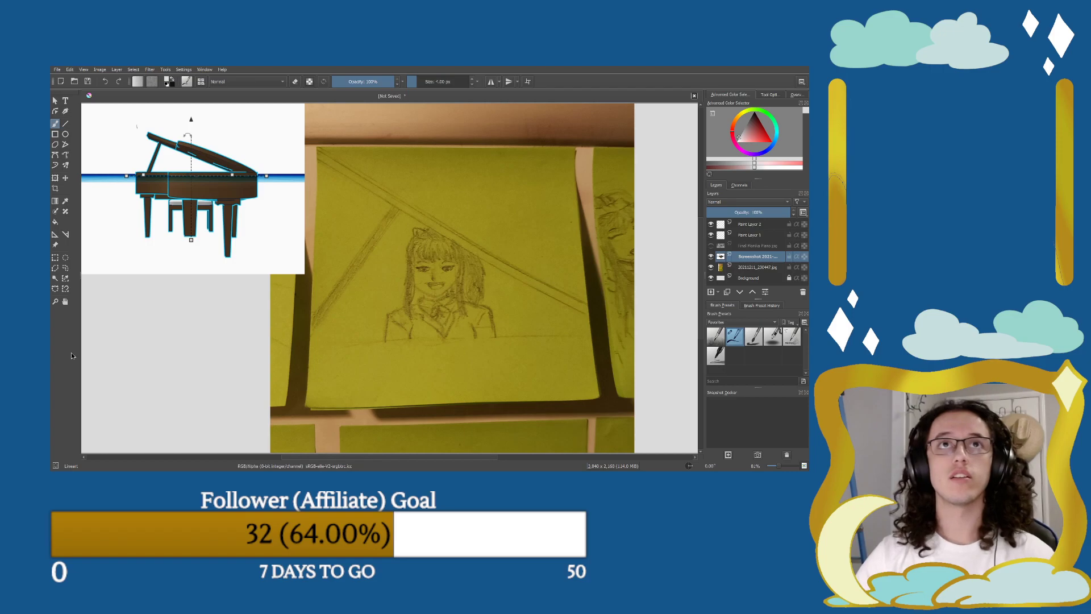
Scale up the piano screenshot with the Transform tool to fill most of the canvas.
left_click(55, 178)
mouse_move(245, 231)
left_mouse_down()
mouse_move(293, 258)
mouse_move(307, 248)
mouse_move(242, 227)
left_mouse_up()
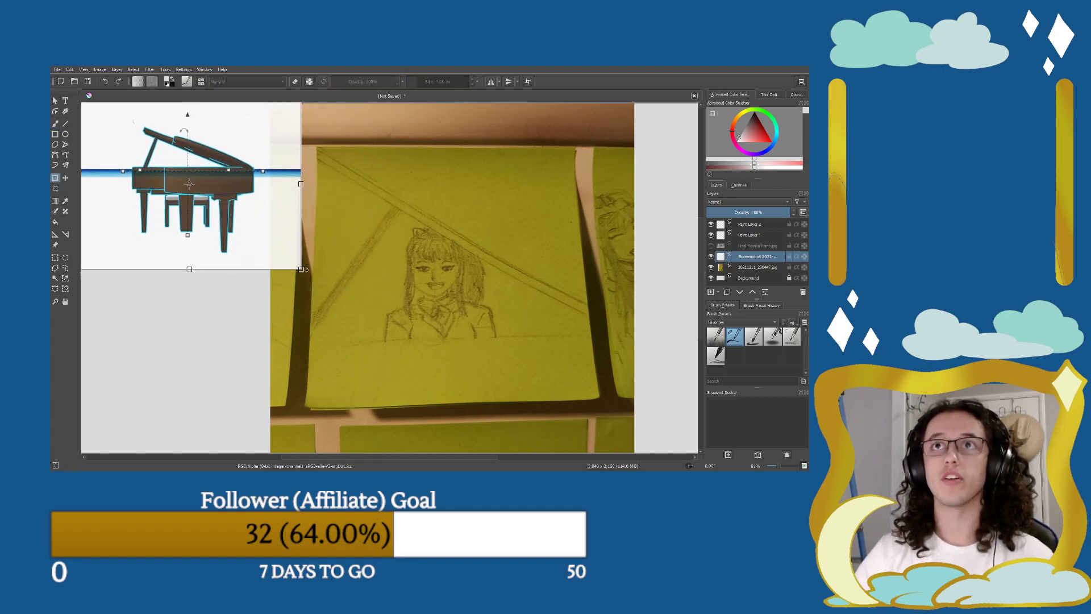
left_click_drag(301, 270, 642, 526)
left_click_drag(530, 385, 583, 426)
left_click_drag(559, 280, 552, 362)
left_click_drag(126, 220, 12, 133)
mouse_move(406, 297)
left_mouse_down()
mouse_move(504, 487)
mouse_move(477, 466)
left_mouse_up()
mouse_move(472, 336)
left_mouse_down()
mouse_move(470, 440)
mouse_move(470, 63)
mouse_move(461, 222)
mouse_move(459, 201)
mouse_move(469, 202)
left_mouse_up()
Fine-tune the enlarged piano image's size and position on the canvas.
left_click_drag(151, 198, 296, 219)
left_click_drag(226, 191, 88, 108)
mouse_move(605, 295)
left_mouse_down()
mouse_move(509, 309)
mouse_move(466, 329)
mouse_move(499, 314)
mouse_move(500, 327)
mouse_move(50, 268)
mouse_move(57, 102)
mouse_move(437, 315)
mouse_move(461, 346)
mouse_move(477, 307)
mouse_move(486, 314)
left_mouse_up()
left_click_drag(288, 259, 505, 329)
left_click_drag(213, 173, 84, 106)
left_click_drag(570, 447, 374, 435)
mouse_move(337, 277)
left_mouse_down()
mouse_move(353, 282)
mouse_move(342, 276)
left_mouse_up()
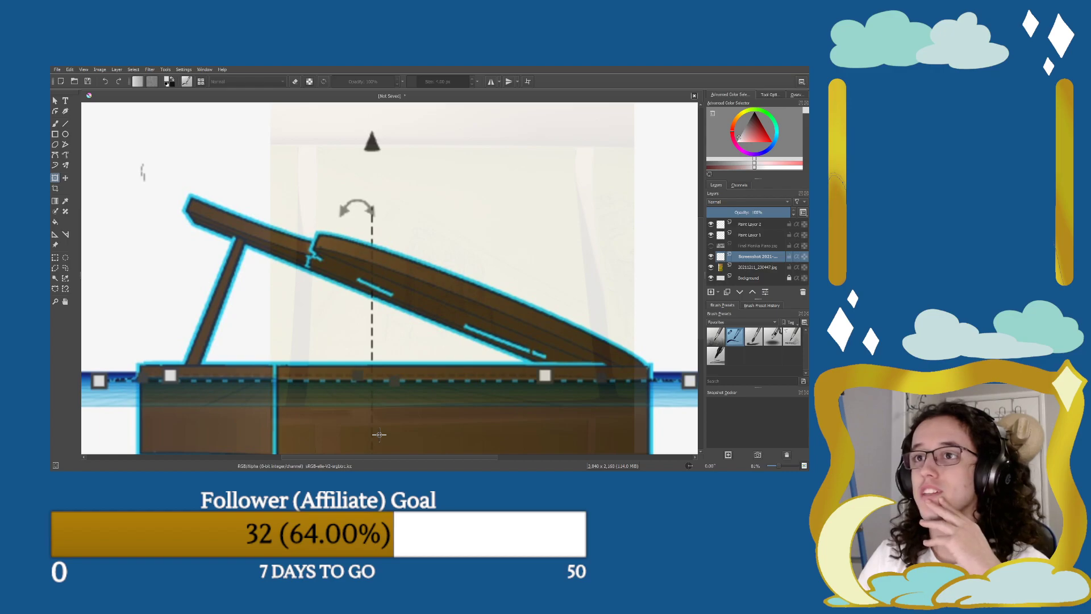
Drag the piano screenshot layer below the sketch photo in the Layers docker.
left_click(756, 246)
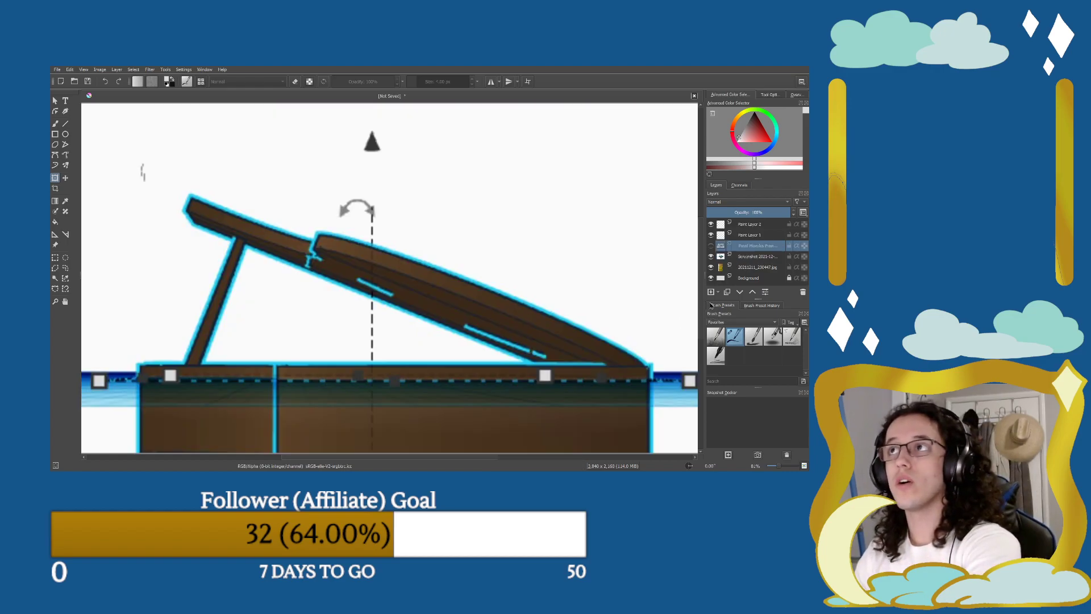
key("Page_Up")
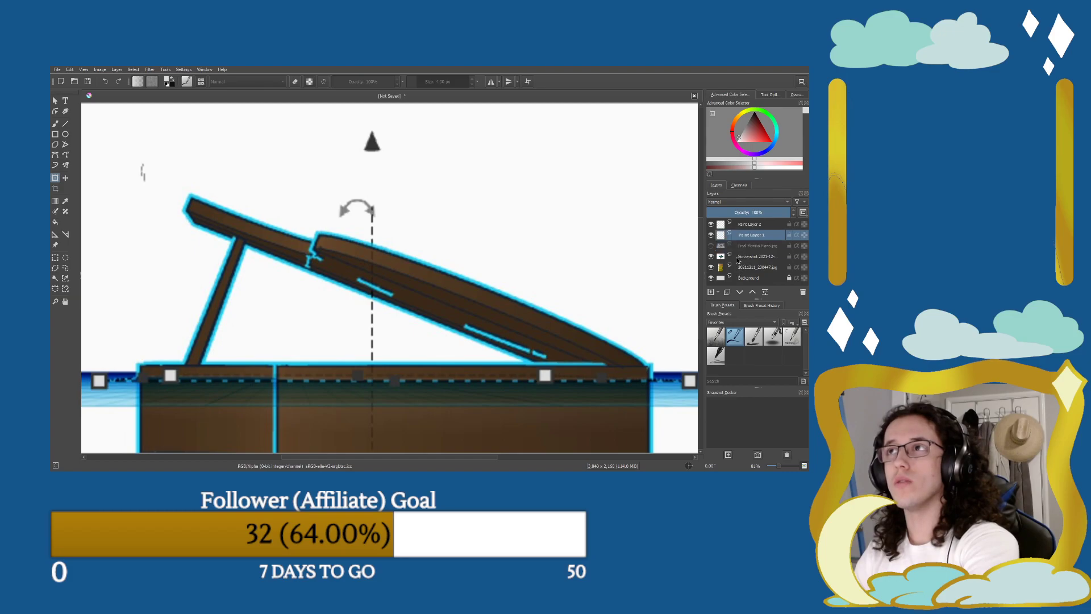
key("Page_Up")
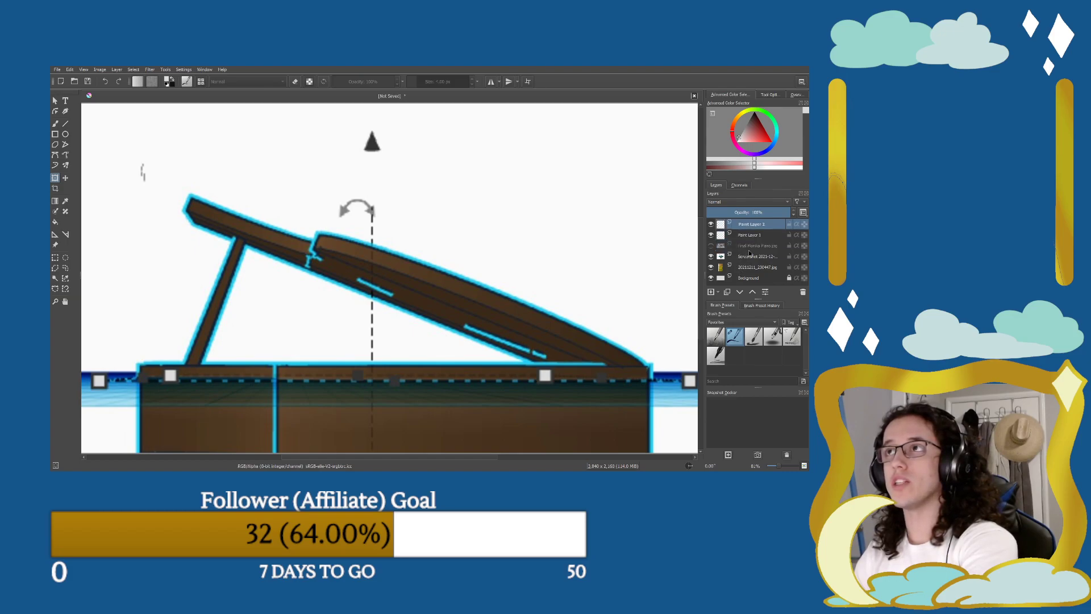
left_click(749, 250)
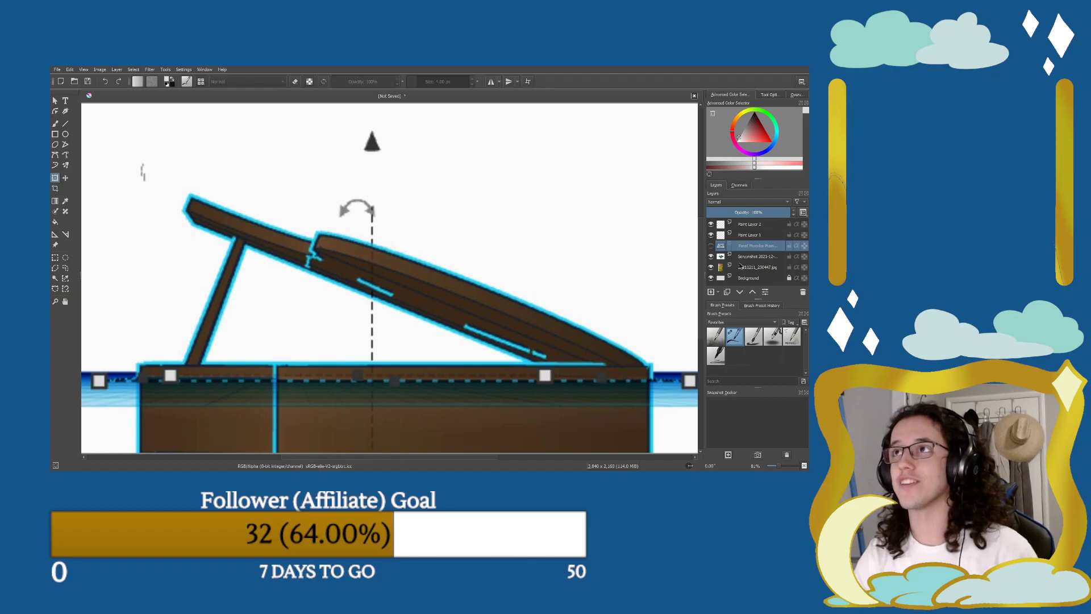
left_click(751, 257)
left_click_drag(751, 260, 748, 272)
left_click(460, 310)
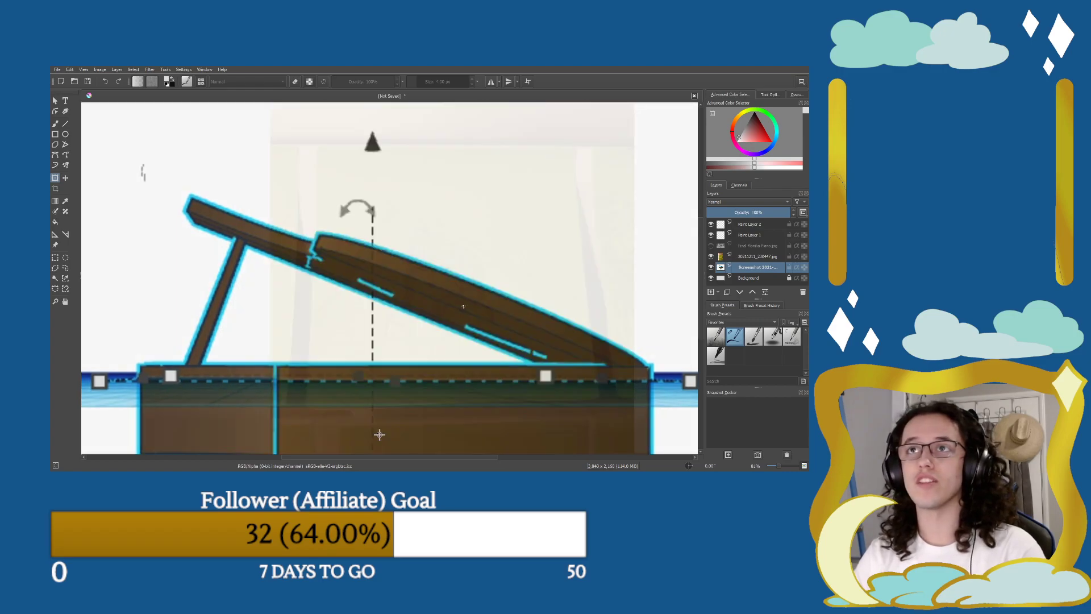
left_click(760, 256)
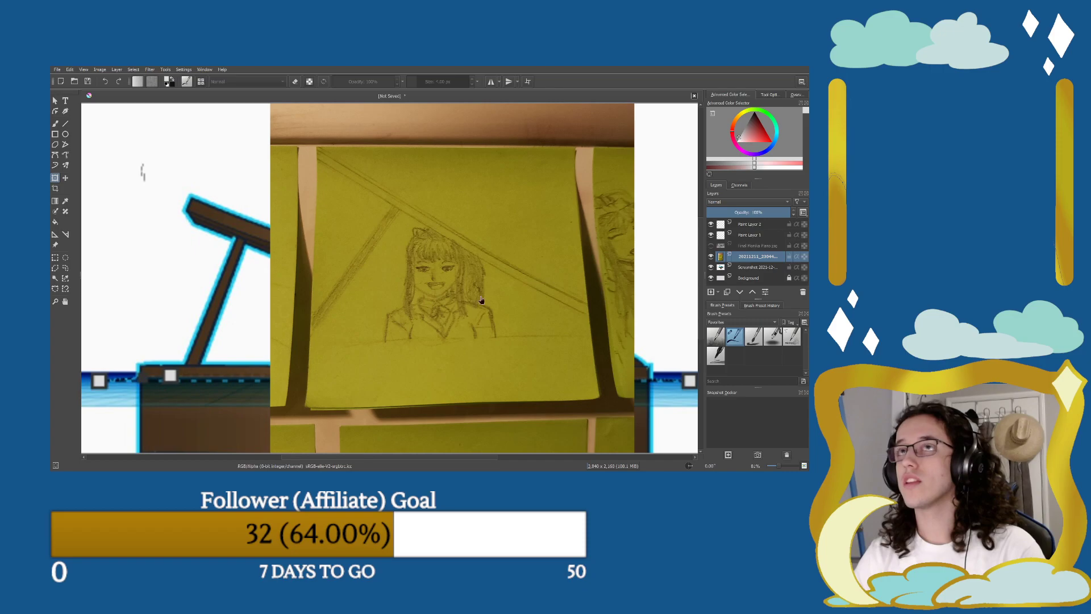
Move the sketch photo left and stretch it wider.
left_click(368, 278)
left_click_drag(338, 311, 307, 312)
left_click_drag(240, 319, 92, 357)
mouse_move(337, 323)
left_mouse_down()
mouse_move(383, 357)
mouse_move(400, 333)
left_mouse_up()
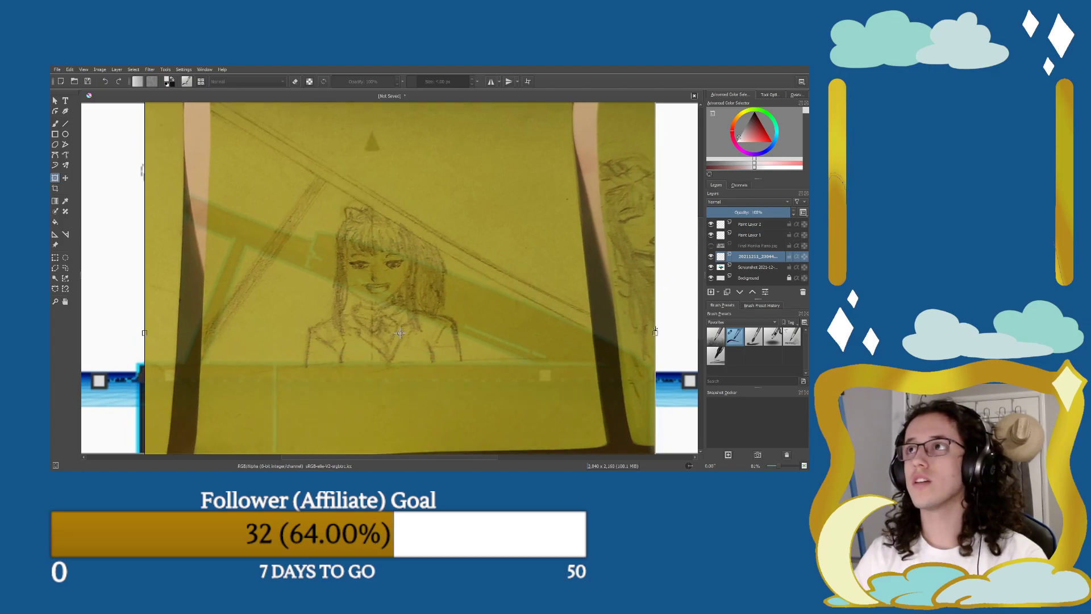
left_click(763, 268)
left_click(762, 259)
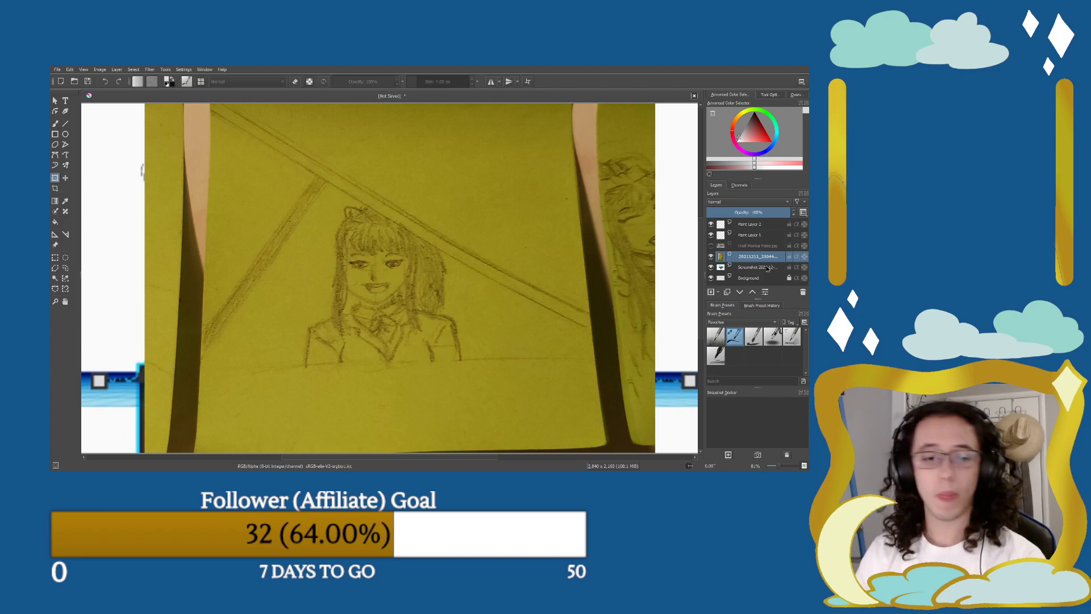
Enlarge the sketch photo and shift it right over the piano.
left_click(409, 323)
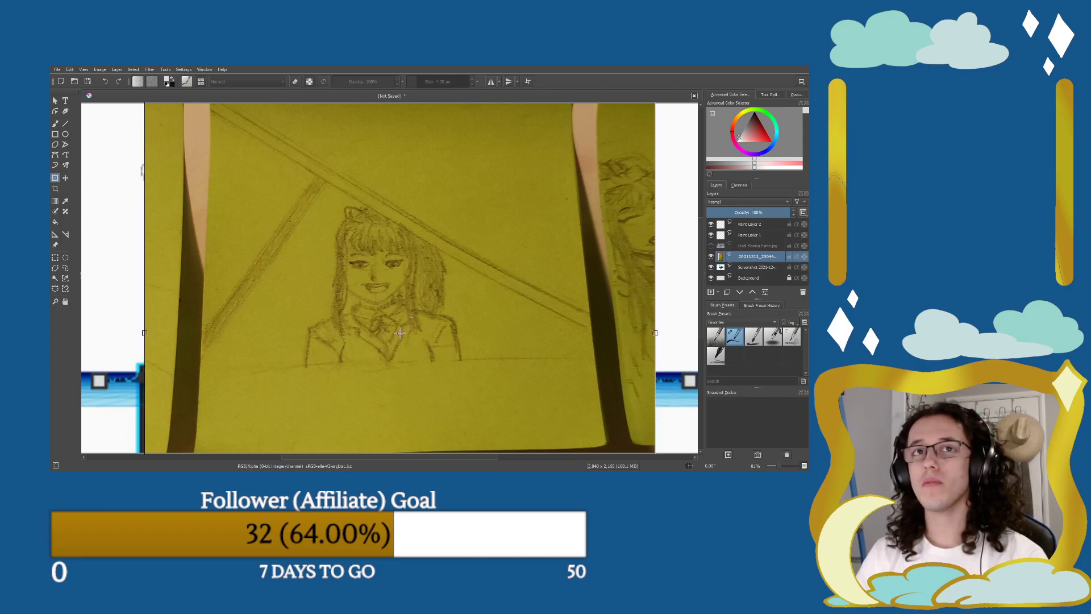
left_click_drag(404, 303, 400, 309)
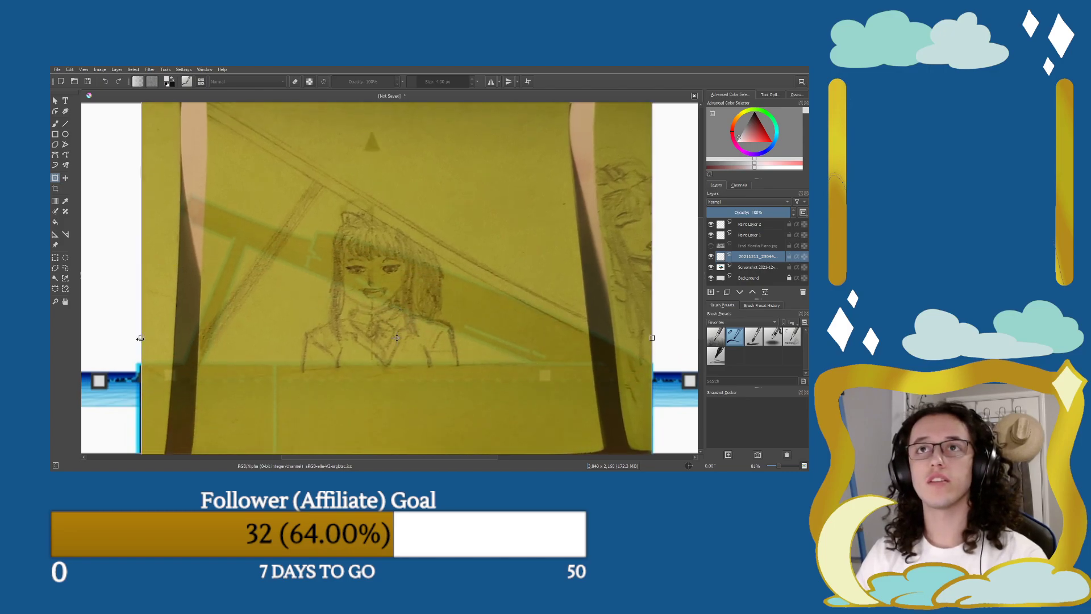
left_click_drag(140, 338, 50, 339)
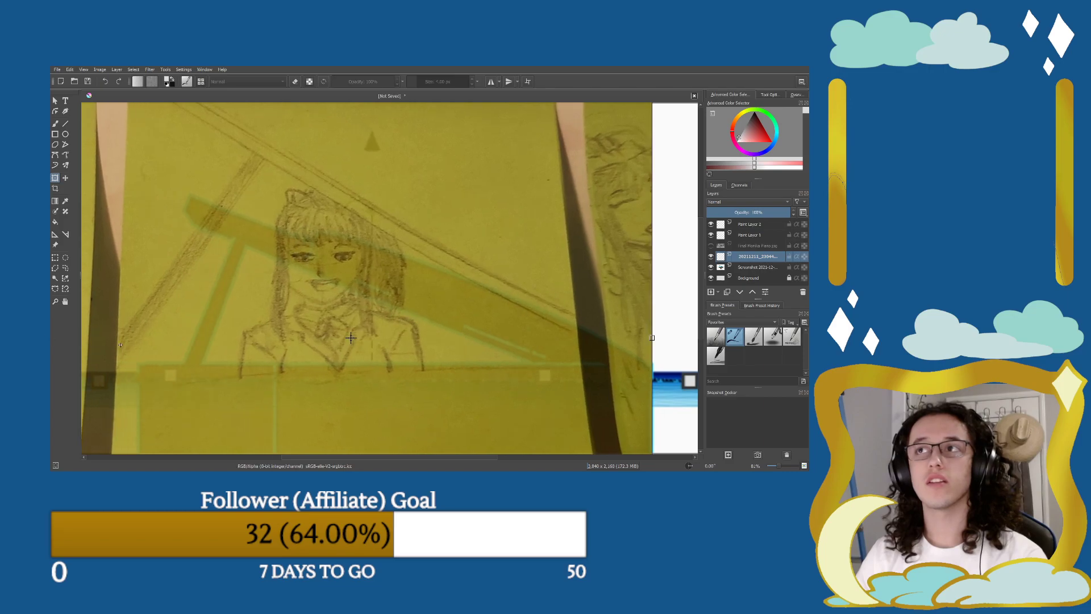
left_click_drag(405, 350, 424, 350)
left_click_drag(87, 336, 49, 337)
left_click_drag(305, 355, 325, 350)
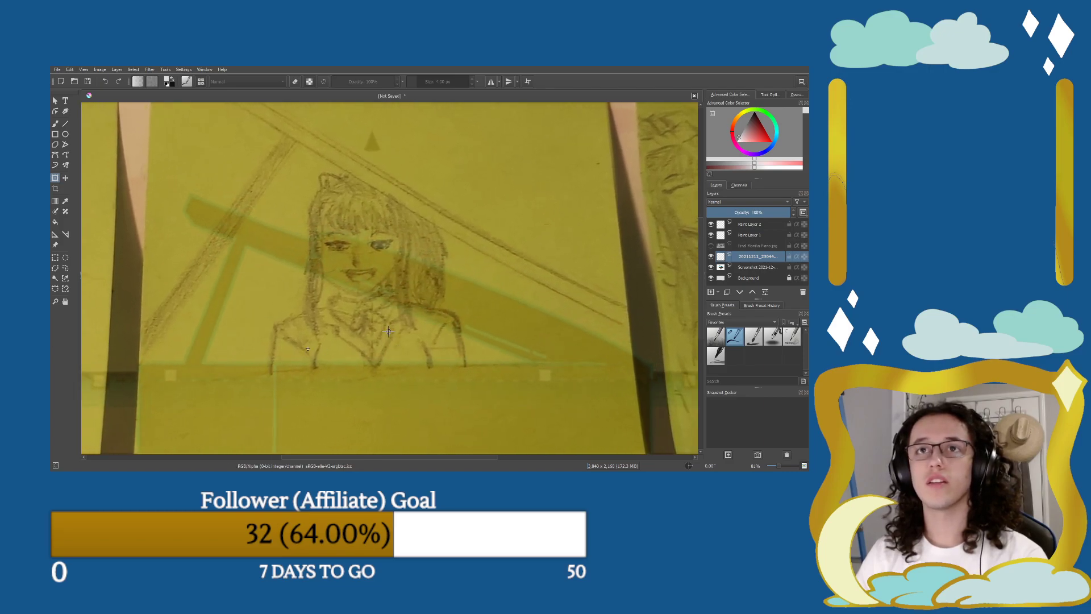
left_click_drag(388, 331, 440, 336)
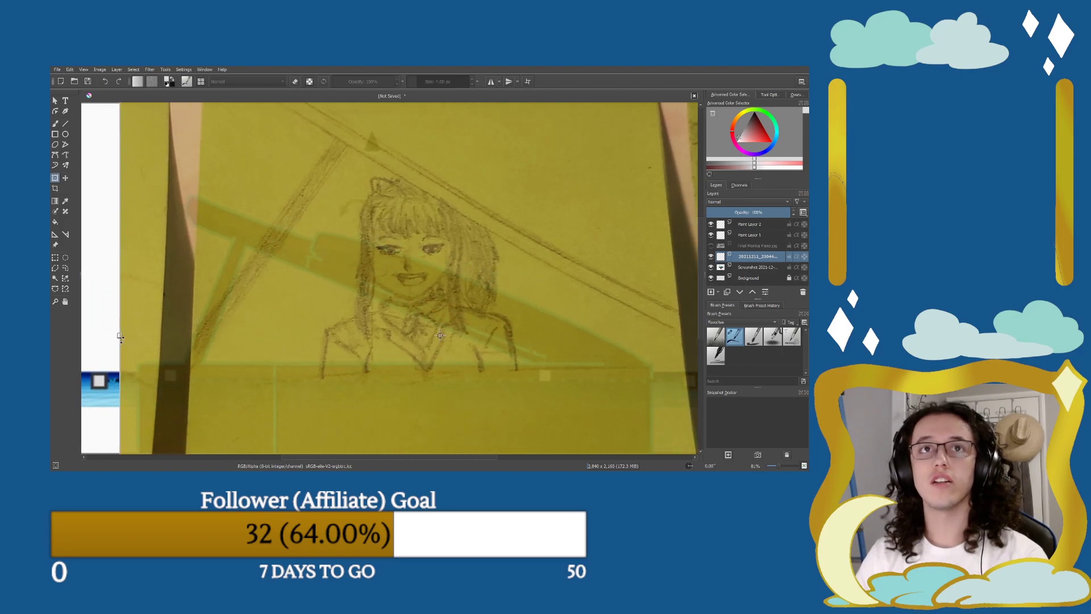
left_click_drag(121, 337, 203, 342)
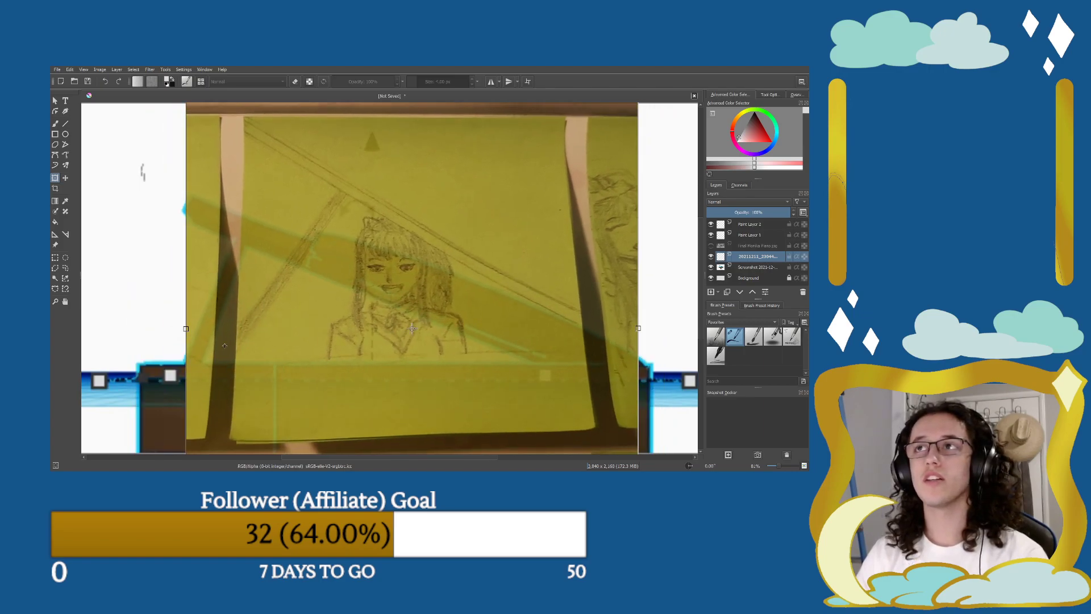
Fine-tune the sketch photo's scale and position, then apply the transform.
left_click_drag(371, 354, 361, 358)
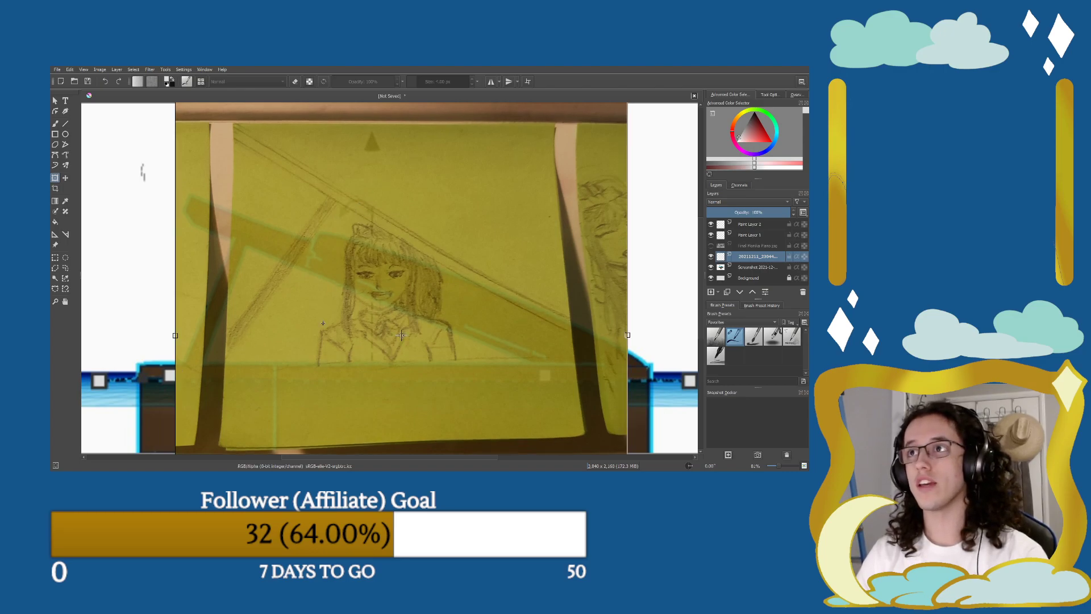
left_click_drag(401, 335, 419, 356)
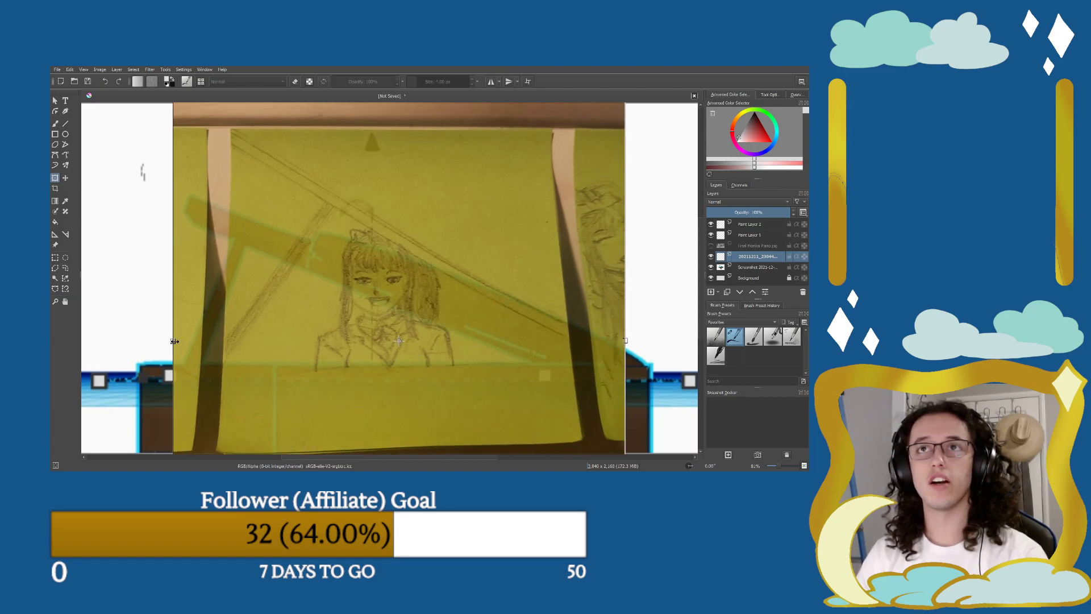
left_click_drag(174, 341, 287, 345)
left_click_drag(549, 331, 514, 253)
left_click_drag(255, 260, 82, 262)
left_click_drag(401, 310, 417, 349)
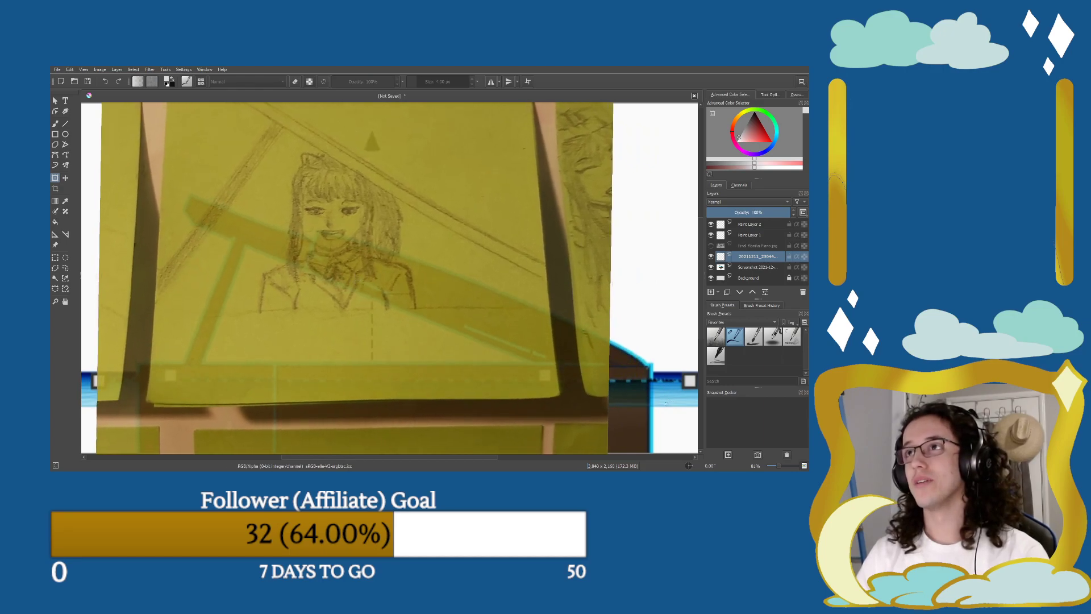
left_click(669, 392)
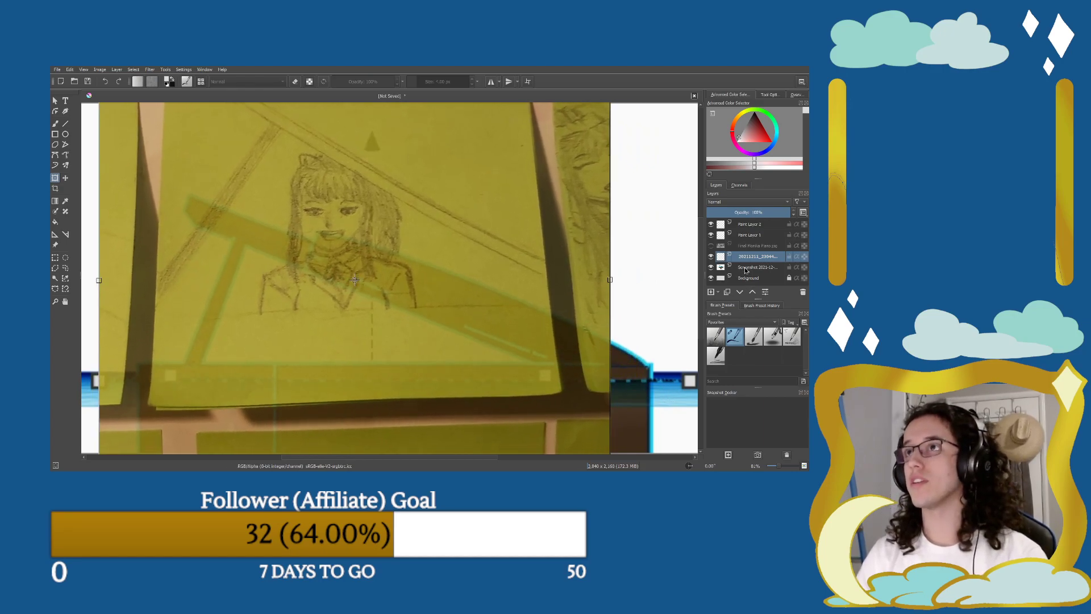
left_click(746, 267)
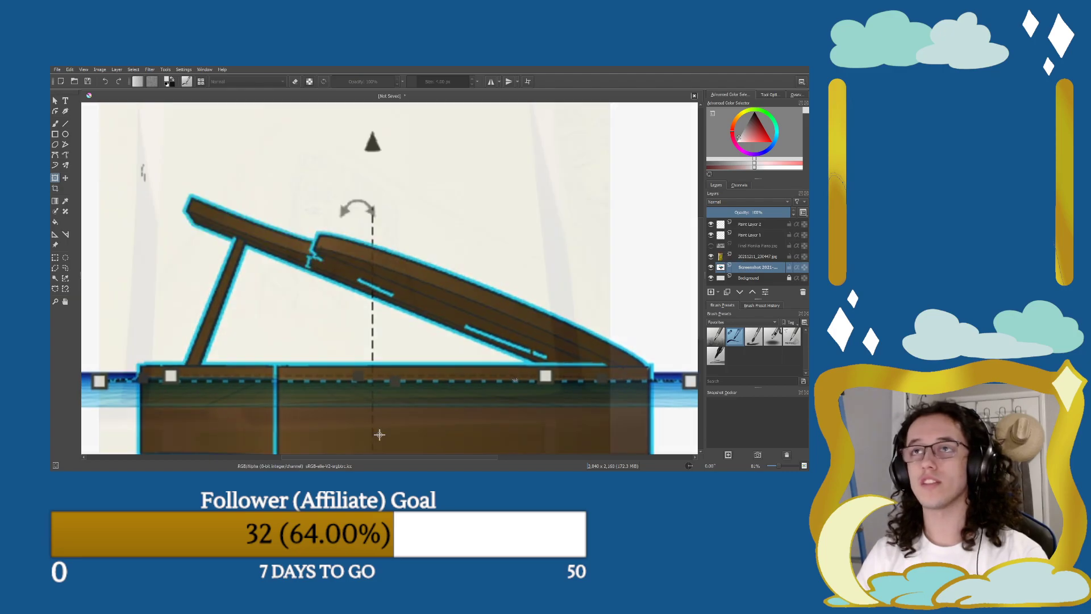
Shift the piano image to the right.
mouse_move(477, 393)
left_mouse_down()
mouse_move(482, 369)
mouse_move(485, 377)
left_mouse_up()
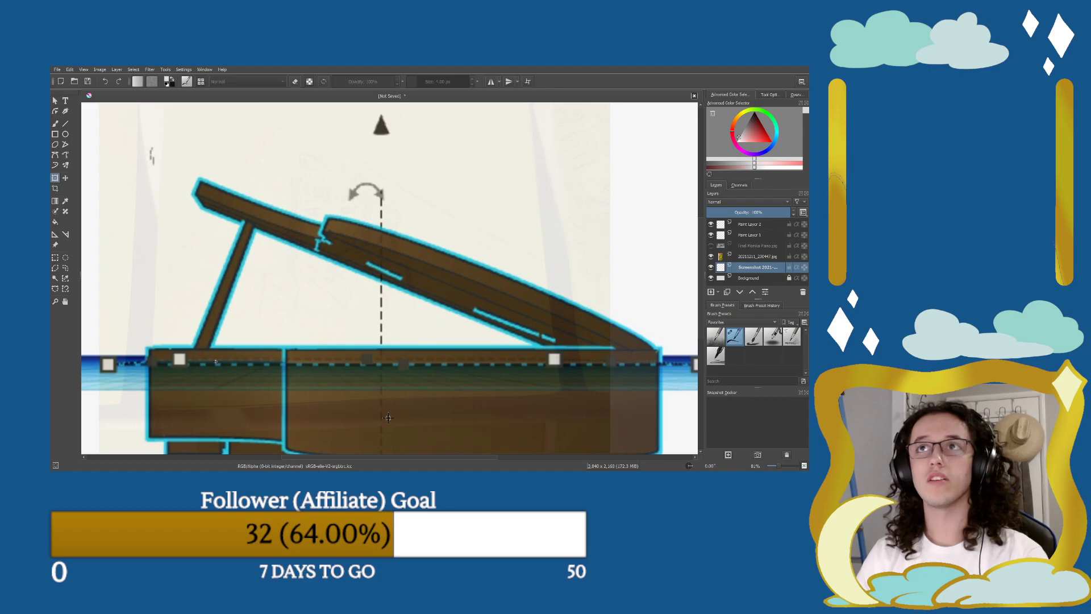
mouse_move(388, 418)
left_mouse_down()
mouse_move(639, 408)
mouse_move(602, 392)
mouse_move(358, 397)
mouse_move(354, 420)
mouse_move(390, 421)
left_mouse_up()
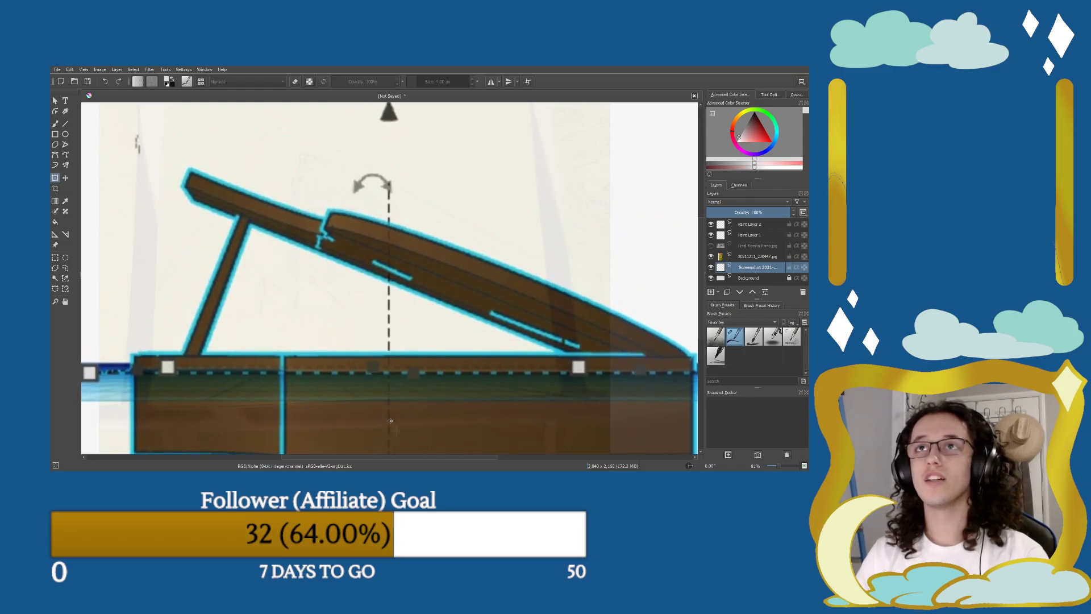
left_click(773, 256)
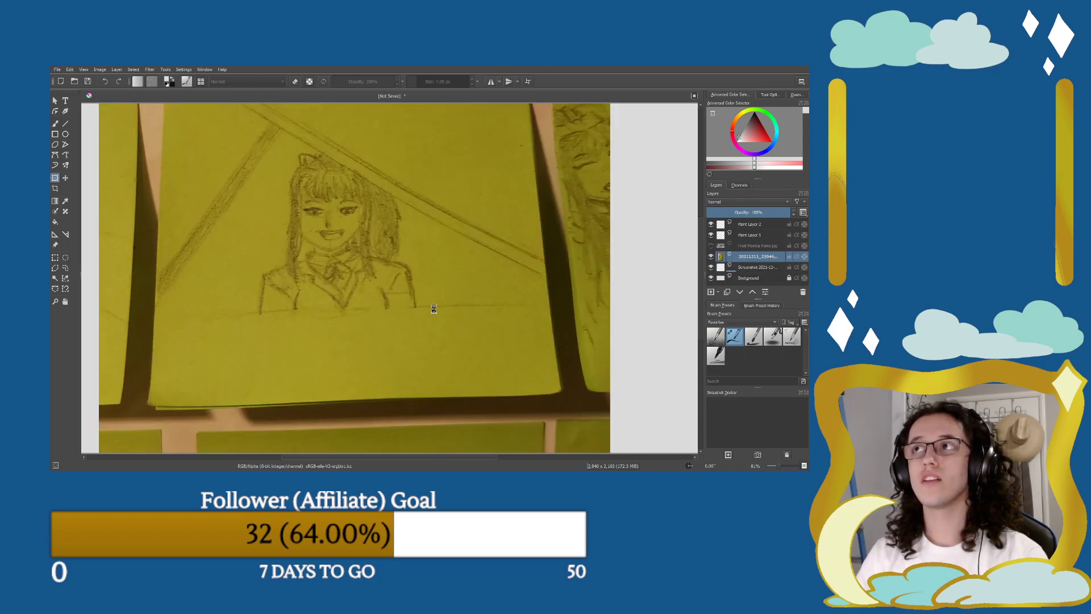
Move the sketch photo right, undo a squeeze, and scale it down leftward.
mouse_move(396, 289)
left_mouse_down()
mouse_move(436, 344)
mouse_move(450, 342)
left_mouse_up()
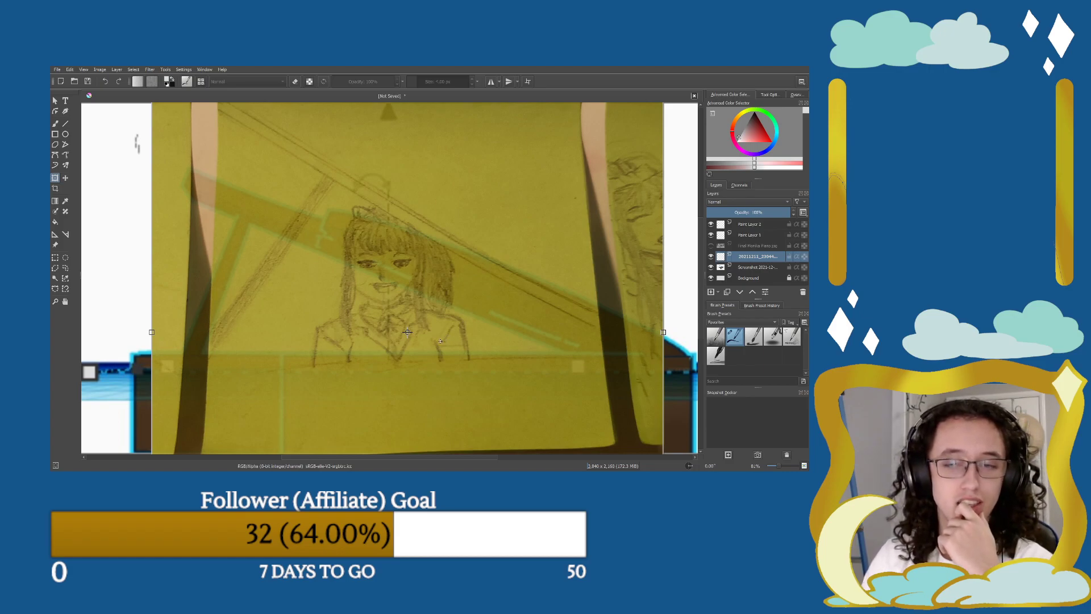
mouse_move(437, 351)
left_mouse_down()
mouse_move(461, 336)
mouse_move(437, 324)
mouse_move(449, 338)
mouse_move(430, 372)
mouse_move(452, 363)
left_mouse_up()
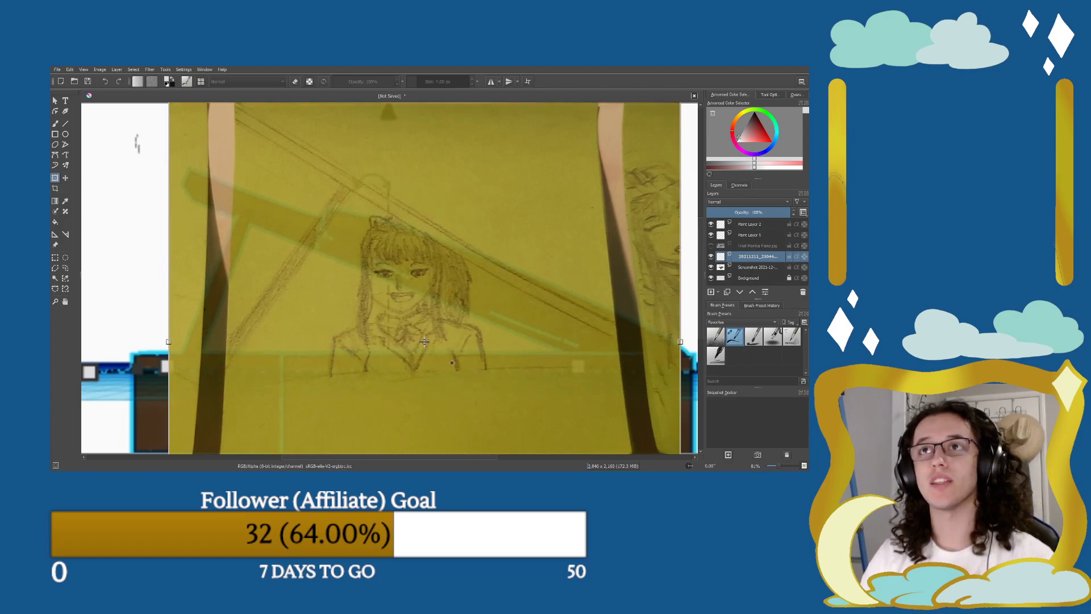
mouse_move(353, 323)
left_mouse_down()
mouse_move(623, 294)
mouse_move(364, 316)
mouse_move(348, 301)
mouse_move(330, 315)
left_mouse_up()
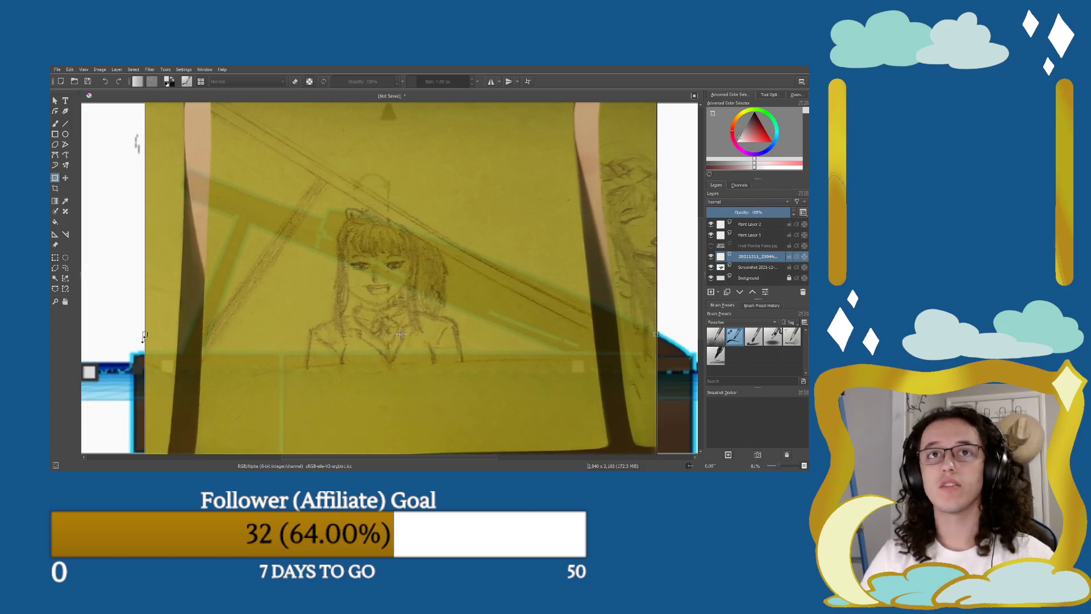
left_click_drag(144, 334, 282, 334)
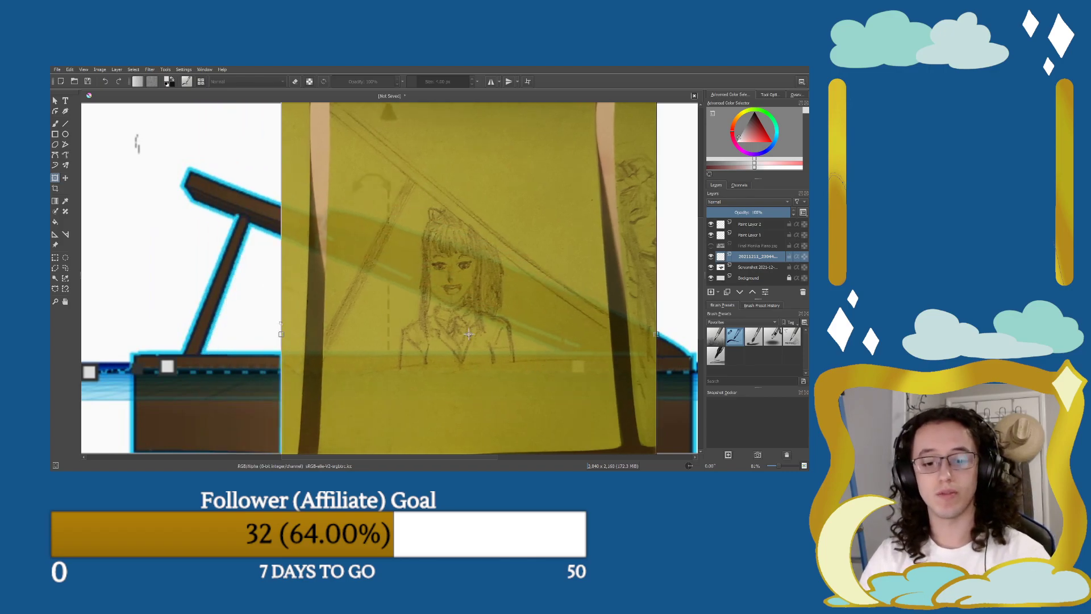
key("ctrl+z")
left_click_drag(146, 334, 272, 334)
left_click_drag(279, 347, 334, 337)
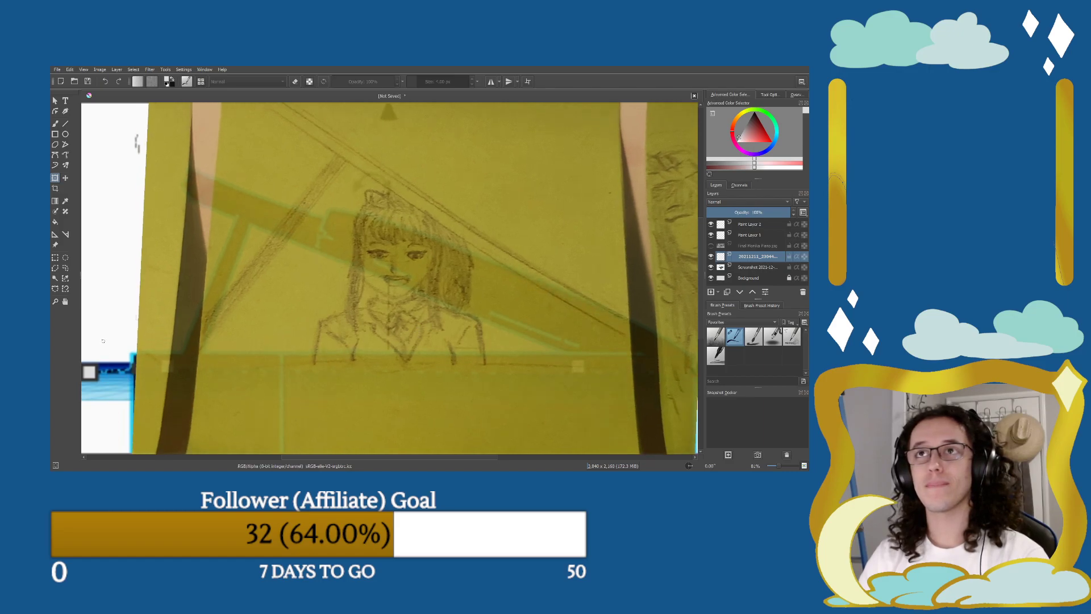
left_click(748, 266)
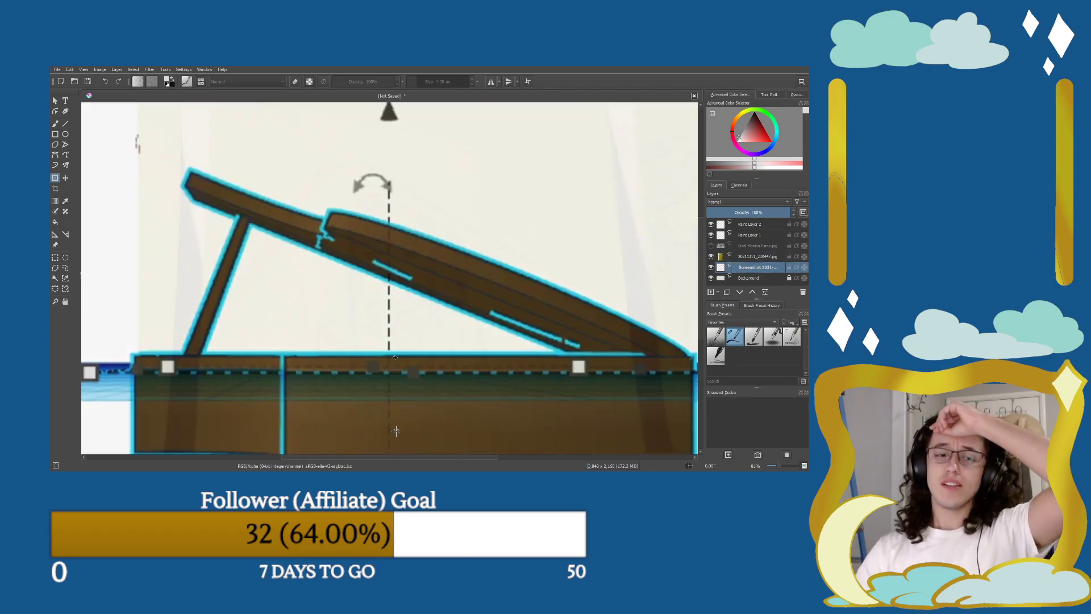
Nudge the piano screenshot slightly left and lower it a little.
mouse_move(397, 431)
left_mouse_down()
mouse_move(383, 418)
mouse_move(390, 430)
left_mouse_up()
left_click_drag(370, 357, 371, 387)
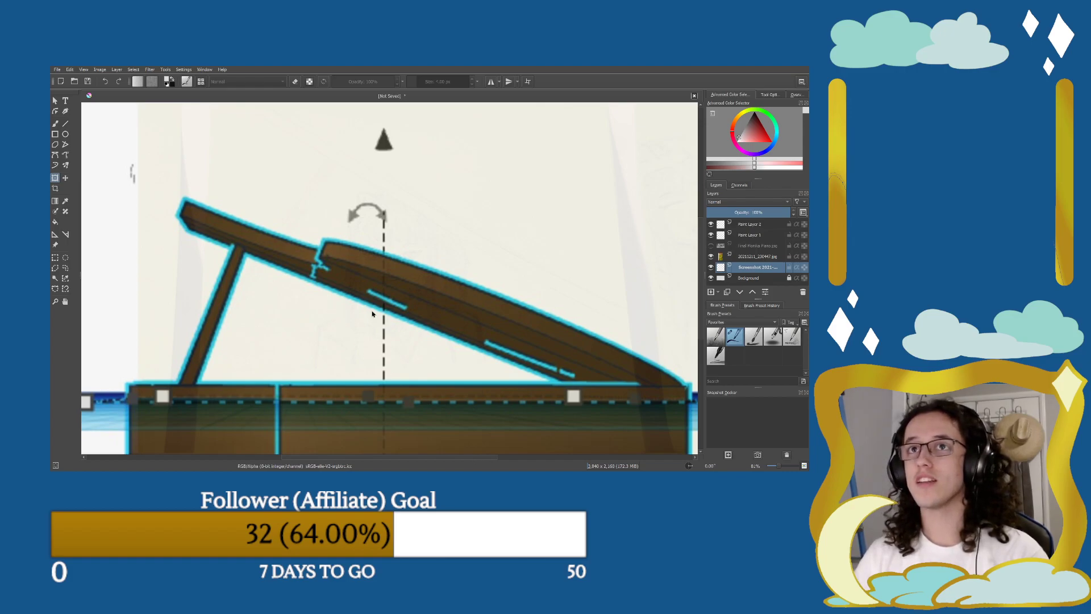
Hide the screenshot layer and enlarge the VIN785.jfif piano reference, undoing a rotation.
key("ctrl+z")
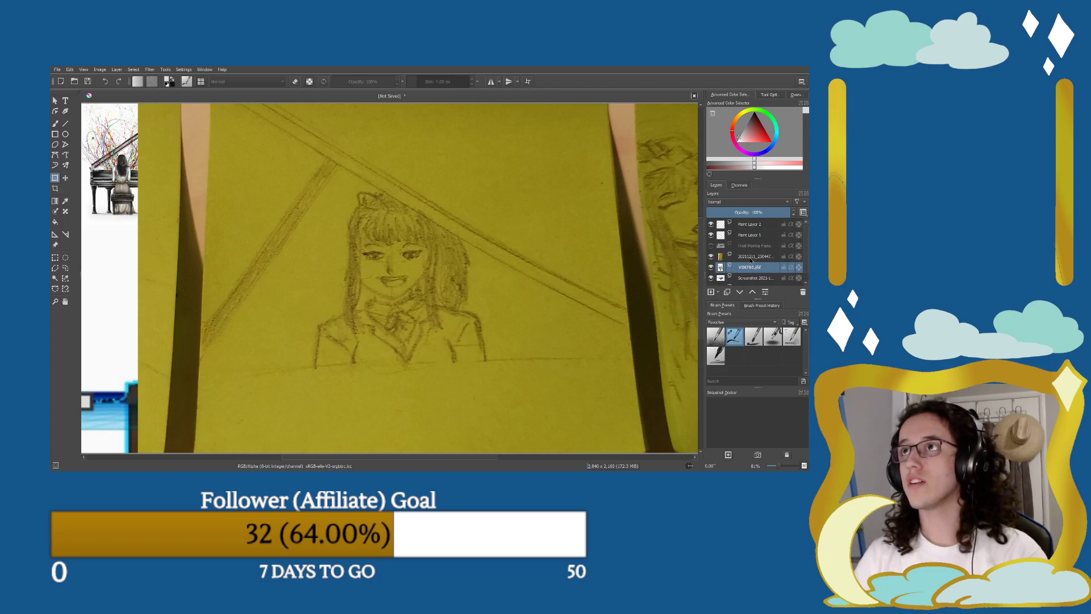
left_click(711, 278)
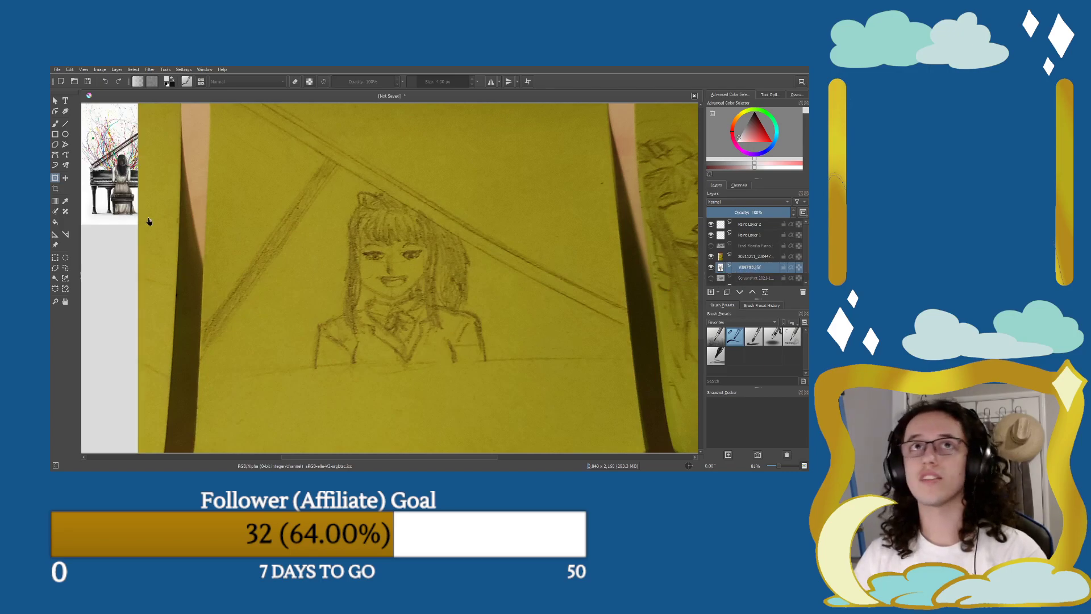
left_click(65, 177)
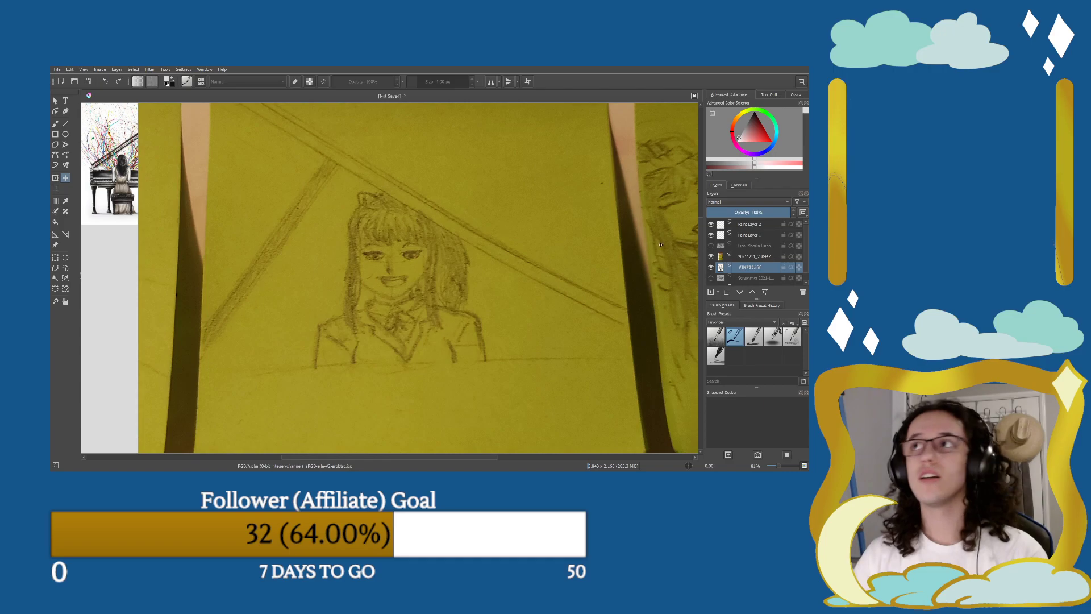
left_click(55, 177)
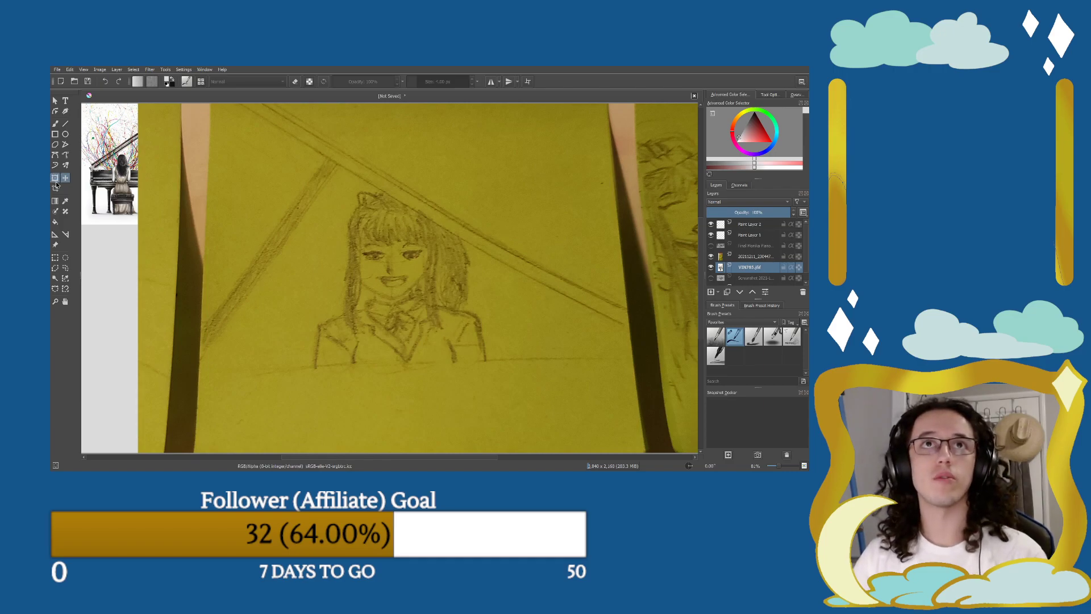
left_click_drag(162, 225, 482, 450)
left_click_drag(574, 385, 569, 272)
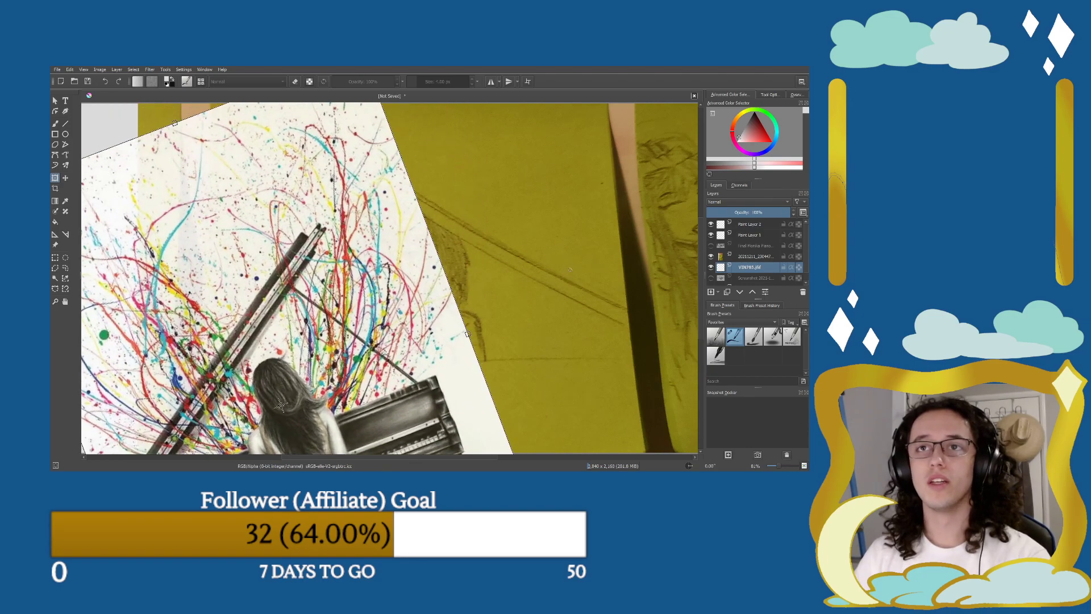
key("ctrl+z")
left_click_drag(399, 423, 477, 247)
Enlarge the piano reference about 15%, widen it leftward and reposition it.
left_click_drag(488, 351, 451, 223)
left_click_drag(521, 404, 527, 413)
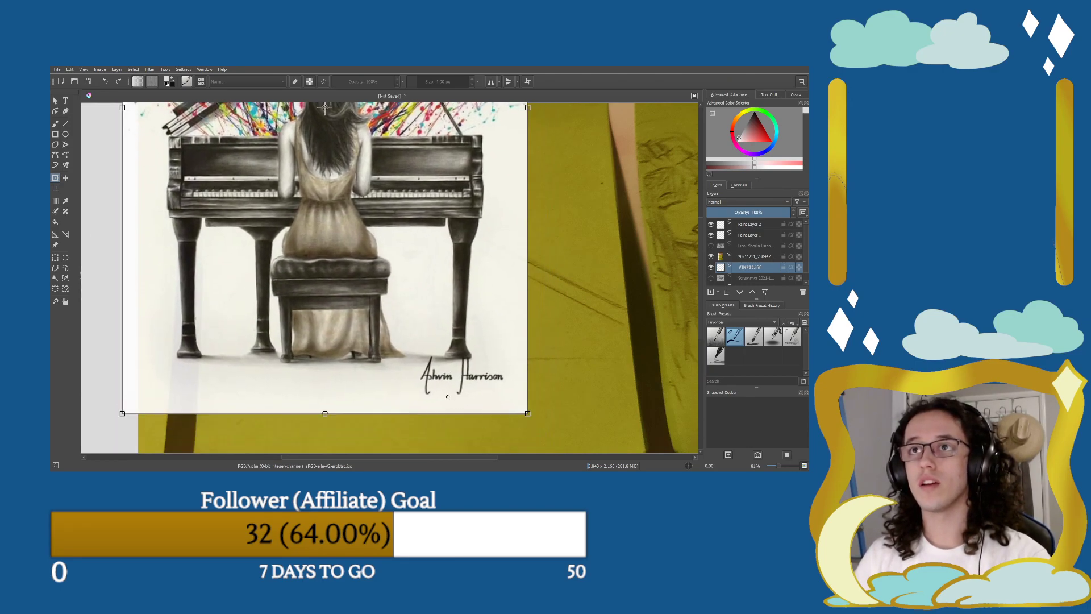
left_click_drag(443, 390, 463, 377)
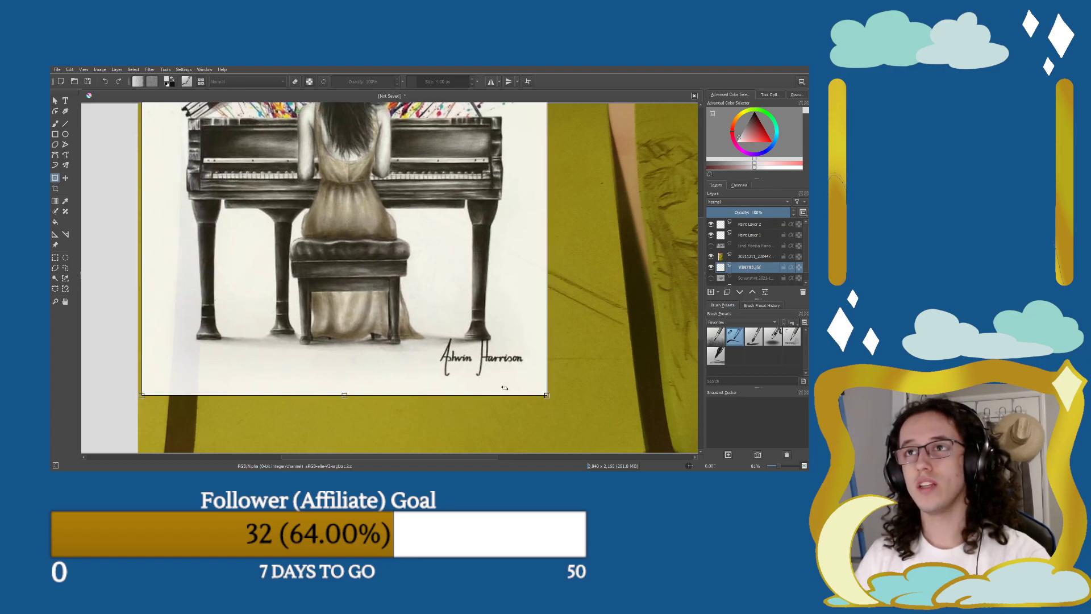
left_click_drag(546, 396, 607, 481)
left_click_drag(498, 326, 573, 490)
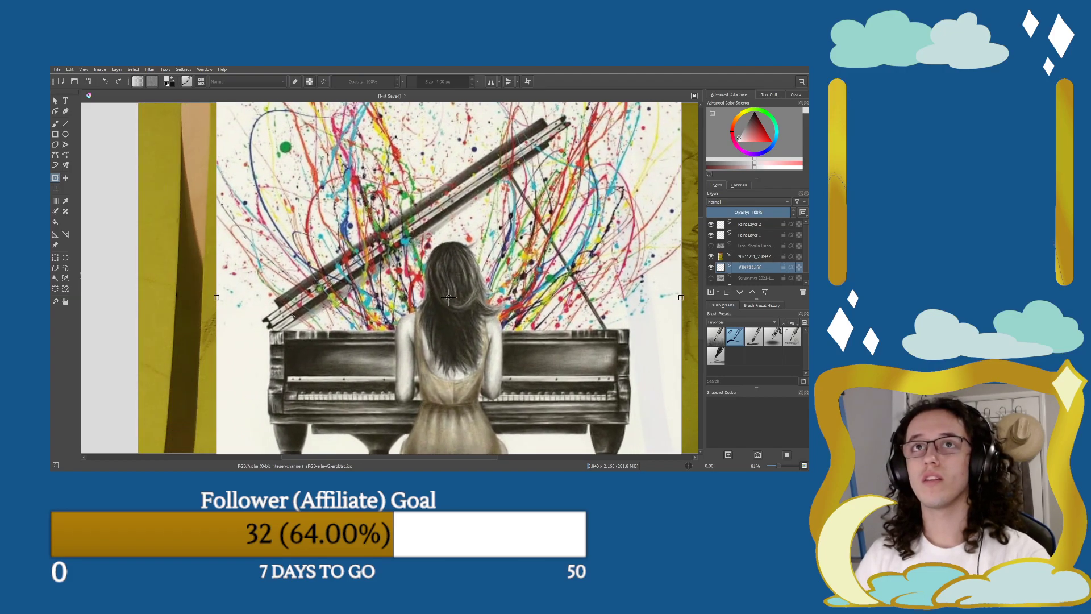
left_click_drag(215, 297, 49, 298)
left_click_drag(633, 262, 666, 264)
Move and narrow the sketch photo over the piano reference and apply.
left_click(750, 257)
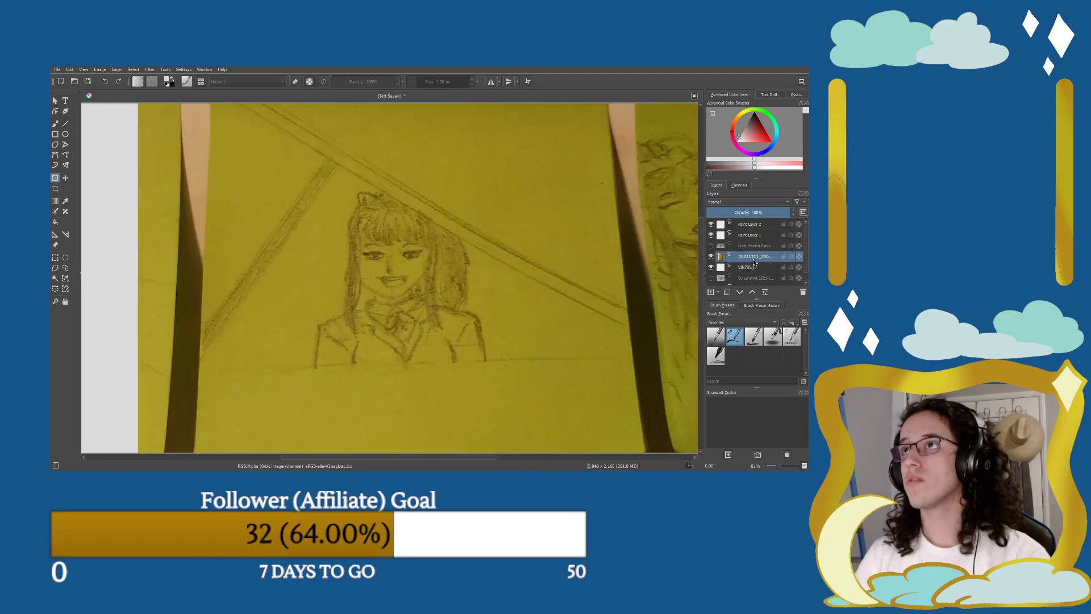
left_click(502, 324)
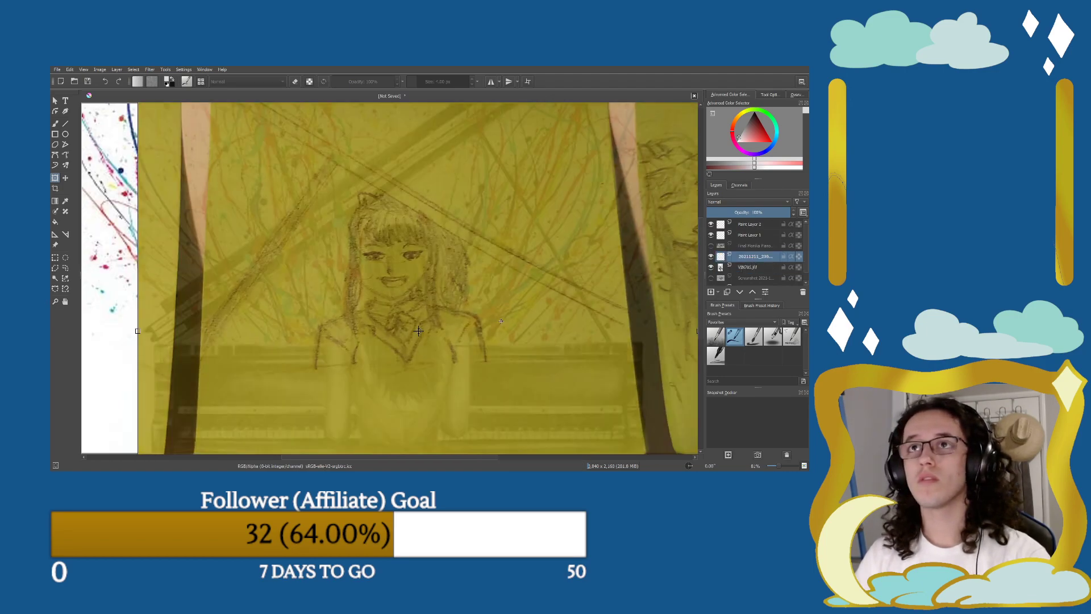
mouse_move(418, 331)
left_mouse_down()
mouse_move(428, 325)
mouse_move(343, 264)
mouse_move(391, 325)
mouse_move(428, 311)
left_mouse_up()
mouse_move(131, 334)
left_mouse_down()
mouse_move(159, 330)
mouse_move(148, 330)
left_mouse_up()
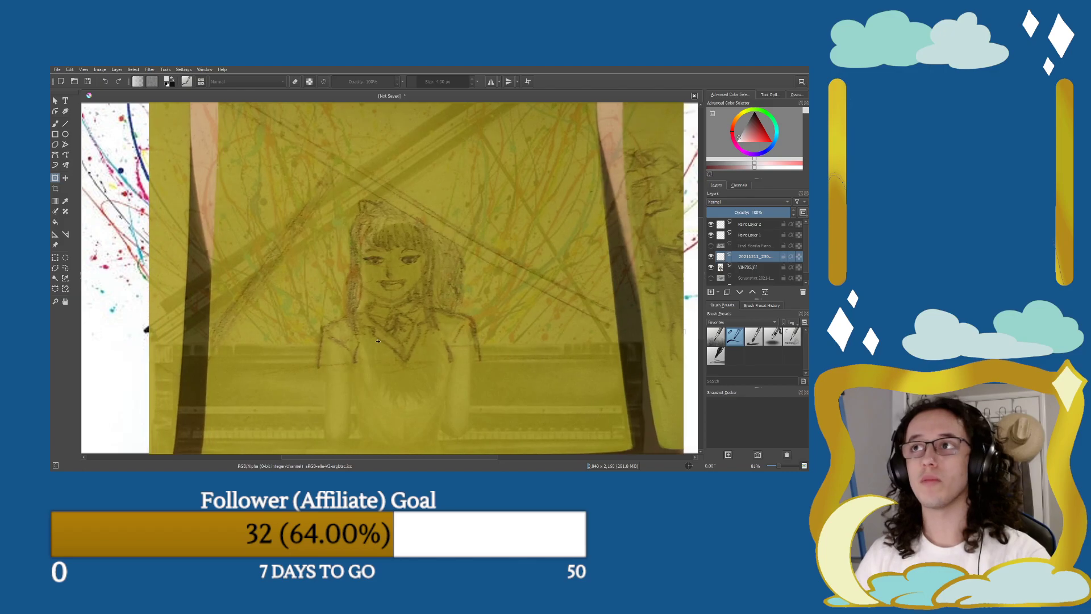
key("Return")
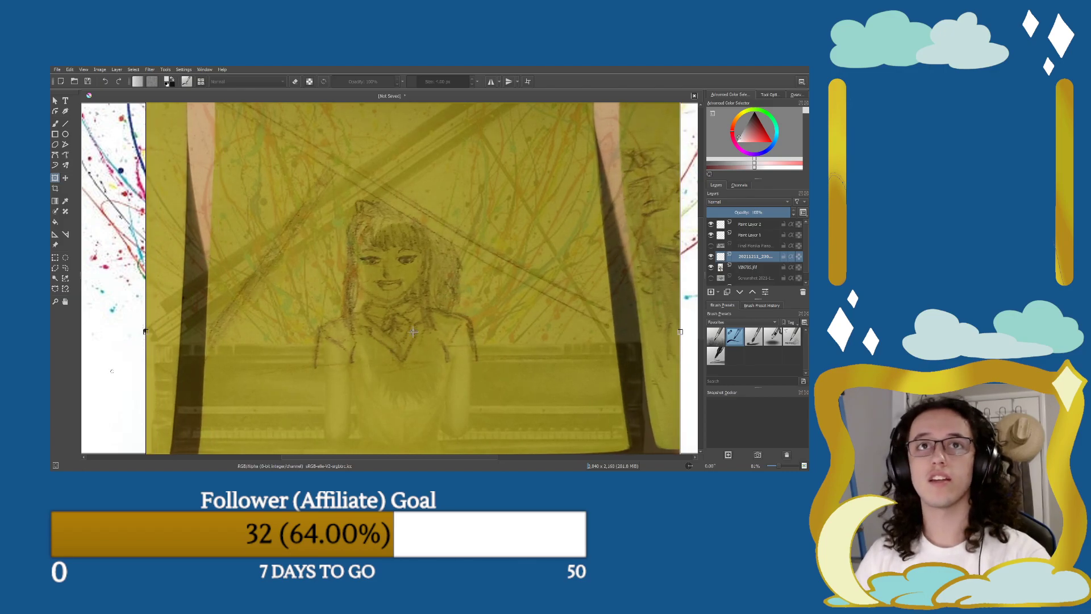
Stretch the piano reference wider to the left and move it right and down.
left_click(755, 267)
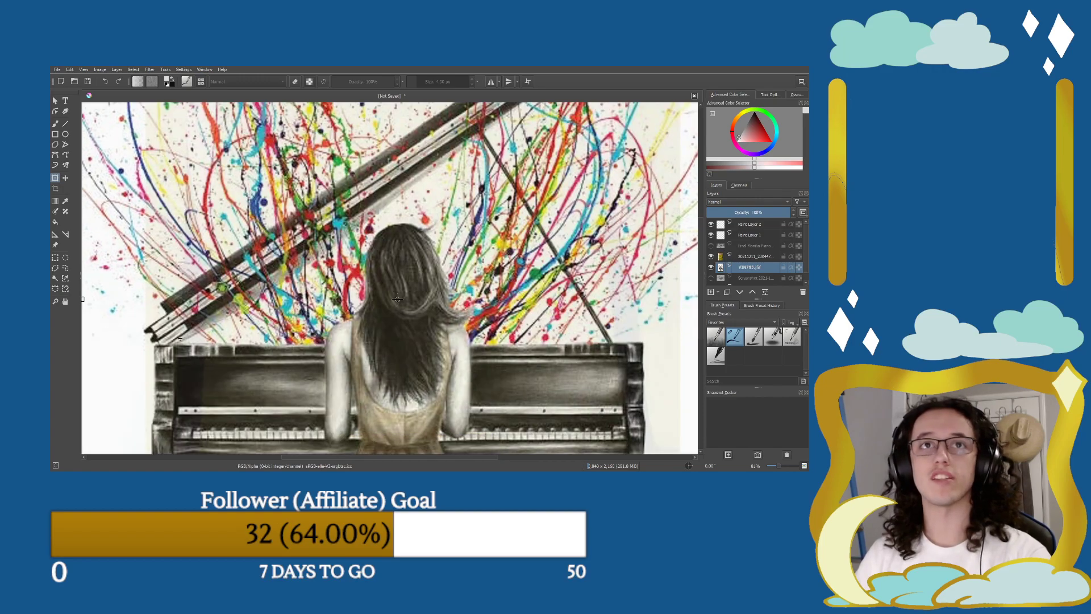
left_click_drag(80, 302, 50, 331)
left_click_drag(246, 264, 294, 367)
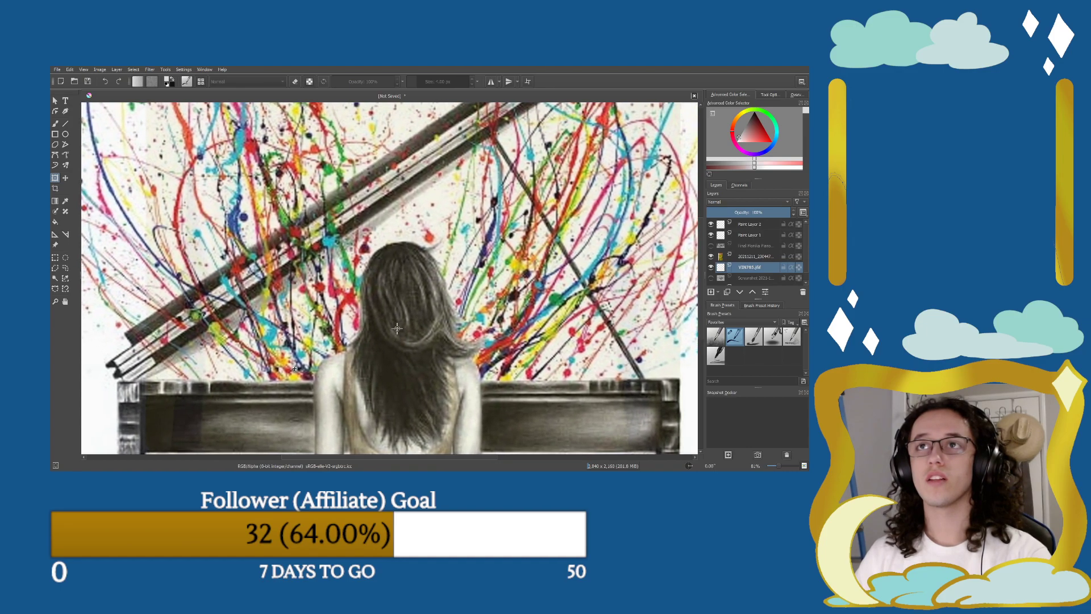
Move the sketch photo down slightly and mirror the canvas view horizontally.
left_click(745, 257)
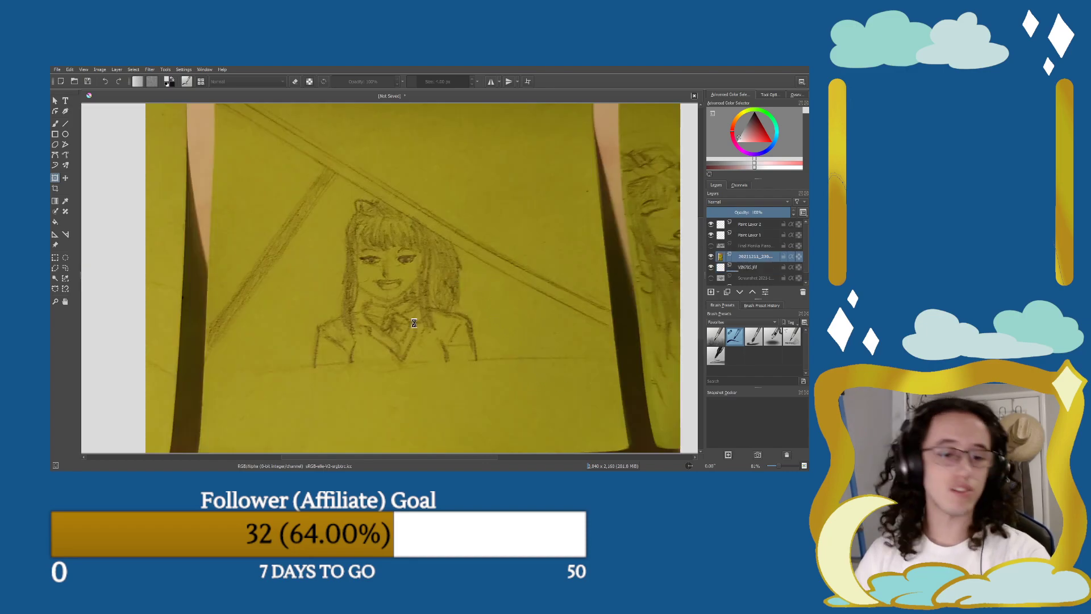
left_click(408, 288)
mouse_move(417, 267)
left_mouse_down()
mouse_move(431, 331)
mouse_move(424, 296)
left_mouse_up()
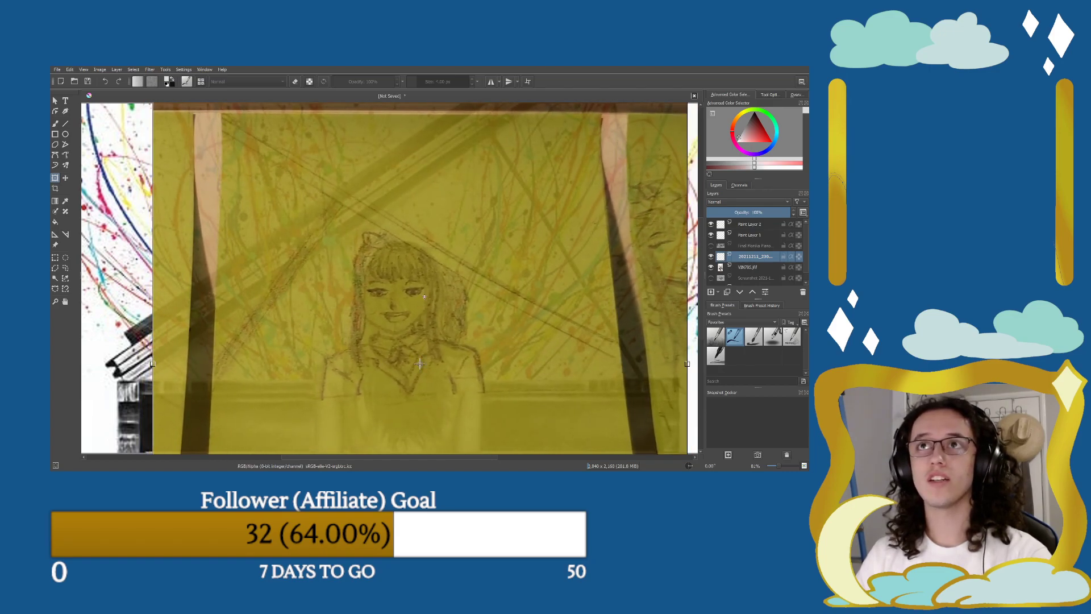
left_click(750, 267)
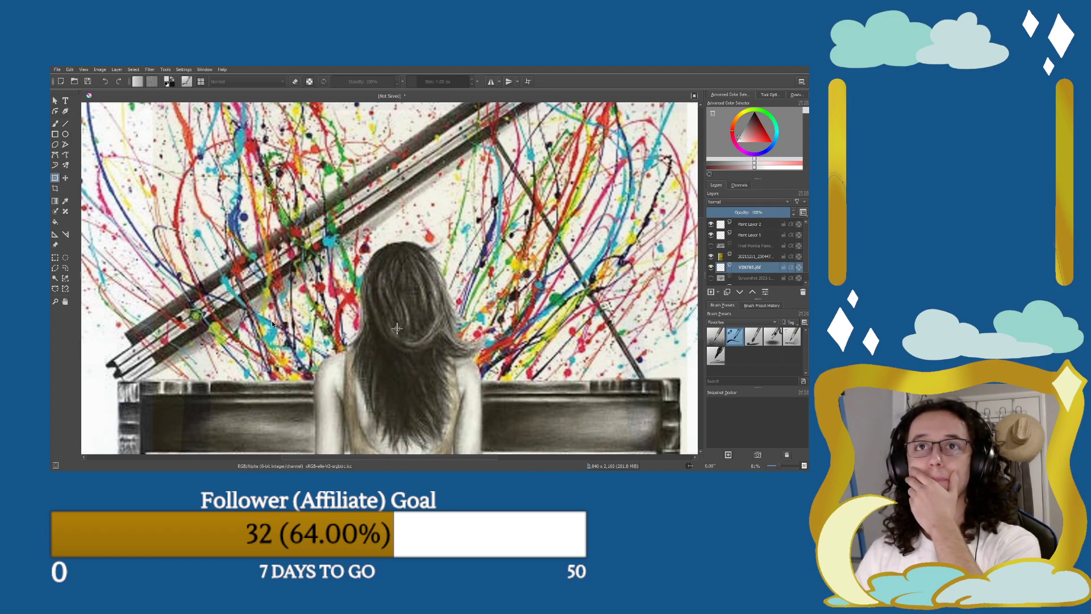
key("m")
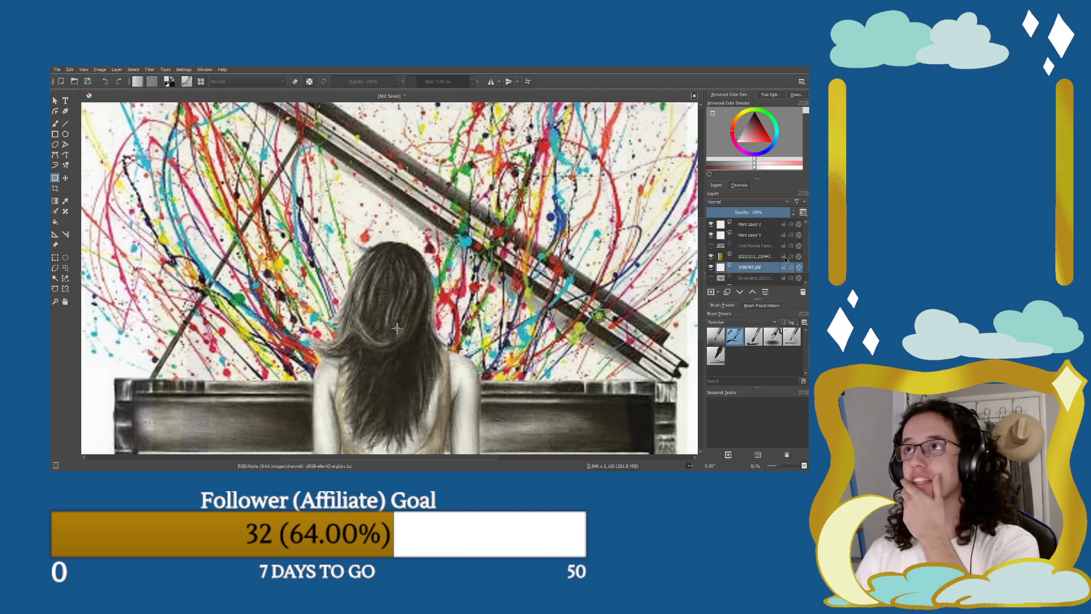
left_click(756, 256)
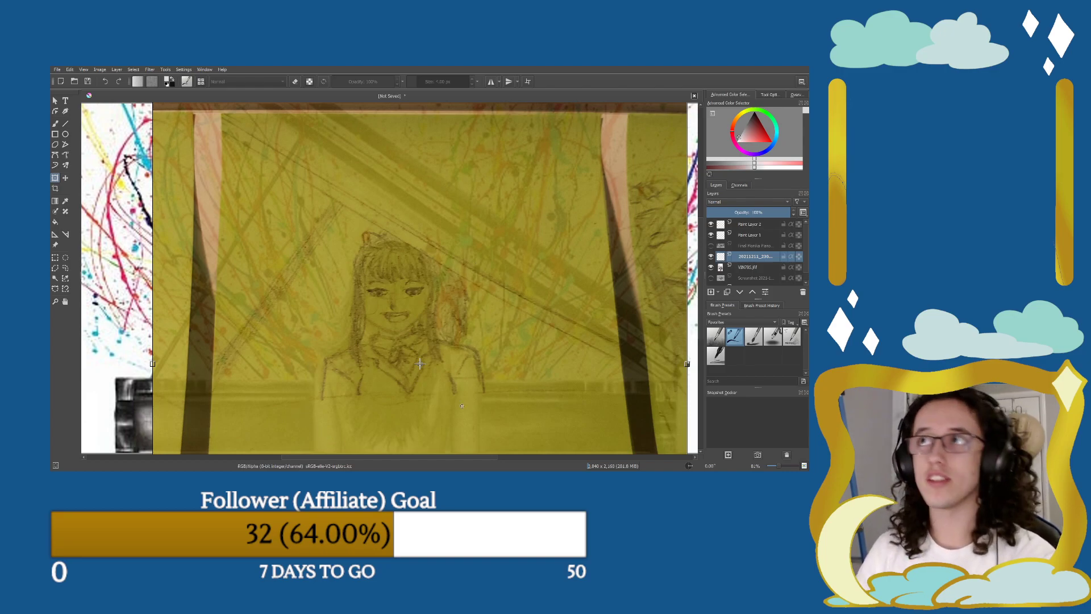
Select the top paint layer and make the Final Monika Piano layer visible.
left_click(751, 225)
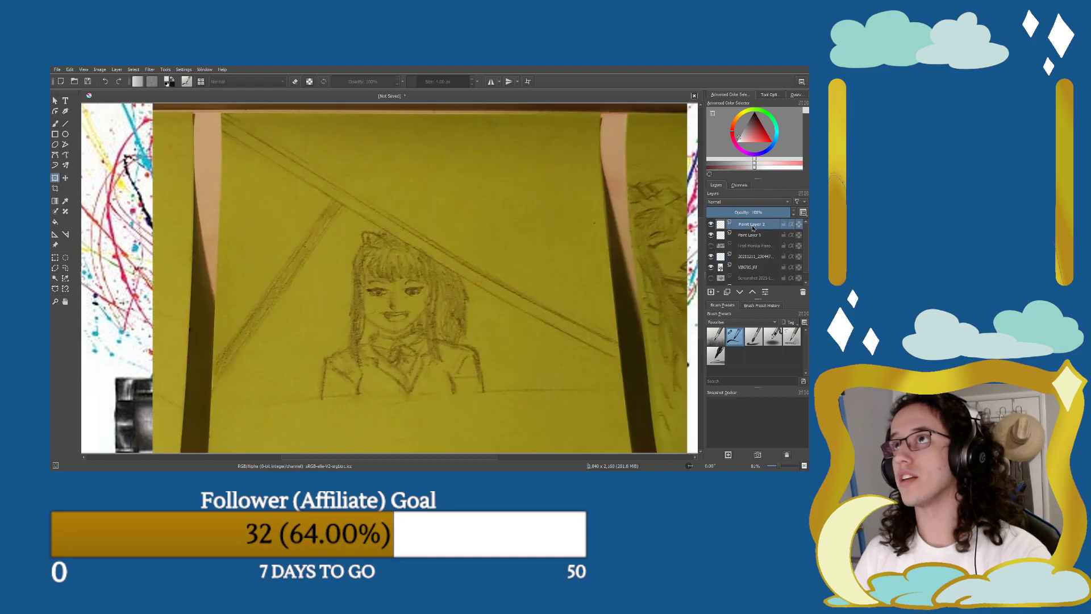
double_click(752, 225)
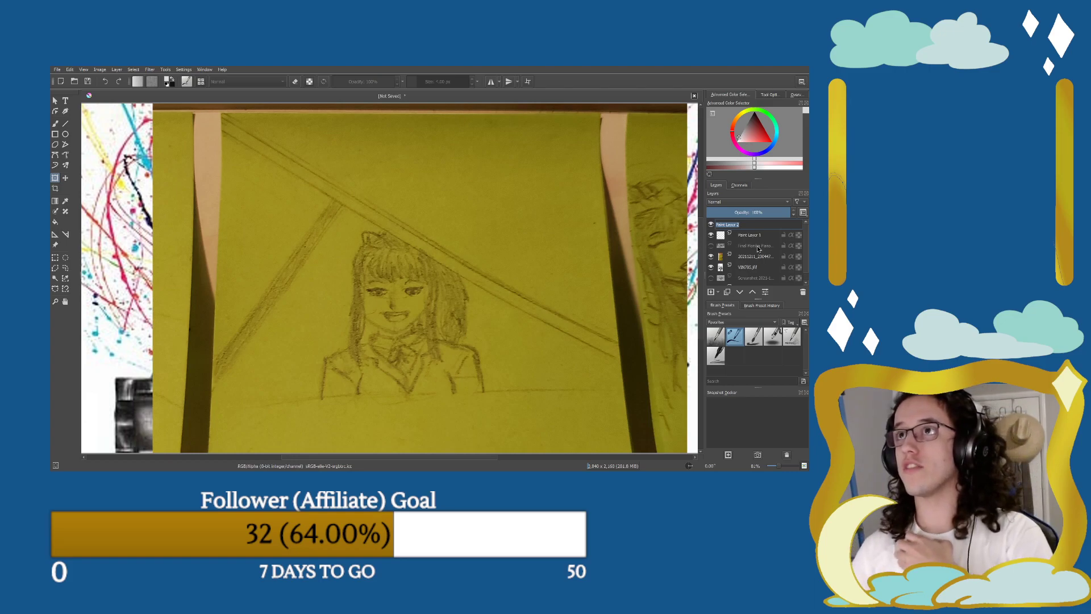
left_click(711, 245)
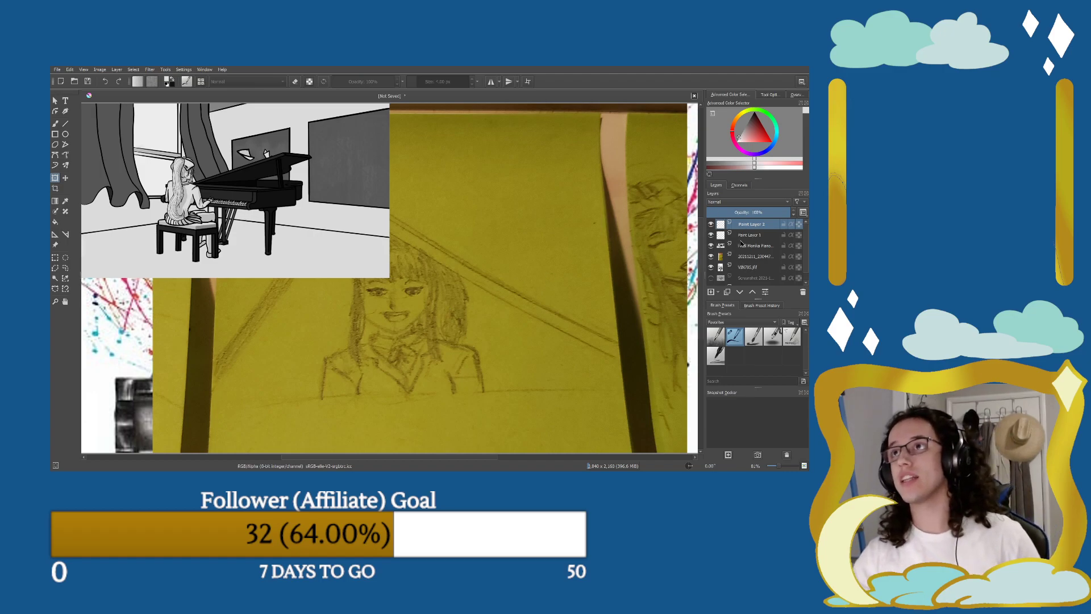
Rename the paint layers 'Monika Outline' and 'Monika Color', with Monika Outline active.
double_click(760, 222)
type("Monika Outline")
double_click(748, 236)
type("Monika Color")
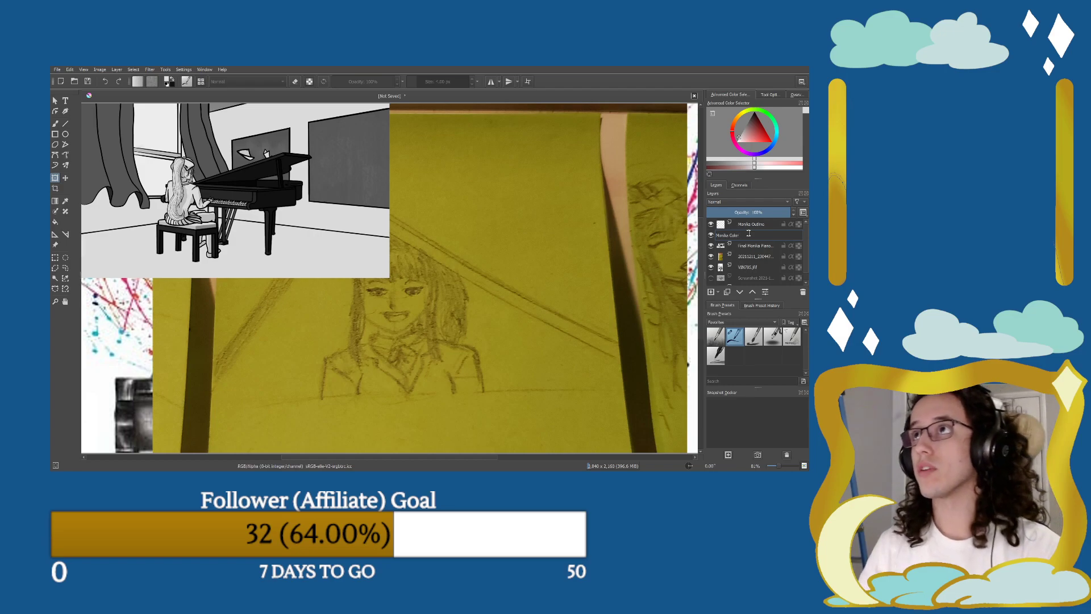
left_click(754, 224)
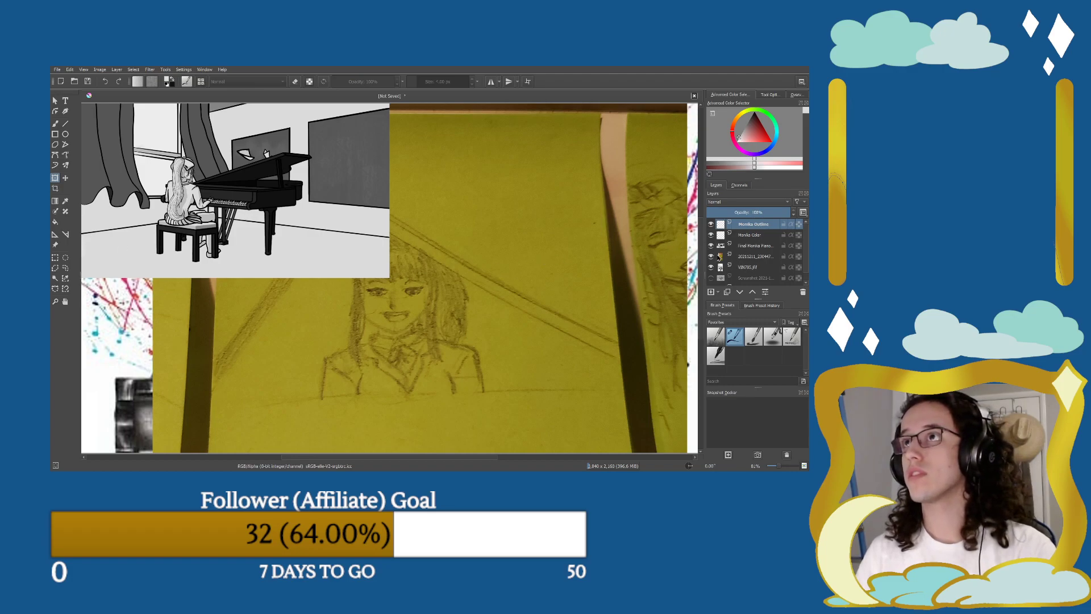
Hide the piano photo reference, pick the freehand Lineart brush, and zoom to 81%.
left_click(711, 268)
scroll(719, 274, "down", 1)
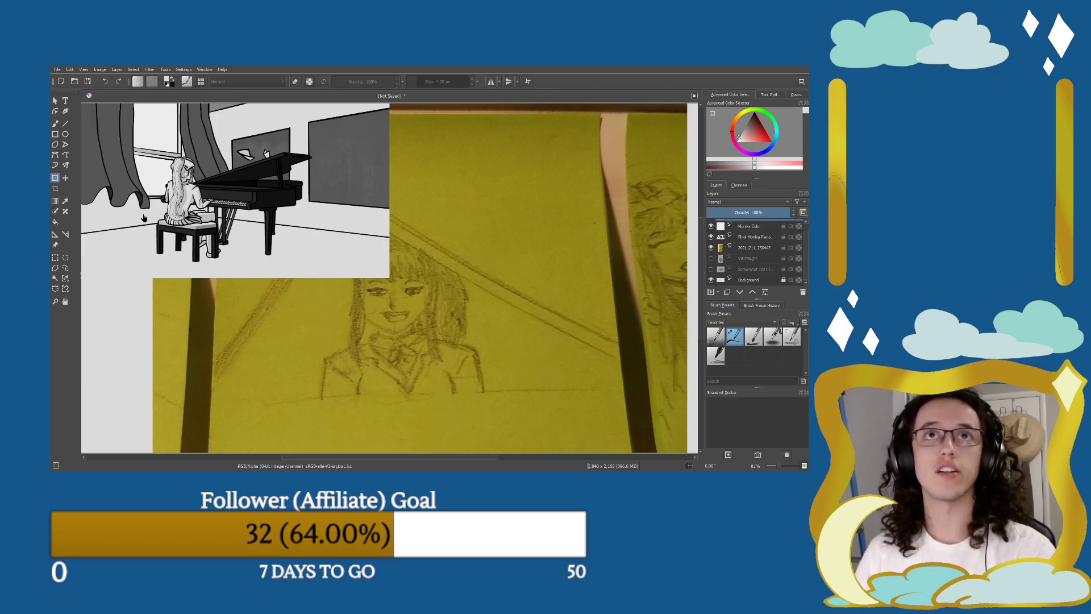
left_click(55, 123)
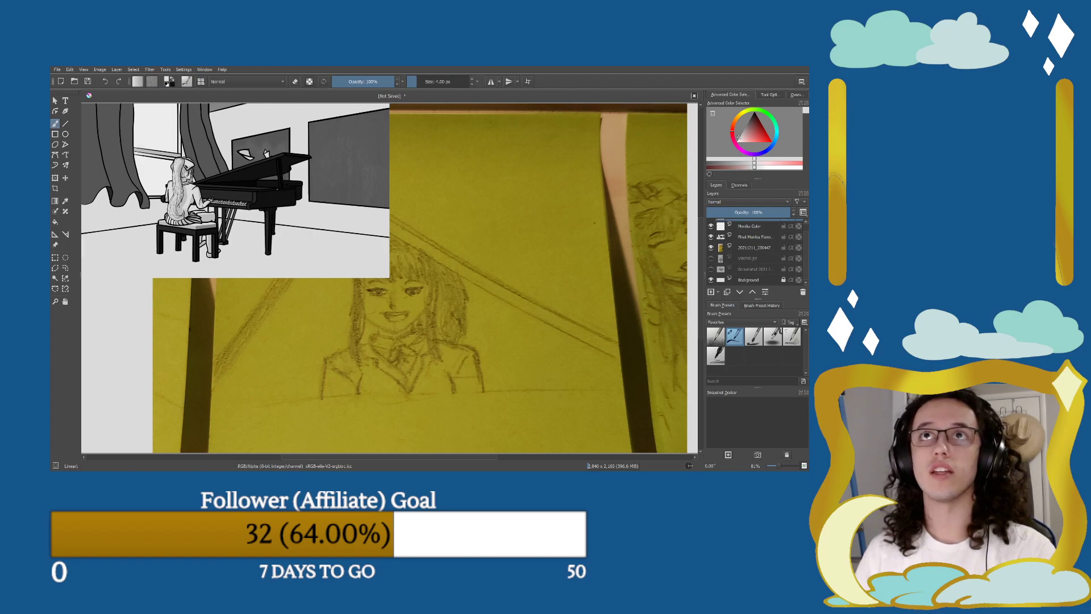
scroll(306, 196, "up", 2)
scroll(259, 208, "up", 15)
scroll(352, 357, "down", 4)
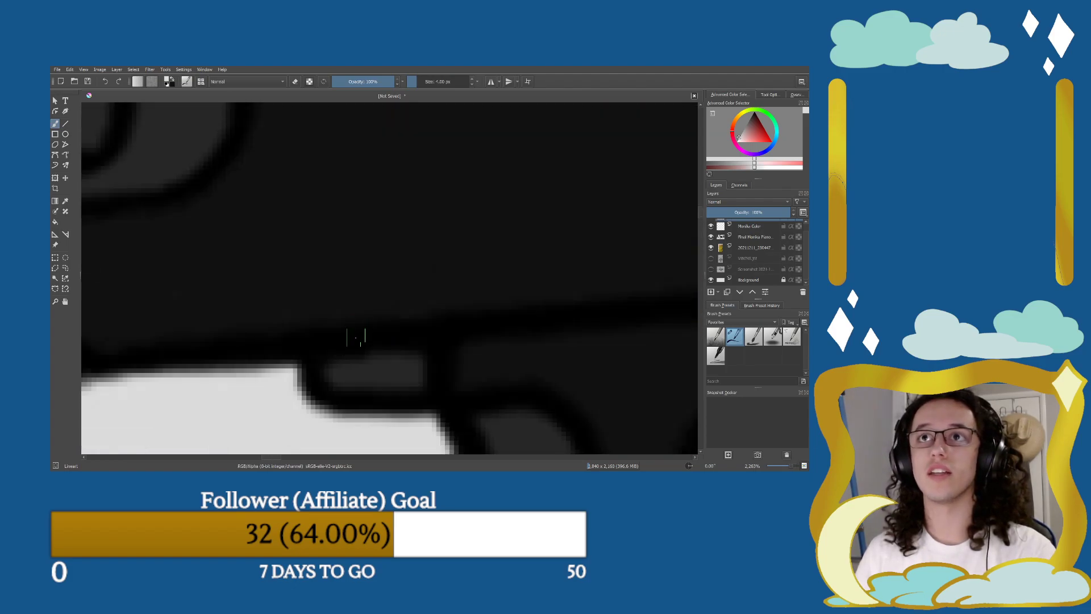
scroll(343, 341, "down", 10)
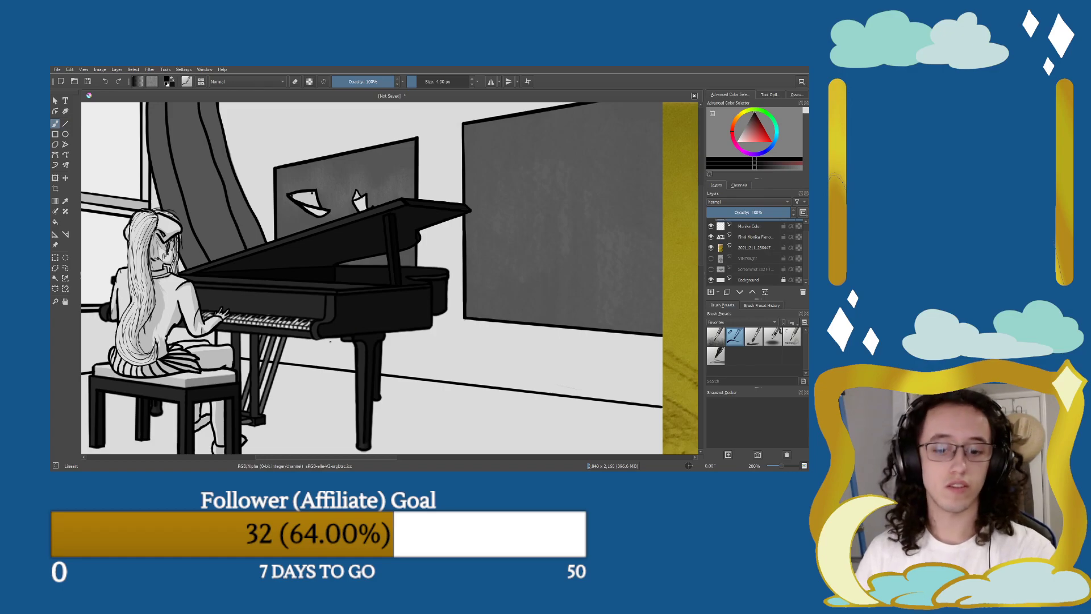
scroll(333, 342, "down", 4)
key("minus")
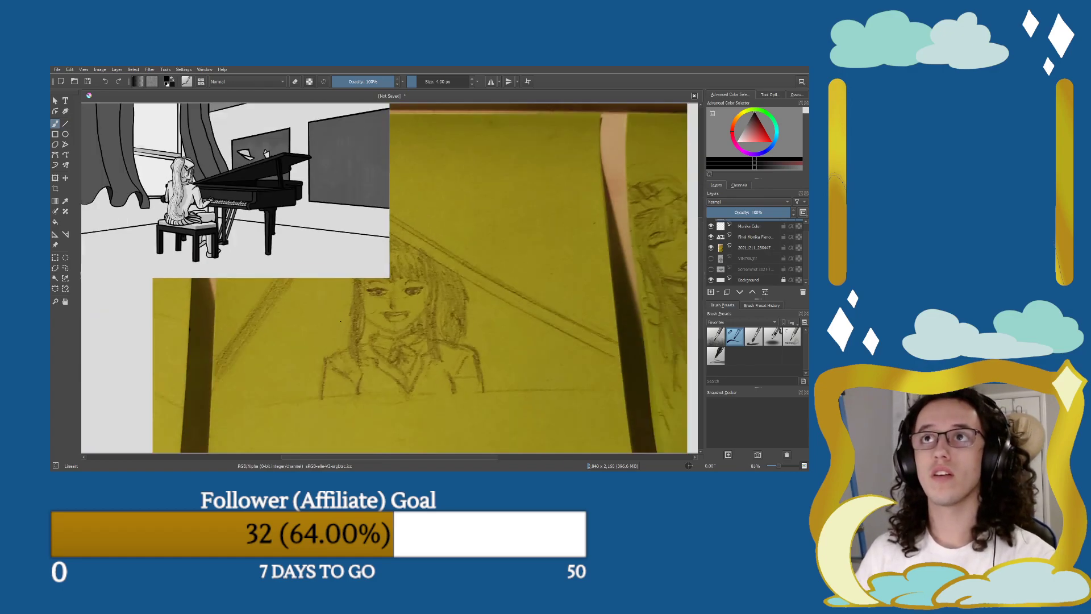
scroll(765, 252, "up", 1)
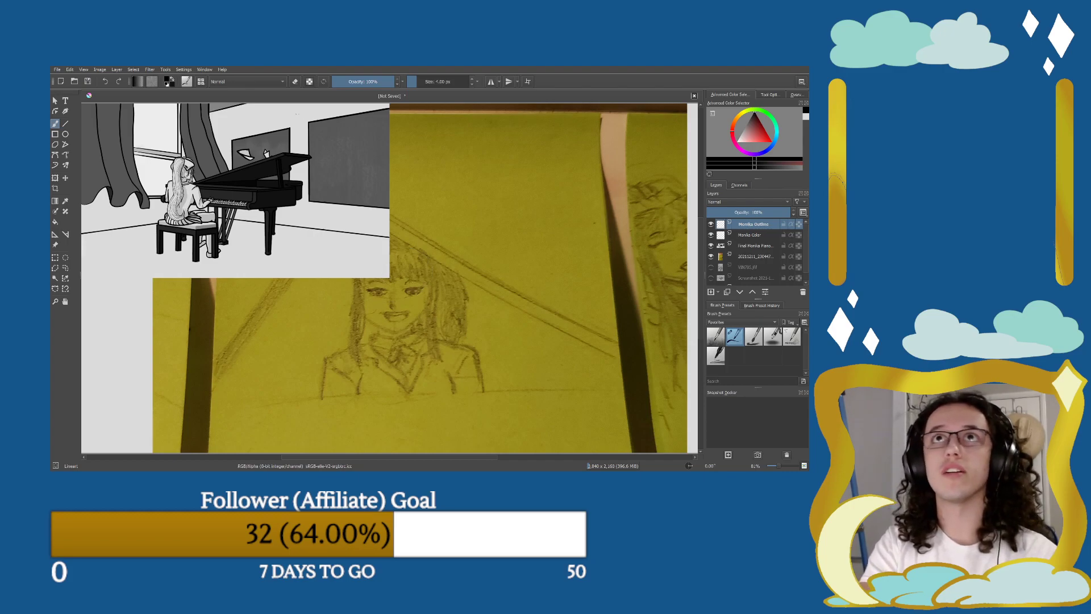
Set the brush to 6 px and ink a head circle and vertical face guide.
left_click(417, 82)
key("bracketright")
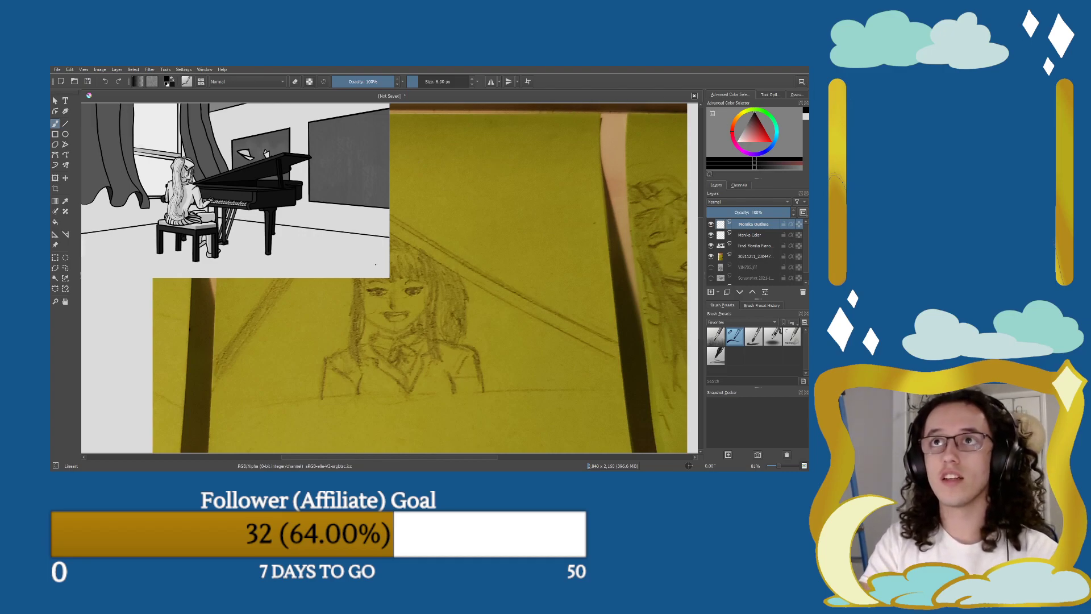
mouse_move(359, 278)
left_mouse_down()
mouse_move(390, 298)
mouse_move(375, 247)
mouse_move(392, 291)
mouse_move(370, 288)
left_mouse_up()
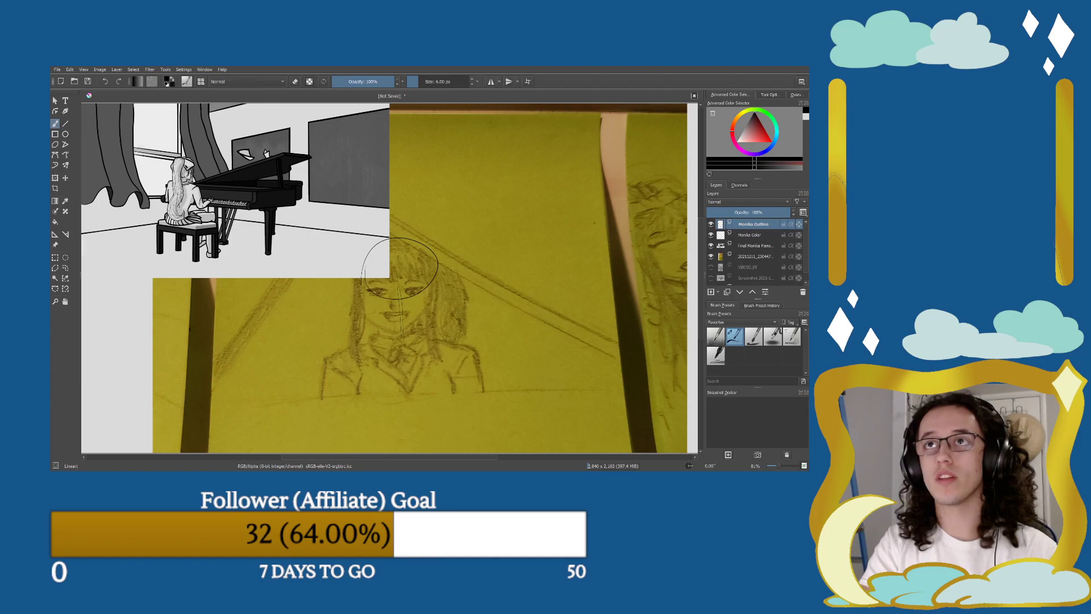
left_click_drag(399, 263, 402, 314)
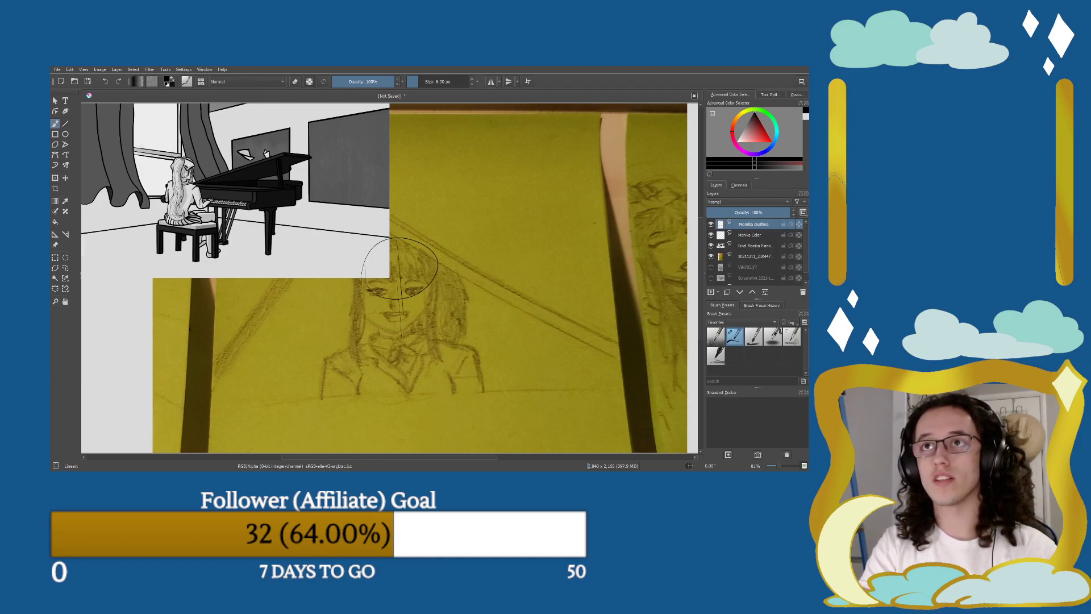
mouse_move(373, 322)
left_mouse_down()
mouse_move(405, 329)
mouse_move(388, 327)
mouse_move(436, 297)
left_mouse_up()
key("ctrl+z")
Draw both sides of the face down to the jaw, undoing stray guides.
left_click_drag(362, 282, 366, 318)
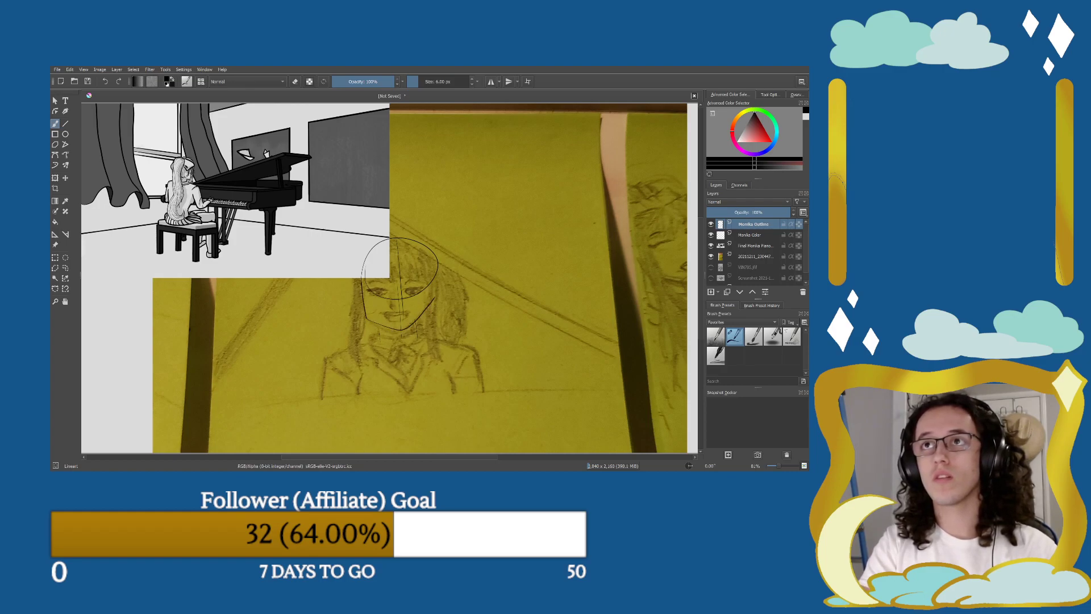
left_click_drag(427, 280, 423, 313)
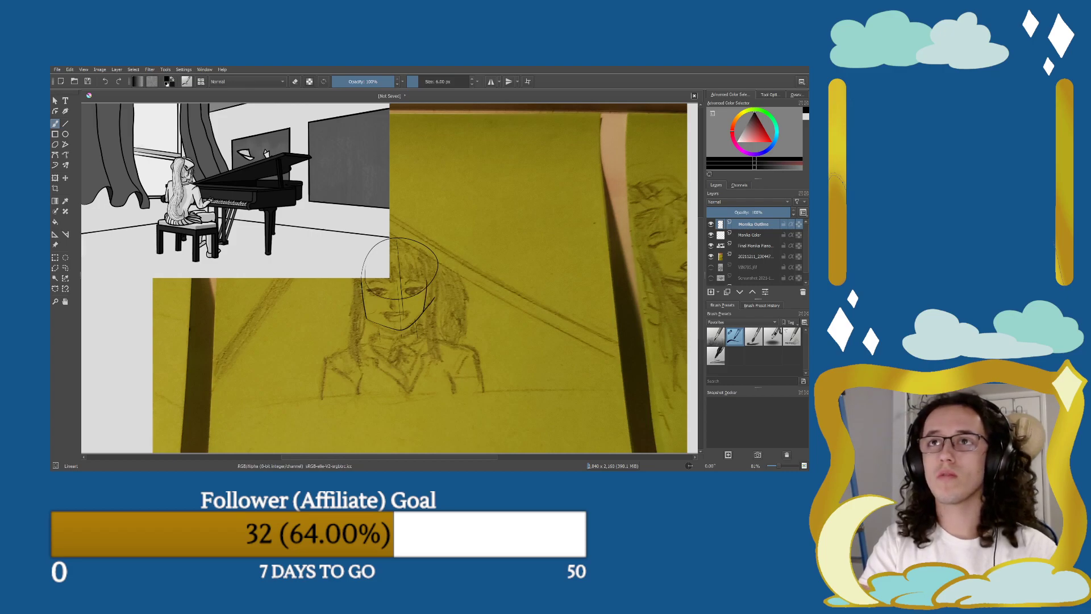
mouse_move(363, 292)
left_mouse_down()
mouse_move(413, 287)
mouse_move(419, 273)
mouse_move(381, 298)
mouse_move(416, 295)
mouse_move(382, 246)
mouse_move(361, 279)
left_mouse_up()
key("ctrl+z")
key("ctrl+z")
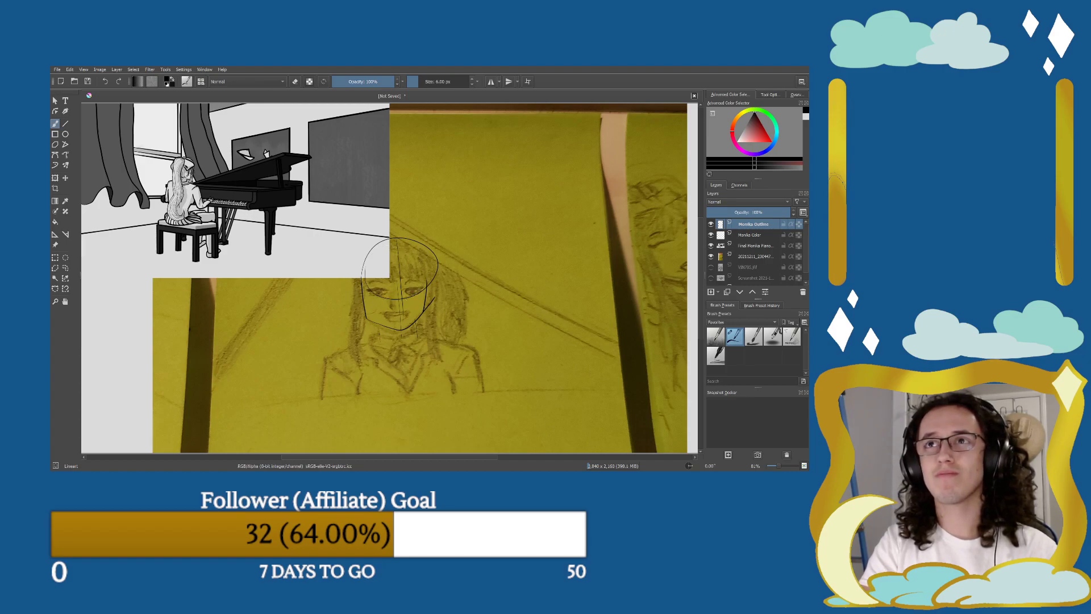
key("ctrl+z")
key("ctrl+z")
key("ctrl+z")
key("ctrl+z")
mouse_move(376, 300)
left_mouse_down()
mouse_move(408, 298)
mouse_move(429, 274)
mouse_move(416, 244)
mouse_move(387, 239)
mouse_move(367, 284)
left_mouse_up()
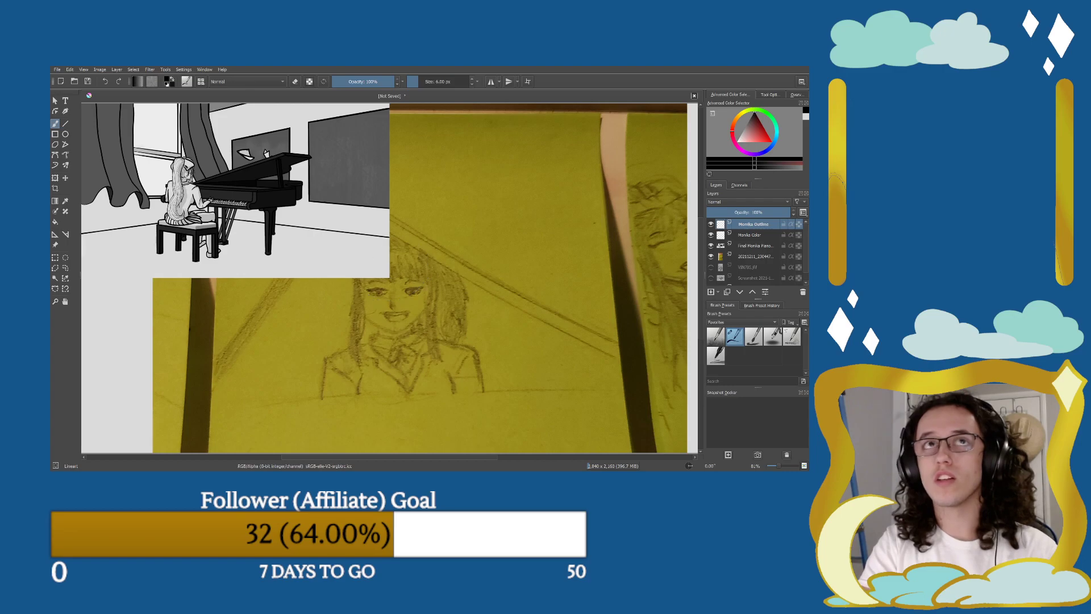
key("ctrl+z")
Draw a clean ellipse-tool circle for the head and nudge it into place.
left_click(65, 134)
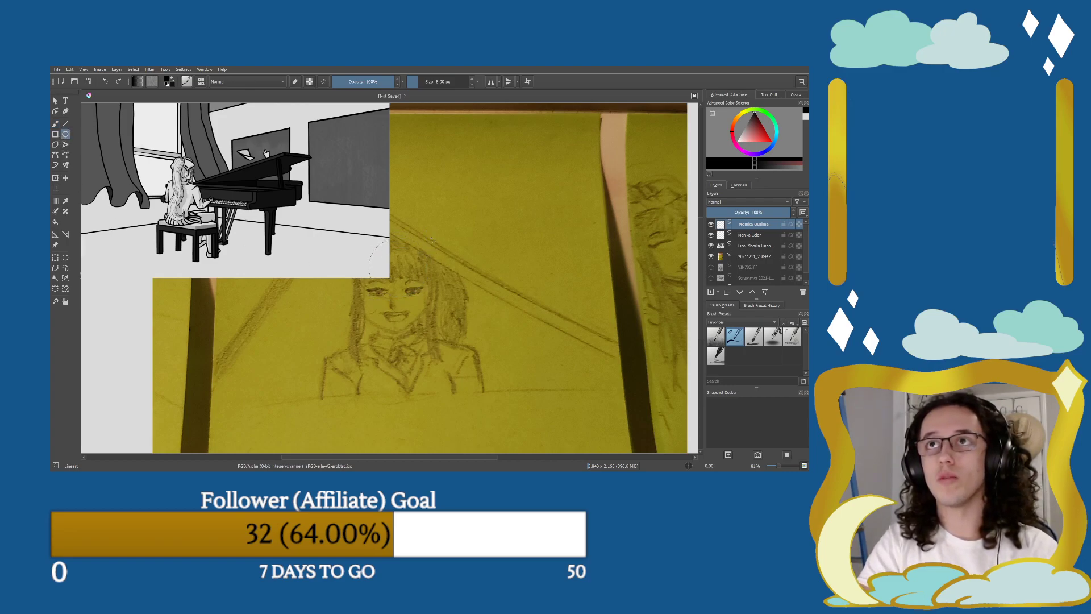
left_click_drag(442, 239, 442, 242)
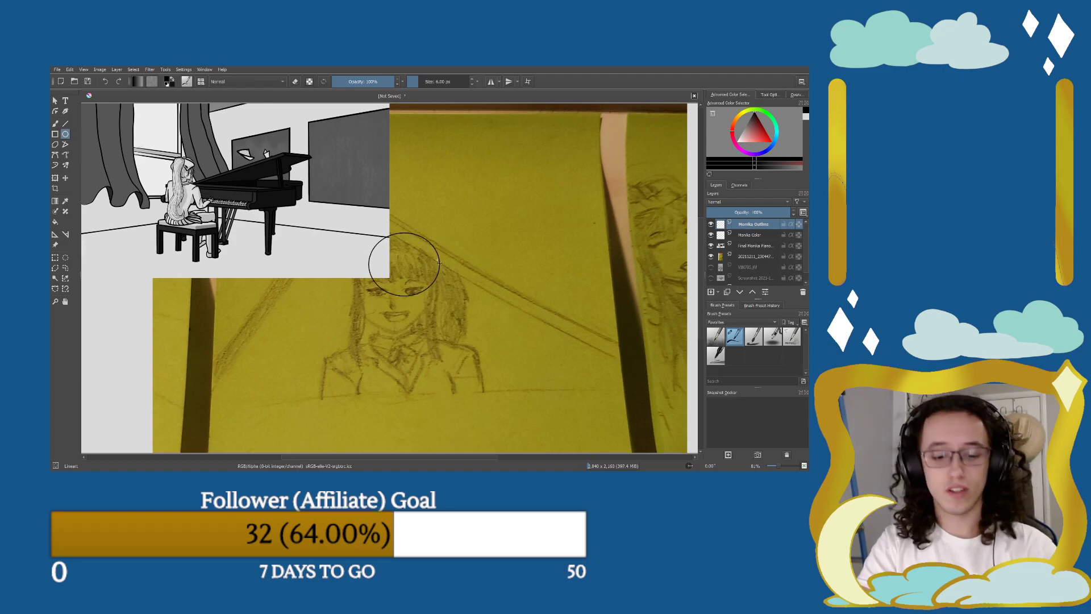
key("ctrl+t")
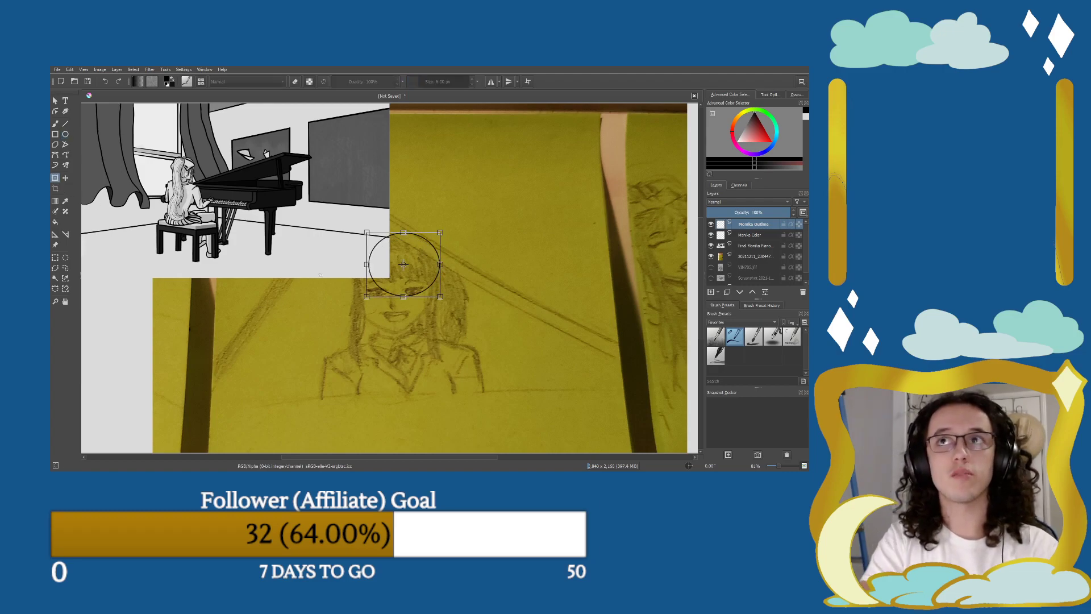
mouse_move(403, 264)
left_mouse_down()
mouse_move(385, 268)
mouse_move(394, 270)
left_mouse_up()
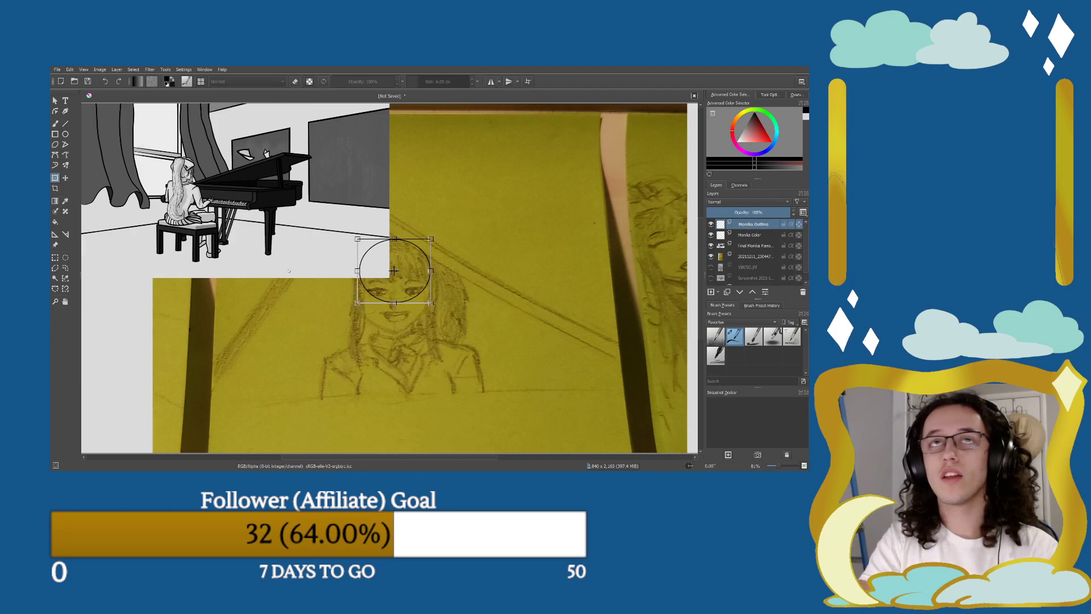
left_click(55, 123)
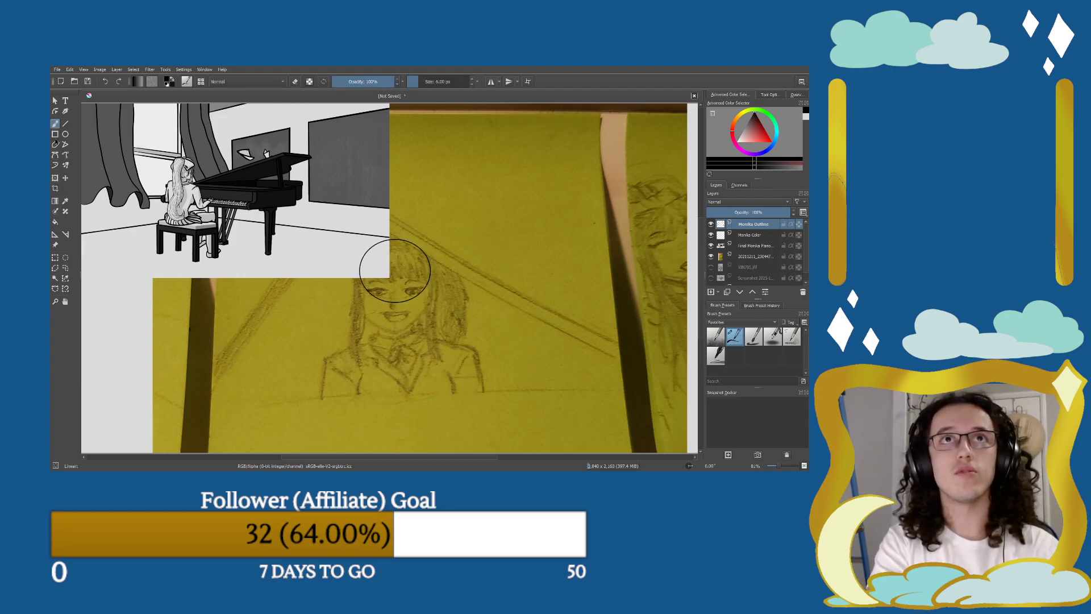
Add a centre line and shoulder curve, then hide the finished piano illustration.
mouse_move(397, 258)
left_mouse_down()
mouse_move(398, 337)
mouse_move(427, 308)
mouse_move(425, 280)
mouse_move(369, 315)
left_mouse_up()
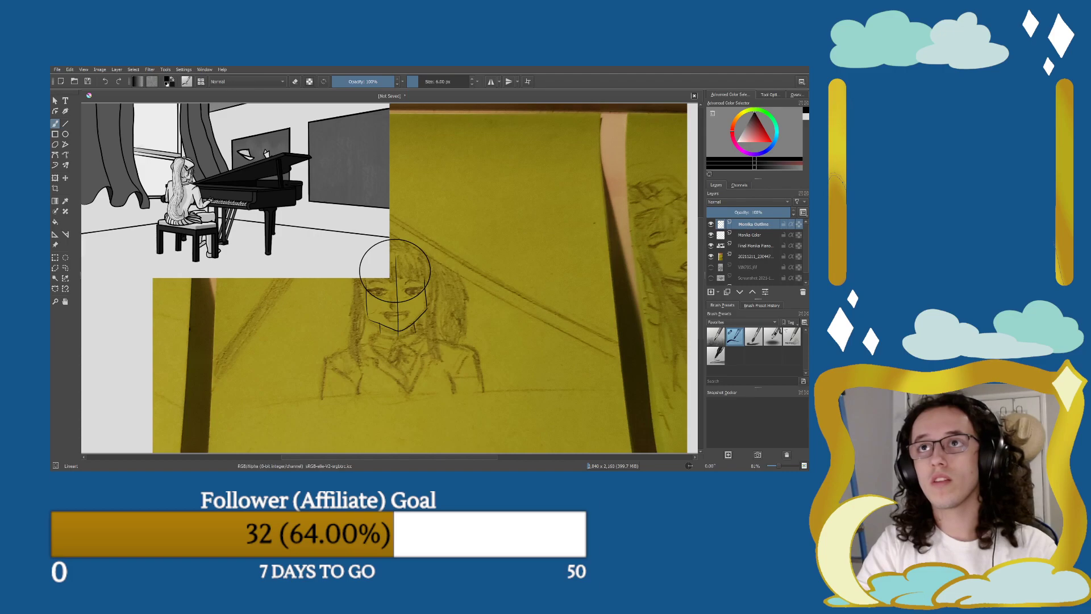
left_click_drag(335, 357, 500, 340)
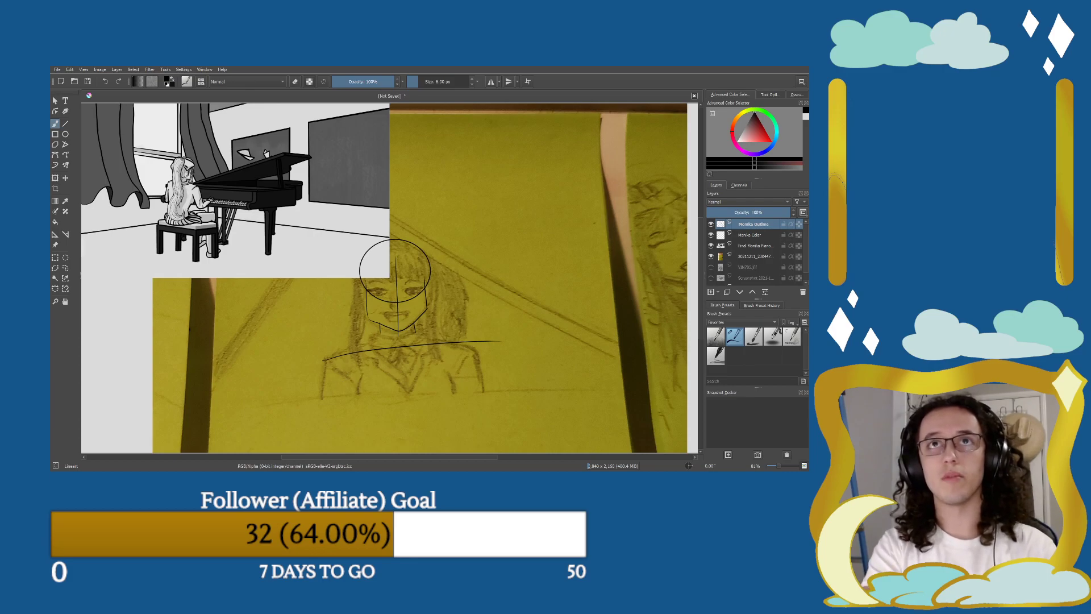
left_click(711, 246)
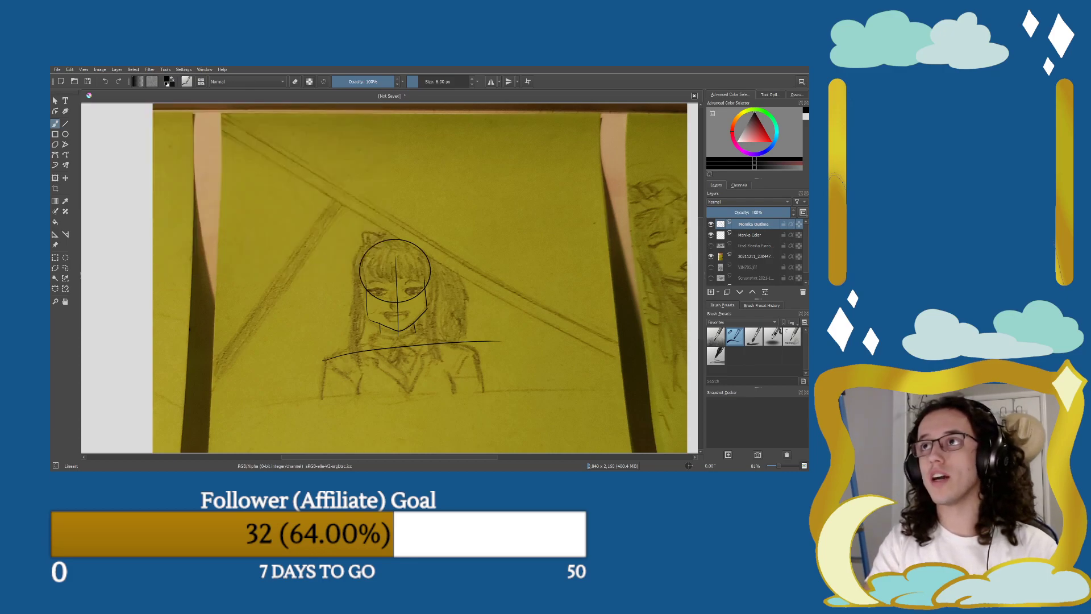
Redraw the arched shoulder line and circle both shoulder joints.
key("ctrl+z")
mouse_move(326, 361)
left_mouse_down()
mouse_move(362, 347)
mouse_move(500, 361)
left_mouse_up()
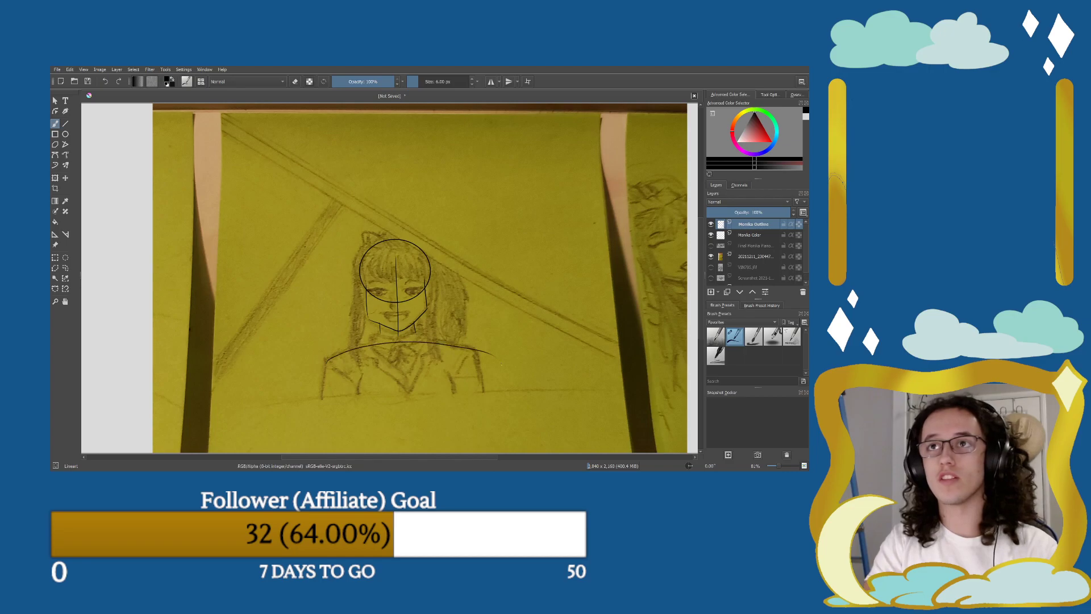
left_click_drag(328, 357, 343, 354)
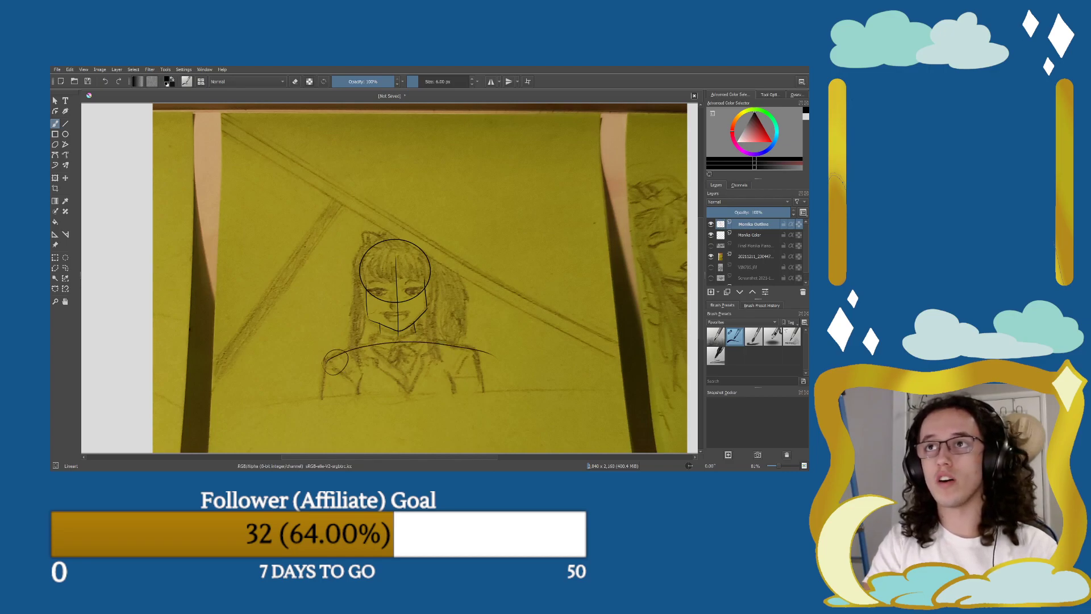
left_click_drag(468, 368, 477, 345)
Draw the left upper arm line, add ellipses for both hands and elbows, and connect the left forearm.
left_click_drag(317, 366, 315, 404)
key("ctrl+z")
left_click_drag(333, 358, 334, 403)
left_click_drag(329, 446, 329, 438)
left_click_drag(464, 434, 458, 433)
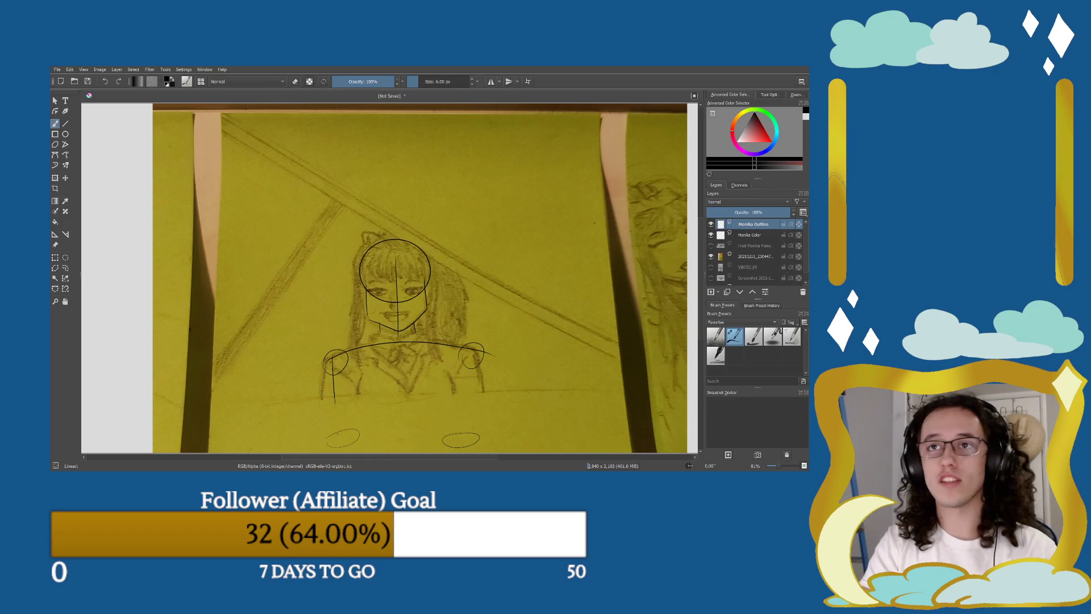
left_click_drag(322, 412, 321, 415)
mouse_move(458, 408)
left_mouse_down()
mouse_move(492, 398)
mouse_move(473, 395)
mouse_move(459, 437)
left_mouse_up()
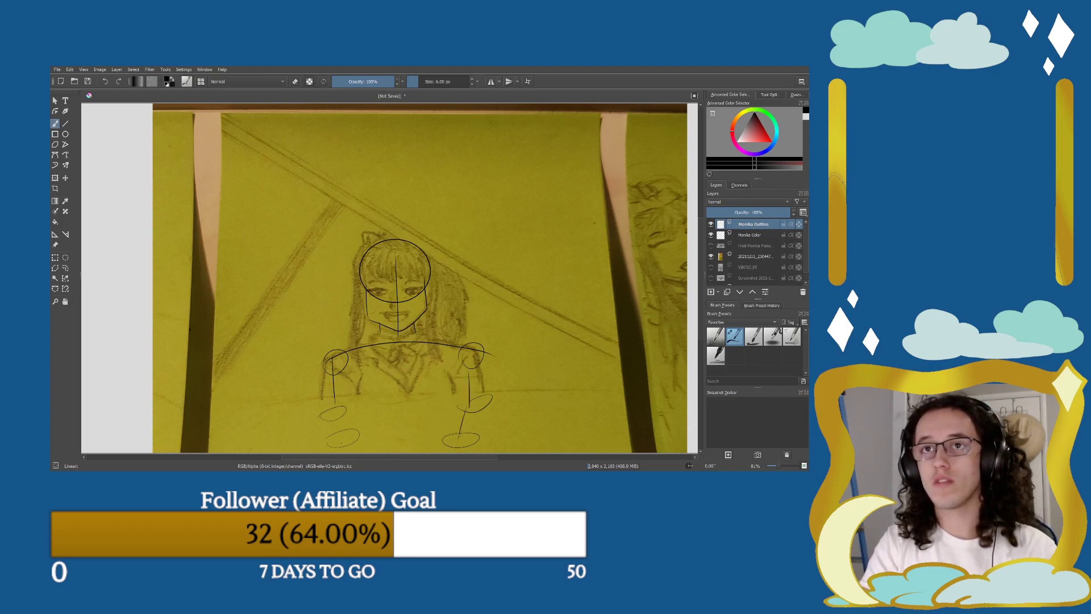
left_click_drag(335, 419, 344, 435)
Redo the outer left arm line, extend the shoulder line right and mark the right shoulder's edge.
left_click_drag(320, 361, 318, 416)
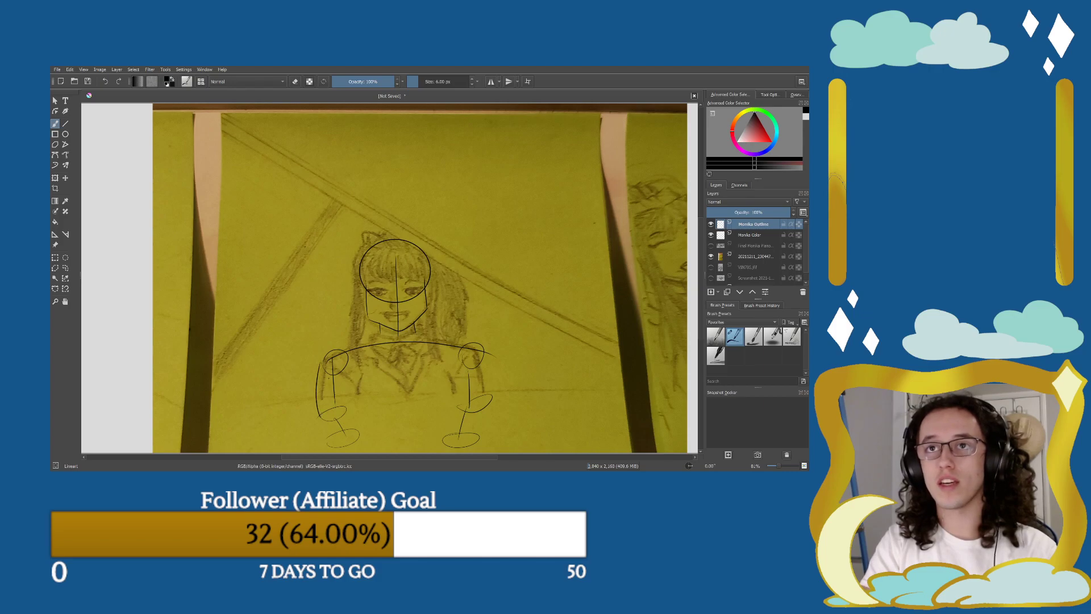
key("ctrl+z")
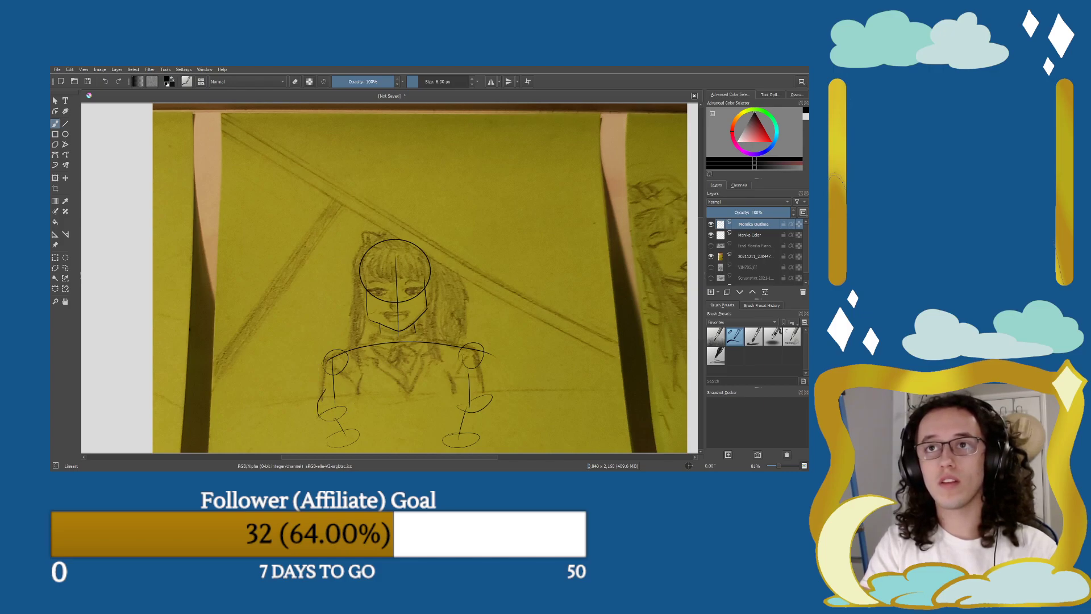
mouse_move(323, 364)
left_mouse_down()
mouse_move(317, 401)
mouse_move(385, 323)
left_mouse_up()
key("ctrl+z")
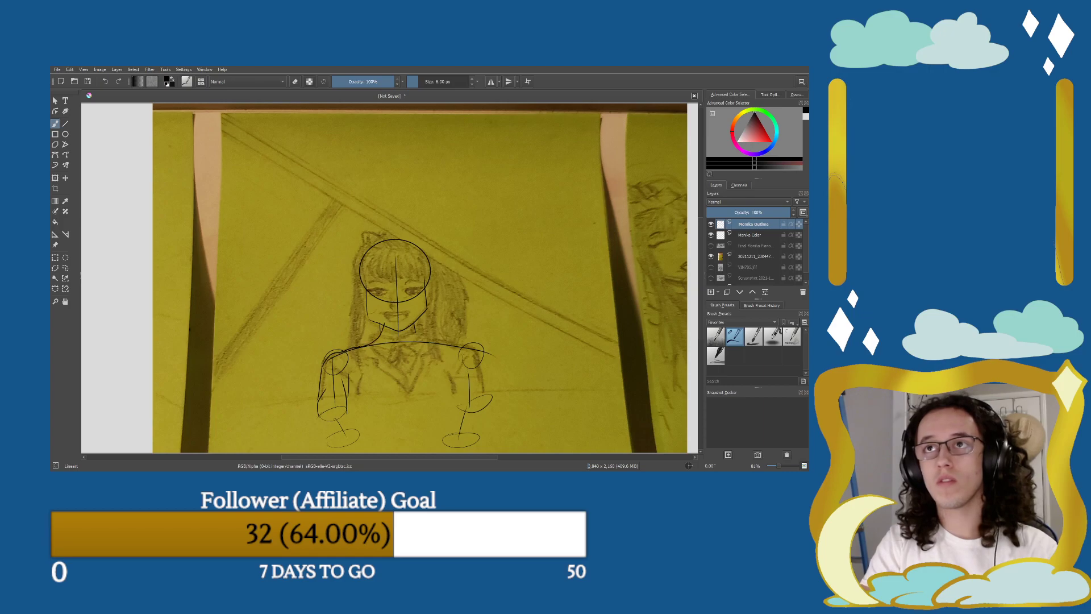
key("ctrl+z")
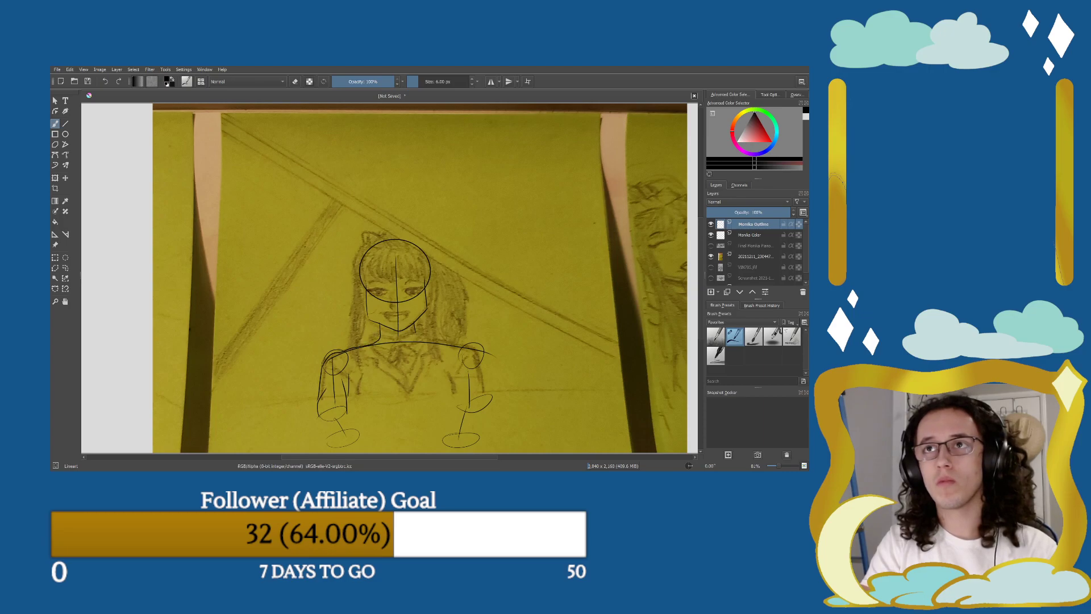
left_click_drag(422, 336, 460, 342)
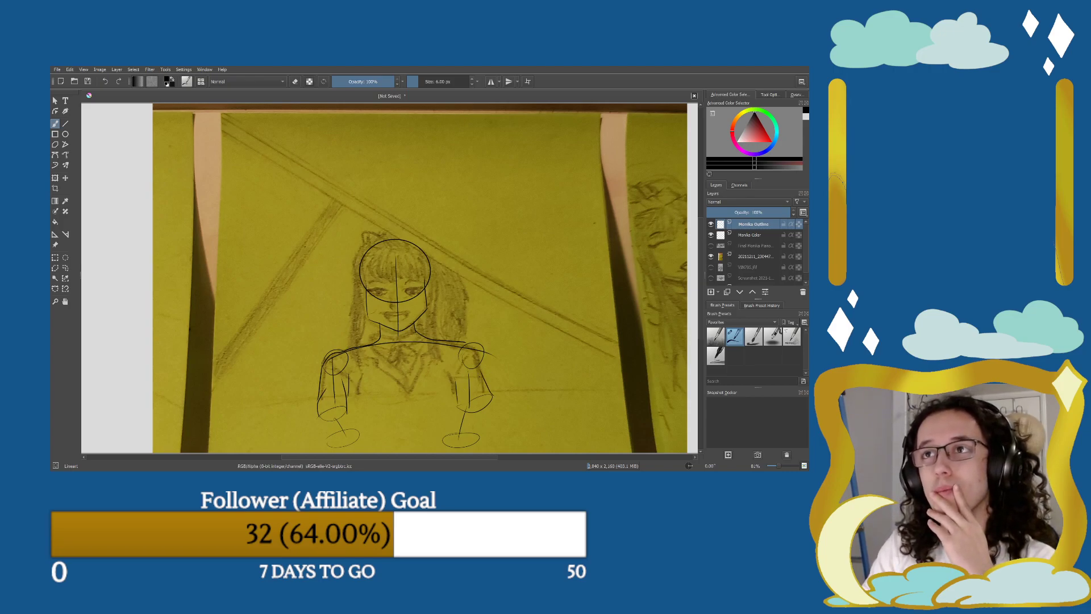
left_click_drag(474, 347, 484, 366)
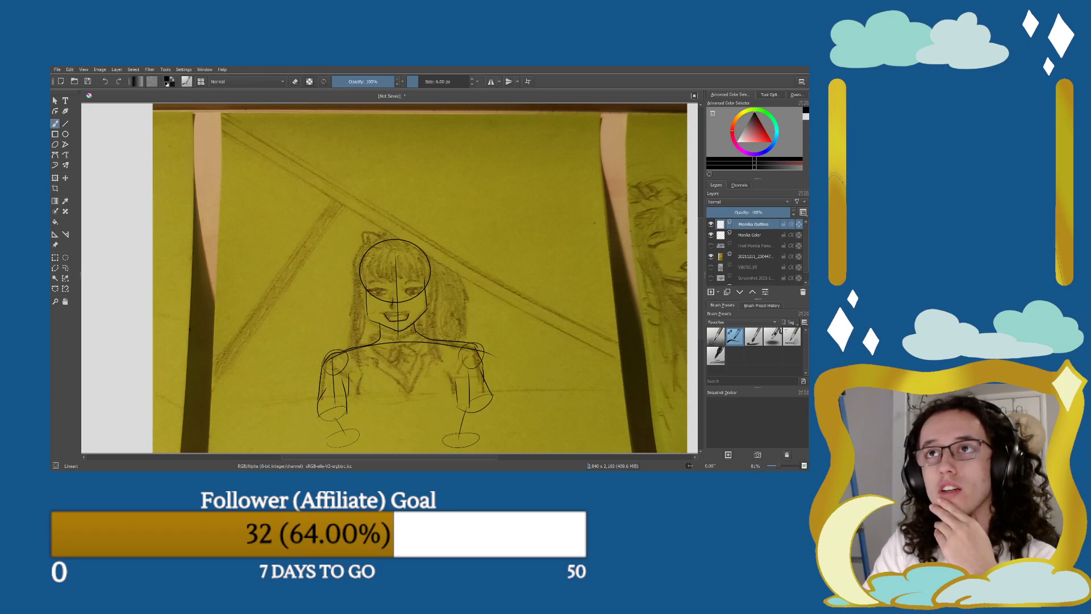
Try the top of the mouth and the right side of the chin, undoing both attempts.
left_click_drag(383, 312, 401, 311)
key("ctrl+z")
key("ctrl+z")
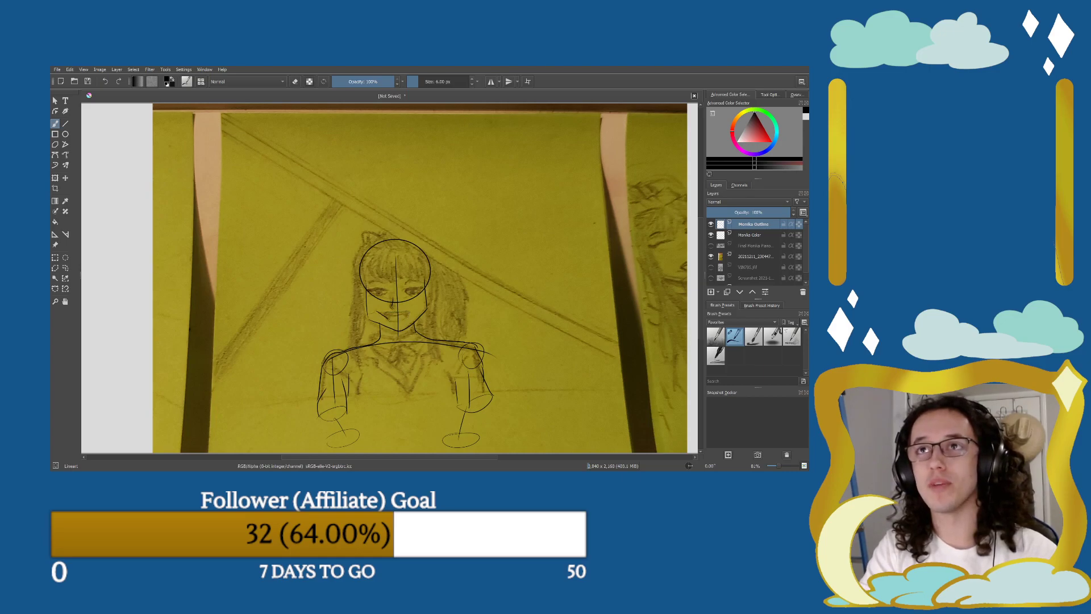
left_click_drag(419, 307, 408, 319)
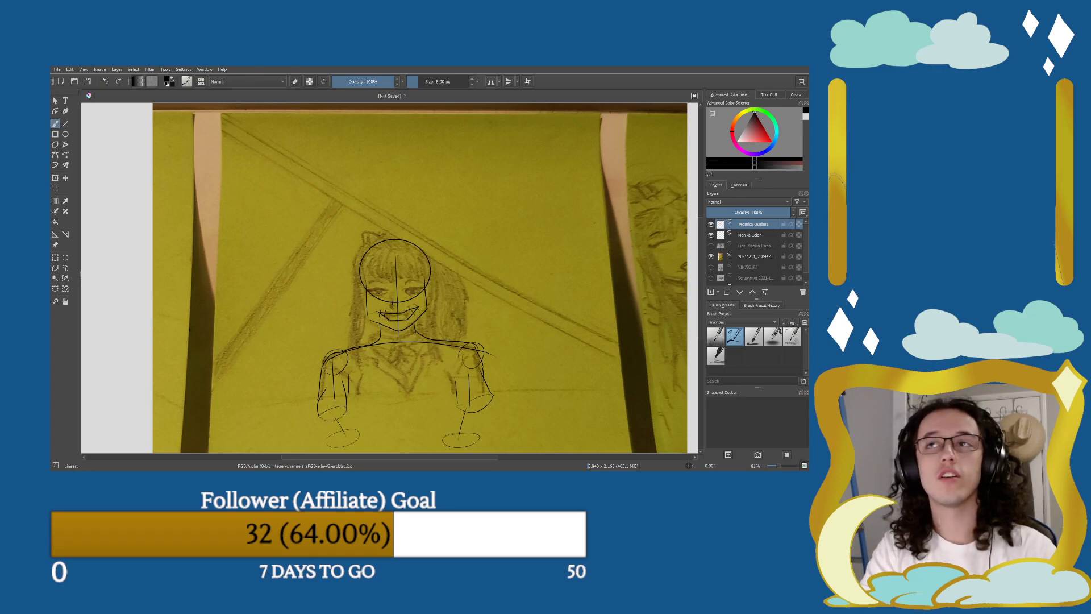
key("ctrl+z")
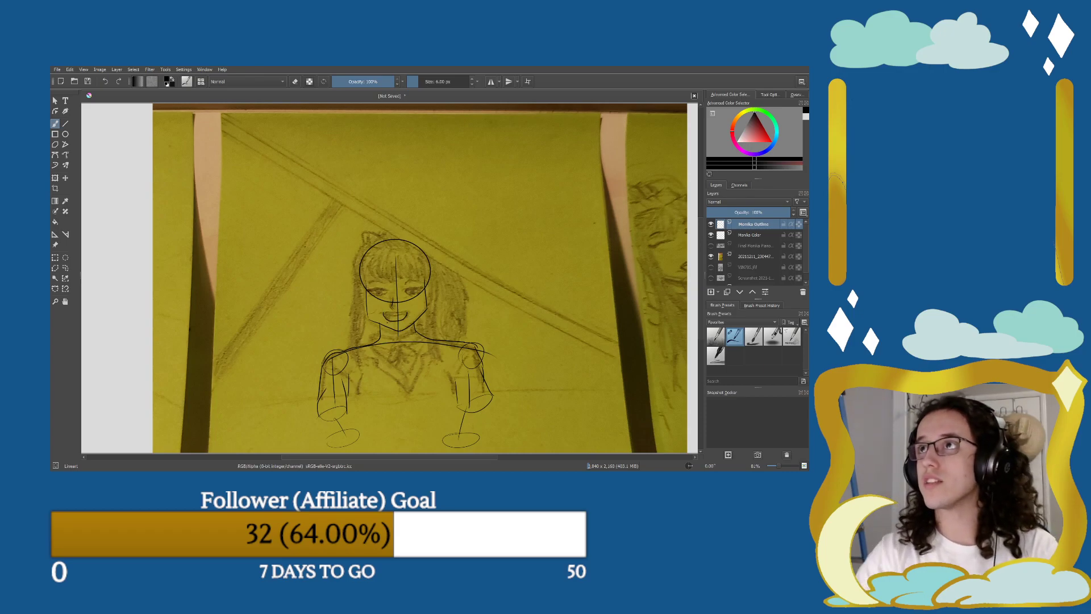
Check the colour layer, return to the outline layer and trace around the hair bow.
left_click(758, 235)
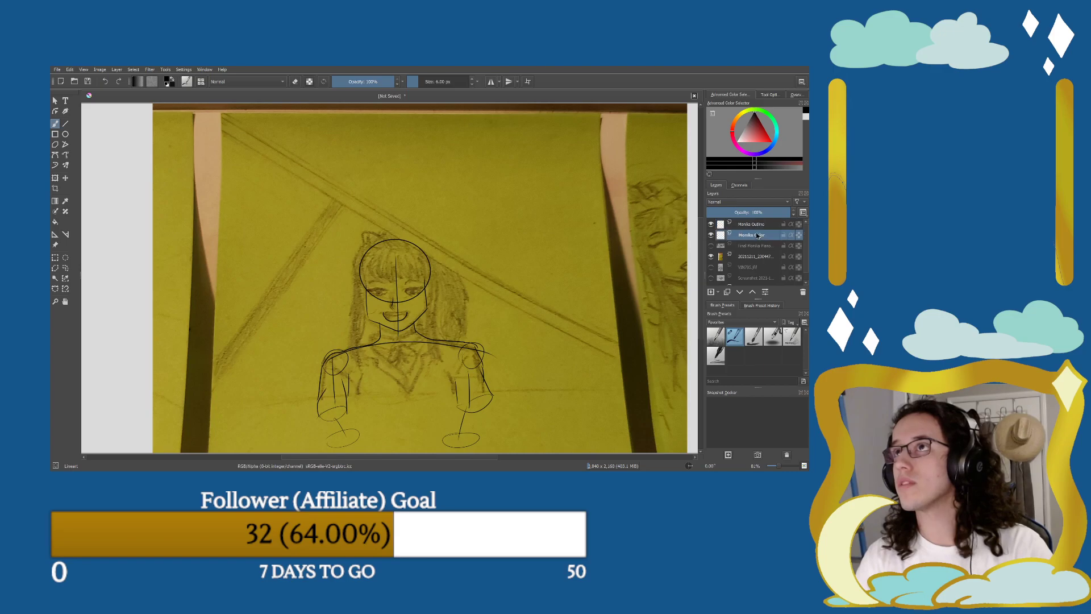
left_click(761, 224)
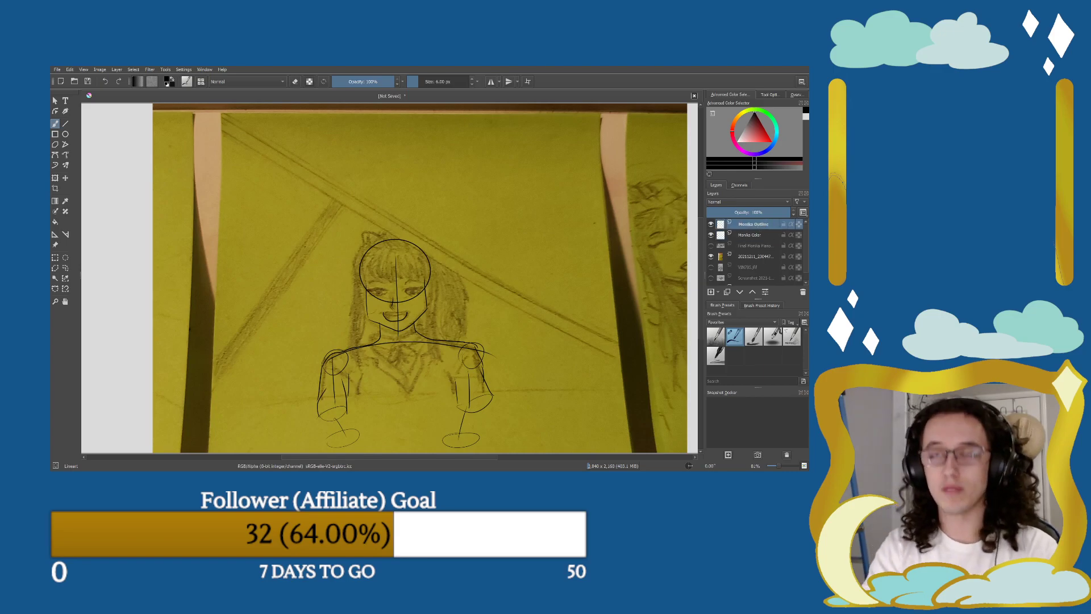
key("ctrl+z")
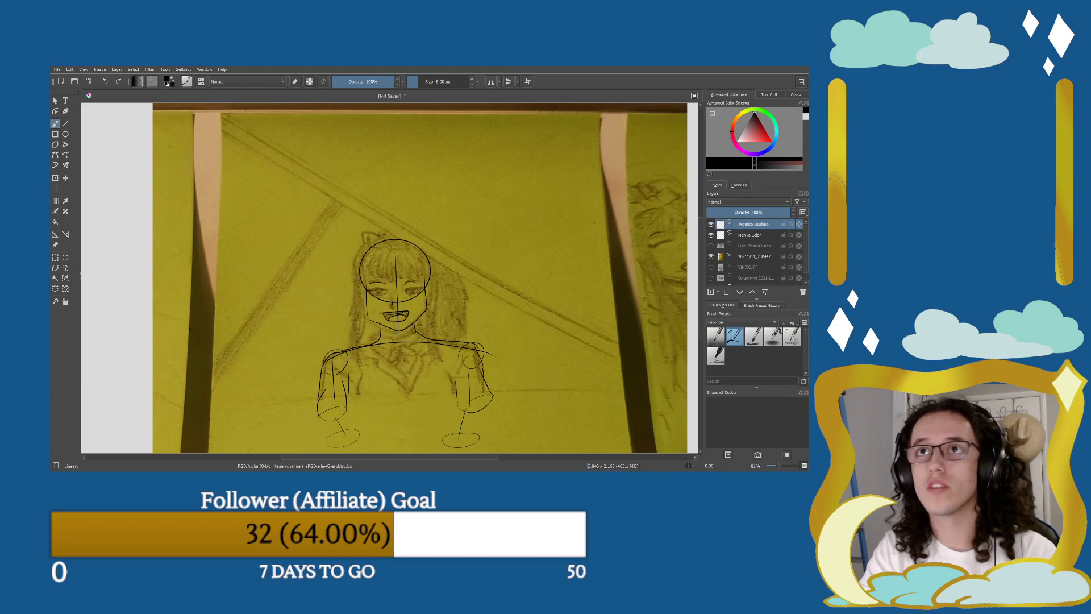
mouse_move(362, 255)
left_mouse_down()
mouse_move(367, 232)
mouse_move(378, 235)
mouse_move(360, 244)
mouse_move(423, 231)
mouse_move(425, 246)
mouse_move(427, 227)
mouse_move(425, 243)
mouse_move(401, 239)
left_mouse_up()
key("ctrl+z")
key("ctrl+z")
key("ctrl+z")
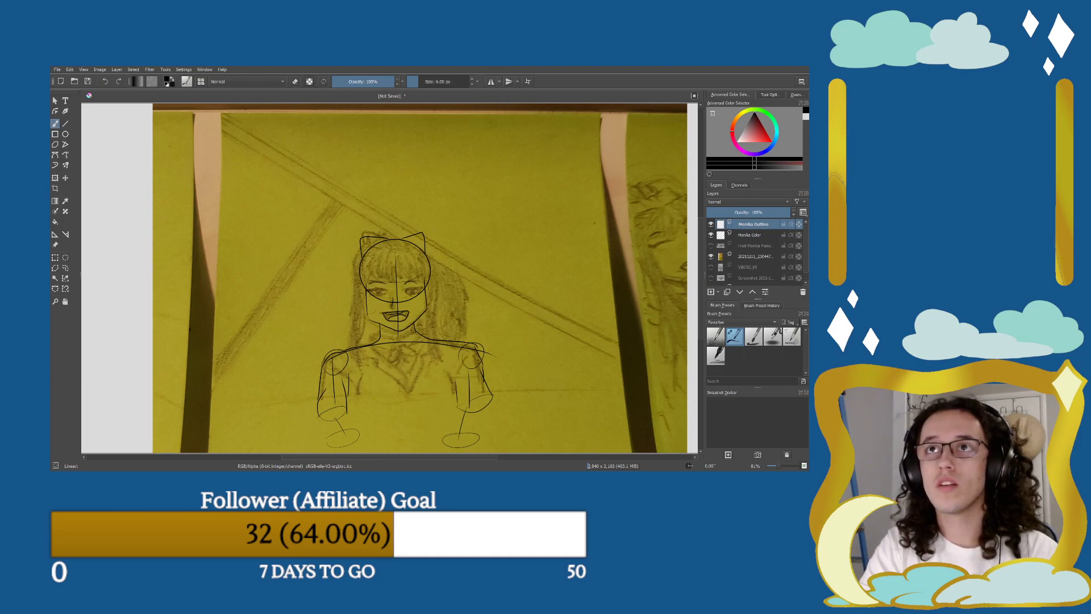
Sketch the hair's left edge with short strands and its right edge running down toward the shoulder.
left_click_drag(367, 256, 354, 330)
key("ctrl+z")
left_click_drag(369, 258, 357, 299)
key("ctrl+z")
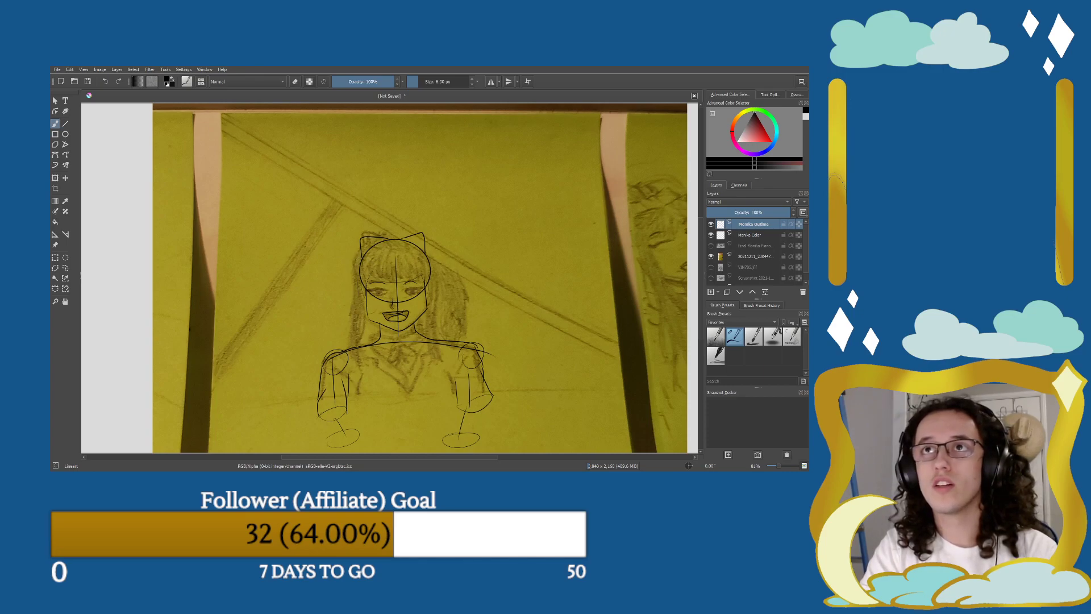
left_click_drag(362, 251, 353, 283)
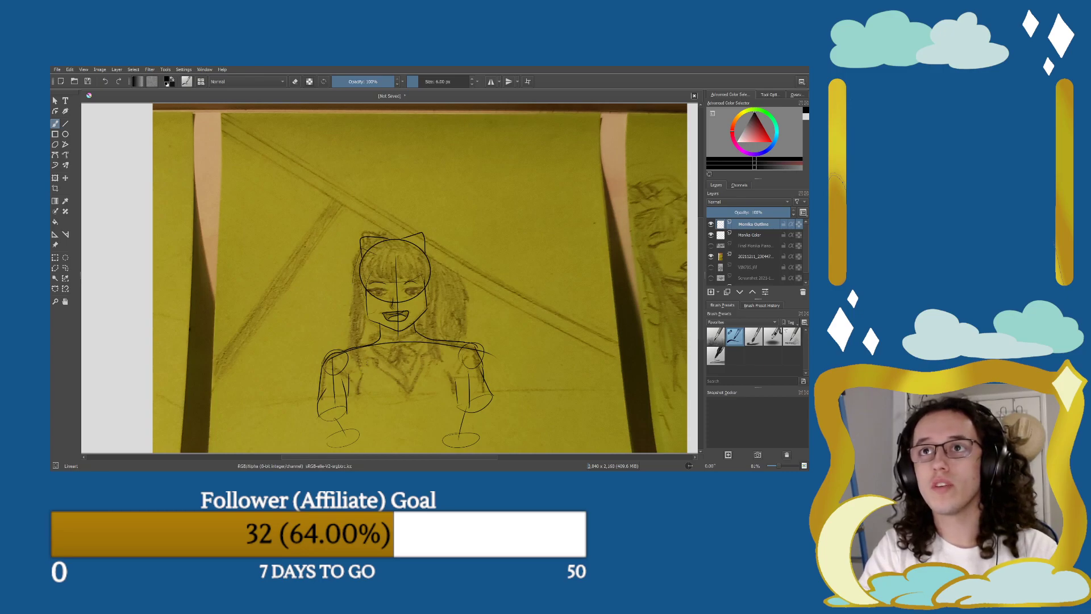
left_click_drag(352, 299, 368, 370)
left_click_drag(365, 316, 360, 335)
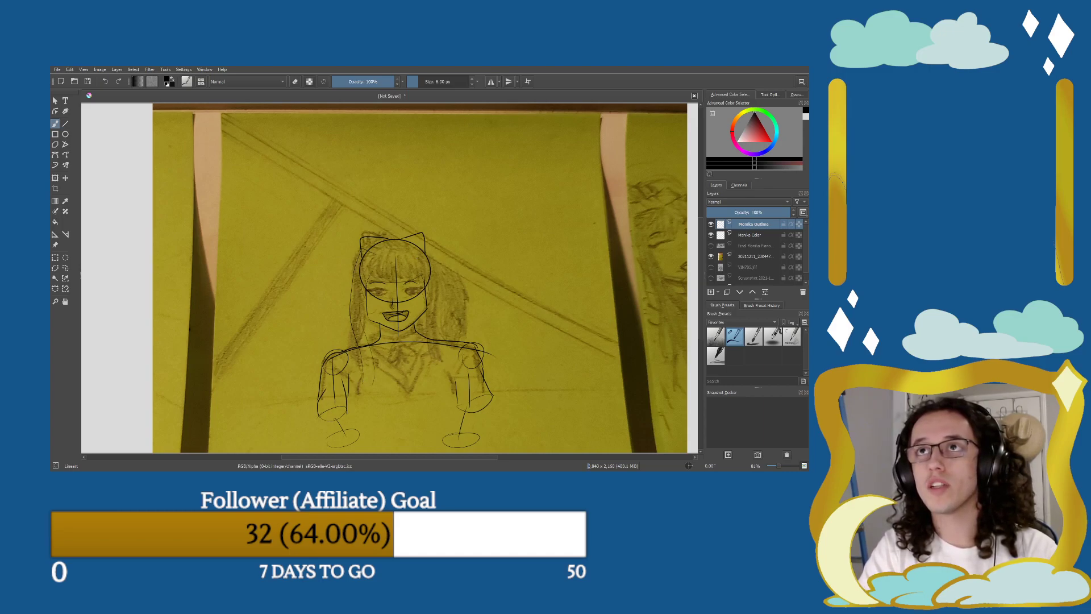
left_click_drag(429, 246, 438, 319)
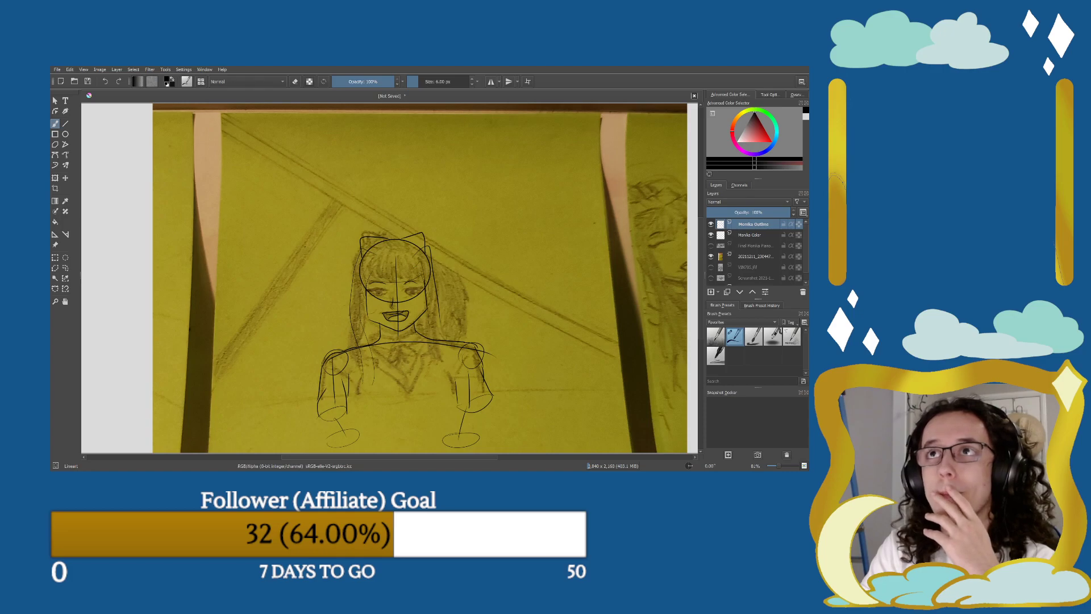
left_click_drag(436, 318, 438, 343)
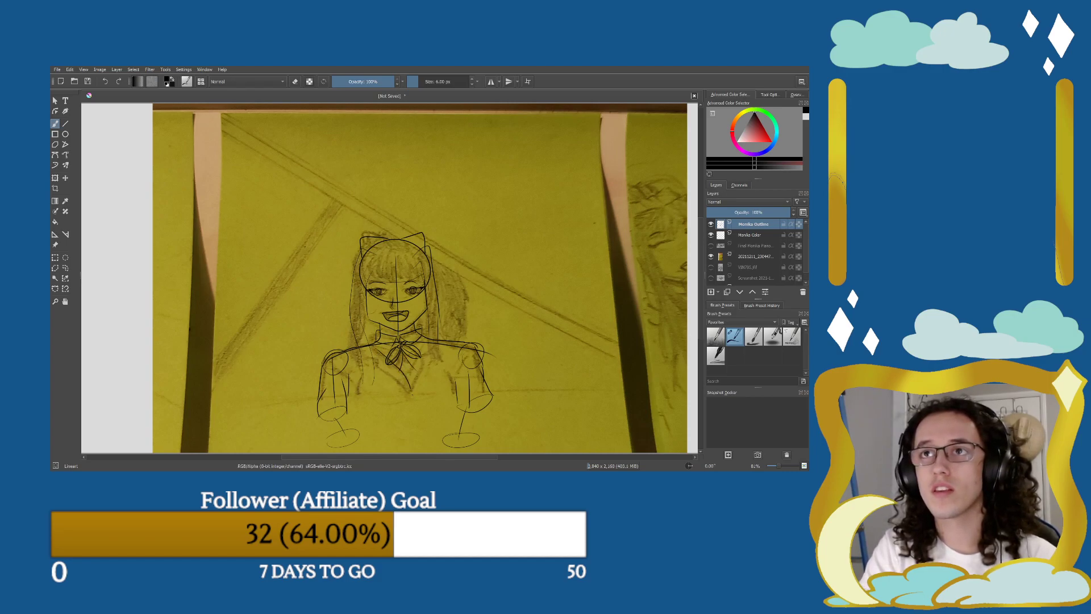
Redraw the curved collar line below the bow until it fits, then add the V collar's left side.
key("ctrl+z")
left_click_drag(408, 400, 393, 370)
key("ctrl+z")
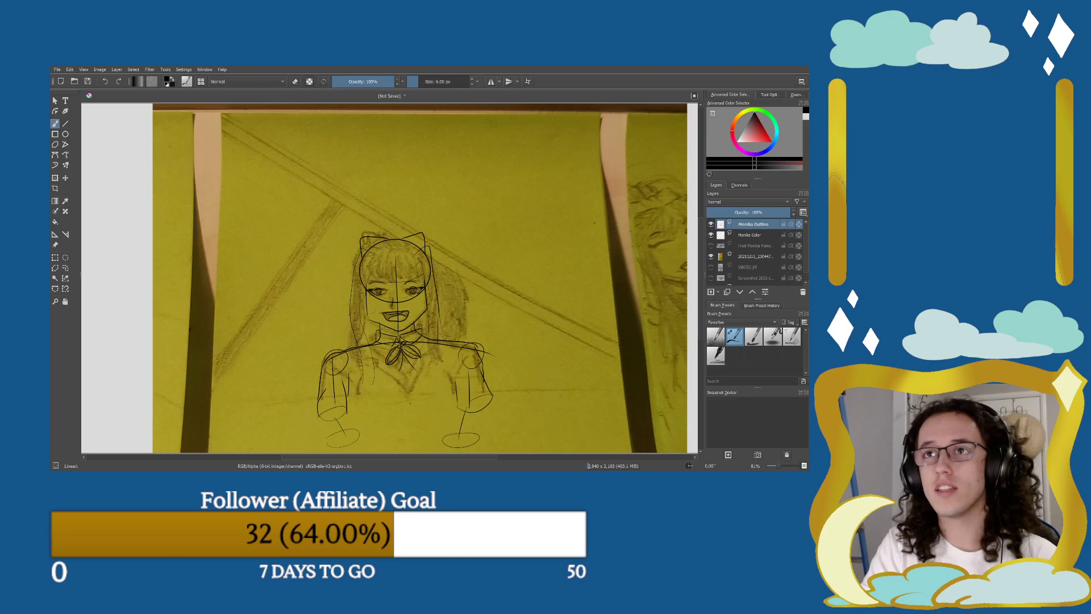
left_click_drag(410, 399, 388, 365)
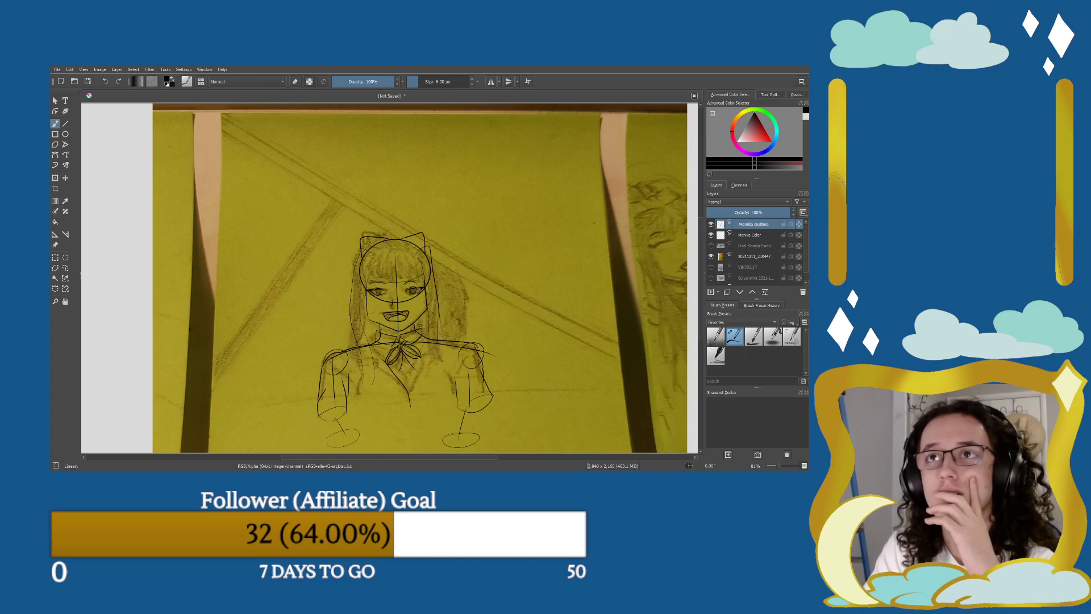
key("ctrl+z")
mouse_move(372, 343)
left_mouse_down()
mouse_move(407, 400)
mouse_move(421, 347)
left_mouse_up()
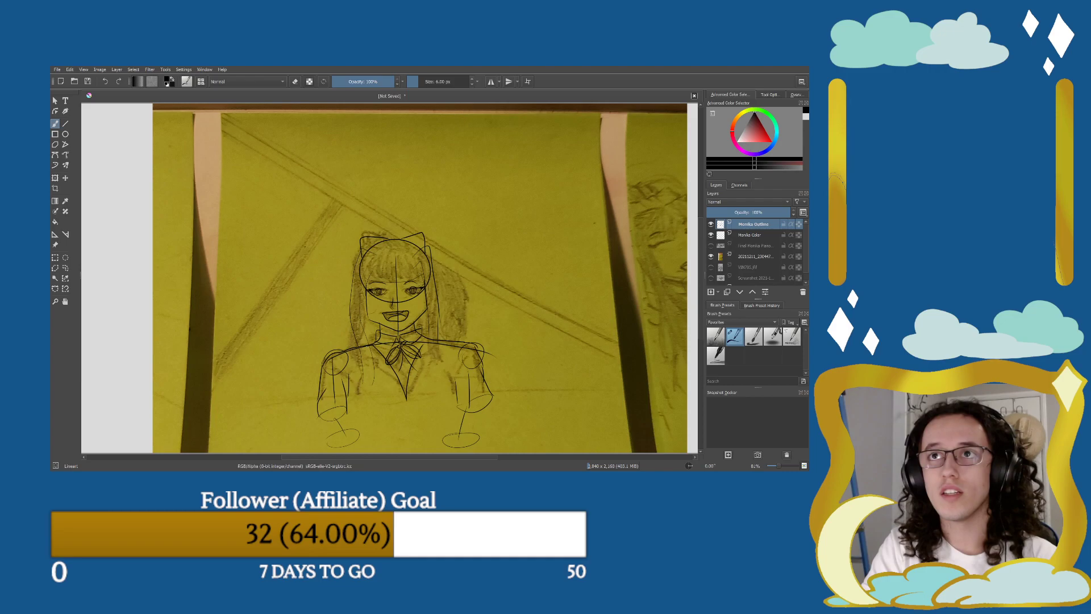
mouse_move(387, 371)
left_mouse_down()
mouse_move(404, 398)
mouse_move(432, 340)
left_mouse_up()
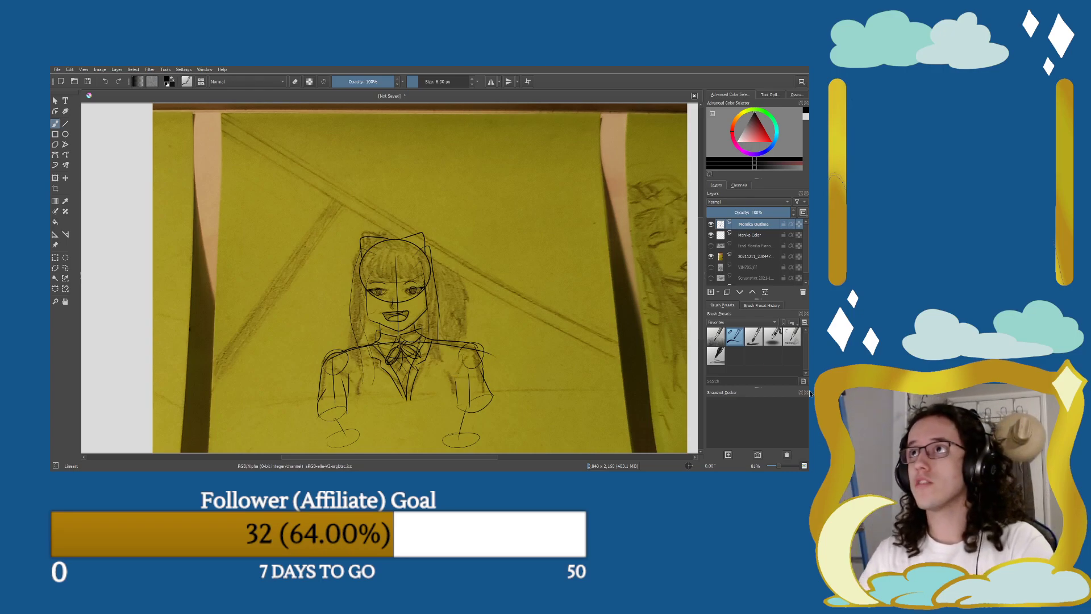
Add a new layer and rename the guide layer 'Monika Sketch'.
left_click(711, 291)
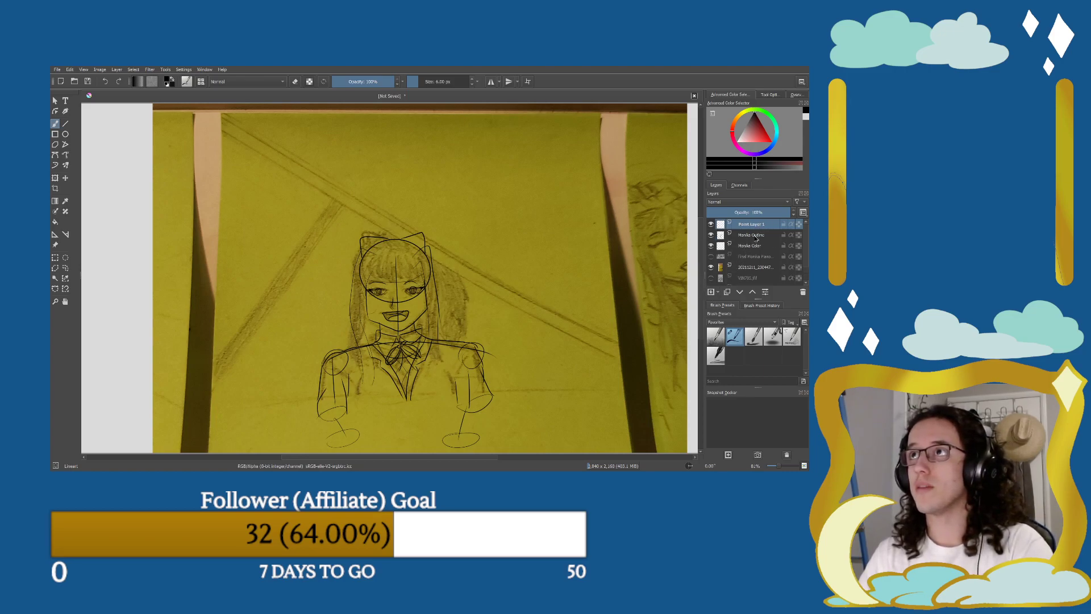
double_click(734, 235)
double_click(734, 236)
type("Sketch")
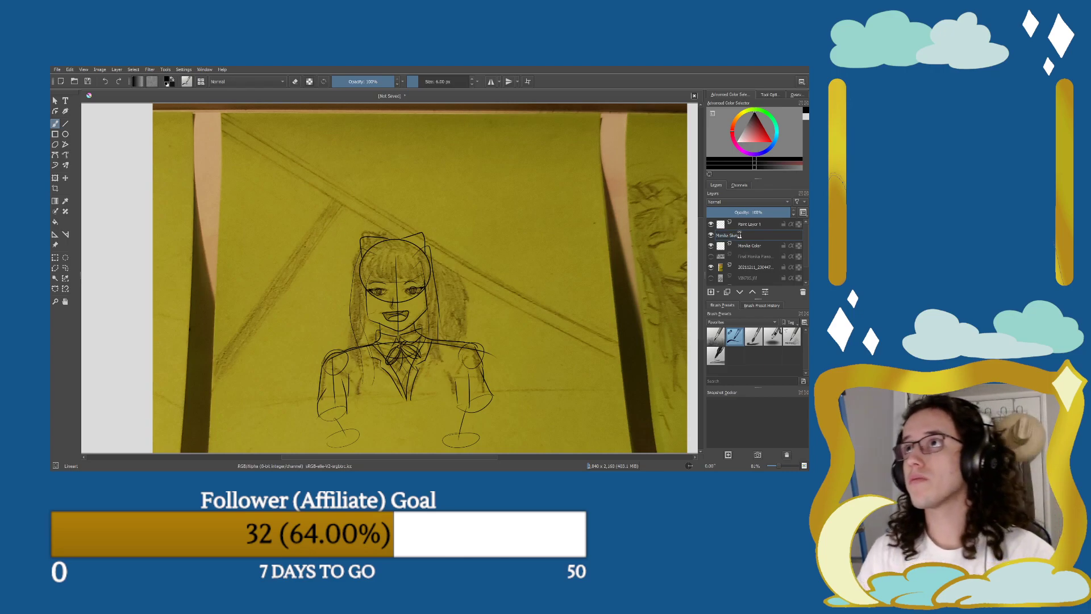
Name the new layer 'Monika Outline', lower the sketch opacity to 63% and hide the photo layer.
double_click(749, 223)
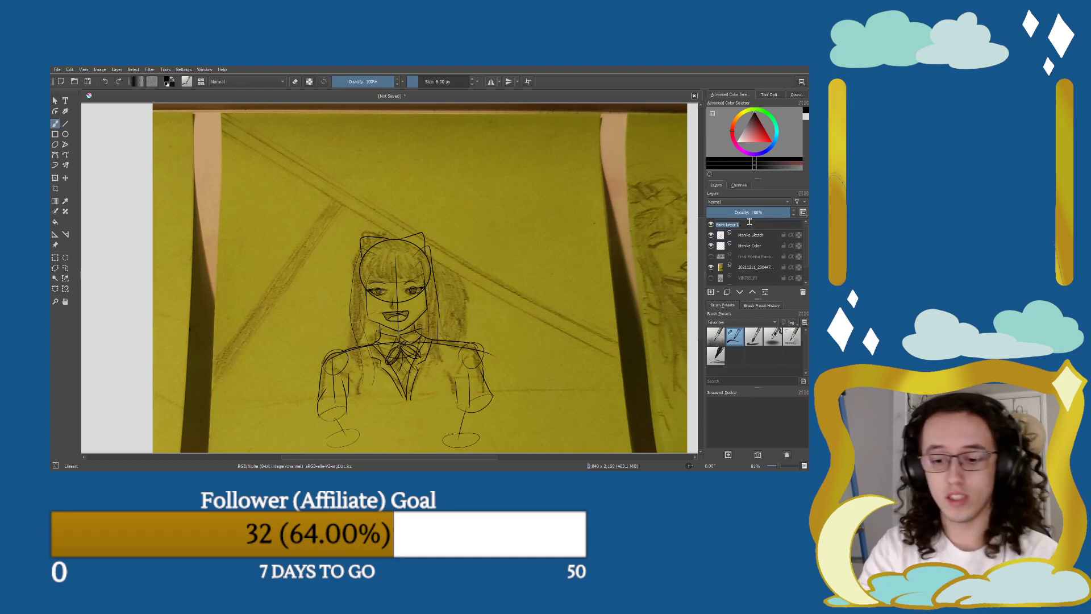
type("Monika Outline")
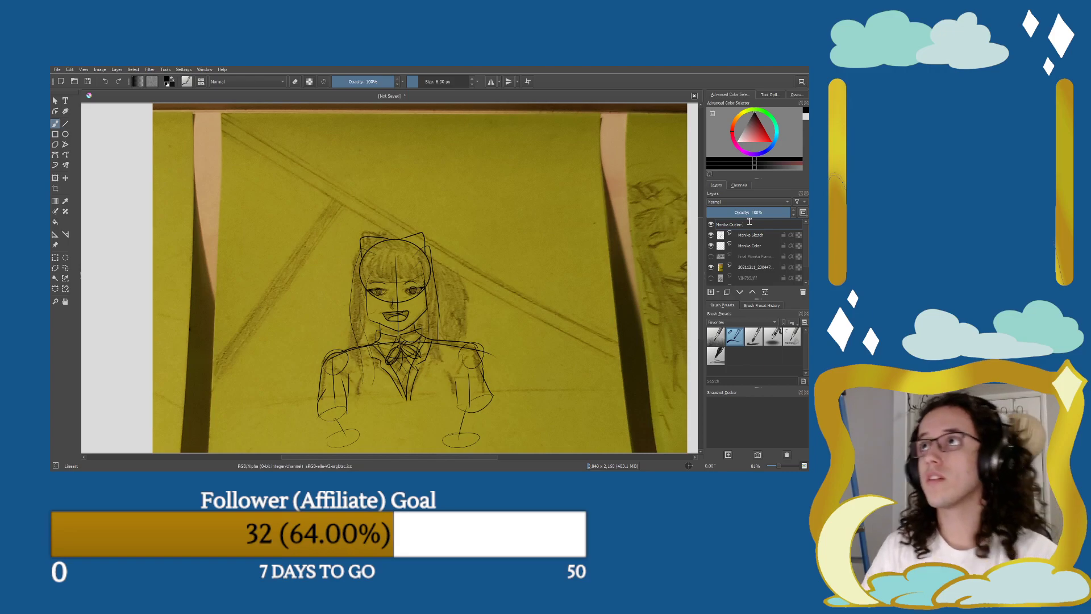
left_click(769, 239)
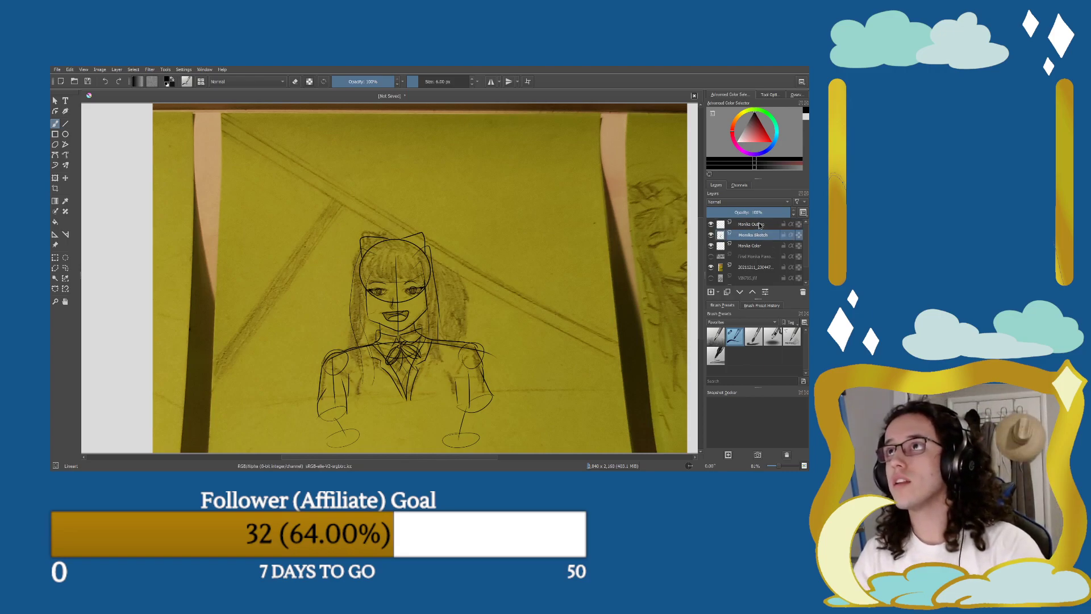
left_click(759, 212)
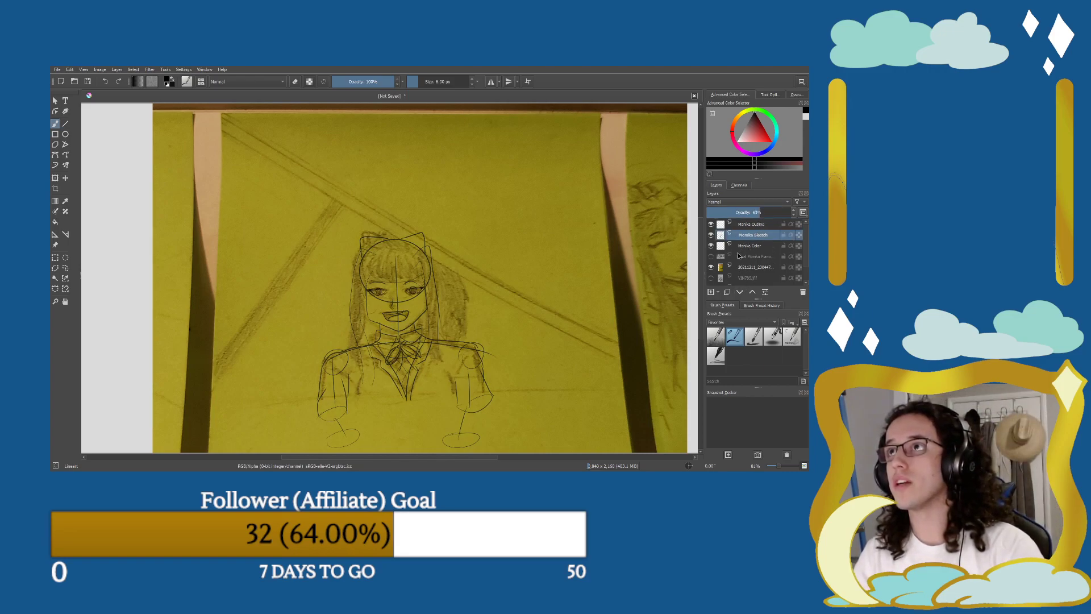
left_click(711, 267)
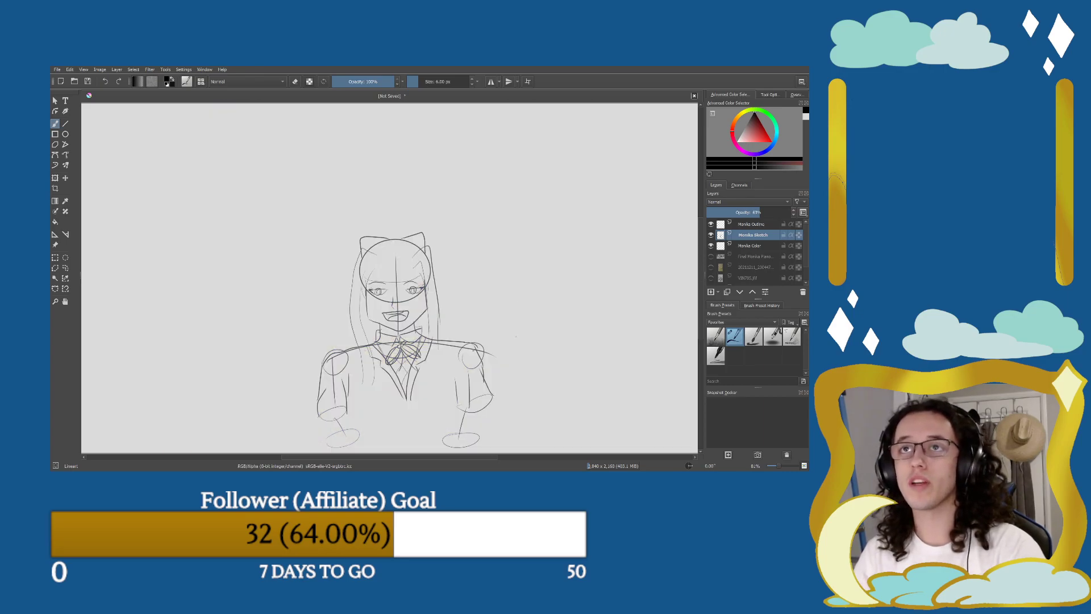
Select the Monika Outline layer and zoom the canvas in close on the left eye.
left_click(762, 226)
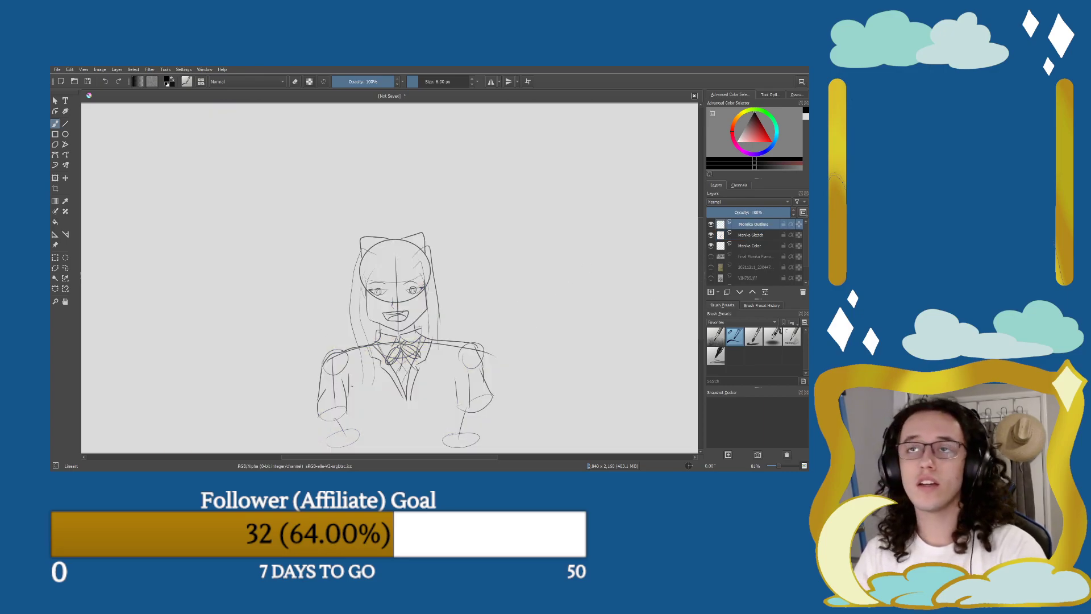
scroll(339, 428, "up", 3)
scroll(369, 352, "down", 3)
scroll(369, 352, "up", 3)
scroll(409, 307, "down", 4)
scroll(431, 301, "up", 4)
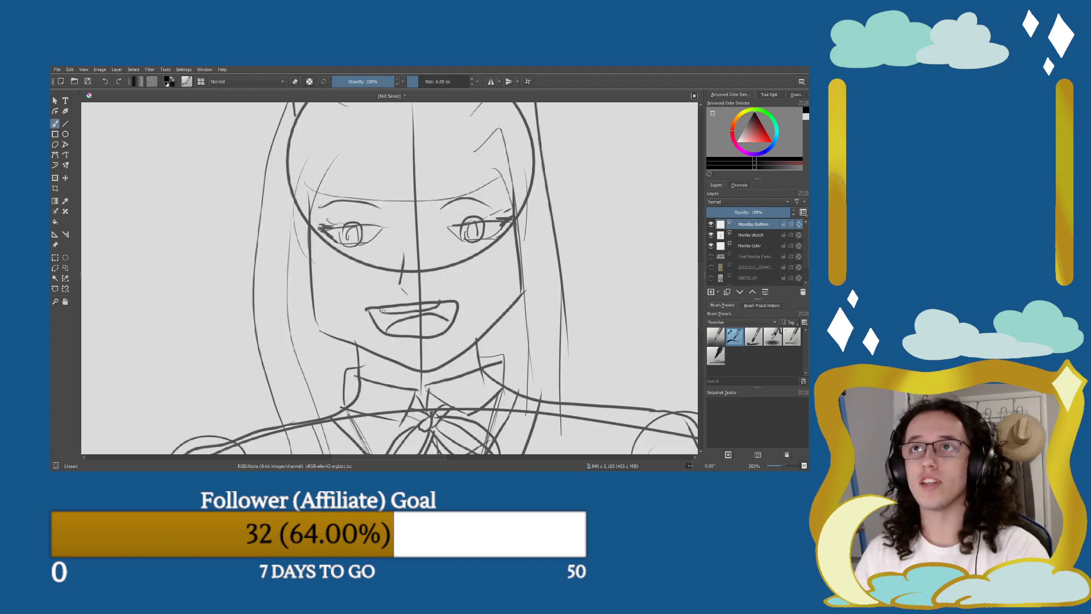
scroll(390, 305, "up", 1)
scroll(392, 313, "up", 1)
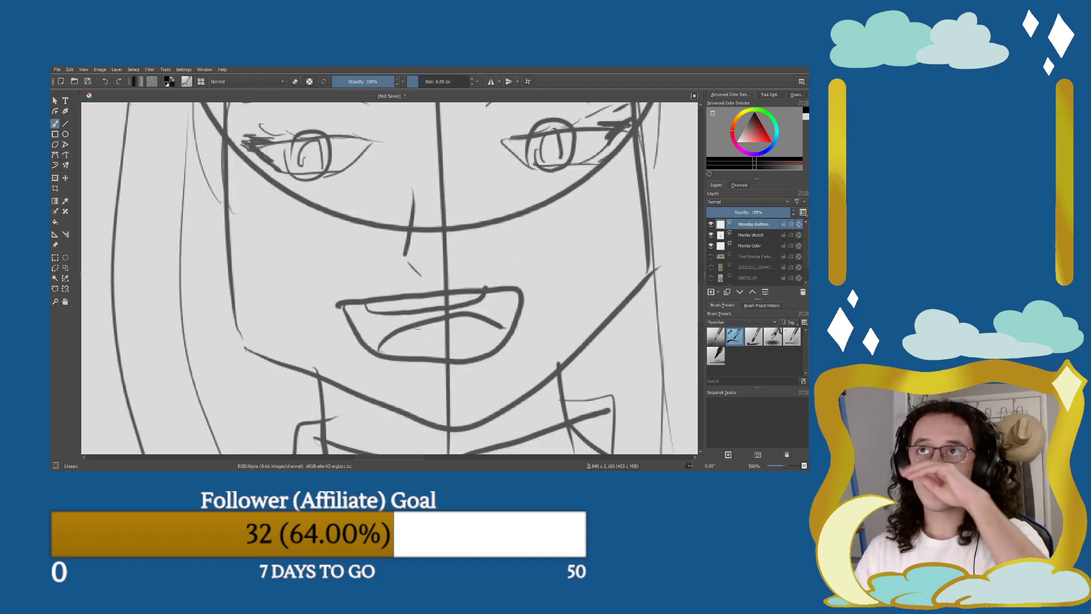
scroll(418, 325, "down", 1)
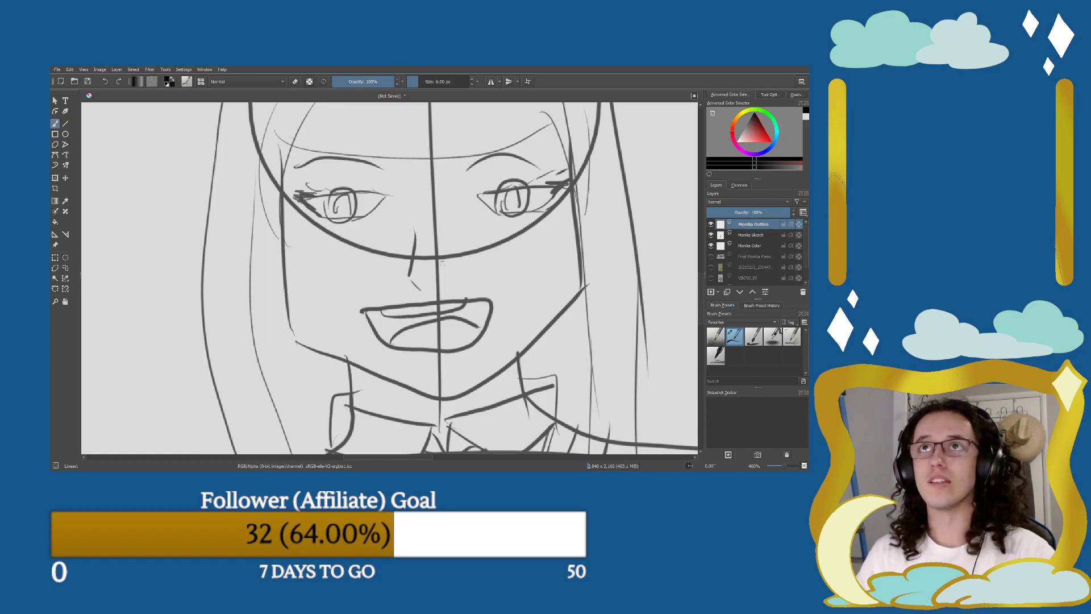
scroll(442, 266, "down", 4)
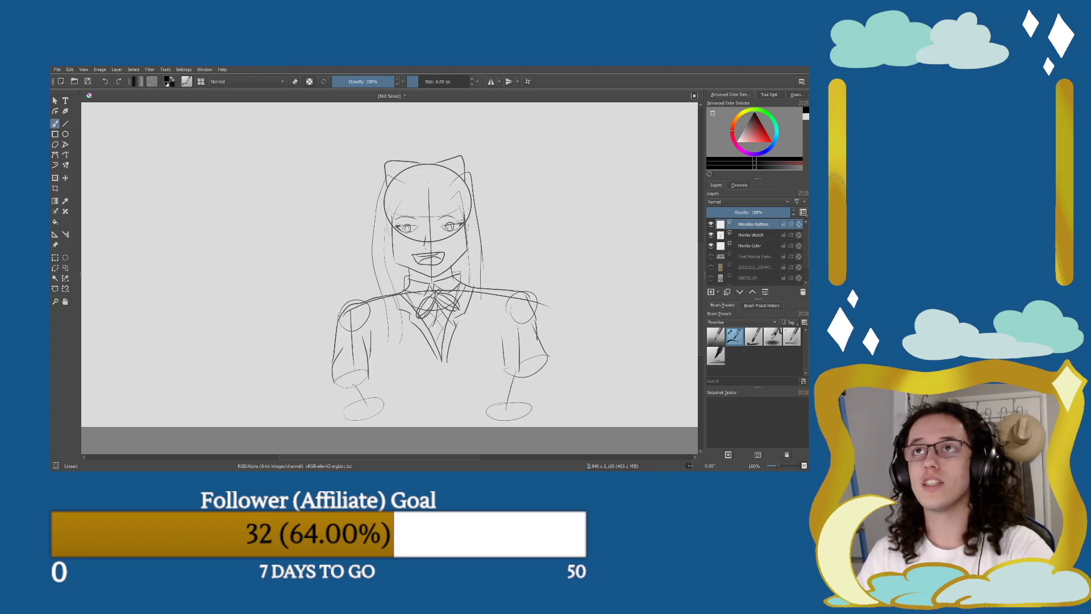
scroll(413, 226, "up", 9)
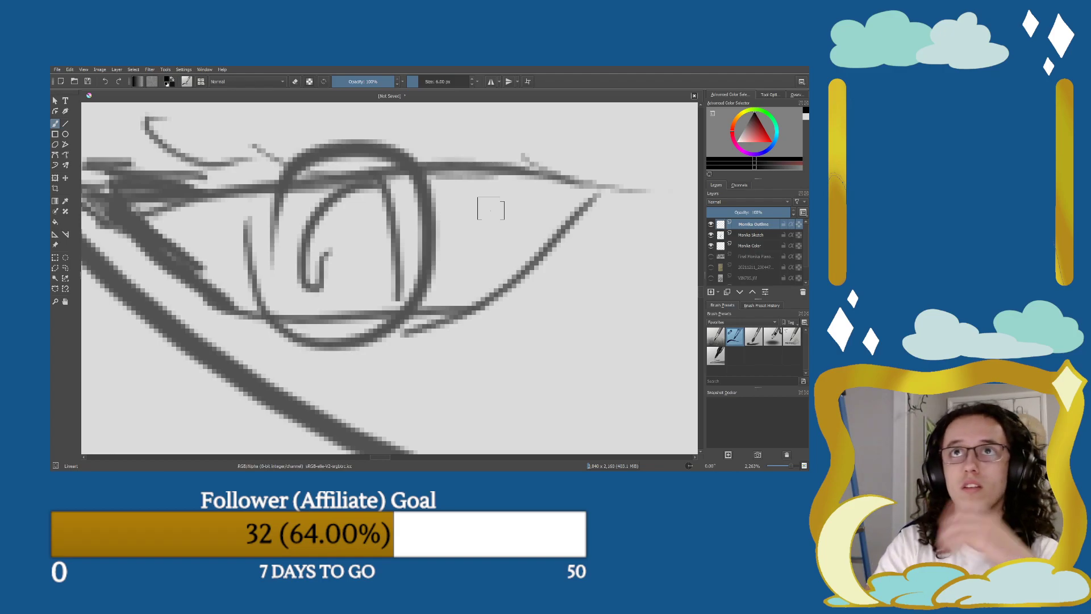
Ink the left eye's thick iris edges and a filled black pupil.
mouse_move(284, 310)
left_mouse_down()
mouse_move(271, 274)
mouse_move(284, 199)
left_mouse_up()
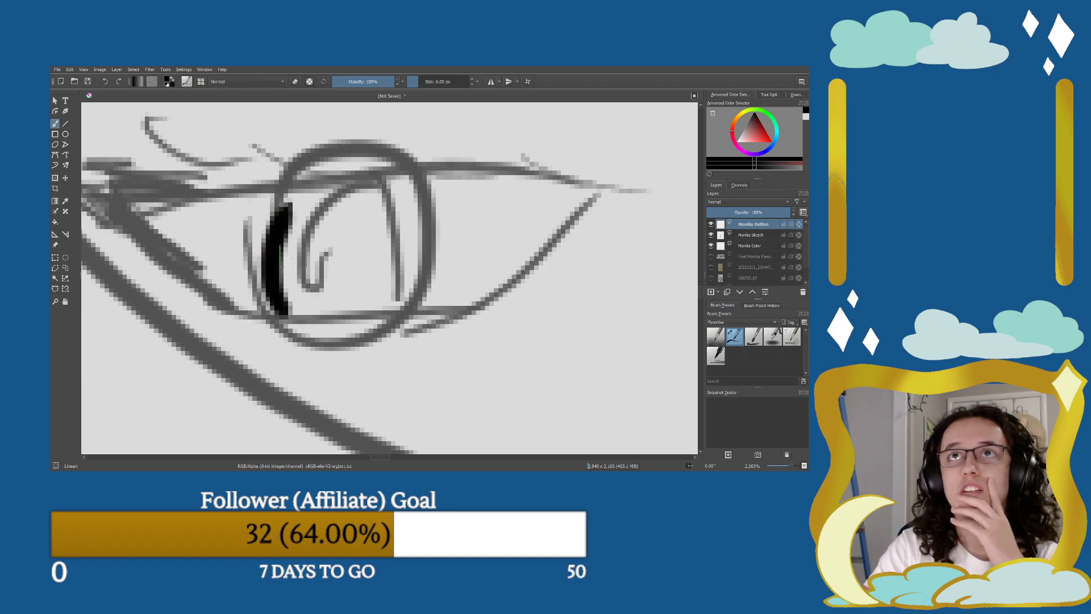
key("ctrl+z")
mouse_move(283, 311)
left_mouse_down()
mouse_move(266, 262)
mouse_move(279, 200)
left_mouse_up()
mouse_move(414, 313)
left_mouse_down()
mouse_move(433, 233)
mouse_move(426, 192)
left_mouse_up()
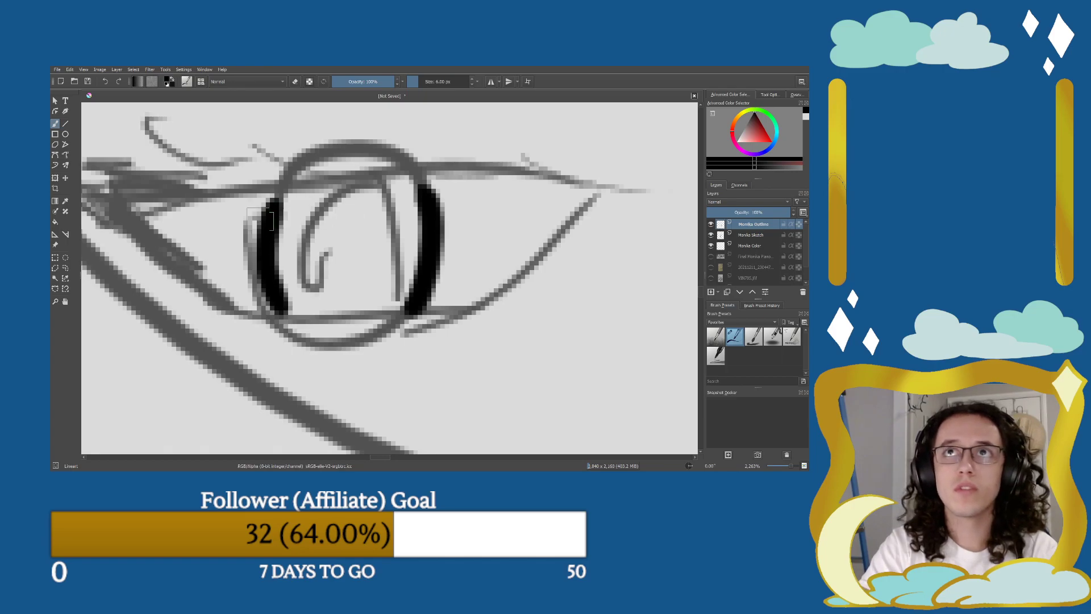
mouse_move(275, 201)
left_mouse_down()
mouse_move(290, 176)
mouse_move(290, 188)
left_mouse_up()
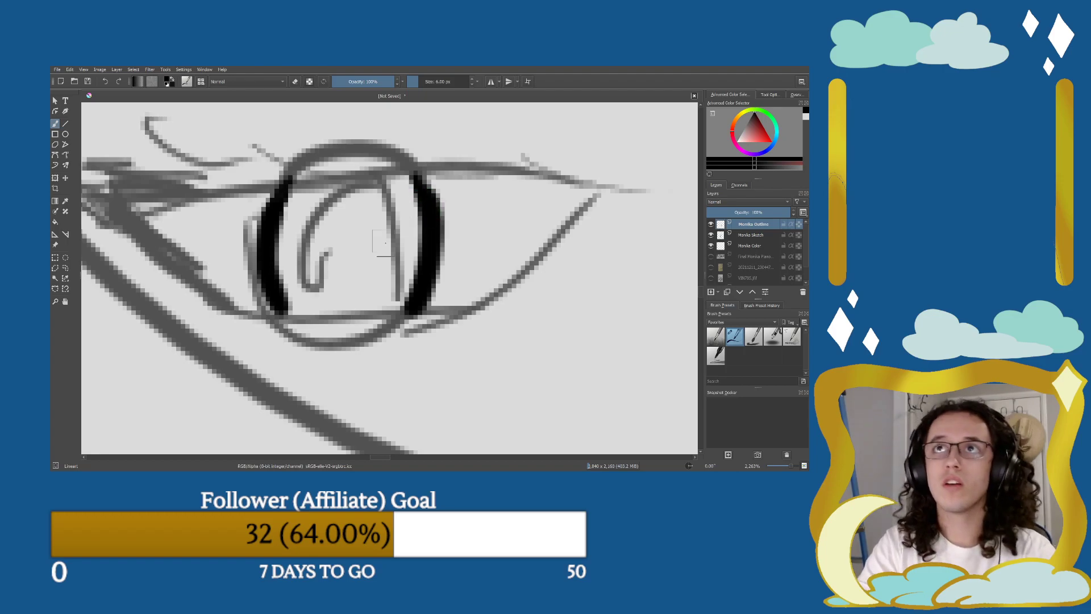
left_click_drag(312, 303, 346, 190)
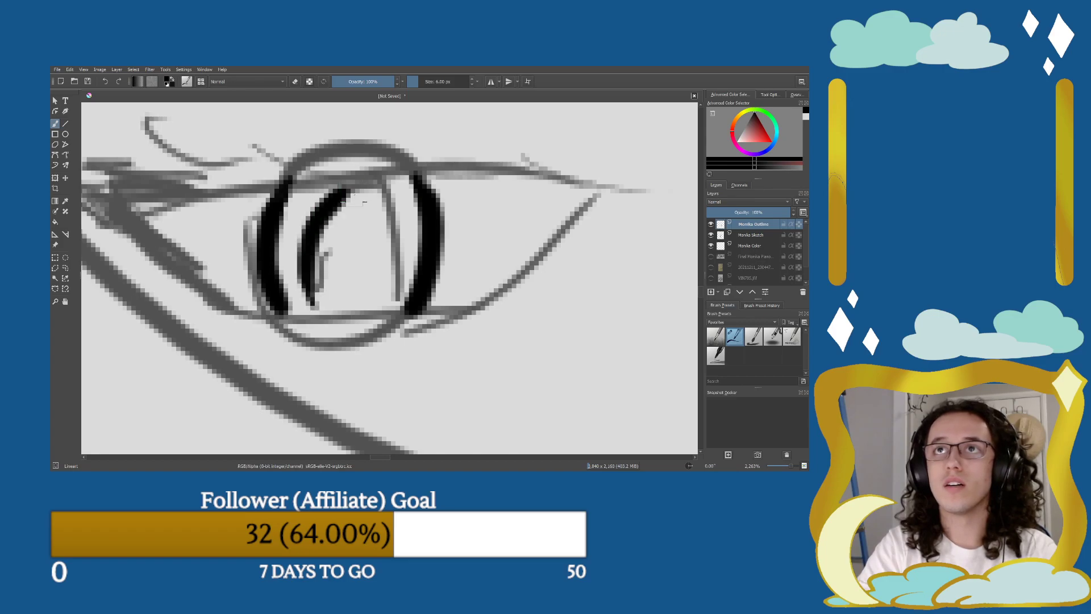
left_click_drag(372, 298, 359, 217)
mouse_move(317, 291)
left_mouse_down()
mouse_move(336, 305)
mouse_move(327, 314)
mouse_move(364, 287)
mouse_move(338, 265)
mouse_move(330, 235)
mouse_move(349, 250)
mouse_move(348, 208)
mouse_move(357, 229)
mouse_move(312, 273)
mouse_move(348, 275)
mouse_move(364, 225)
mouse_move(352, 196)
mouse_move(354, 260)
left_mouse_up()
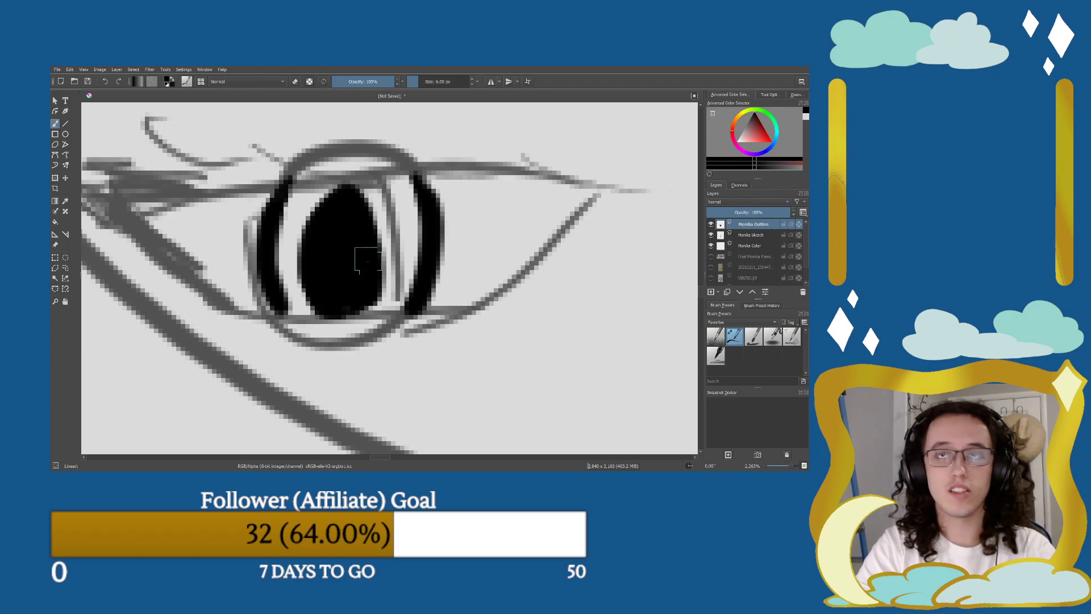
Ink the eye's inner corner and a heavy black upper eyelid line.
key("minus")
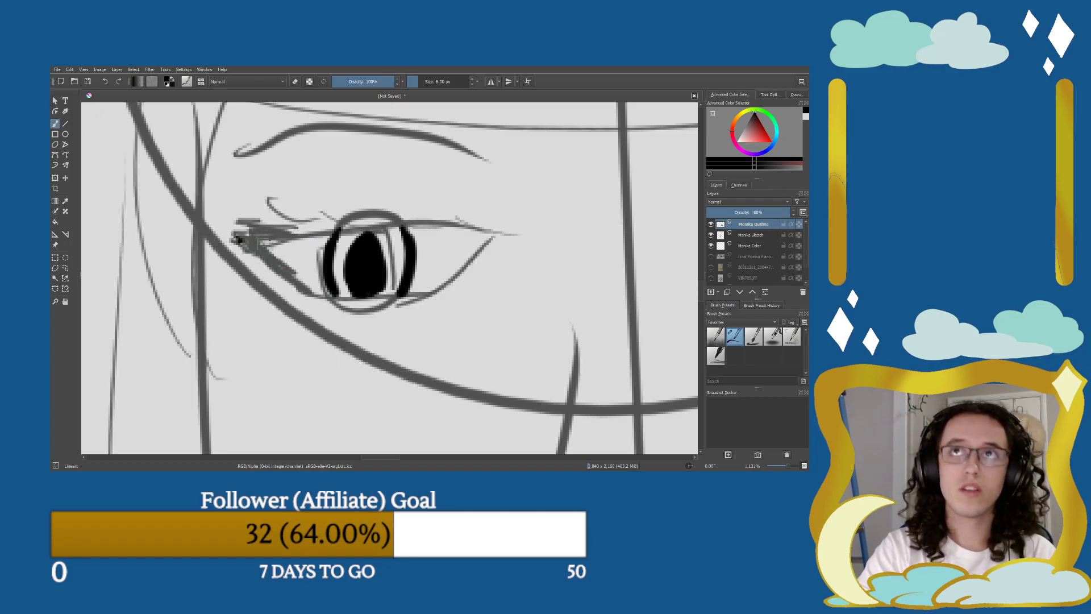
mouse_move(239, 241)
left_mouse_down()
mouse_move(261, 254)
mouse_move(236, 237)
mouse_move(285, 238)
mouse_move(245, 239)
mouse_move(280, 242)
mouse_move(262, 244)
mouse_move(272, 238)
mouse_move(281, 263)
mouse_move(252, 240)
mouse_move(329, 294)
mouse_move(422, 305)
mouse_move(398, 297)
mouse_move(465, 273)
mouse_move(442, 229)
left_mouse_up()
mouse_move(274, 237)
left_mouse_down()
mouse_move(427, 223)
mouse_move(393, 221)
mouse_move(461, 241)
left_mouse_up()
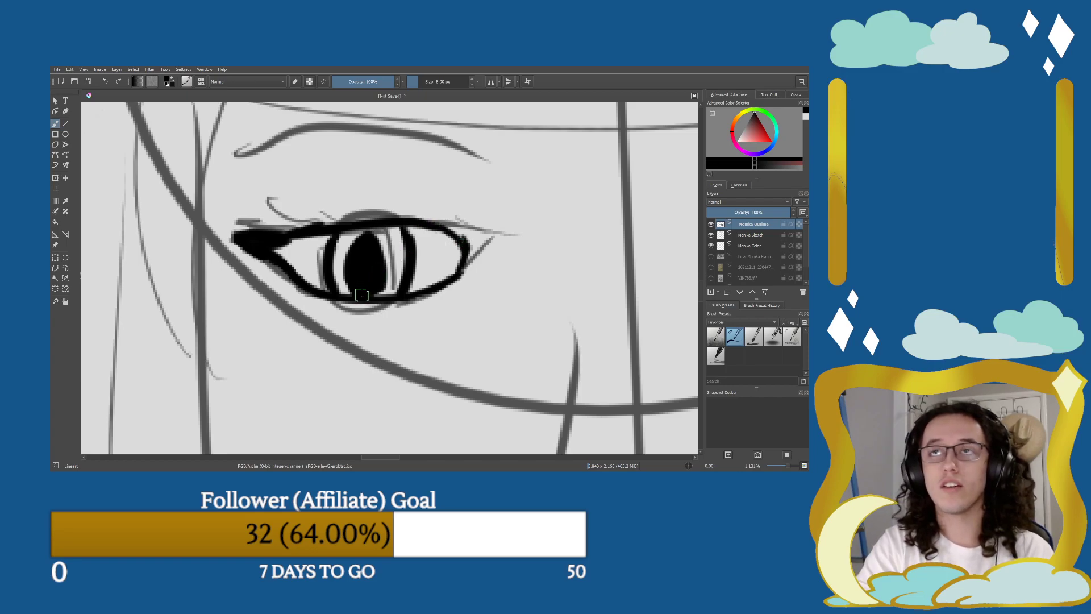
left_click_drag(509, 280, 207, 319)
Zoom in on the right eye and paint a solid black pupil.
left_click_drag(546, 303, 314, 289)
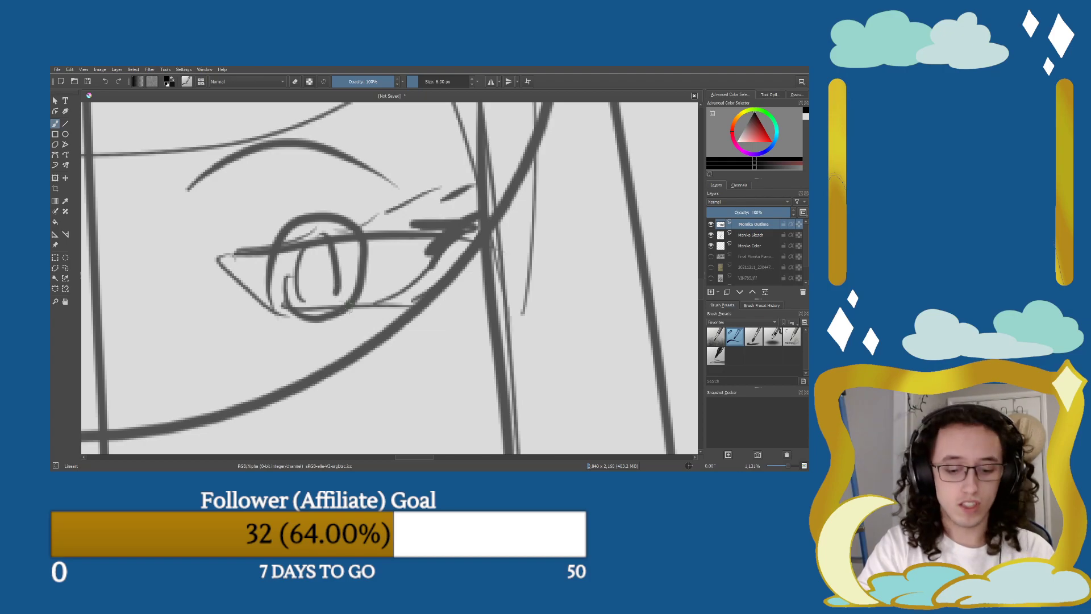
scroll(350, 310, "up", 2)
mouse_move(280, 244)
left_mouse_down()
mouse_move(272, 301)
mouse_move(296, 308)
mouse_move(305, 272)
mouse_move(294, 266)
mouse_move(307, 290)
mouse_move(289, 297)
left_mouse_up()
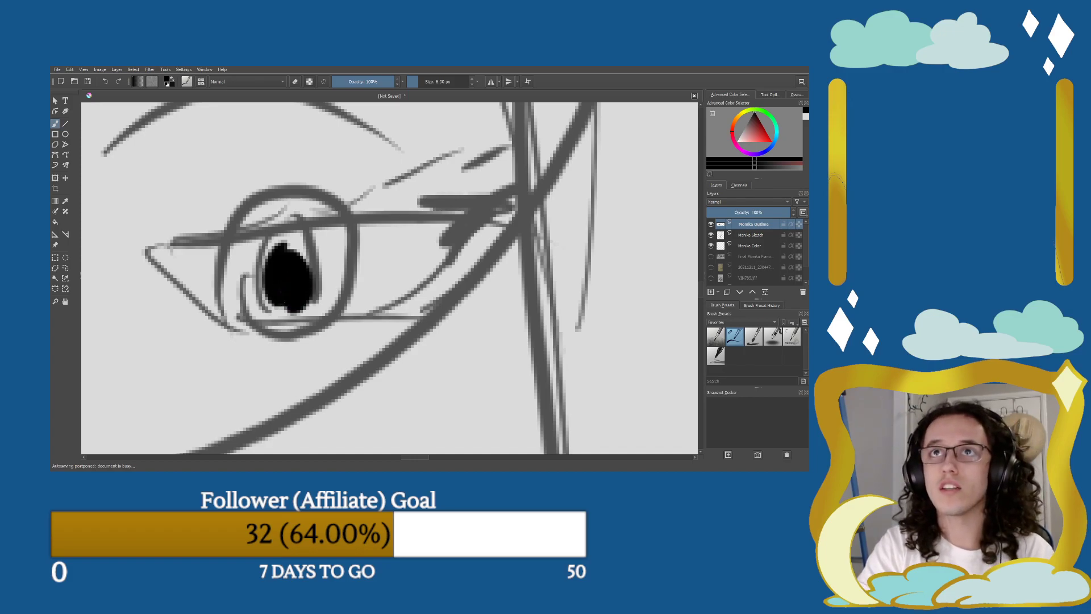
left_click_drag(282, 305, 291, 308)
mouse_move(284, 255)
left_mouse_down()
mouse_move(319, 273)
mouse_move(301, 305)
left_mouse_up()
Finish filling the right pupil's upper-left and bottom areas in black.
key("e")
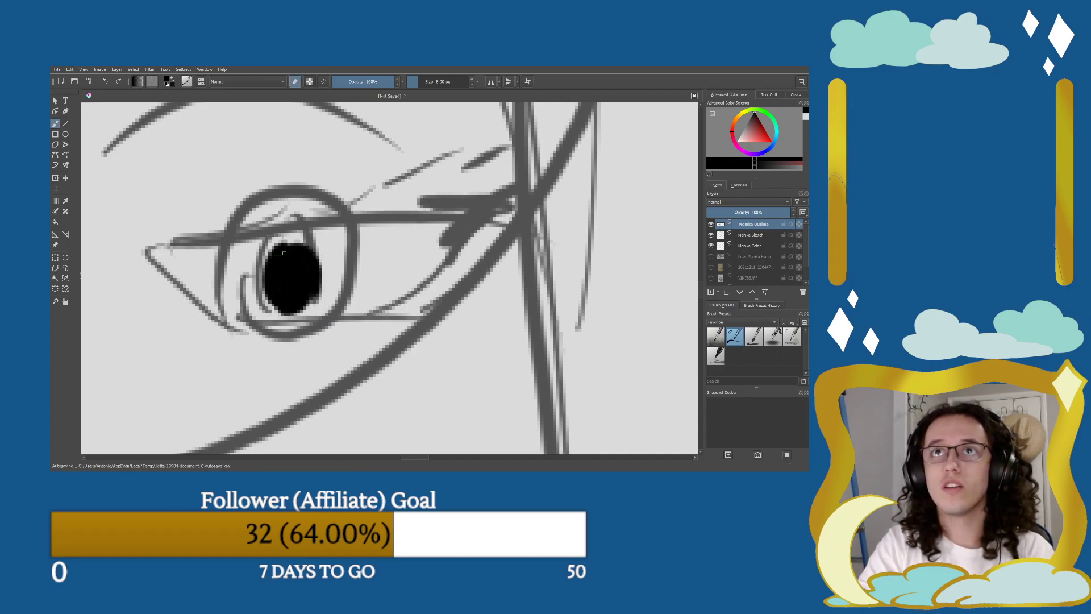
key("ctrl+minus")
key("ctrl+minus")
key("ctrl+minus")
key("ctrl+minus")
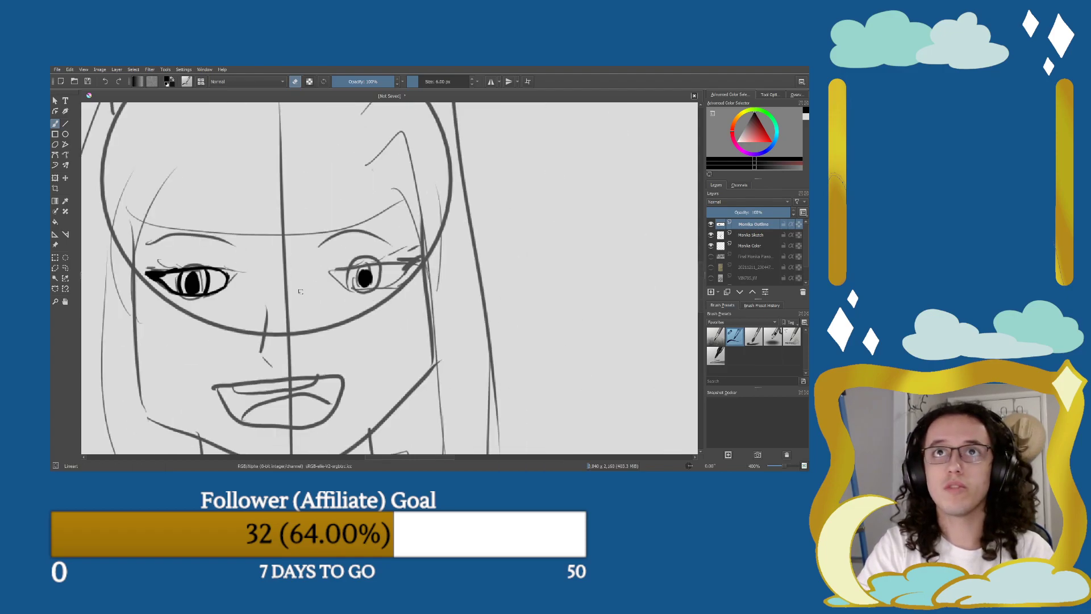
key("plus")
key("plus")
key("plus")
key("plus")
key("e")
mouse_move(305, 300)
left_mouse_down()
mouse_move(267, 261)
mouse_move(301, 256)
mouse_move(301, 303)
mouse_move(311, 290)
mouse_move(288, 243)
mouse_move(295, 314)
left_mouse_up()
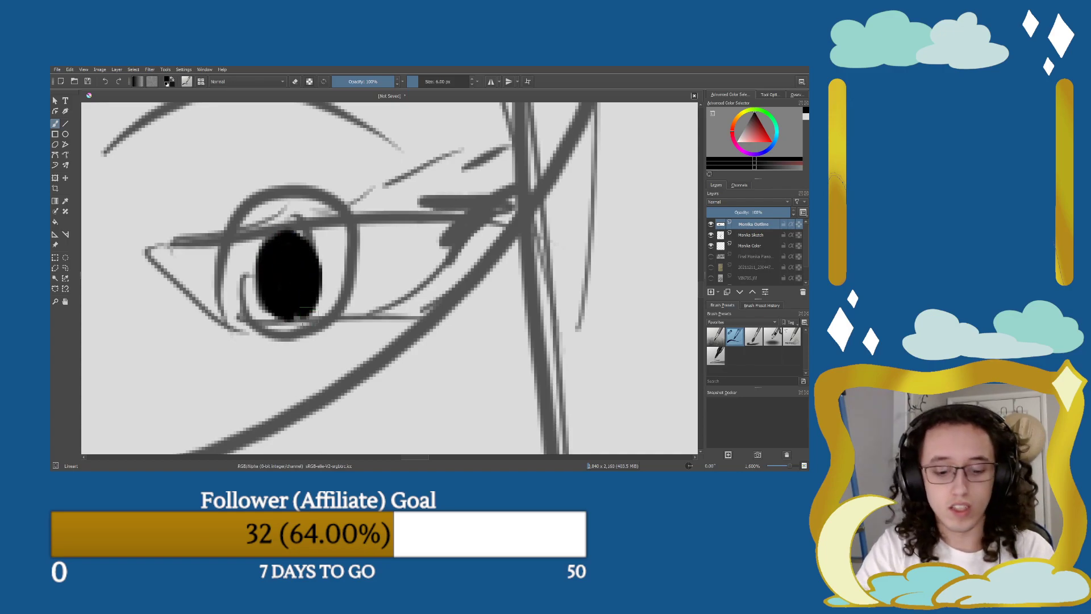
key("minus")
key("minus")
key("minus")
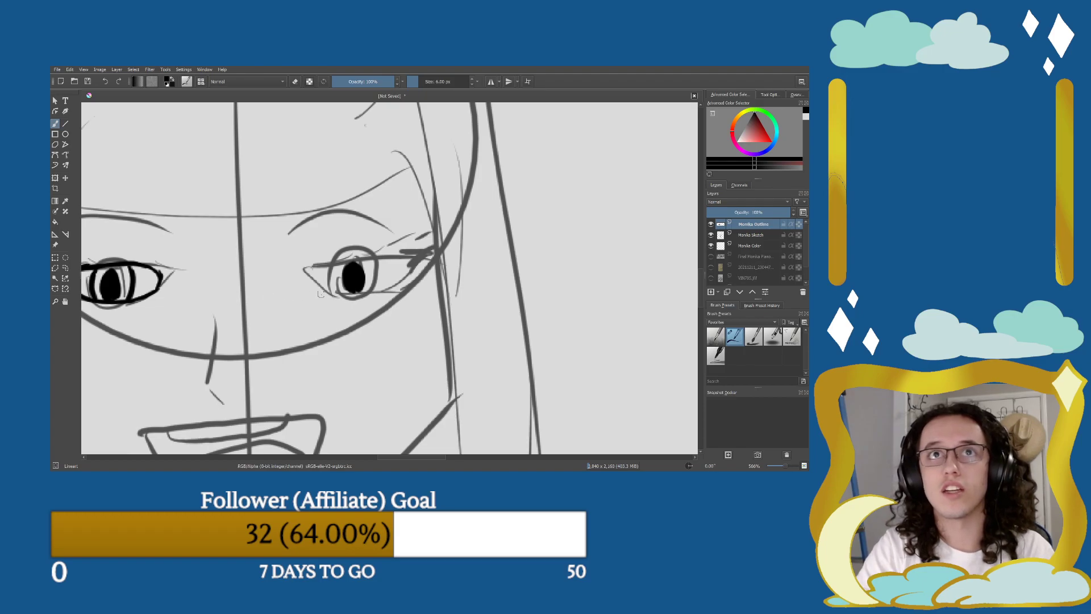
key("plus")
key("plus")
key("plus")
mouse_move(290, 317)
left_mouse_down()
mouse_move(268, 308)
mouse_move(285, 320)
mouse_move(307, 310)
mouse_move(259, 312)
mouse_move(252, 323)
mouse_move(239, 312)
mouse_move(231, 230)
left_mouse_up()
Darken the iris's right edge and ink the eye's lower outline and upper eyelid.
mouse_move(349, 311)
left_mouse_down()
mouse_move(335, 248)
mouse_move(320, 230)
left_mouse_up()
mouse_move(164, 263)
left_mouse_down()
mouse_move(212, 307)
mouse_move(195, 287)
mouse_move(197, 244)
mouse_move(195, 257)
mouse_move(237, 257)
left_mouse_up()
key("ctrl+z")
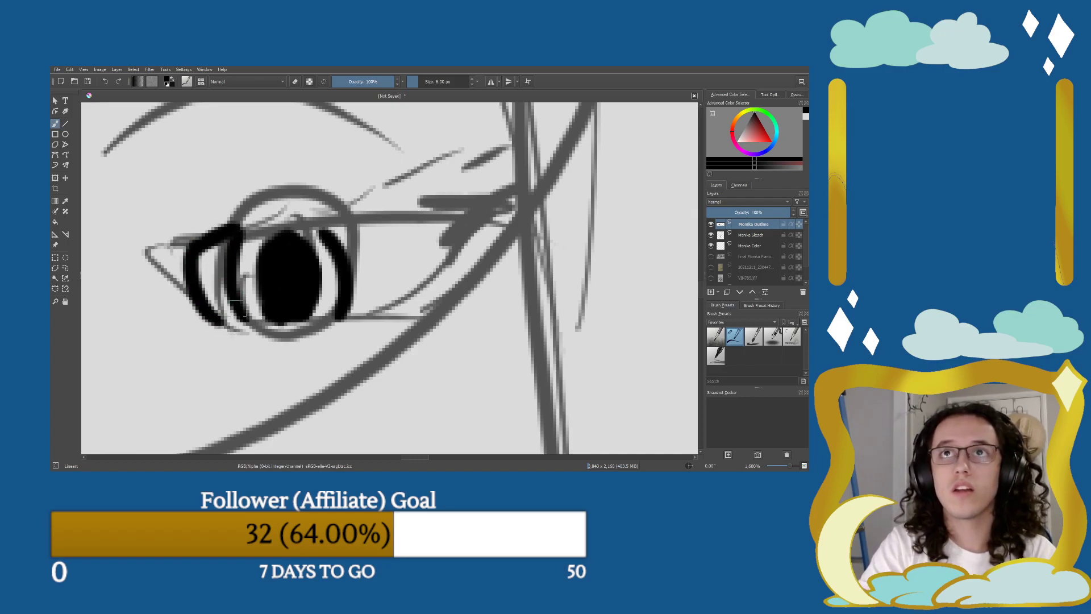
mouse_move(208, 321)
left_mouse_down()
mouse_move(280, 330)
mouse_move(452, 287)
mouse_move(483, 250)
left_mouse_up()
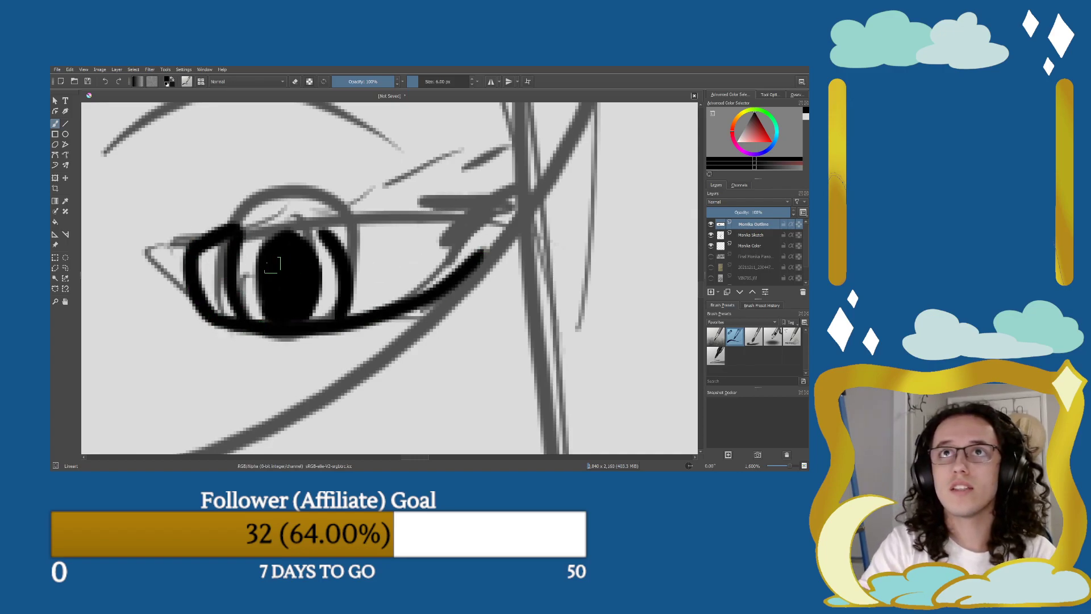
mouse_move(228, 236)
left_mouse_down()
mouse_move(299, 222)
mouse_move(438, 230)
left_mouse_up()
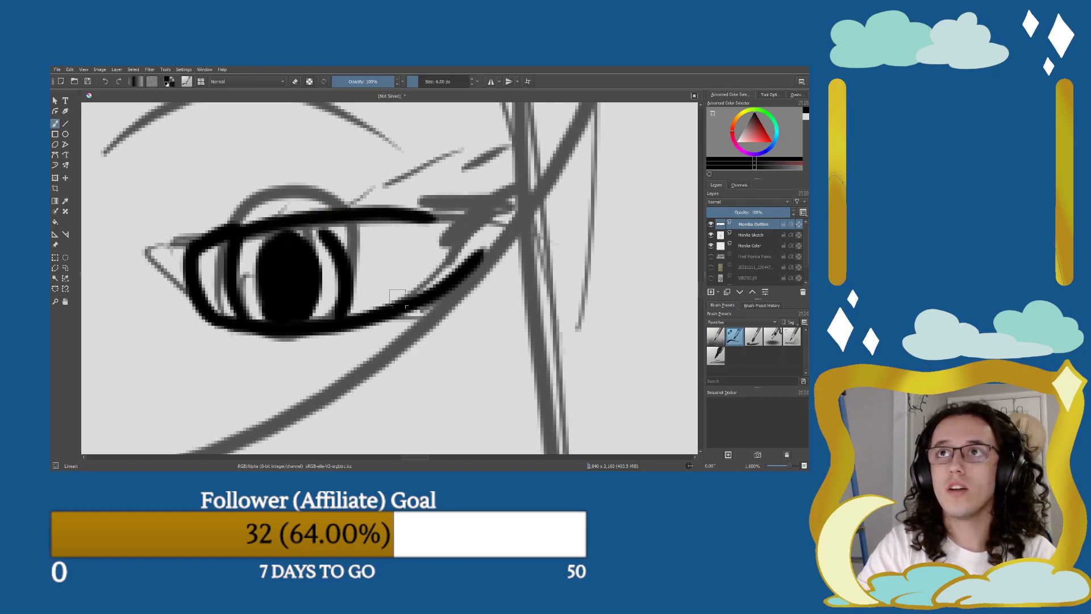
Erase the lower-lid stroke's tip and thicken the upper lid into a pointed outer corner.
key("e")
mouse_move(398, 313)
left_mouse_down()
mouse_move(458, 279)
mouse_move(478, 267)
left_mouse_up()
mouse_move(404, 311)
left_mouse_down()
mouse_move(375, 307)
mouse_move(360, 319)
mouse_move(445, 234)
mouse_move(426, 265)
mouse_move(436, 238)
mouse_move(412, 226)
mouse_move(457, 229)
mouse_move(419, 220)
mouse_move(456, 229)
left_mouse_up()
key("e")
left_click_drag(420, 266, 477, 224)
mouse_move(459, 238)
left_mouse_down()
mouse_move(483, 217)
mouse_move(444, 229)
mouse_move(403, 218)
mouse_move(459, 231)
mouse_move(392, 222)
mouse_move(440, 228)
left_mouse_up()
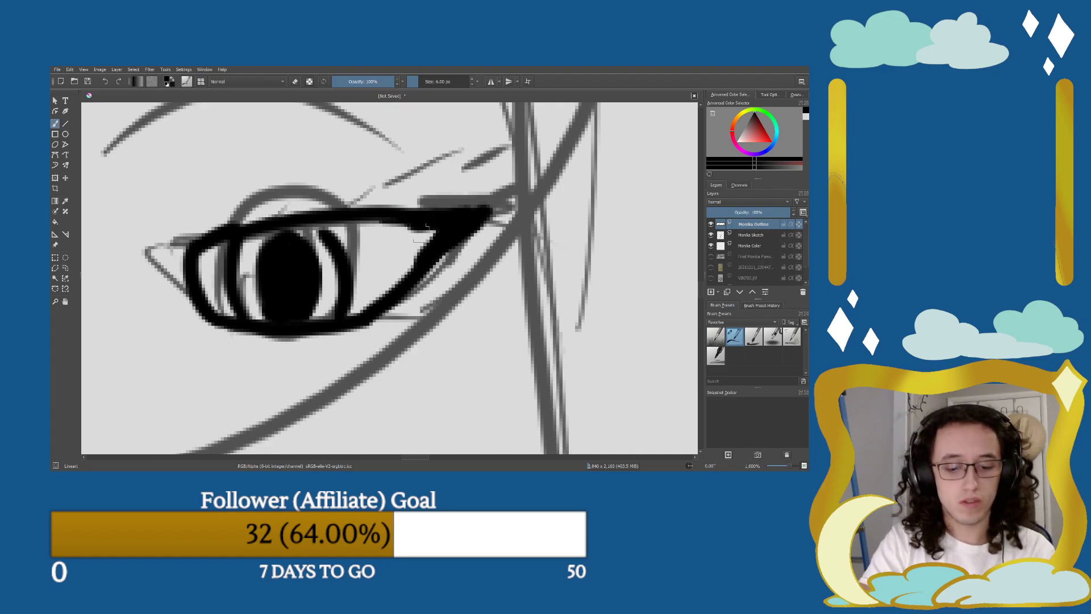
key("minus")
key("minus")
key("minus")
key("minus")
key("minus")
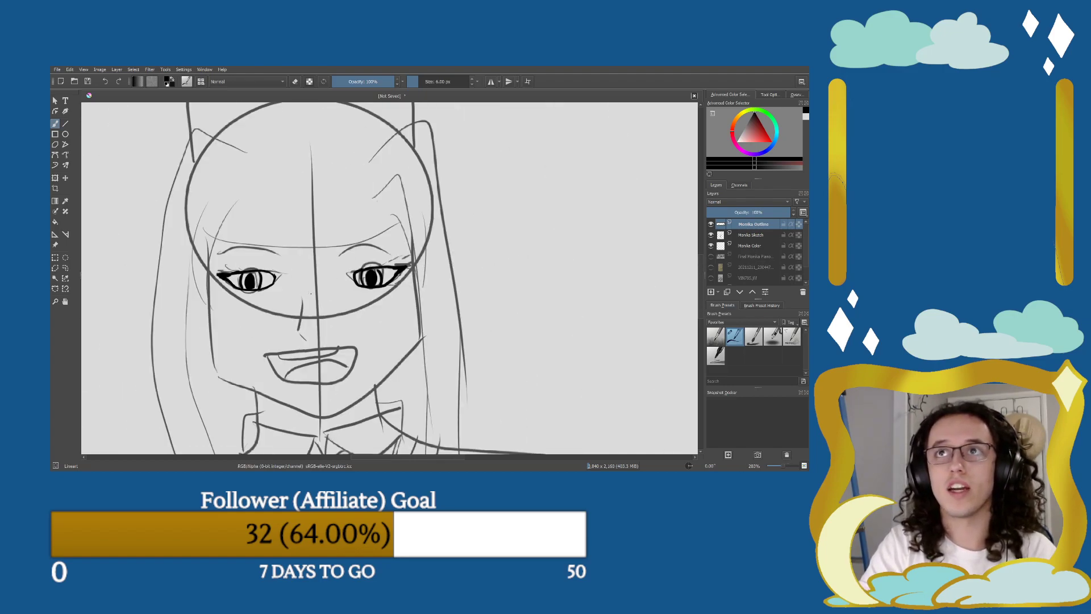
Zoom in on the left-hand eye and try thickening its outer corner, then undo it.
key("plus")
left_click_drag(292, 300, 399, 300)
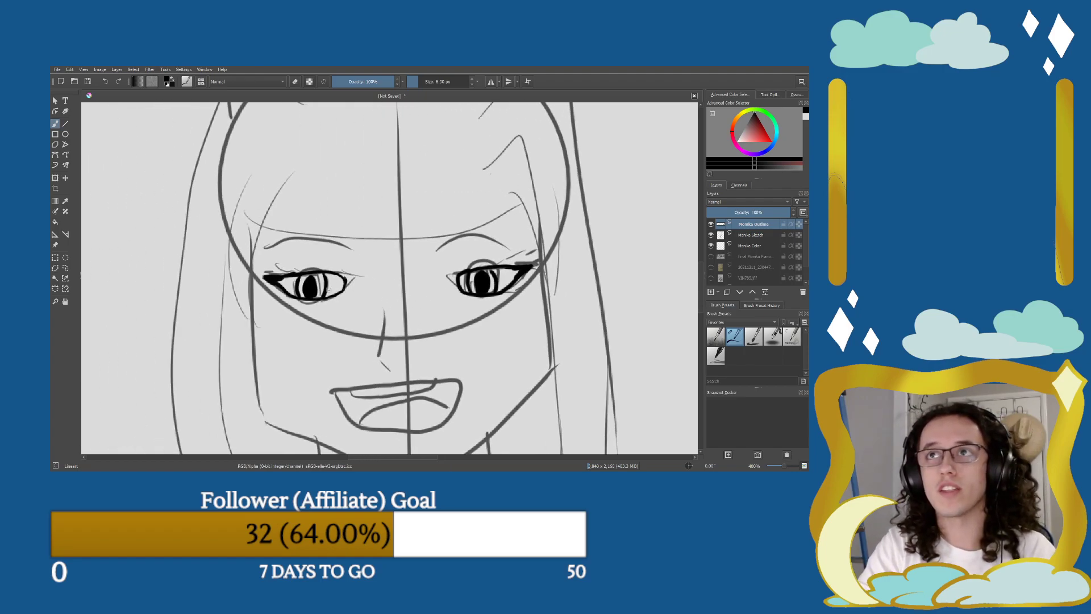
key("plus")
key("plus")
left_click_drag(270, 301, 489, 312)
key("plus")
key("plus")
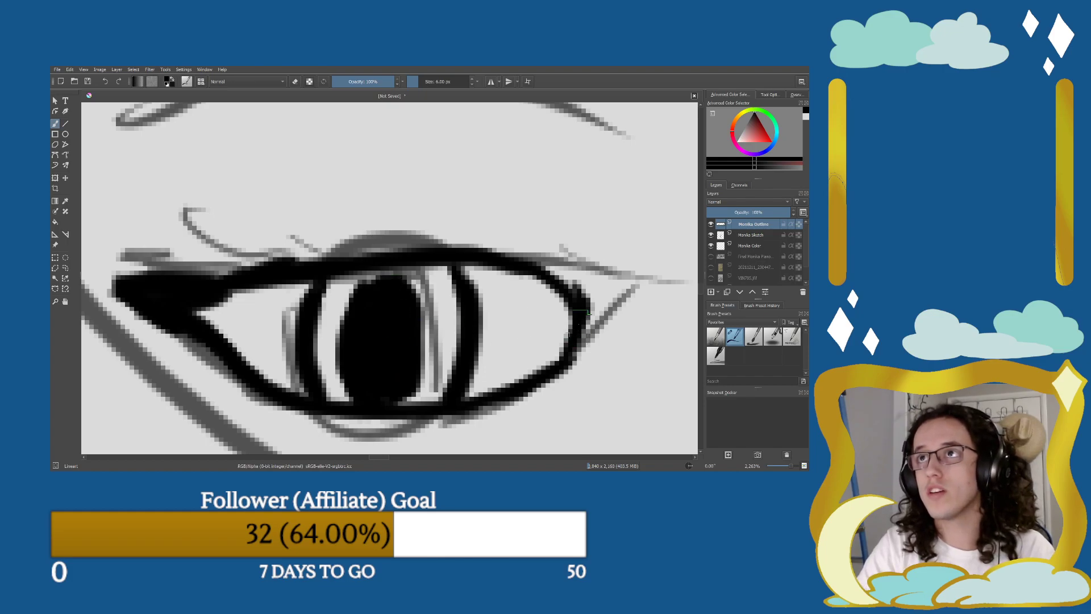
left_click_drag(592, 320, 580, 284)
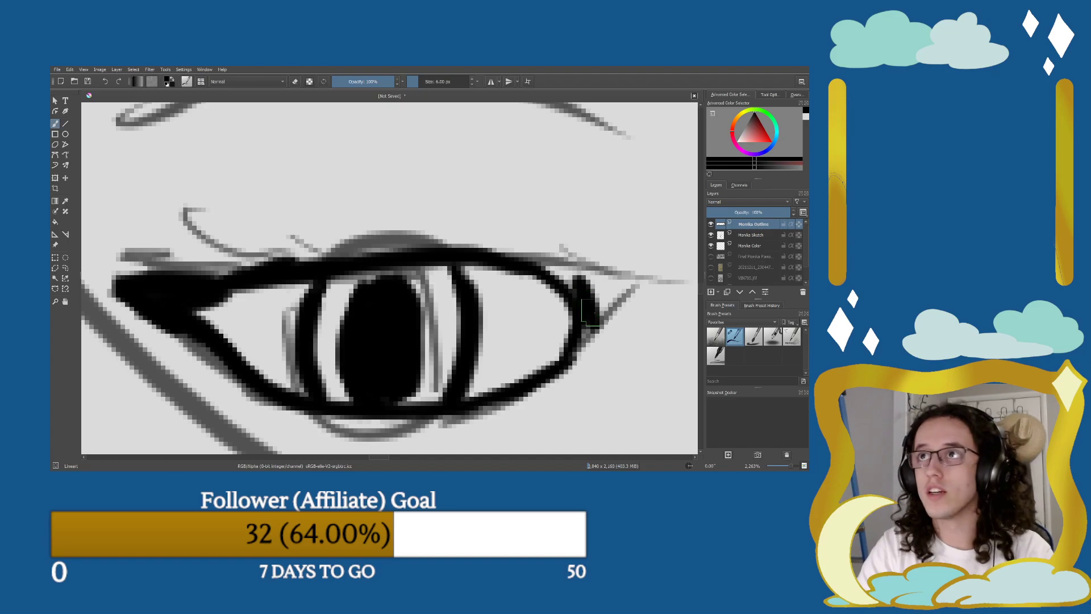
key("ctrl+z")
key("e")
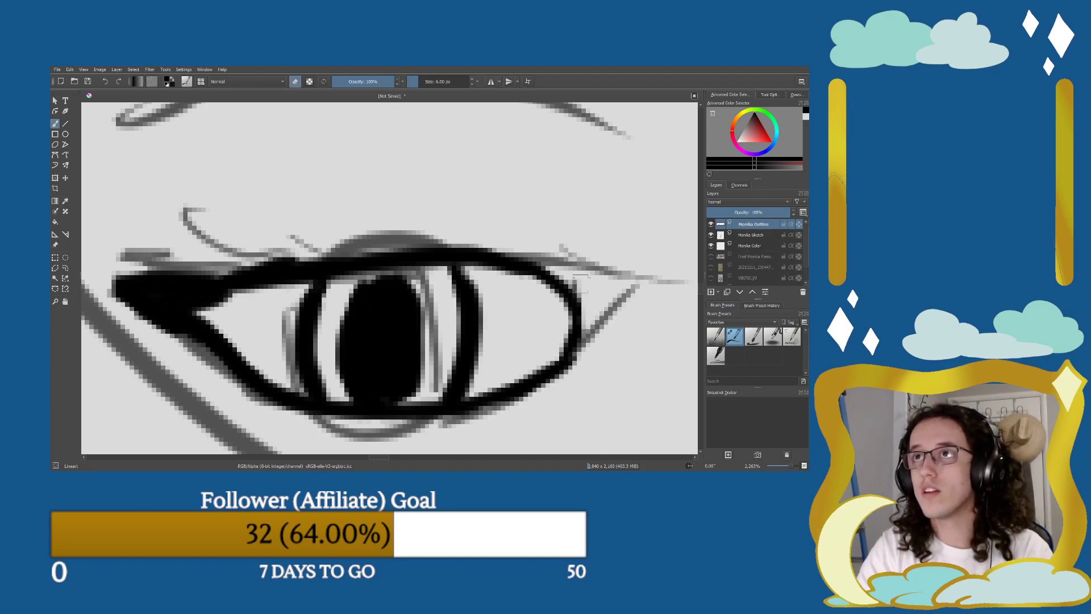
key("minus")
key("minus")
key("minus")
key("minus")
key("minus")
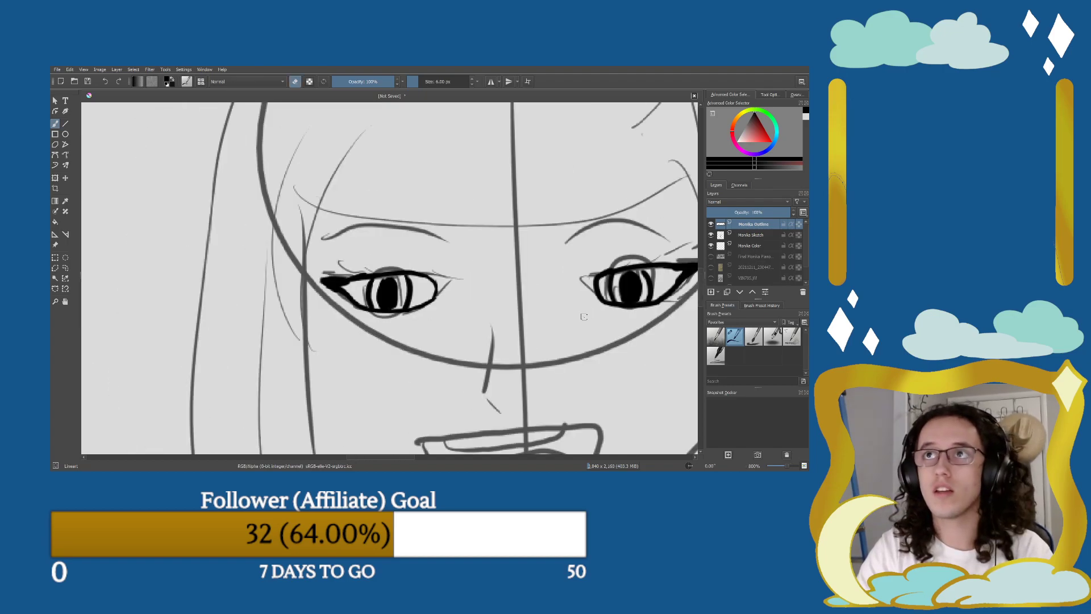
left_click_drag(520, 314, 447, 324)
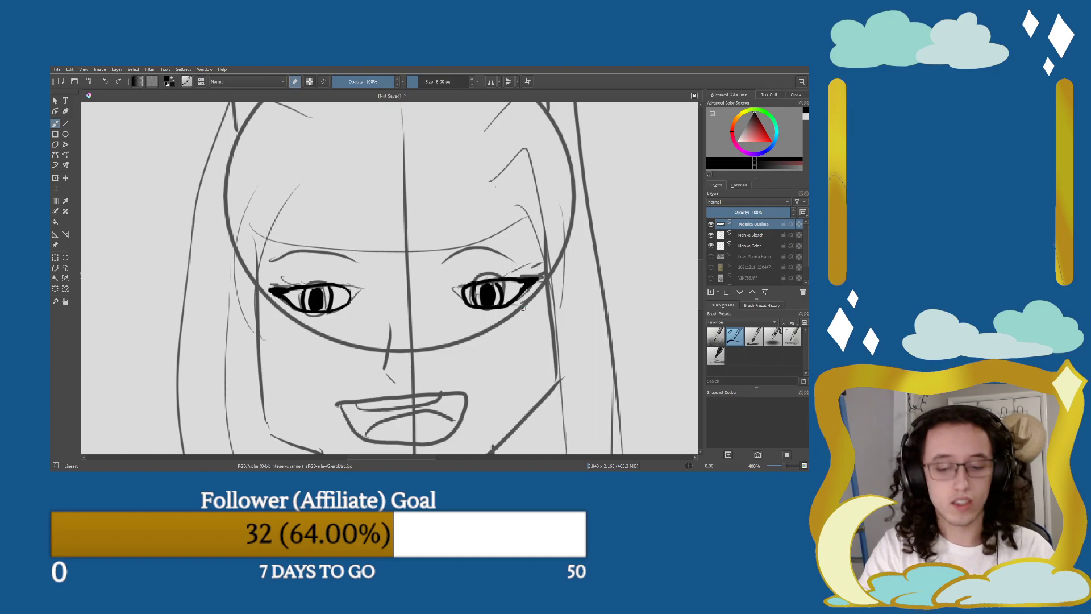
Erase and repaint part of the right eye's upper eyeline, thickening its underside.
key("plus")
key("plus")
key("plus")
left_click_drag(630, 297, 328, 313)
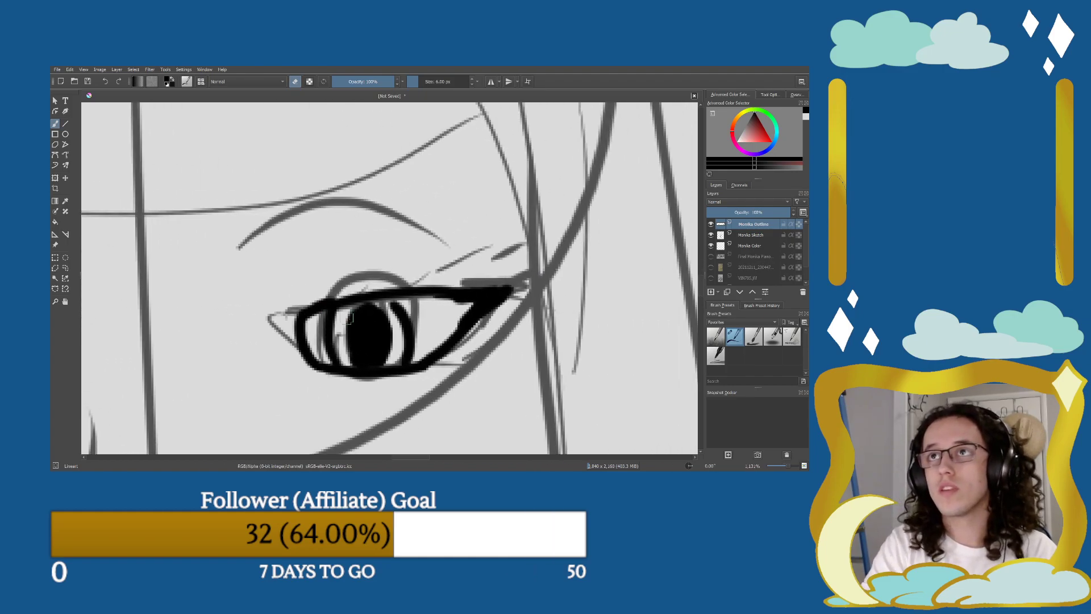
key("plus")
key("plus")
left_click_drag(514, 309, 326, 288)
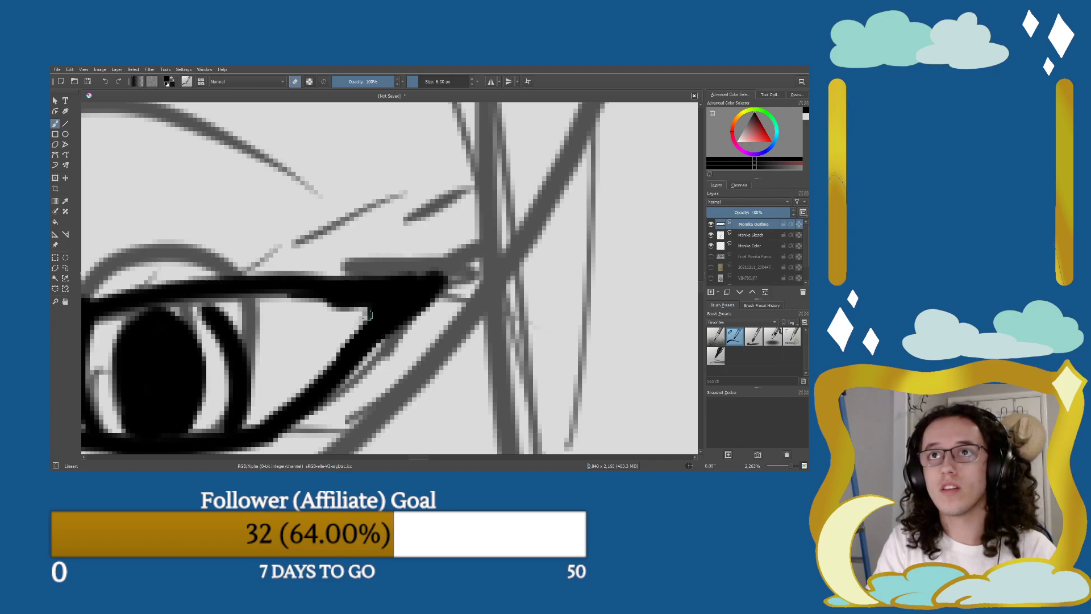
left_click_drag(290, 296, 373, 298)
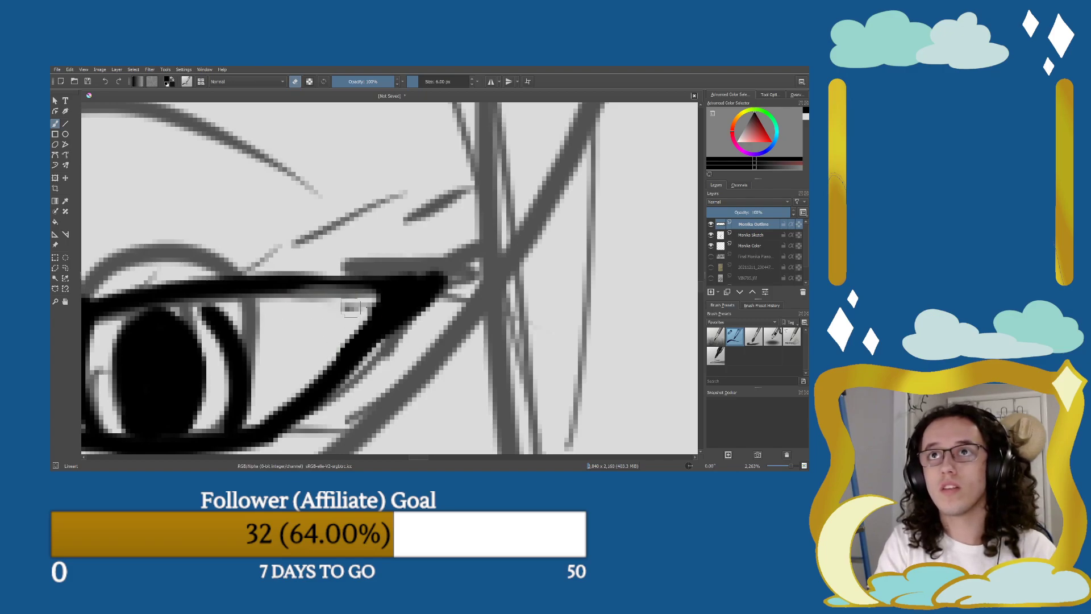
key("plus")
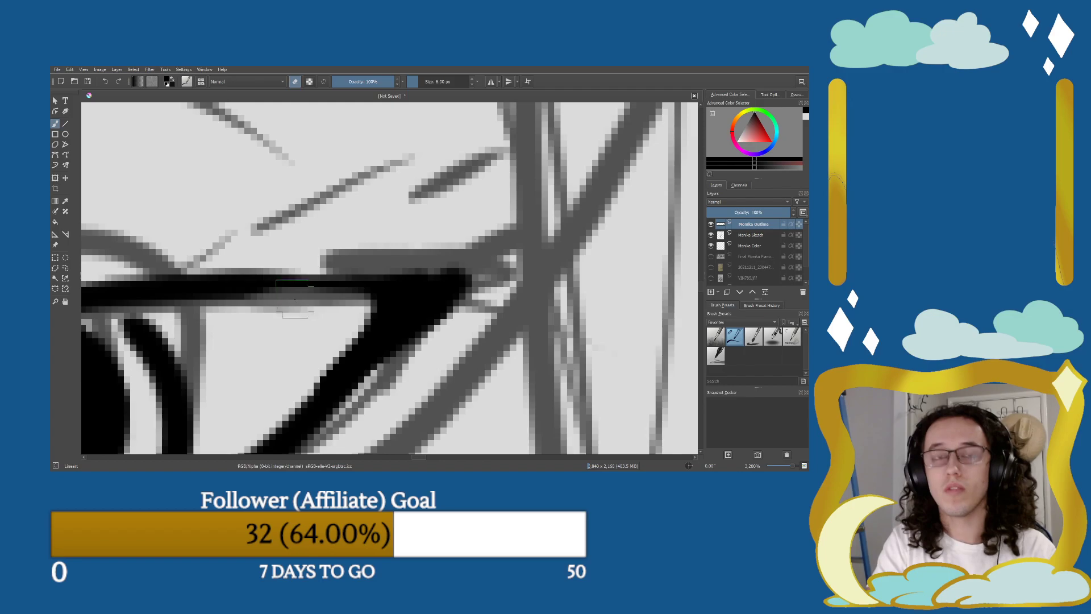
key("e")
left_click_drag(233, 293, 402, 298)
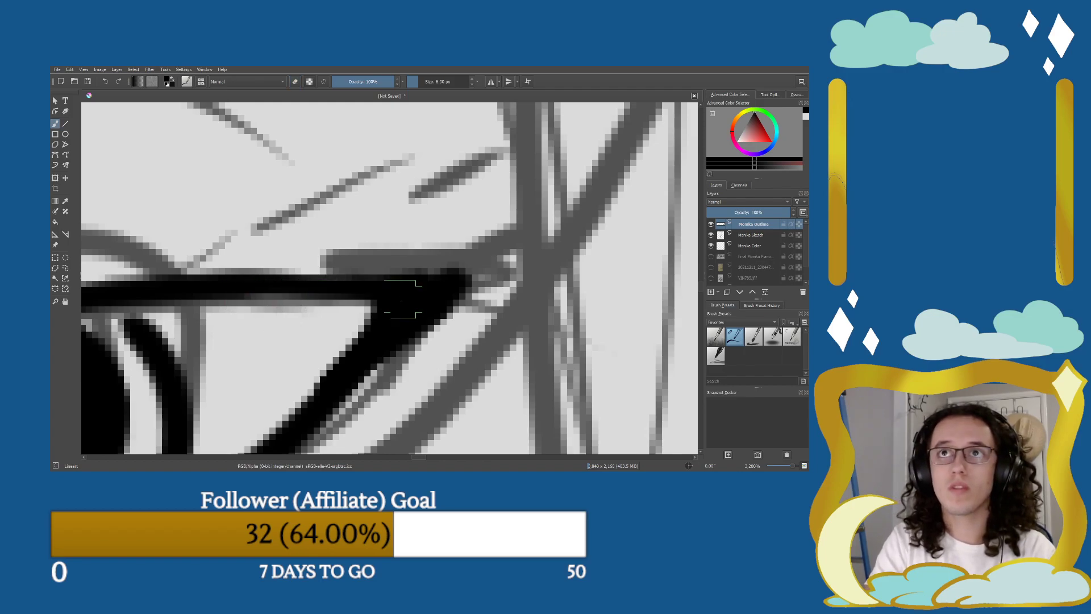
key("minus")
mouse_move(298, 292)
left_mouse_down()
mouse_move(343, 294)
mouse_move(240, 287)
mouse_move(382, 300)
left_mouse_up()
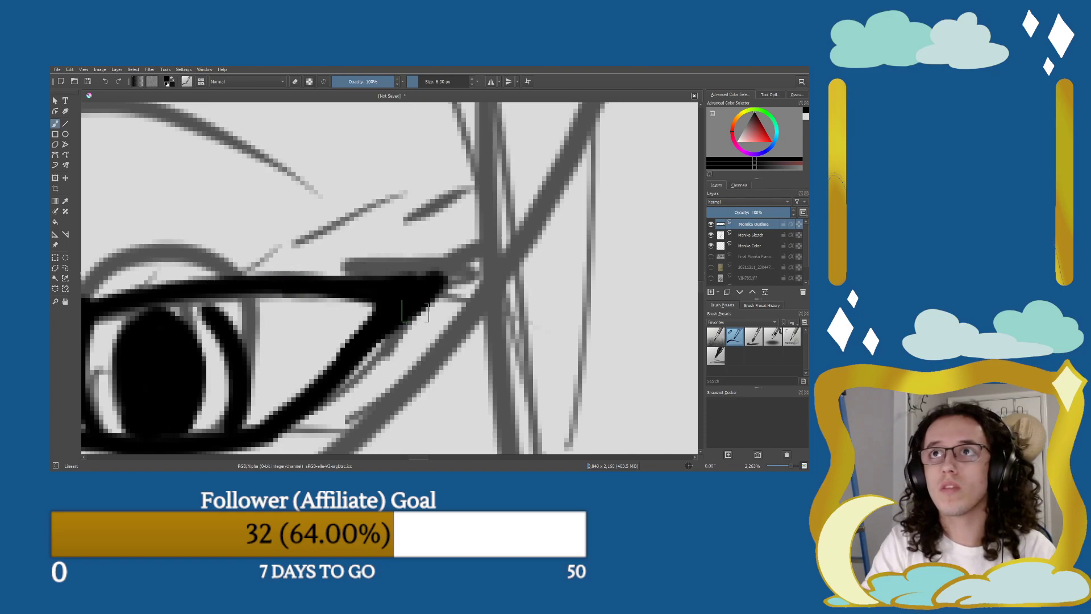
key("minus")
key("minus")
key("minus")
key("minus")
key("minus")
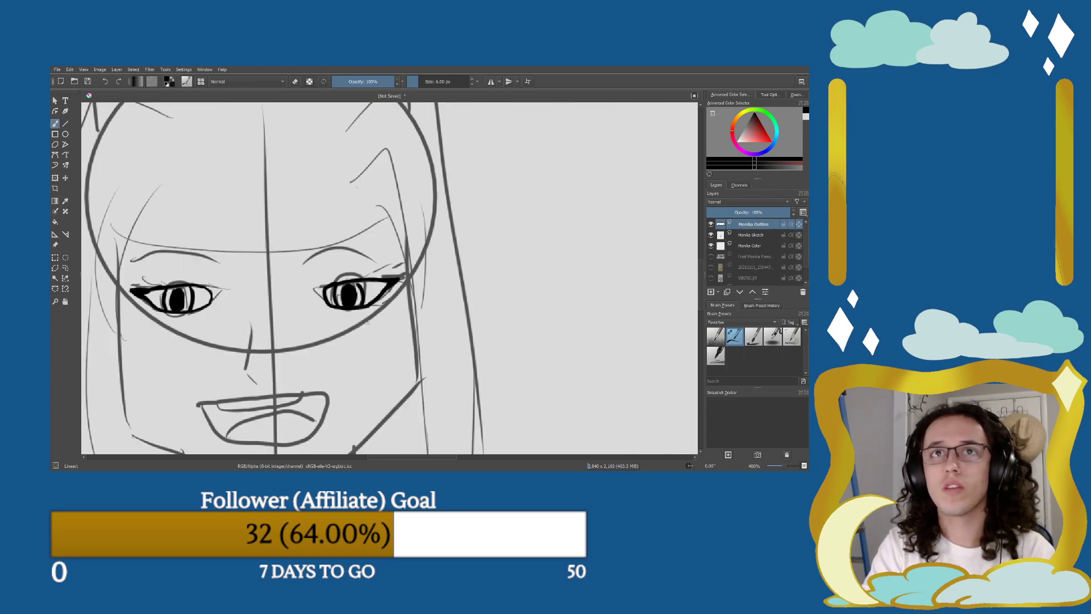
left_click_drag(321, 336, 417, 311)
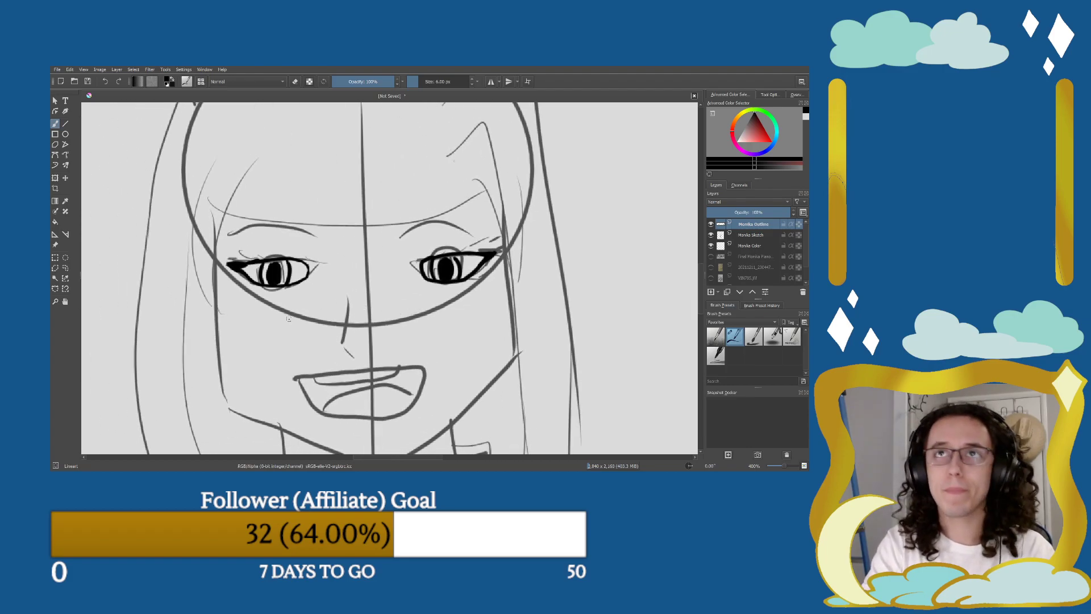
After undoing test hair and jaw strokes, ink a black curve from the chin up the right jaw.
key("minus")
key("minus")
key("minus")
key("minus")
key("minus")
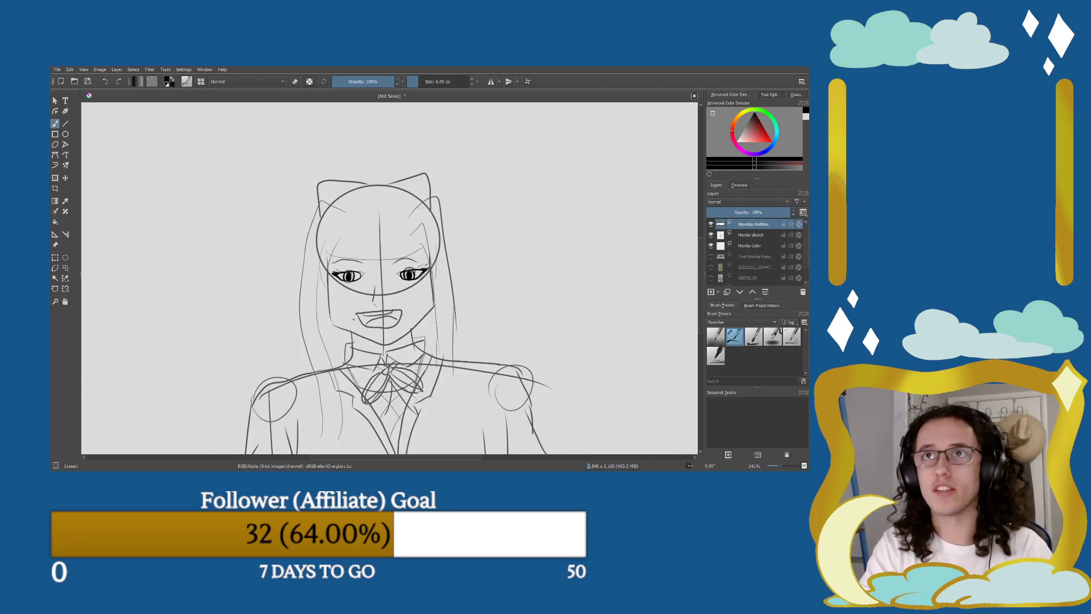
key("plus")
key("plus")
key("plus")
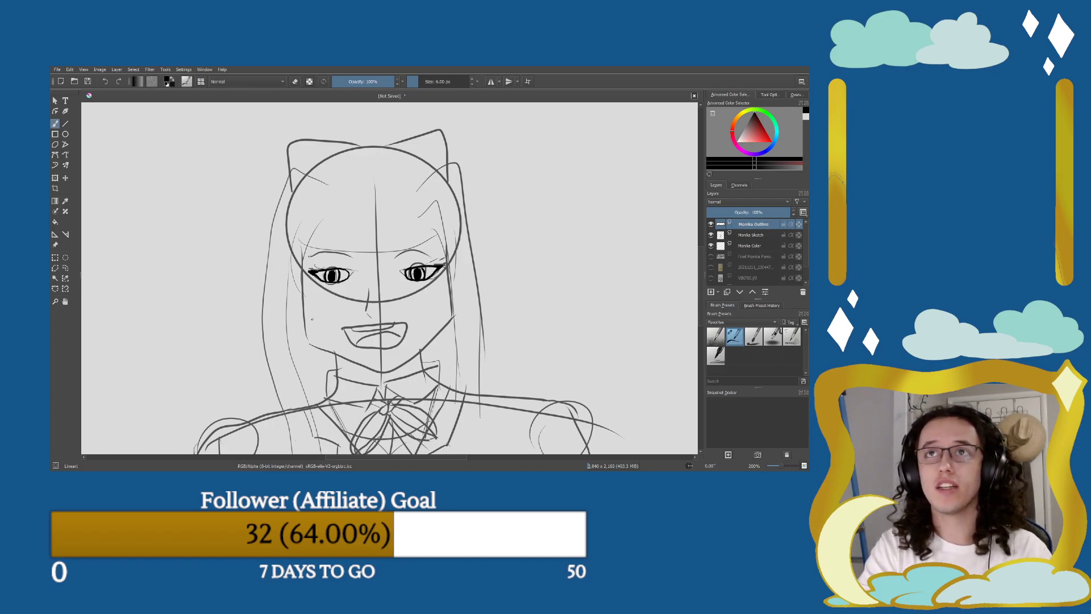
left_click_drag(305, 310, 302, 270)
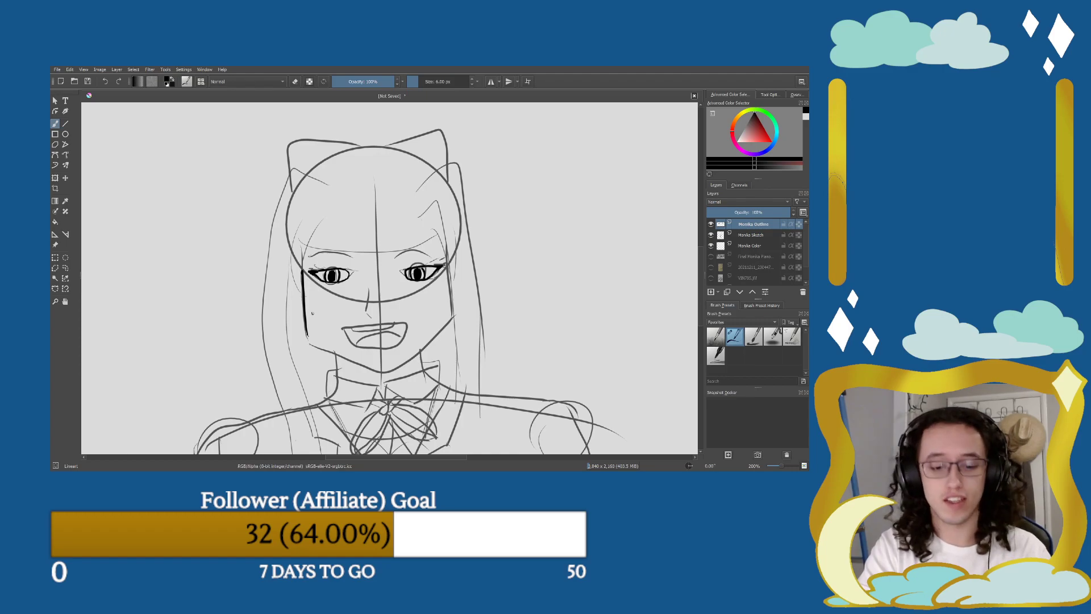
key("ctrl+z")
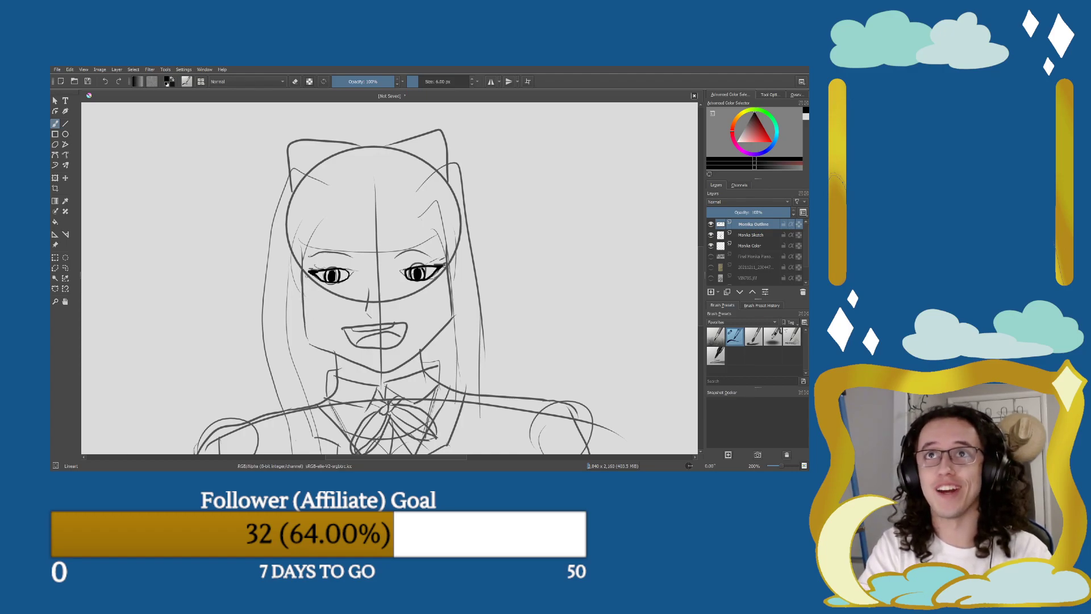
key("ctrl+z")
mouse_move(306, 278)
left_mouse_down()
mouse_move(315, 333)
mouse_move(359, 368)
mouse_move(401, 371)
mouse_move(453, 340)
left_mouse_up()
key("ctrl+z")
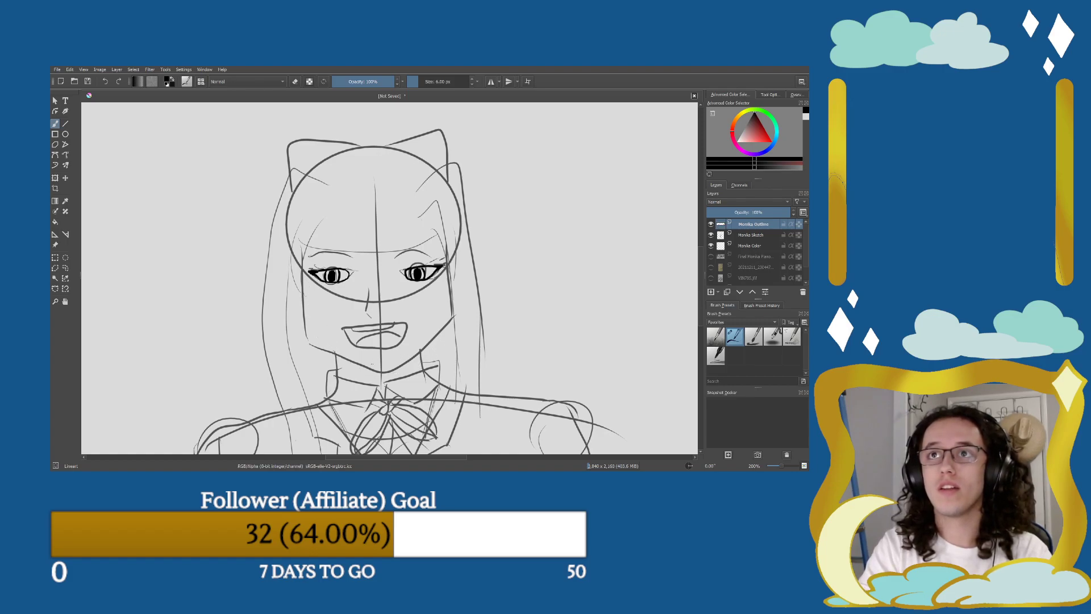
left_click_drag(392, 372, 441, 314)
Ink the jaw from chin to eye and extend the right jaw line up to the eye.
mouse_move(381, 373)
left_mouse_down()
mouse_move(318, 342)
mouse_move(296, 261)
left_mouse_up()
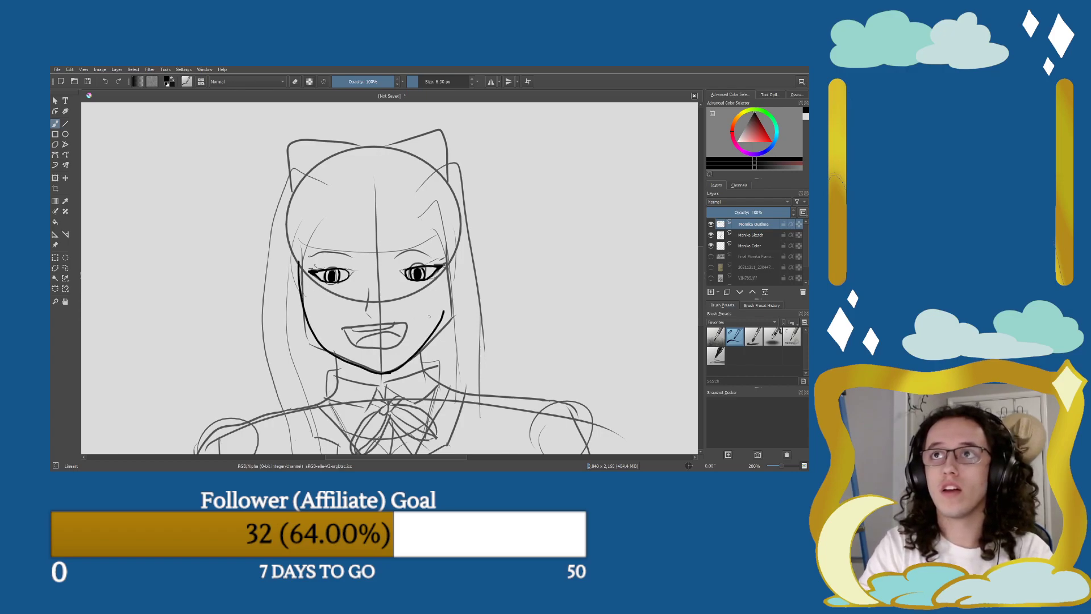
left_click_drag(443, 312, 448, 258)
key("ctrl+z")
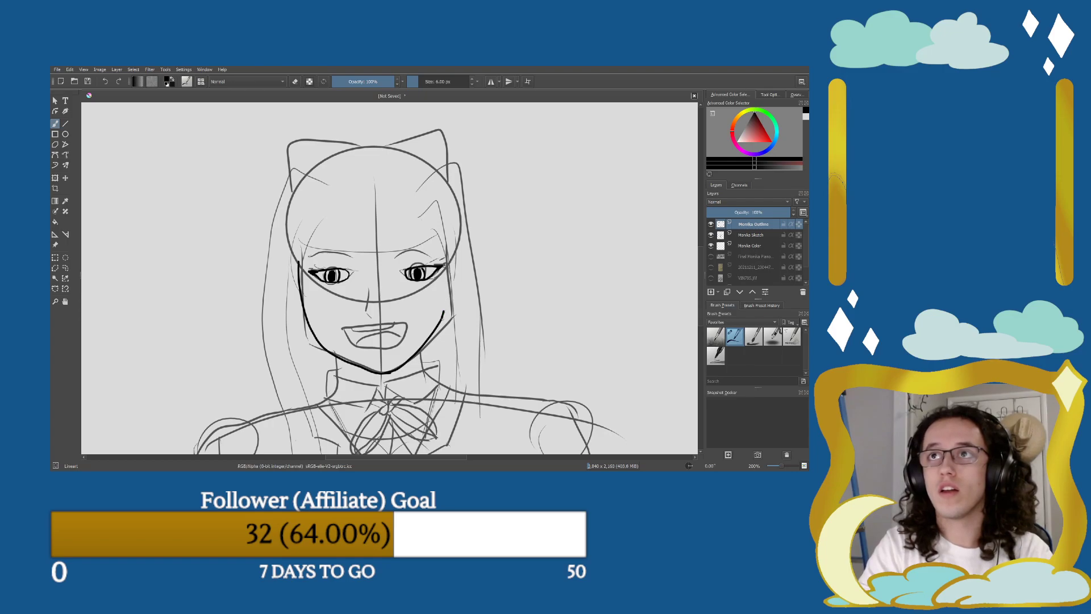
left_click_drag(444, 313, 445, 263)
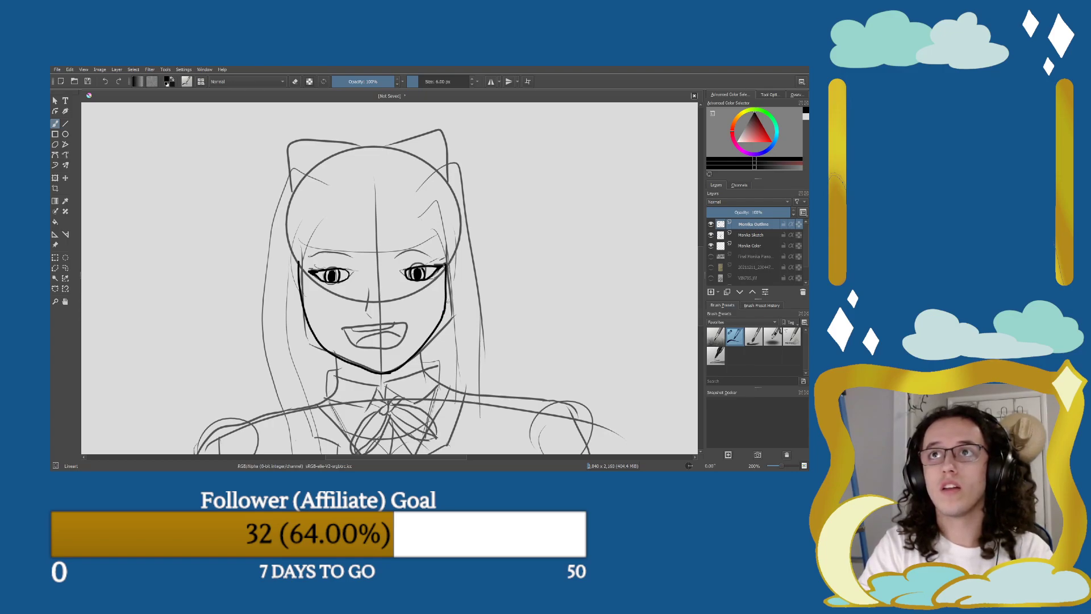
Zoom in on the chin, erase part of its line and ink a stroke bridging the chin gap.
key("ctrl+plus")
key("ctrl+plus")
key("ctrl+plus")
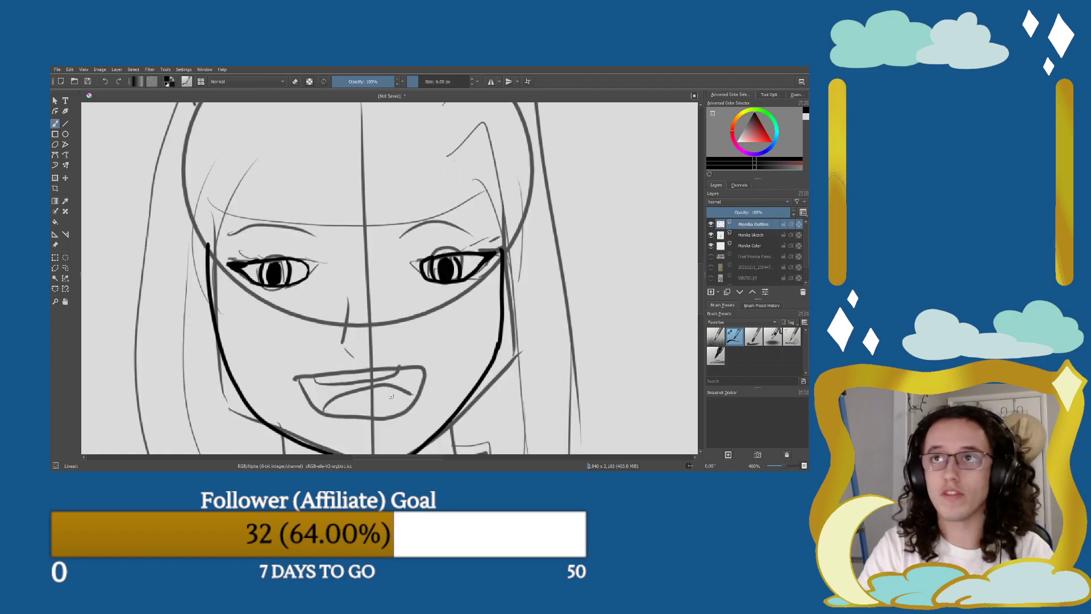
left_click_drag(381, 397, 369, 173)
key("ctrl+plus")
scroll(371, 344, "up", 3)
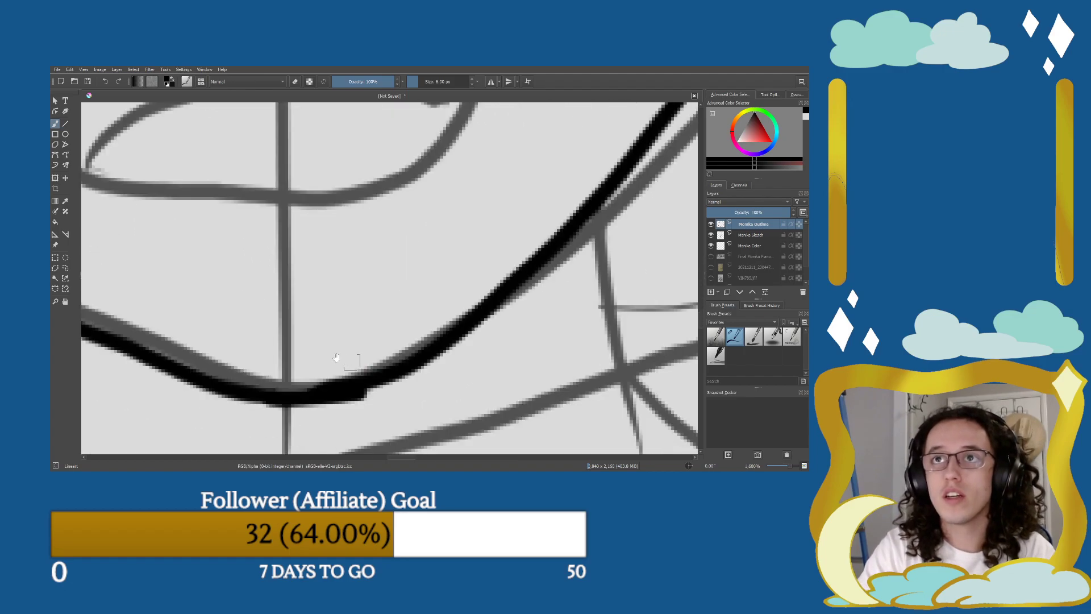
key("e")
mouse_move(348, 287)
left_mouse_down()
mouse_move(389, 258)
mouse_move(414, 284)
mouse_move(404, 273)
mouse_move(377, 290)
mouse_move(336, 287)
mouse_move(452, 245)
left_mouse_up()
key("e")
key("e")
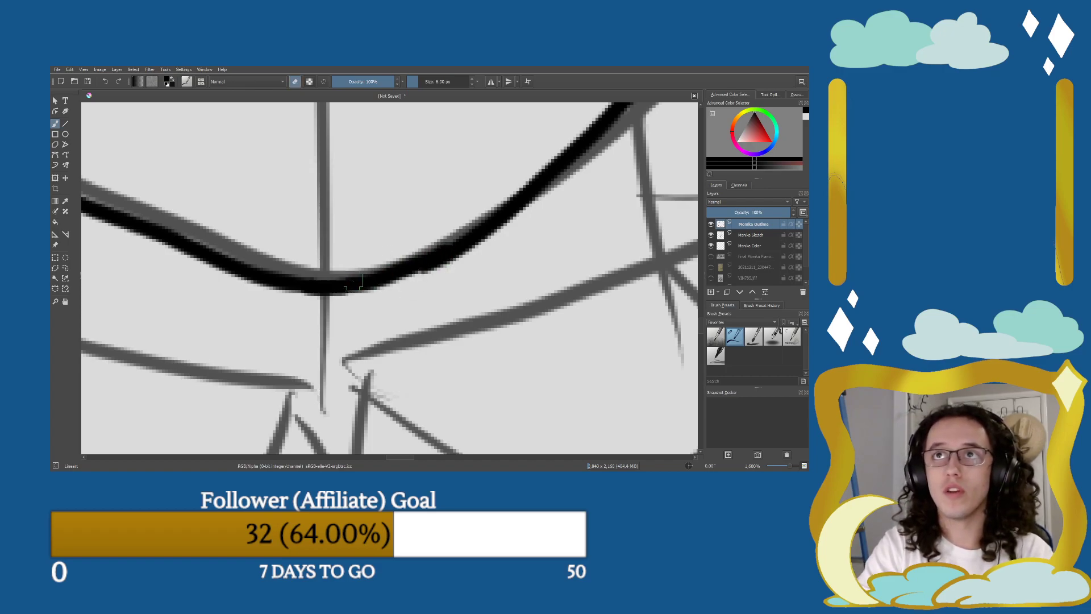
key("ctrl+z")
key("e")
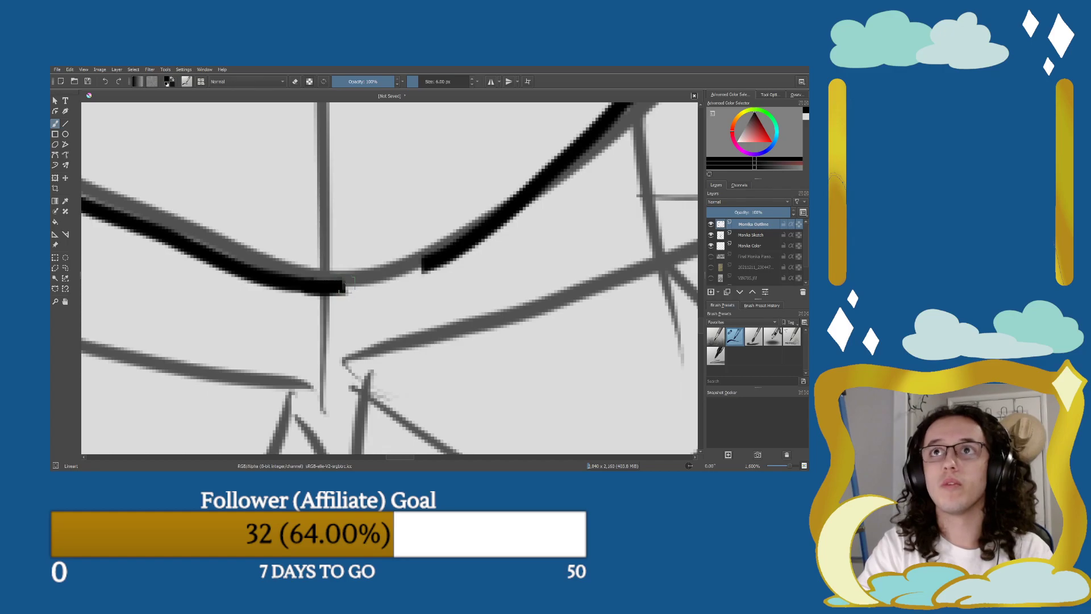
left_click_drag(339, 286, 452, 253)
key("ctrl+z")
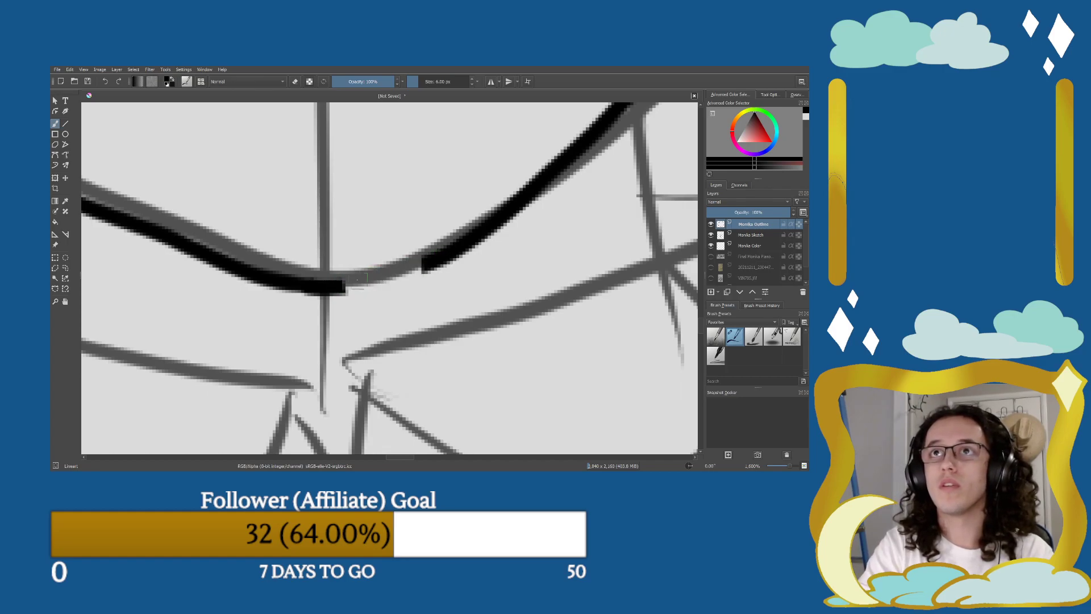
left_click_drag(338, 286, 451, 254)
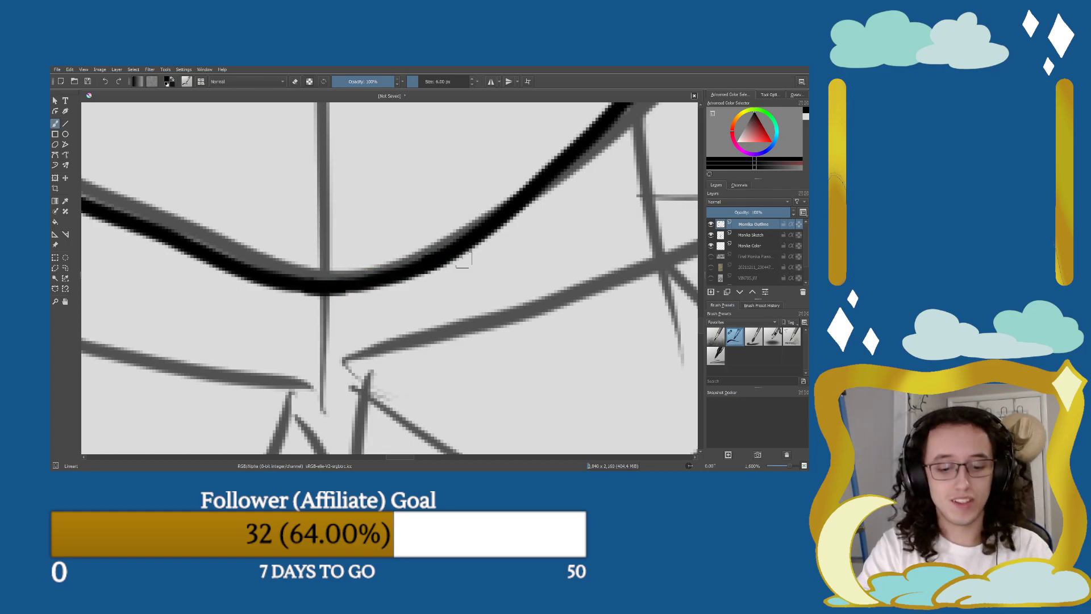
Remove the messy bumps, then smooth the right jaw's bend and trim its right edge.
key("ctrl+minus")
key("ctrl+minus")
key("ctrl+minus")
key("ctrl+minus")
mouse_move(456, 200)
left_mouse_down()
mouse_move(443, 326)
mouse_move(509, 257)
mouse_move(317, 290)
mouse_move(309, 306)
mouse_move(478, 314)
mouse_move(391, 314)
mouse_move(351, 279)
mouse_move(326, 349)
left_mouse_up()
scroll(456, 308, "up", 6)
key("ctrl+z")
key("e")
key("e")
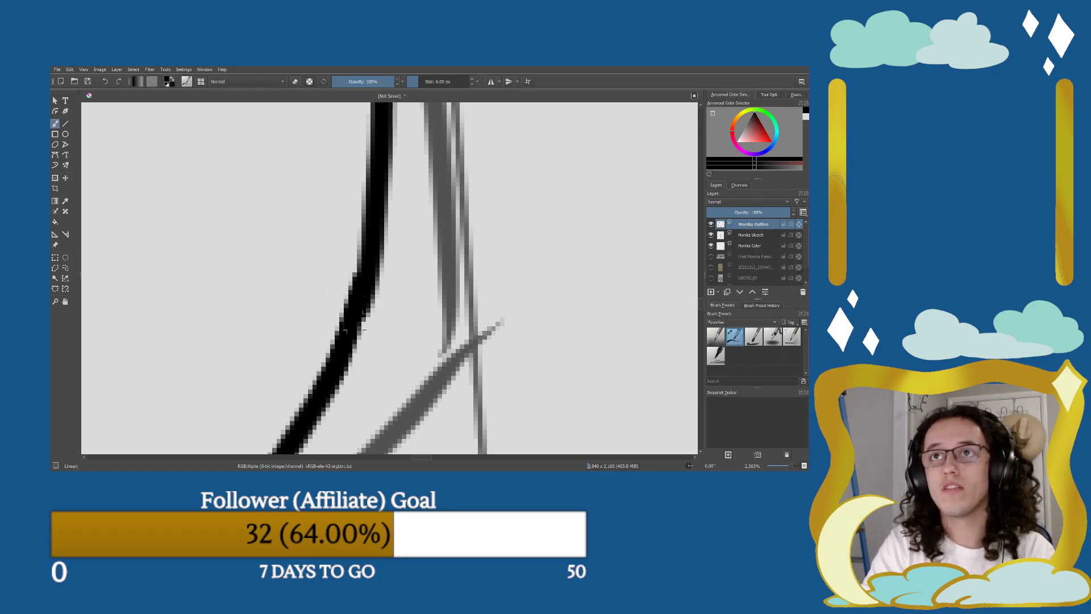
left_click_drag(337, 368, 387, 227)
key("e")
scroll(398, 255, "down", 4)
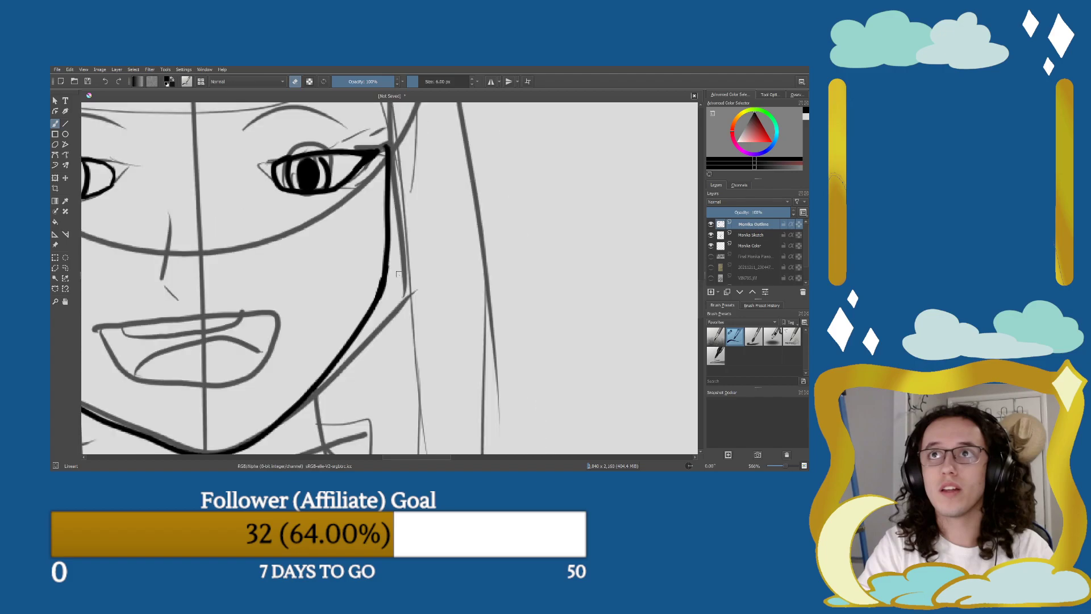
scroll(394, 278, "up", 2)
mouse_move(391, 249)
left_mouse_down()
mouse_move(372, 312)
mouse_move(368, 284)
mouse_move(358, 313)
mouse_move(366, 295)
mouse_move(368, 307)
left_mouse_up()
scroll(366, 304, "down", 5)
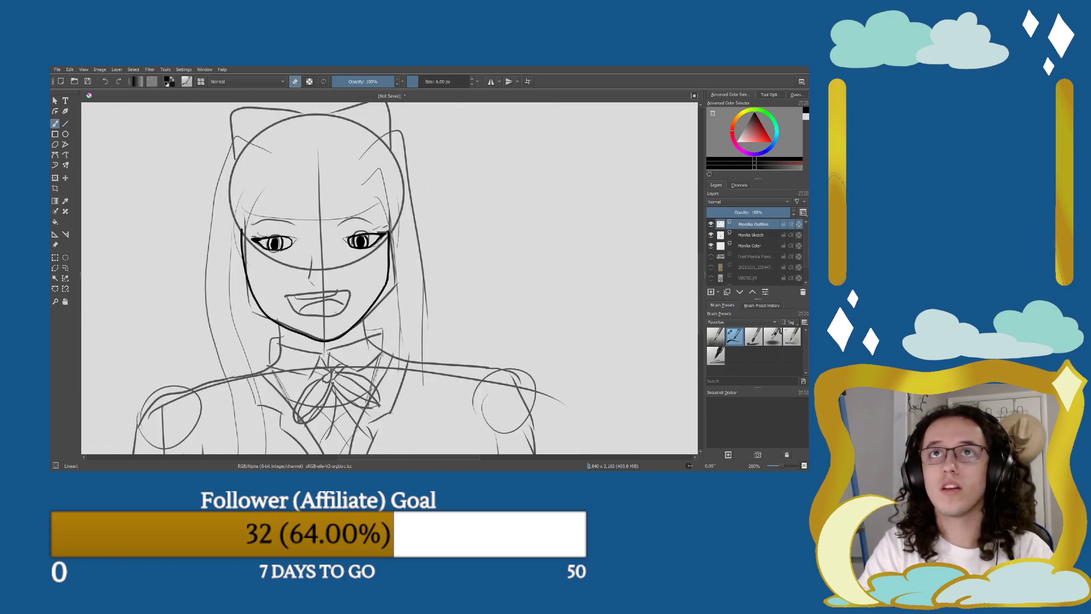
Erase the lower end of the left jaw line and try a short jaw stroke, then undo it.
scroll(336, 312, "up", 3)
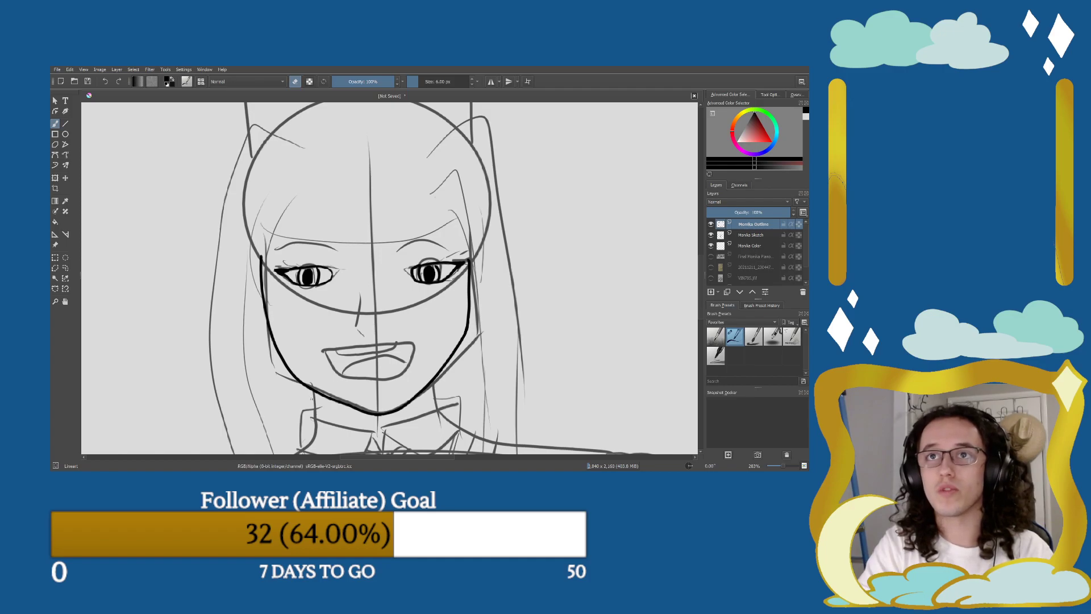
mouse_move(300, 382)
left_mouse_down()
mouse_move(271, 344)
mouse_move(260, 256)
left_mouse_up()
key("e")
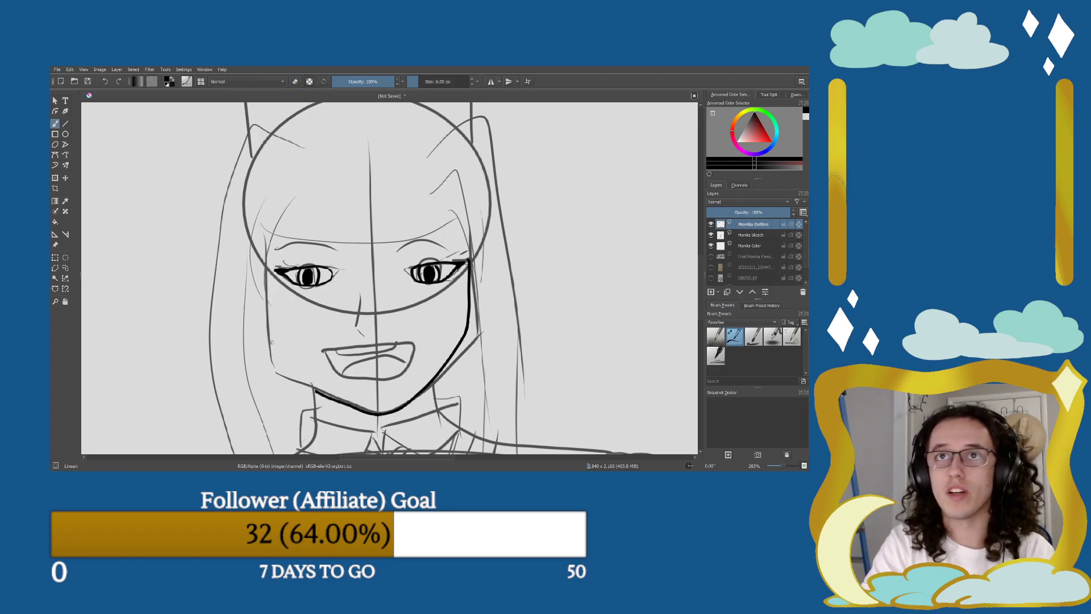
mouse_move(269, 335)
left_mouse_down()
mouse_move(318, 392)
mouse_move(277, 351)
mouse_move(259, 267)
mouse_move(287, 369)
mouse_move(321, 400)
mouse_move(360, 328)
left_mouse_up()
key("ctrl+z")
key("ctrl+z")
key("ctrl+z")
key("ctrl+z")
key("ctrl+z")
Zoom in and try several chin-to-cheek strokes for the left jaw, undoing each one.
key("ctrl+plus")
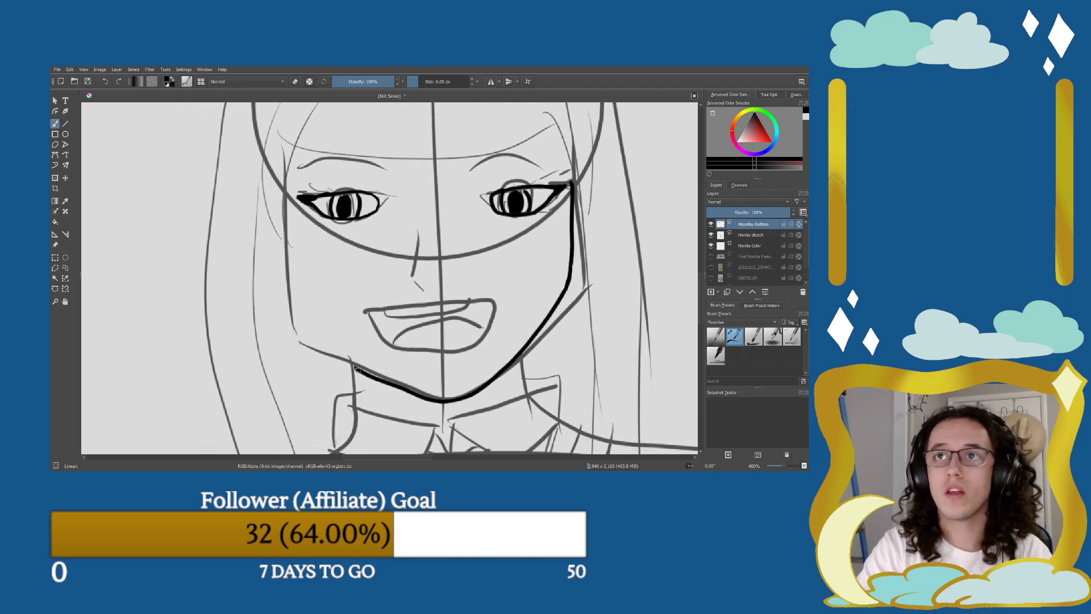
mouse_move(354, 368)
left_mouse_down()
mouse_move(296, 312)
mouse_move(274, 196)
left_mouse_up()
key("e")
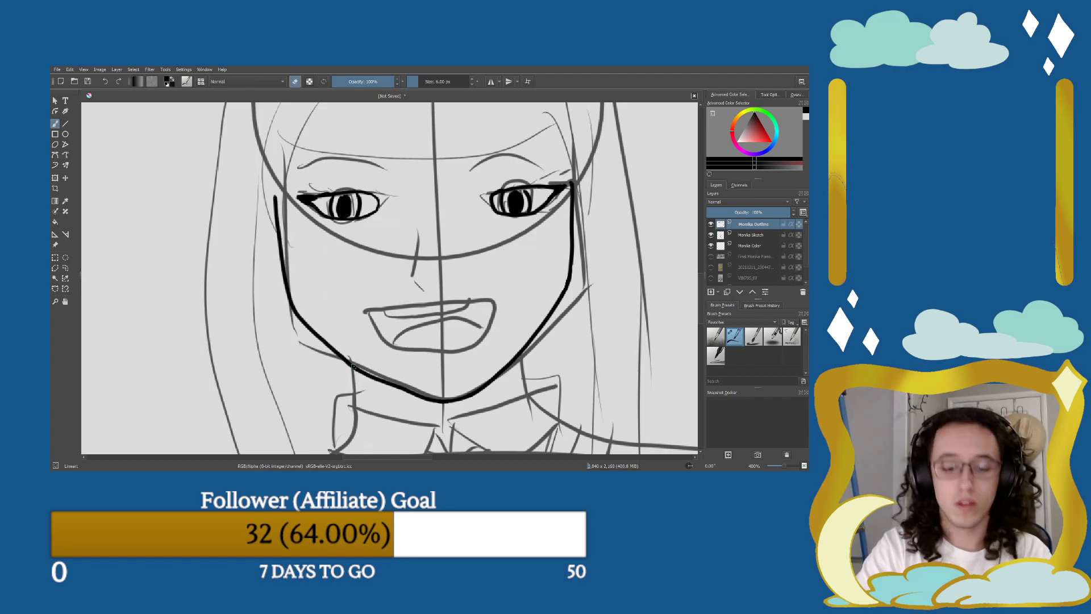
key("ctrl+z")
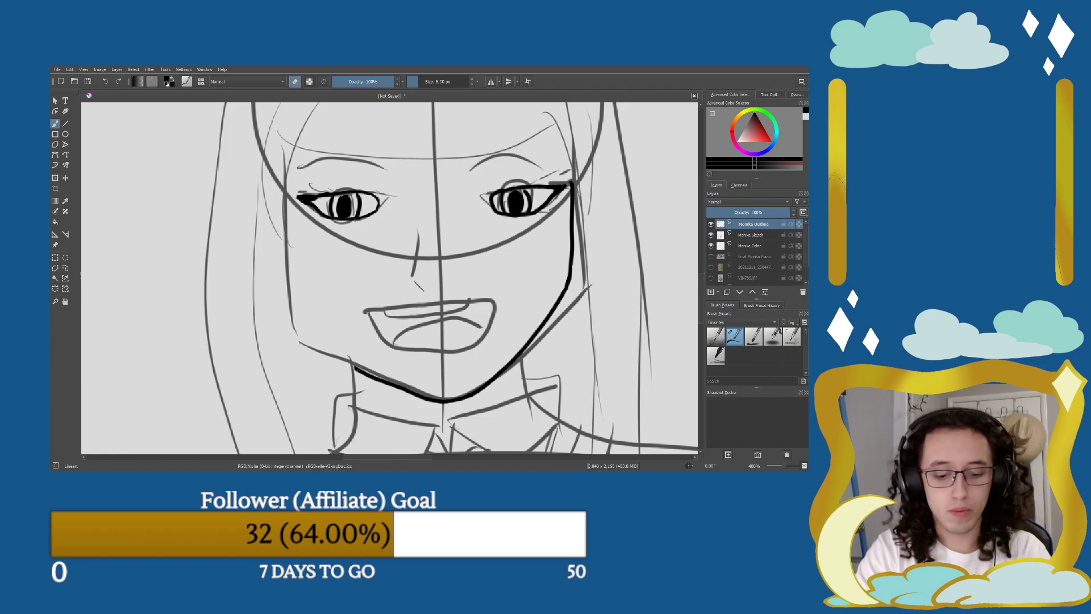
key("e")
mouse_move(357, 369)
left_mouse_down()
mouse_move(299, 313)
mouse_move(279, 260)
mouse_move(278, 192)
mouse_move(290, 276)
left_mouse_up()
key("ctrl+z")
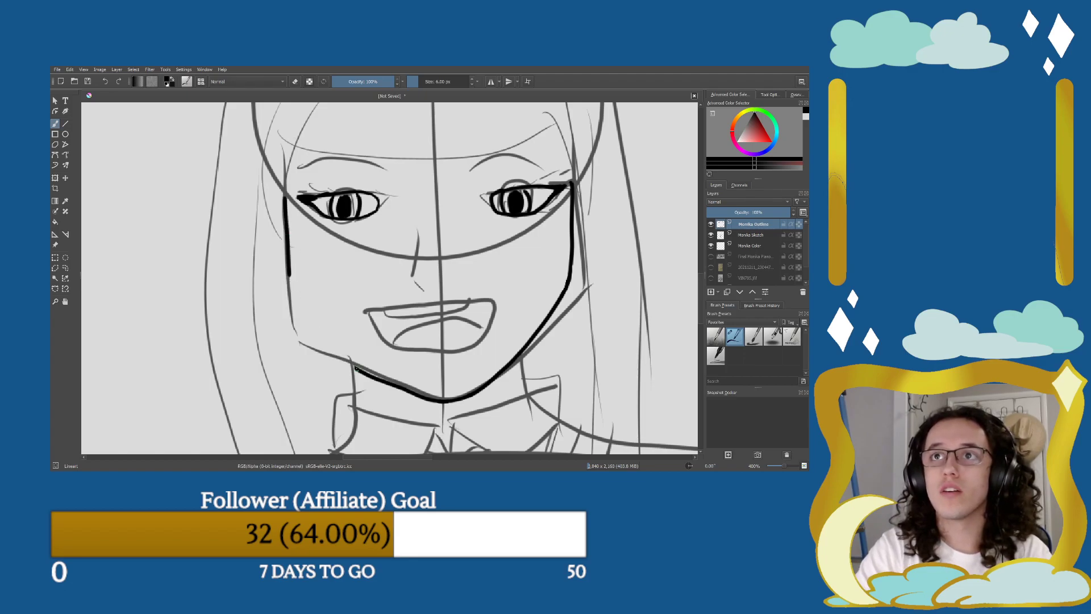
mouse_move(354, 367)
left_mouse_down()
mouse_move(299, 302)
mouse_move(280, 253)
left_mouse_up()
key("ctrl+z")
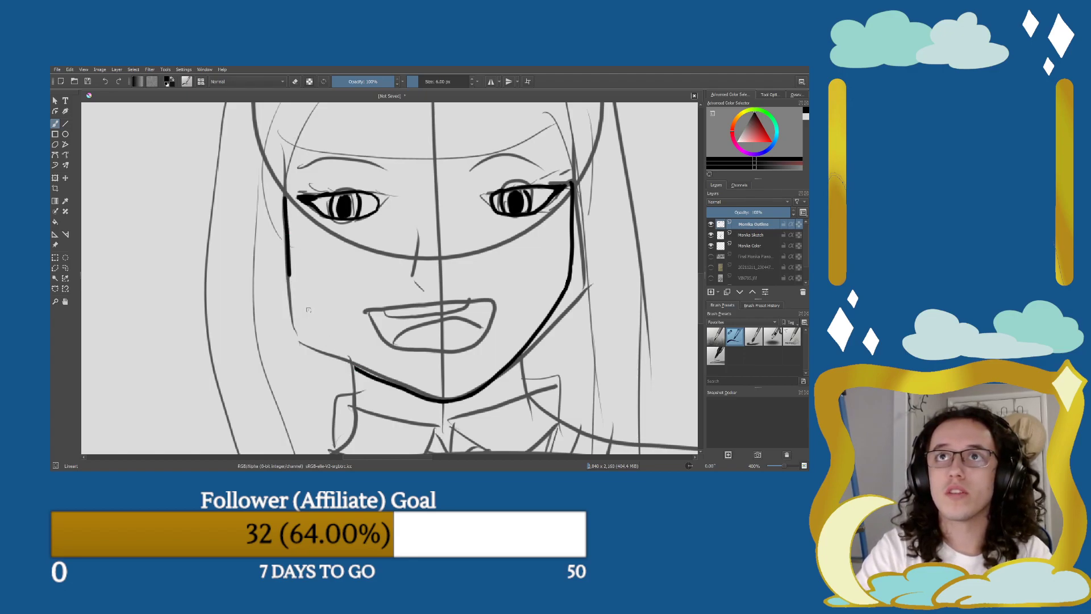
Make further left jaw and cheek line attempts, redoing and undoing them without keeping any.
mouse_move(356, 369)
left_mouse_down()
mouse_move(302, 315)
mouse_move(281, 244)
left_mouse_up()
key("ctrl+z")
mouse_move(297, 313)
left_mouse_down()
mouse_move(285, 271)
mouse_move(298, 307)
mouse_move(353, 355)
mouse_move(347, 361)
mouse_move(300, 311)
mouse_move(283, 259)
mouse_move(294, 302)
mouse_move(383, 386)
left_mouse_up()
key("ctrl+z")
key("ctrl+z")
key("ctrl+z")
key("ctrl+z")
key("ctrl+z")
key("ctrl+z")
key("ctrl+z")
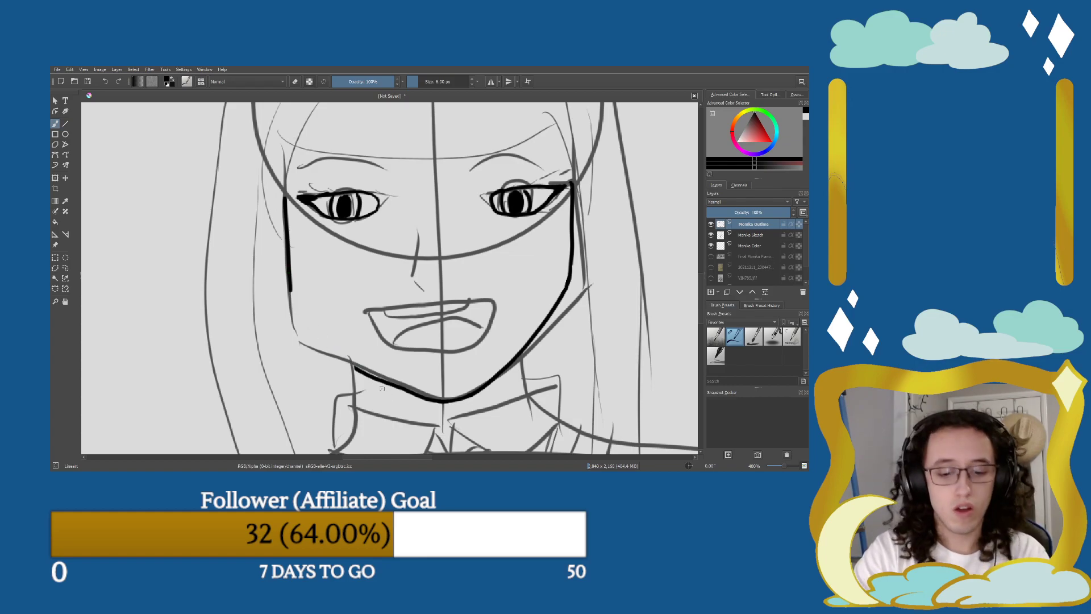
key("ctrl+shift+z")
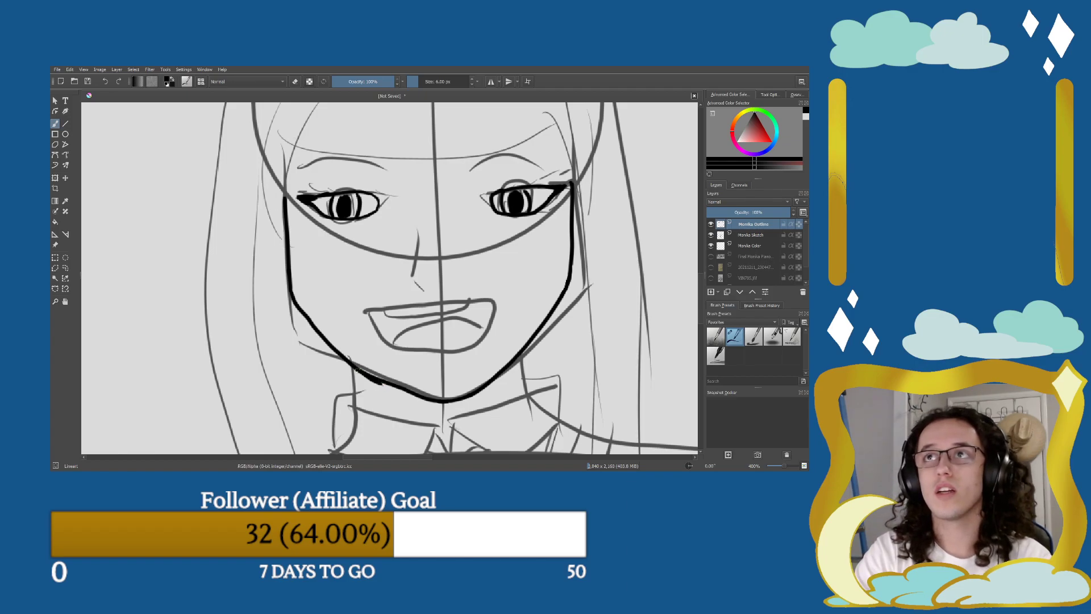
key("ctrl+z")
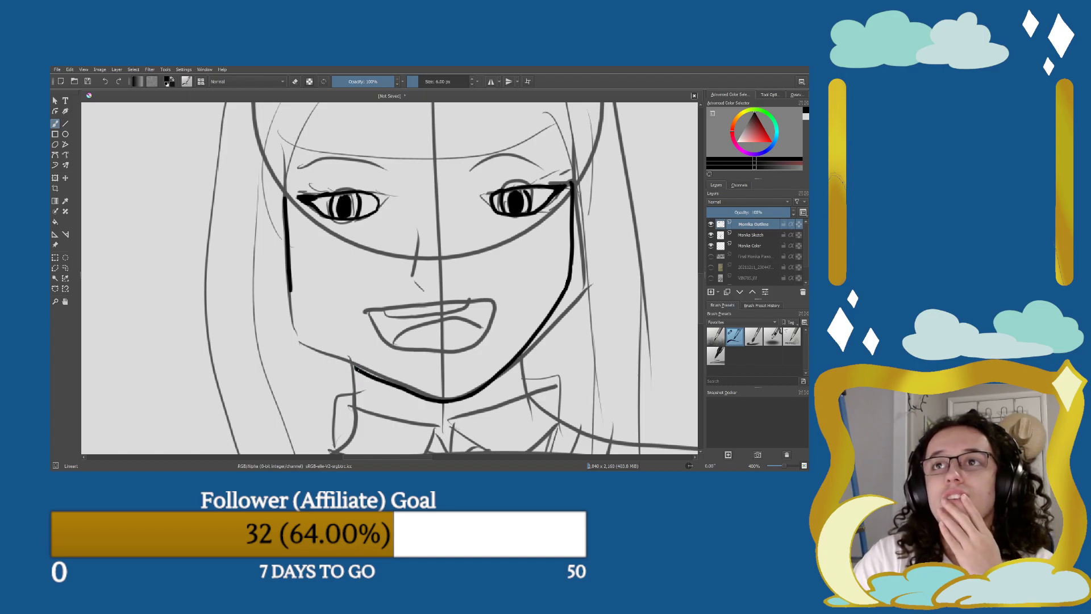
mouse_move(356, 369)
left_mouse_down()
mouse_move(301, 332)
mouse_move(278, 286)
mouse_move(291, 299)
mouse_move(291, 286)
mouse_move(312, 338)
mouse_move(363, 378)
left_mouse_up()
key("ctrl+z")
Zoom in closer and erase the bulge below the left jaw line.
key("ctrl+plus")
key("ctrl+plus")
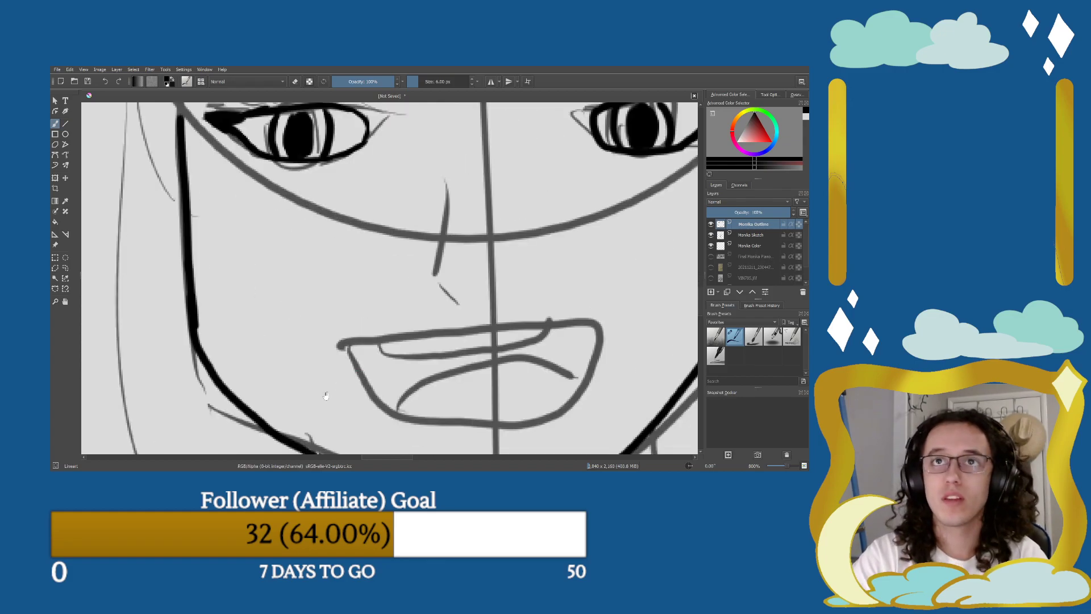
scroll(324, 390, "down", 3)
key("e")
mouse_move(283, 331)
left_mouse_down()
mouse_move(301, 339)
mouse_move(286, 320)
left_mouse_up()
key("e")
mouse_move(260, 285)
left_mouse_down()
mouse_move(359, 358)
mouse_move(151, 350)
mouse_move(244, 366)
mouse_move(239, 375)
left_mouse_up()
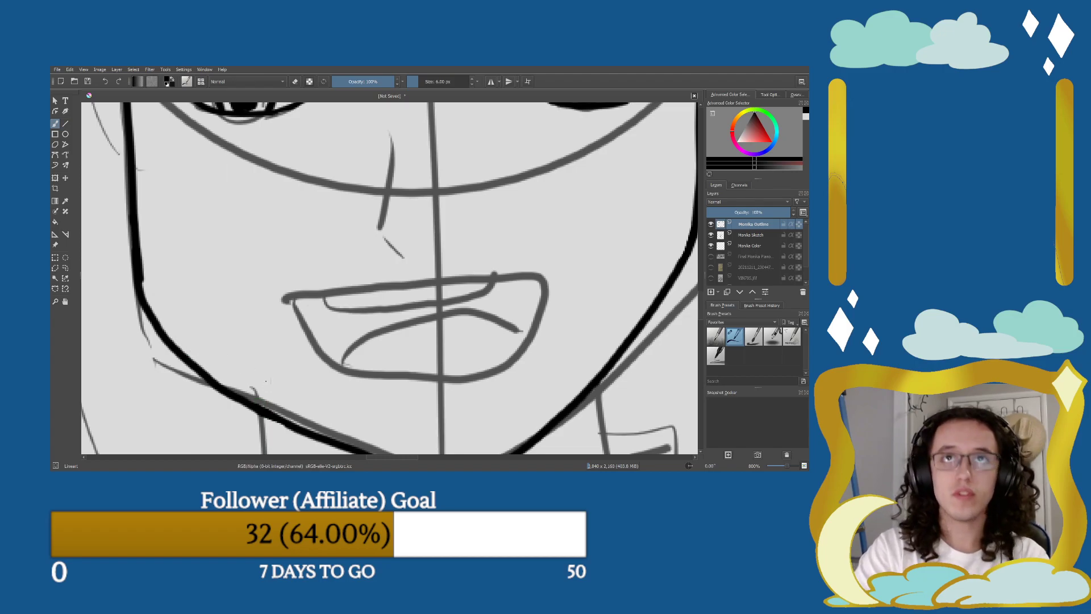
Ink the final left jaw line from cheek down to the chin and zoom out to check.
key("ctrl+z")
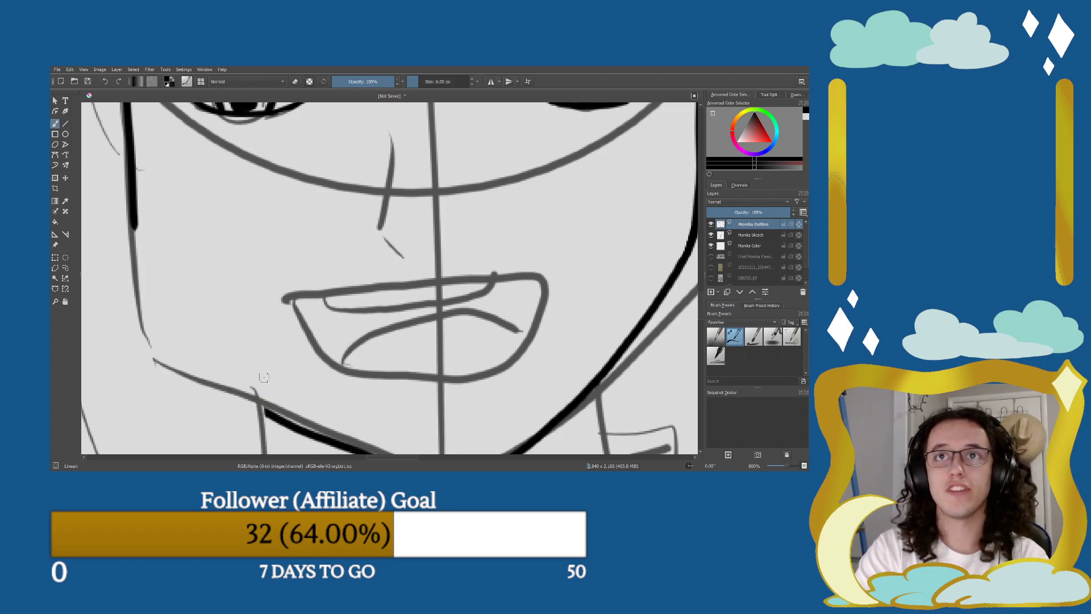
mouse_move(134, 227)
left_mouse_down()
mouse_move(140, 250)
mouse_move(133, 224)
mouse_move(185, 320)
mouse_move(278, 419)
left_mouse_up()
key("ctrl+z")
key("ctrl+z")
mouse_move(134, 225)
left_mouse_down()
mouse_move(161, 288)
mouse_move(287, 406)
left_mouse_up()
key("ctrl+z")
mouse_move(134, 226)
left_mouse_down()
mouse_move(141, 257)
mouse_move(230, 378)
mouse_move(300, 442)
left_mouse_up()
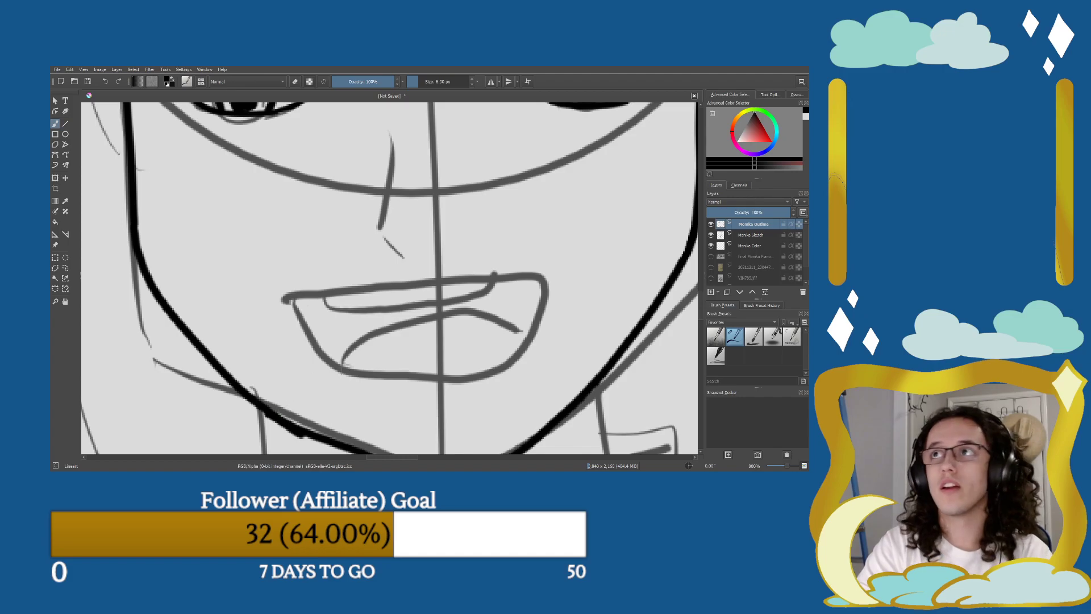
key("minus")
key("minus")
key("minus")
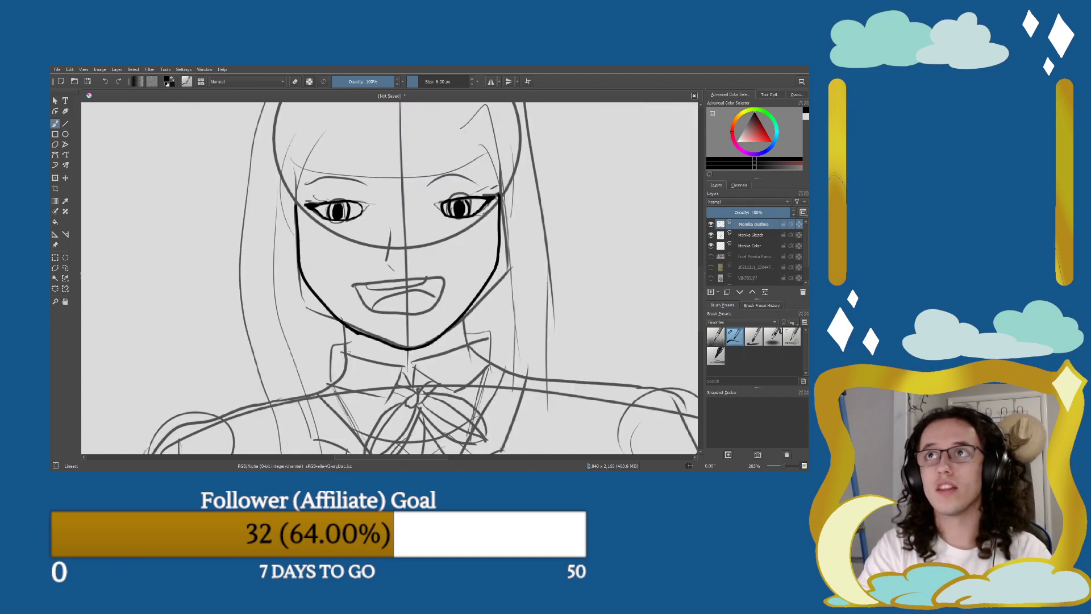
Zoom in on the chin and erase the bump under the jaw line.
key("plus")
key("plus")
key("plus")
left_click_drag(299, 379, 302, 275)
key("plus")
key("plus")
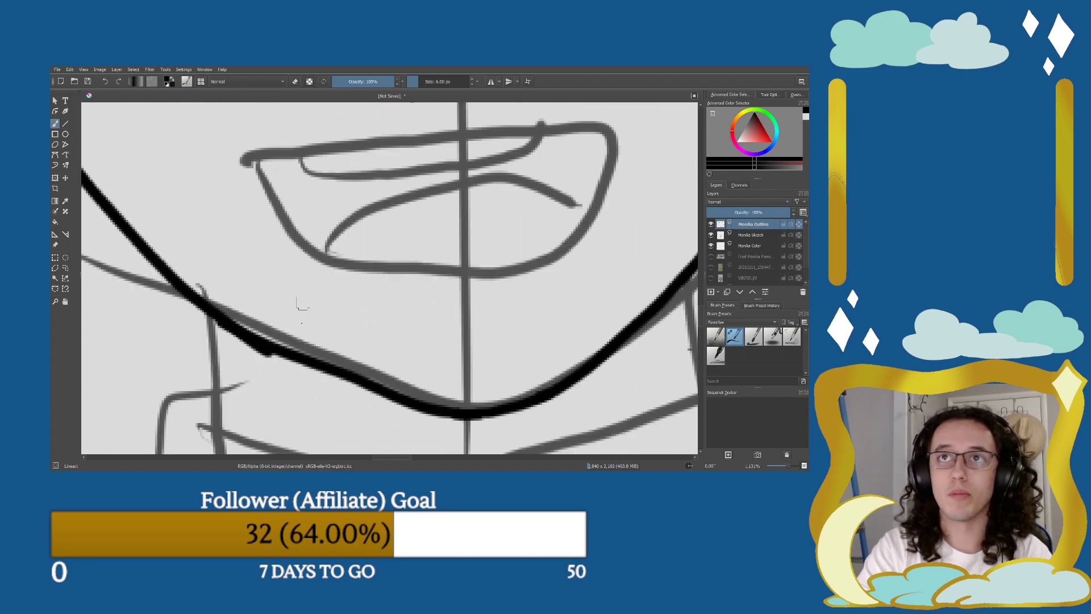
key("e")
mouse_move(199, 389)
left_mouse_down()
mouse_move(234, 392)
mouse_move(212, 392)
left_mouse_up()
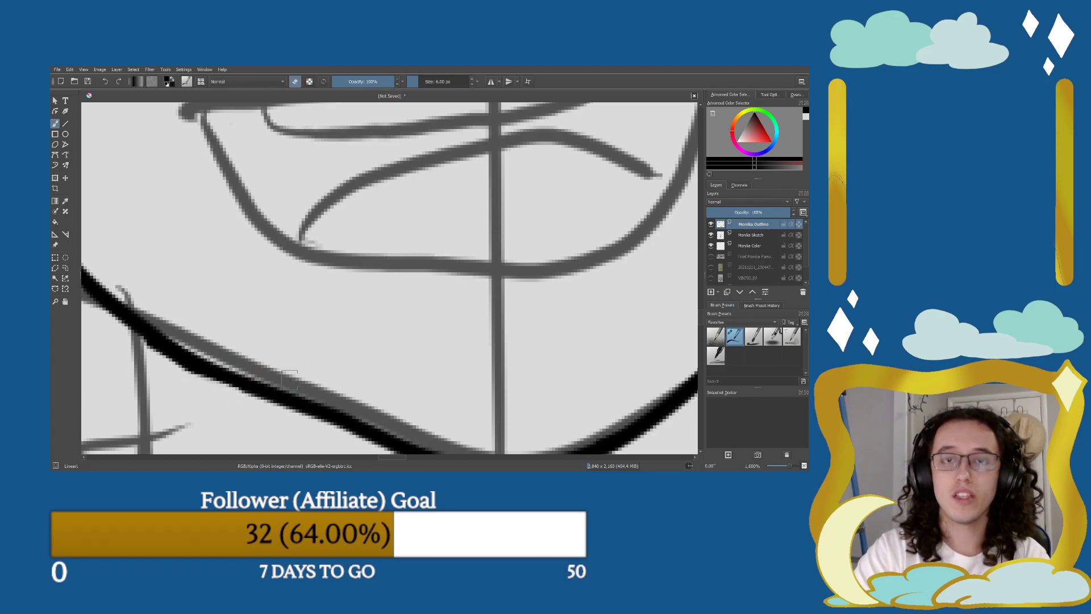
Ink the mouth's outer outline: upper lip, both sides and the closing bottom line.
key("minus")
key("minus")
key("minus")
key("minus")
left_click_drag(323, 322, 295, 394)
left_click_drag(347, 258, 337, 214)
key("plus")
key("minus")
key("plus")
key("plus")
left_click_drag(345, 360, 357, 291)
key("e")
left_click_drag(202, 237, 452, 233)
left_click_drag(208, 242, 244, 306)
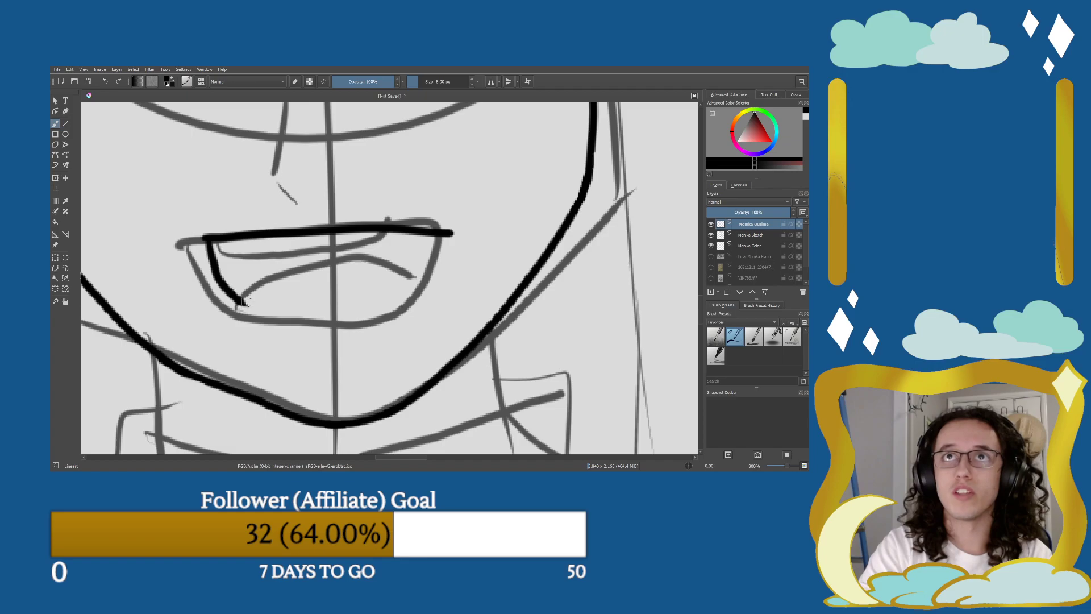
key("ctrl+z")
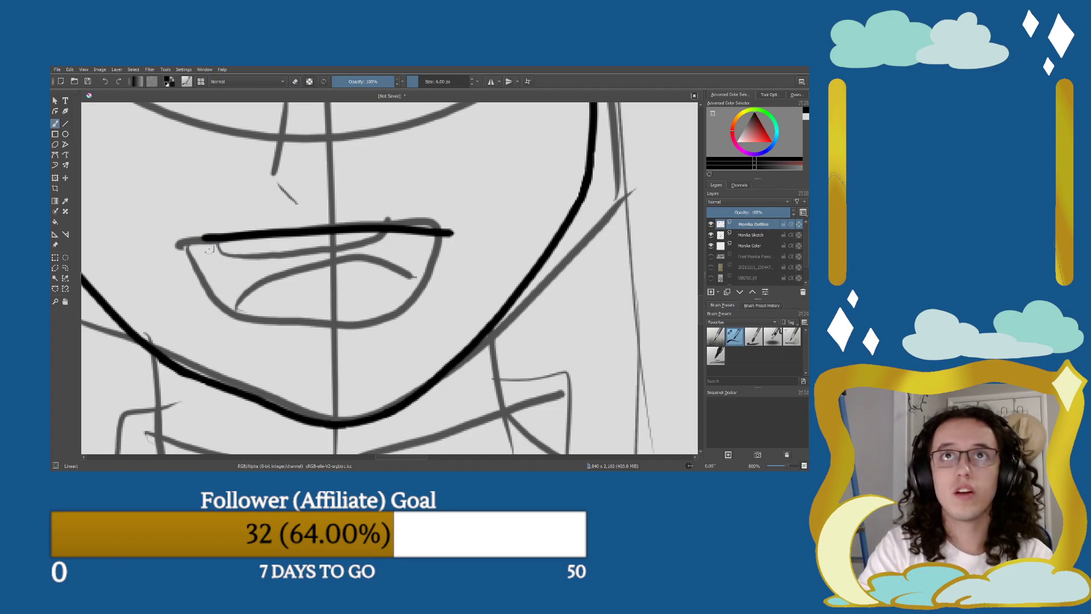
left_click_drag(203, 237, 257, 311)
left_click_drag(417, 309, 455, 231)
left_click_drag(250, 312, 431, 311)
Erase excess ink at the lower-right corner, thicken the upper lip corner and add the inner upper lip line.
key("e")
left_click_drag(431, 315, 419, 320)
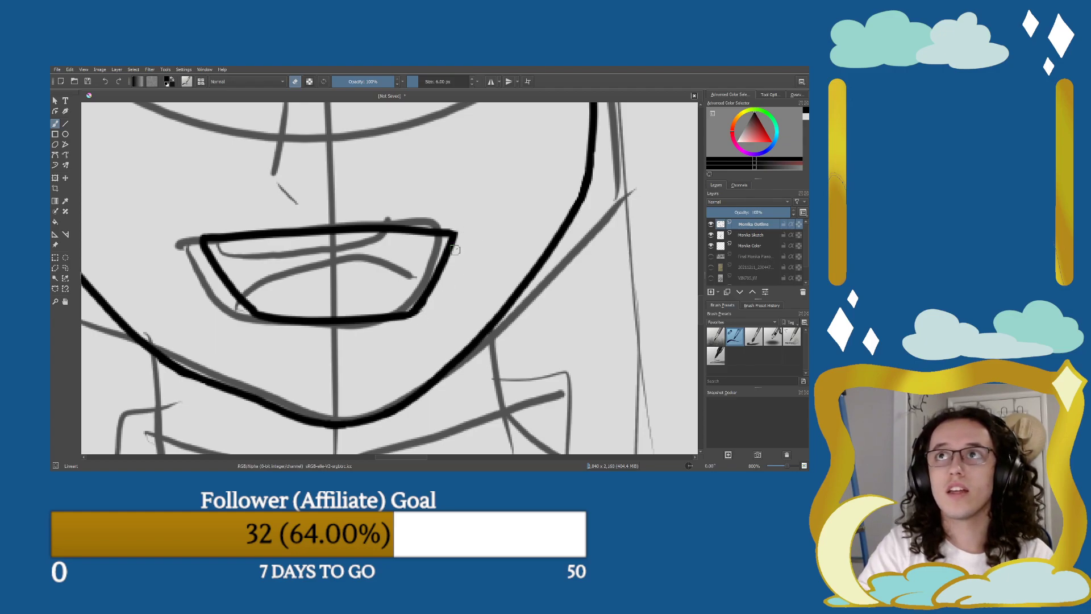
key("e")
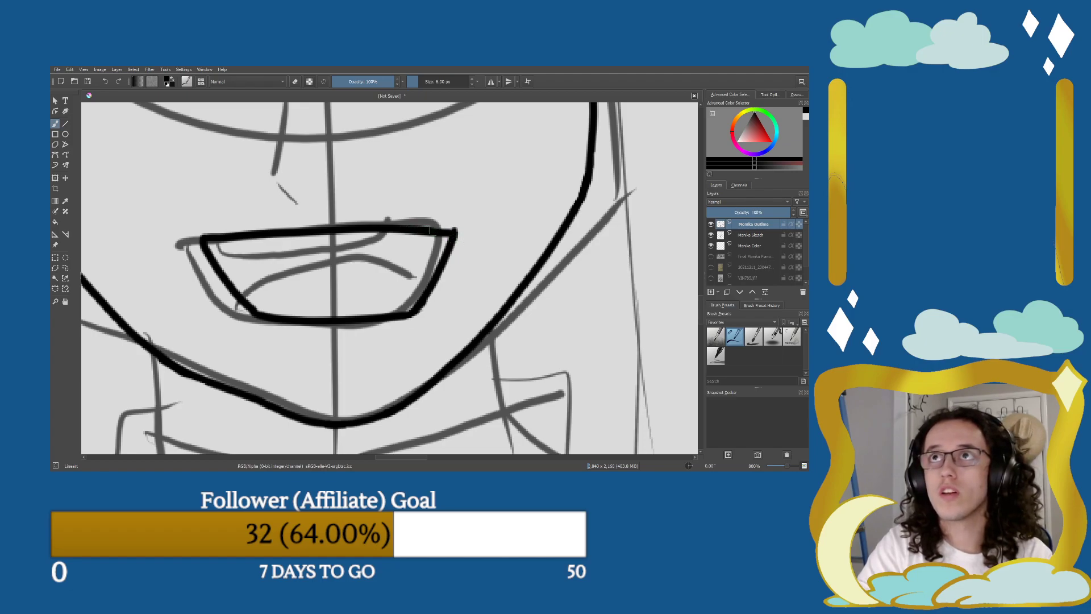
left_click_drag(454, 231, 411, 230)
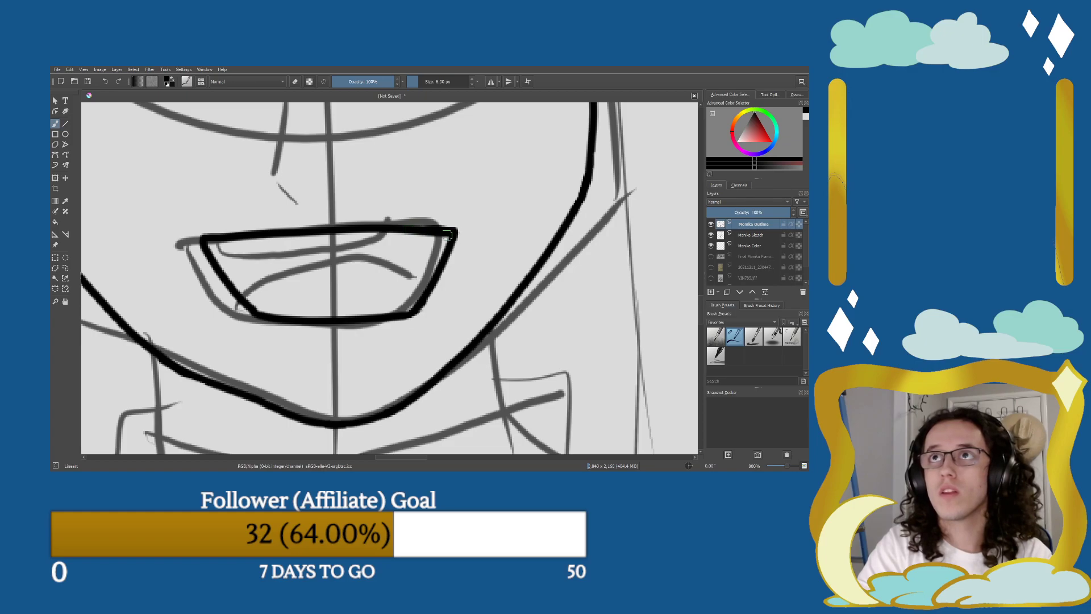
mouse_move(225, 238)
left_mouse_down()
mouse_move(233, 250)
mouse_move(300, 255)
mouse_move(403, 248)
mouse_move(409, 233)
left_mouse_up()
key("ctrl+z")
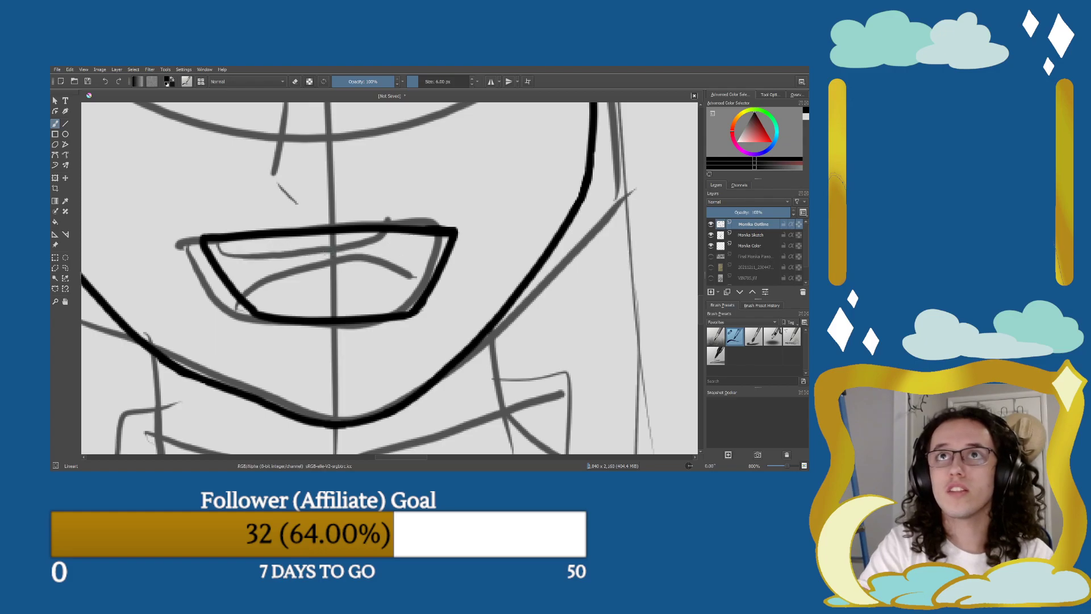
mouse_move(236, 243)
left_mouse_down()
mouse_move(292, 255)
mouse_move(418, 243)
mouse_move(425, 232)
left_mouse_up()
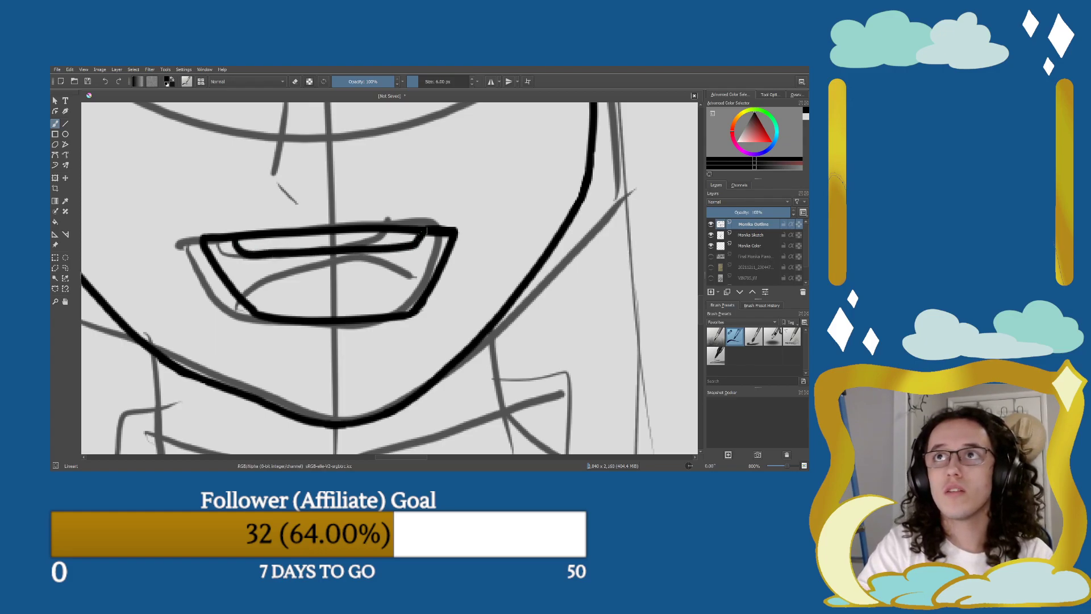
mouse_move(245, 299)
left_mouse_down()
mouse_move(308, 263)
mouse_move(403, 266)
mouse_move(423, 288)
mouse_move(371, 273)
mouse_move(258, 299)
mouse_move(306, 273)
mouse_move(392, 279)
mouse_move(408, 292)
mouse_move(388, 278)
mouse_move(314, 278)
mouse_move(262, 311)
mouse_move(264, 297)
mouse_move(351, 279)
mouse_move(412, 304)
mouse_move(364, 266)
mouse_move(277, 287)
mouse_move(253, 315)
left_mouse_up()
key("ctrl+z")
key("ctrl+z")
key("ctrl+z")
key("ctrl+z")
key("ctrl+z")
key("e")
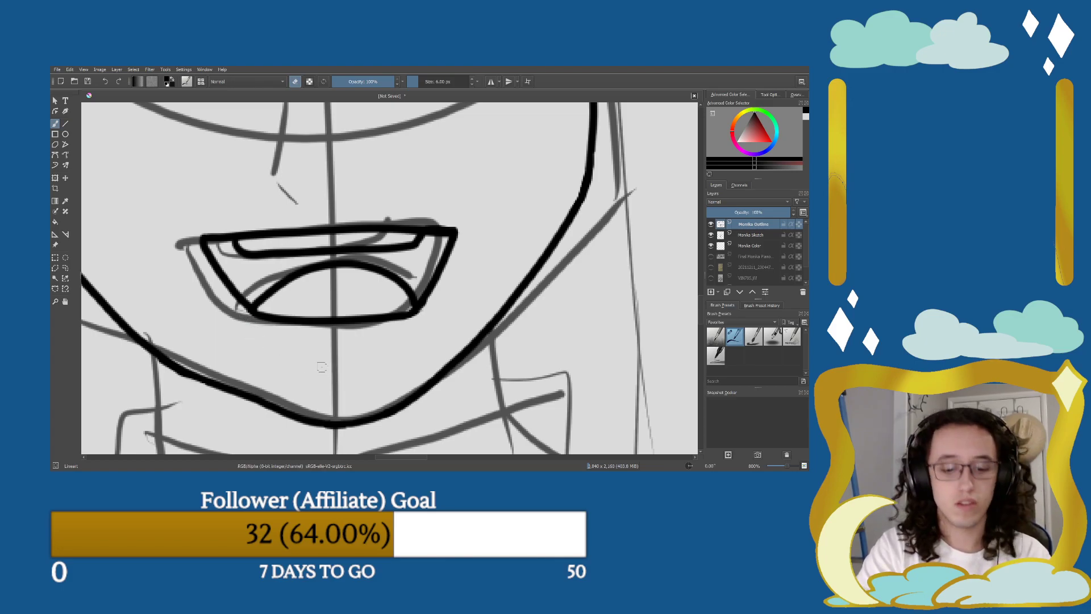
Draw a short angled nose line between the eyes and mouth, redrawing it once.
key("minus")
key("minus")
key("minus")
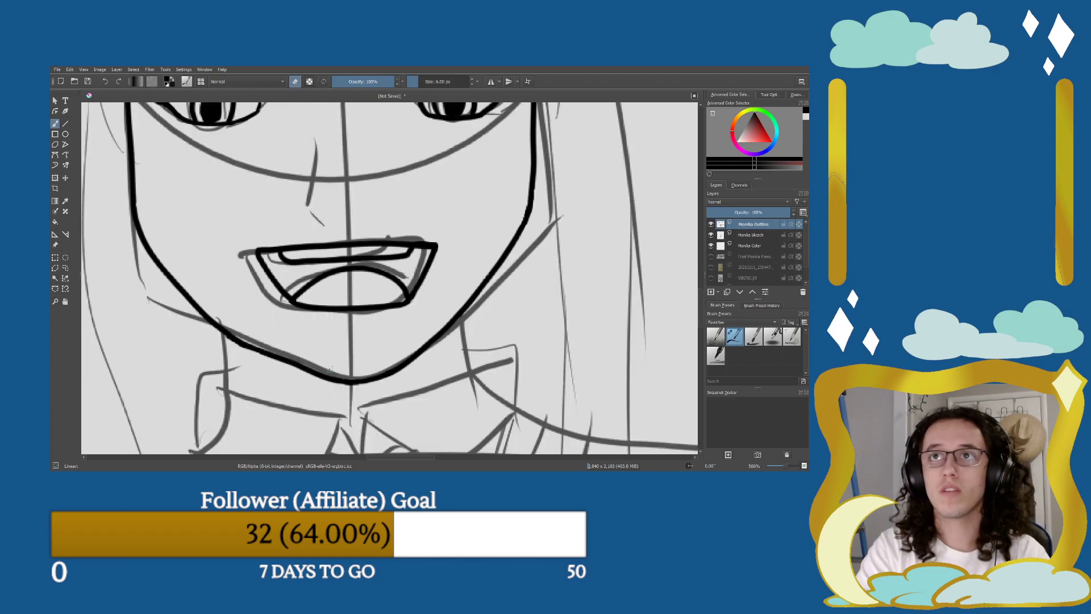
left_click_drag(351, 277, 354, 331)
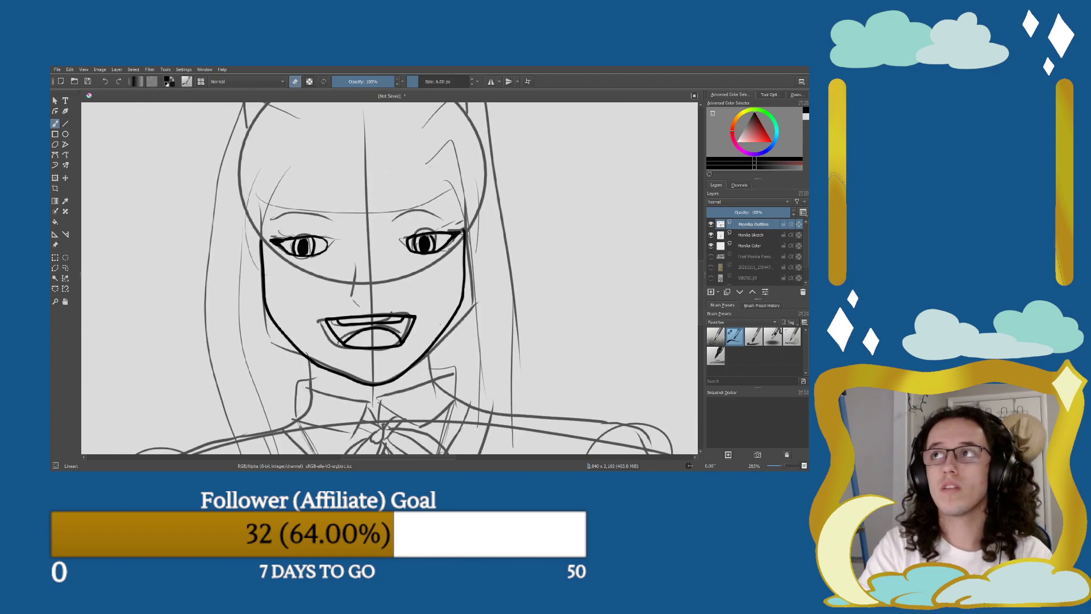
left_click(711, 235)
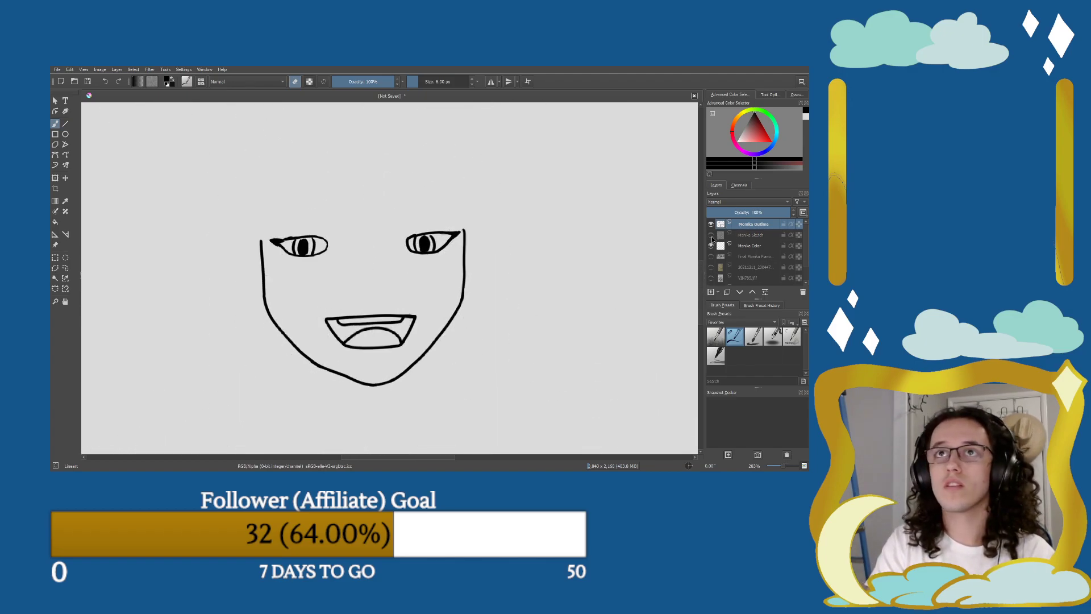
left_click(710, 235)
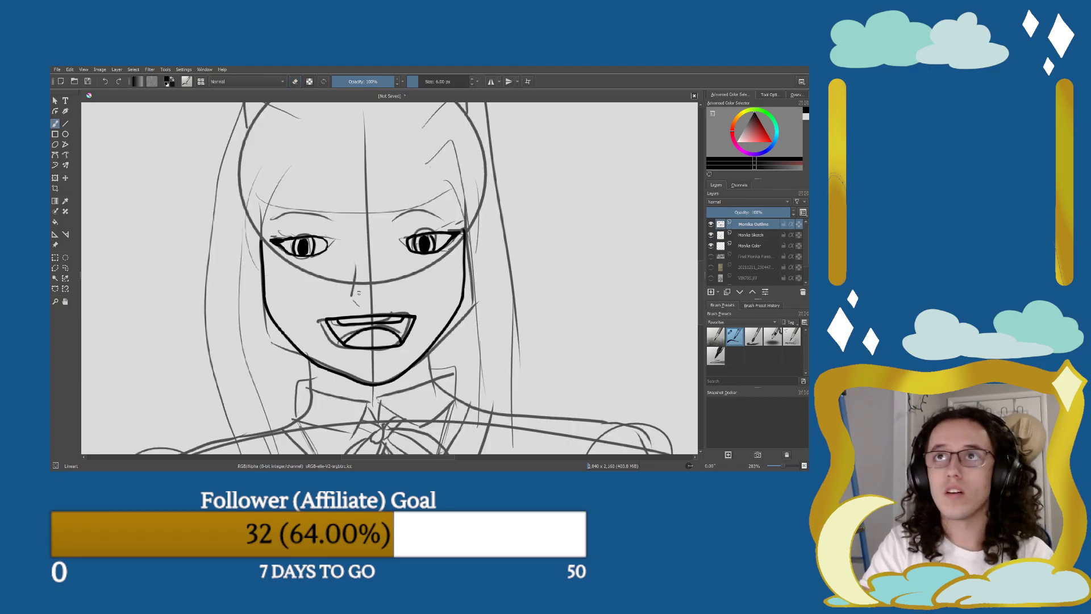
left_click_drag(359, 263, 353, 292)
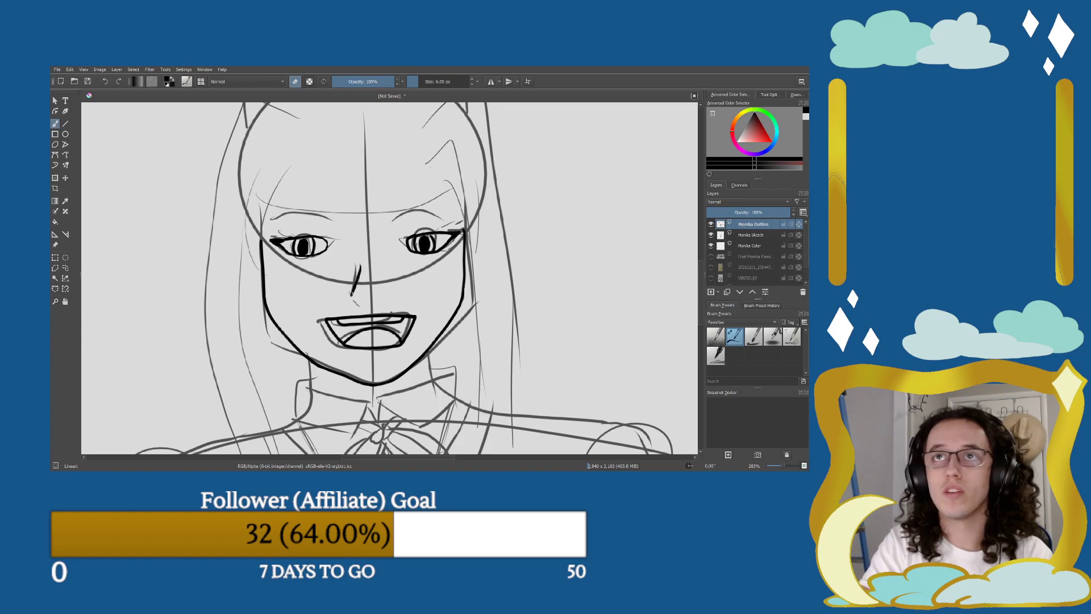
key("ctrl+z")
key("e")
left_click_drag(358, 262, 351, 295)
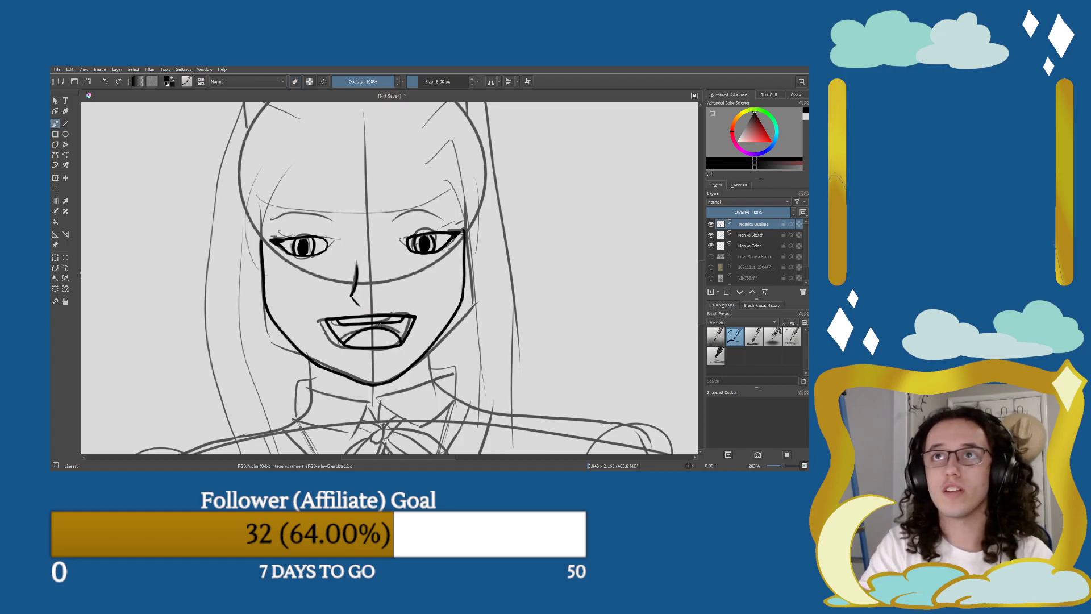
Toggle the sketch layer's visibility to check the inking, leaving the sketch hidden.
left_click(710, 235)
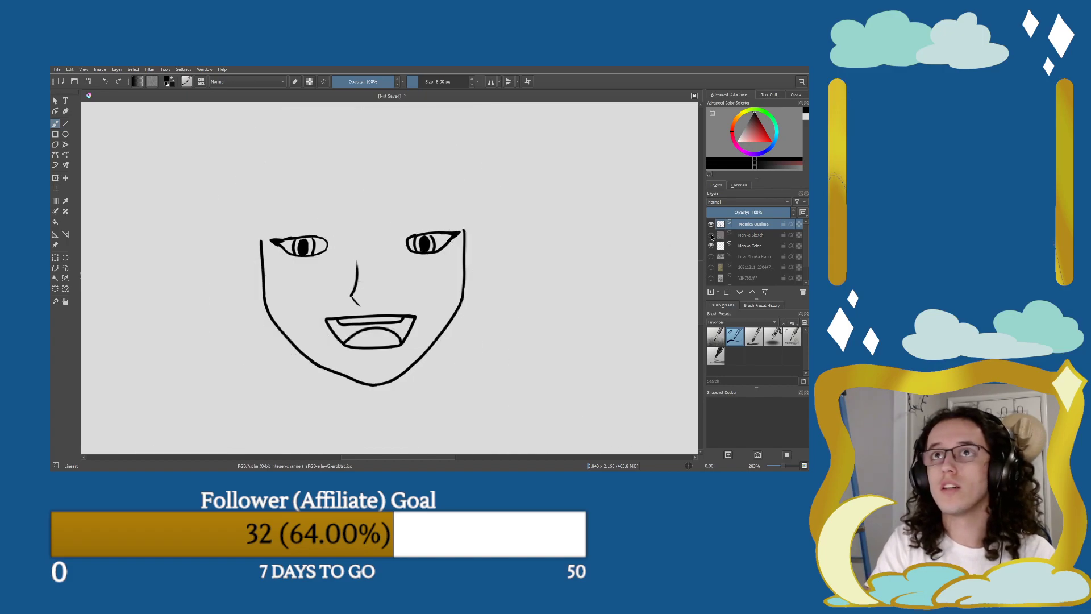
left_click(711, 236)
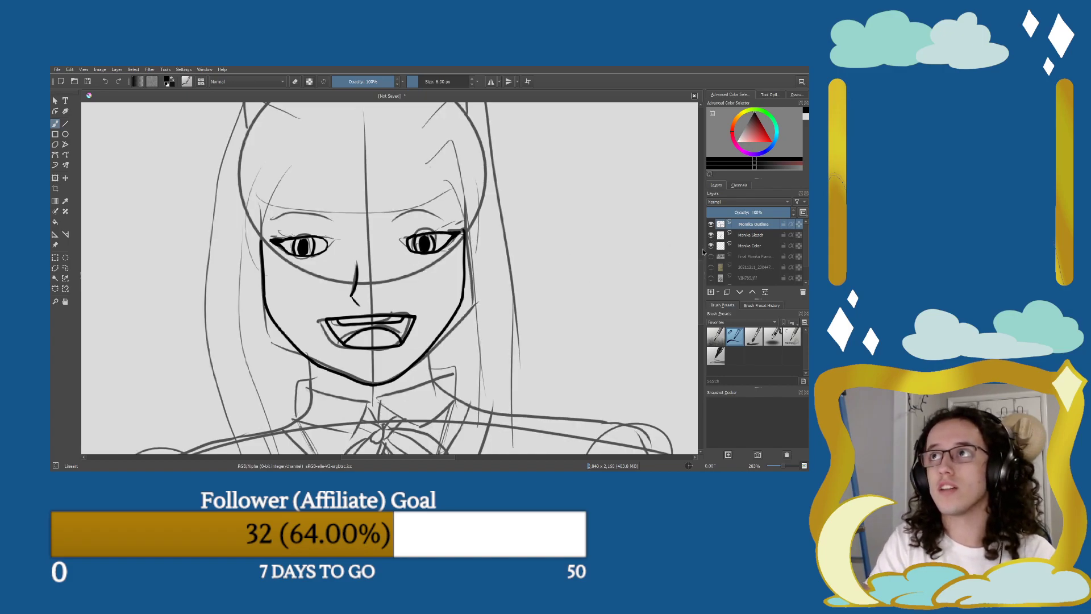
left_click(711, 235)
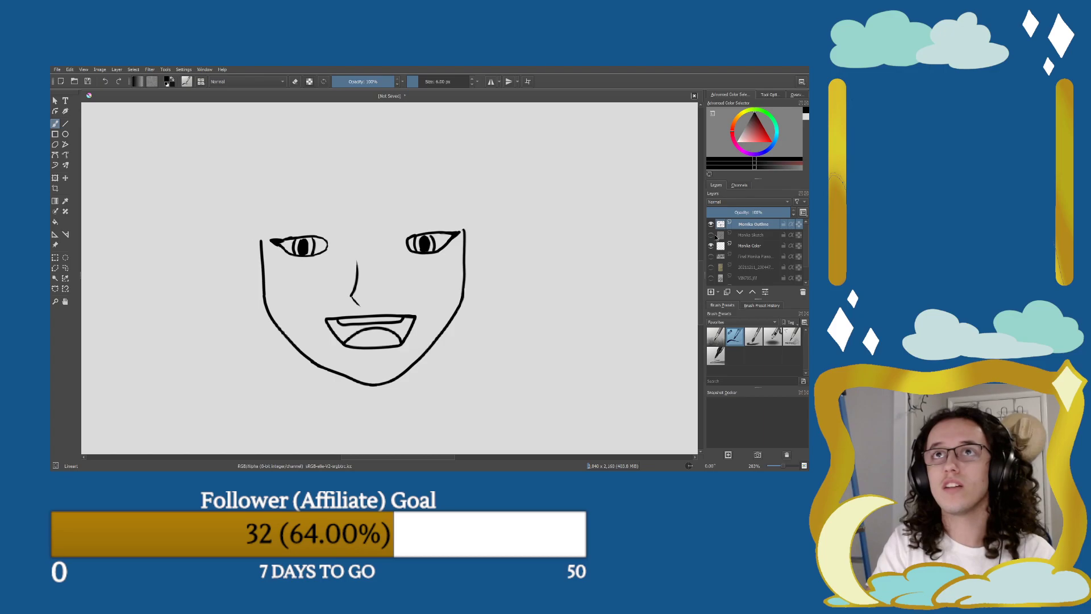
left_click(712, 235)
left_click(717, 237)
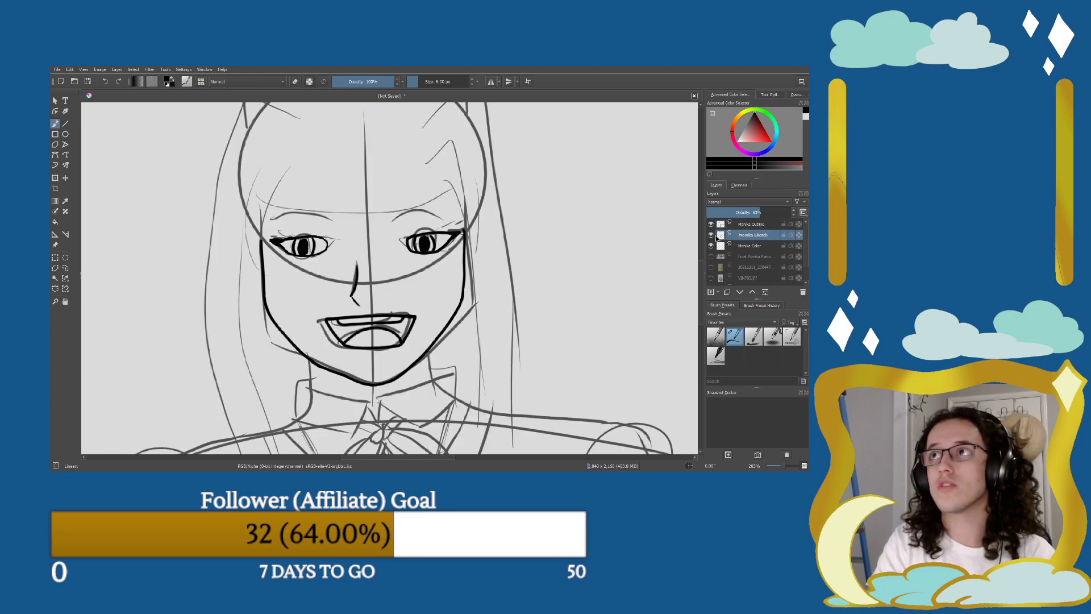
left_click(711, 235)
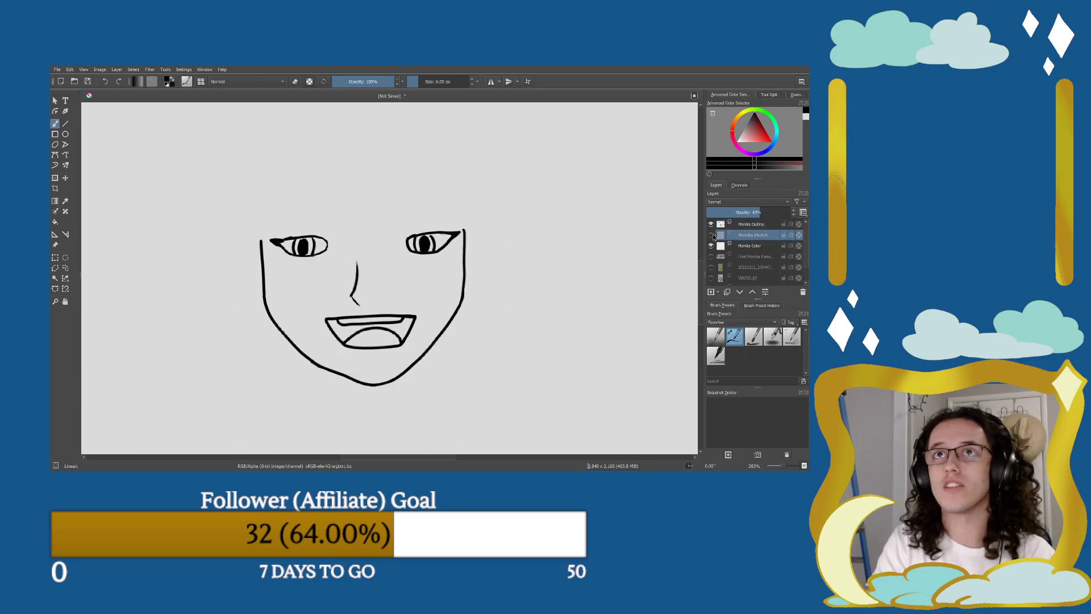
left_click(711, 234)
left_click(710, 235)
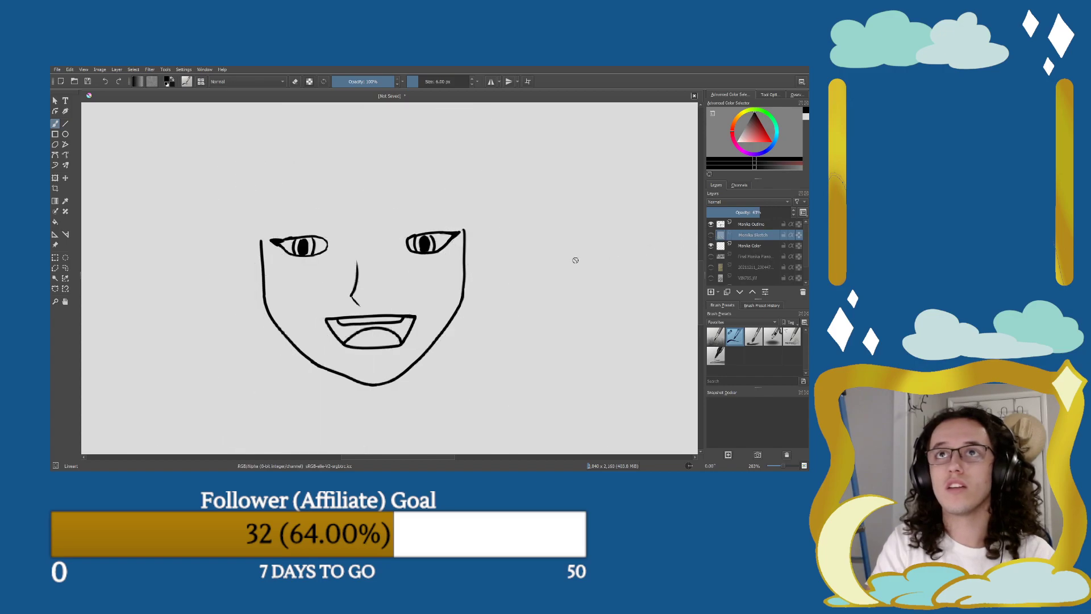
Zoom in on the right-hand eye and, on the outline layer, erase the iris line's upper tip.
scroll(392, 275, "up", 3)
left_click_drag(285, 251, 329, 307)
key("ctrl+plus")
key("ctrl+plus")
left_click_drag(558, 245, 304, 293)
scroll(385, 279, "up", 1)
key("e")
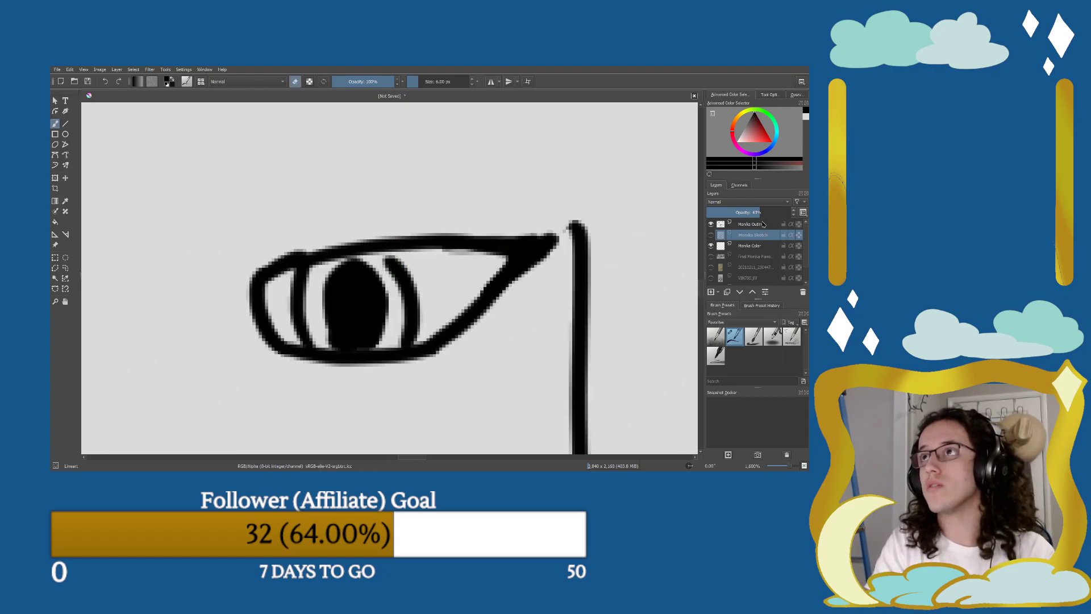
key("Page_Up")
mouse_move(392, 261)
left_mouse_down()
mouse_move(379, 255)
mouse_move(387, 260)
left_mouse_up()
key("e")
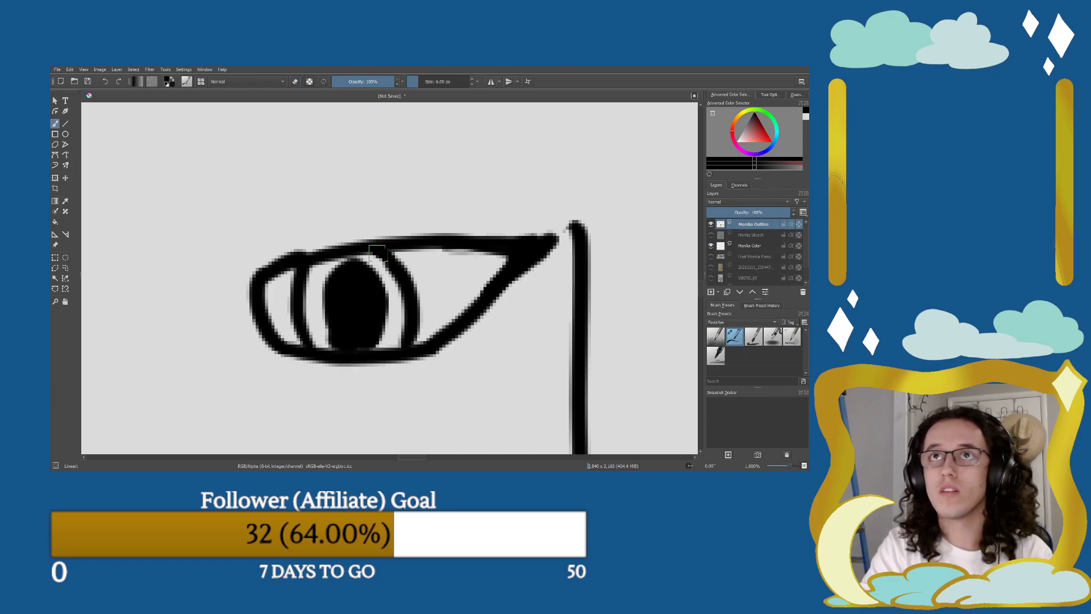
Erase the upper lid bump and the ragged lid underside, then zoom out to the whole face.
key("e")
left_click_drag(283, 248, 305, 243)
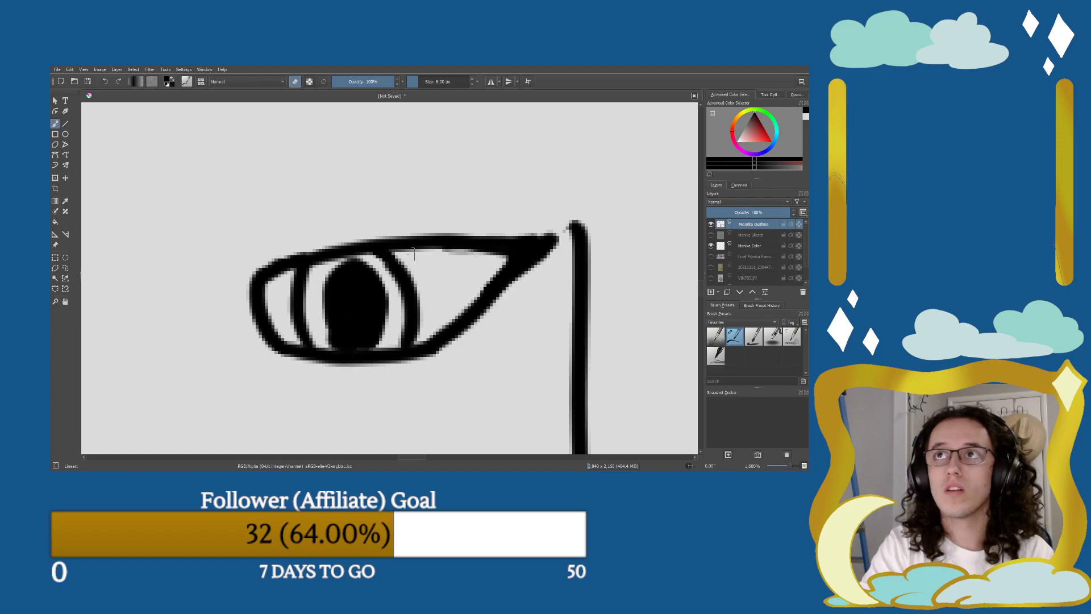
left_click_drag(449, 258, 483, 259)
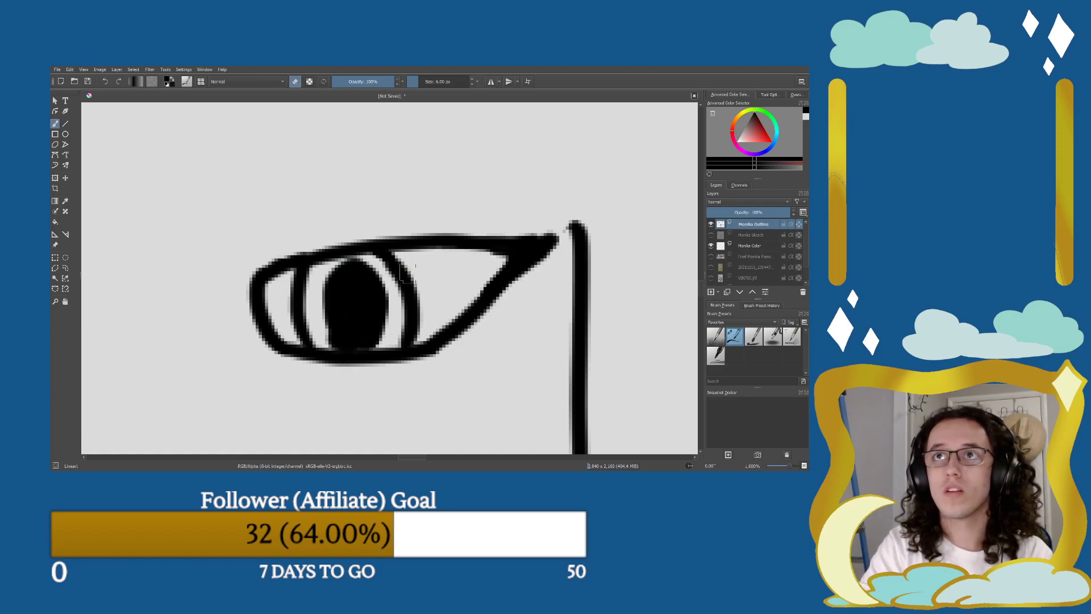
scroll(419, 279, "down", 6)
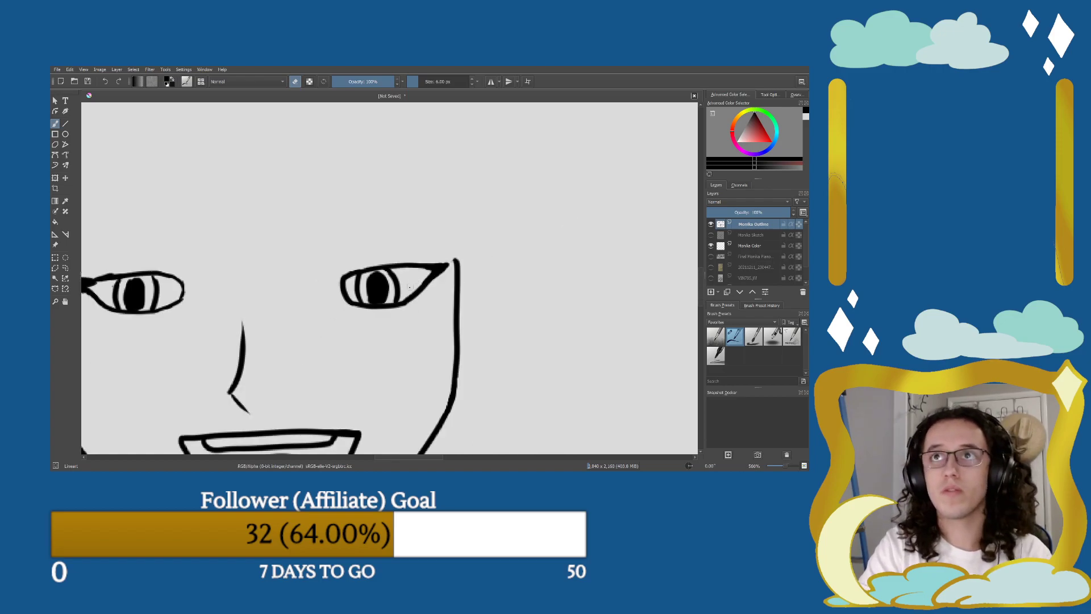
left_click_drag(239, 316, 326, 312)
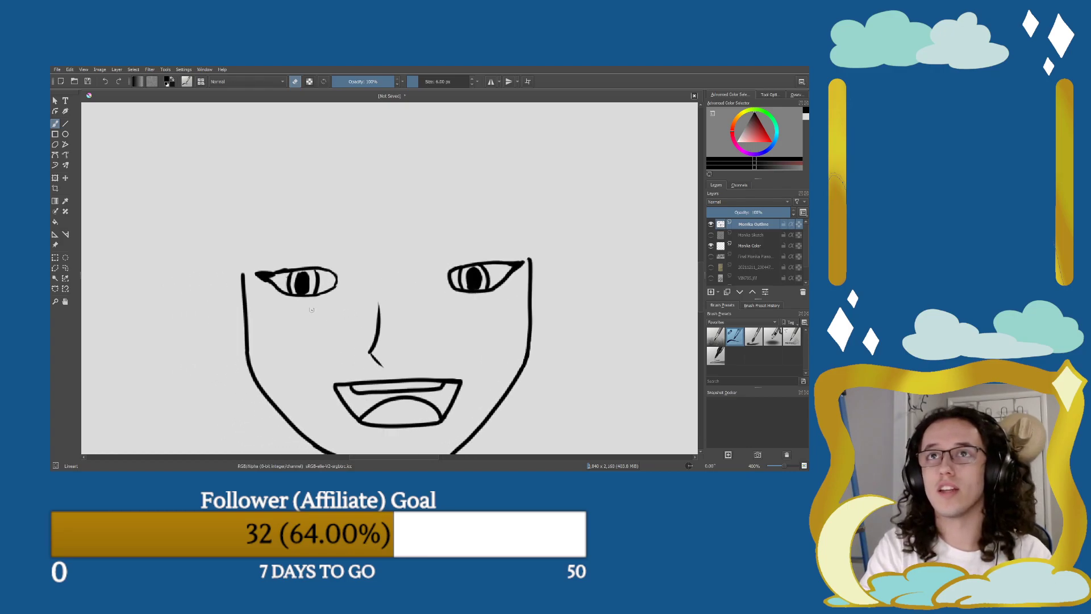
Freehand-select the right-hand eye and copy it onto a new layer with Ctrl+Alt+J.
left_click(65, 178)
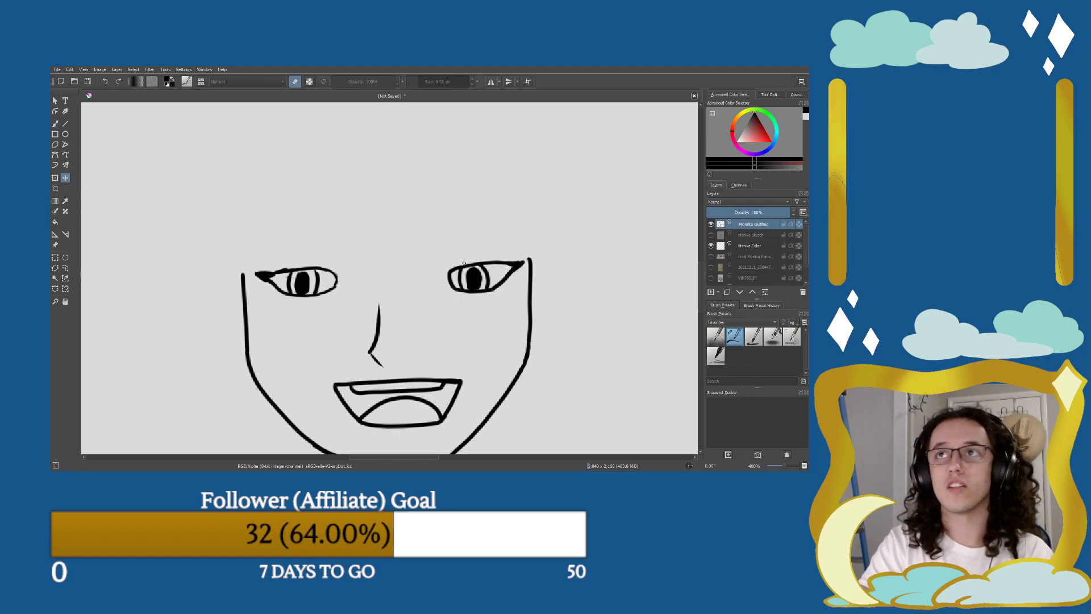
left_click(66, 269)
mouse_move(437, 290)
left_mouse_down()
mouse_move(486, 308)
mouse_move(517, 294)
left_mouse_up()
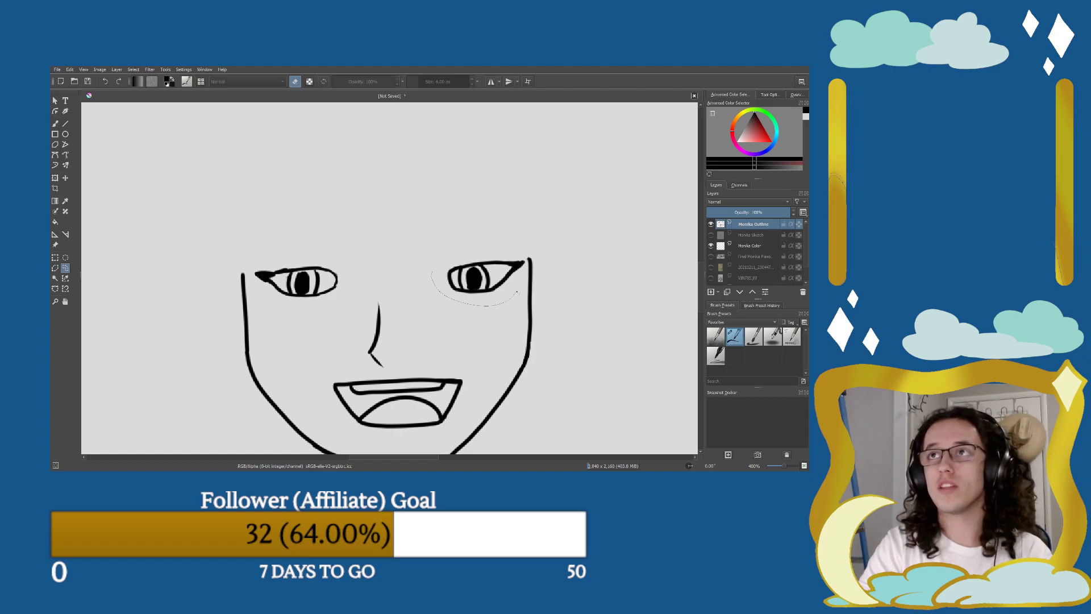
left_click_drag(475, 254, 419, 278)
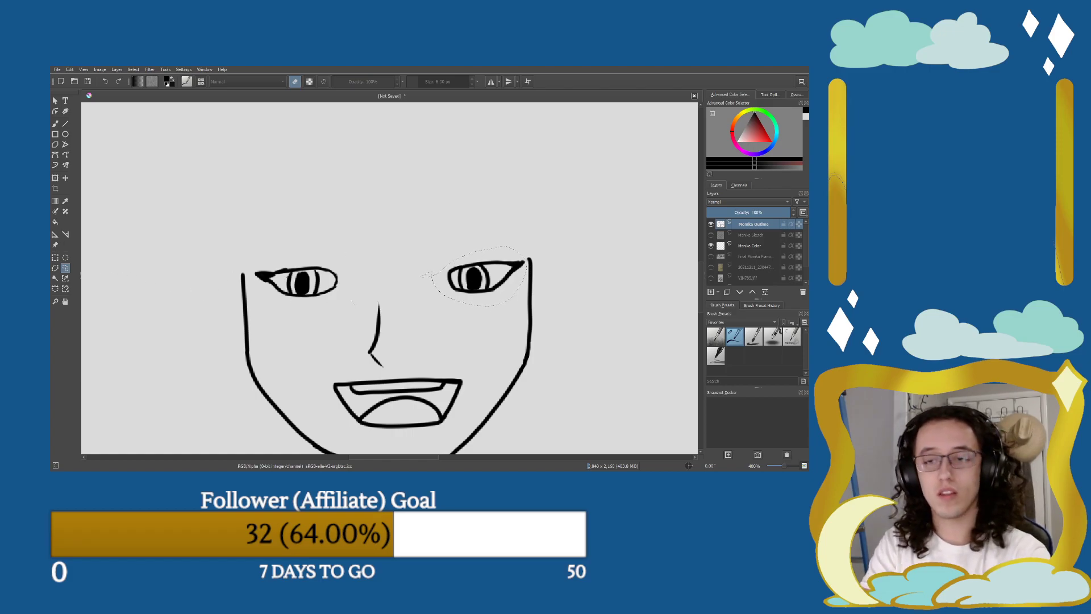
key("ctrl+alt+j")
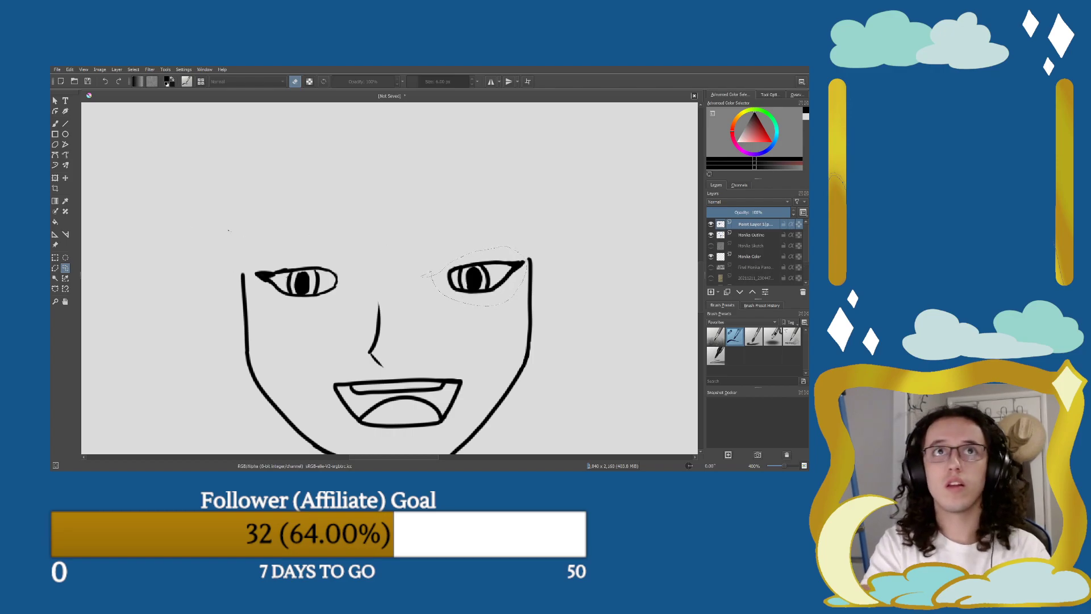
Move the copied eye up onto the forehead above the face.
left_click(64, 178)
left_click_drag(511, 277, 391, 240)
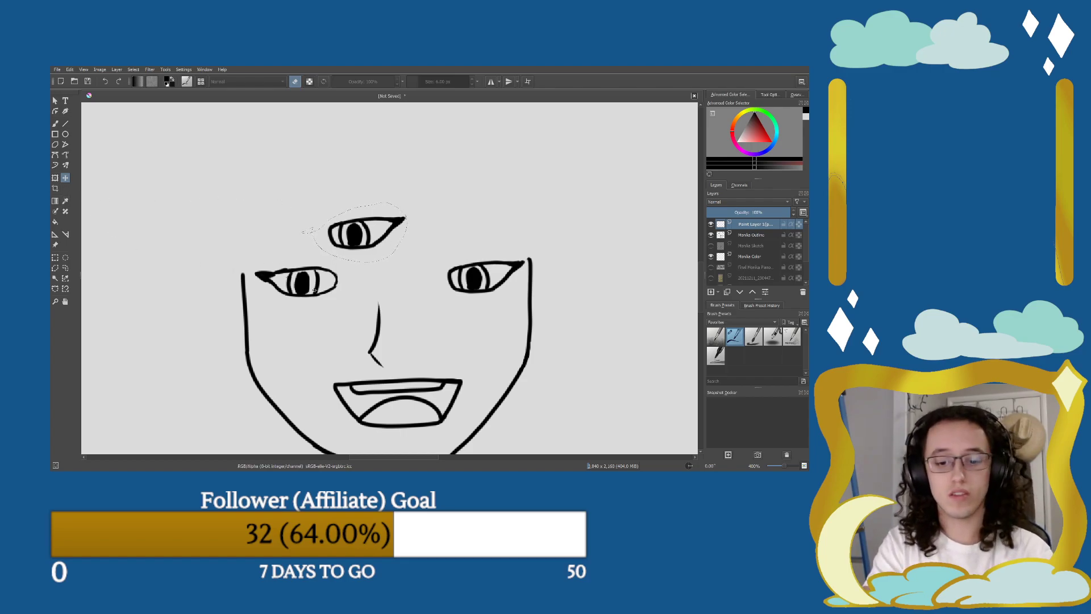
right_click(353, 240)
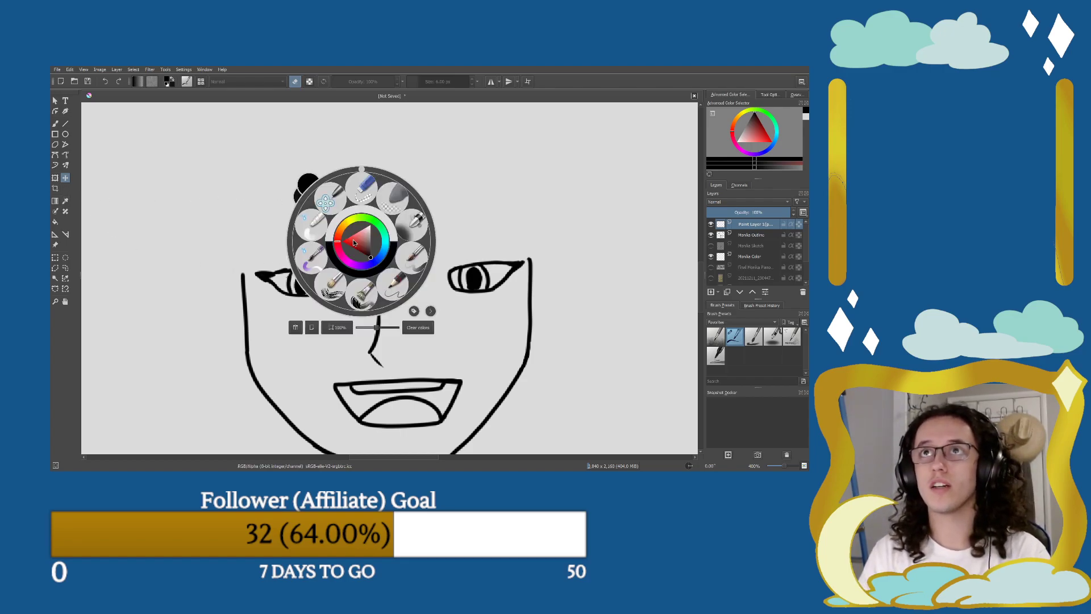
left_click(232, 216)
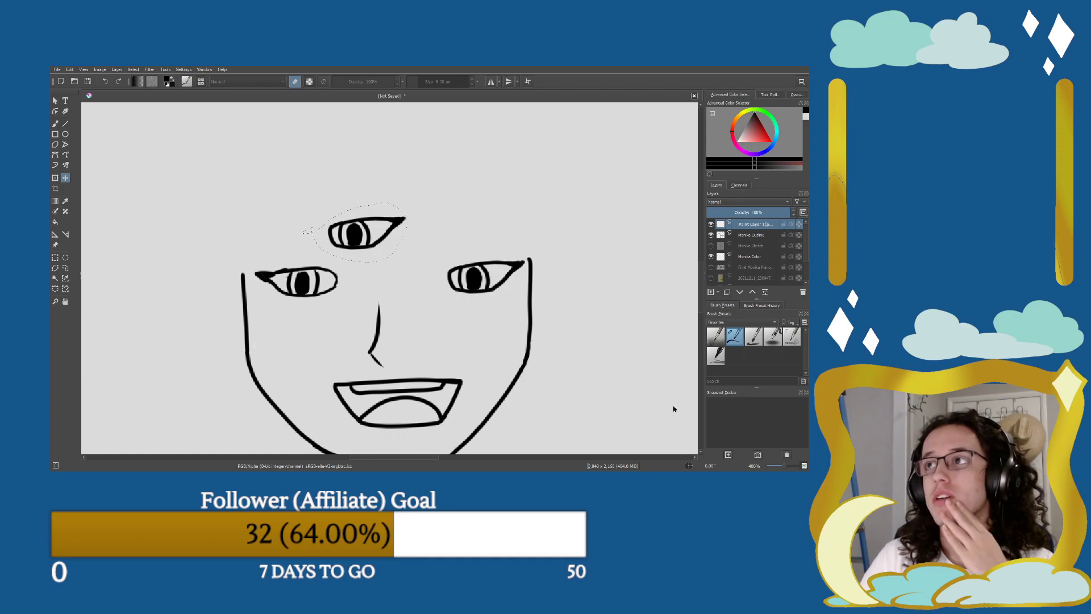
scroll(569, 384, "down", 1)
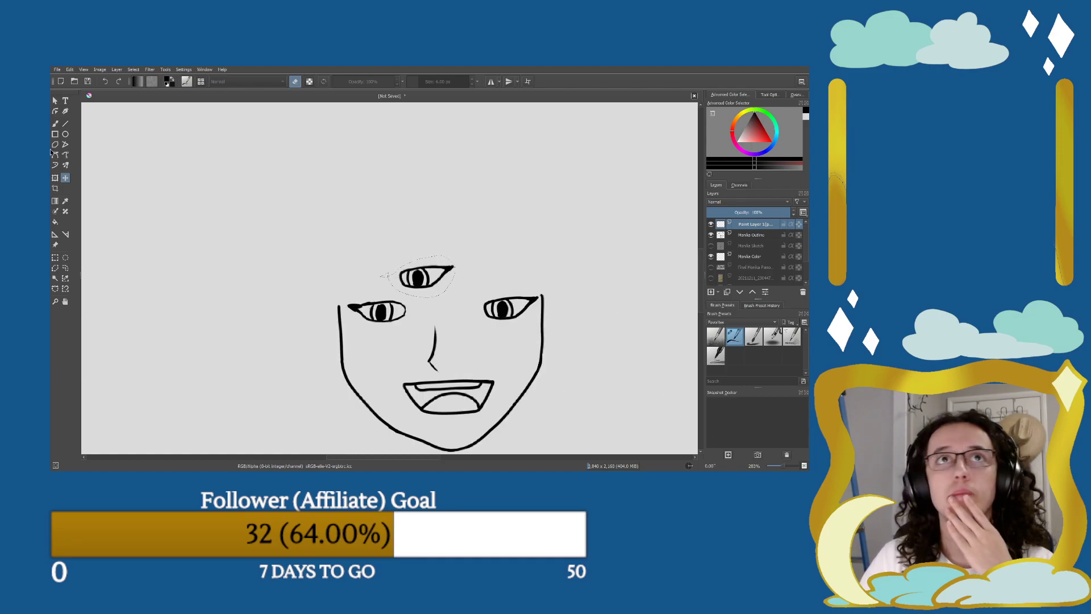
Flip the copied eye horizontally, place it over the face's left eye and apply the transform.
left_click(56, 176)
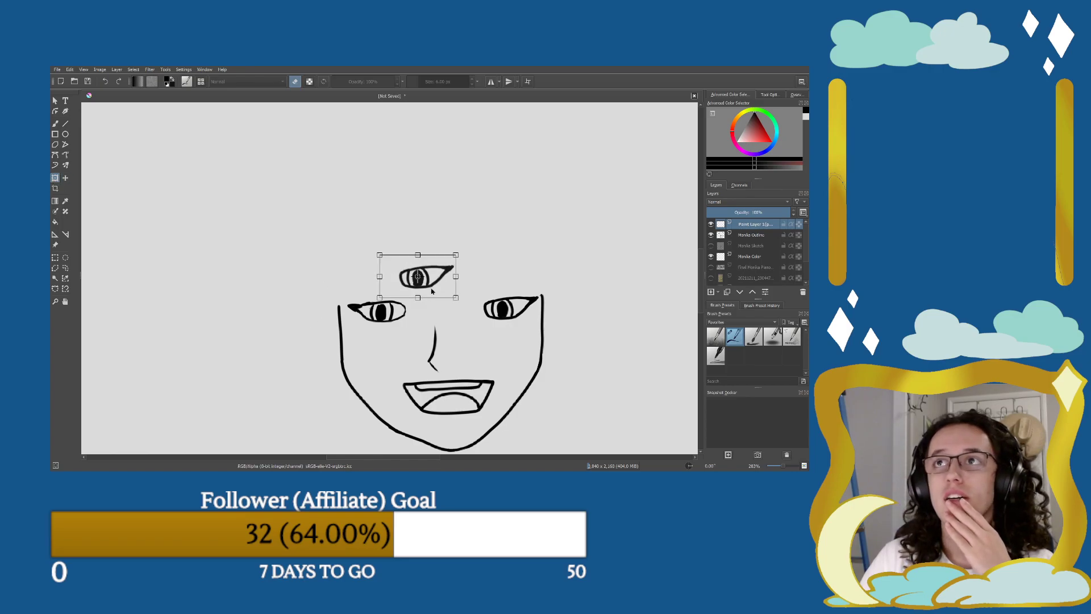
left_click(465, 348)
left_click_drag(436, 290, 402, 319)
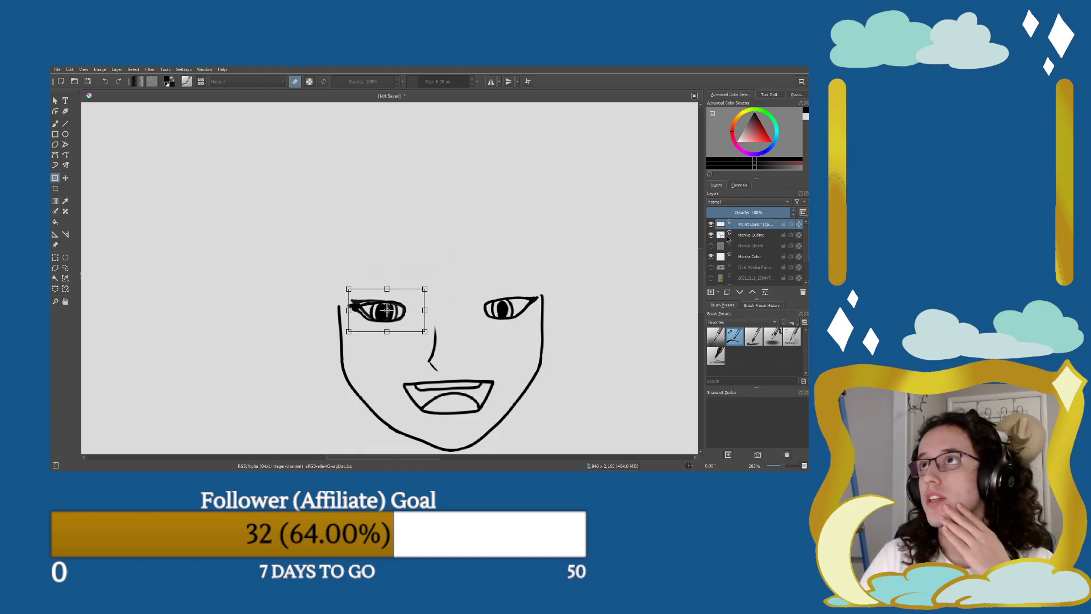
left_click(748, 236)
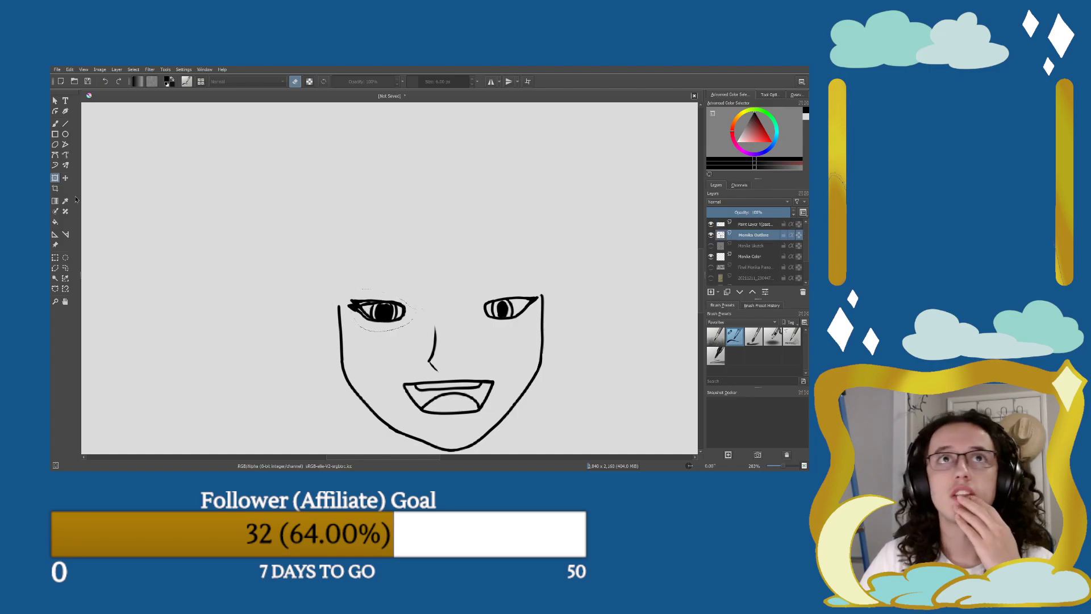
Erase the old left-eye linework on the outline and the copied left eye on its layer.
left_click(55, 123)
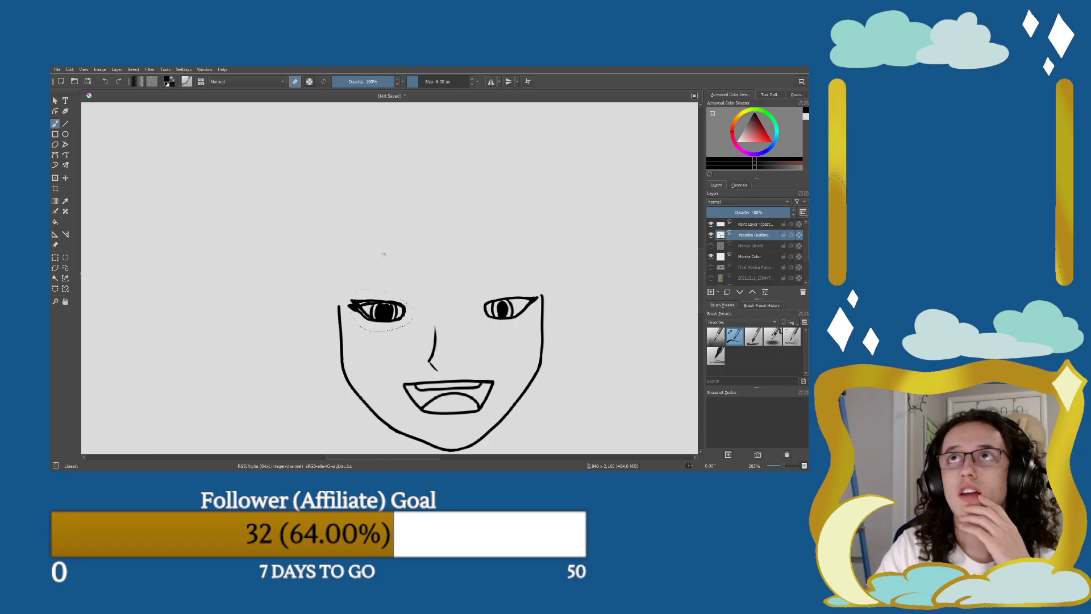
mouse_move(366, 342)
left_mouse_down("shift")
mouse_move(424, 341)
mouse_move(382, 305)
mouse_move(350, 298)
mouse_move(357, 313)
left_mouse_up("shift")
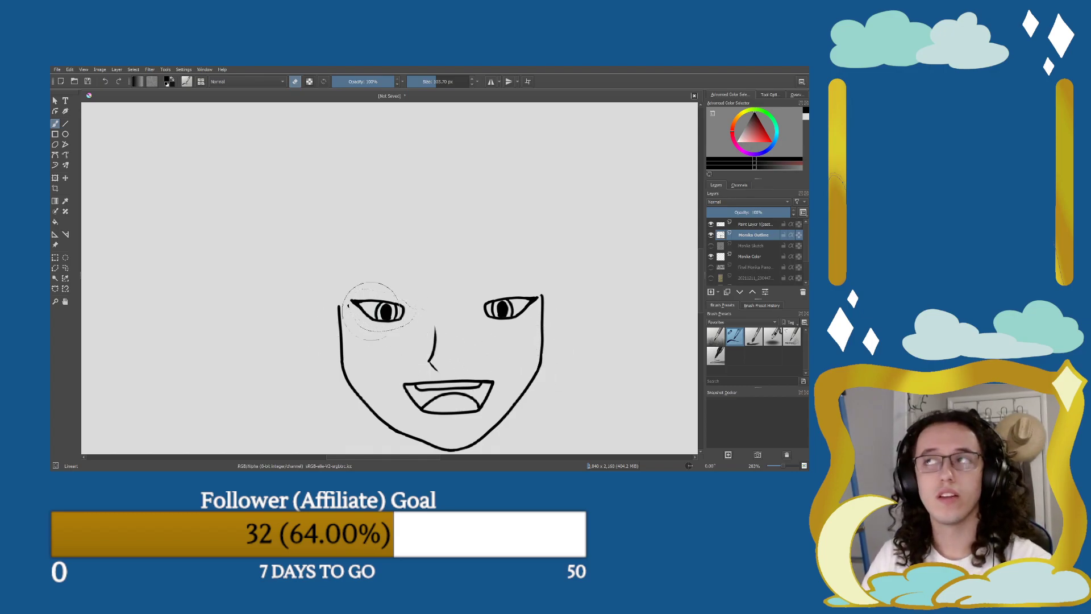
left_click(757, 225)
left_click_drag(426, 305, 370, 302)
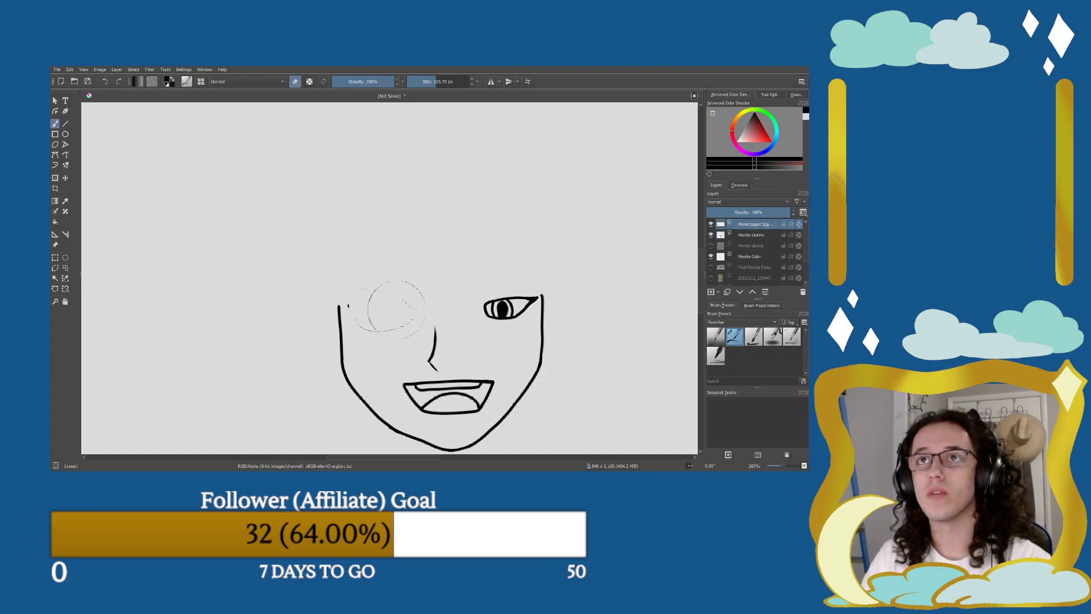
Return to the outline layer, clear the left-eye selection and reselect the brush.
left_click(756, 236)
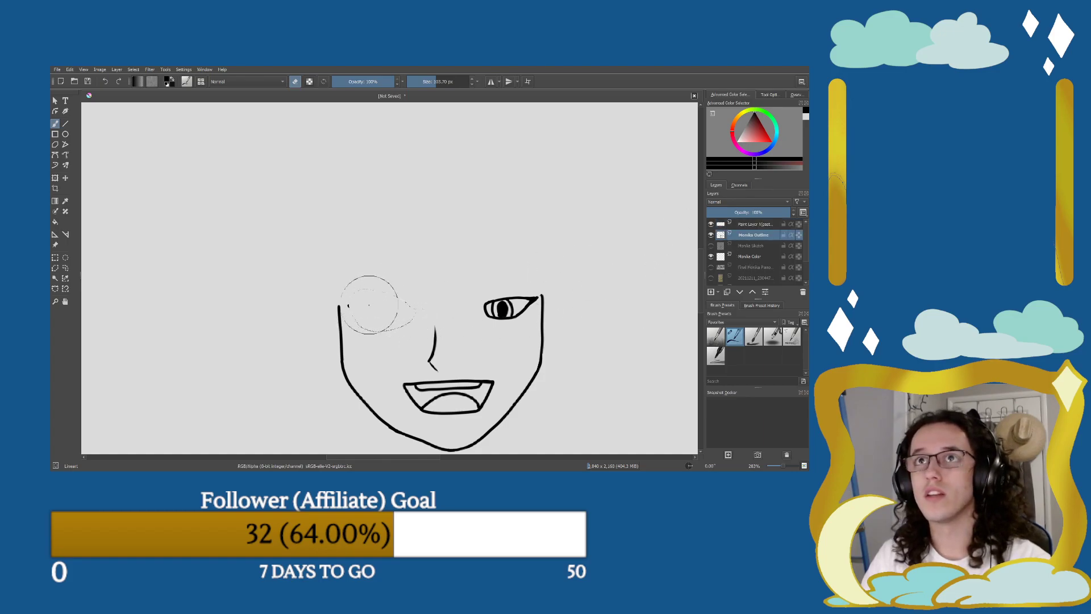
left_click(65, 267)
left_click(194, 283)
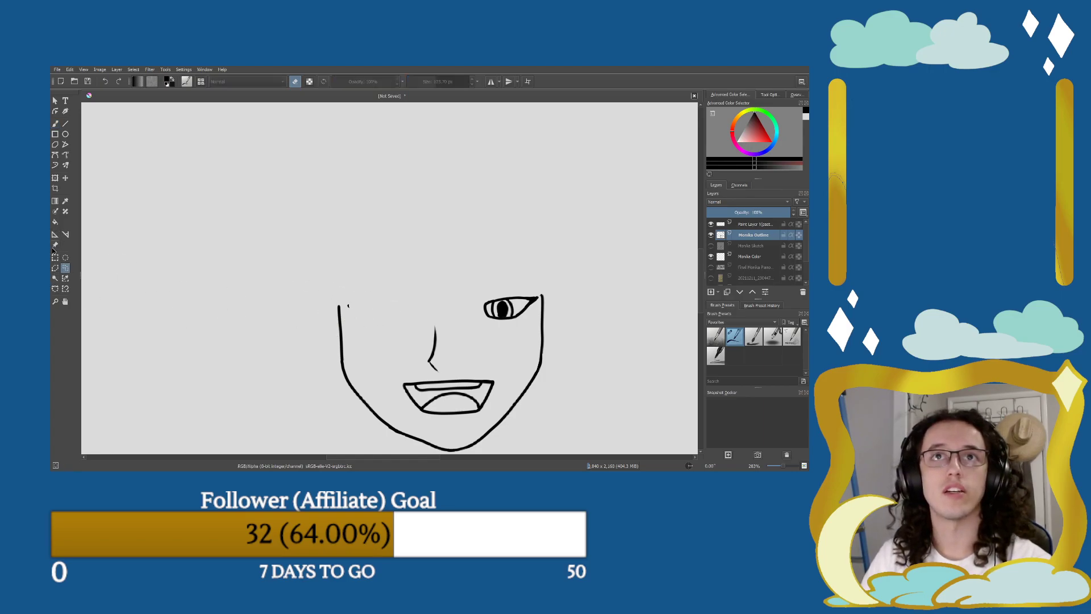
left_click(55, 123)
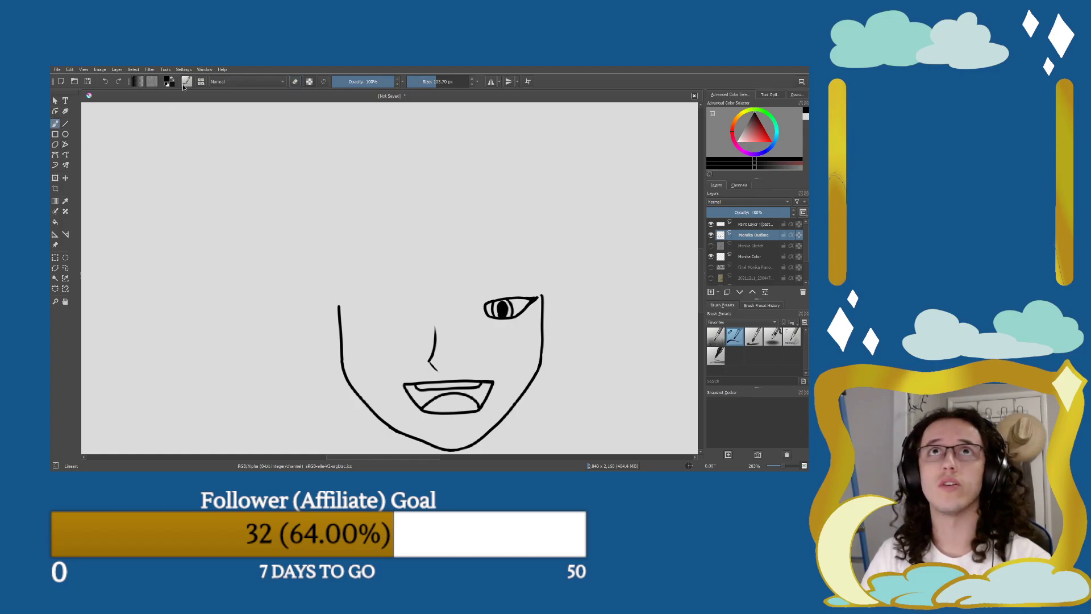
Shrink the brush to 6 px and zoom in on the eye.
left_click(396, 151)
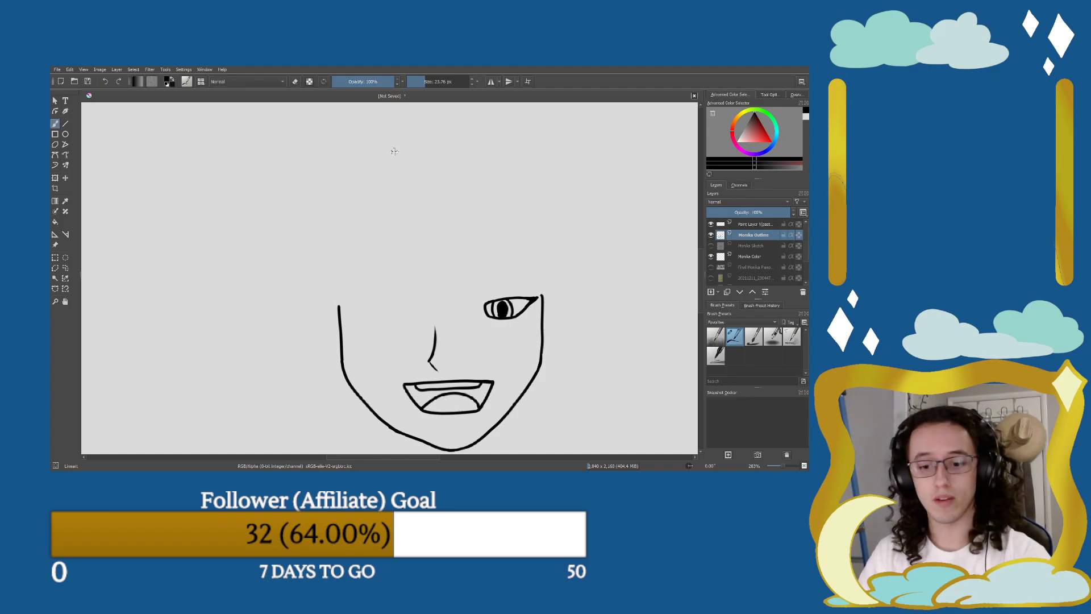
left_click_drag(393, 151, 392, 151)
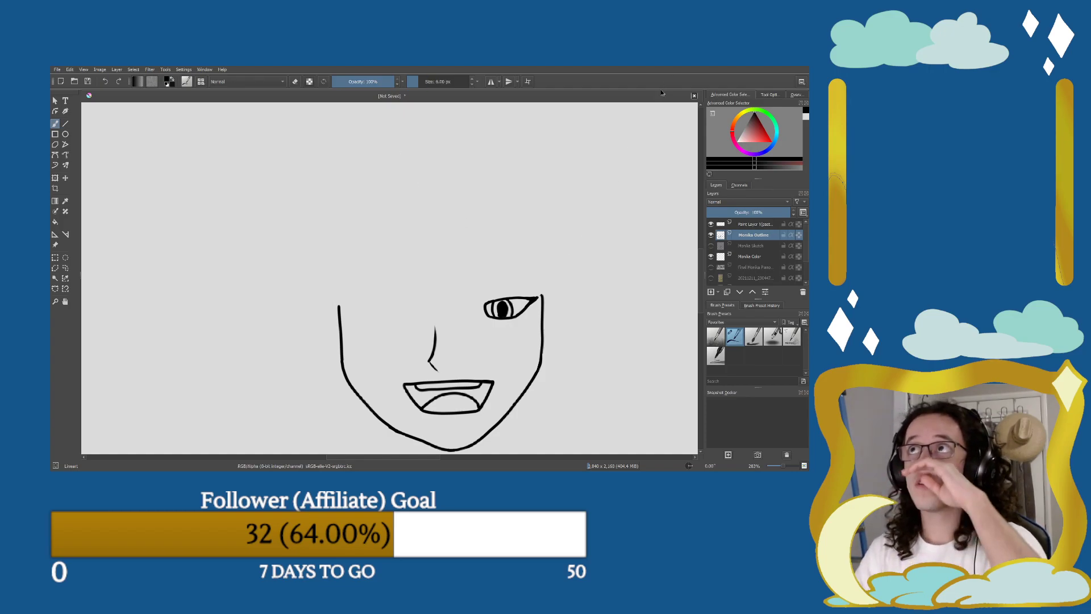
scroll(520, 313, "up", 6)
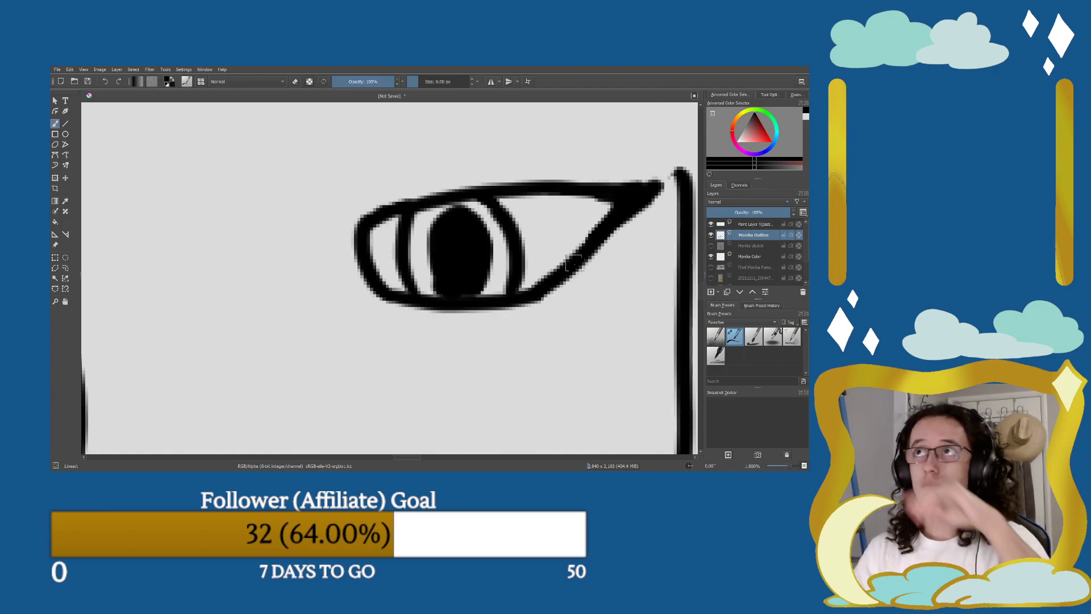
scroll(574, 263, "down", 2)
scroll(625, 222, "up", 4)
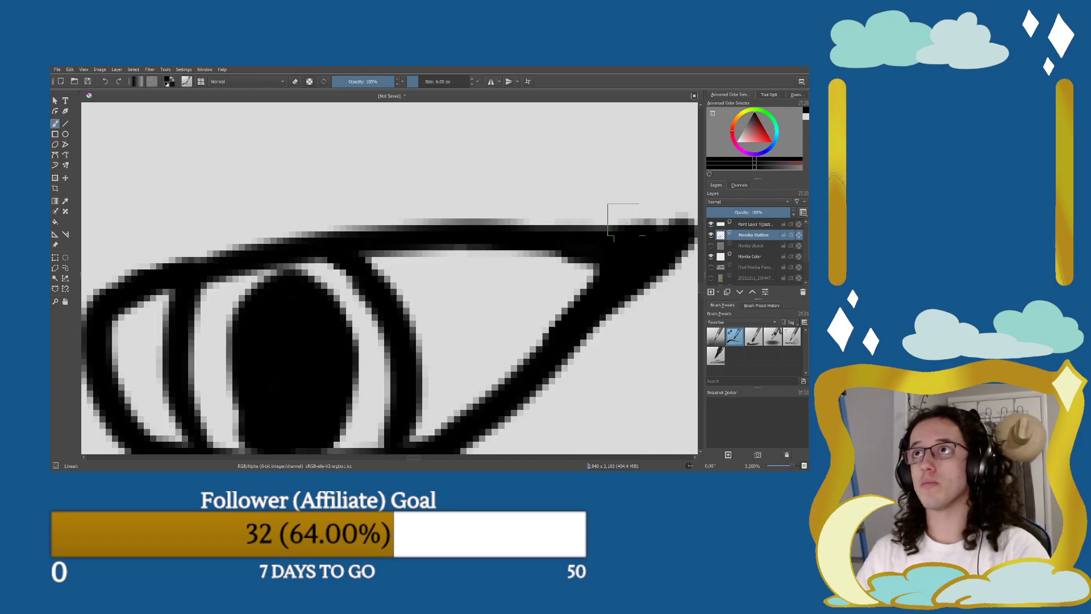
scroll(624, 221, "down", 7)
scroll(636, 248, "up", 5)
Fill the eye's outer corner, thicken the upper lid and darken the pupil's left edges.
left_click(635, 248)
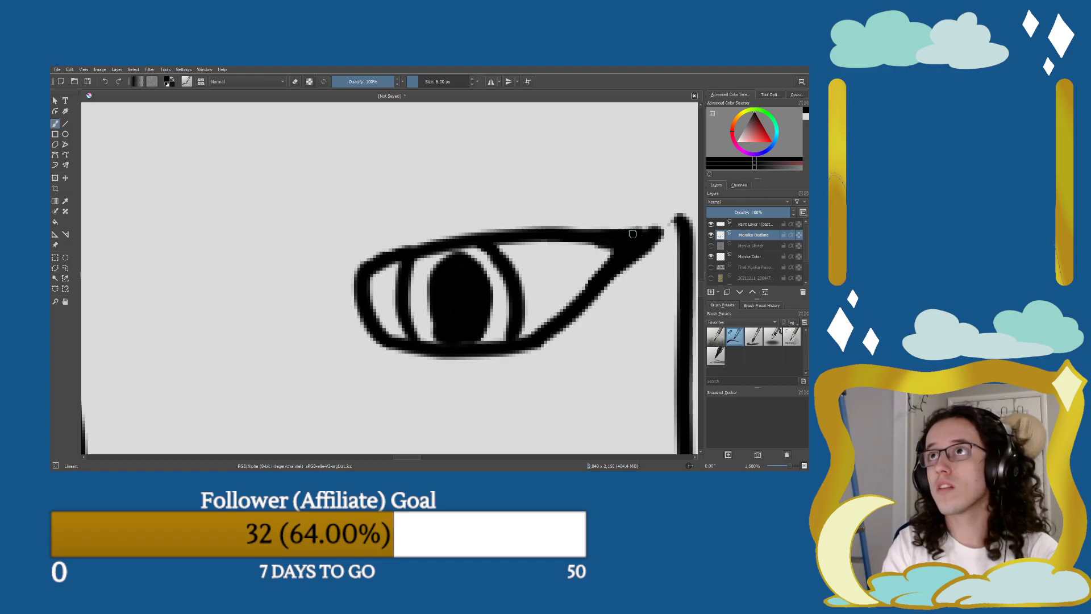
left_click_drag(628, 234, 648, 231)
mouse_move(561, 232)
left_mouse_down()
mouse_move(646, 237)
mouse_move(660, 226)
mouse_move(654, 235)
left_mouse_up()
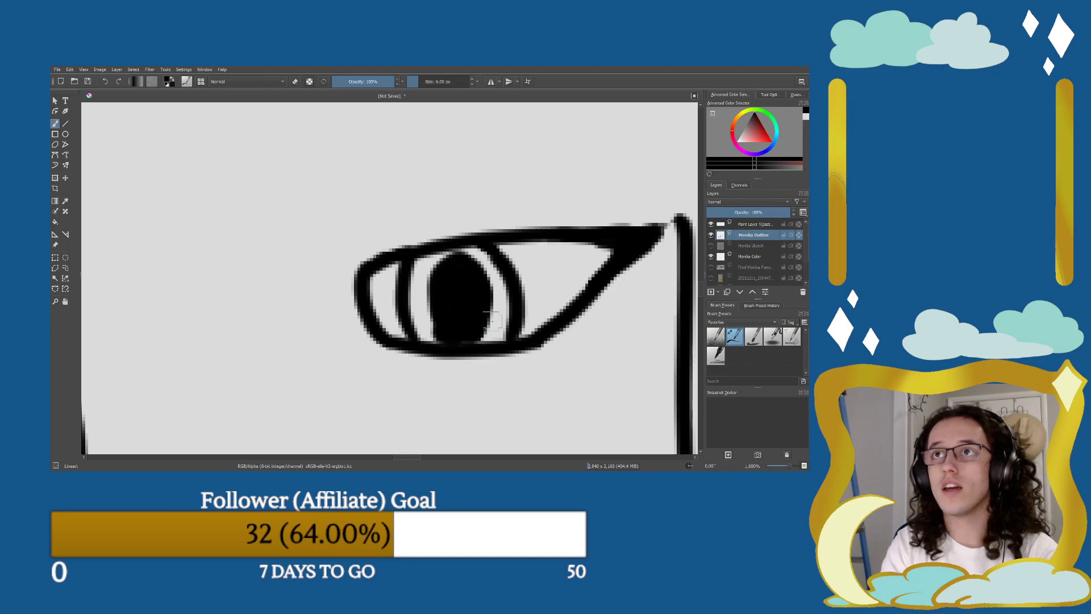
left_click_drag(440, 334, 437, 297)
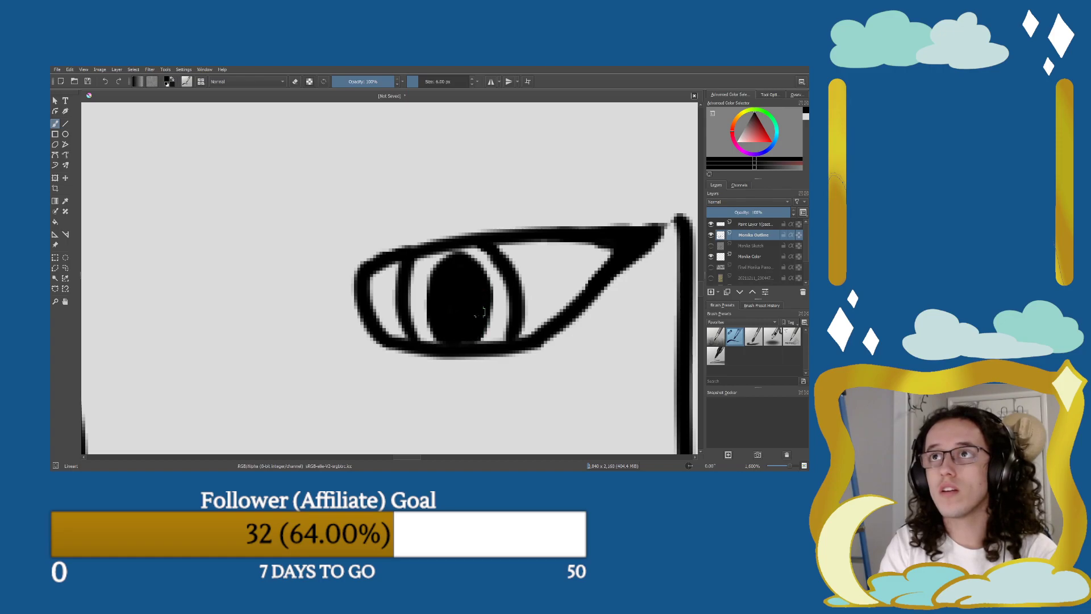
left_click_drag(433, 307, 435, 295)
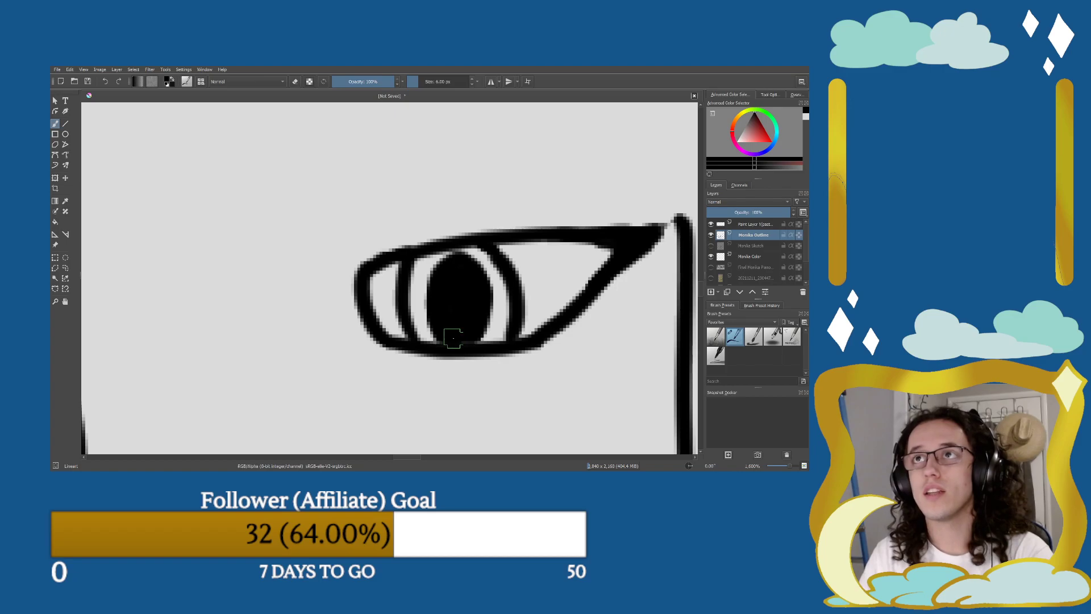
scroll(441, 332, "down", 6)
scroll(375, 392, "up", 2)
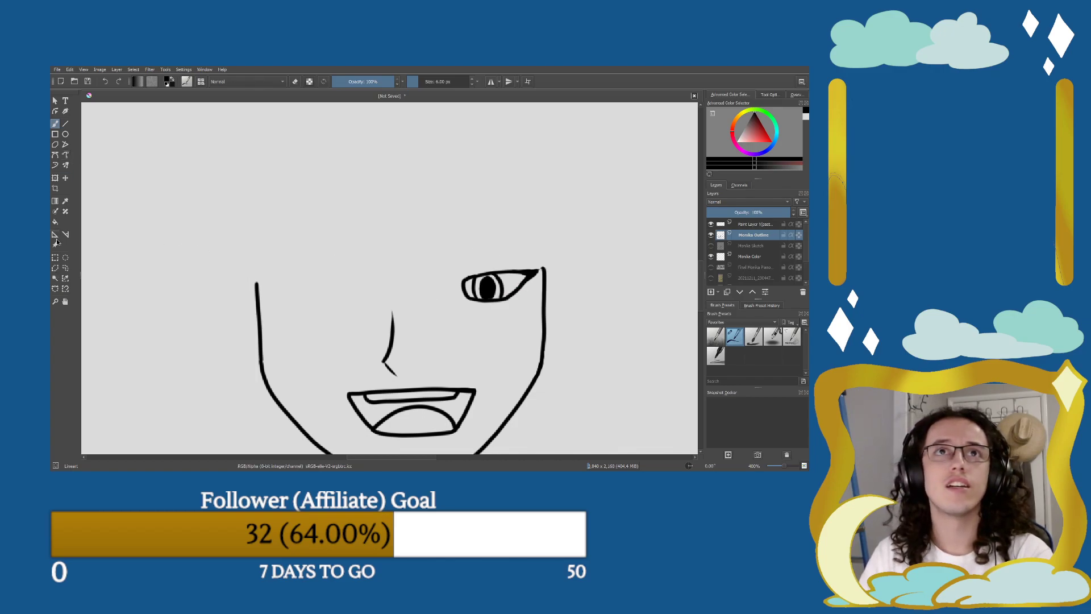
Lasso a loose freehand selection around the whole right eye, zooming to fit it.
left_click(65, 267)
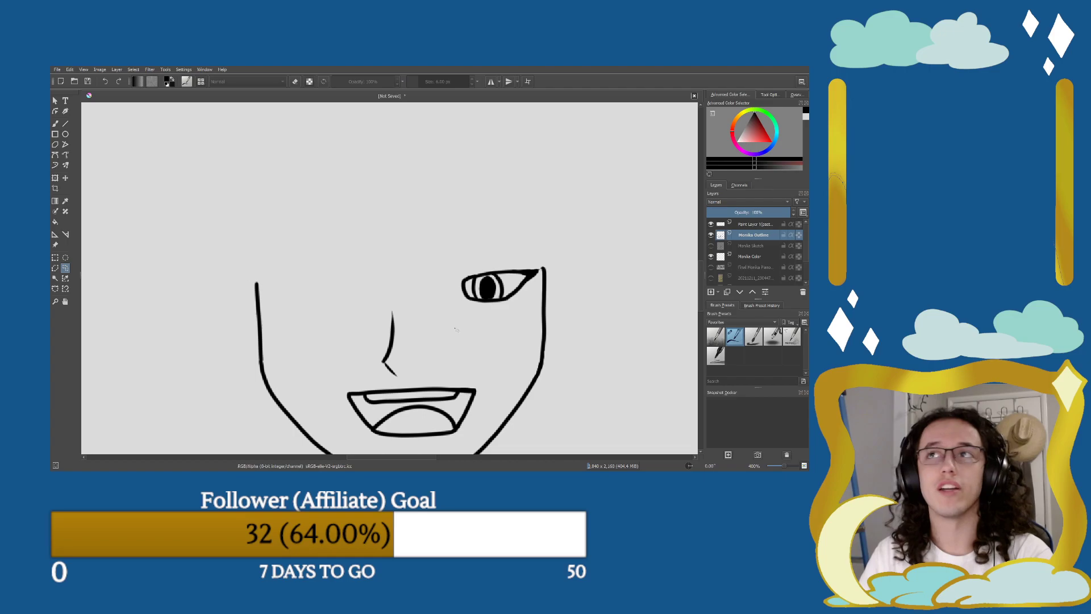
mouse_move(453, 295)
left_mouse_down()
mouse_move(503, 337)
mouse_move(528, 316)
left_mouse_up()
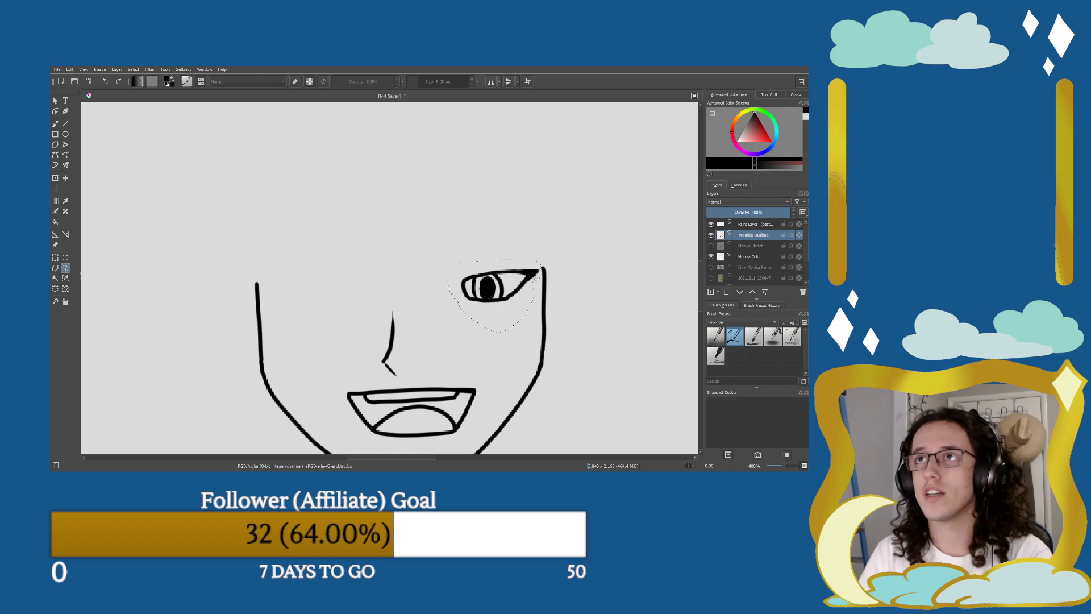
scroll(537, 273, "up", 10)
mouse_move(530, 243)
left_mouse_down()
mouse_move(514, 191)
mouse_move(518, 276)
left_mouse_up()
scroll(520, 290, "down", 1)
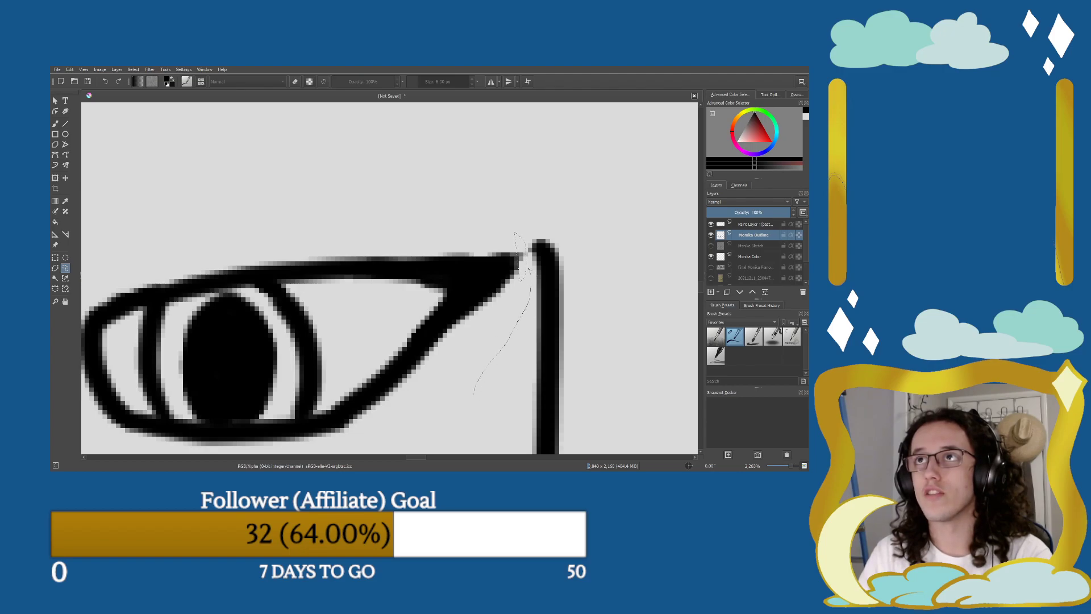
mouse_move(517, 233)
left_mouse_down()
mouse_move(389, 204)
mouse_move(212, 210)
left_mouse_up()
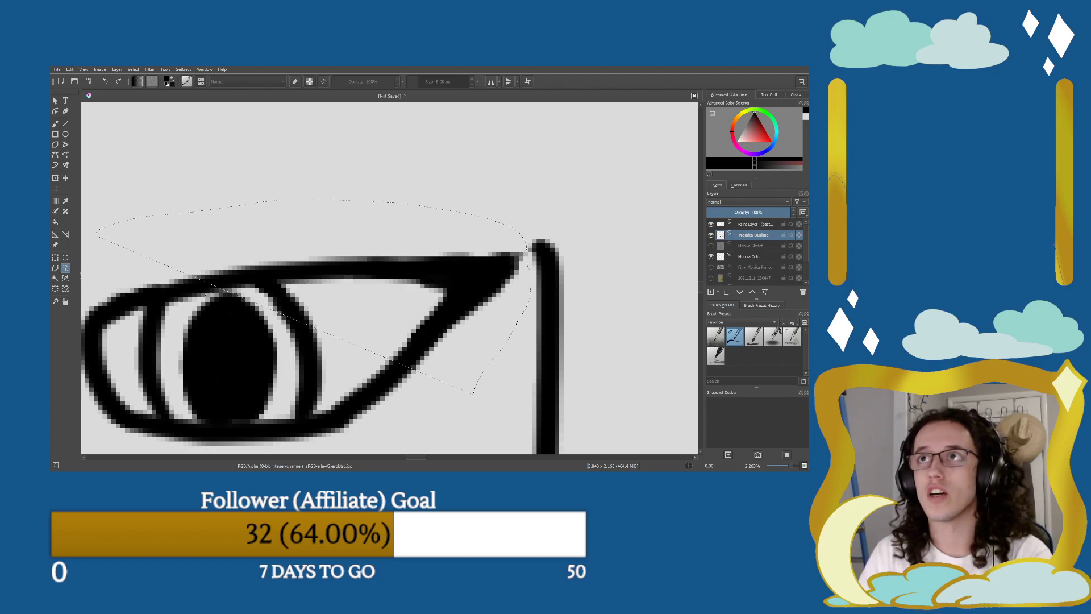
scroll(334, 368, "down", 1)
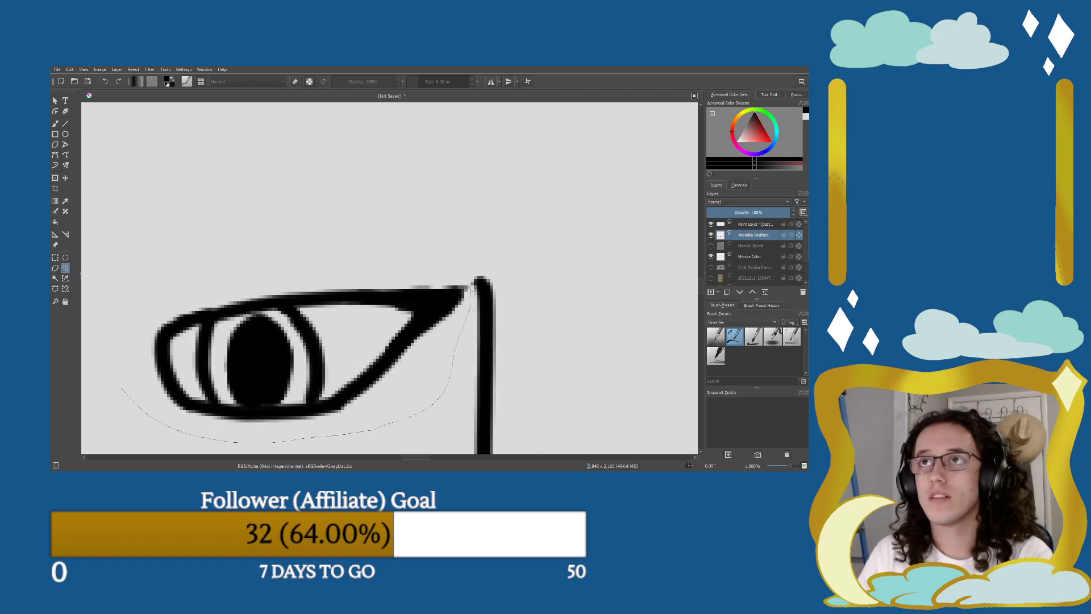
mouse_move(452, 278)
left_mouse_down()
mouse_move(242, 277)
mouse_move(162, 297)
mouse_move(125, 349)
mouse_move(131, 408)
left_mouse_up()
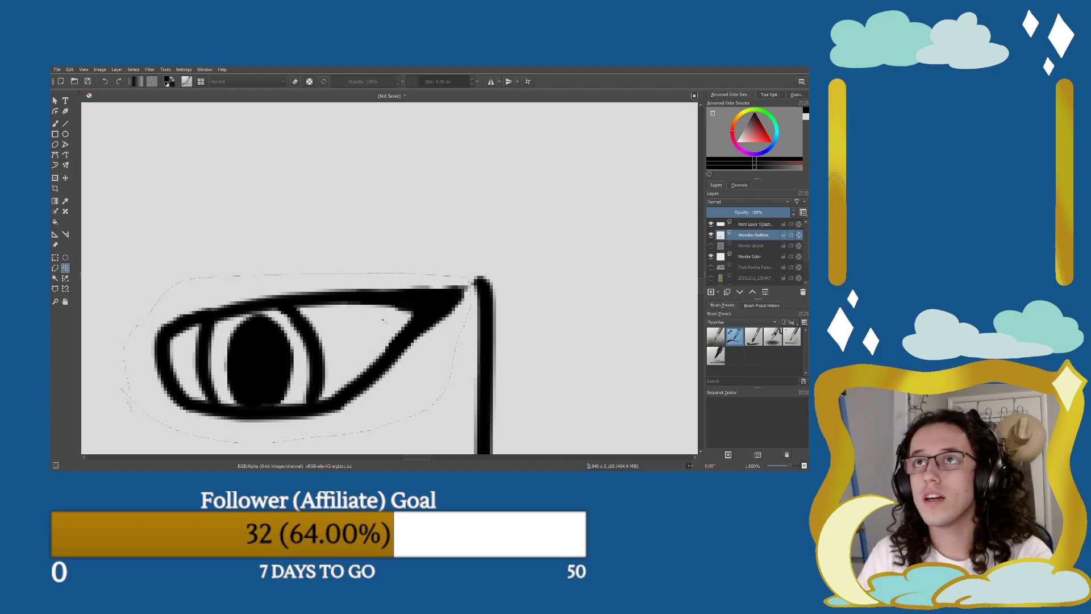
scroll(363, 334, "down", 7)
scroll(256, 404, "up", 3)
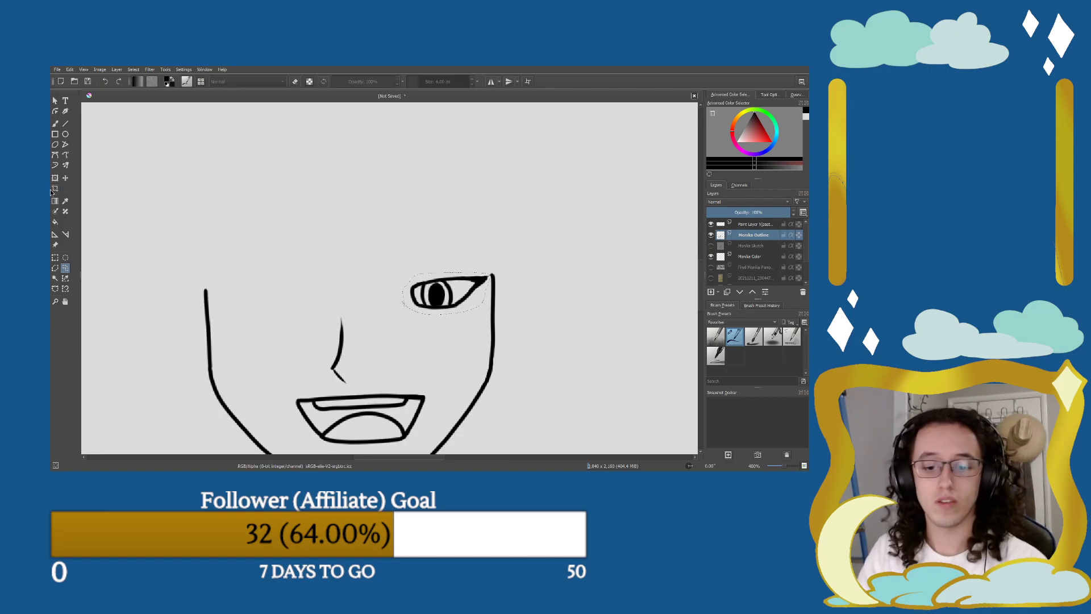
Paste the eye to a new layer, mirror it, place it as the left eye, and raise the layer to the top.
key("ctrl+v")
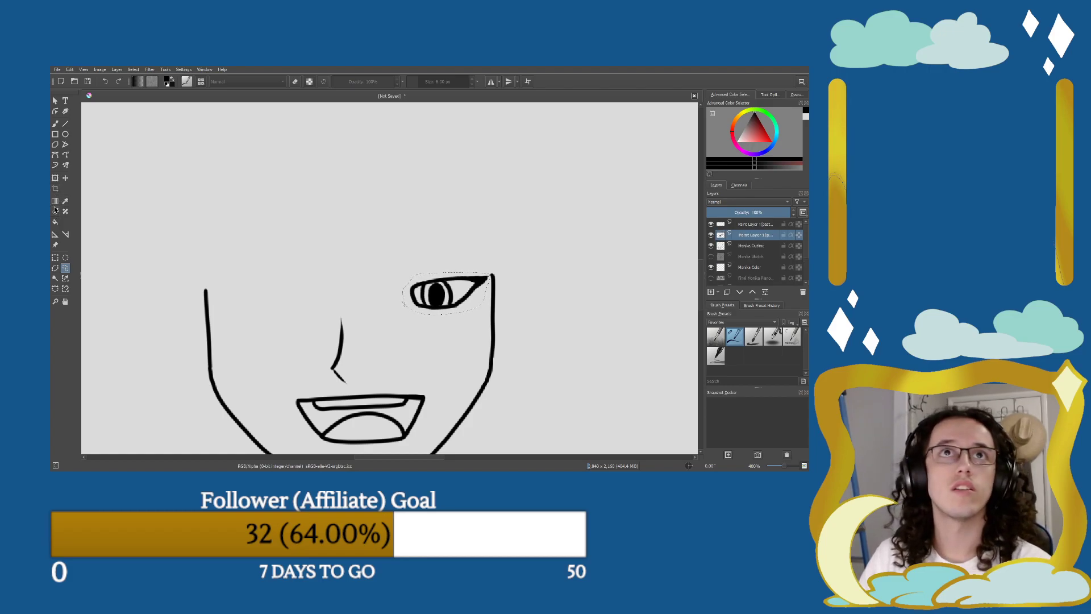
left_click(57, 178)
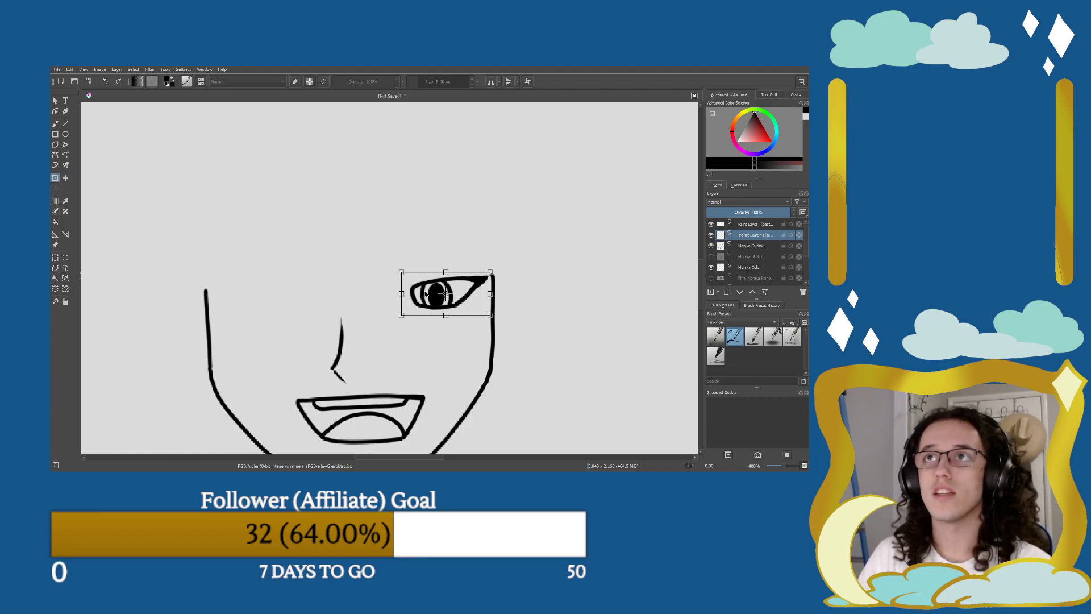
left_click(483, 347)
left_click_drag(445, 293, 277, 294)
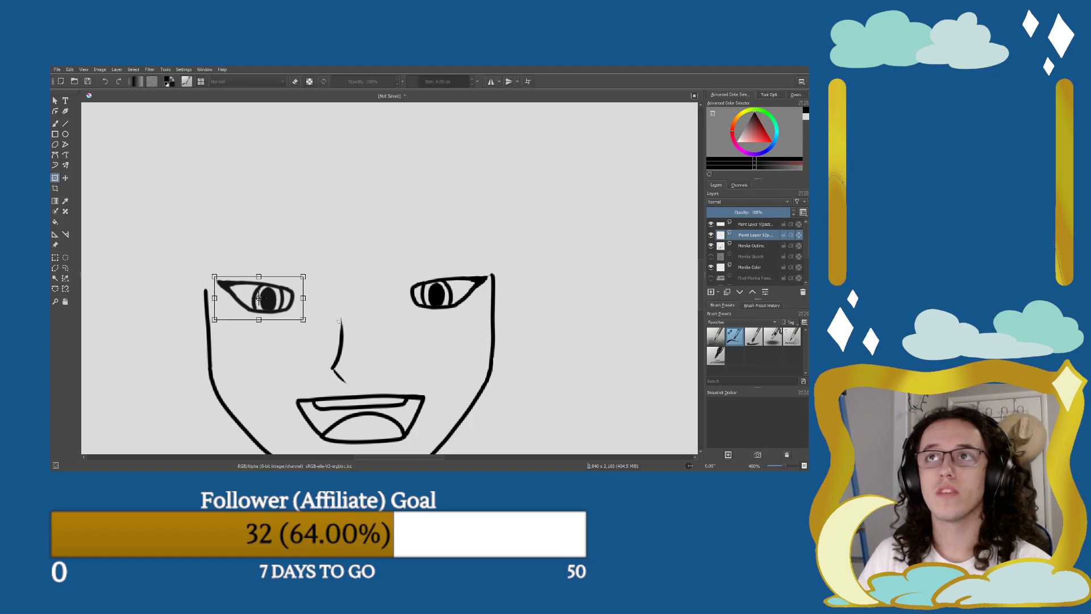
scroll(258, 297, "down", 1)
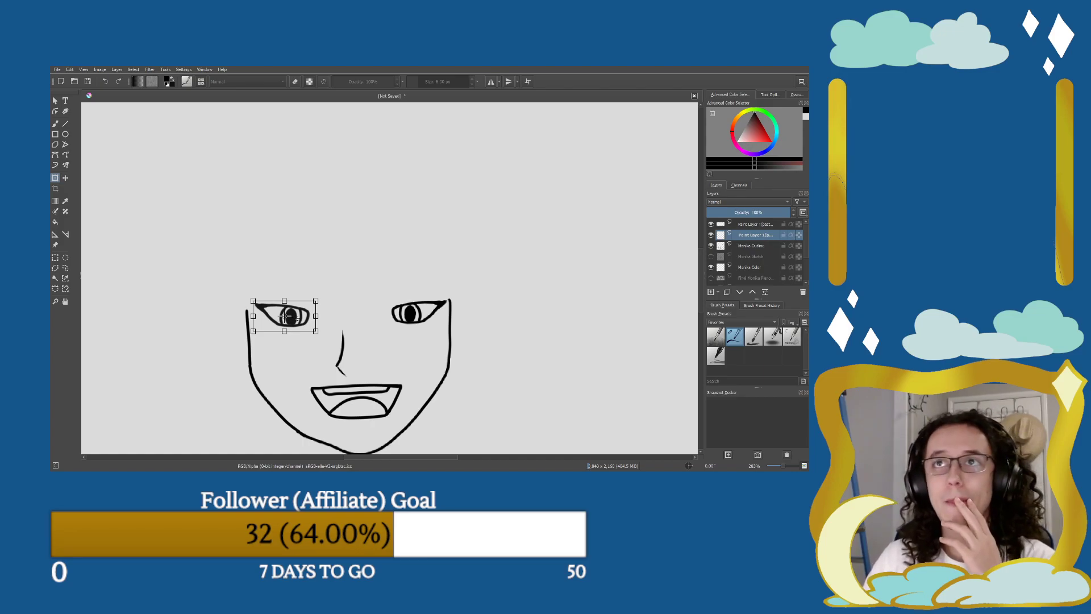
left_click_drag(296, 319, 285, 317)
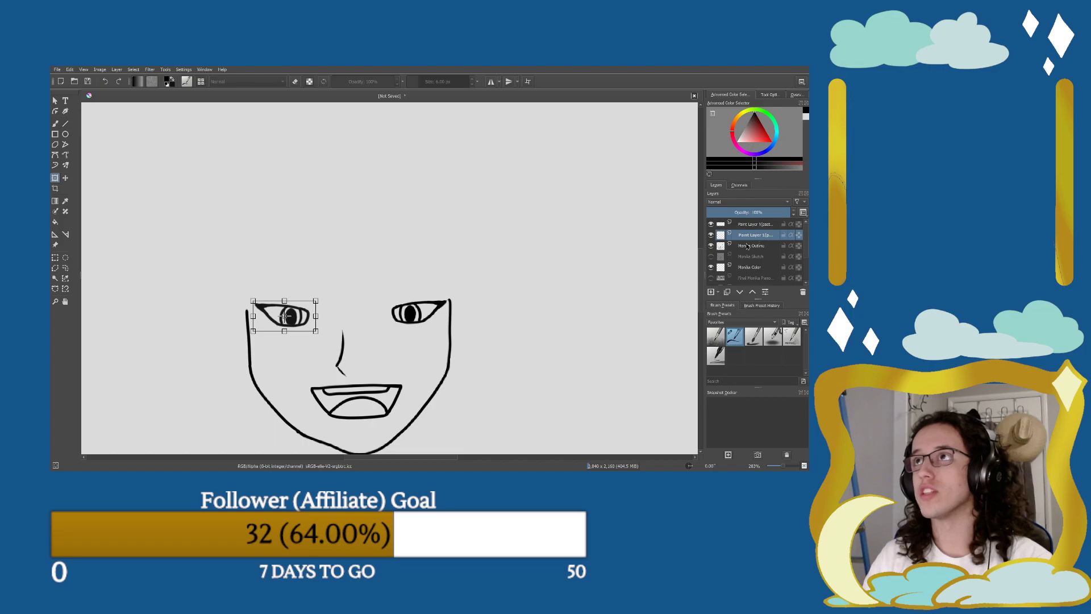
left_click_drag(751, 235, 752, 229)
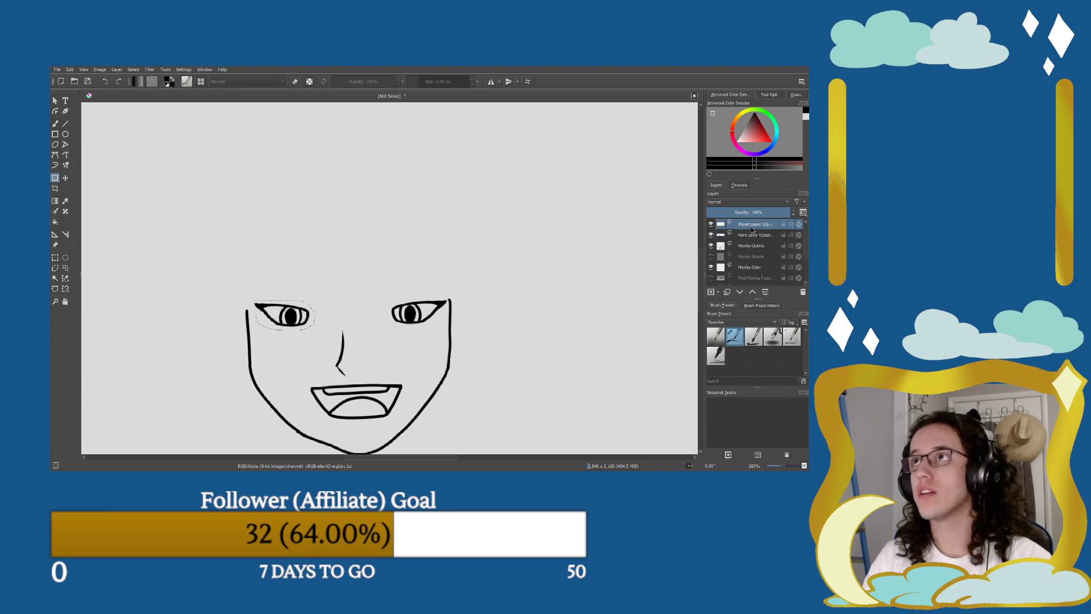
Check the new eye layer's visibility and deselect the left eye.
left_click(711, 225)
left_click(711, 225)
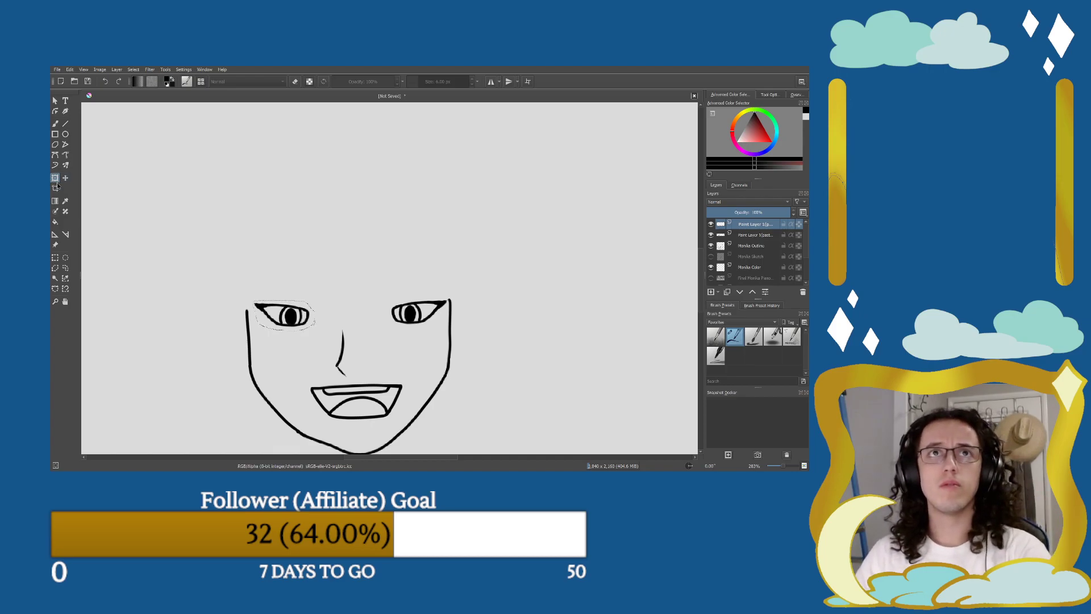
left_click(65, 268)
left_click(316, 262)
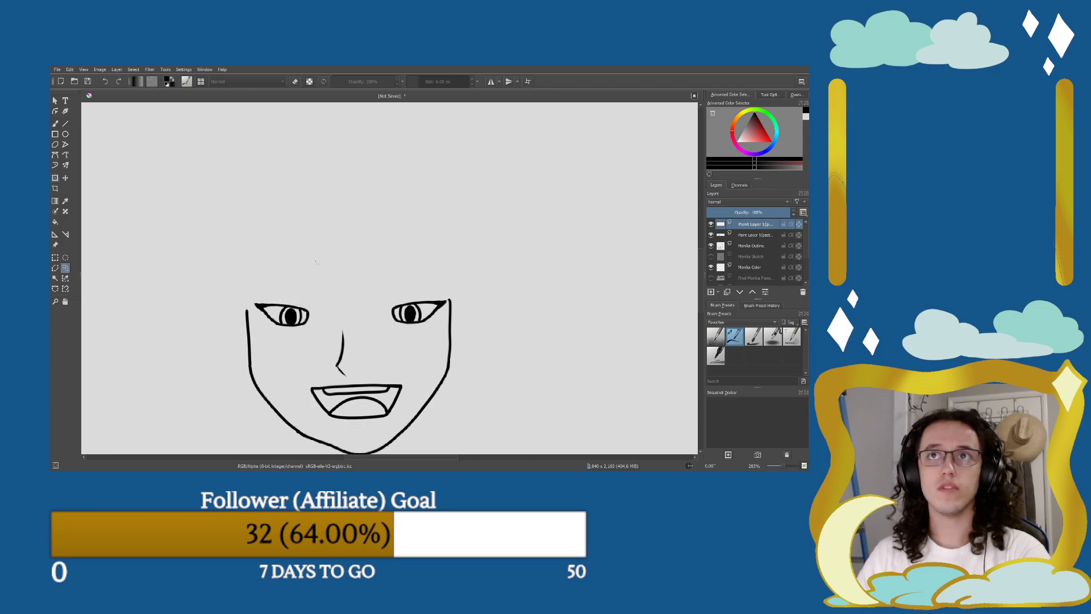
Toggle the pasted eye, Monika Outline and Monika Color layers to compare the eyes.
left_click(711, 235)
left_click(711, 234)
left_click(711, 246)
left_click(711, 246)
left_click(712, 246)
left_click(711, 246)
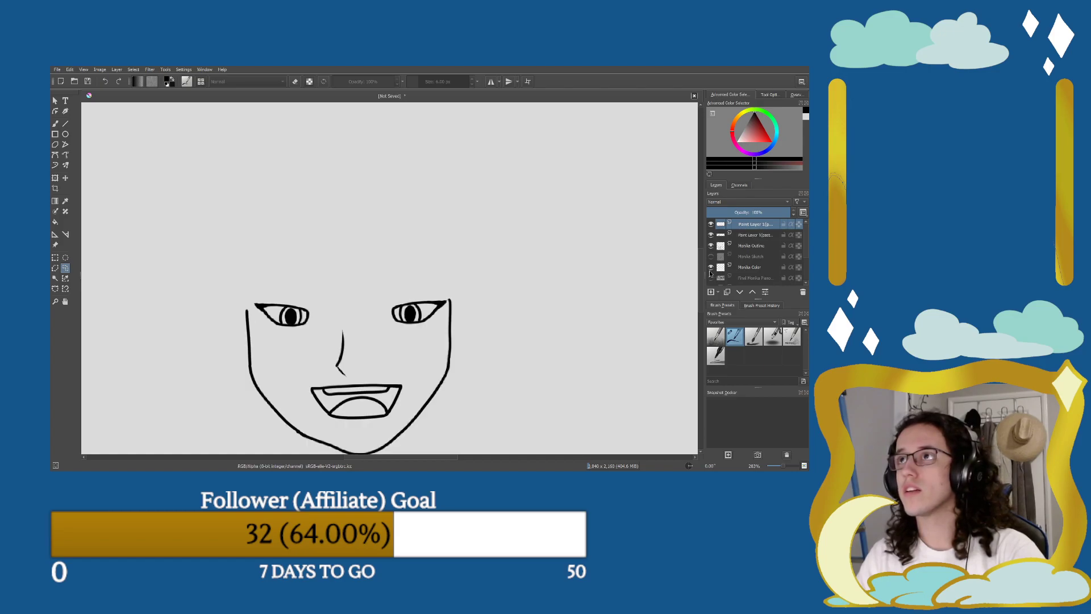
left_click(711, 267)
left_click(711, 267)
left_click(711, 224)
left_click(712, 225)
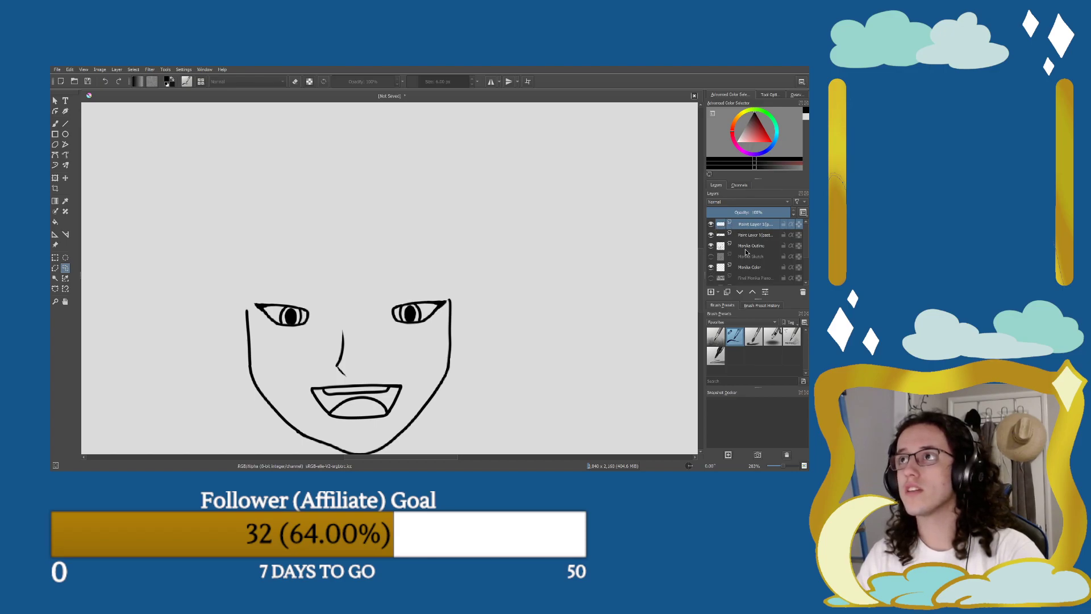
Remove the leftover pasted layer and merge the eye layer down into Monika Outline.
key("ctrl+e")
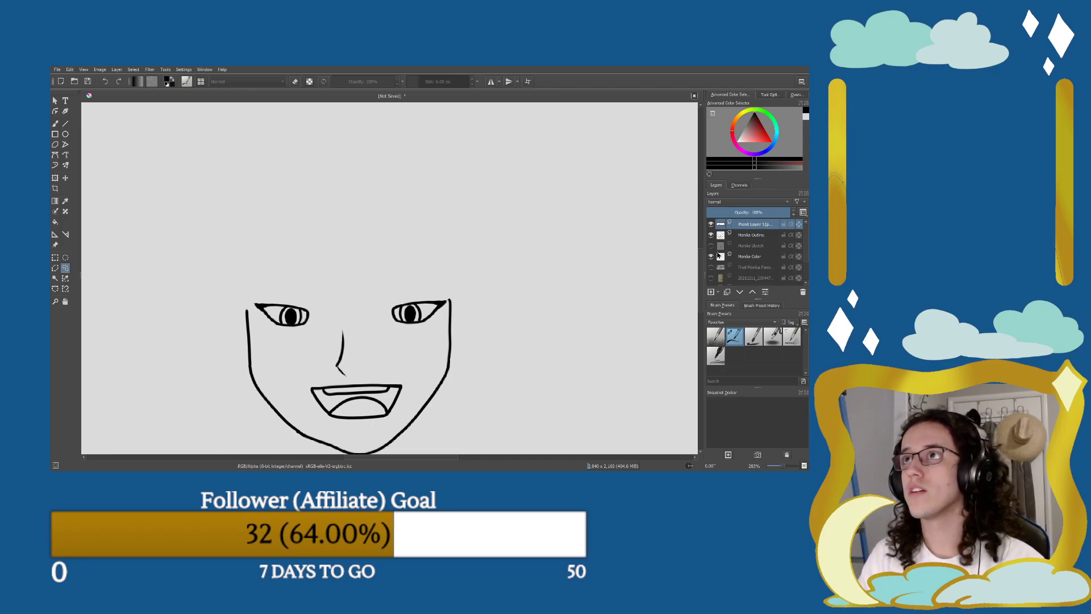
key("shift+Delete")
key("ctrl+z")
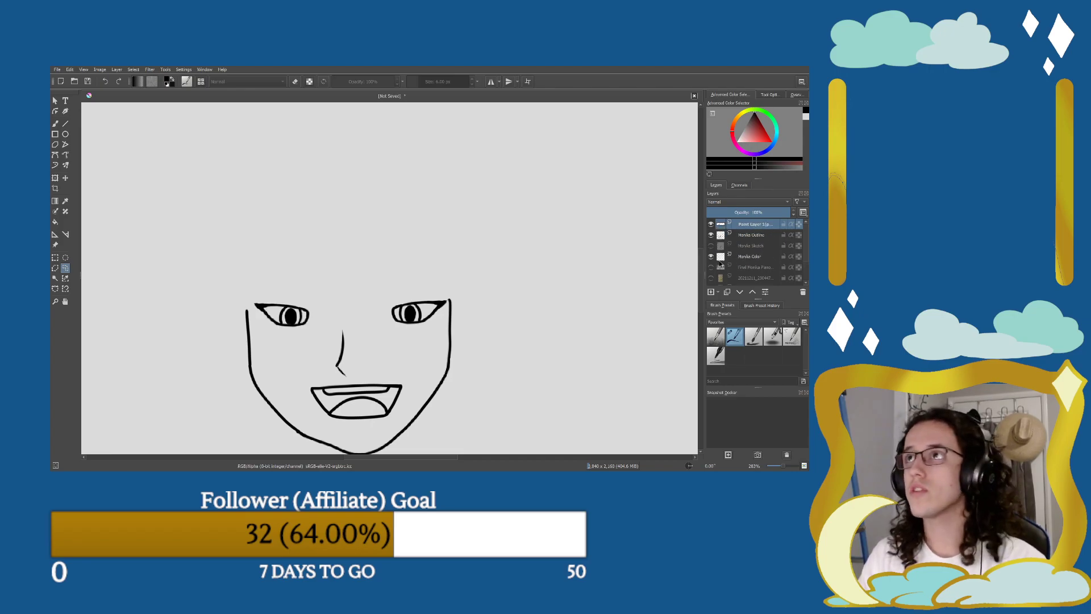
left_click(710, 224)
left_click(710, 224)
left_click(710, 235)
left_click(711, 234)
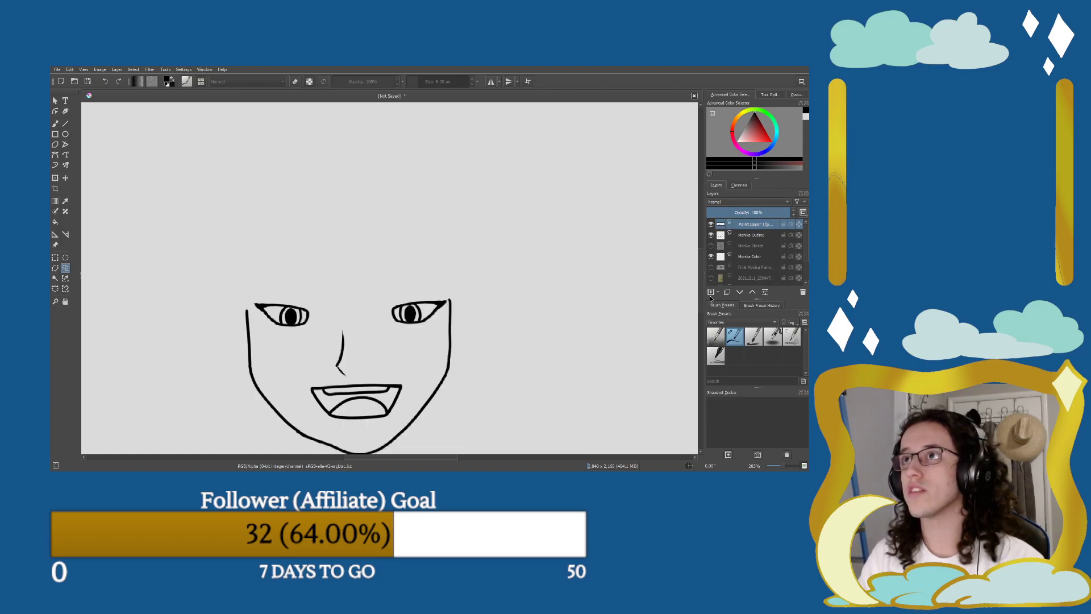
key("ctrl+e")
left_click(710, 224)
left_click(710, 225)
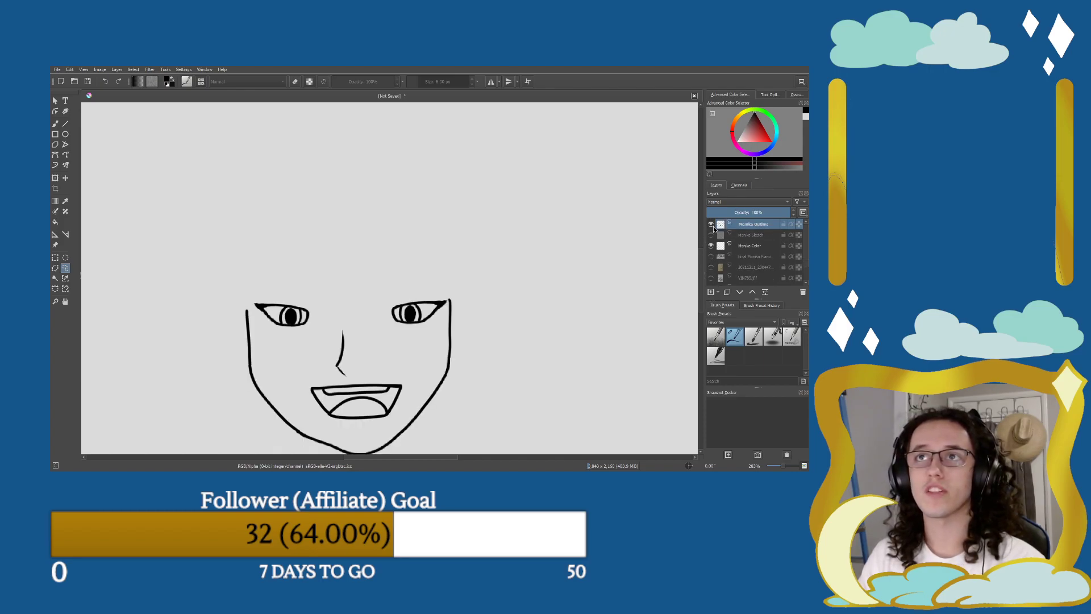
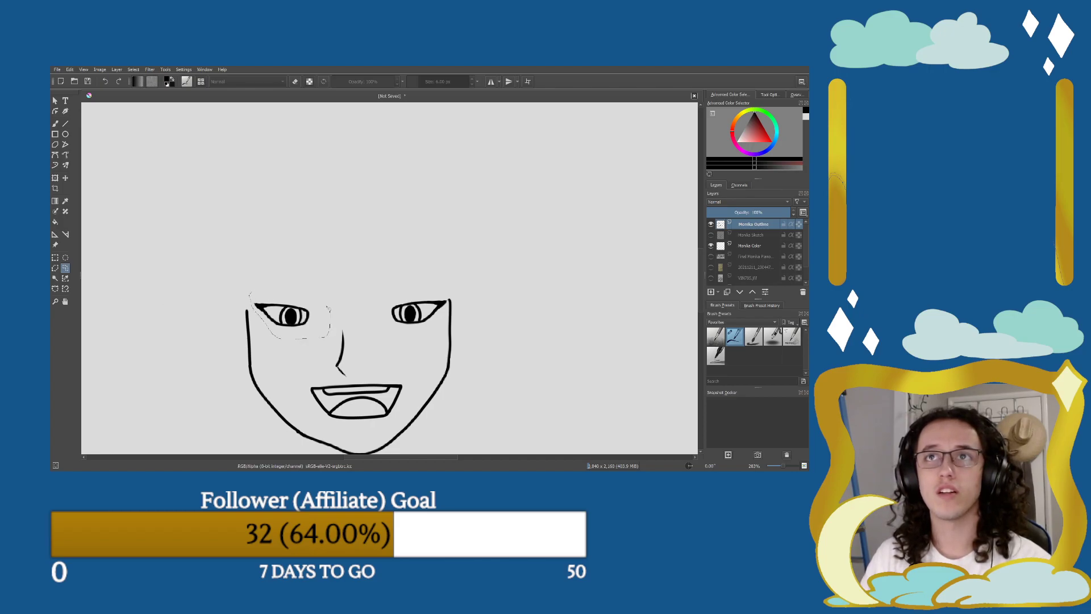
Slide the left eye to the right and lasso around the right eye.
left_click(66, 178)
left_click_drag(252, 316, 289, 316)
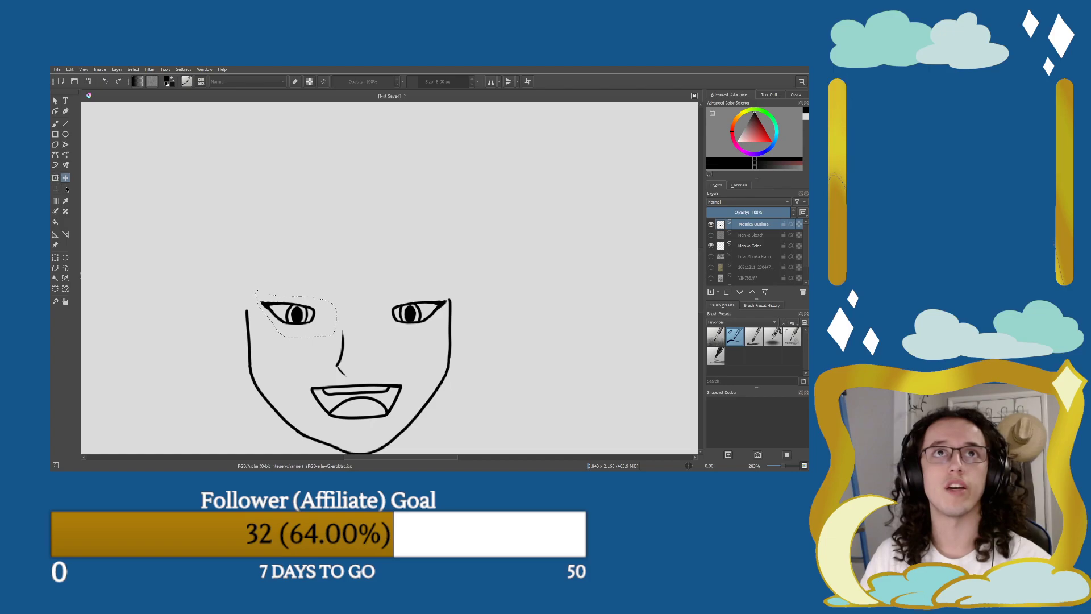
left_click(65, 268)
left_click_drag(409, 332, 449, 311)
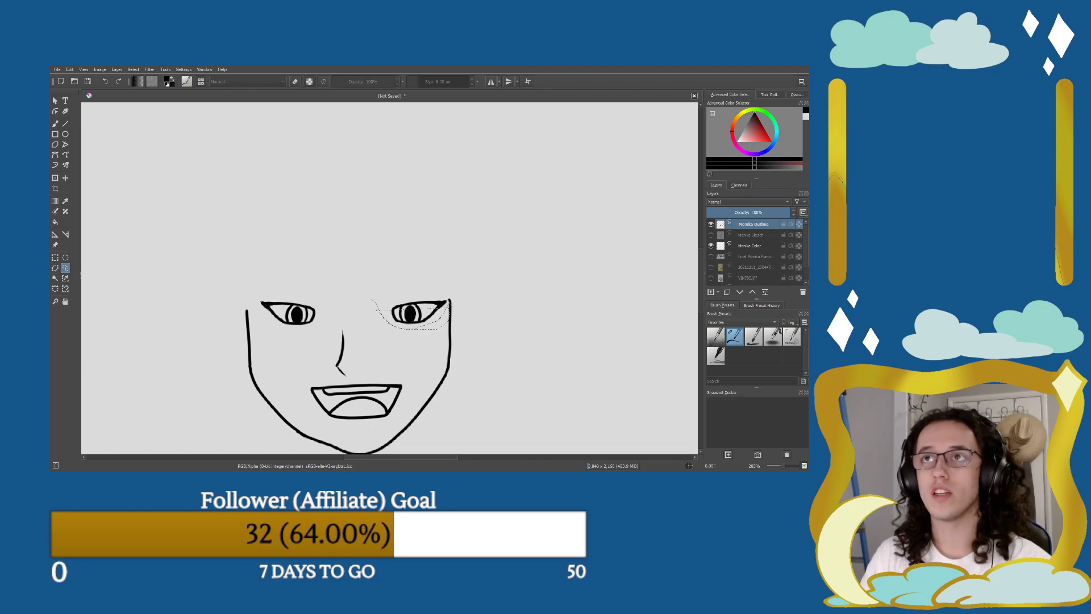
left_click(377, 317)
Nudge the selected right eye slightly left and up, then deselect it.
key("t")
left_click_drag(411, 309, 402, 307)
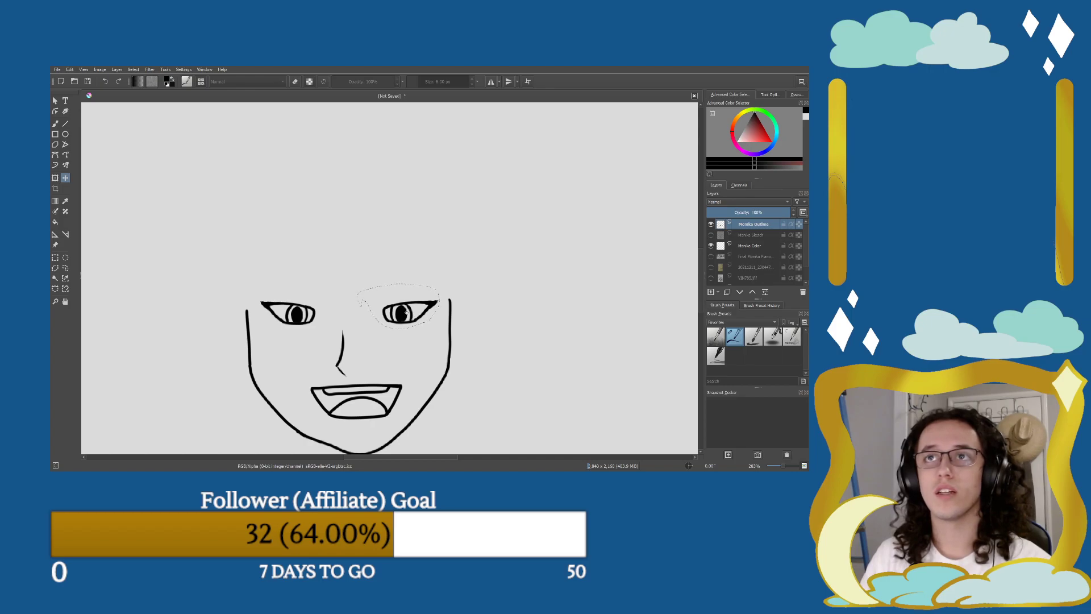
key("ctrl+shift+a")
left_click_drag(408, 323, 410, 322)
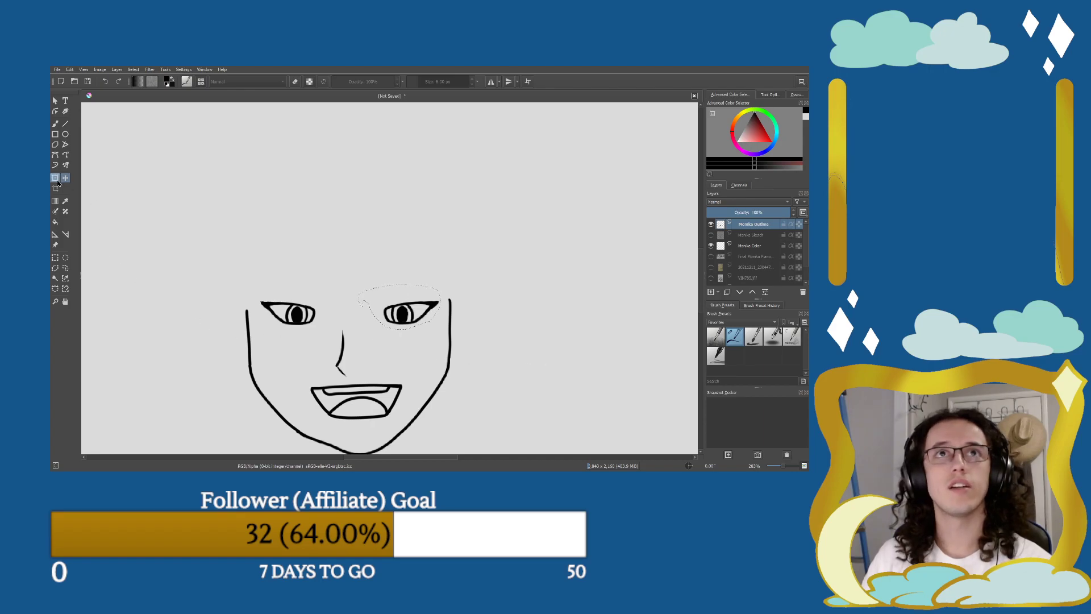
left_click(65, 268)
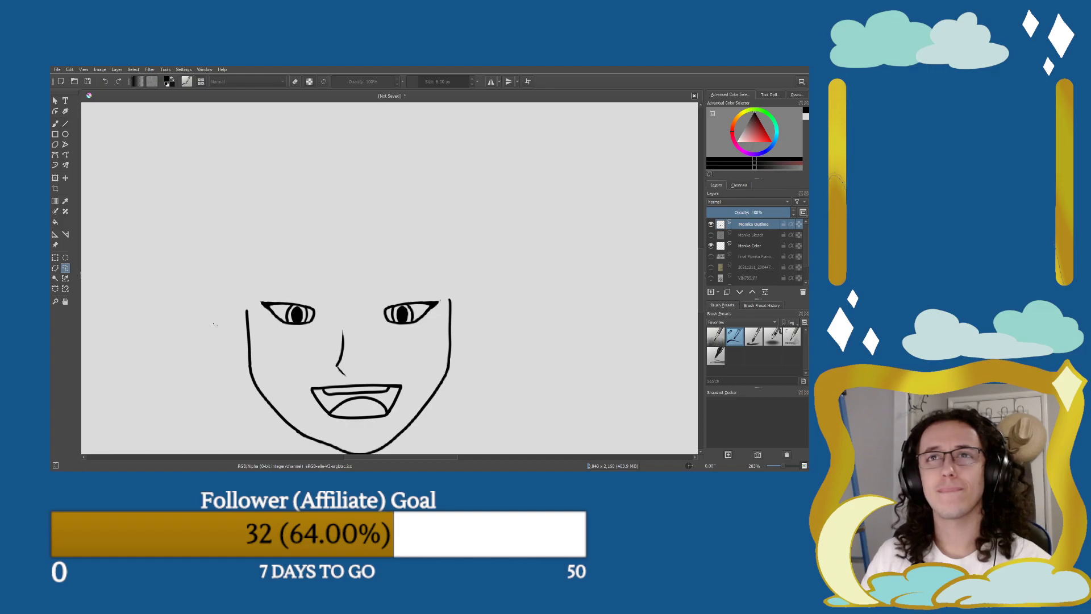
scroll(215, 323, "up", 3)
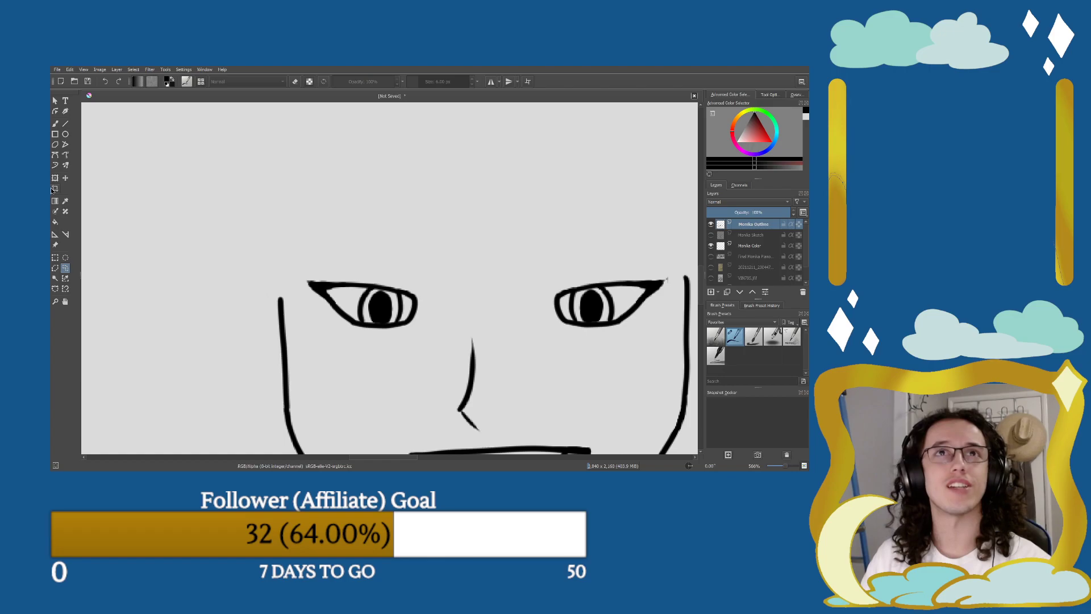
Put the freehand brush in eraser mode and zoom in on the right eye's outer corner.
left_click(55, 123)
scroll(287, 303, "down", 1)
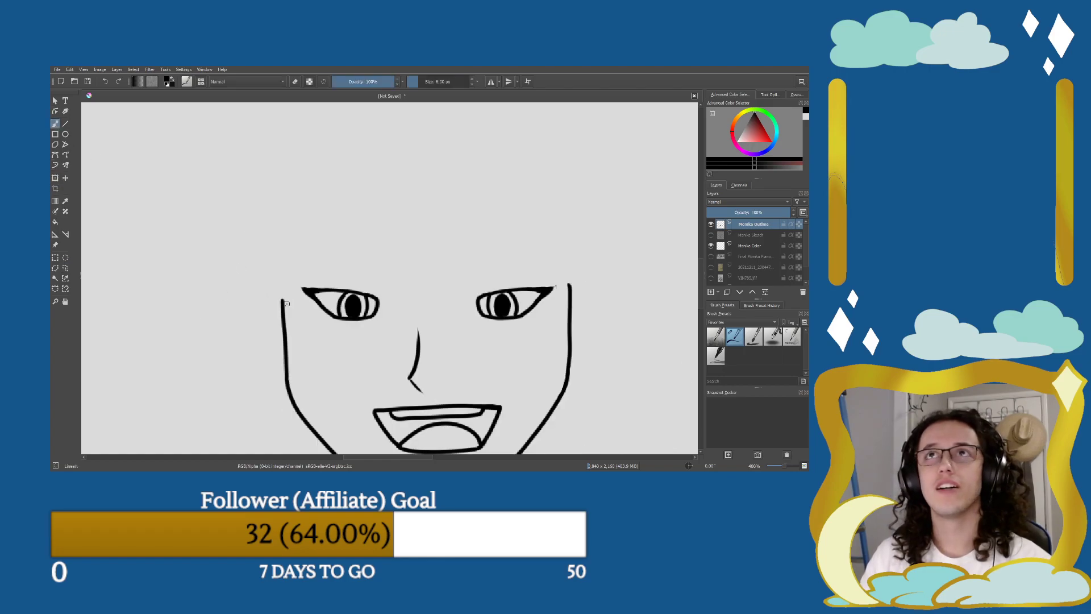
left_click(295, 81)
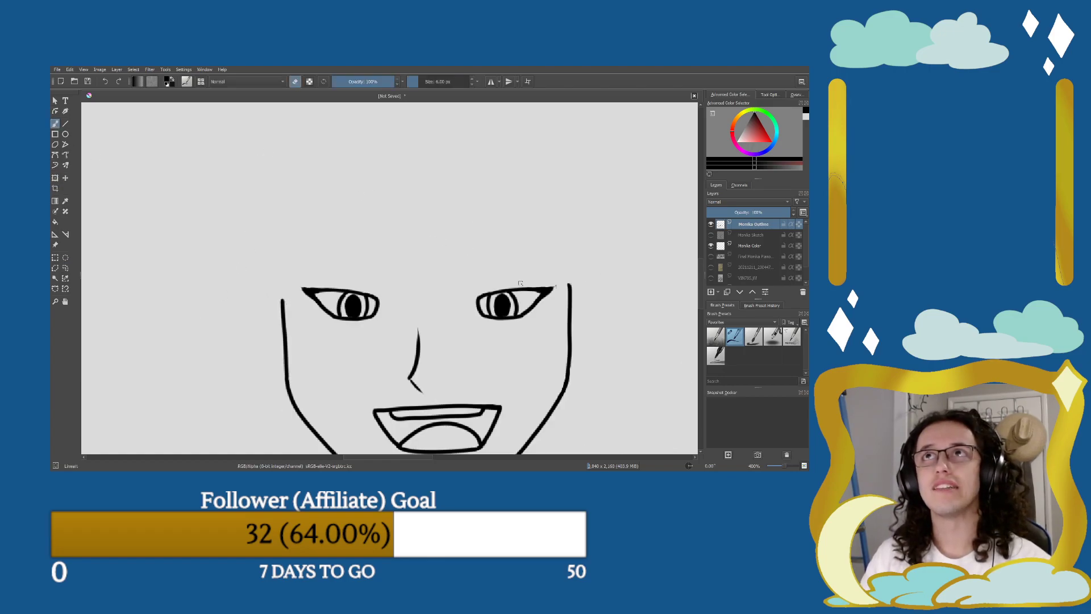
scroll(574, 312, "up", 4)
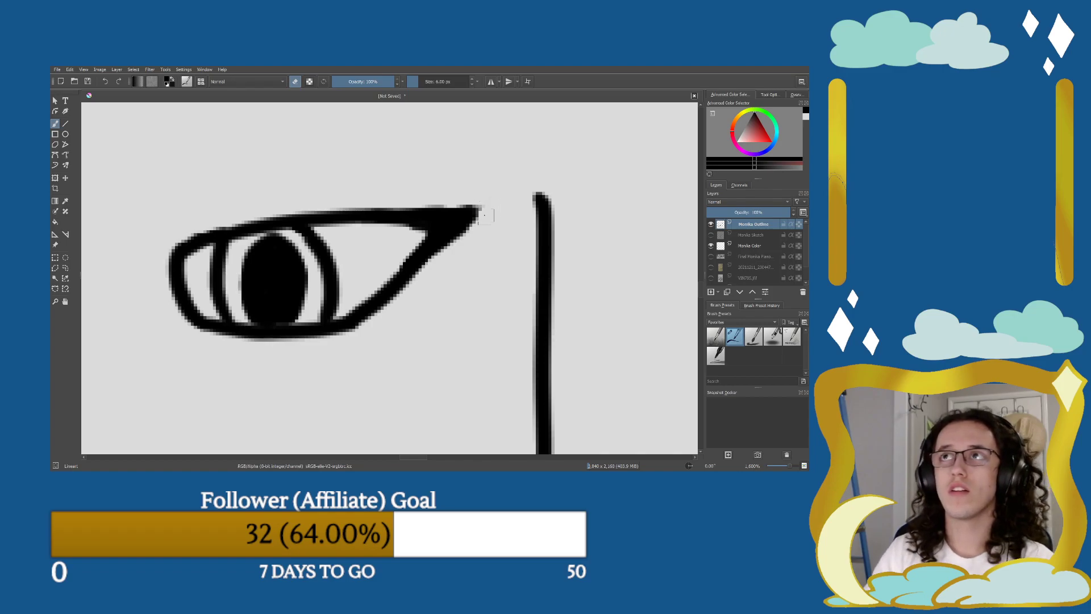
scroll(485, 217, "down", 6)
scroll(367, 290, "up", 1)
scroll(467, 259, "down", 1)
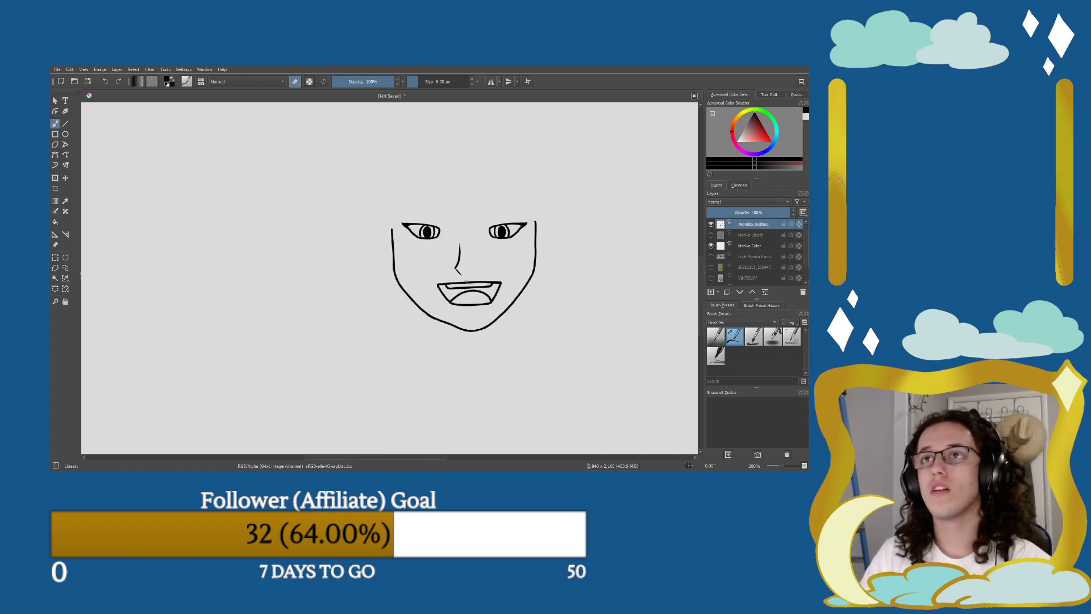
scroll(356, 318, "down", 1)
scroll(420, 283, "up", 2)
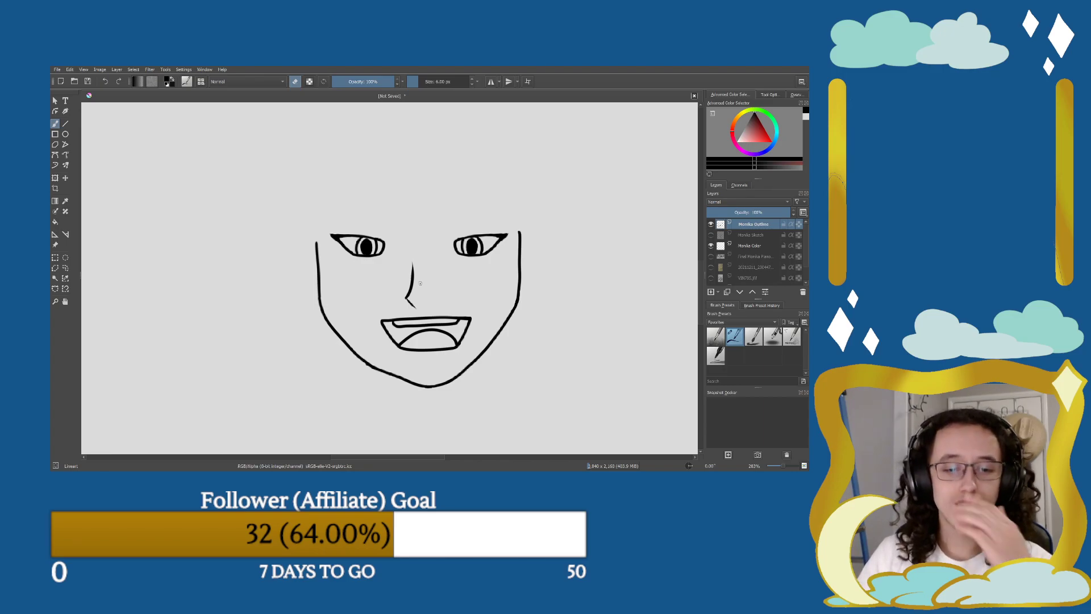
Briefly show the yellow reference photo behind the face, then hide it again.
left_click(710, 267)
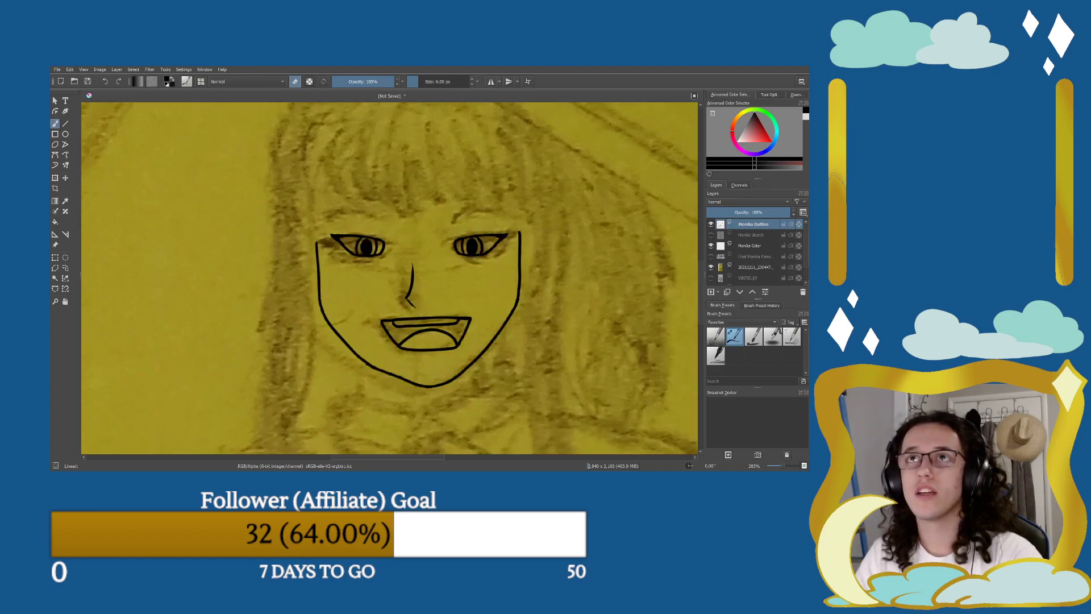
scroll(419, 370, "down", 3)
scroll(450, 385, "down", 1)
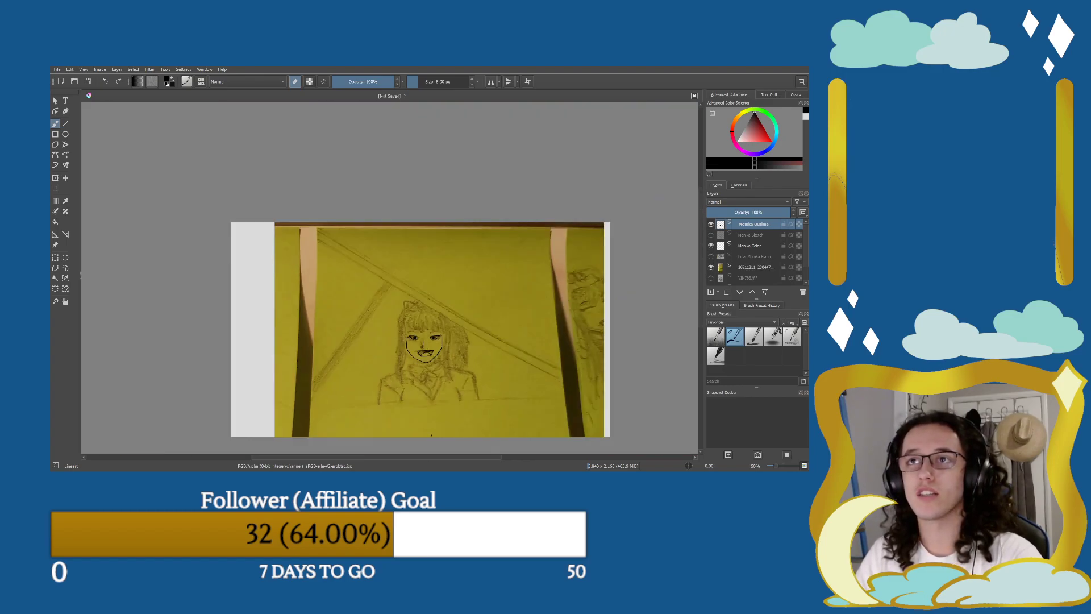
scroll(450, 385, "up", 5)
scroll(447, 158, "down", 2)
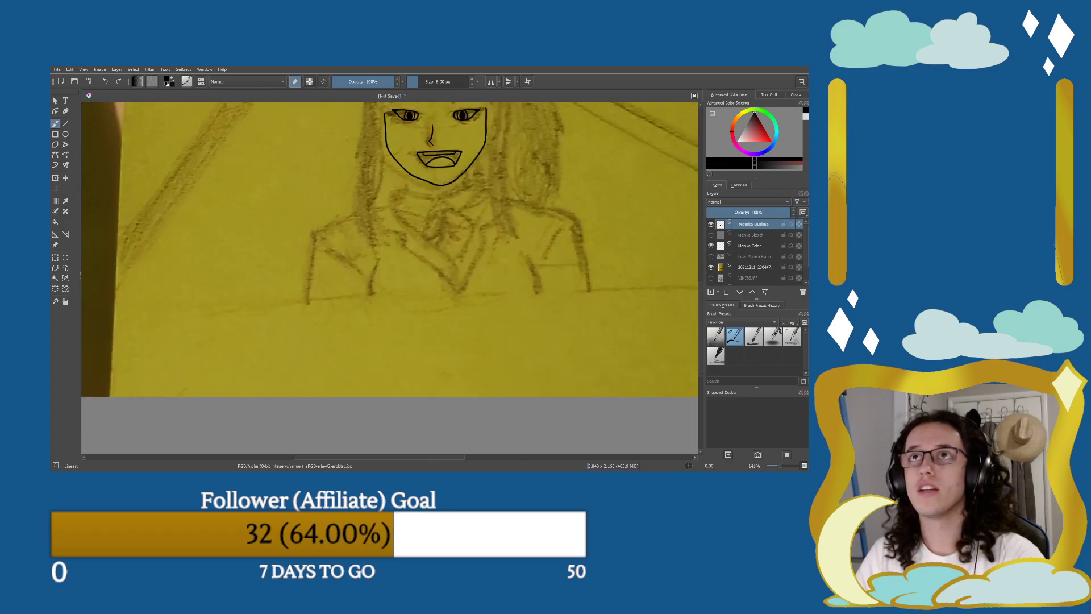
scroll(447, 158, "up", 5)
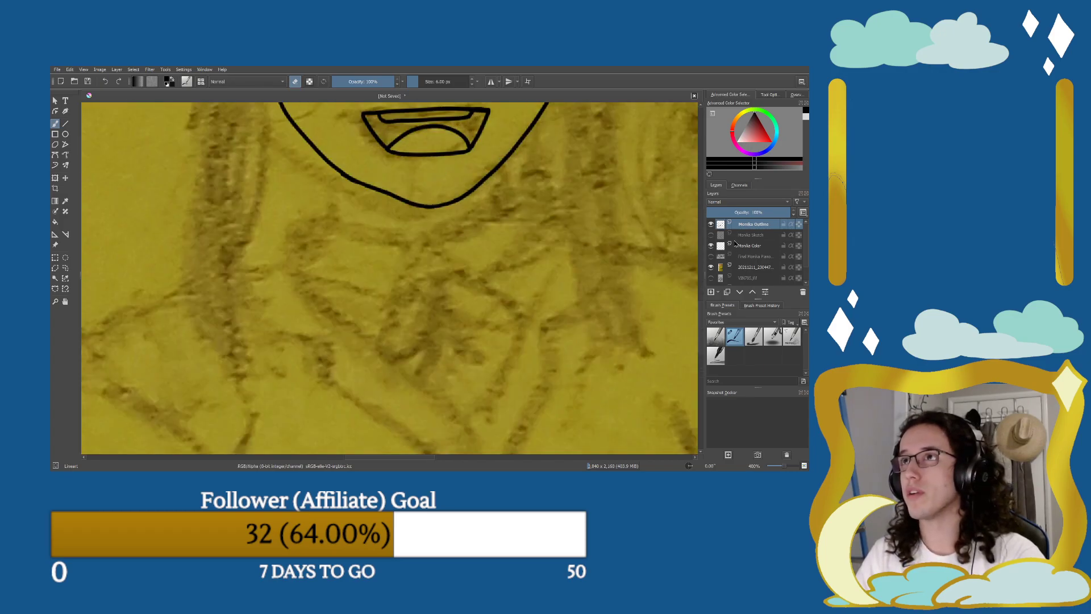
left_click(711, 267)
Make the Monika Sketch layer visible at 566% zoom and return the brush to painting.
left_click(711, 234)
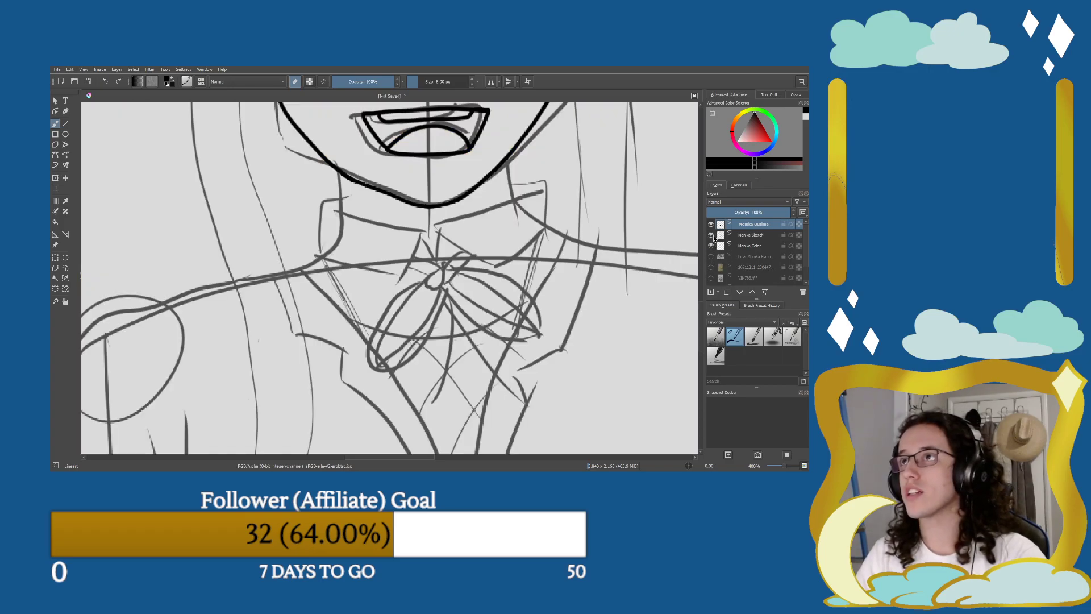
scroll(387, 233, "down", 1)
scroll(410, 178, "up", 2)
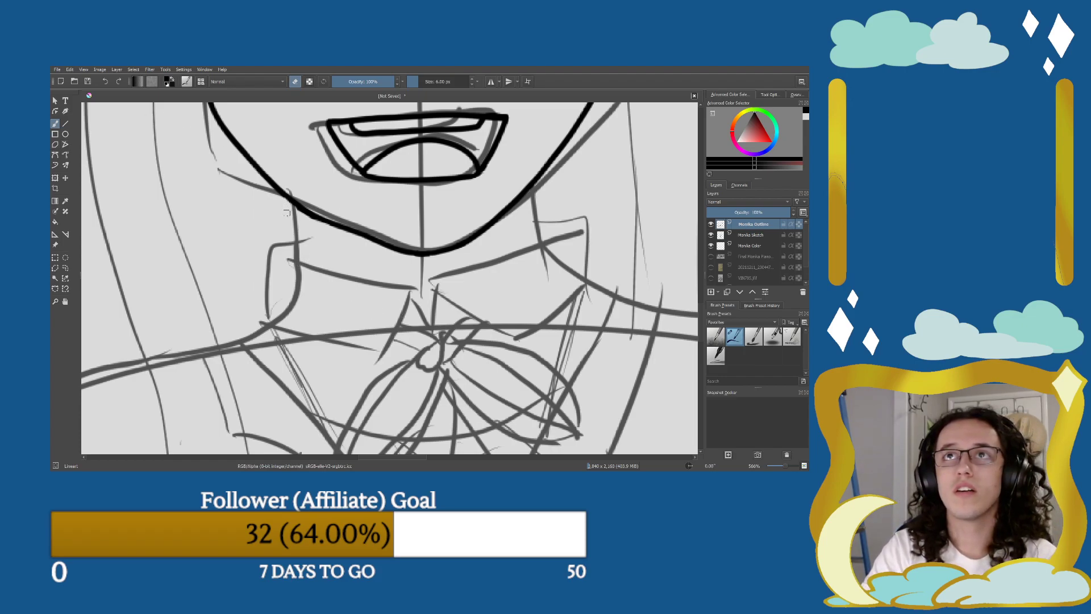
key("e")
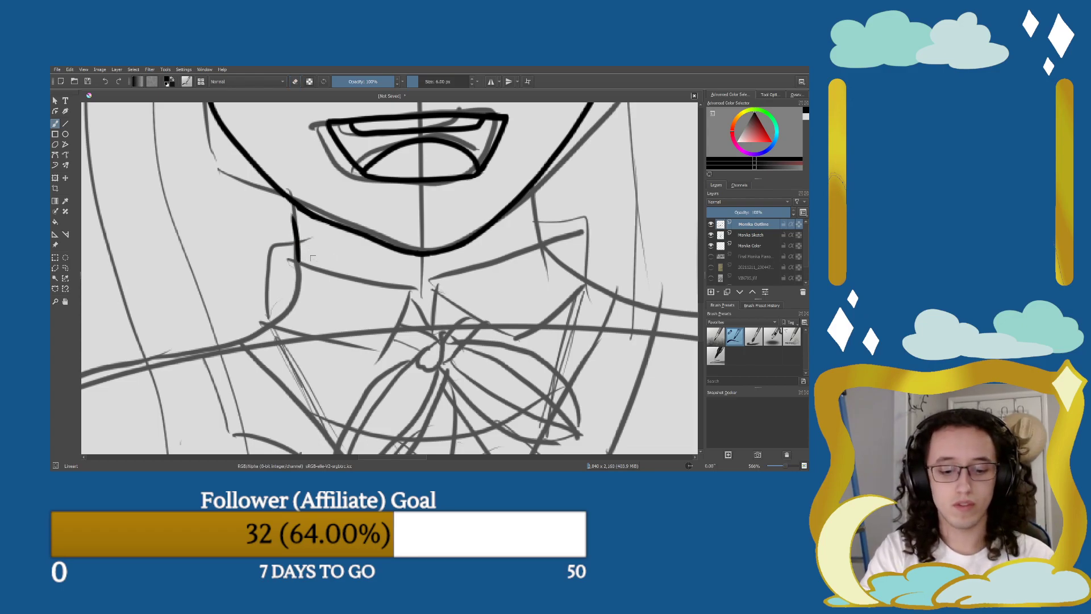
Ink the left and right neck lines, curving them into the collar.
left_click_drag(297, 261, 294, 200)
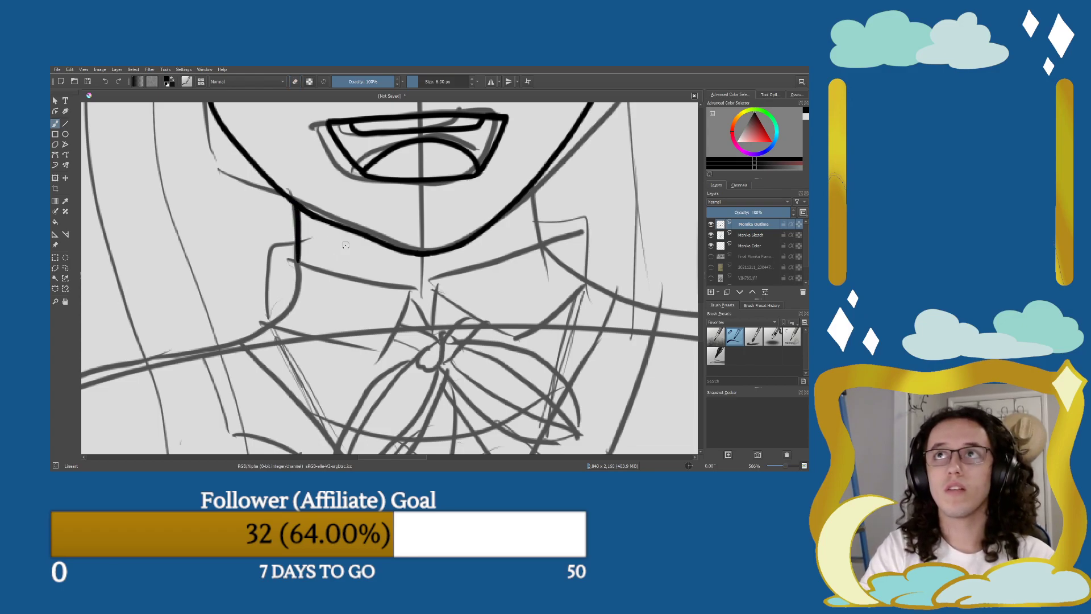
left_click_drag(535, 247, 533, 171)
key("ctrl+z")
left_click_drag(535, 247, 531, 185)
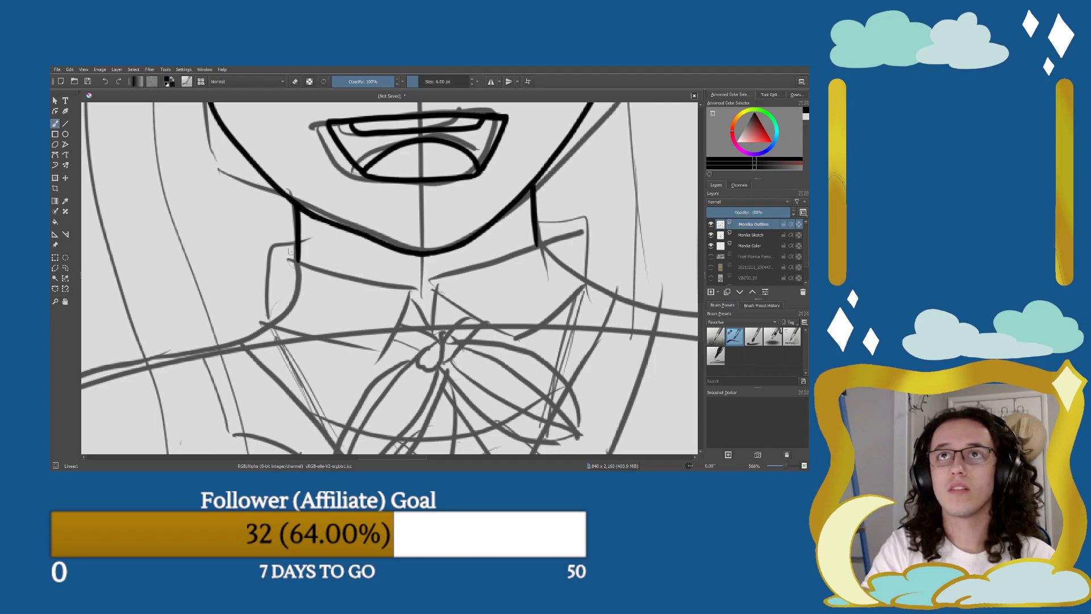
mouse_move(267, 323)
left_mouse_down()
mouse_move(268, 255)
mouse_move(297, 234)
left_mouse_up()
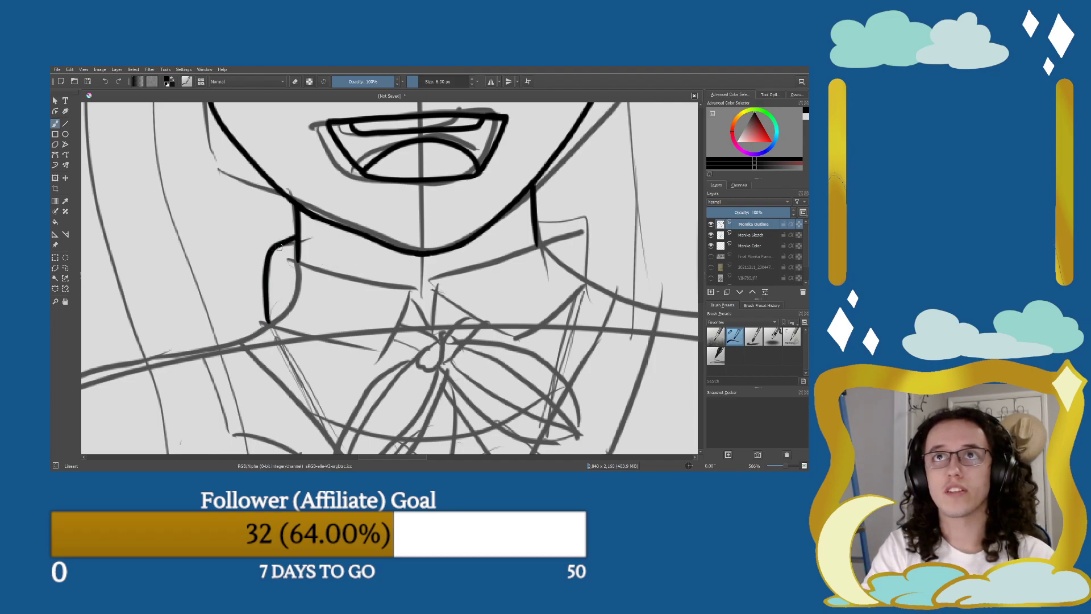
key("ctrl+z")
mouse_move(268, 327)
left_mouse_down()
mouse_move(272, 246)
mouse_move(297, 236)
left_mouse_up()
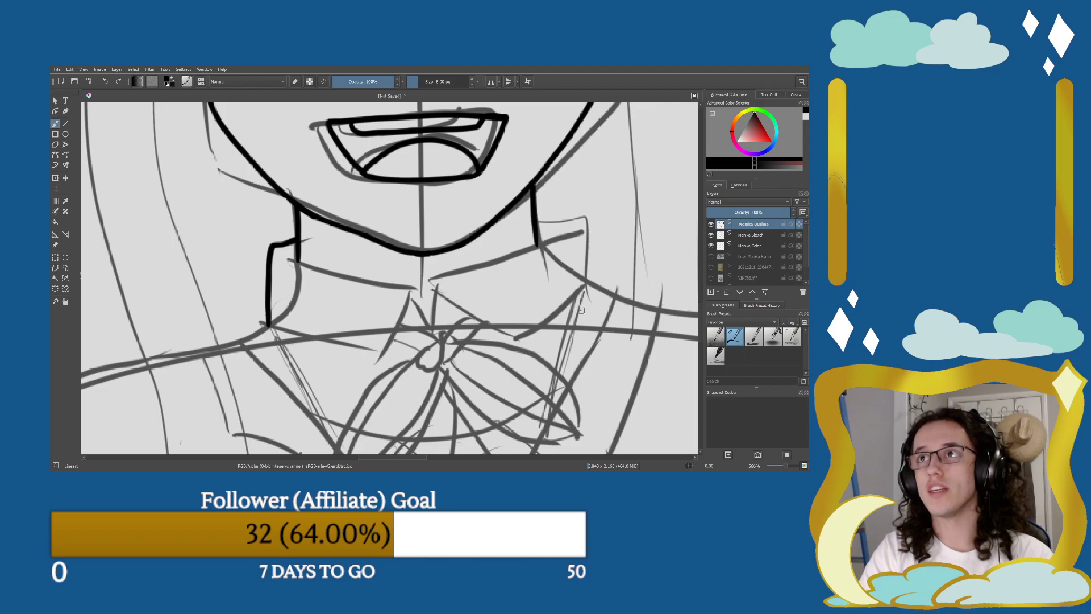
left_click_drag(579, 311, 581, 232)
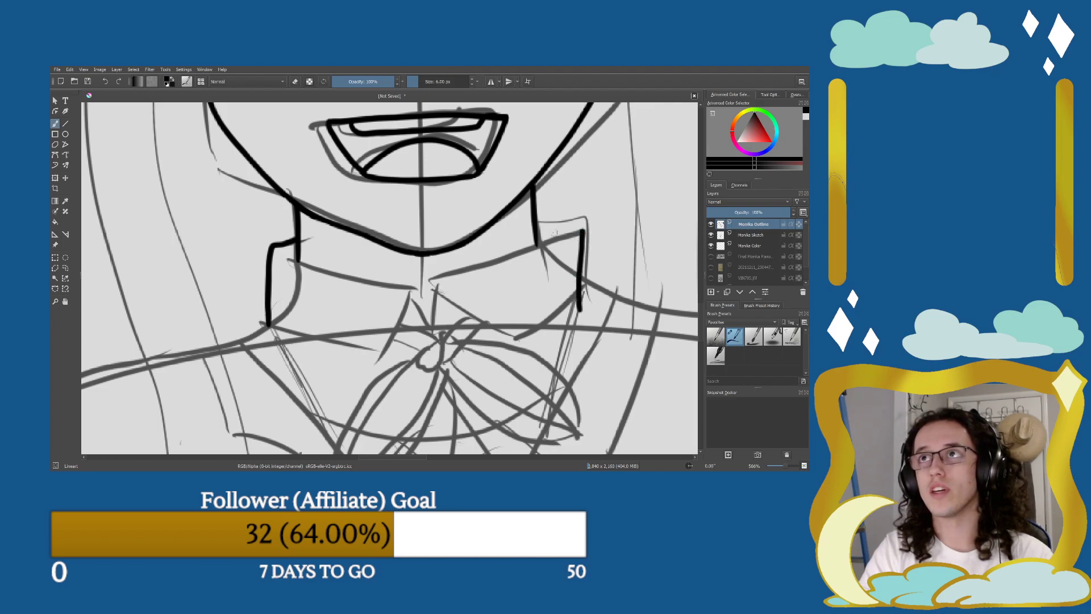
key("ctrl+z")
mouse_move(565, 316)
left_mouse_down()
mouse_move(562, 244)
mouse_move(537, 227)
left_mouse_up()
key("ctrl+z")
mouse_move(565, 316)
left_mouse_down()
mouse_move(561, 244)
mouse_move(538, 234)
left_mouse_up()
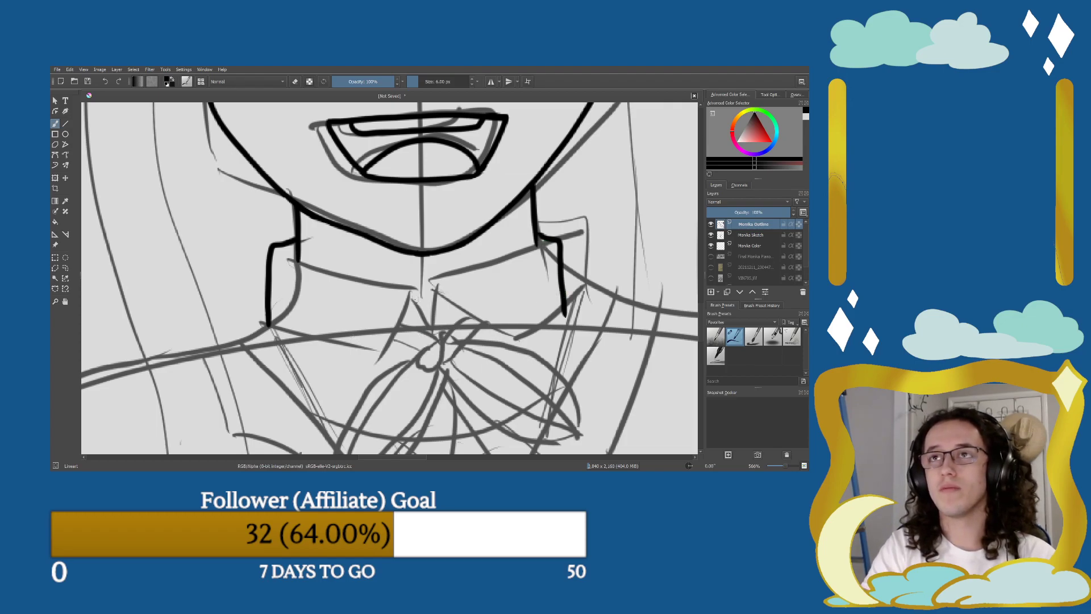
Ink the collar's pointed tip, its right edge and its lower edge from the left corner.
mouse_move(410, 289)
left_mouse_down()
mouse_move(428, 327)
mouse_move(442, 285)
left_mouse_up()
key("ctrl+z")
left_click_drag(429, 329, 434, 291)
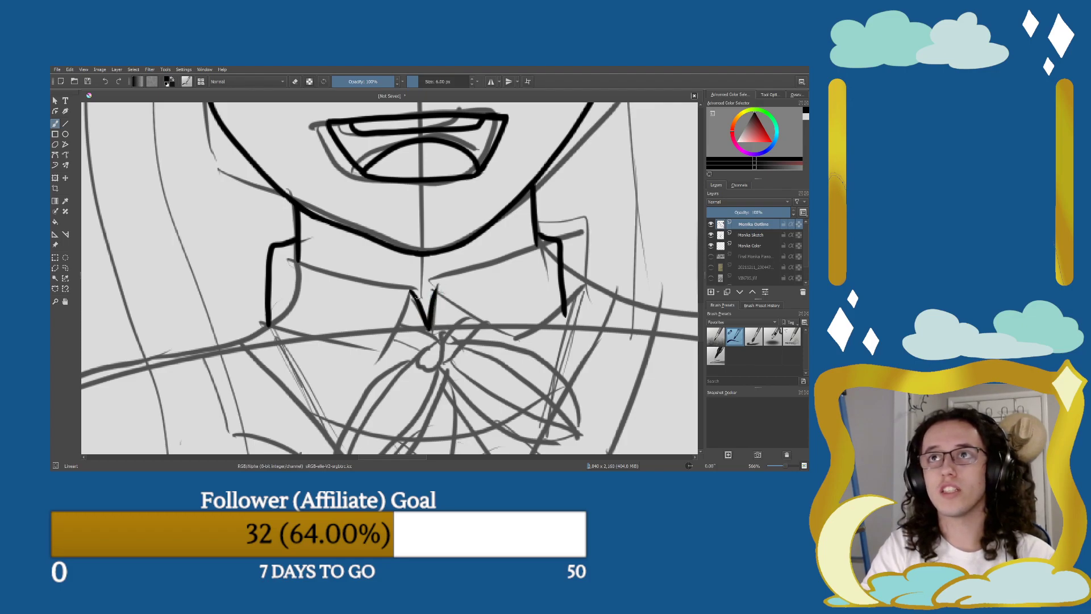
mouse_move(385, 353)
left_mouse_down()
mouse_move(405, 290)
mouse_move(381, 359)
left_mouse_up()
key("ctrl+z")
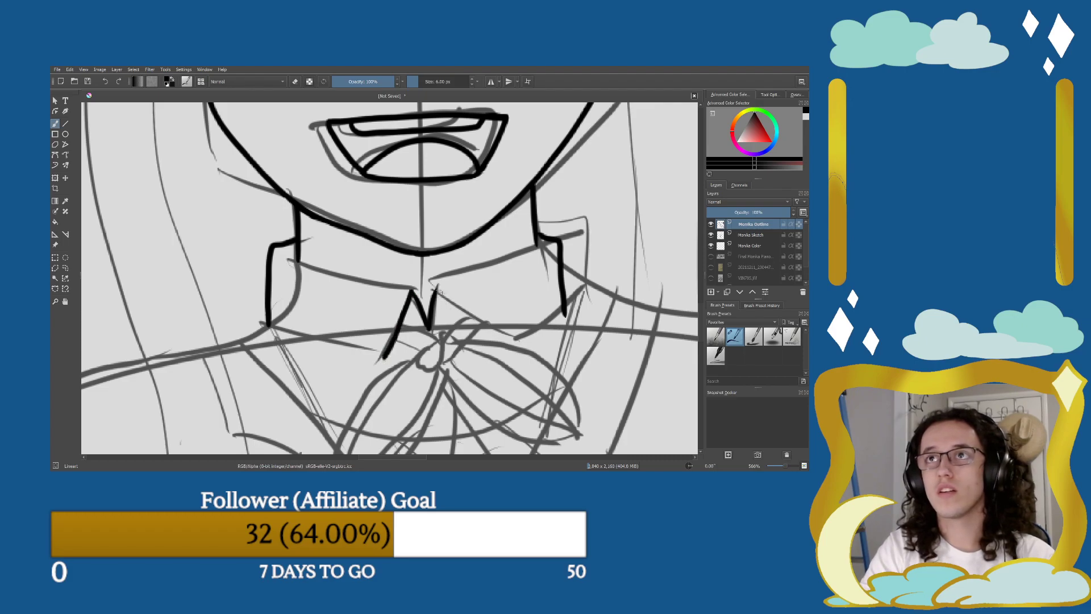
left_click_drag(437, 288, 465, 323)
key("e")
key("e")
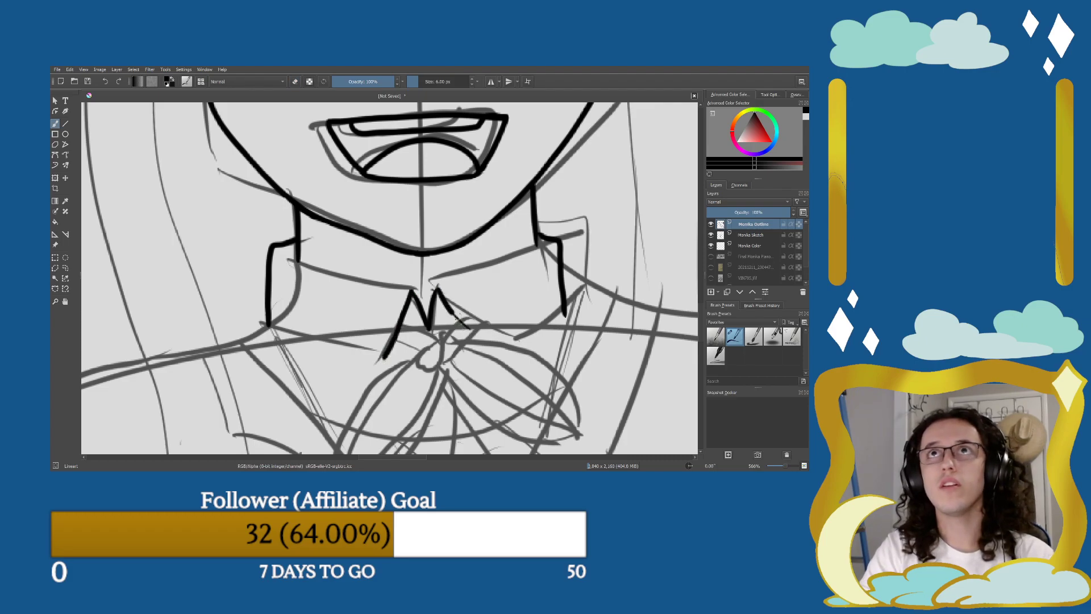
left_click_drag(443, 296, 475, 338)
key("ctrl+z")
key("ctrl+z")
left_click_drag(435, 287, 476, 344)
key("ctrl+z")
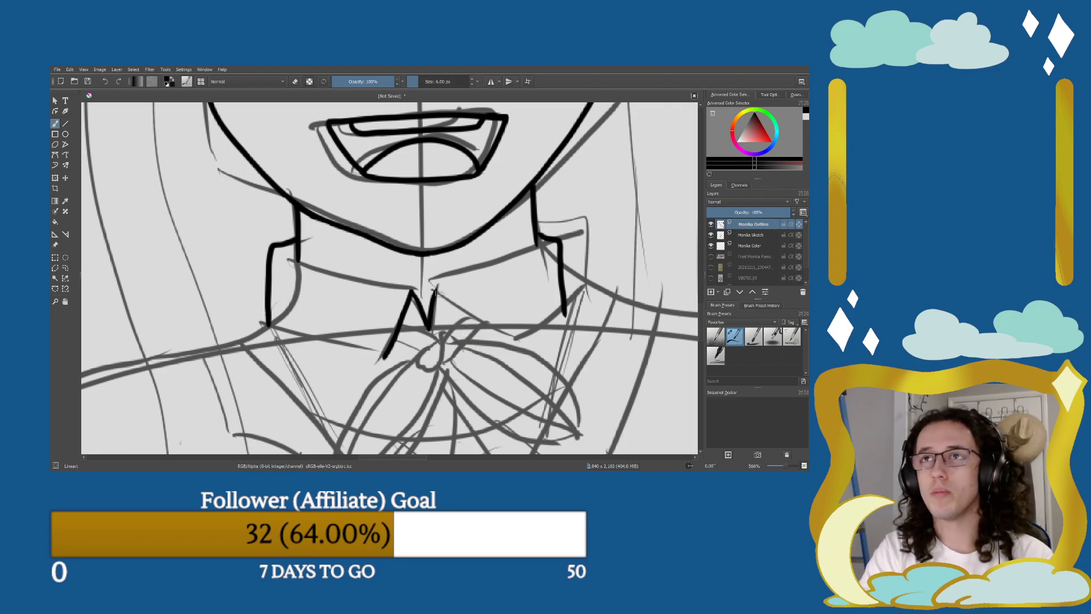
left_click_drag(436, 287, 484, 347)
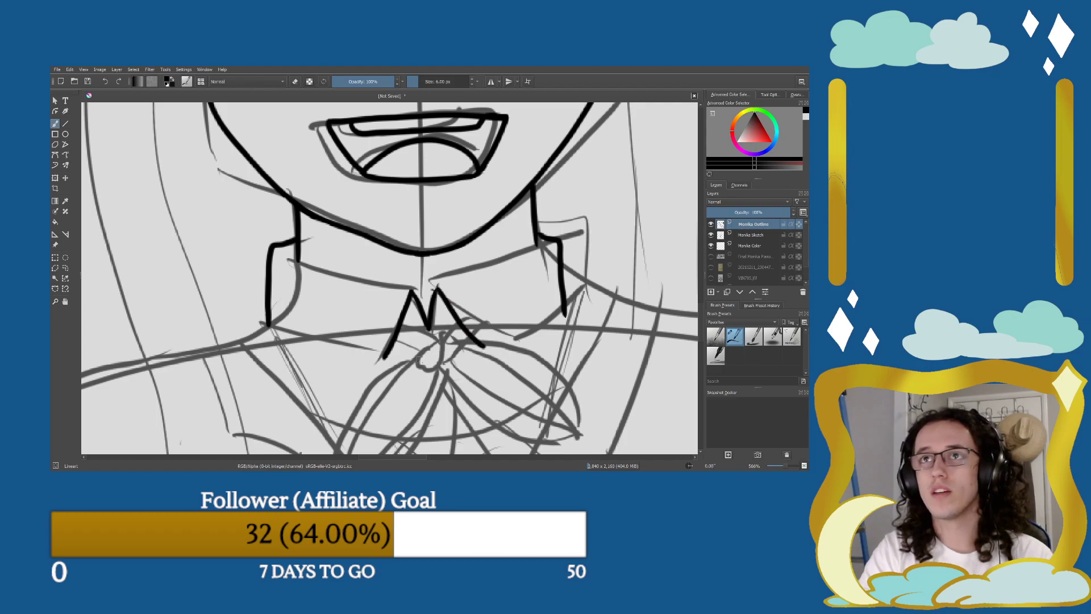
left_click_drag(267, 322, 385, 359)
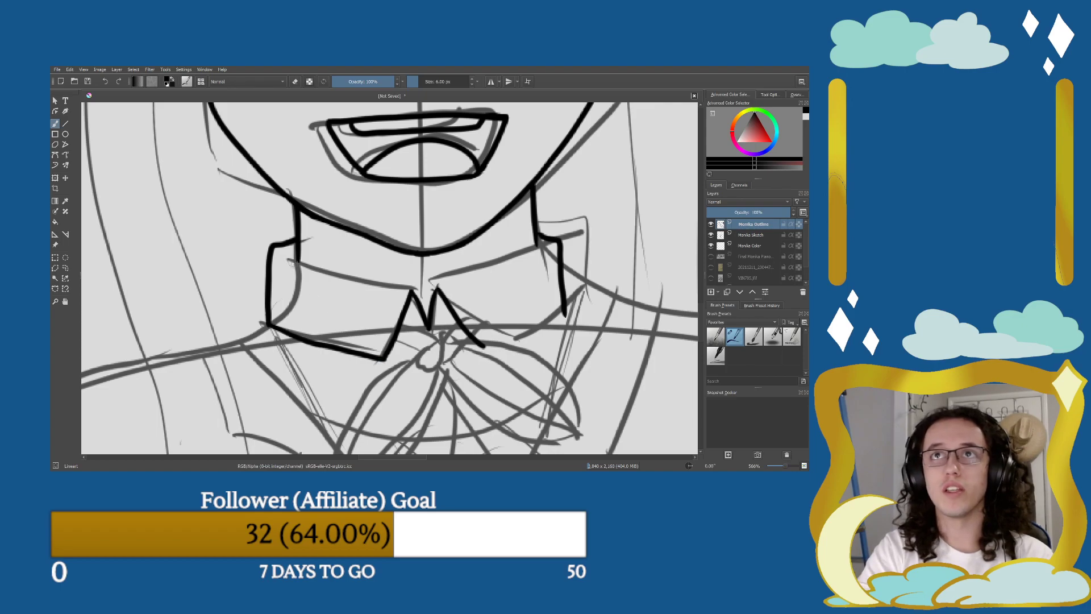
Ink the collar's right top edge from the centre and darken its right vertical line.
mouse_move(285, 257)
left_mouse_down()
mouse_move(422, 292)
mouse_move(281, 260)
left_mouse_up()
key("ctrl+z")
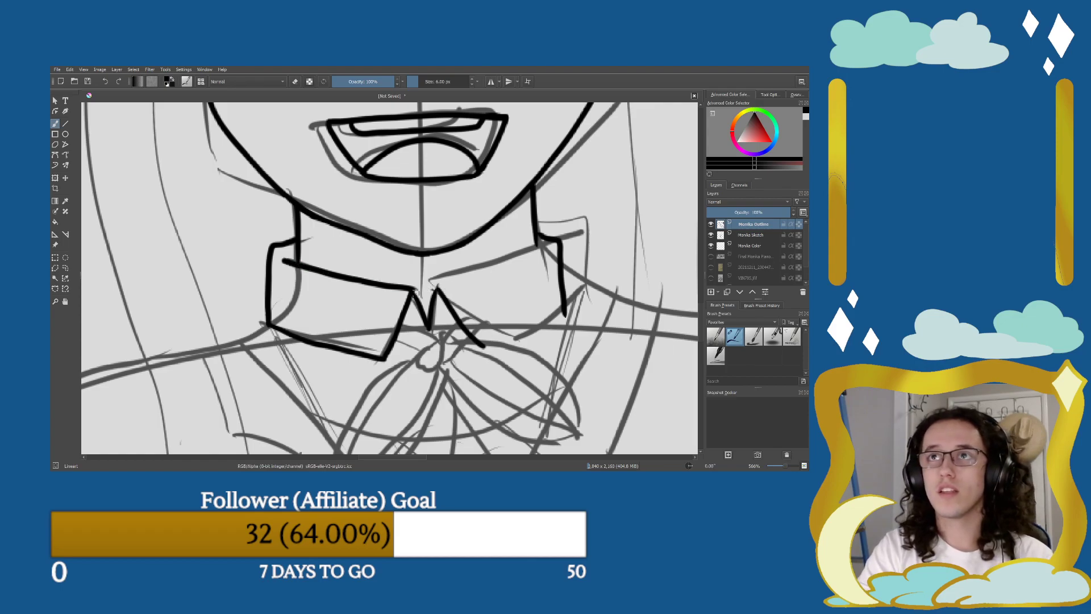
key("e")
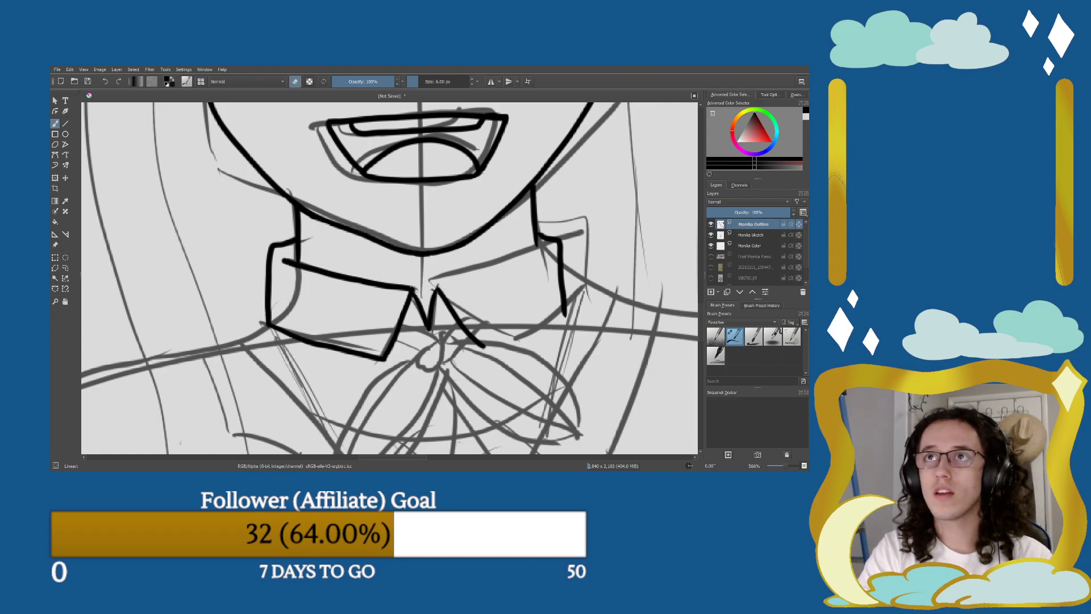
key("e")
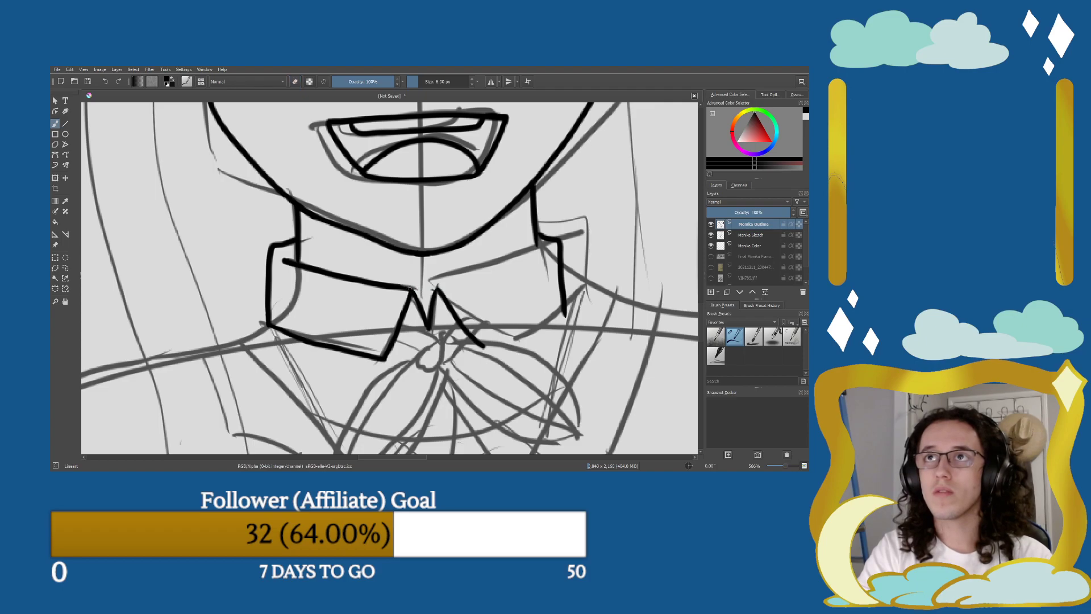
left_click_drag(437, 288, 525, 262)
key("ctrl+z")
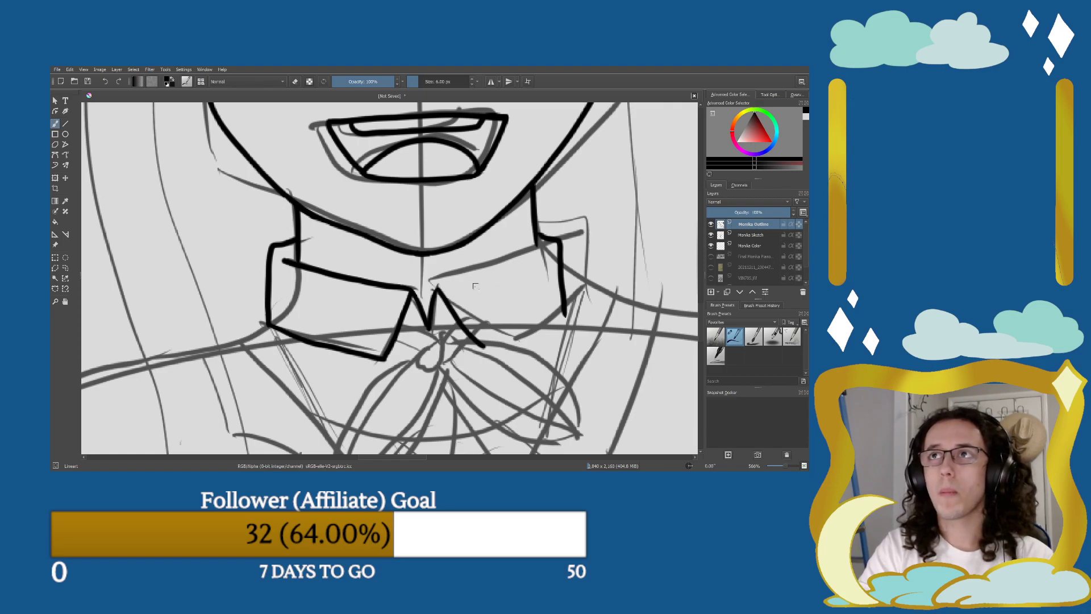
left_click_drag(438, 289, 543, 248)
key("ctrl+z")
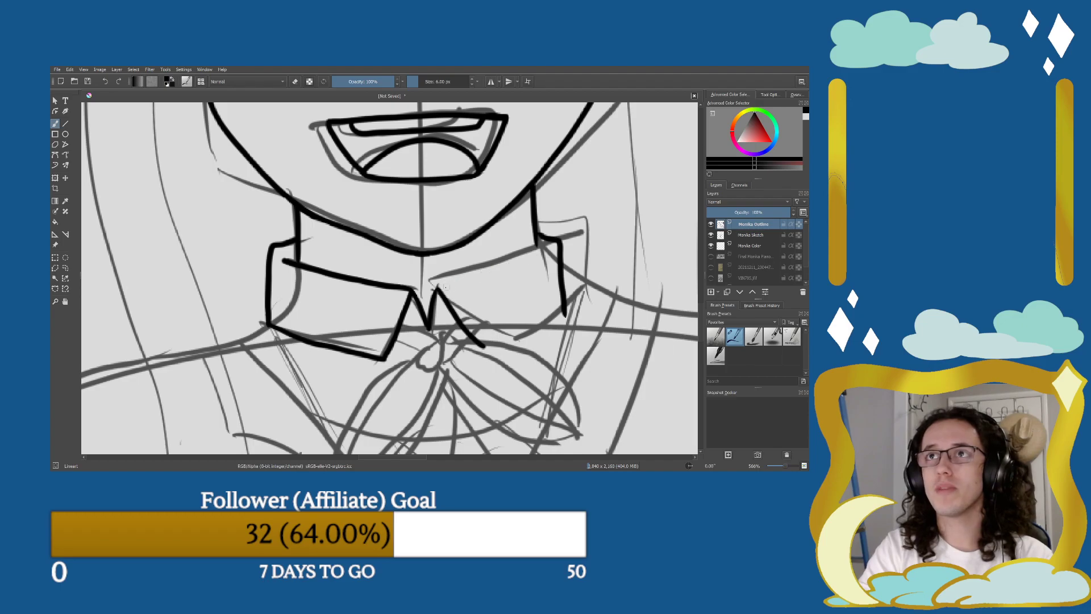
left_click_drag(437, 288, 542, 249)
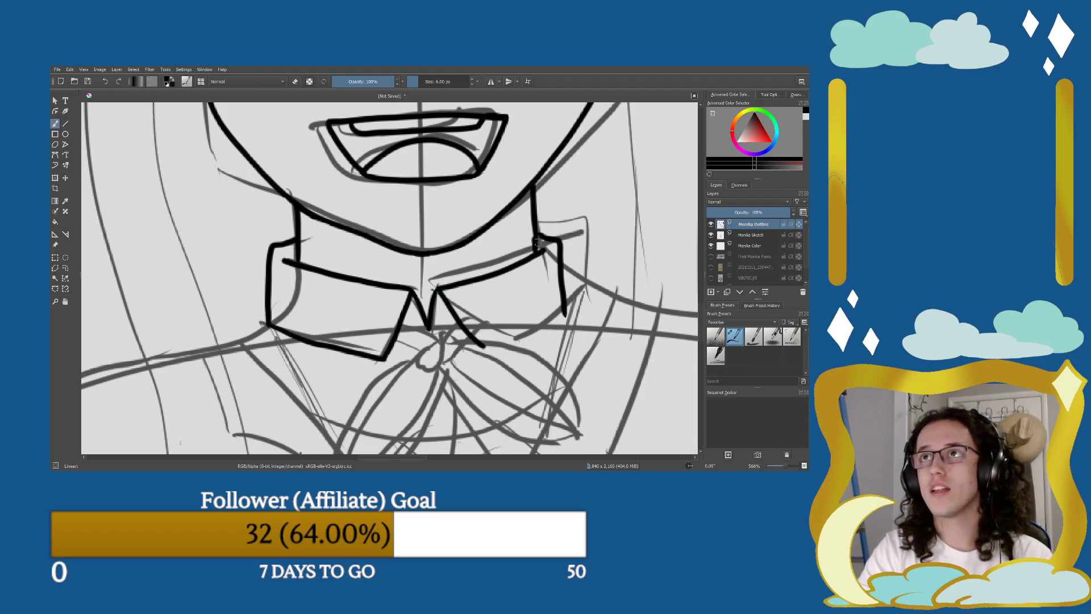
key("e")
key("e")
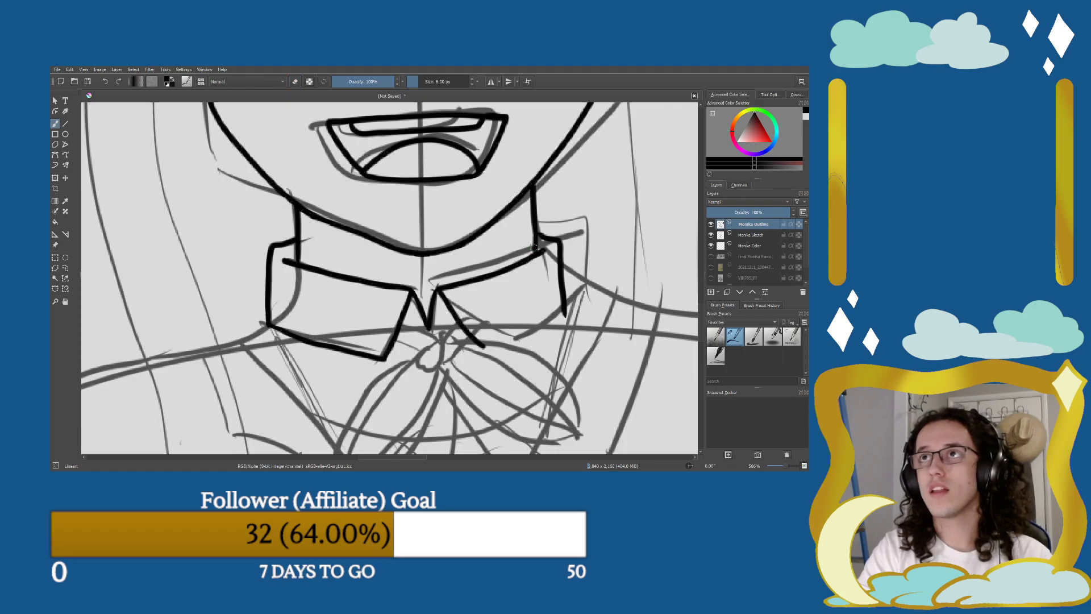
left_click_drag(535, 245, 534, 232)
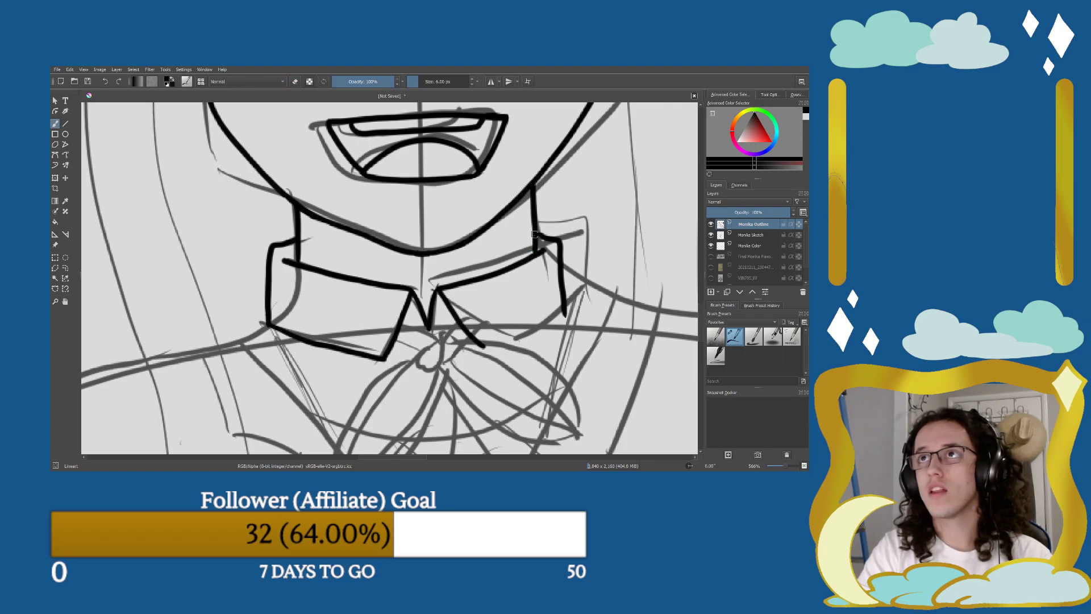
Erase the overshooting collar stroke end and the stray mark near the collar point.
key("e")
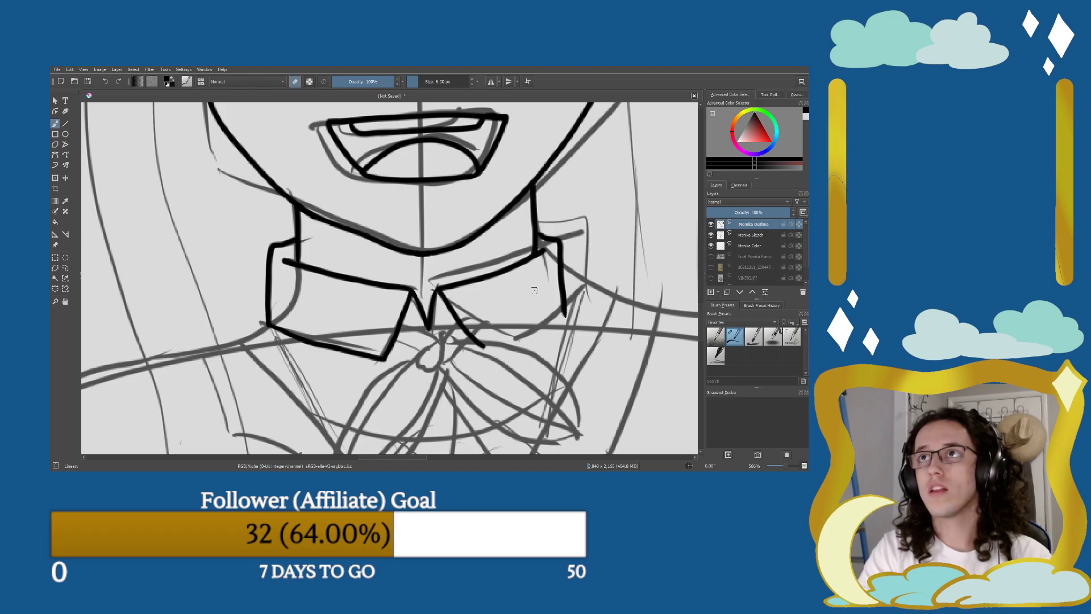
key("e")
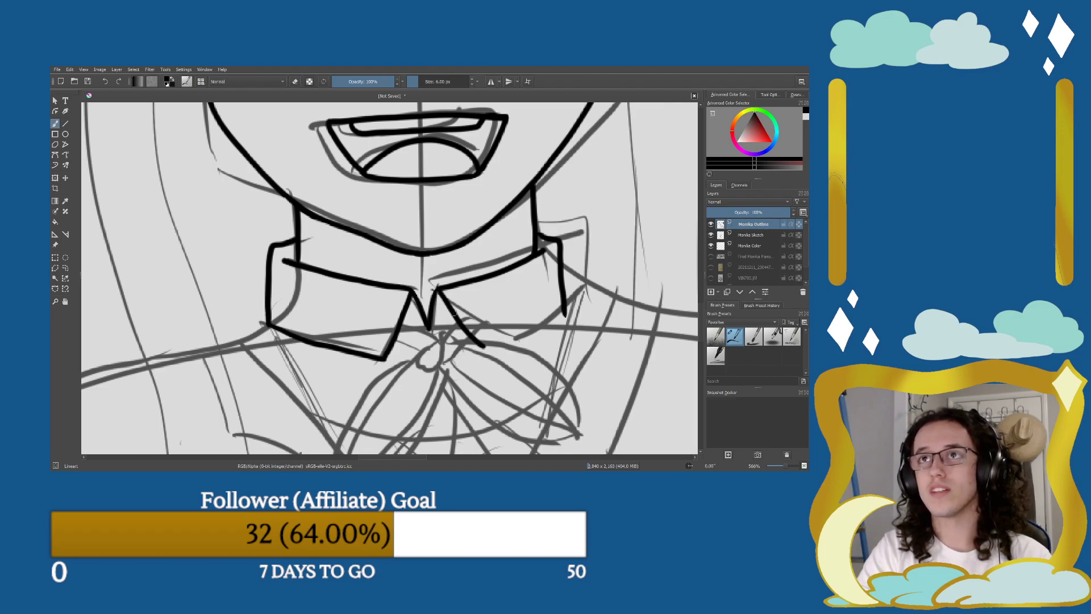
key("e")
left_click_drag(486, 348, 437, 290)
key("e")
key("e")
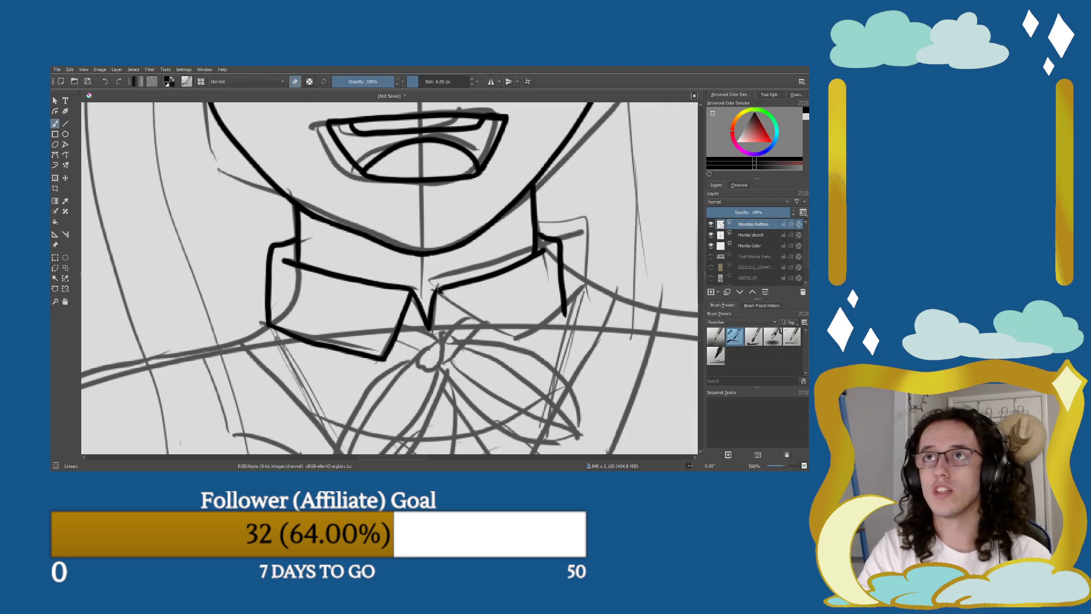
key("e")
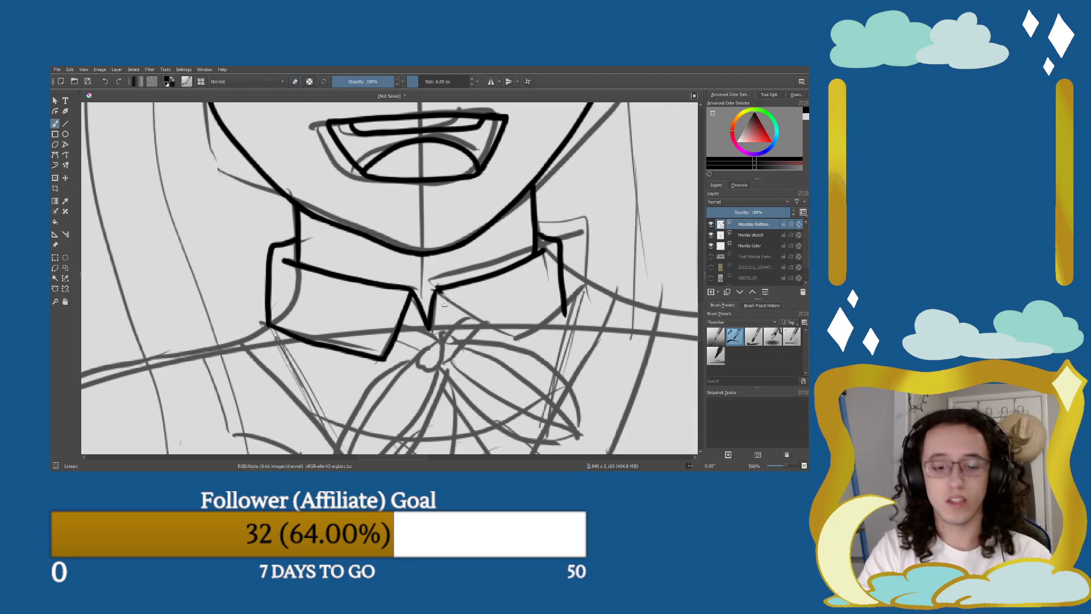
key("e")
mouse_move(439, 292)
left_mouse_down()
mouse_move(470, 359)
mouse_move(436, 291)
mouse_move(474, 359)
mouse_move(564, 312)
left_mouse_up()
key("e")
key("ctrl+z")
key("ctrl+z")
key("e")
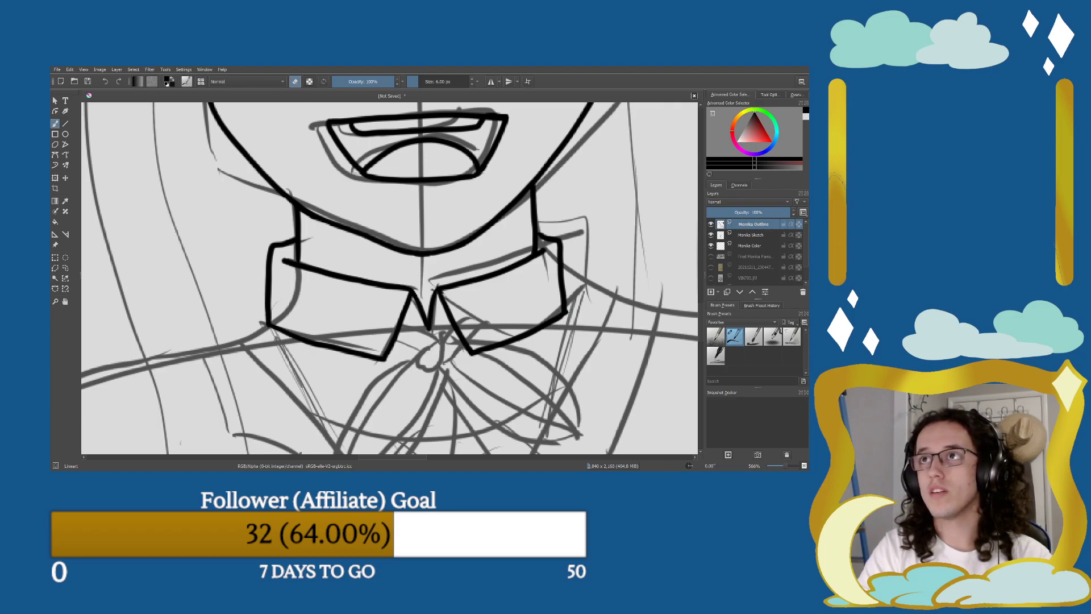
key("e")
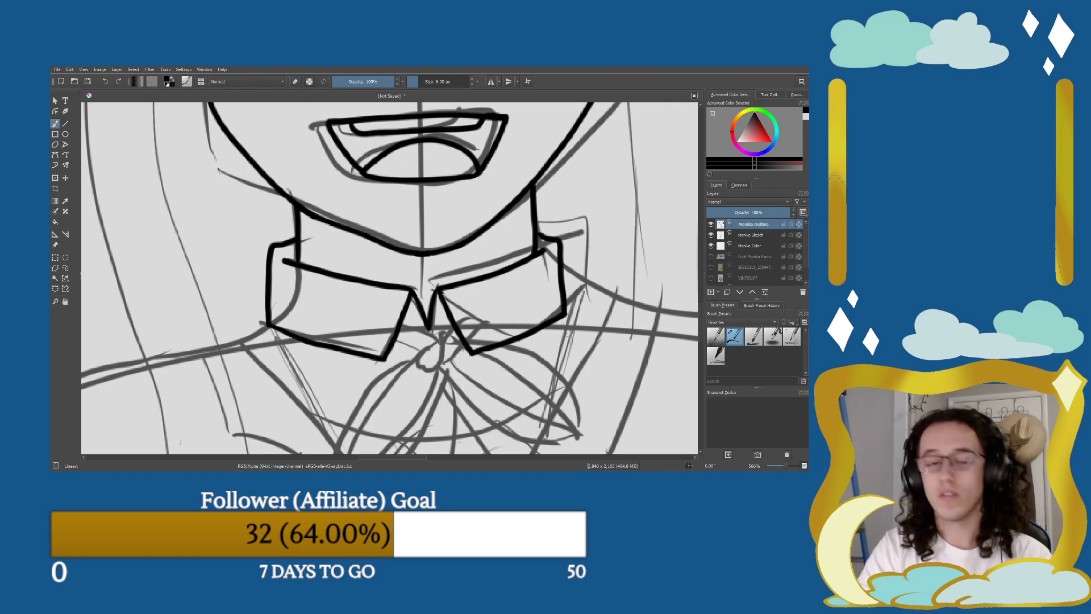
Extend the collar's V tip downward and ink the small round knot below it.
key("ctrl+minus")
key("ctrl+minus")
key("ctrl+minus")
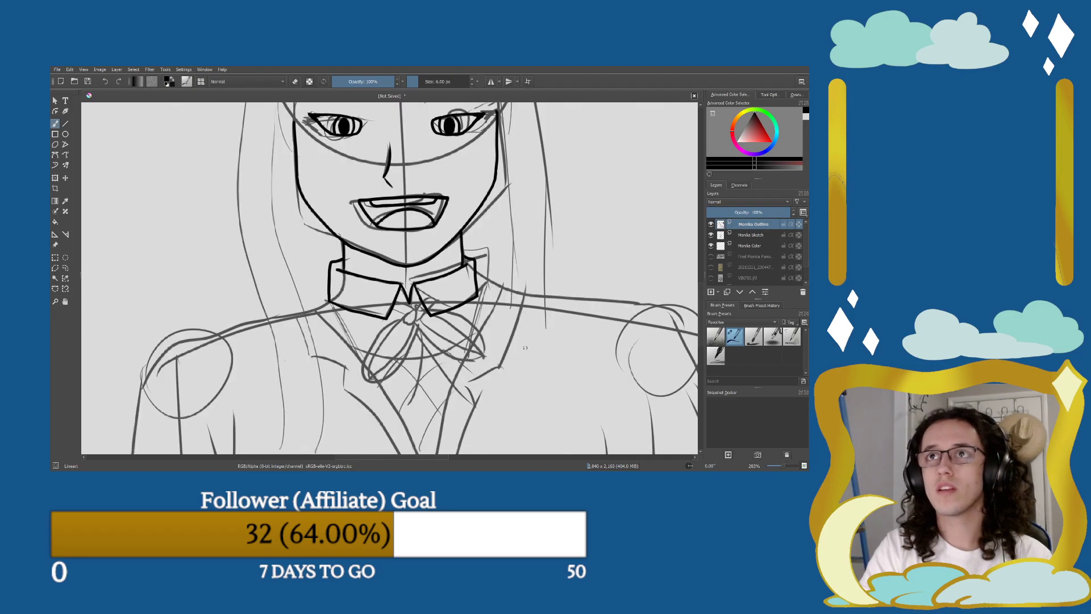
key("ctrl+plus")
key("ctrl+plus")
scroll(386, 304, "up", 1)
key("e")
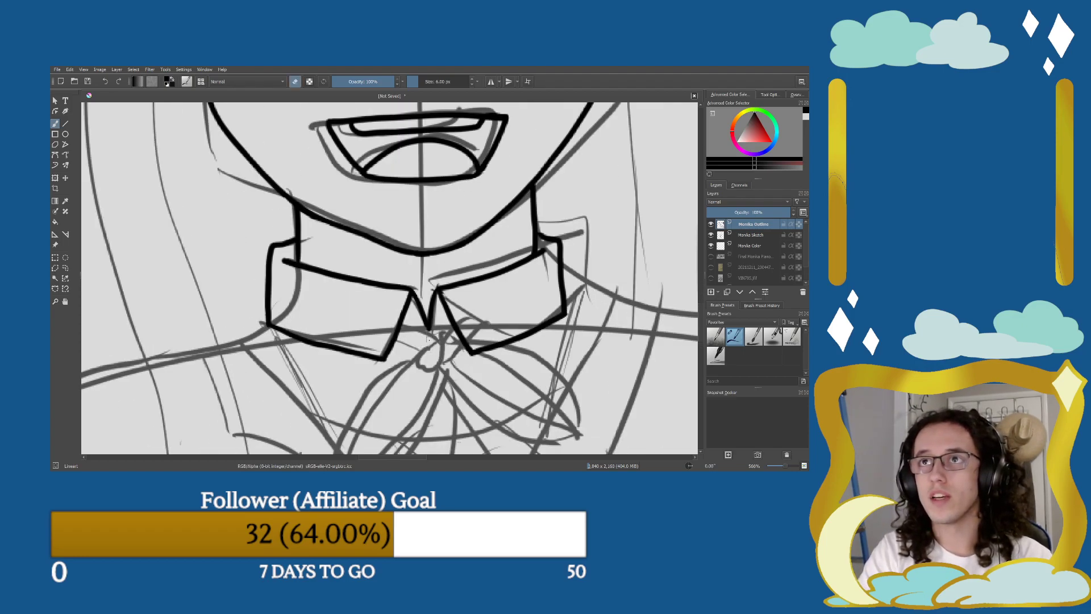
key("e")
left_click_drag(428, 327, 429, 339)
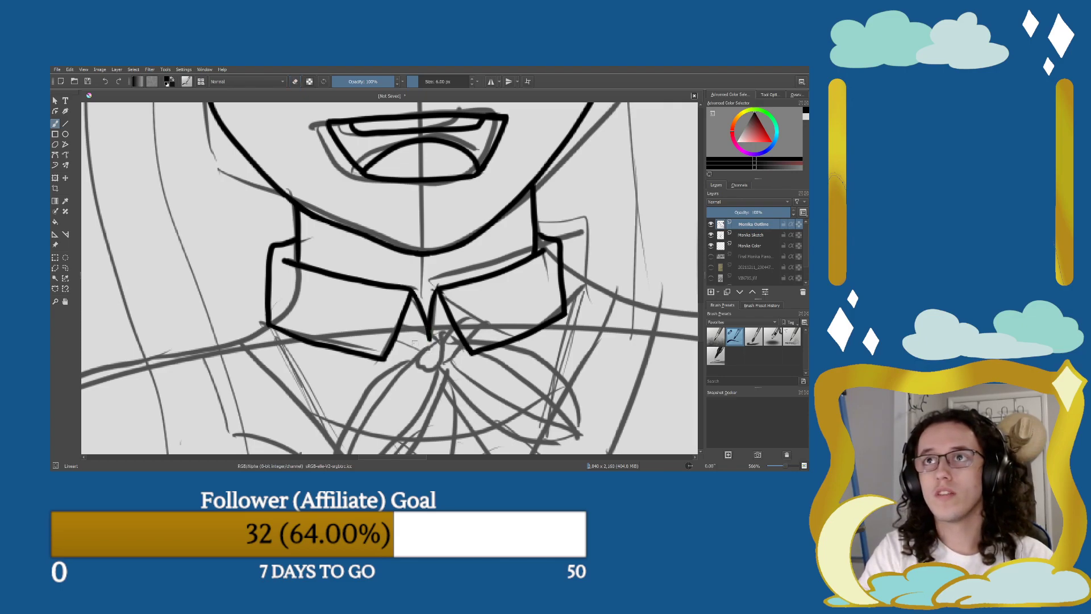
mouse_move(399, 325)
left_mouse_down()
mouse_move(434, 351)
mouse_move(396, 348)
mouse_move(432, 351)
mouse_move(442, 339)
mouse_move(427, 363)
mouse_move(442, 370)
mouse_move(427, 363)
mouse_move(442, 351)
mouse_move(444, 370)
mouse_move(463, 343)
left_mouse_up()
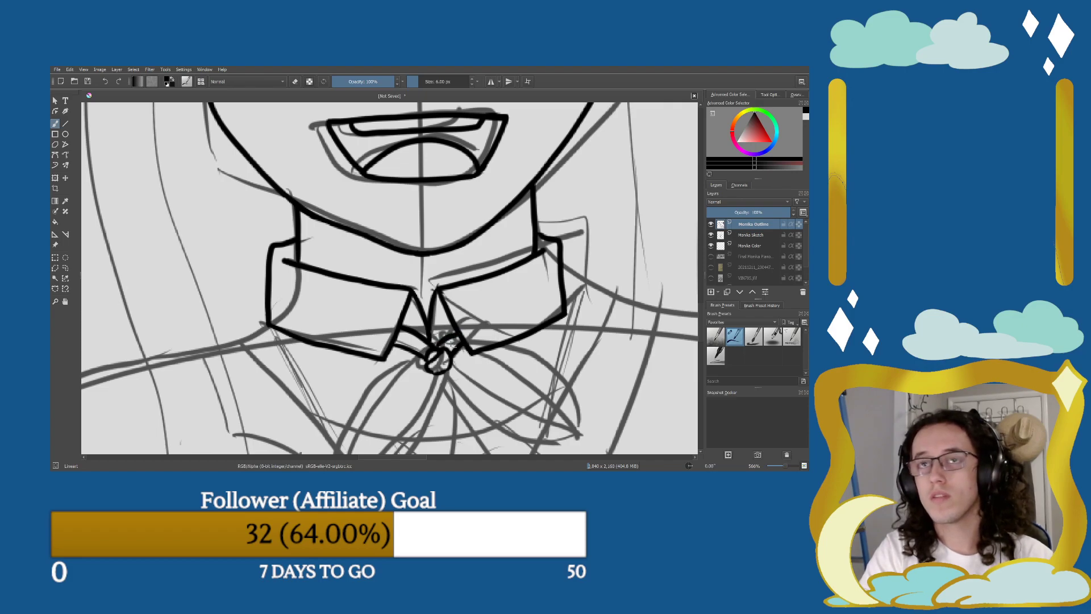
Ink the outline and inner lines of the bow's lower-left loop.
mouse_move(437, 379)
left_mouse_down()
mouse_move(428, 335)
mouse_move(448, 243)
left_mouse_up()
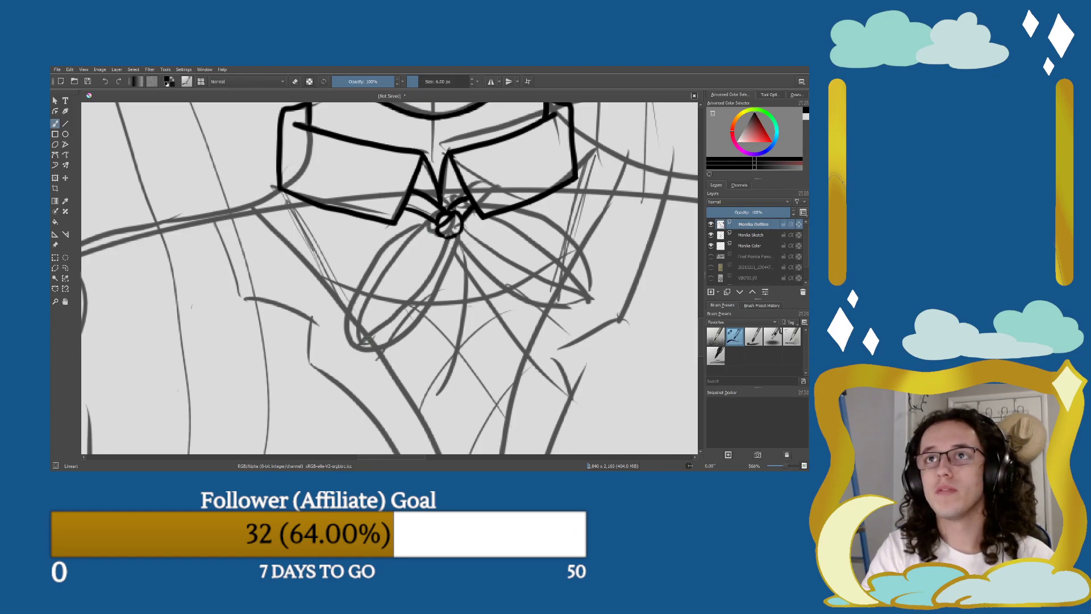
mouse_move(347, 343)
left_mouse_down()
mouse_move(392, 342)
mouse_move(455, 228)
left_mouse_up()
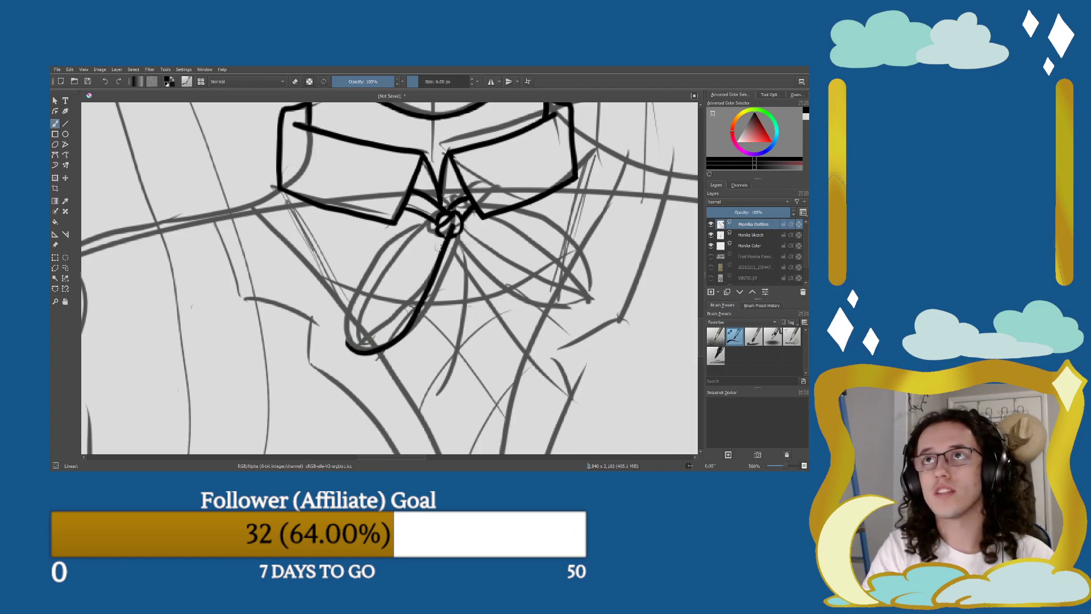
key("e")
key("ctrl+z")
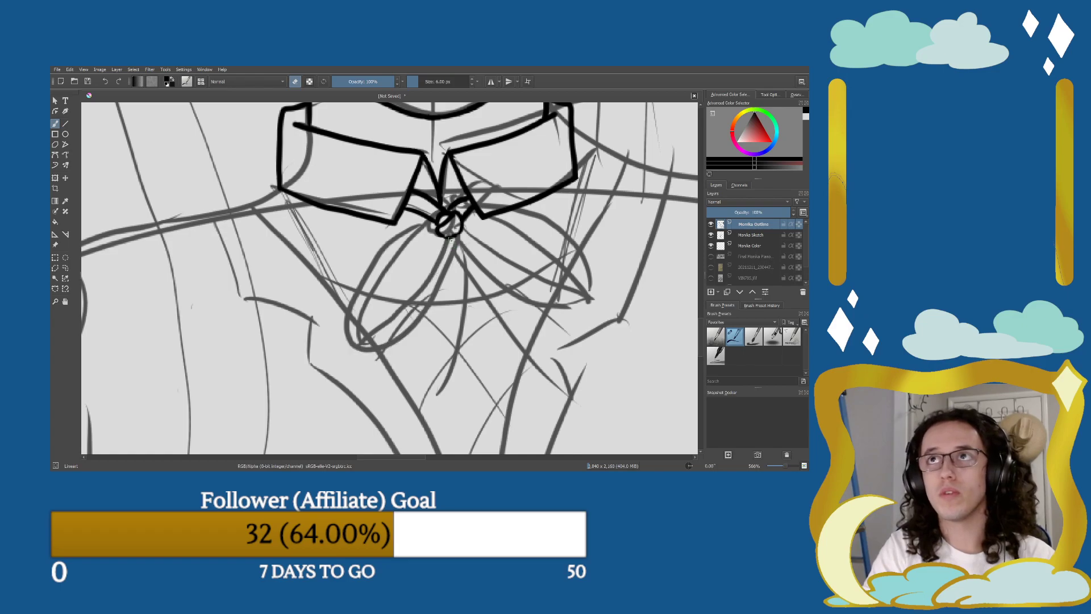
key("e")
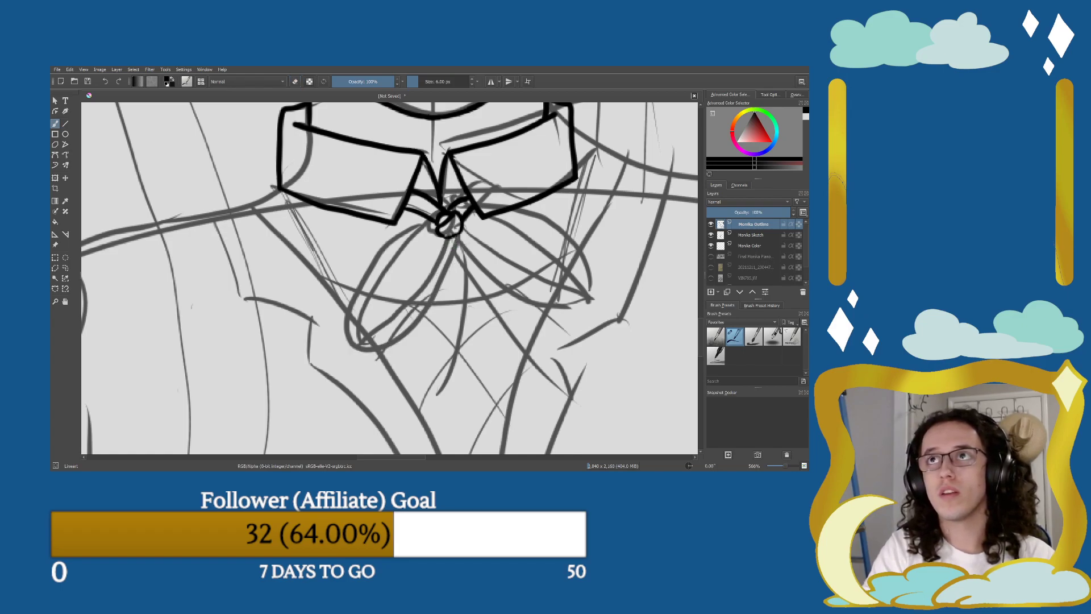
mouse_move(453, 238)
left_mouse_down()
mouse_move(425, 304)
mouse_move(362, 352)
mouse_move(372, 283)
mouse_move(430, 221)
left_mouse_up()
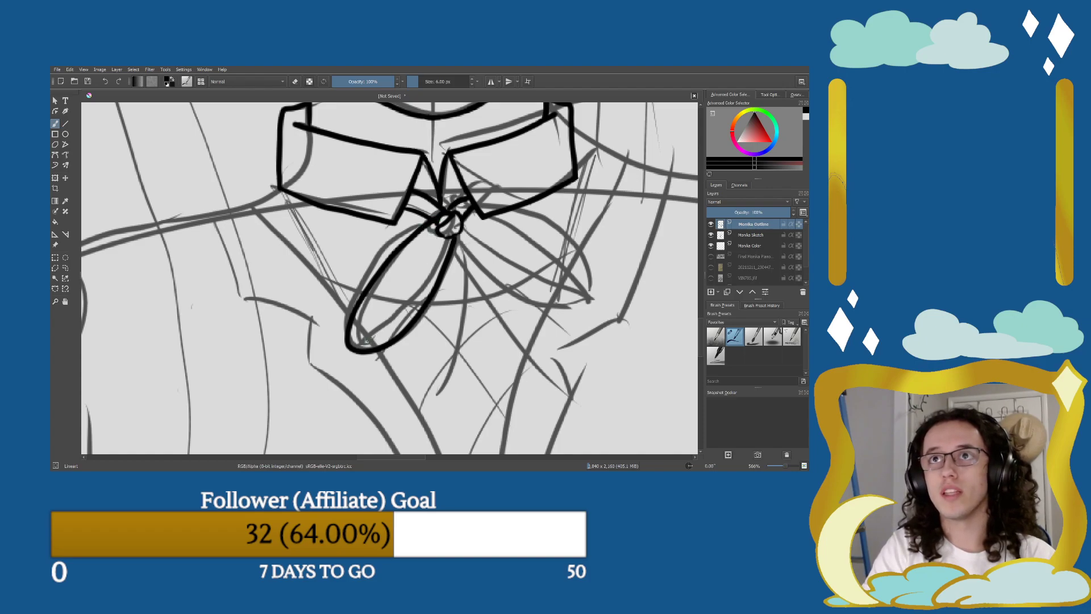
mouse_move(353, 344)
left_mouse_down()
mouse_move(410, 302)
mouse_move(446, 234)
left_mouse_up()
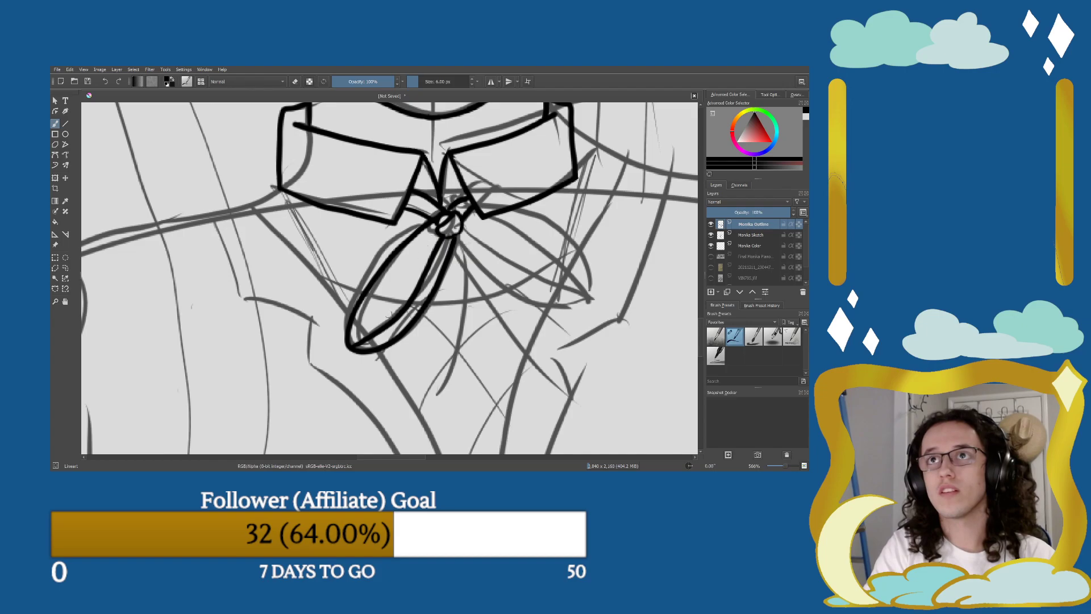
left_click_drag(361, 337, 437, 221)
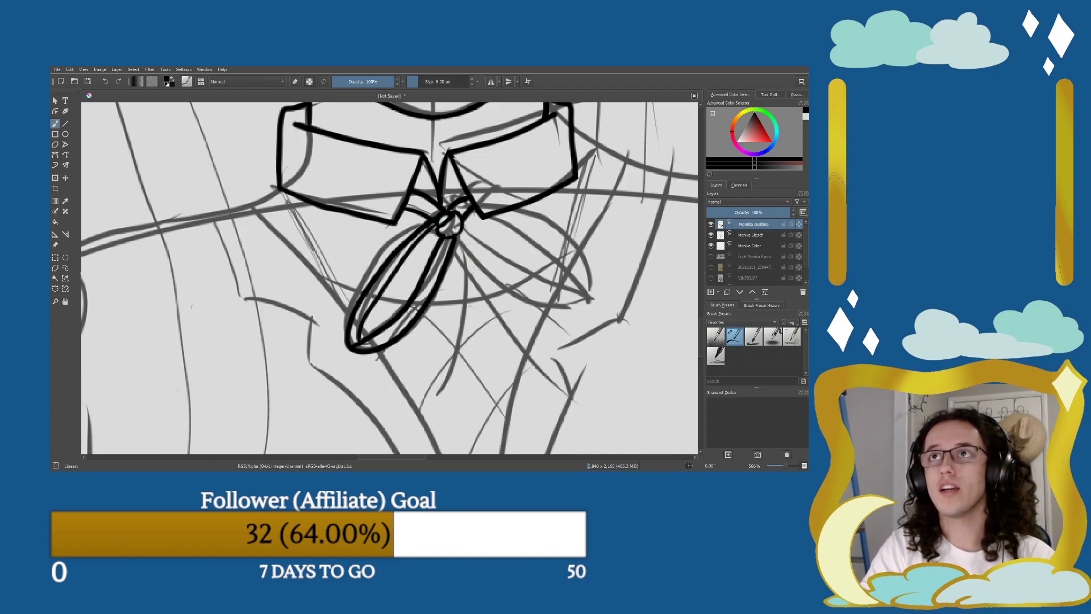
Ink the bow's right loop from the knot along with its inner line.
mouse_move(452, 234)
left_mouse_down()
mouse_move(480, 294)
mouse_move(561, 319)
left_mouse_up()
mouse_move(463, 217)
left_mouse_down()
mouse_move(506, 246)
mouse_move(556, 314)
mouse_move(564, 291)
mouse_move(506, 238)
mouse_move(459, 222)
left_mouse_up()
key("ctrl+z")
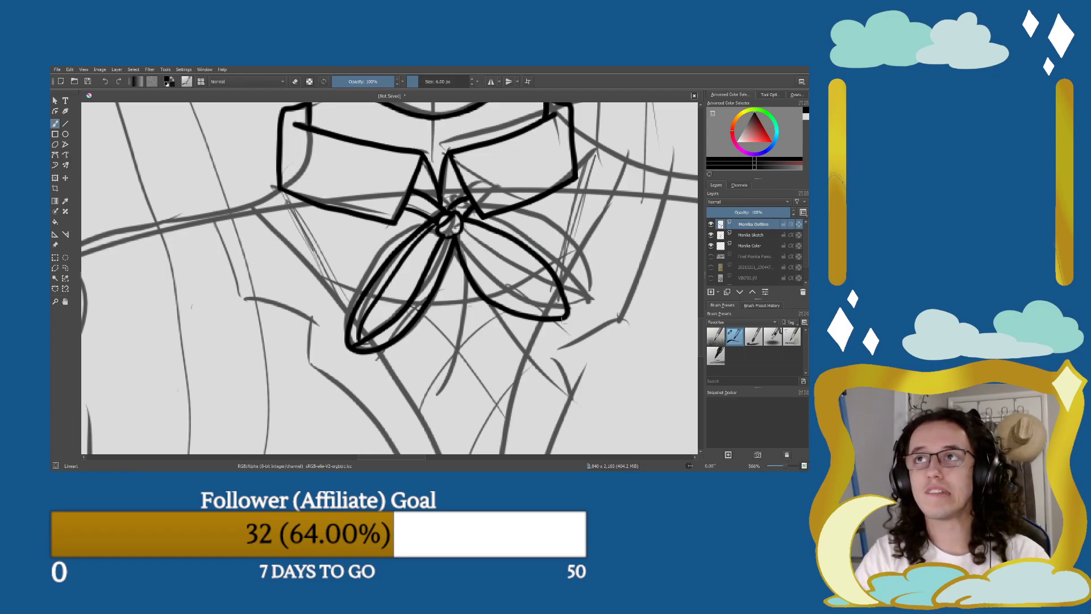
left_click_drag(461, 233, 513, 288)
key("ctrl+z")
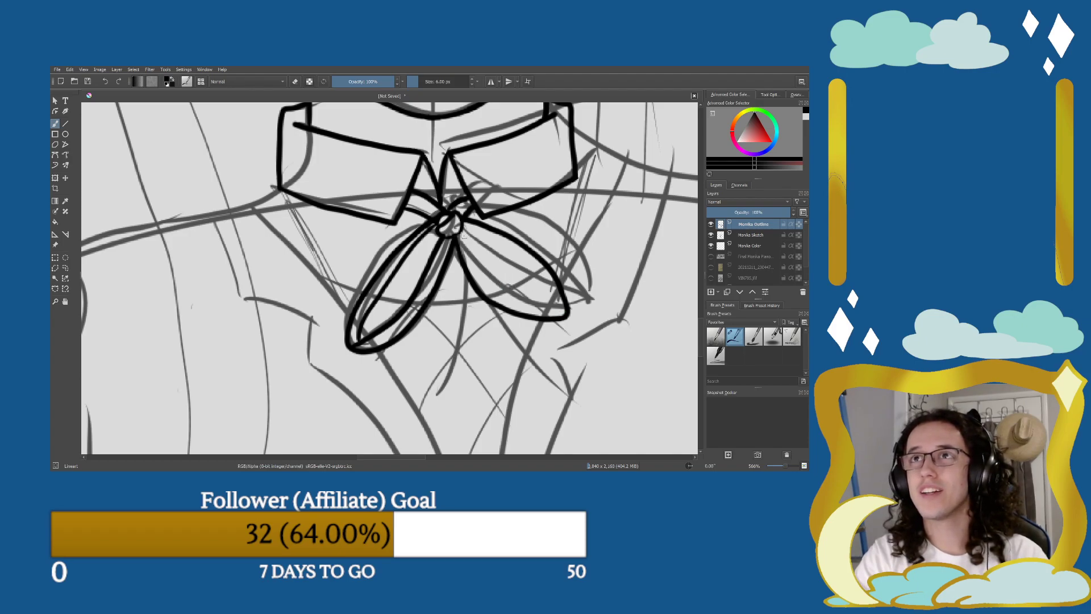
mouse_move(461, 232)
left_mouse_down()
mouse_move(520, 261)
mouse_move(560, 320)
mouse_move(521, 266)
mouse_move(463, 233)
mouse_move(471, 256)
mouse_move(537, 303)
mouse_move(566, 307)
mouse_move(503, 246)
mouse_move(468, 233)
left_mouse_up()
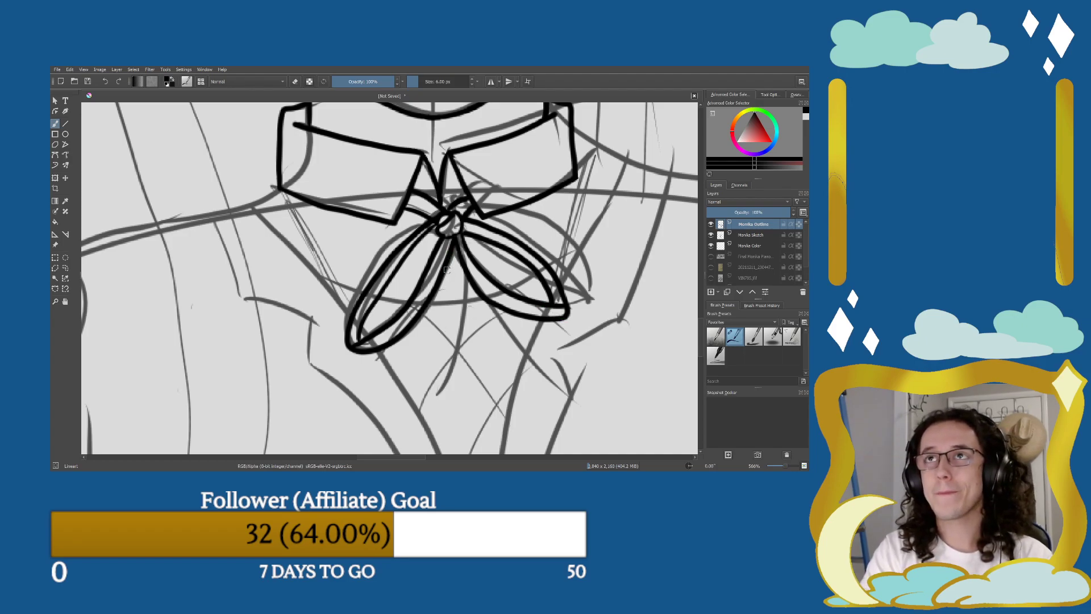
Ink the left and right ribbon tails hanging down from the knot.
left_click_drag(403, 379, 420, 320)
mouse_move(402, 378)
left_mouse_down()
mouse_move(396, 398)
mouse_move(419, 388)
mouse_move(457, 243)
left_mouse_up()
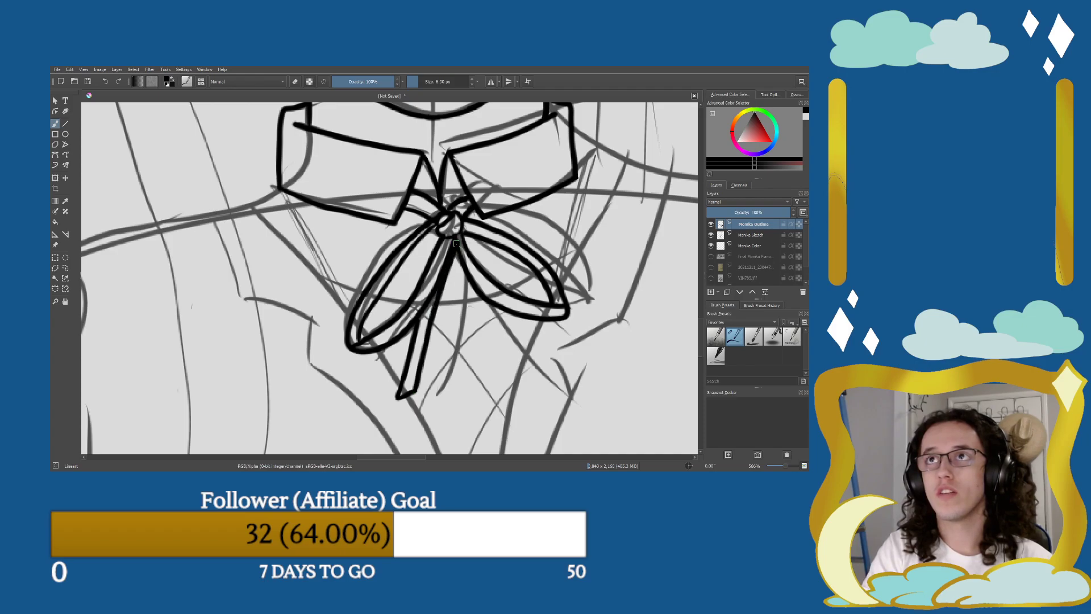
key("e")
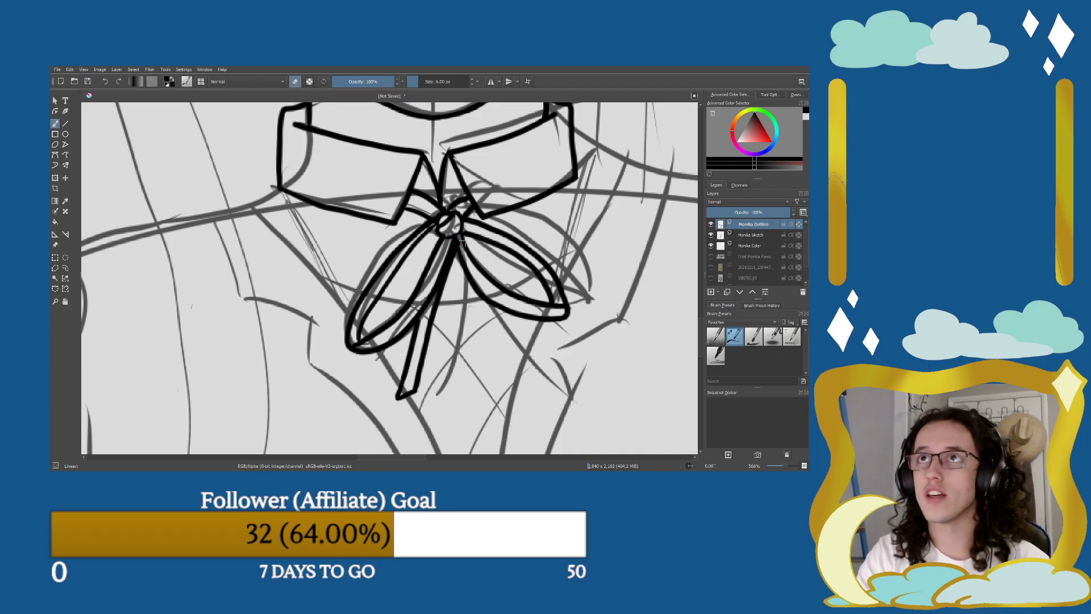
key("e")
mouse_move(456, 245)
left_mouse_down()
mouse_move(486, 356)
mouse_move(509, 383)
mouse_move(482, 300)
left_mouse_up()
key("ctrl+z")
left_click_drag(507, 382, 471, 282)
Zoom to 800% on the bow and ink an inner fold line in one loop.
key("minus")
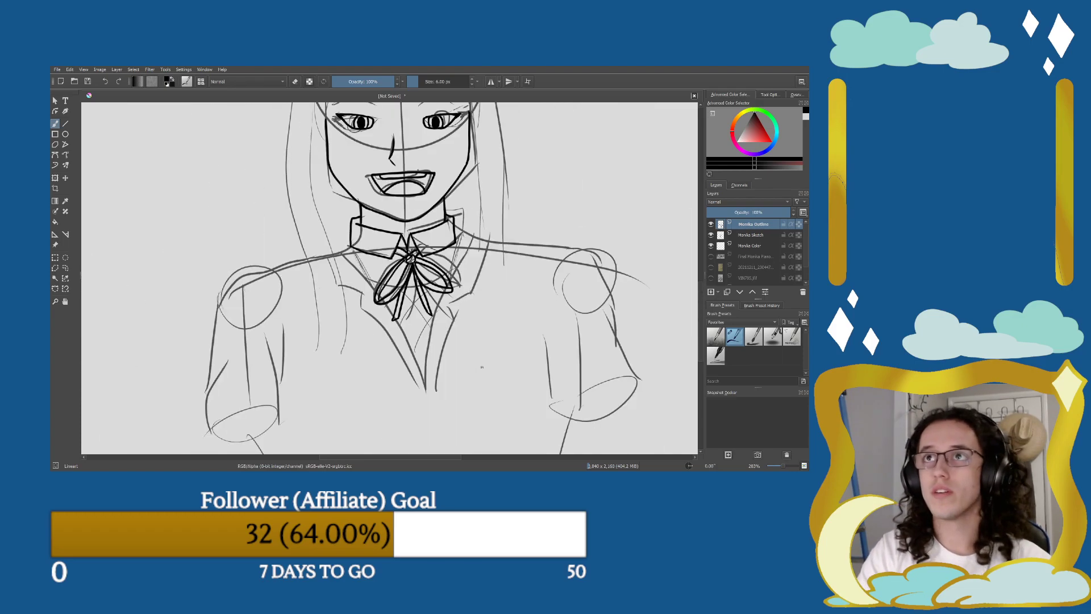
left_click_drag(404, 367, 390, 309)
key("minus")
key("minus")
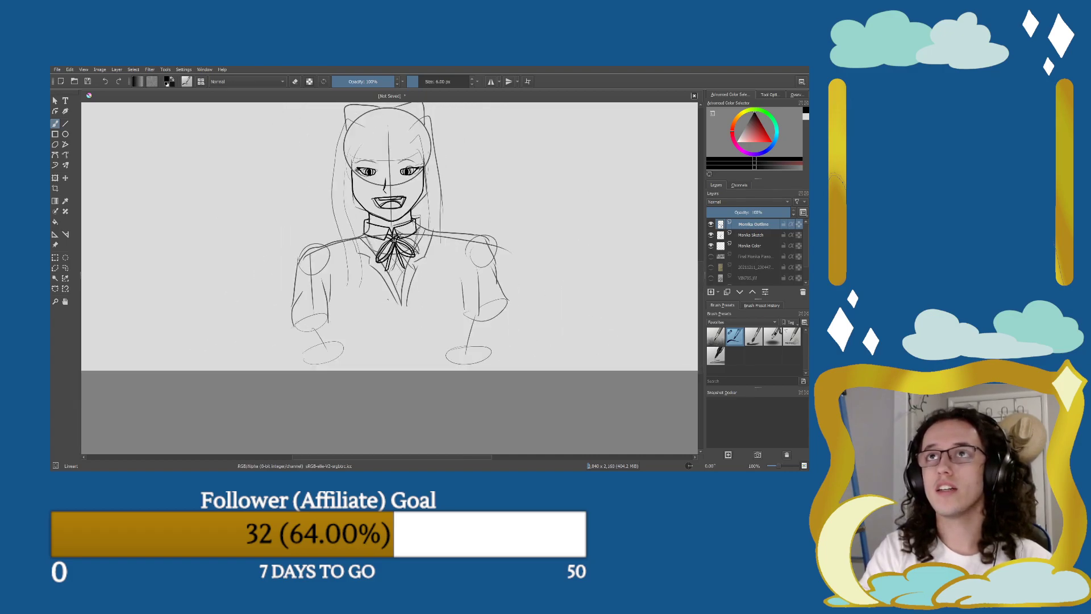
key("plus")
key("plus")
key("plus")
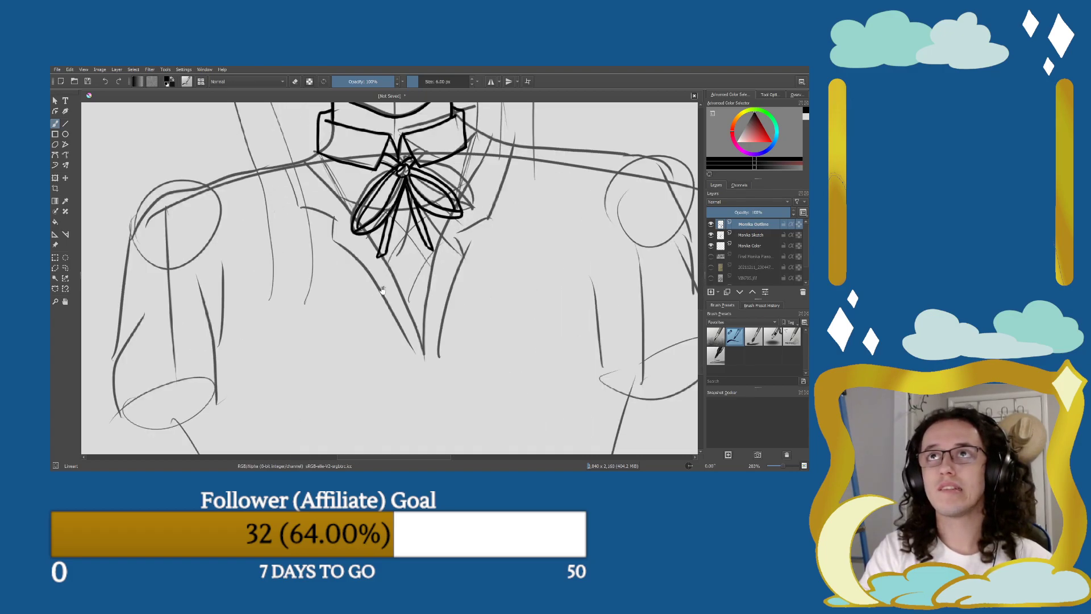
left_click_drag(396, 354, 391, 391)
key("plus")
key("plus")
left_click_drag(435, 350, 377, 319)
key("plus")
key("e")
key("e")
mouse_move(189, 283)
left_mouse_down()
mouse_move(324, 328)
mouse_move(401, 321)
left_mouse_up()
key("e")
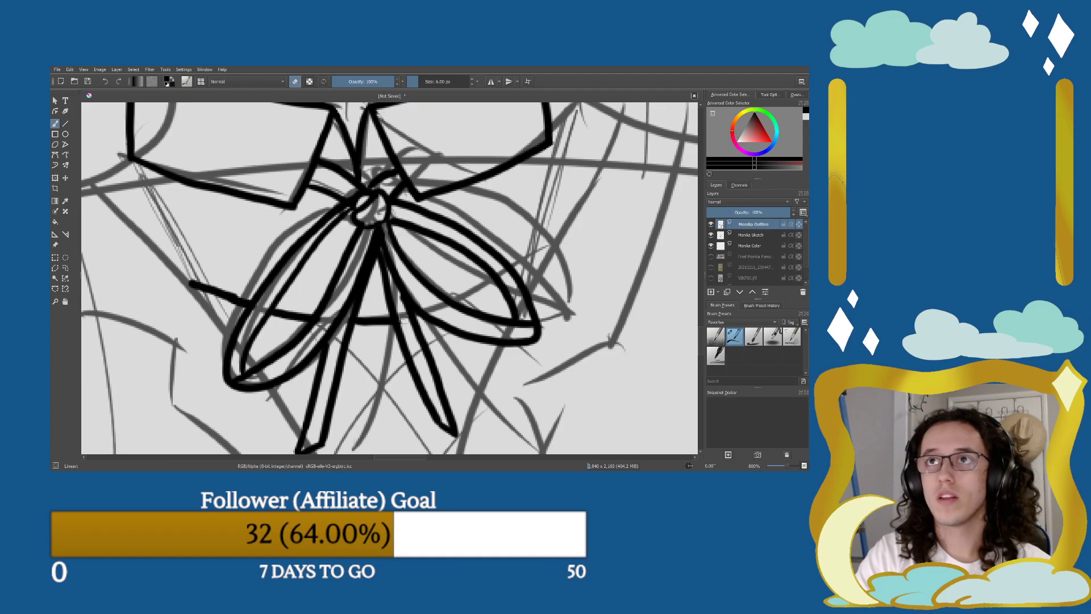
Add a shorter inner stroke to the bow's right loop, then zoom out to 400%.
key("e")
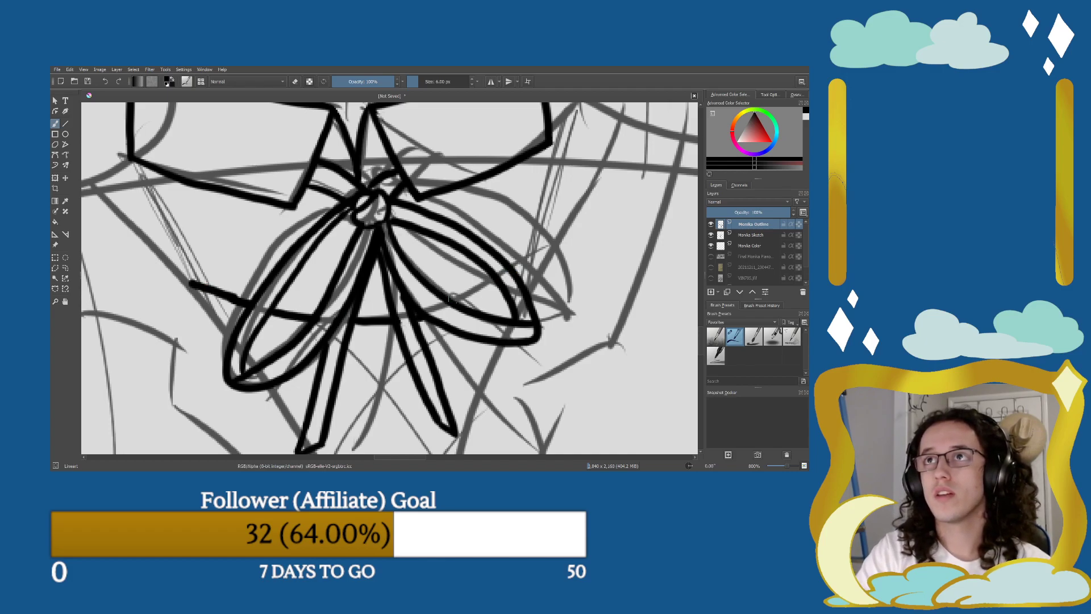
mouse_move(456, 299)
left_mouse_down()
mouse_move(502, 289)
mouse_move(471, 296)
mouse_move(505, 279)
left_mouse_up()
key("ctrl+z")
key("ctrl+z")
left_click_drag(453, 300, 532, 266)
key("ctrl+z")
key("ctrl+z")
key("ctrl+z")
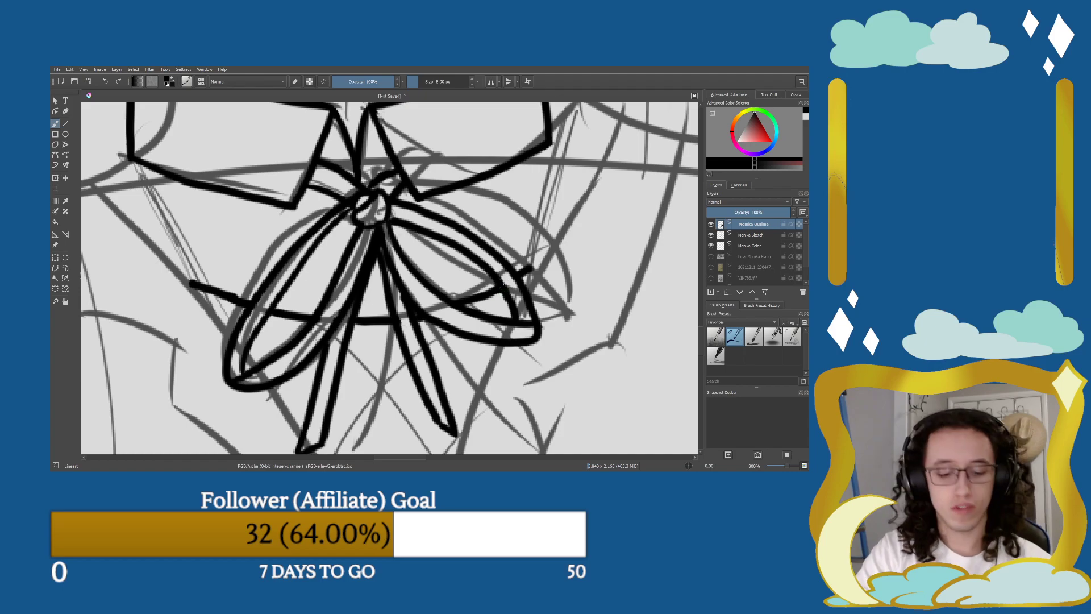
key("minus")
key("minus")
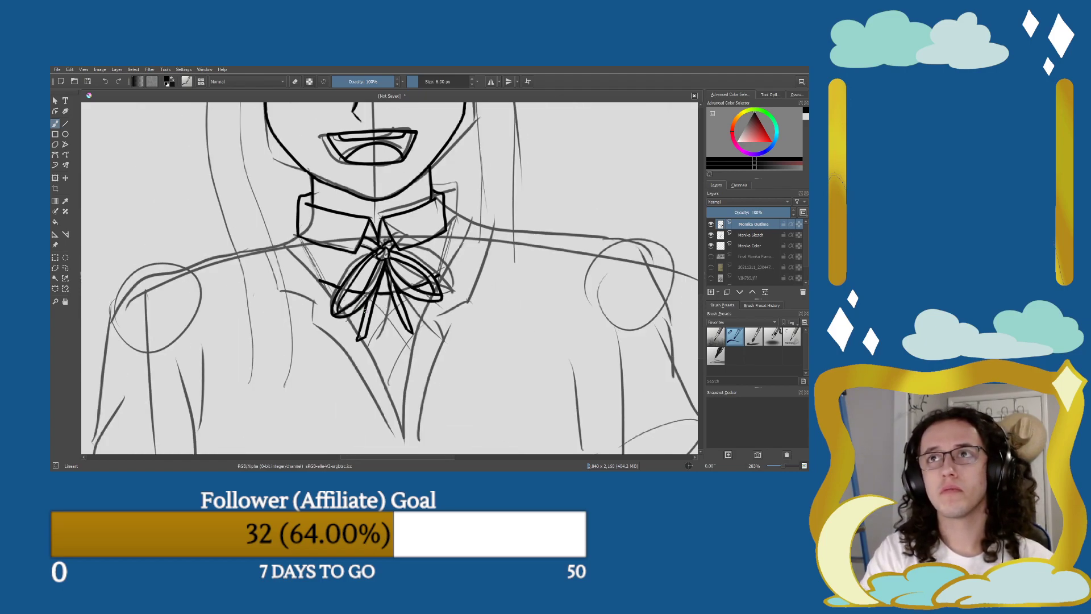
key("minus")
key("minus")
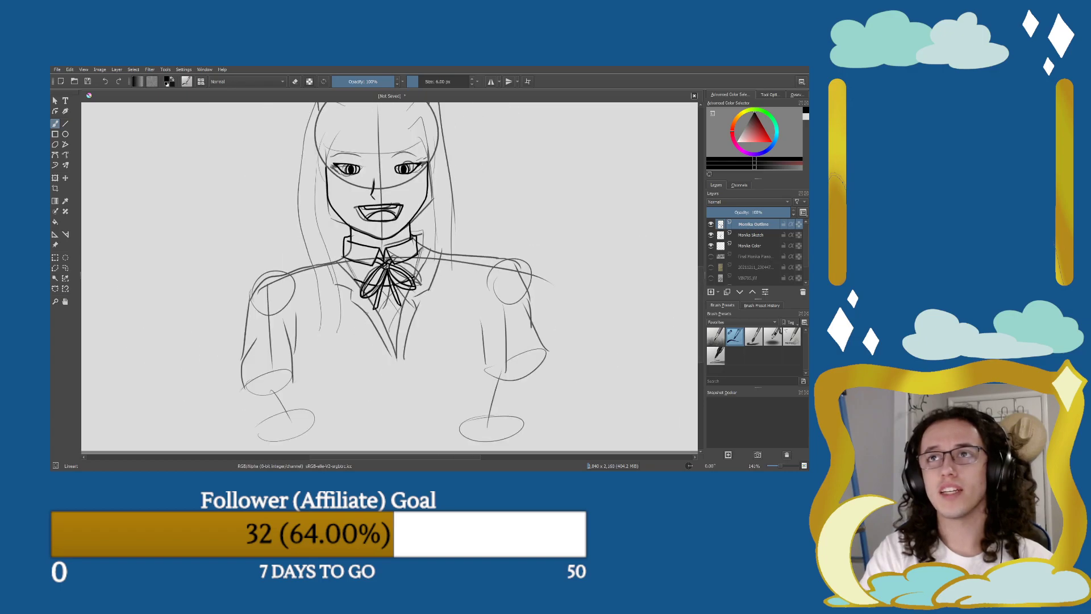
key("plus")
key("plus")
key("plus")
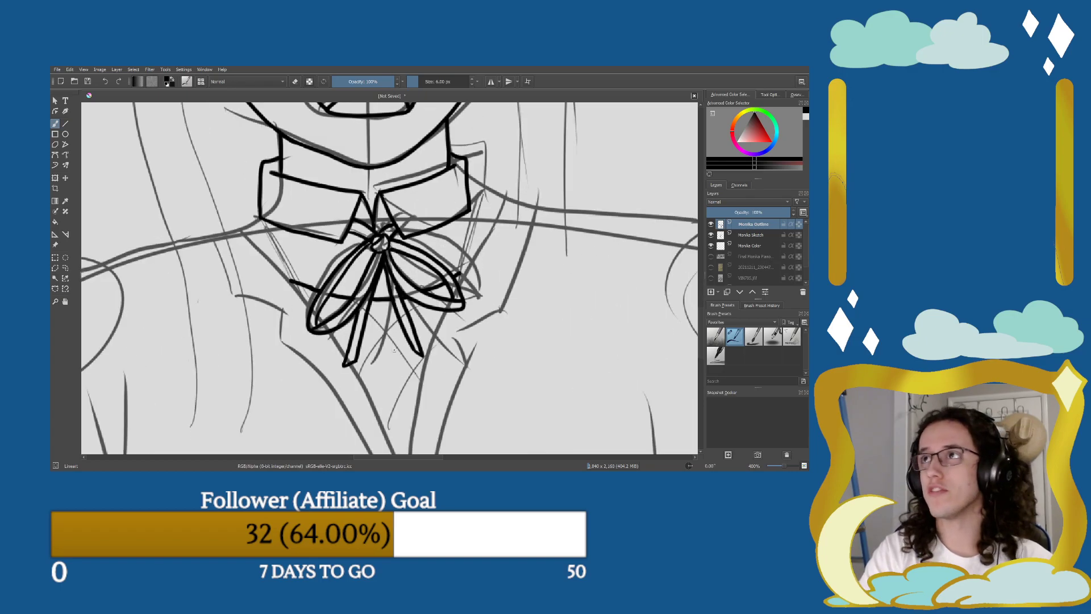
Hide Monika Sketch, zoom in on the bow's left loop, and undo the trial touch-up strokes there.
left_click(711, 235)
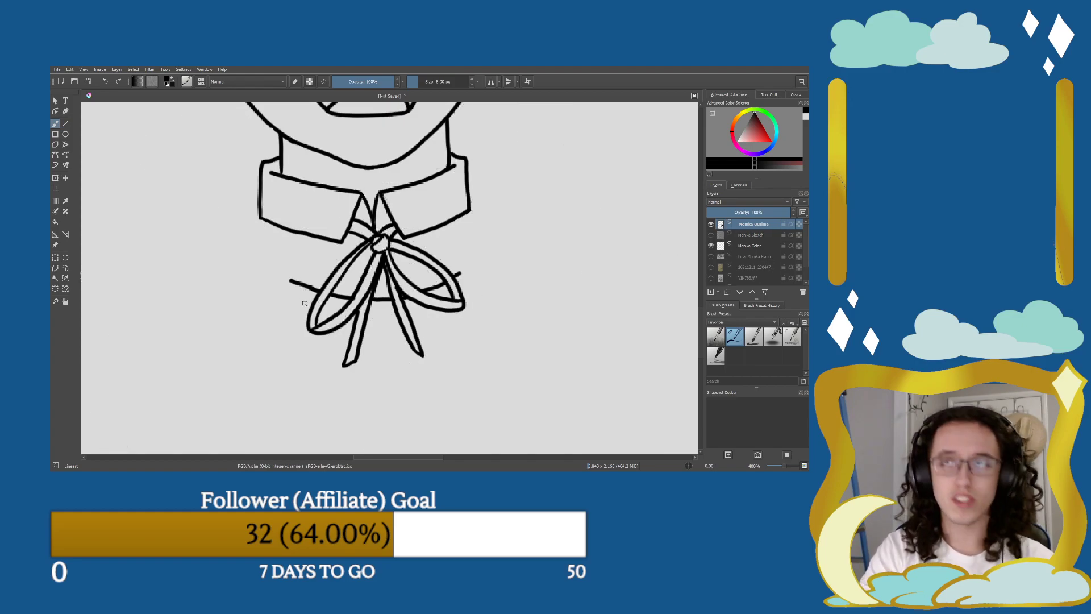
scroll(309, 306, "up", 5)
scroll(392, 324, "up", 2)
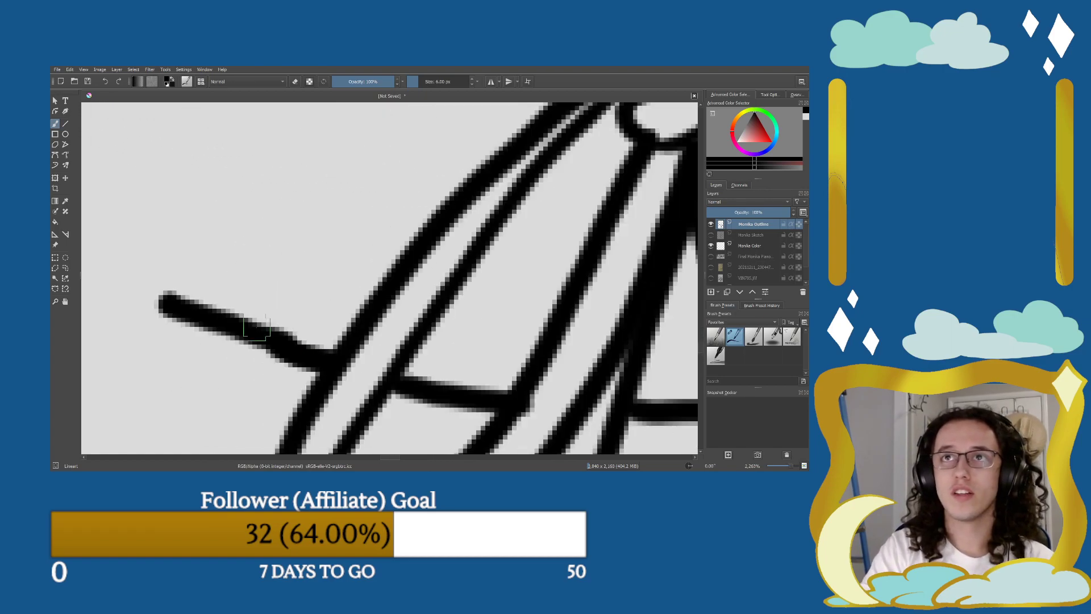
mouse_move(293, 328)
left_mouse_down()
mouse_move(301, 340)
mouse_move(242, 318)
left_mouse_up()
key("ctrl+z")
key("e")
key("e")
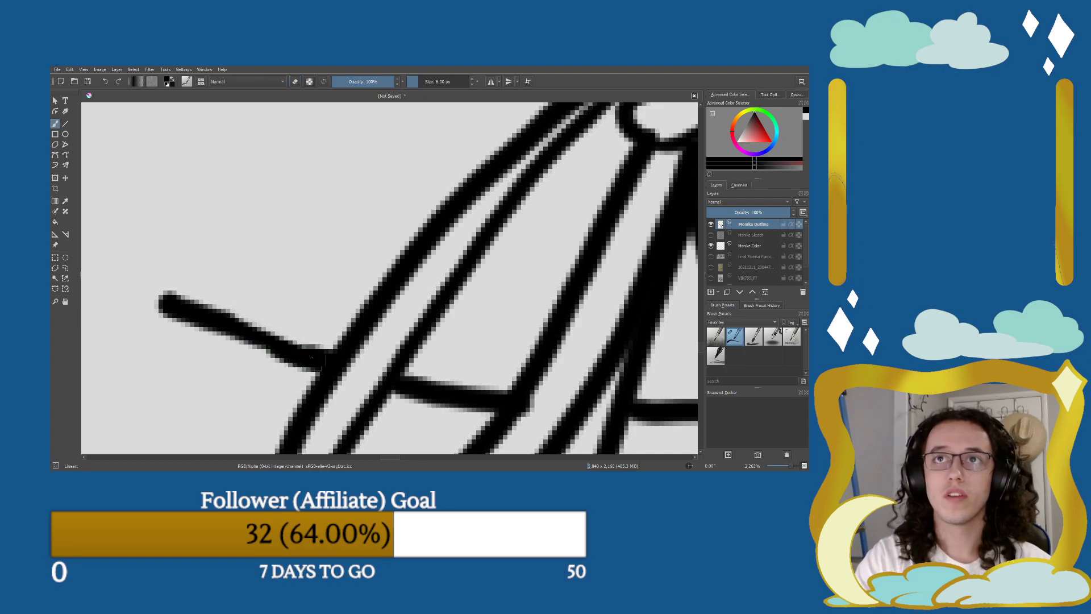
mouse_move(324, 364)
left_mouse_down()
mouse_move(177, 306)
mouse_move(319, 357)
left_mouse_up()
key("ctrl+z")
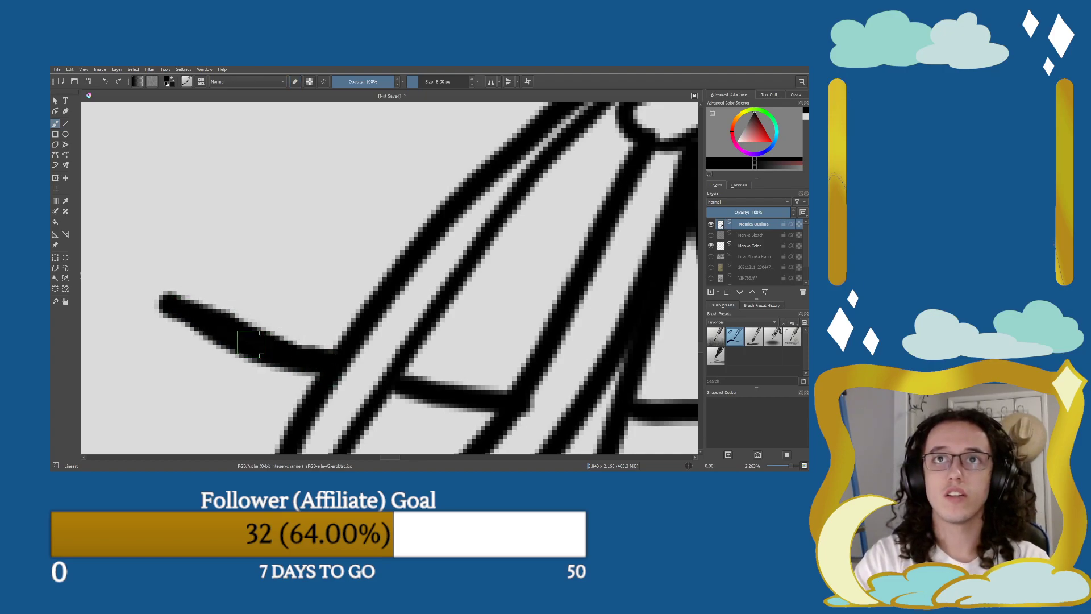
key("ctrl+z")
Paint a thicker line into the left loop and erase its upper edge smooth.
left_click_drag(159, 305, 321, 365)
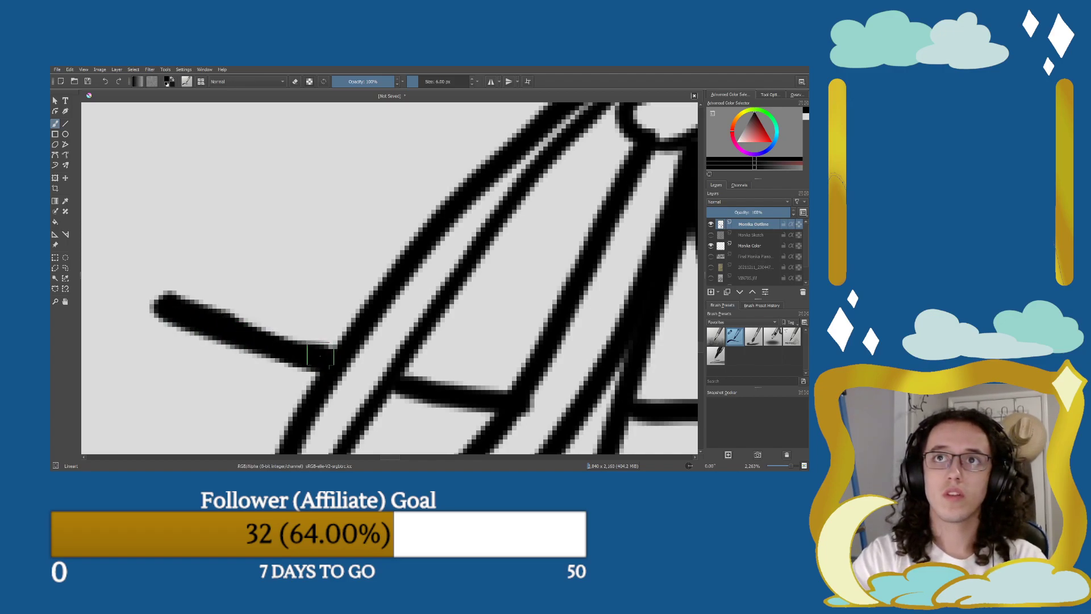
key("e")
mouse_move(173, 291)
left_mouse_down()
mouse_move(318, 328)
mouse_move(214, 292)
mouse_move(330, 359)
left_mouse_up()
key("e")
Zoom out around the collar and bow and show the Monika Sketch layer again.
scroll(355, 377, "down", 10)
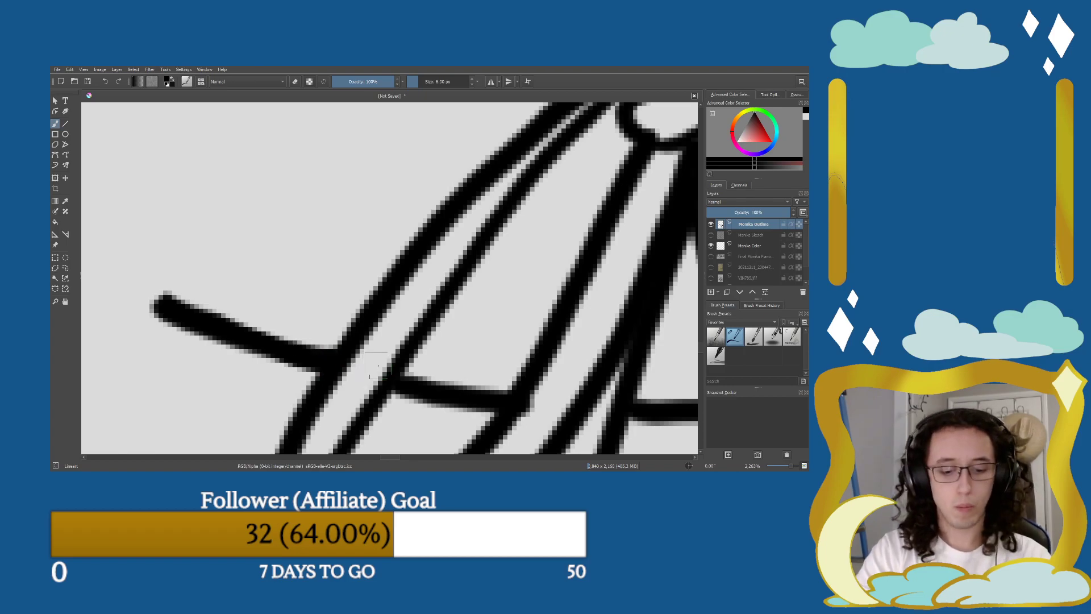
left_click_drag(397, 343, 257, 351)
key("minus")
key("minus")
scroll(301, 351, "up", 1)
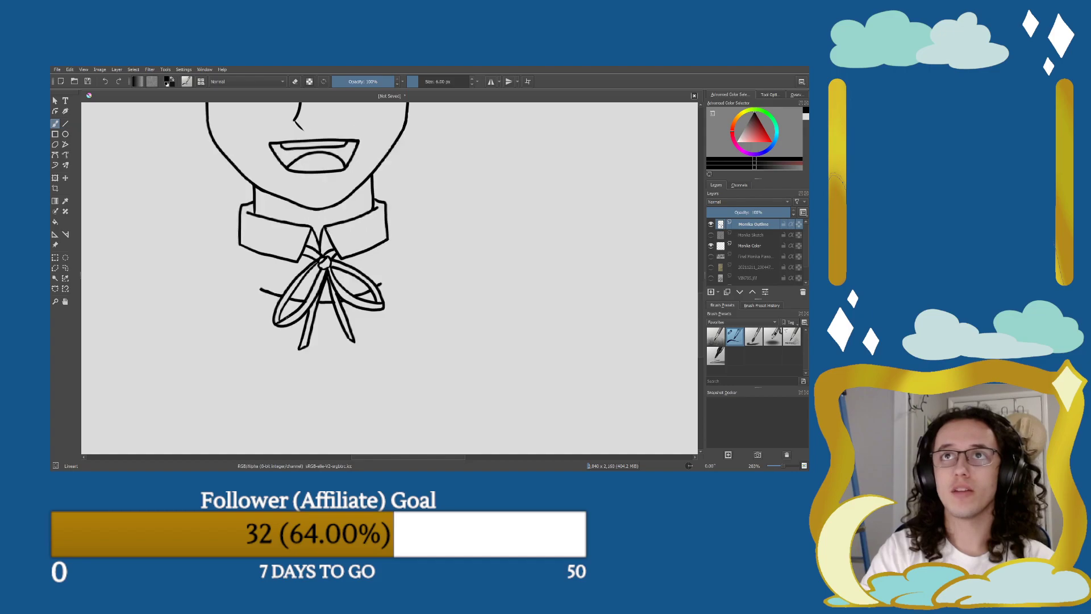
left_click(710, 235)
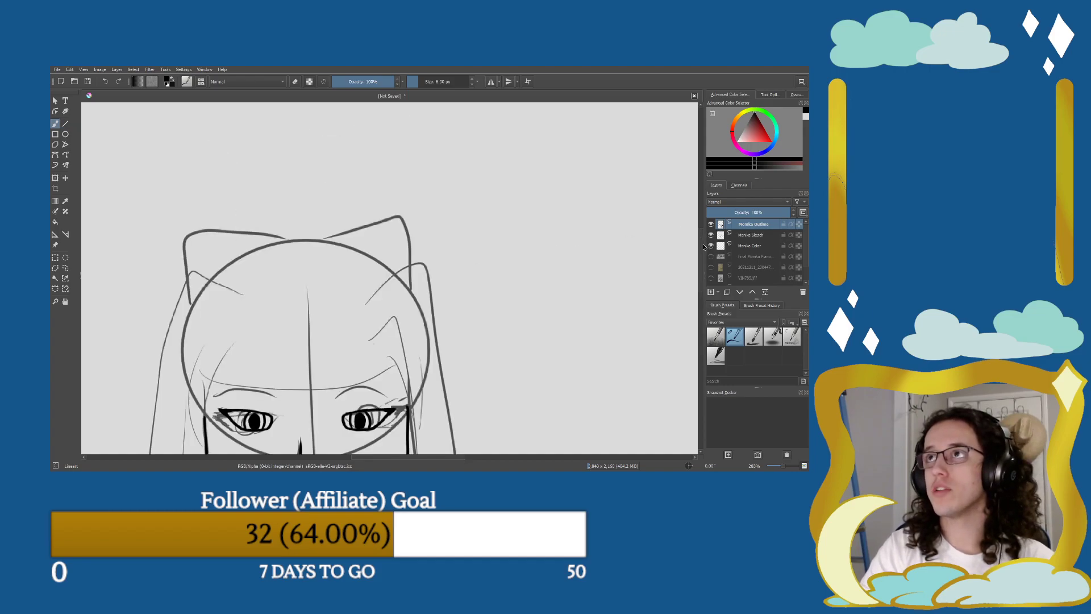
Frame the mouth and collar, then toggle Monika Sketch on and off to compare, ending hidden.
left_click_drag(589, 324, 619, 213)
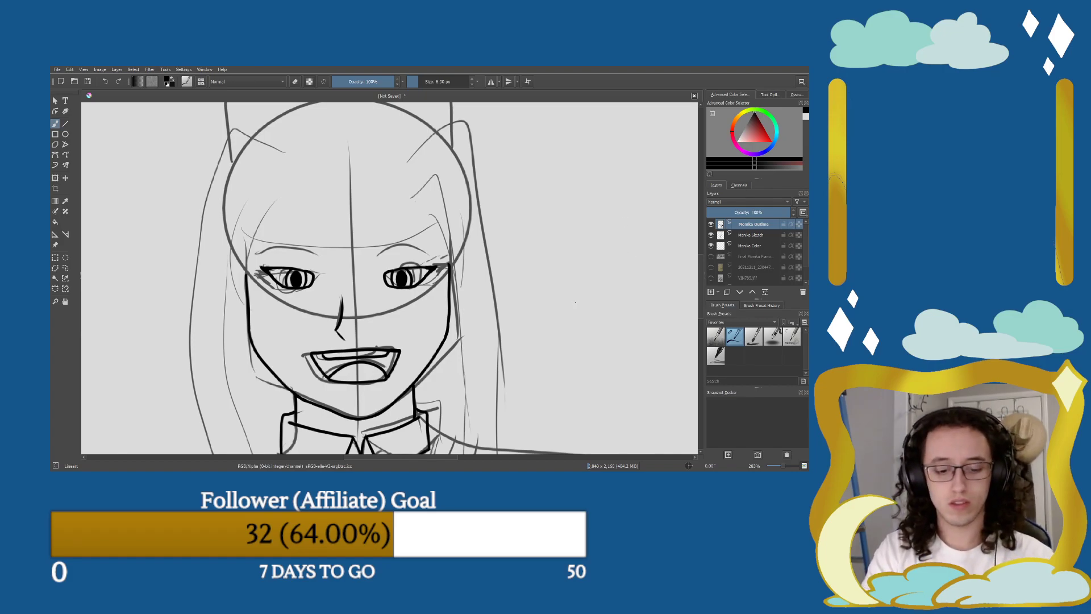
scroll(575, 302, "down", 2)
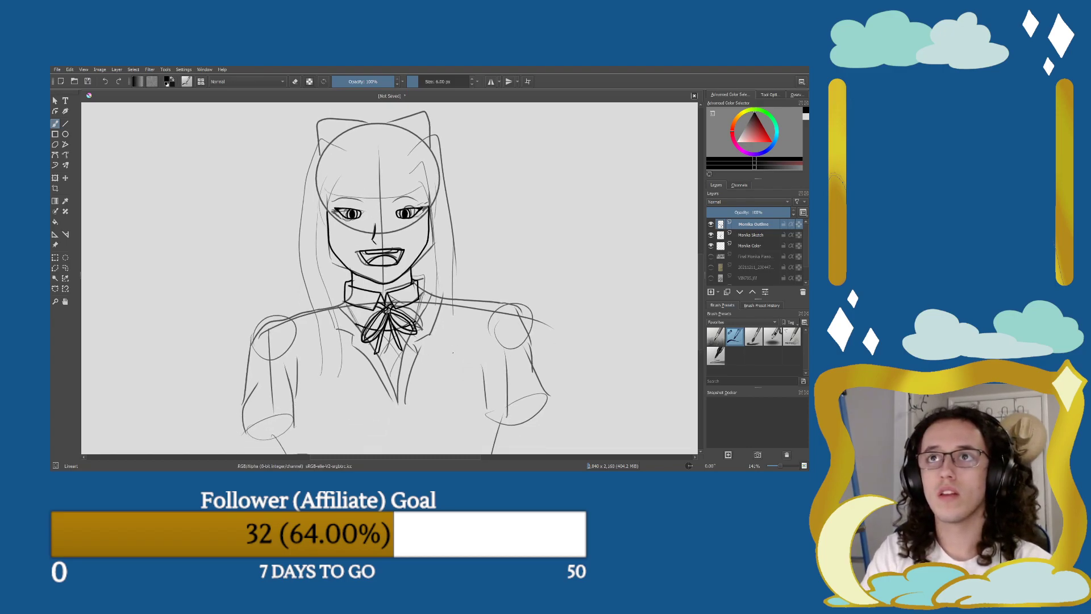
left_click(710, 235)
left_click(710, 235)
left_click(710, 234)
left_click(711, 234)
left_click(711, 234)
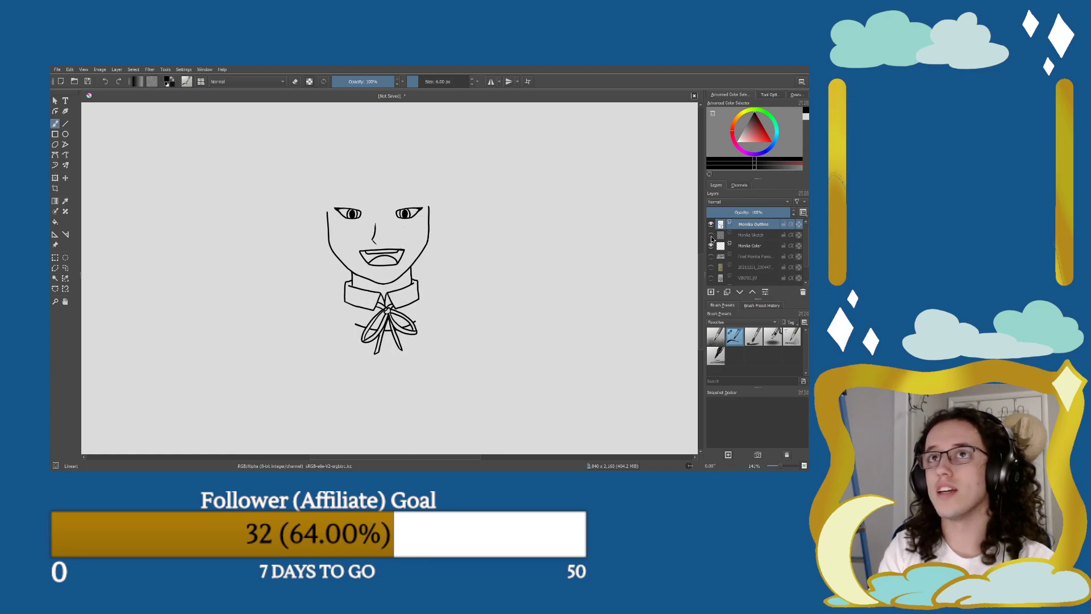
left_click(711, 235)
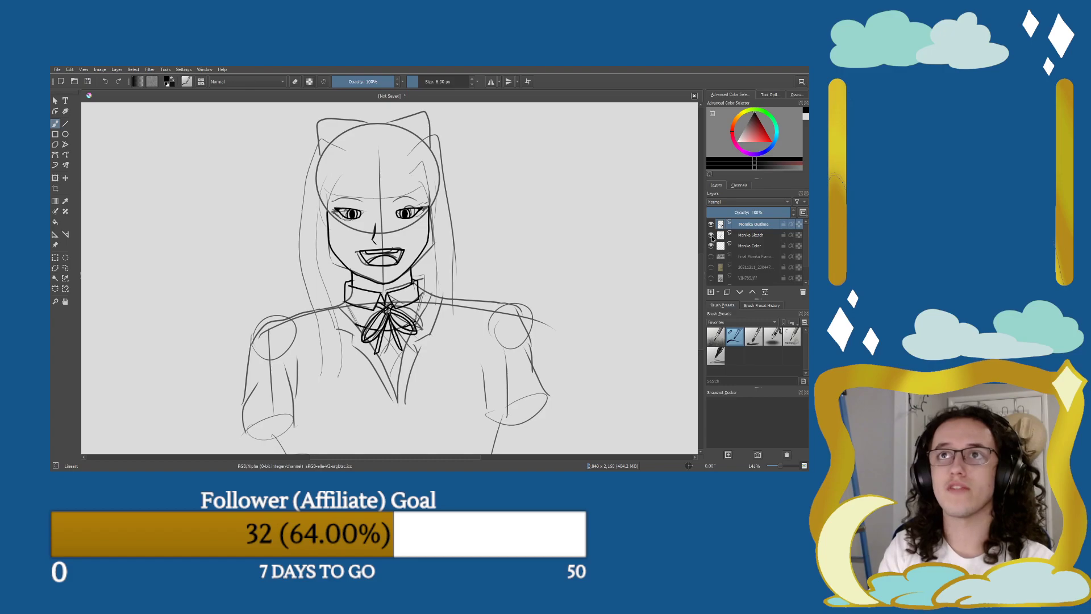
left_click(711, 235)
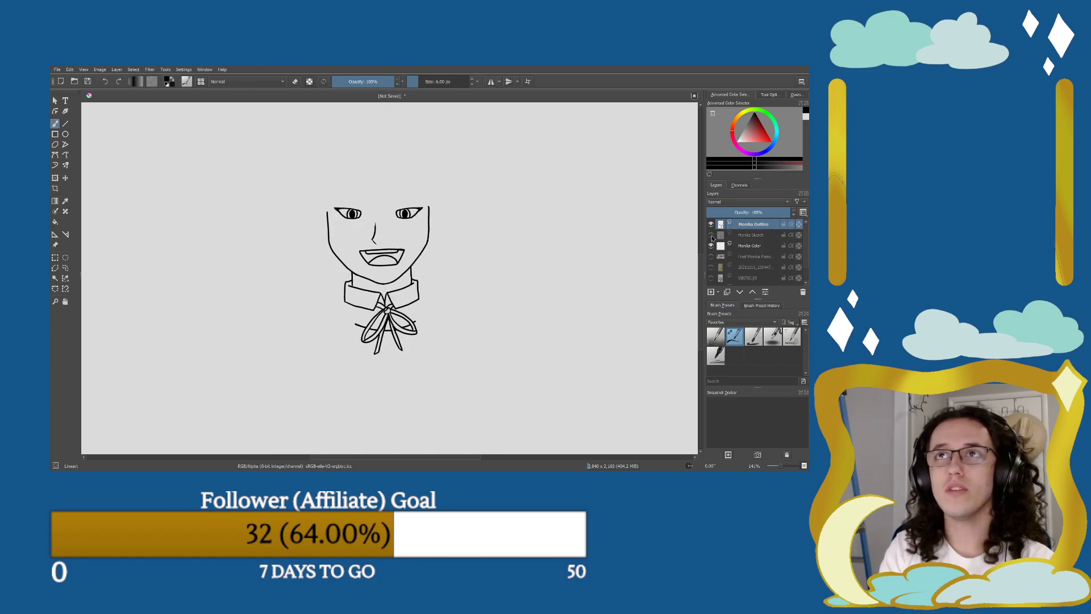
left_click(711, 234)
left_click(710, 235)
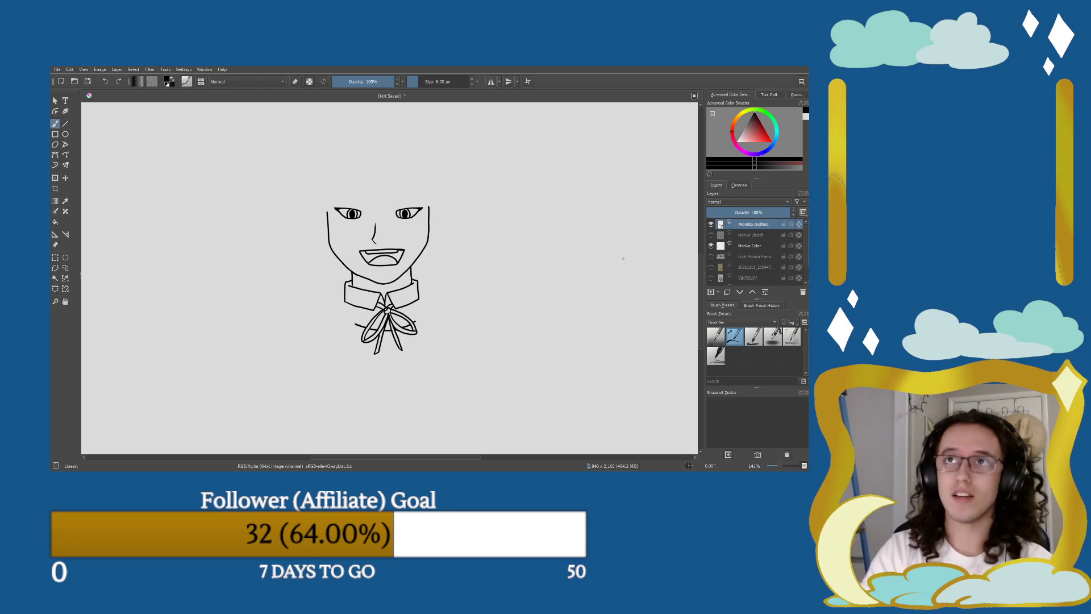
Zoom in to check the whole bow, zoom back out, and show Monika Sketch.
scroll(385, 334, "up", 5)
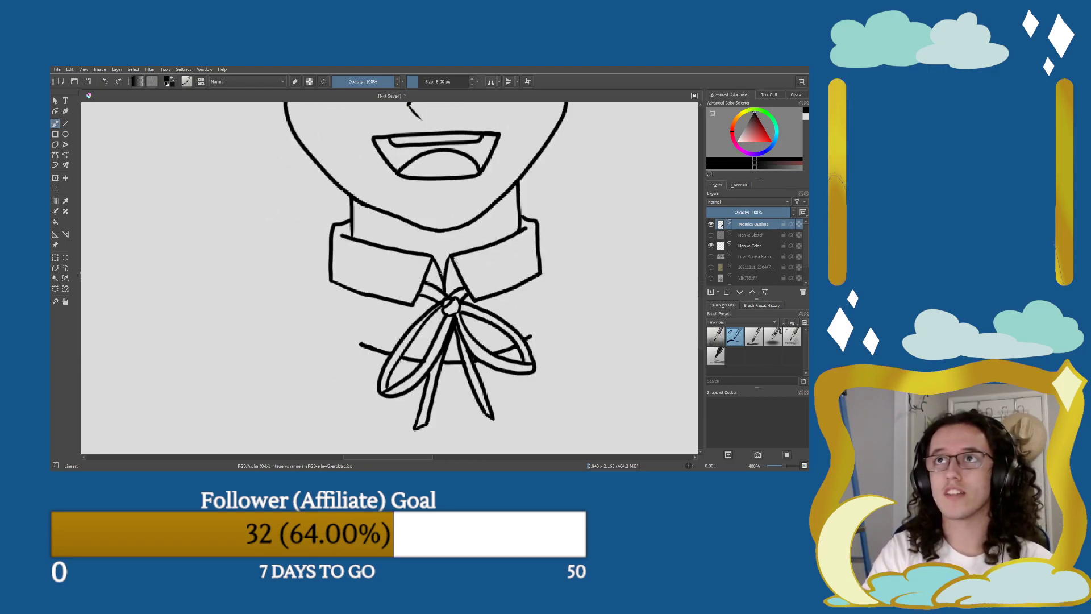
scroll(465, 292, "up", 3)
key("e")
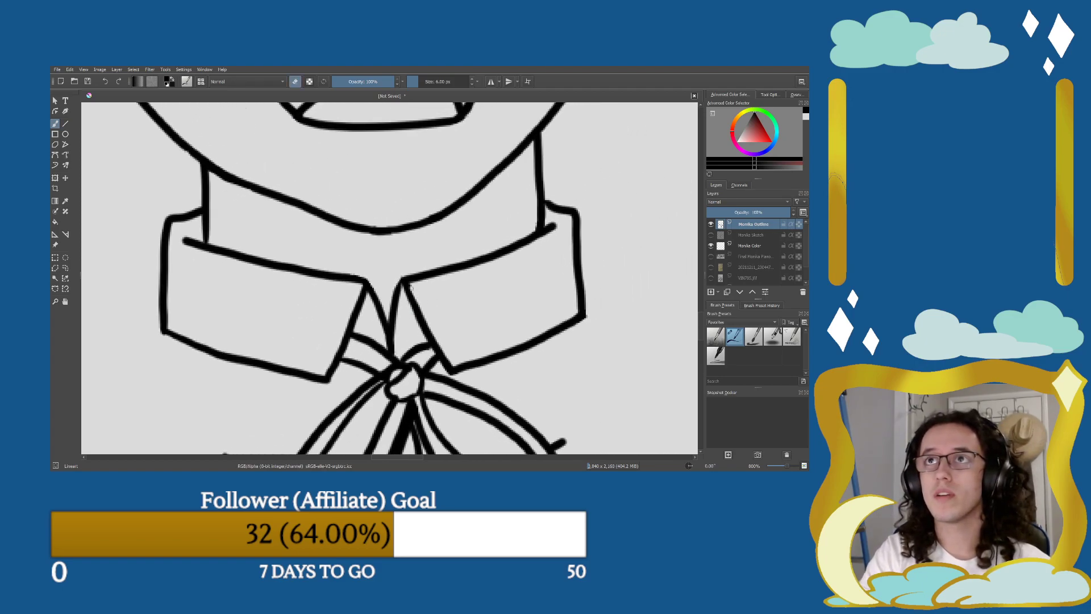
left_click_drag(414, 344, 464, 170)
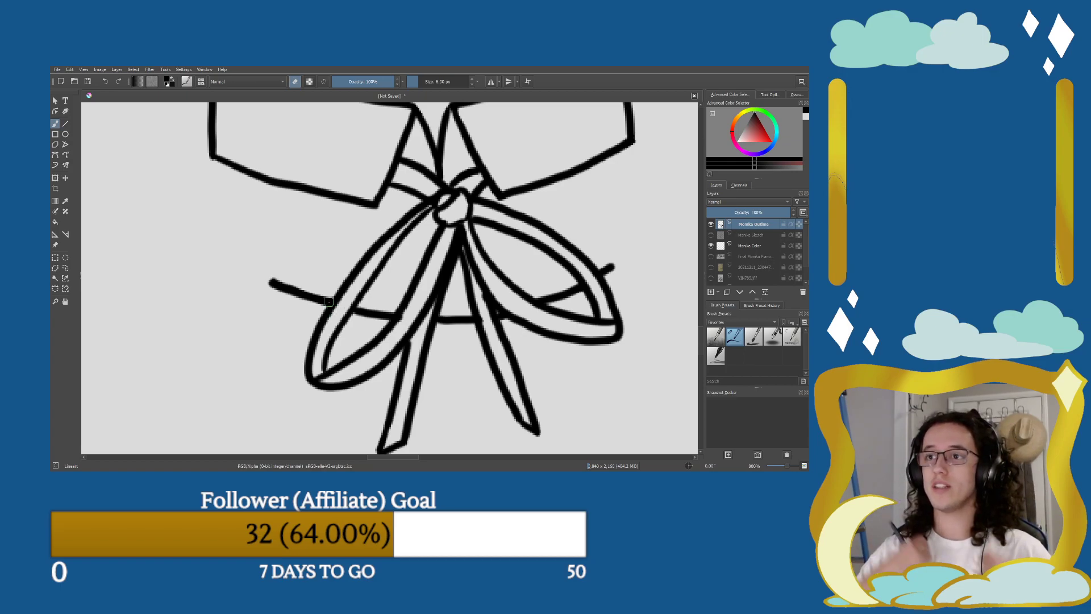
left_click_drag(301, 367, 377, 312)
key("minus")
key("minus")
key("minus")
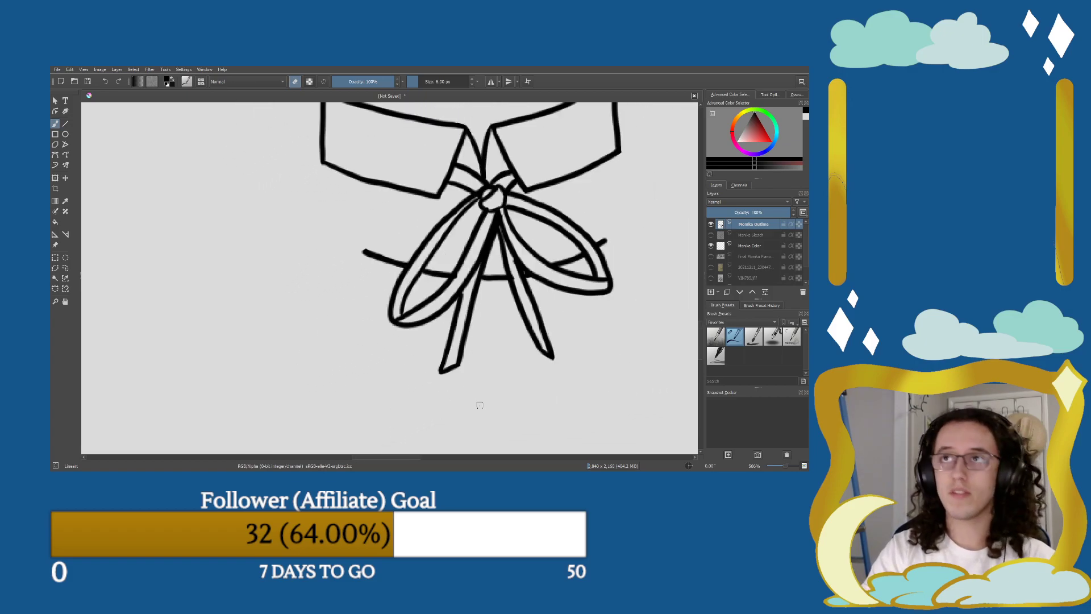
left_click(711, 235)
Switch back to inking and draw the shirt-front line below the bow.
left_click_drag(505, 355, 453, 287)
key("e")
left_click_drag(427, 388, 392, 265)
Undo the shirt-front line, then try a V-neck edge stroke and undo it too.
key("e")
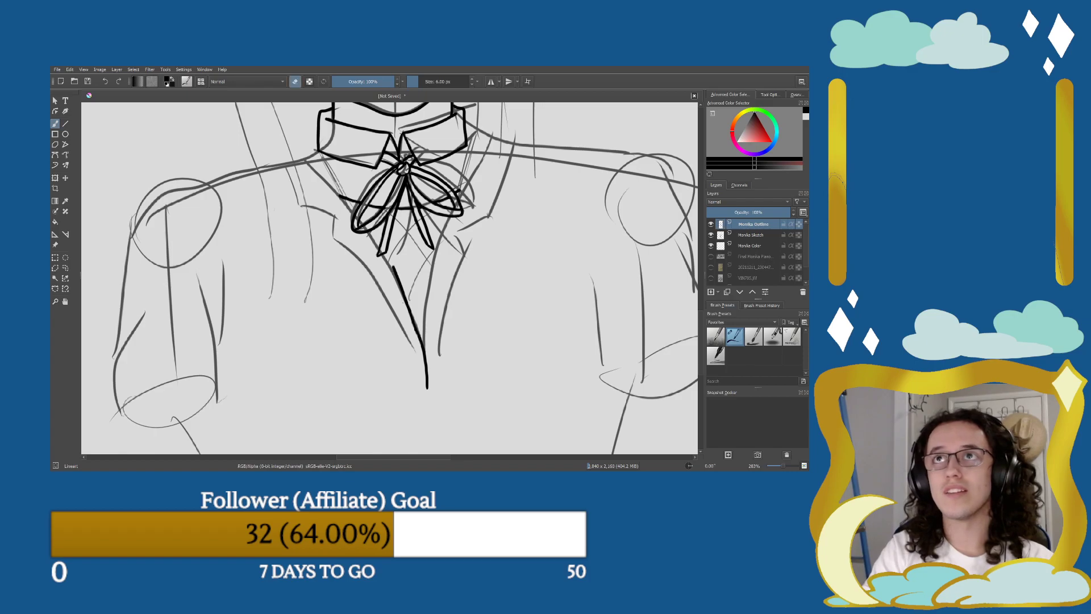
key("e")
key("ctrl+z")
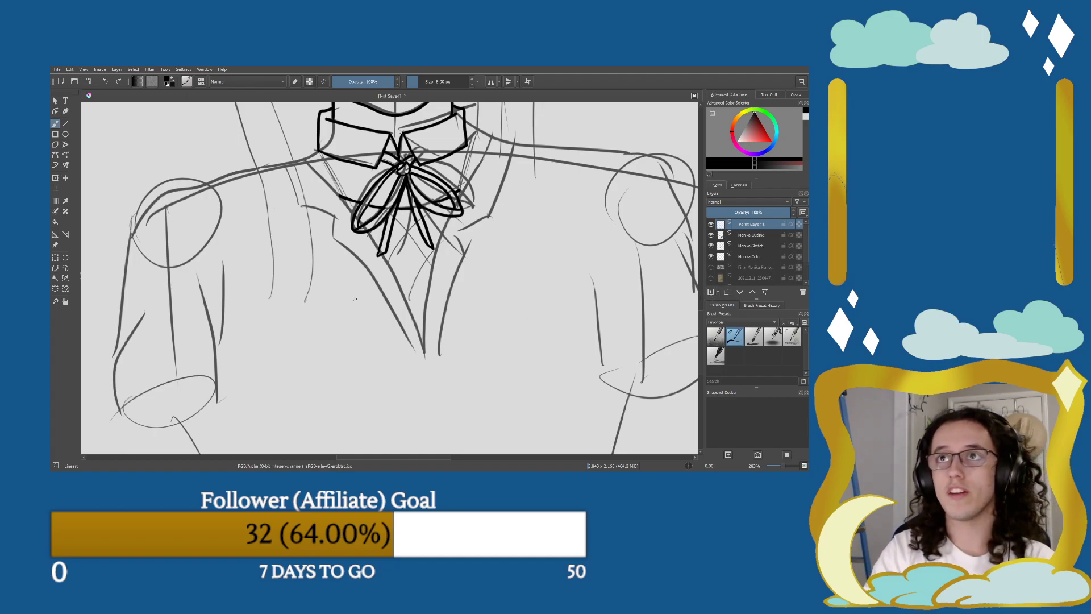
mouse_move(424, 372)
left_mouse_down()
mouse_move(377, 246)
mouse_move(317, 154)
mouse_move(393, 279)
mouse_move(432, 381)
left_mouse_up()
key("ctrl+z")
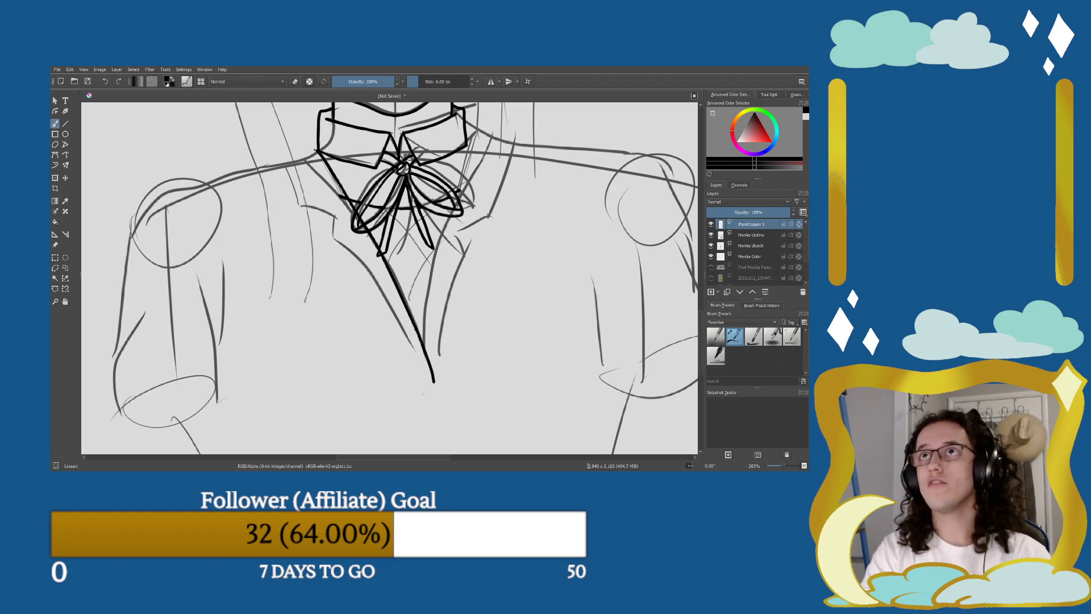
Attempt the right V-neck line several times, undoing each rejected stroke.
mouse_move(423, 392)
left_mouse_down()
mouse_move(428, 315)
mouse_move(477, 165)
mouse_move(463, 177)
mouse_move(433, 299)
mouse_move(426, 427)
left_mouse_up()
key("ctrl+z")
key("ctrl+z")
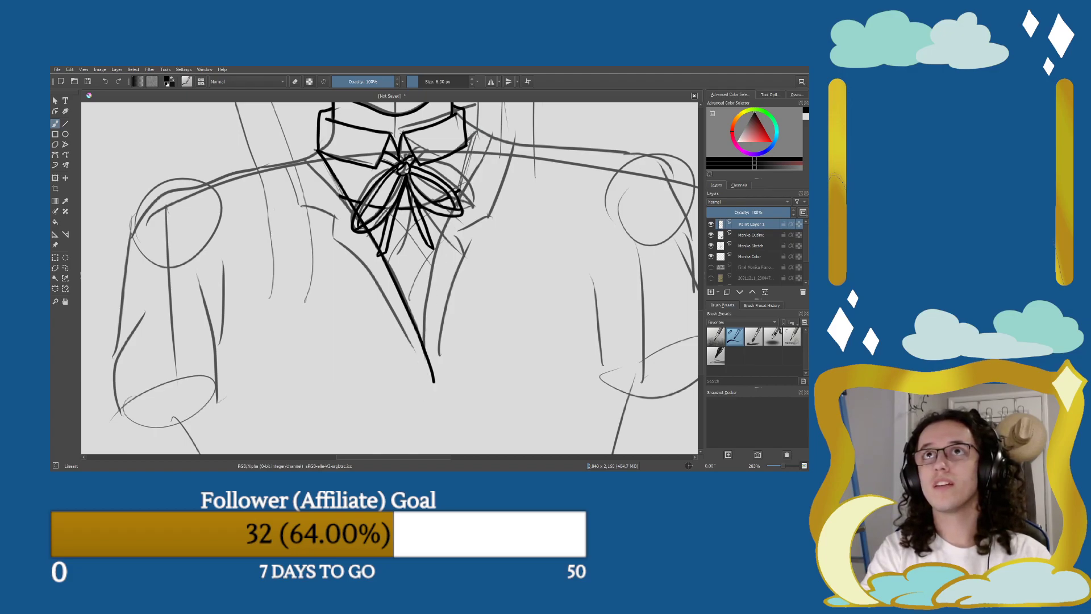
left_click_drag(466, 146, 422, 408)
key("ctrl+z")
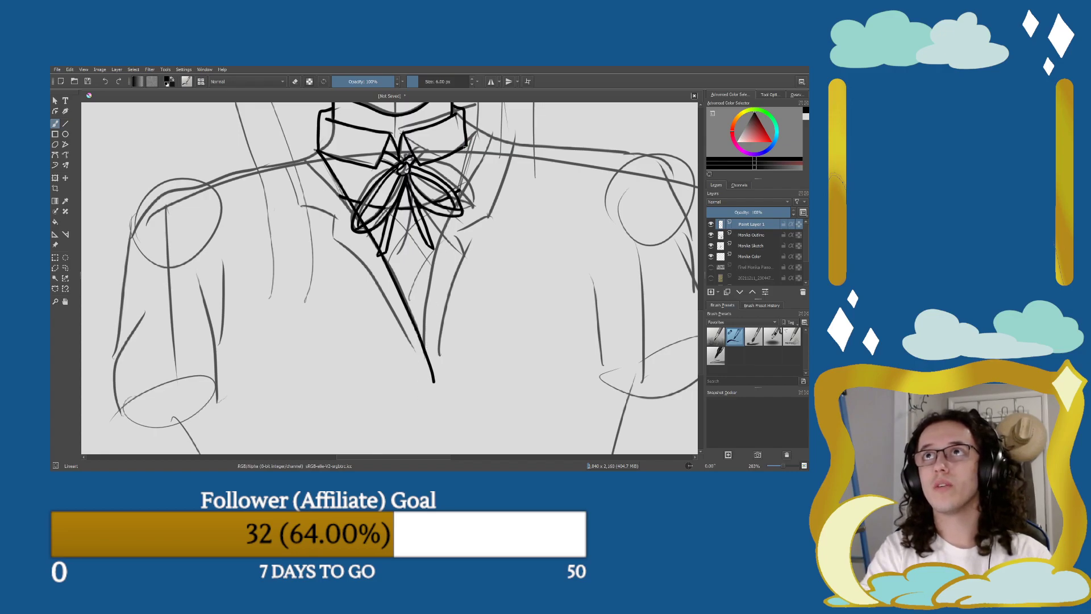
mouse_move(467, 146)
left_mouse_down()
mouse_move(435, 260)
mouse_move(435, 407)
left_mouse_up()
key("ctrl+z")
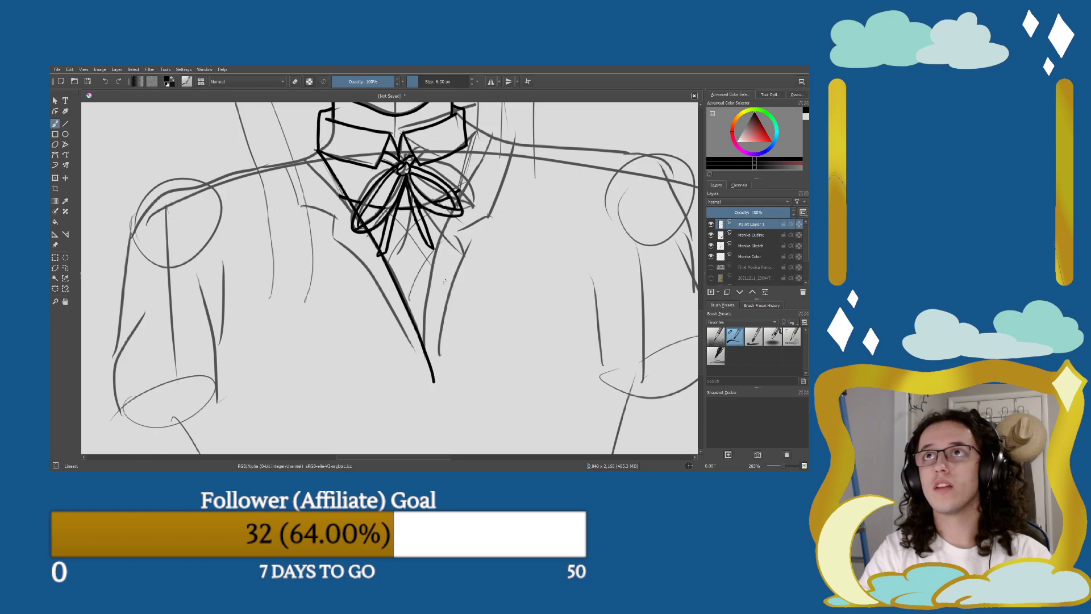
mouse_move(465, 146)
left_mouse_down()
mouse_move(420, 301)
mouse_move(418, 398)
left_mouse_up()
key("ctrl+z")
mouse_move(465, 146)
left_mouse_down()
mouse_move(440, 273)
mouse_move(435, 391)
mouse_move(469, 127)
left_mouse_up()
key("ctrl+z")
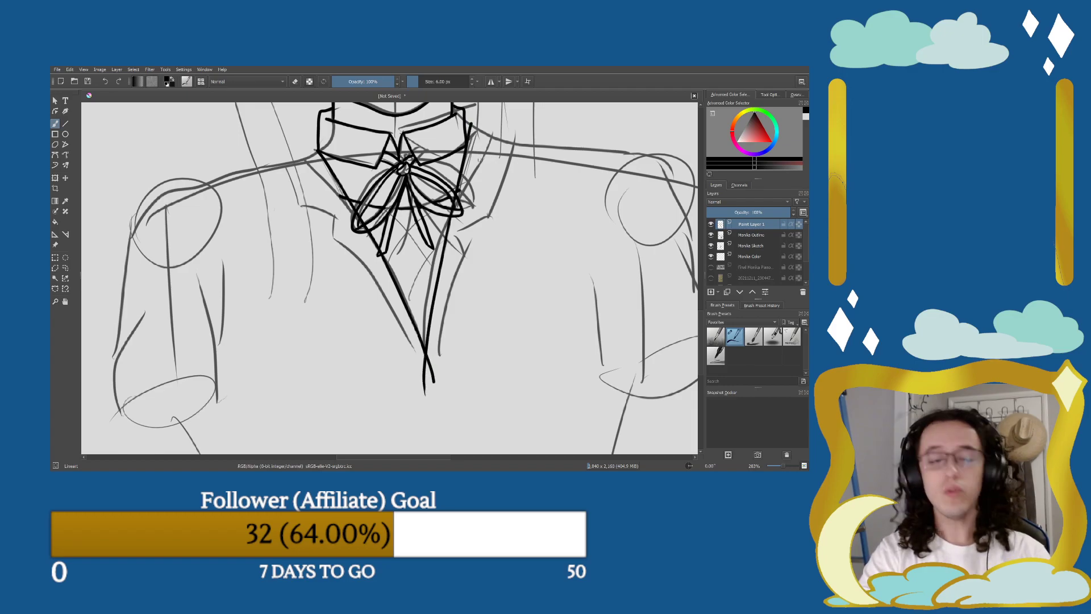
Zoom in on the collar, erase the overshoot below the collar point, and restore an accidentally erased strip.
key("ctrl+plus")
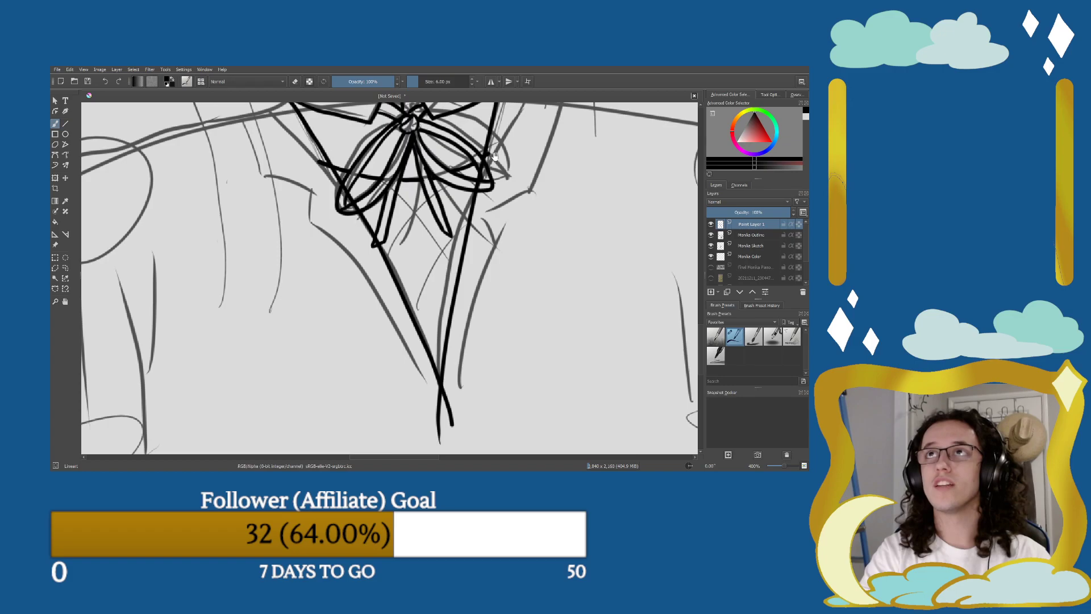
left_click_drag(494, 158, 440, 381)
key("ctrl+plus")
scroll(470, 329, "up", 1)
scroll(312, 290, "up", 1)
key("e")
mouse_move(402, 272)
left_mouse_down()
mouse_move(394, 298)
mouse_move(407, 258)
mouse_move(407, 290)
mouse_move(413, 246)
left_mouse_up()
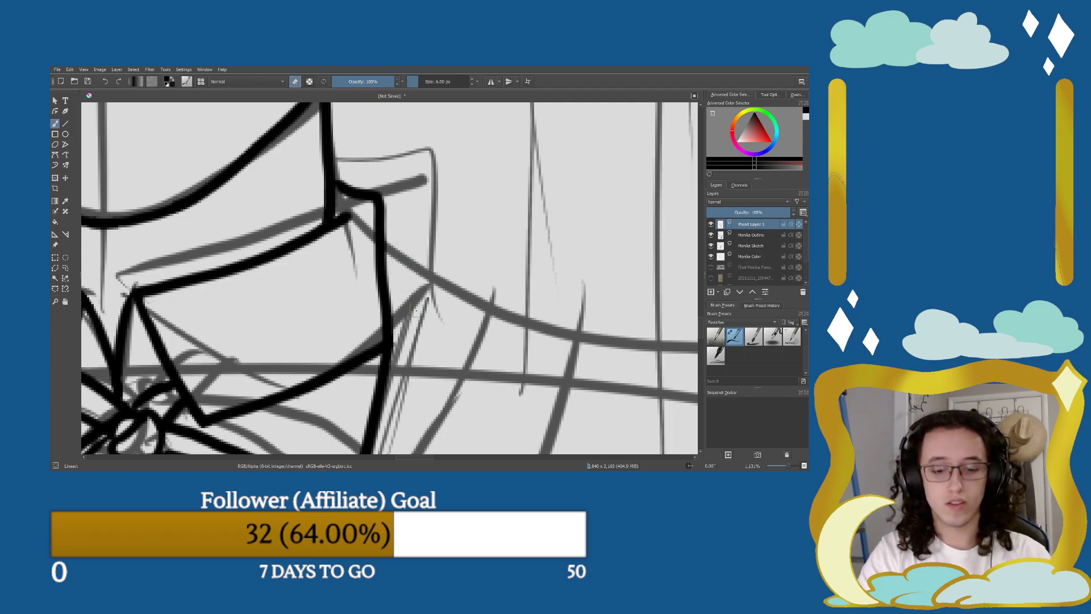
key("minus")
key("minus")
key("minus")
key("minus")
key("minus")
left_click_drag(394, 375, 414, 288)
key("plus")
key("plus")
key("plus")
left_click_drag(383, 344, 387, 256)
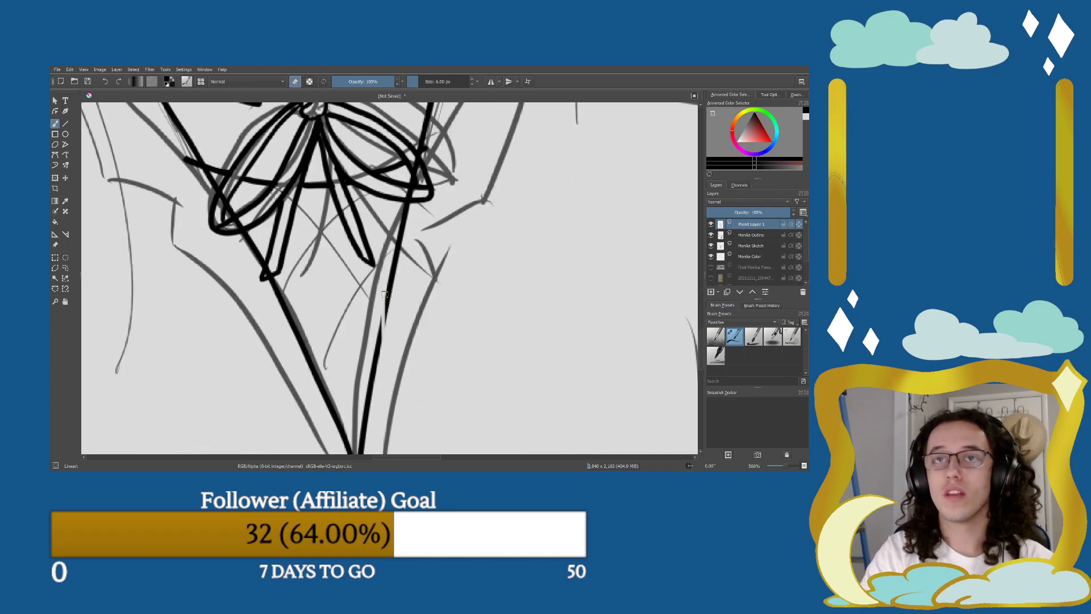
key("ctrl+z")
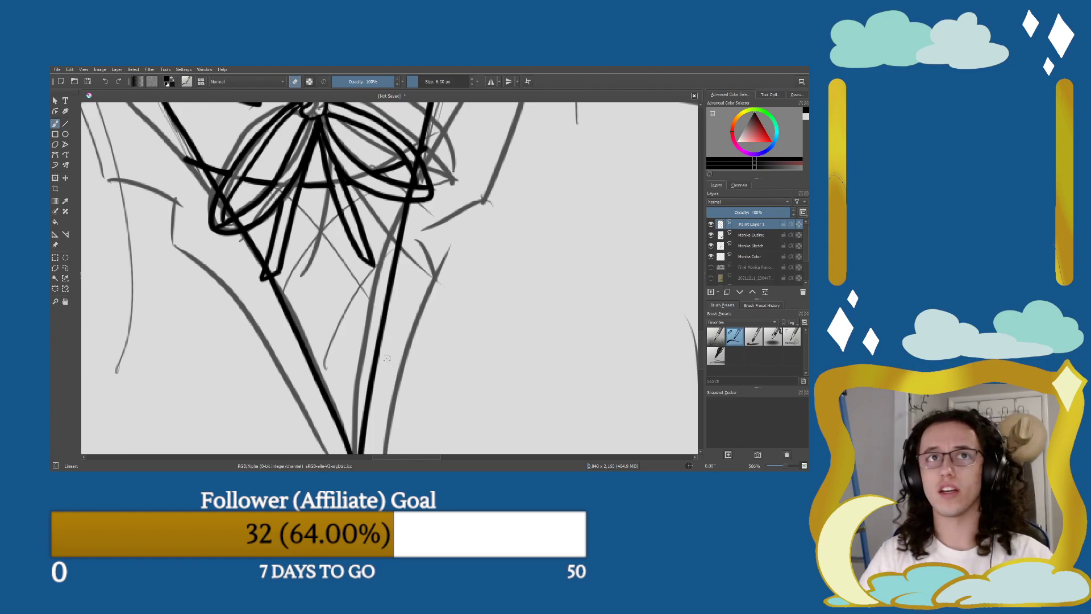
left_click_drag(212, 390, 268, 205)
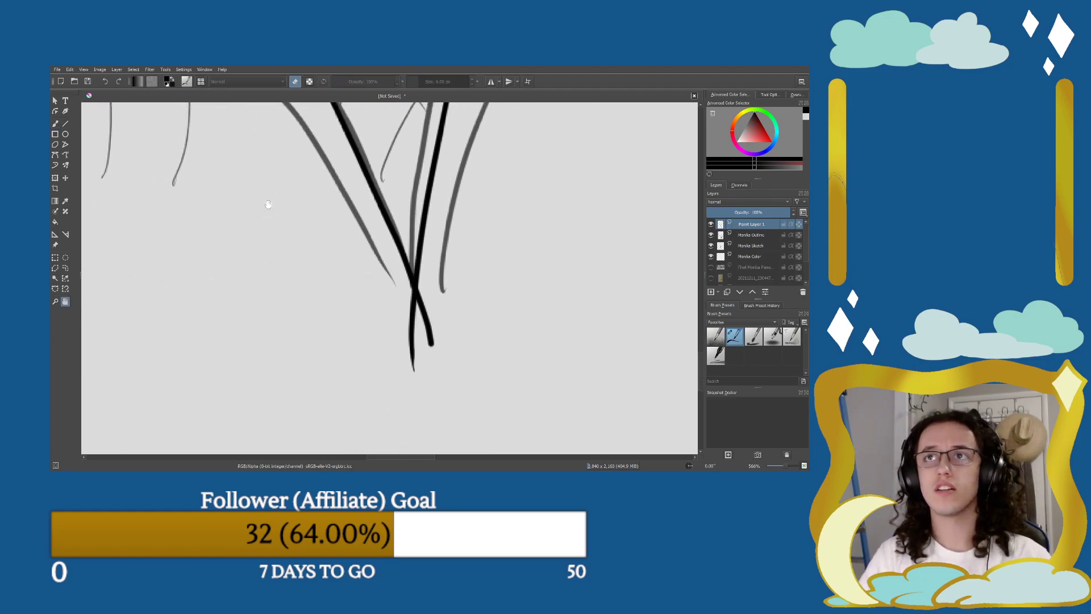
Add a short thick stroke at the line's end, then erase the neckline tail below the V tip.
key("e")
key("b")
mouse_move(433, 355)
left_mouse_down()
mouse_move(420, 310)
mouse_move(427, 316)
left_mouse_up()
key("e")
mouse_move(414, 372)
left_mouse_down()
mouse_move(411, 346)
mouse_move(413, 371)
mouse_move(417, 315)
mouse_move(422, 288)
left_mouse_up()
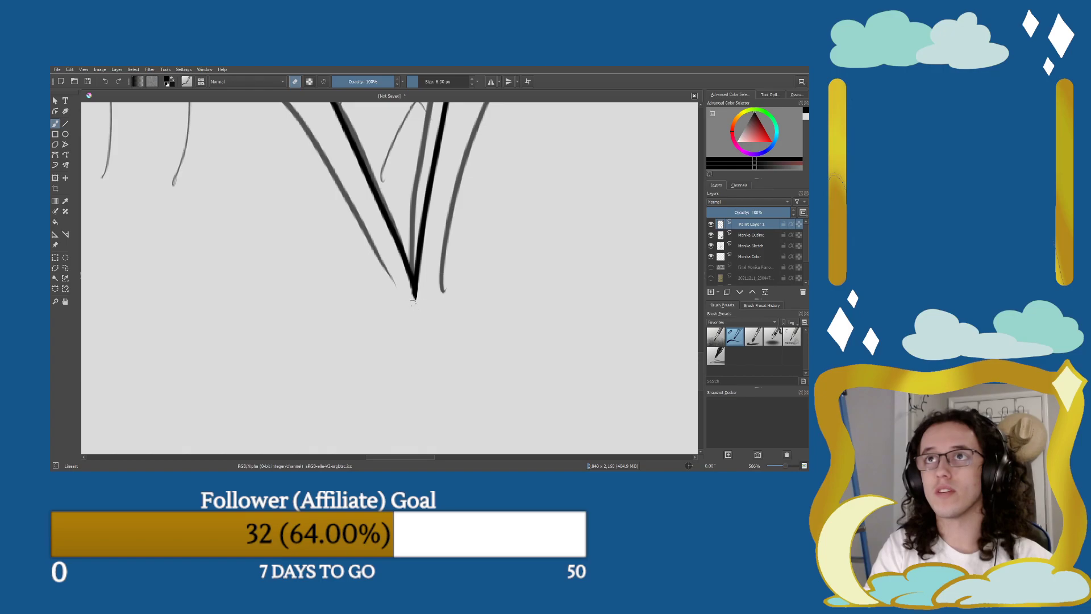
Zoom and pan to review the right collar, then the face, bow and jacket.
key("minus")
key("minus")
key("minus")
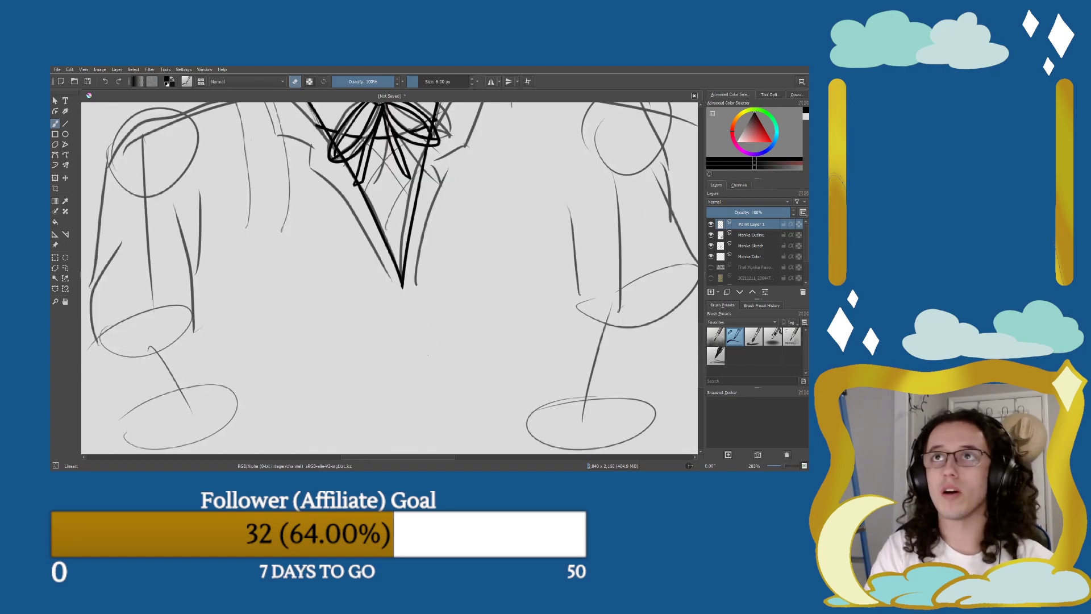
left_click_drag(381, 255, 396, 341)
key("plus")
key("plus")
key("plus")
mouse_move(479, 230)
left_mouse_down()
mouse_move(360, 301)
mouse_move(398, 290)
mouse_move(391, 340)
mouse_move(404, 275)
left_mouse_up()
key("plus")
key("plus")
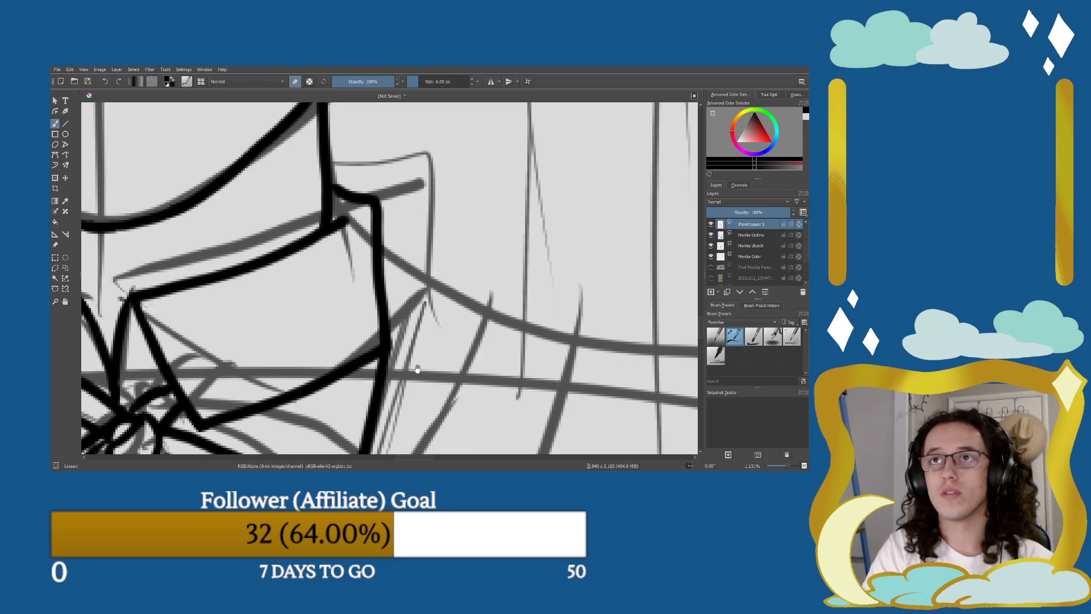
key("minus")
key("minus")
key("minus")
key("minus")
left_click_drag(411, 373, 431, 331)
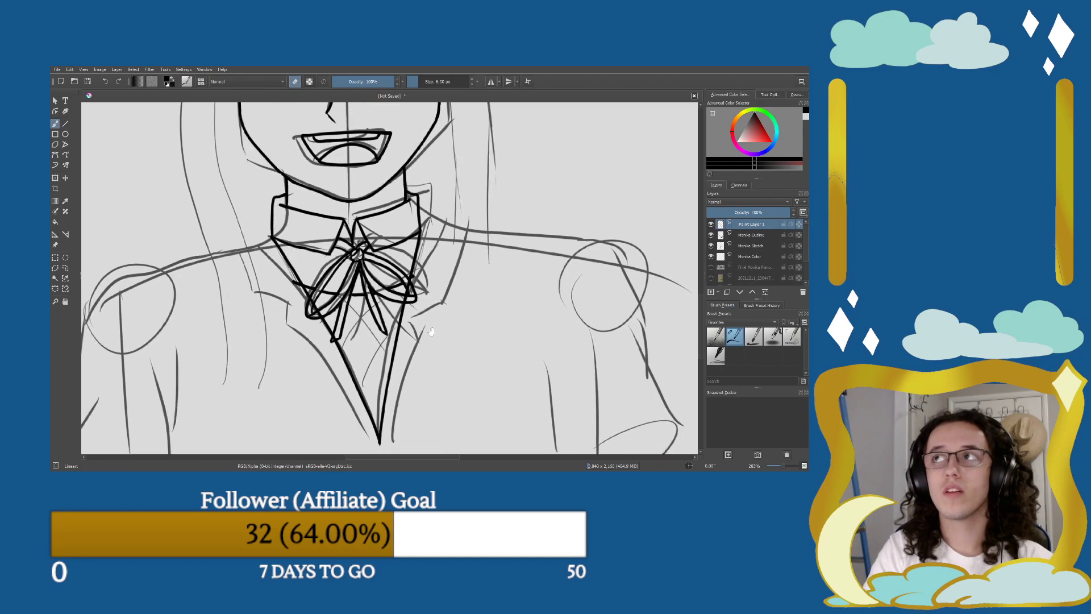
Hide Monika Sketch and erase the stray line end left of the bow on Monika Outline.
left_click(711, 246)
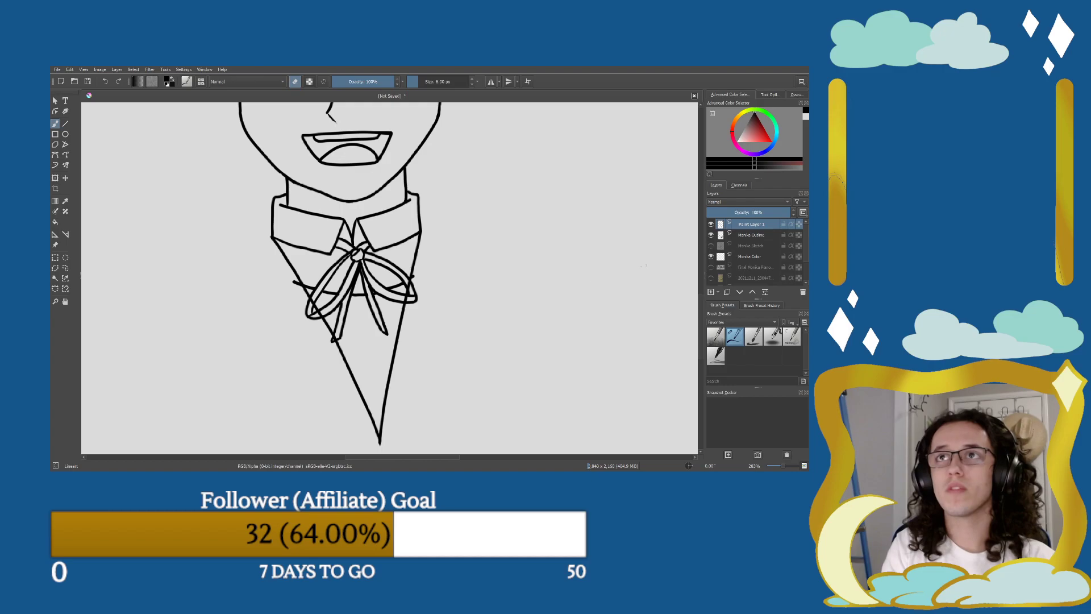
scroll(412, 312, "up", 5)
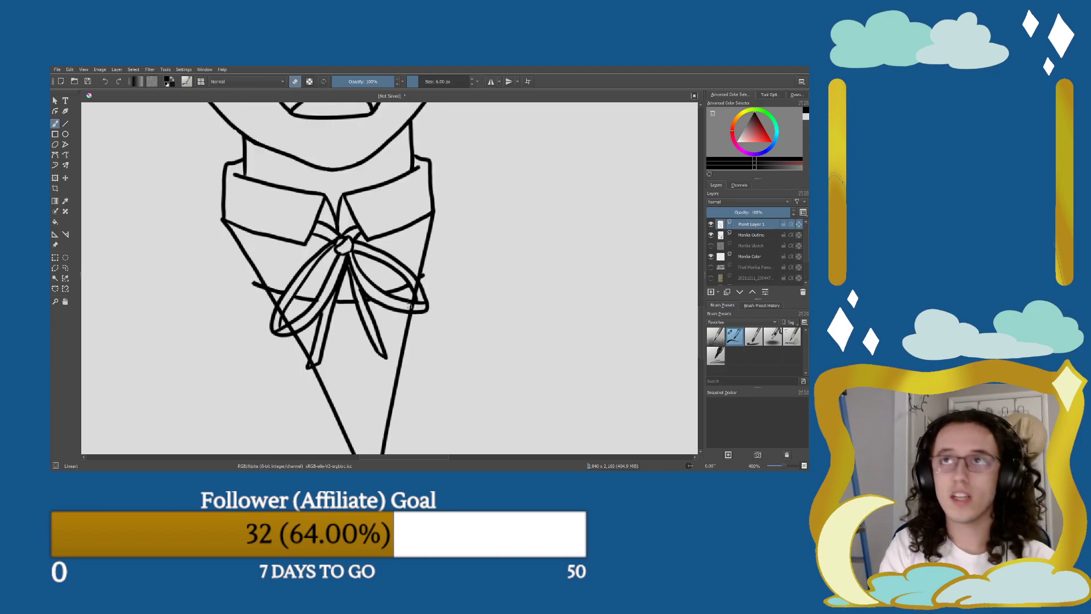
left_click(732, 236)
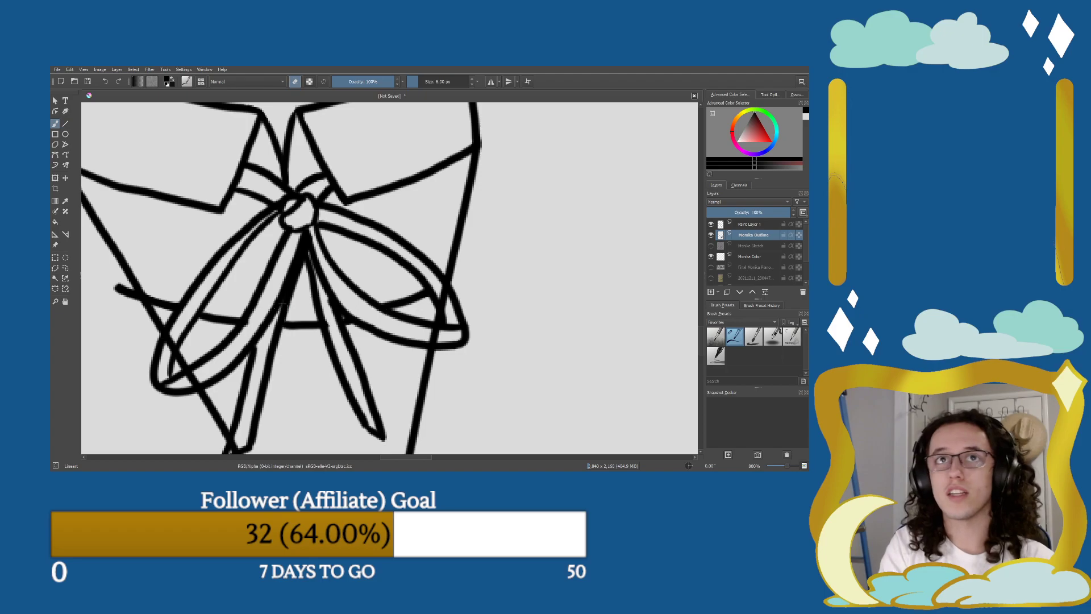
mouse_move(130, 307)
left_mouse_down()
mouse_move(117, 287)
mouse_move(136, 293)
mouse_move(115, 287)
mouse_move(120, 295)
left_mouse_up()
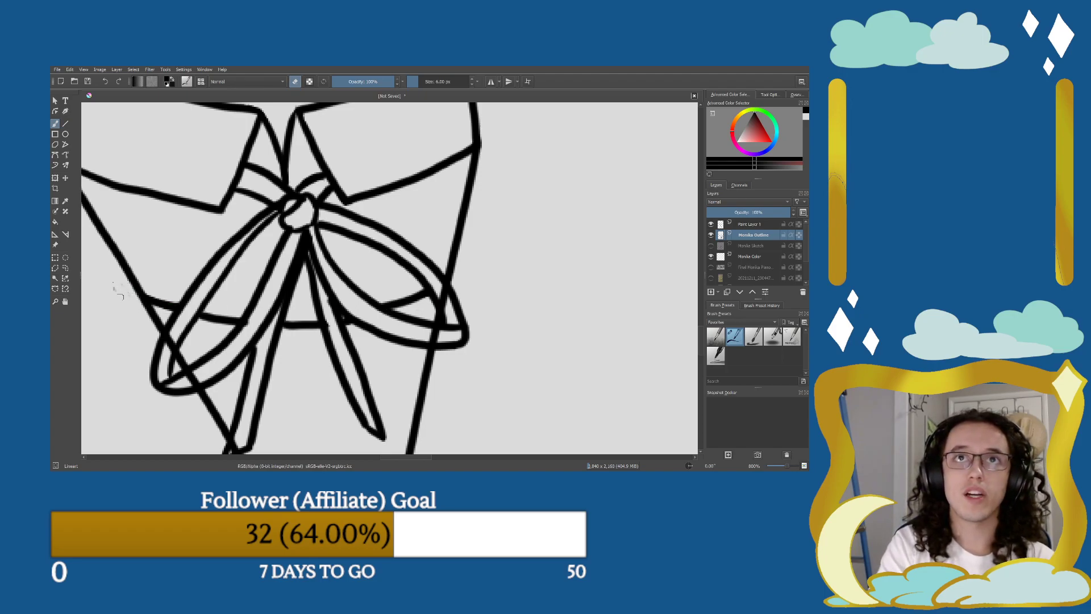
On Paint Layer 1, erase overlaps in the bow's left and right loops, then show Monika Sketch.
left_click(750, 224)
left_click_drag(166, 333, 197, 386)
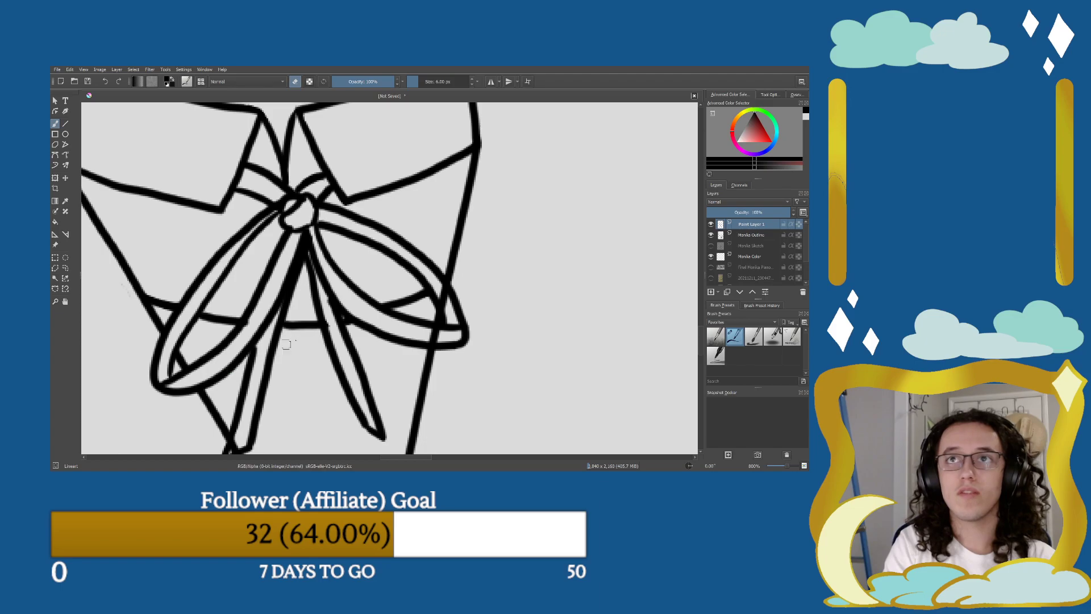
mouse_move(440, 330)
left_mouse_down()
mouse_move(424, 343)
mouse_move(447, 318)
mouse_move(438, 290)
mouse_move(442, 309)
left_mouse_up()
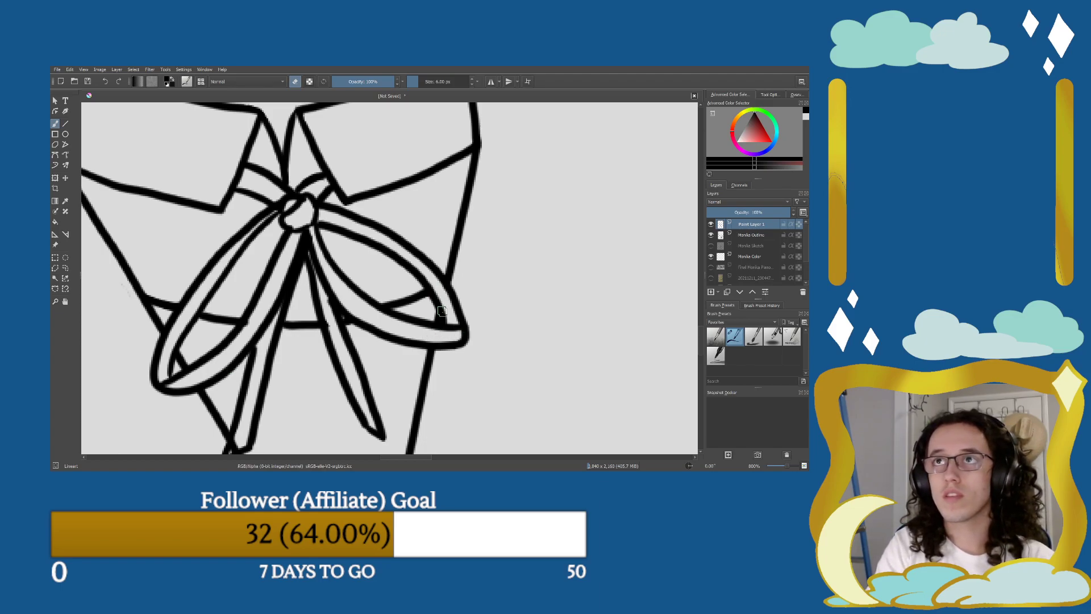
key("minus")
key("minus")
key("minus")
key("minus")
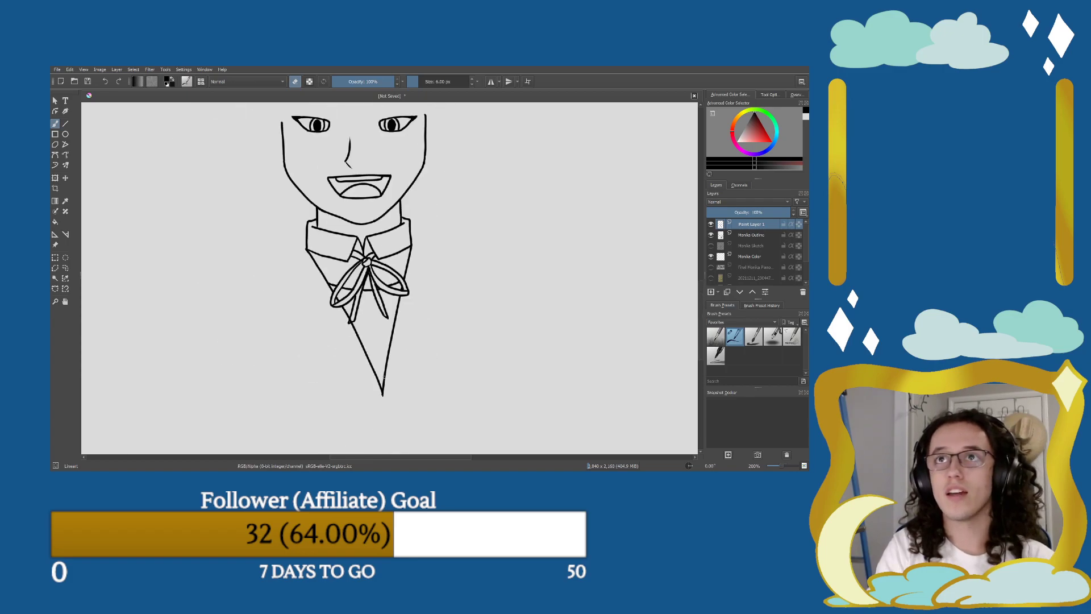
key("plus")
key("plus")
key("plus")
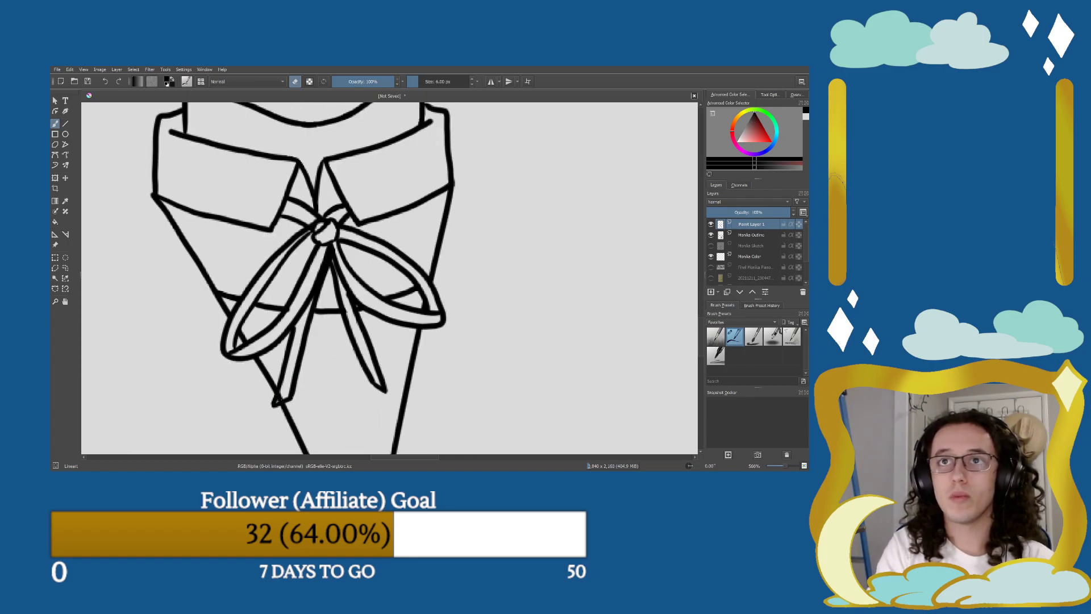
key("minus")
key("minus")
key("minus")
key("minus")
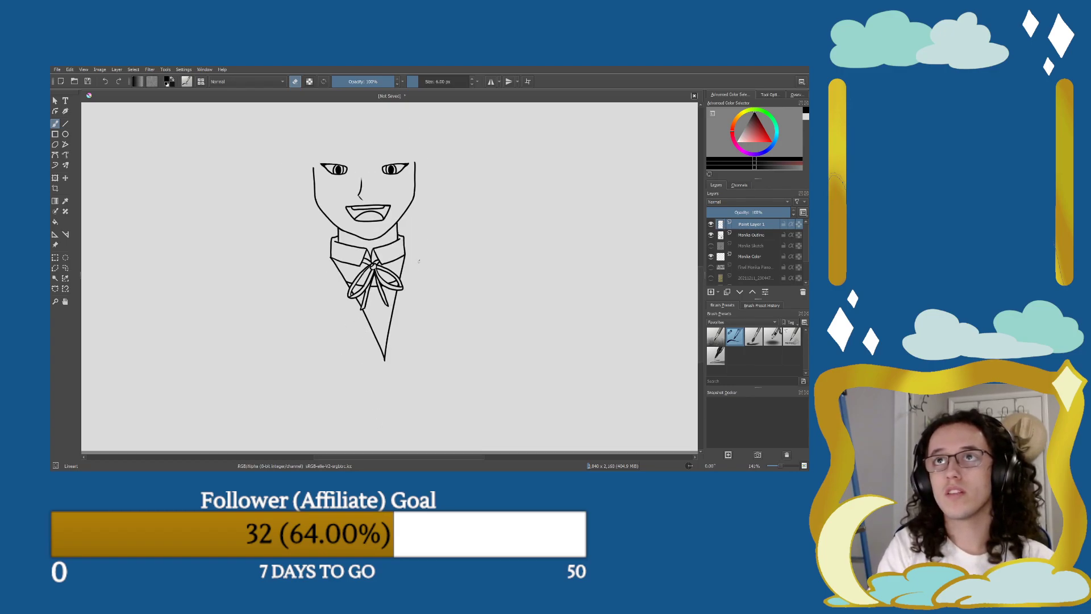
left_click(710, 246)
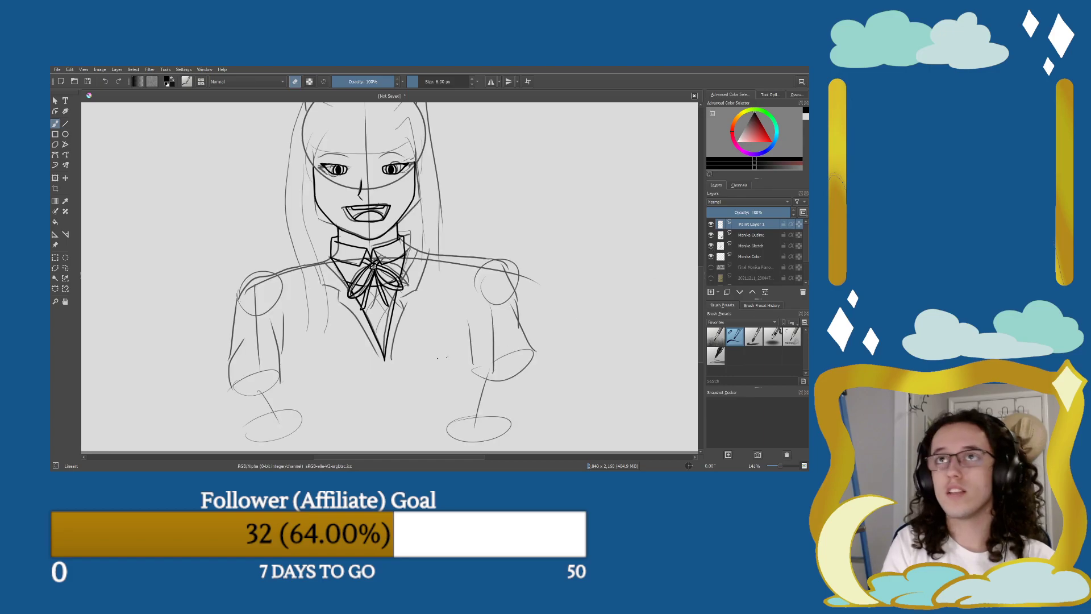
Zoom in on the neckline and merge the new ink layer down into Monika Outline.
key("e")
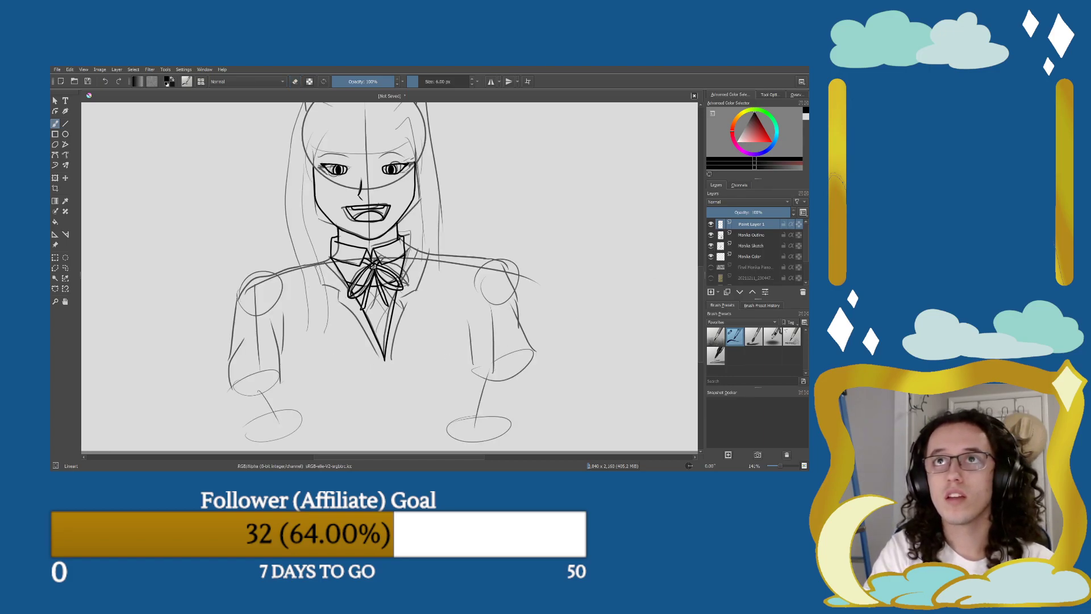
left_click_drag(316, 264, 320, 289)
key("ctrl+z")
key("ctrl+plus")
key("ctrl+plus")
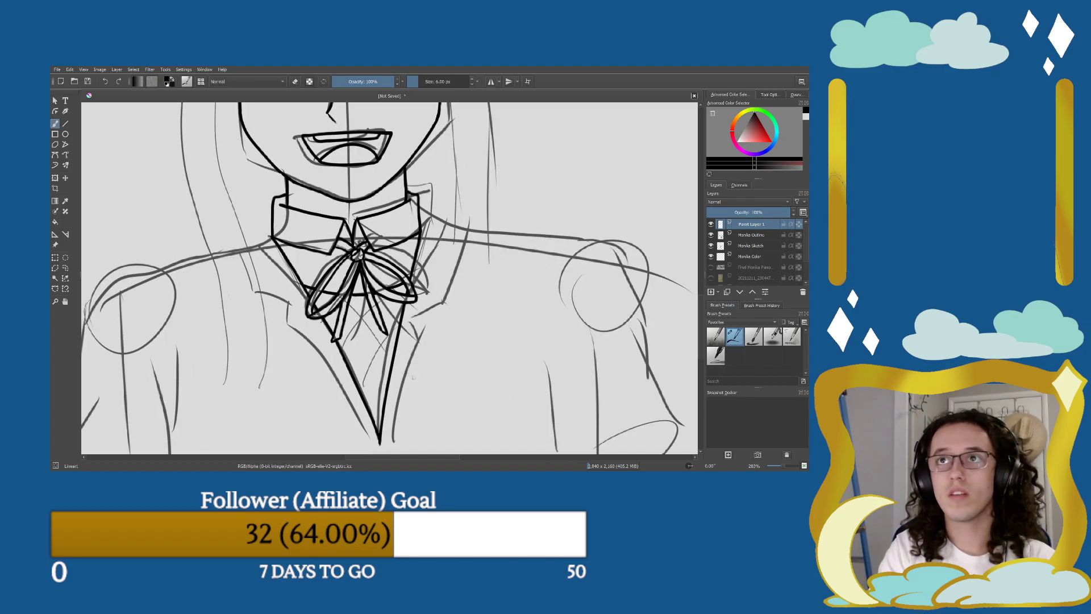
left_click_drag(378, 401, 366, 353)
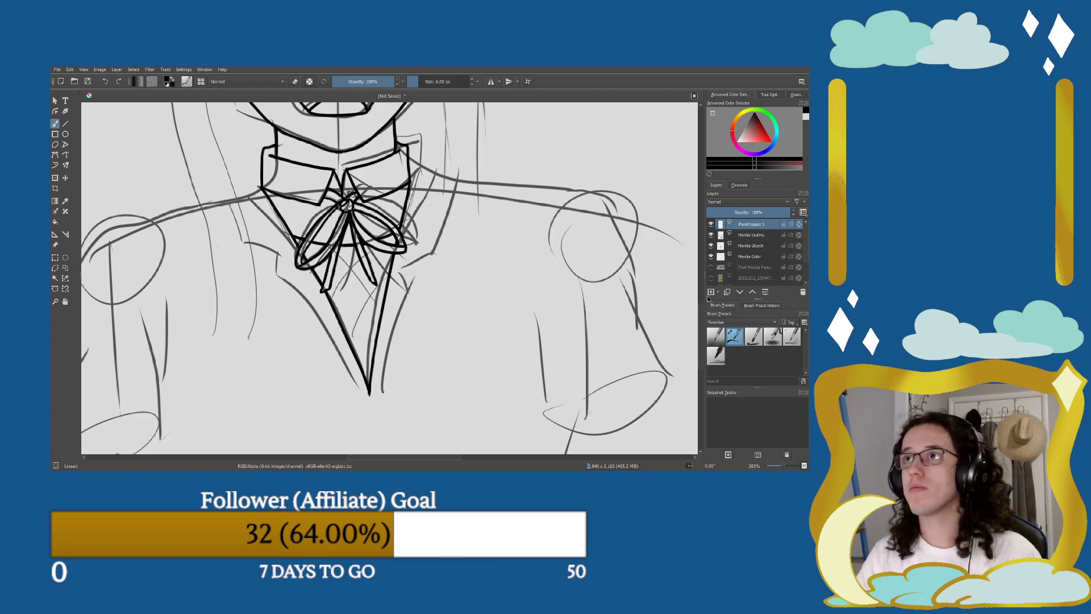
key("ctrl+e")
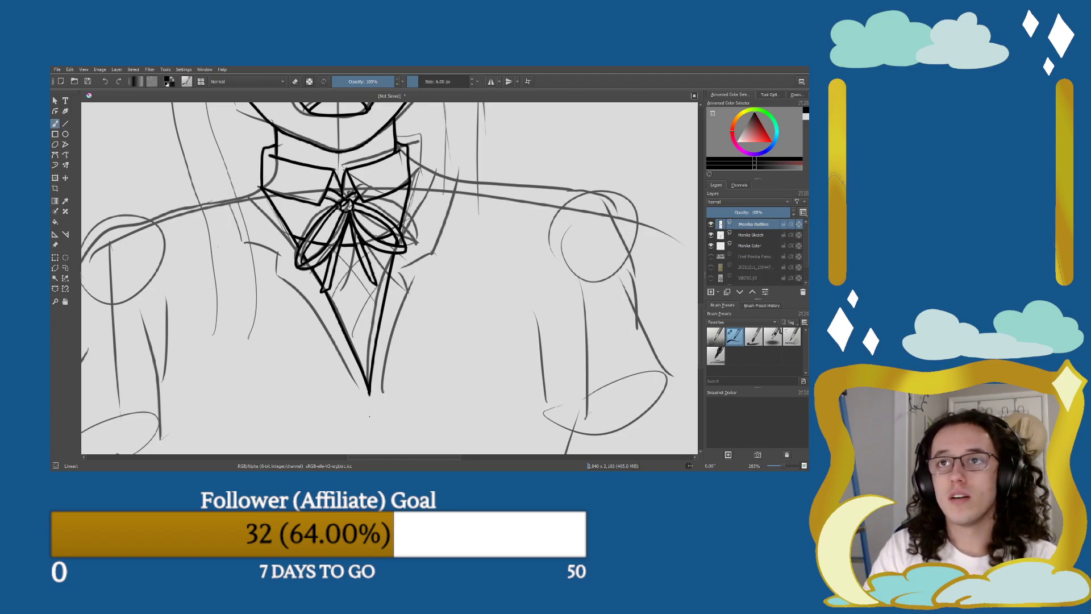
Ink the left neckline from the V tip, redrawing the right edge up toward the bow.
mouse_move(368, 390)
left_mouse_down()
mouse_move(372, 428)
mouse_move(368, 393)
left_mouse_up()
key("ctrl+z")
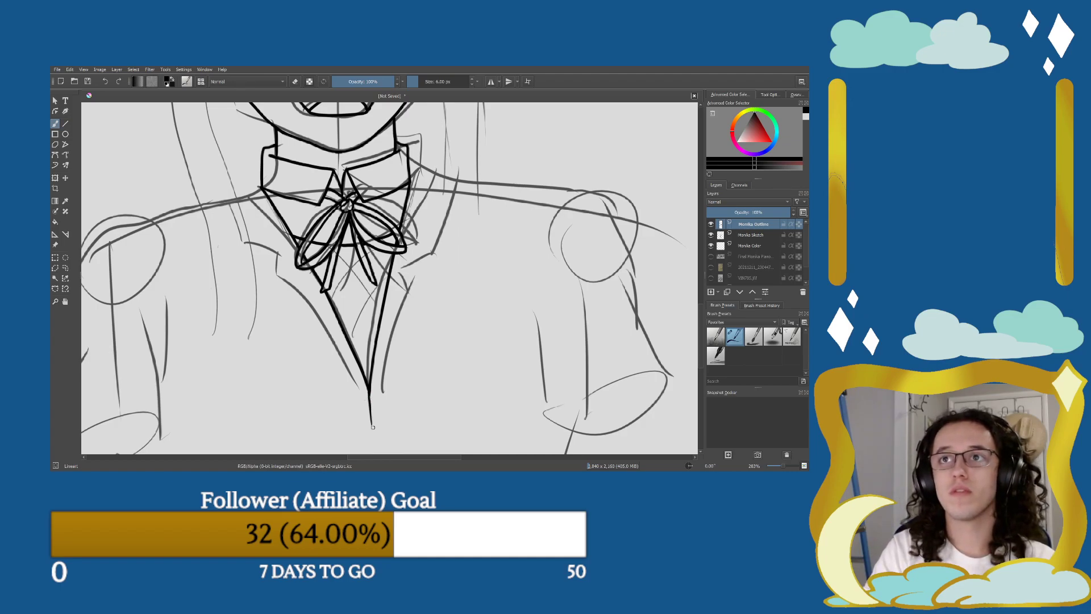
left_click_drag(370, 422, 276, 265)
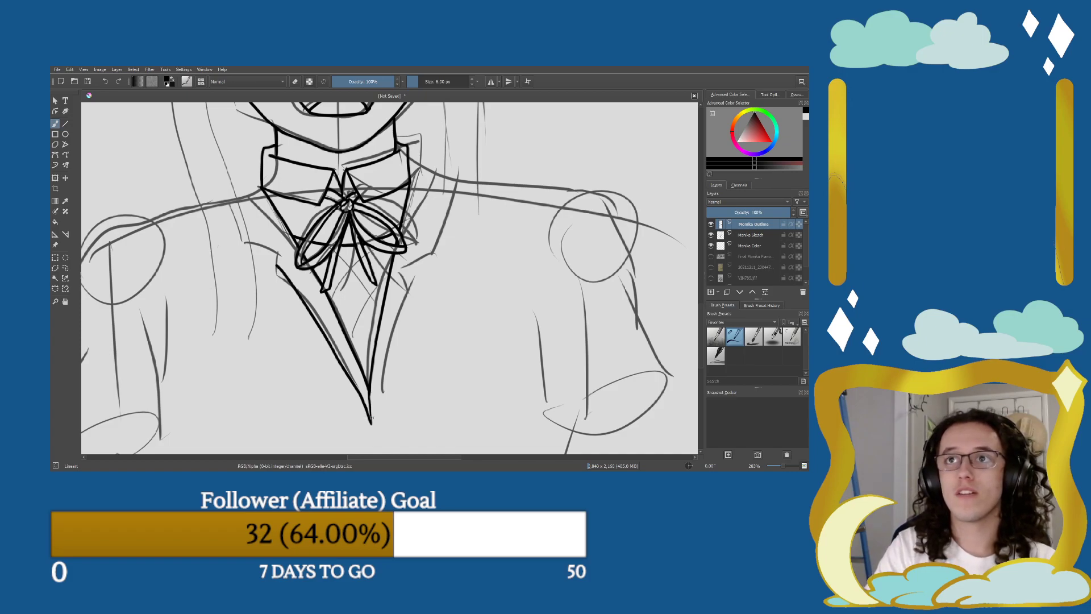
left_click_drag(371, 424, 437, 270)
key("ctrl+z")
left_click_drag(370, 423, 401, 293)
key("ctrl+z")
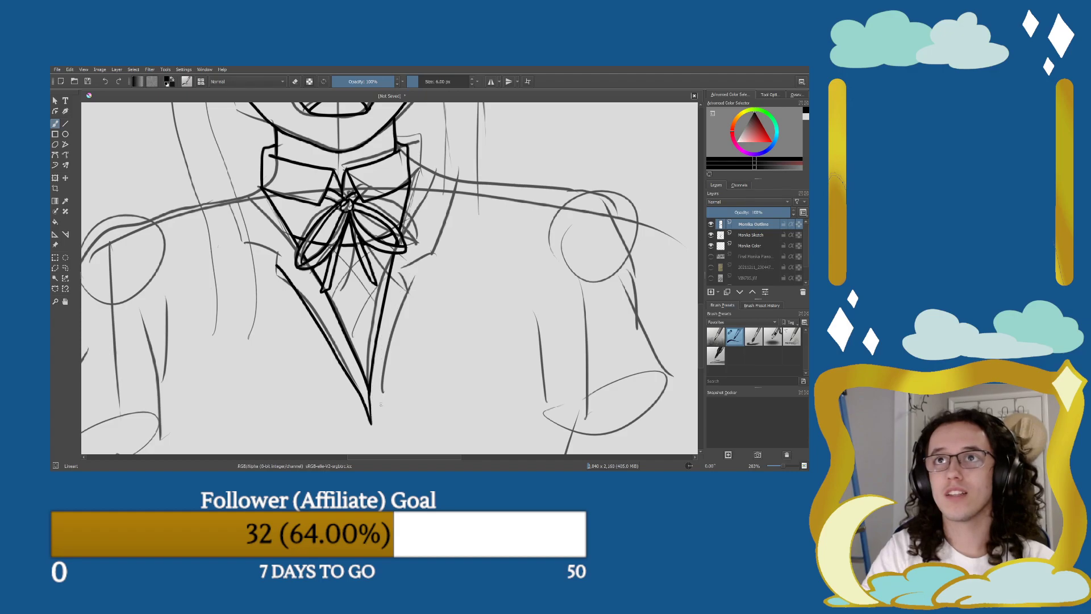
left_click_drag(372, 421, 408, 282)
key("ctrl+z")
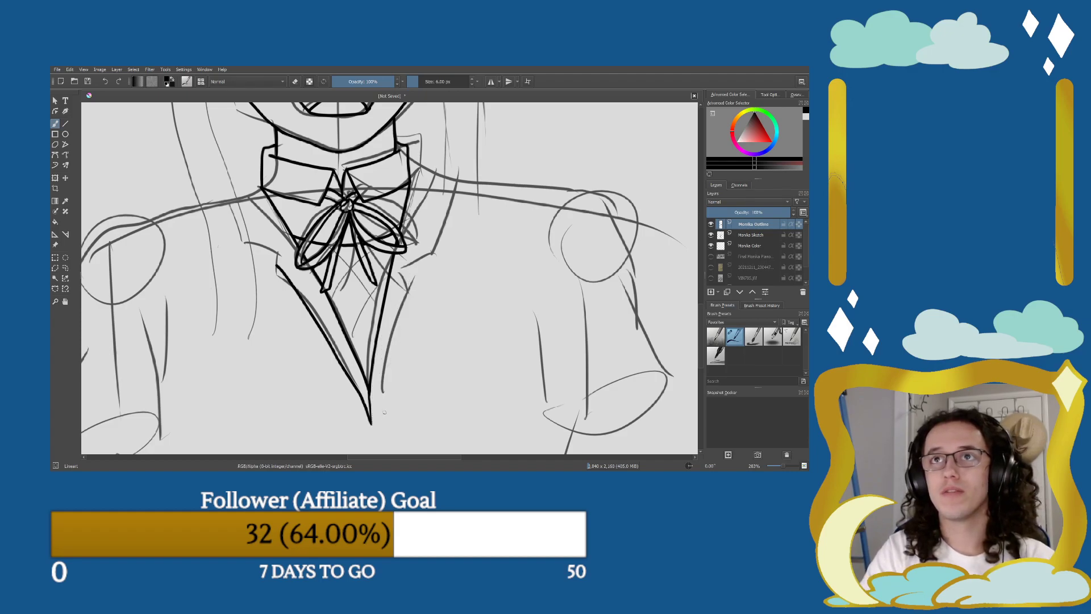
left_click_drag(372, 423, 419, 266)
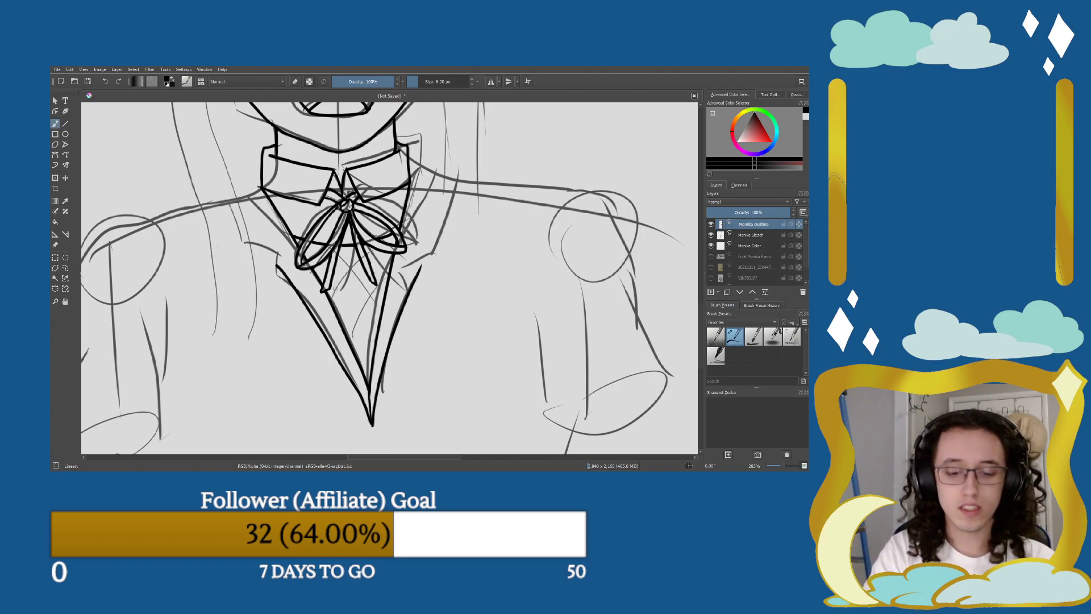
Erase the overshooting upper tips of the left and right lapel strokes.
key("ctrl+plus")
key("ctrl+plus")
left_click_drag(325, 271, 414, 303)
key("e")
left_click_drag(255, 293, 255, 283)
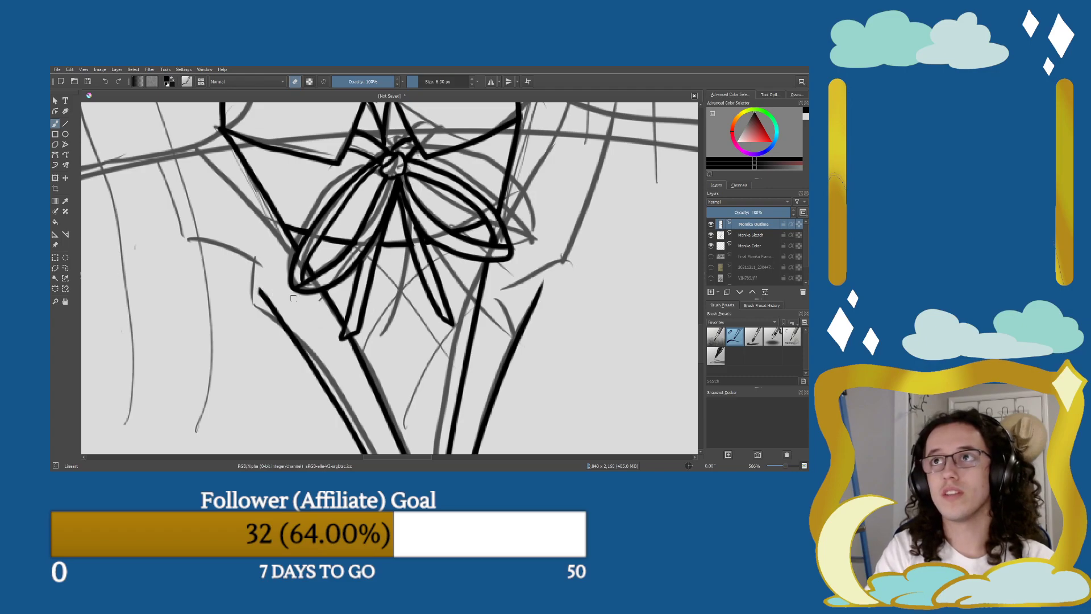
mouse_move(262, 307)
left_mouse_down()
mouse_move(262, 289)
mouse_move(273, 303)
mouse_move(257, 297)
left_mouse_up()
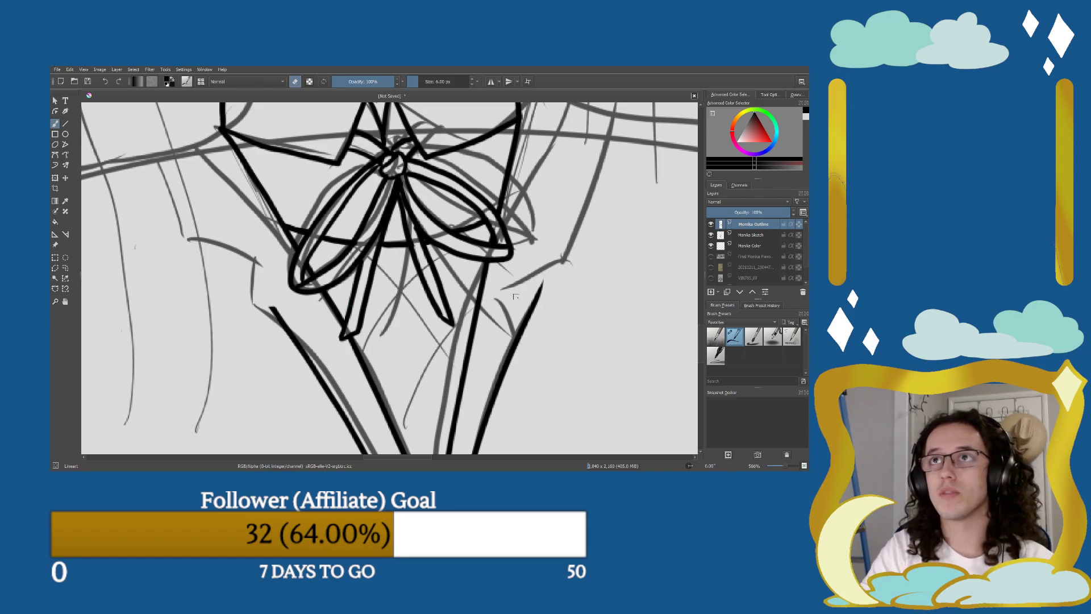
mouse_move(549, 296)
left_mouse_down()
mouse_move(527, 294)
mouse_move(548, 283)
left_mouse_up()
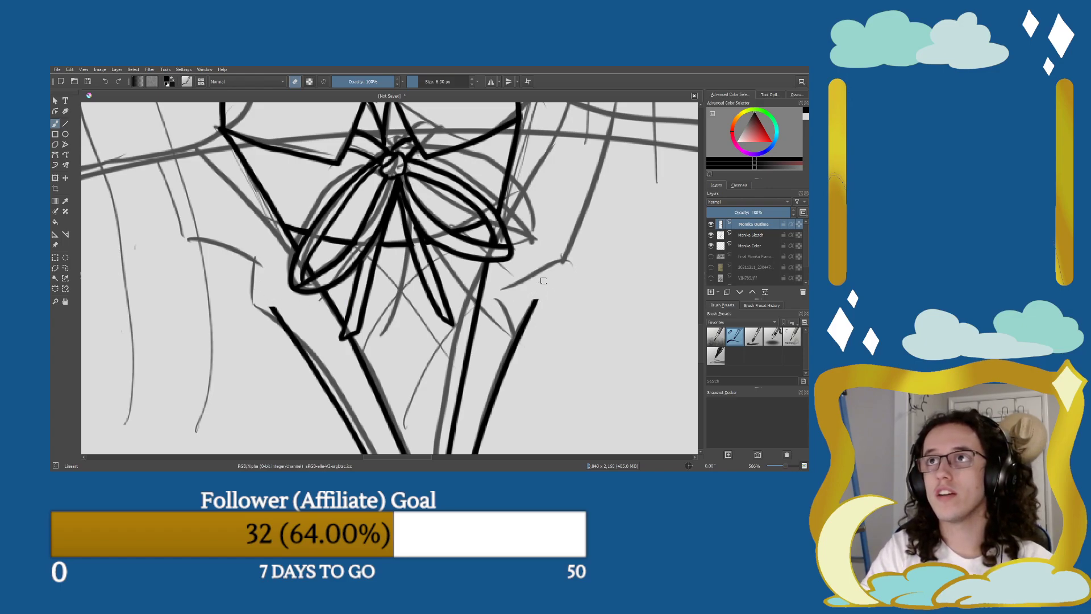
Ink the right lapel edge toward the shoulder and the left lapel lines under the bow.
key("e")
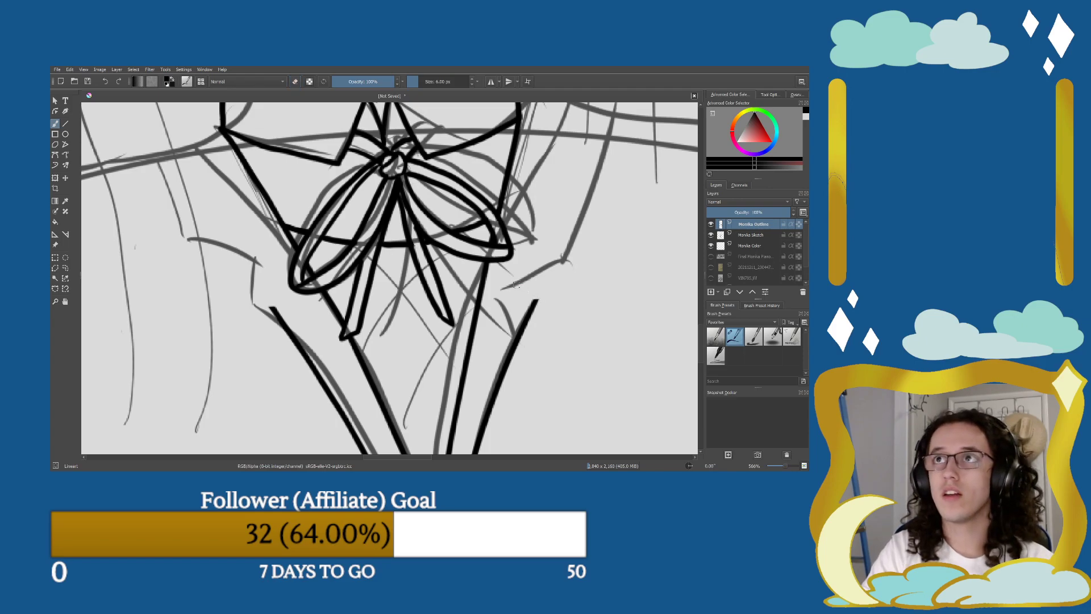
mouse_move(503, 283)
left_mouse_down()
mouse_move(535, 304)
mouse_move(504, 283)
mouse_move(565, 263)
left_mouse_up()
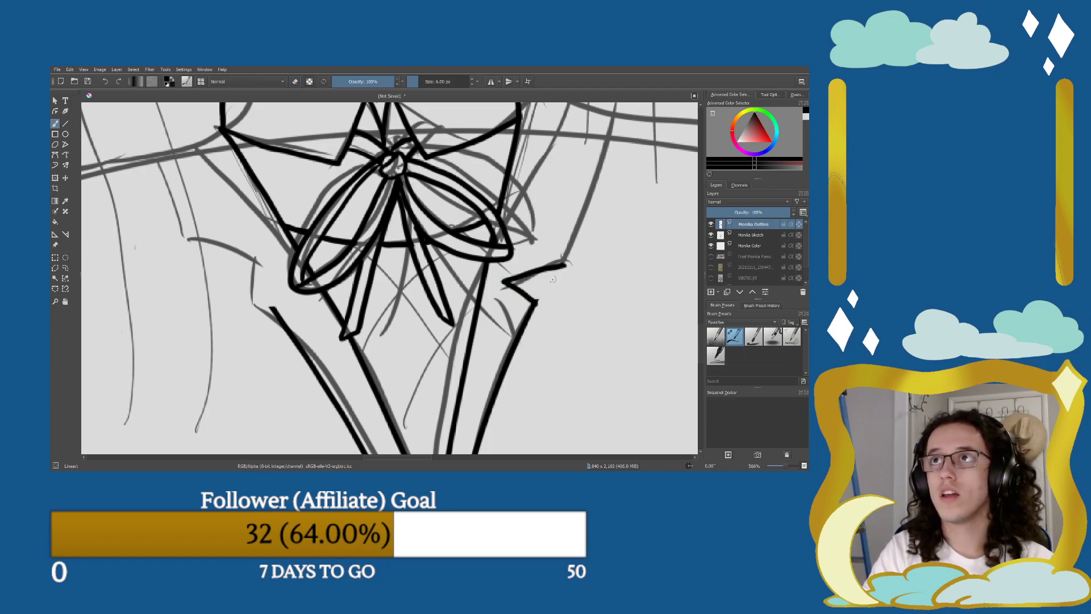
key("e")
key("ctrl+z")
key("ctrl+z")
key("e")
left_click_drag(508, 272, 573, 233)
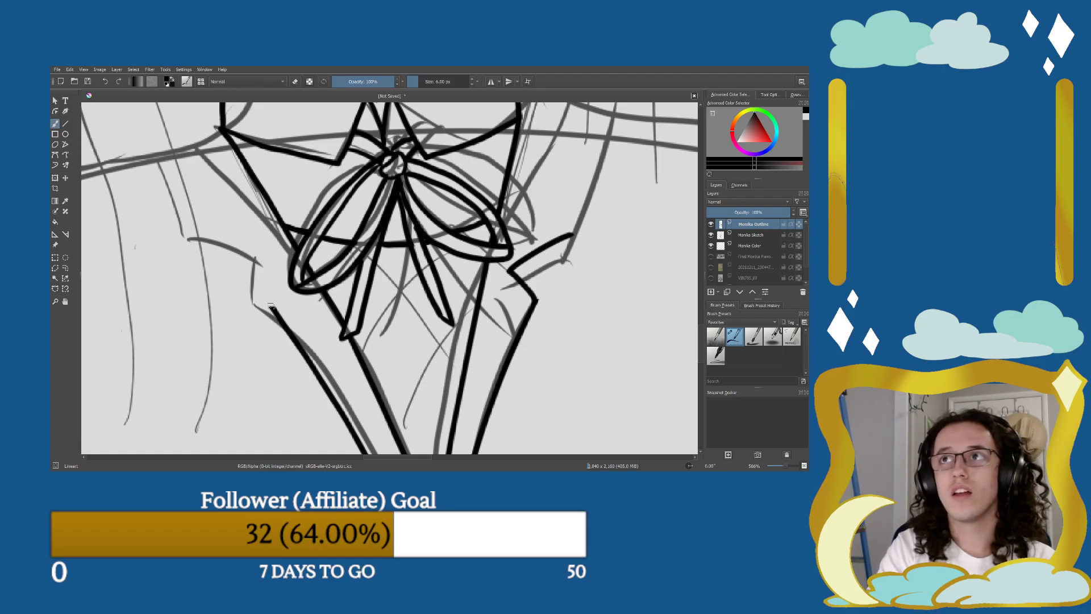
left_click_drag(272, 307, 284, 281)
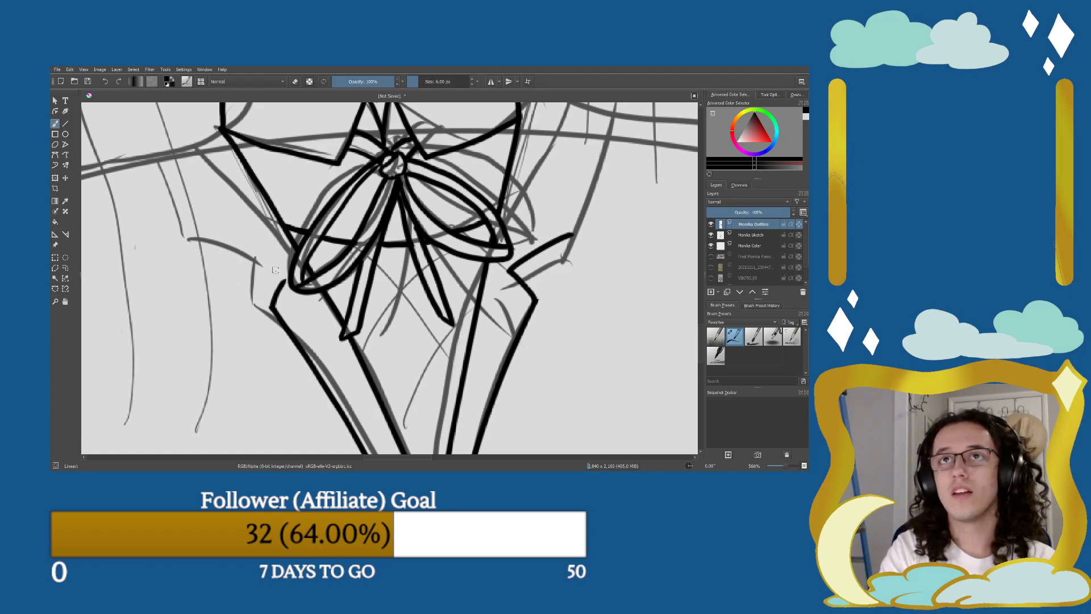
left_click_drag(220, 261, 289, 273)
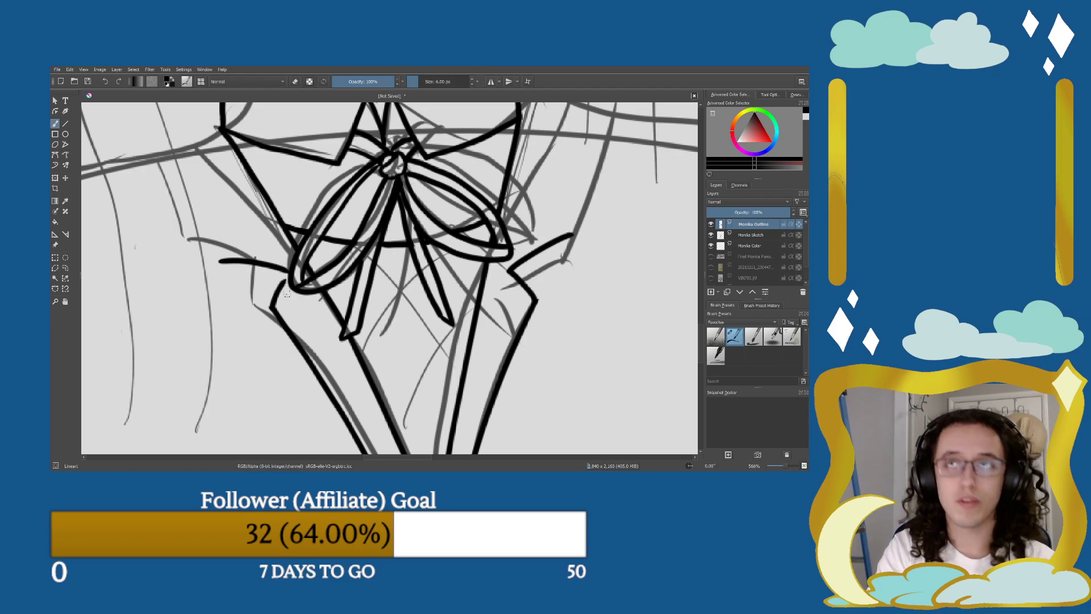
Extend and thicken the top of the left lapel line, then check the whole outfit.
key("ctrl+plus")
key("ctrl+plus")
left_click_drag(176, 285, 184, 278)
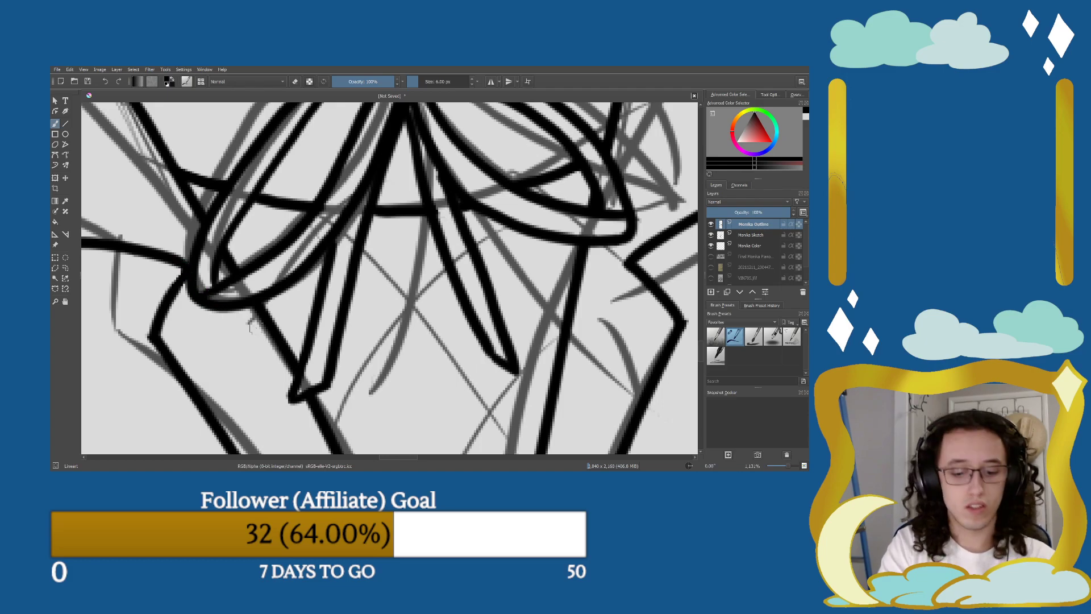
key("ctrl+minus")
key("ctrl+minus")
key("ctrl+minus")
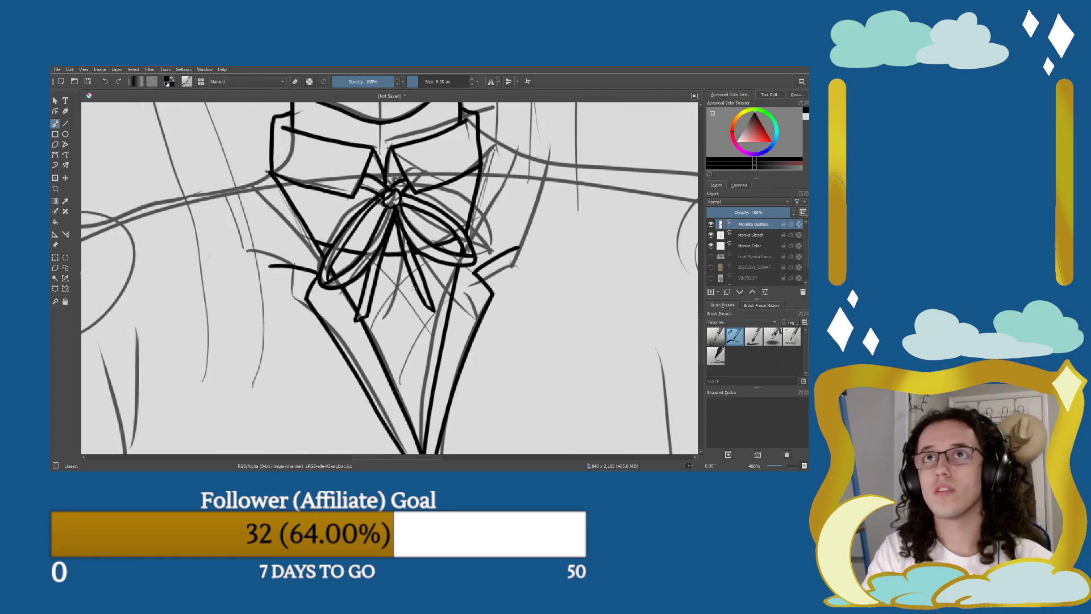
key("ctrl+minus")
key("ctrl+minus")
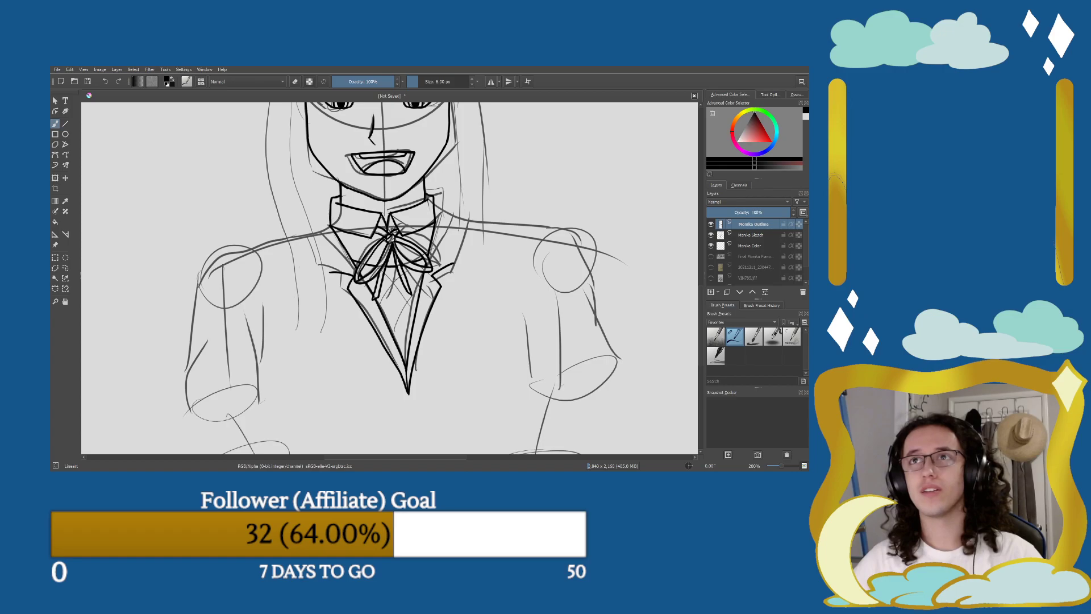
key("ctrl+plus")
key("ctrl+plus")
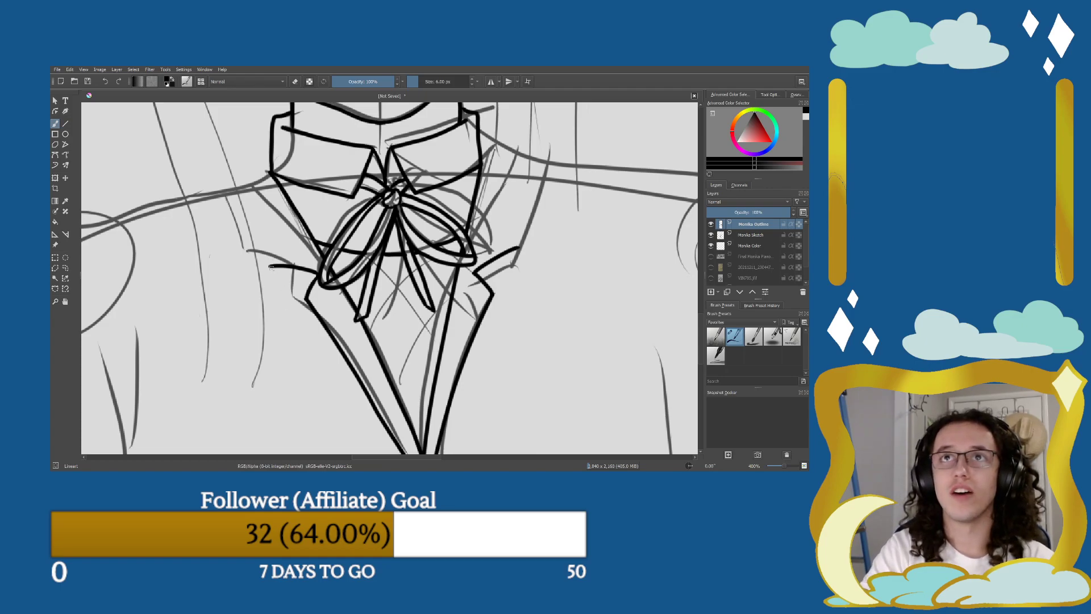
Ink the left collar edge and right lapel edge upward, joining the left lapel to the collar.
left_click_drag(270, 267, 243, 186)
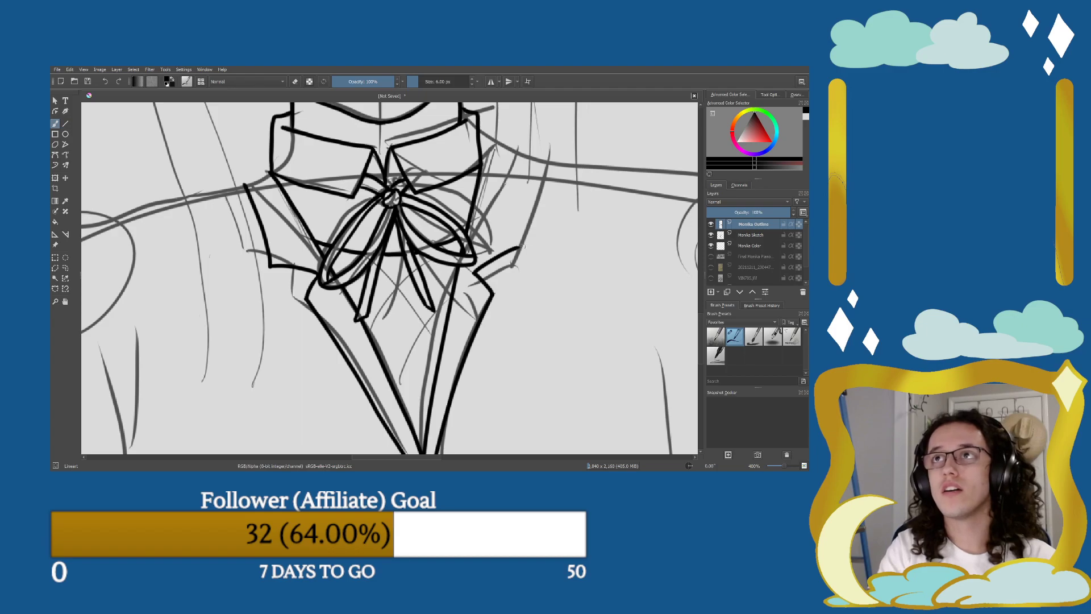
left_click_drag(517, 249, 536, 160)
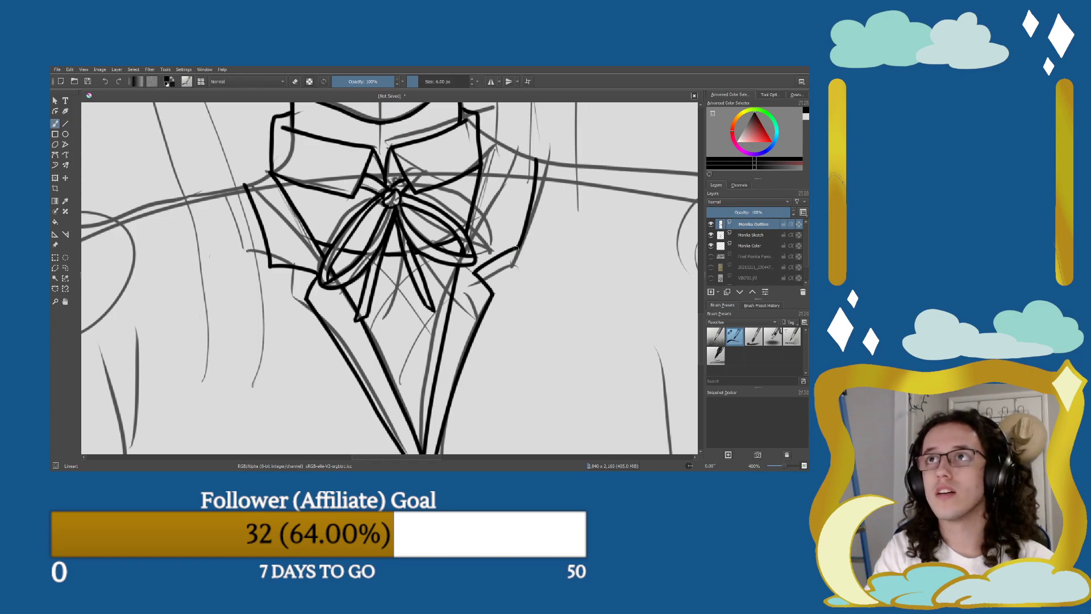
key("ctrl+z")
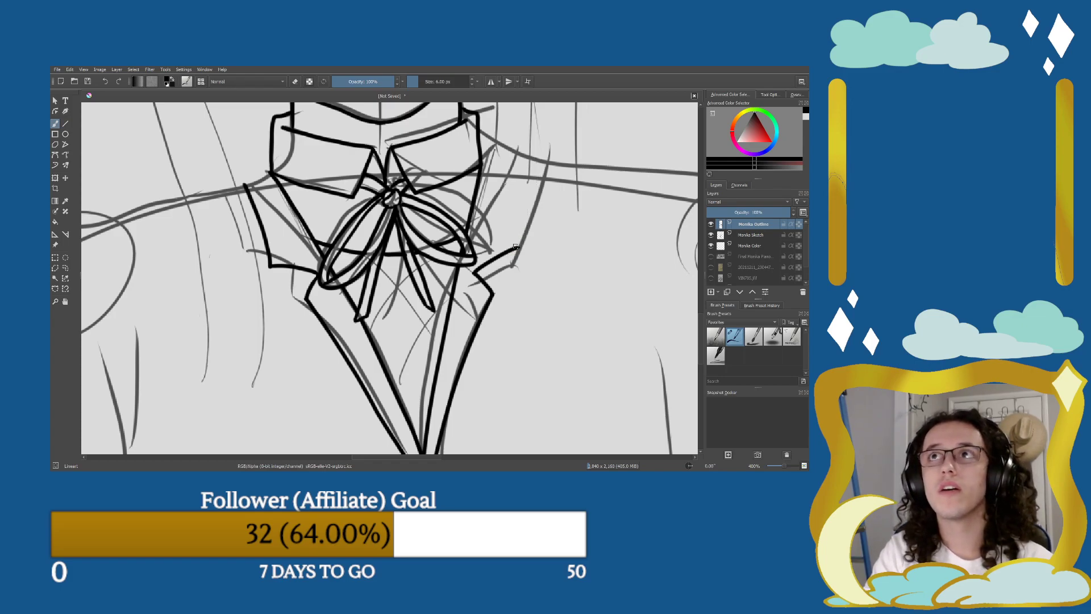
left_click_drag(517, 247, 503, 144)
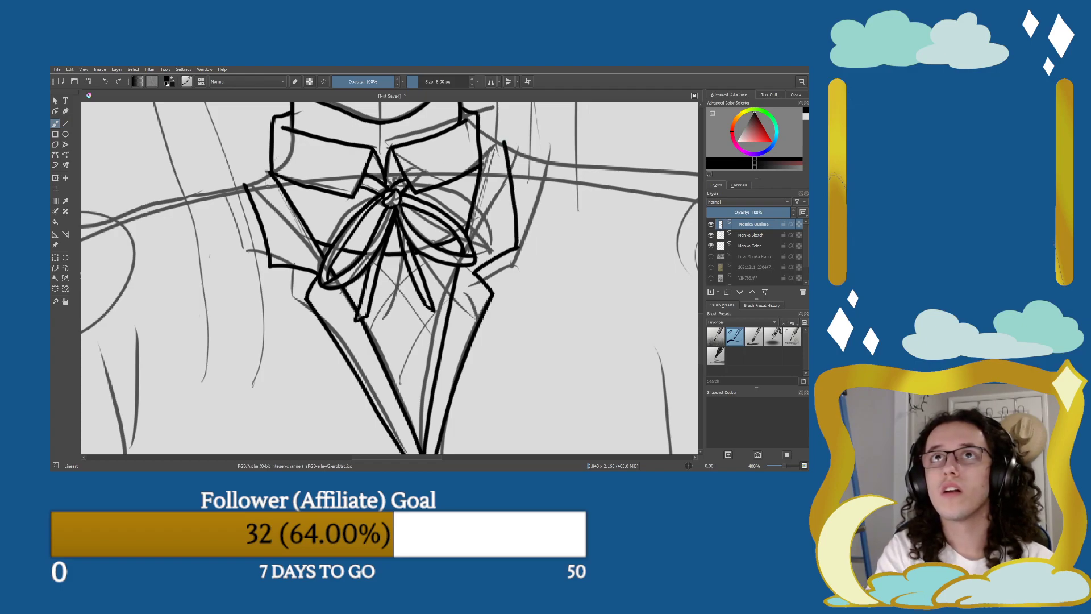
left_click_drag(244, 185, 266, 170)
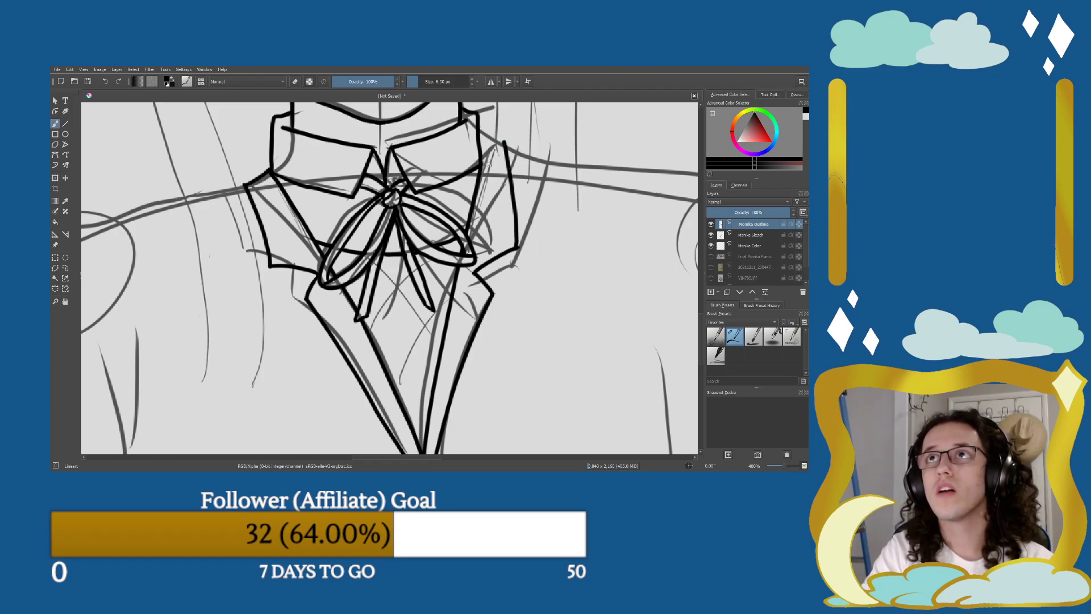
Try and undo a short line at the right collar corner, then centre the view there.
key("e")
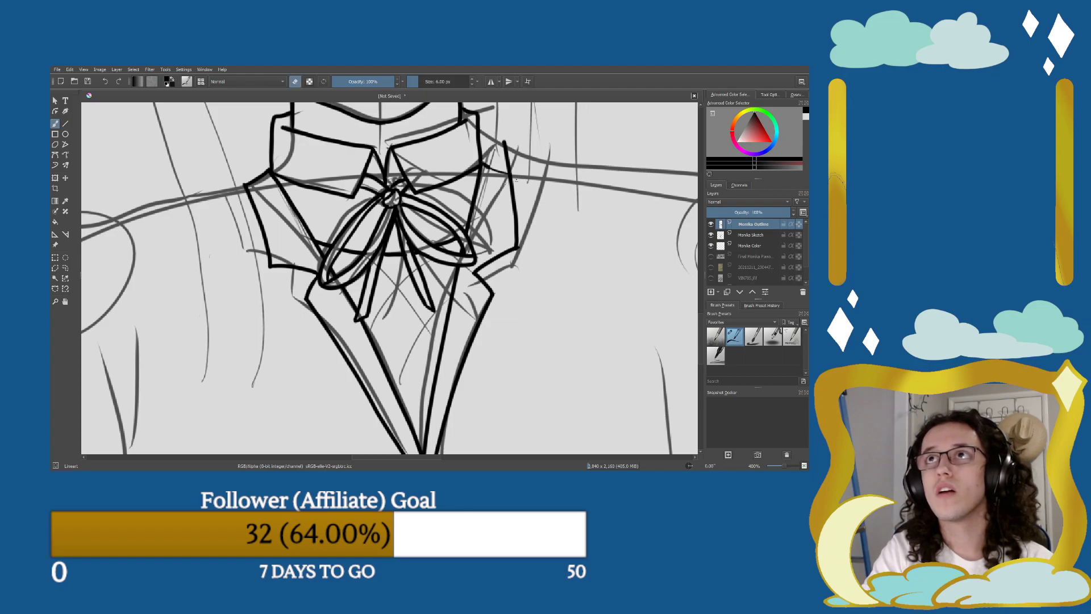
key("e")
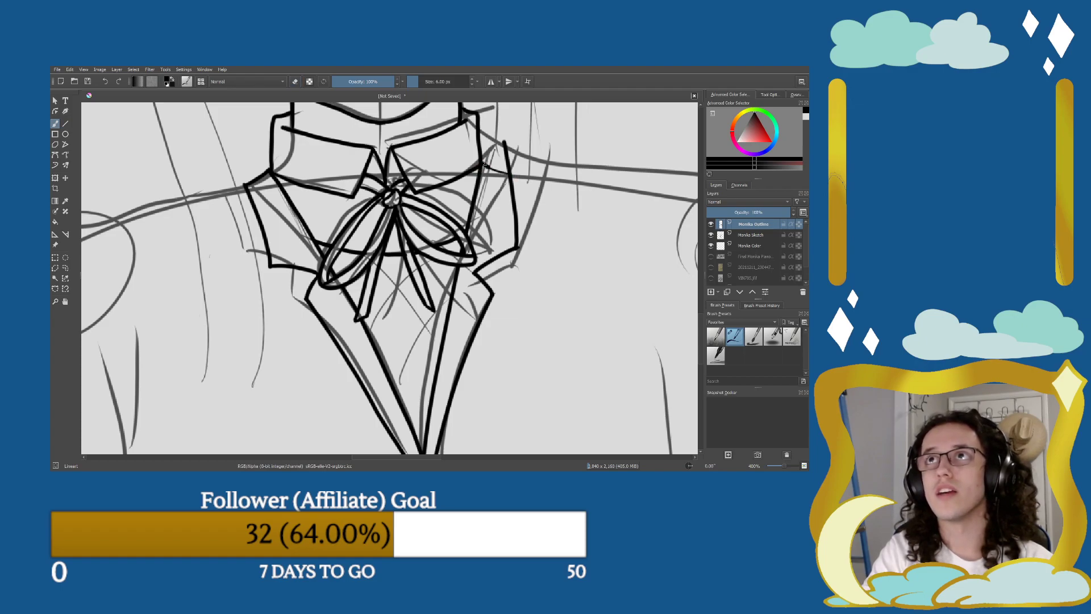
left_click_drag(483, 164, 502, 176)
key("e")
key("e")
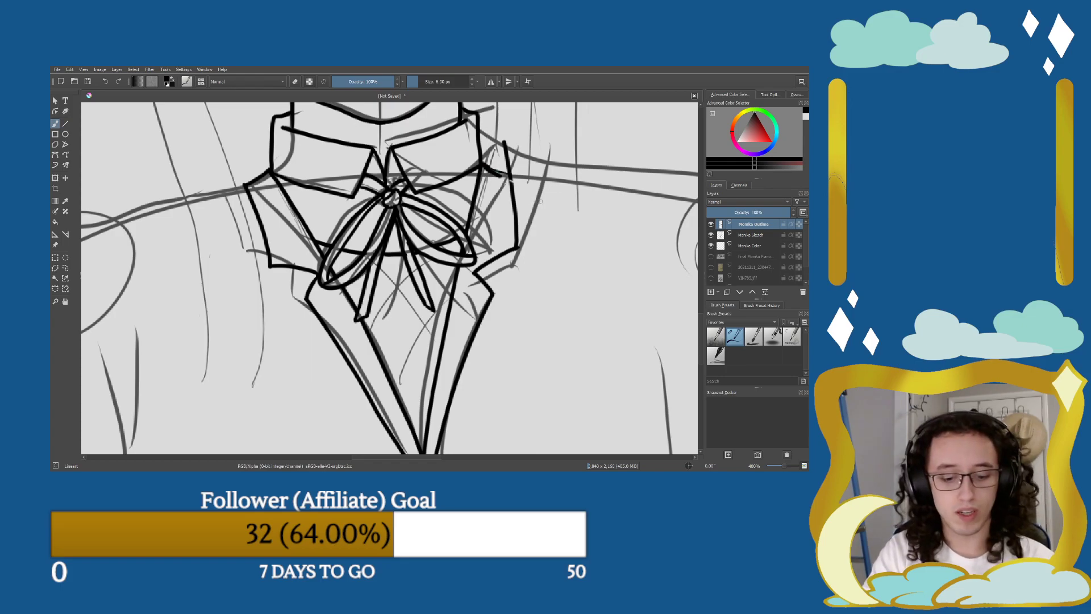
key("ctrl+z")
key("ctrl+z")
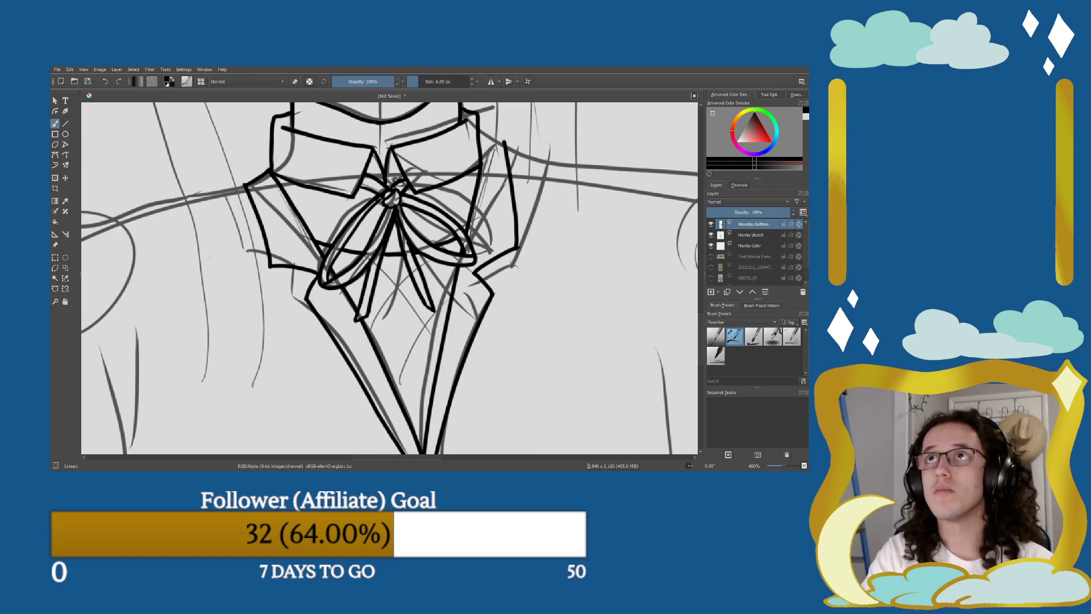
mouse_move(482, 163)
left_mouse_down()
mouse_move(523, 187)
mouse_move(501, 138)
mouse_move(517, 187)
left_mouse_up()
key("ctrl+z")
key("e")
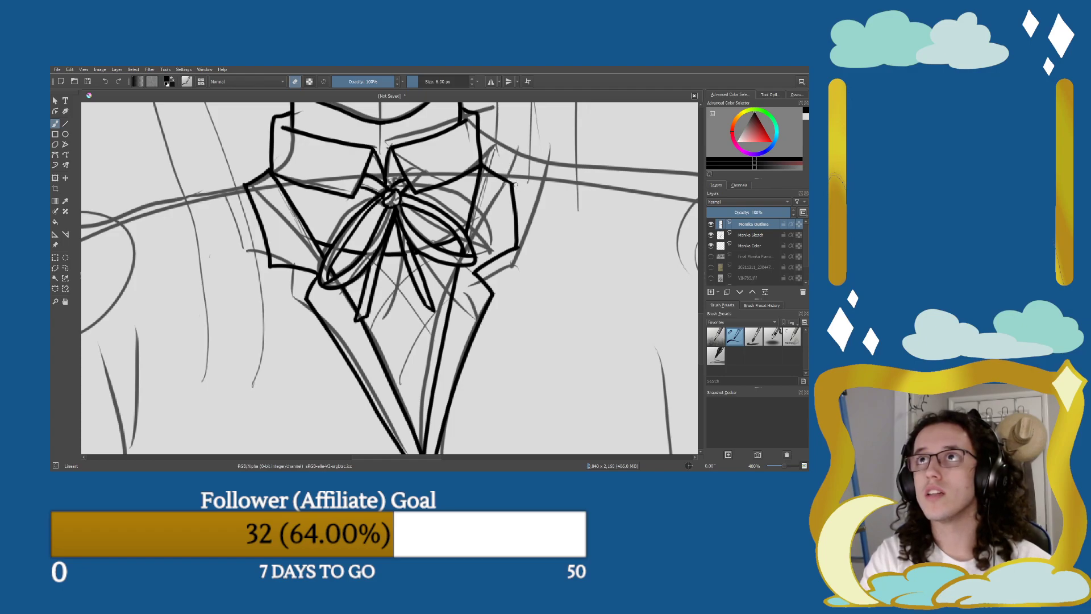
key("ctrl+plus")
key("ctrl+plus")
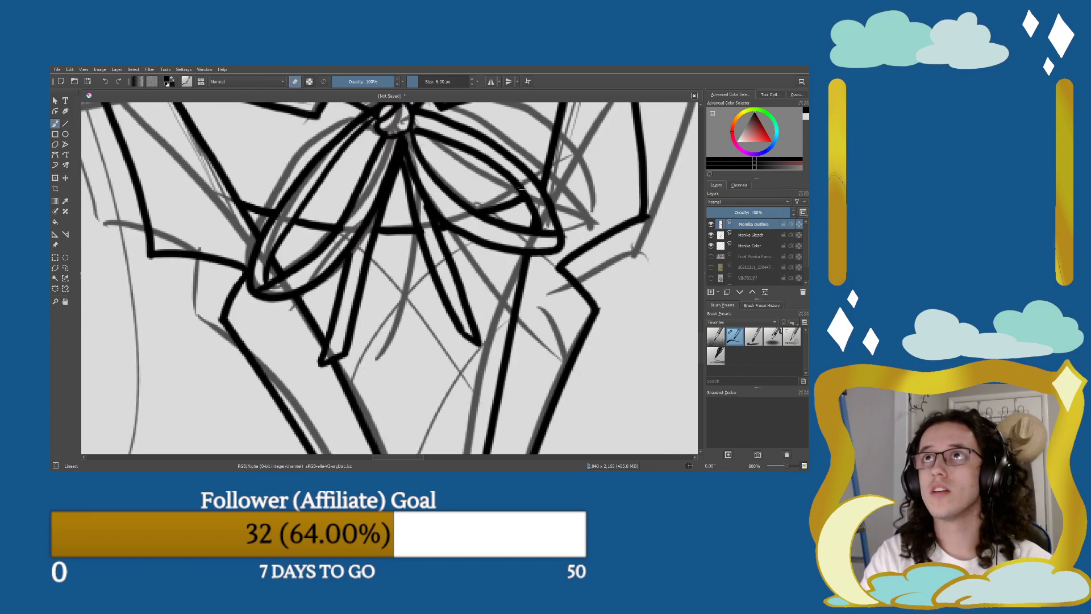
left_click_drag(550, 175, 396, 352)
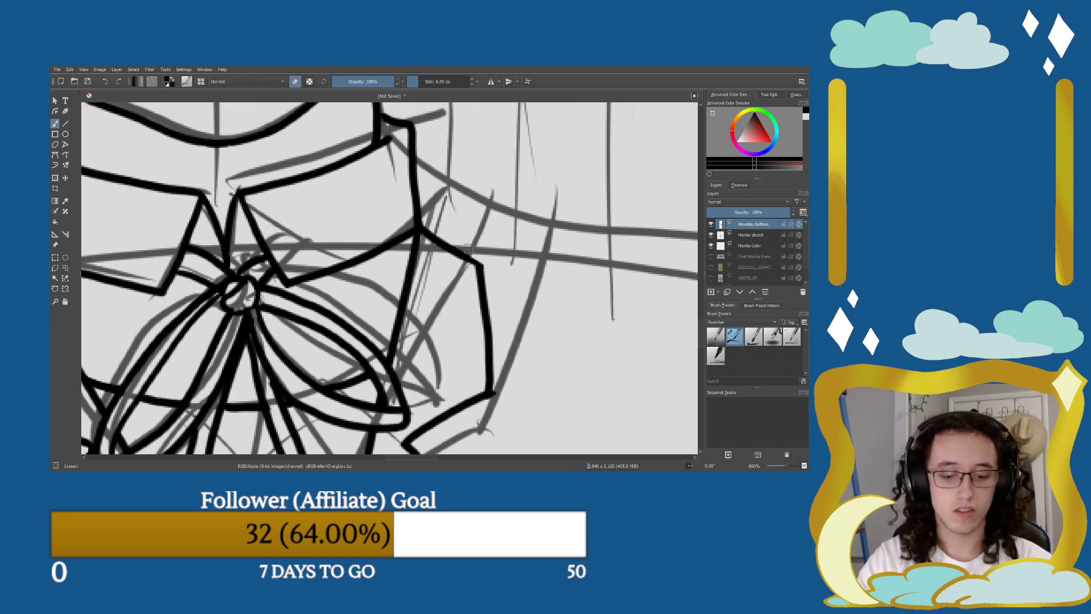
key("e")
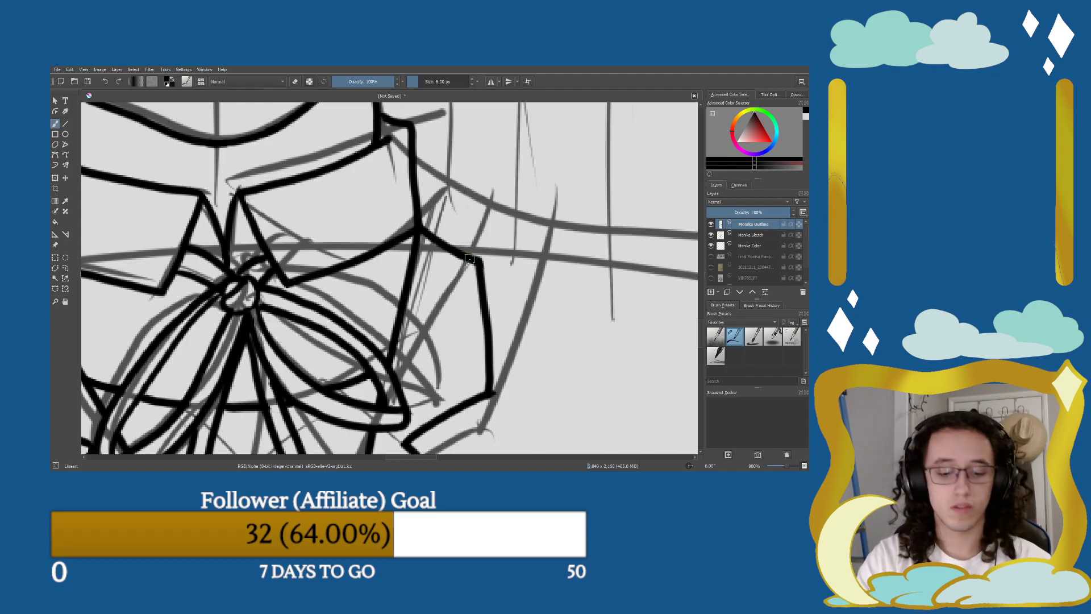
scroll(465, 257, "down", 3)
left_click_drag(423, 296, 473, 271)
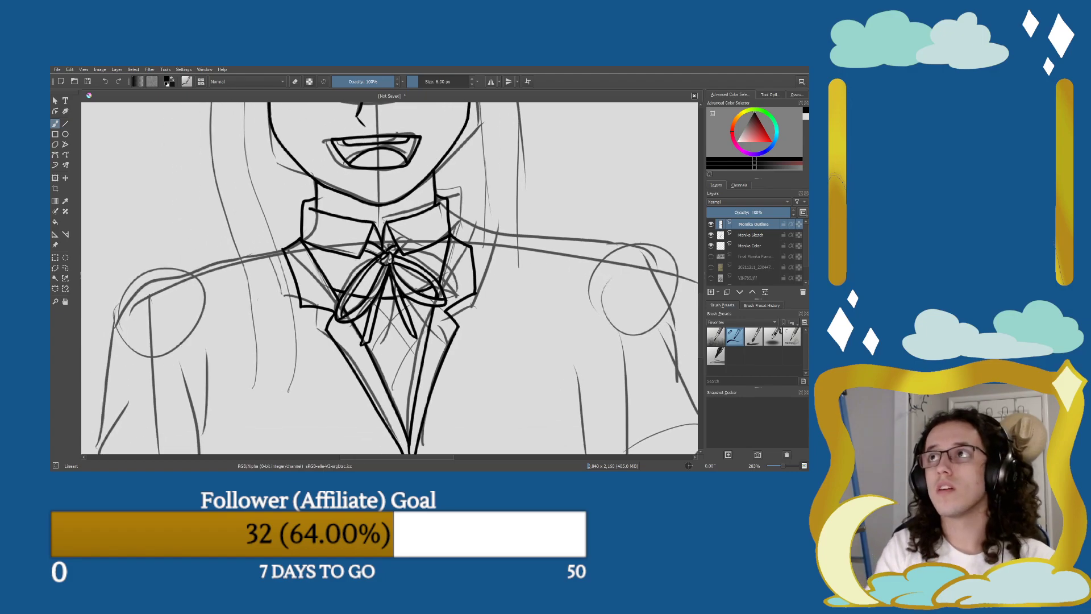
Hide the Monika Sketch layer, redraw the collar's right edge and erase the doubled line beside it.
left_click(711, 235)
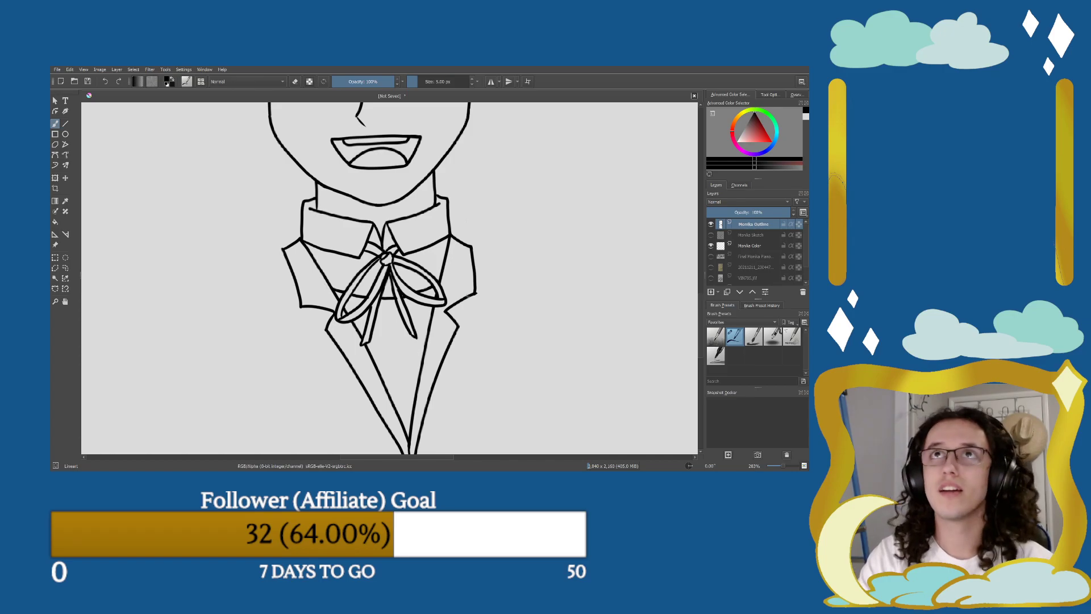
left_click_drag(466, 296, 466, 243)
key("e")
key("ctrl+z")
key("e")
left_click_drag(465, 297, 465, 244)
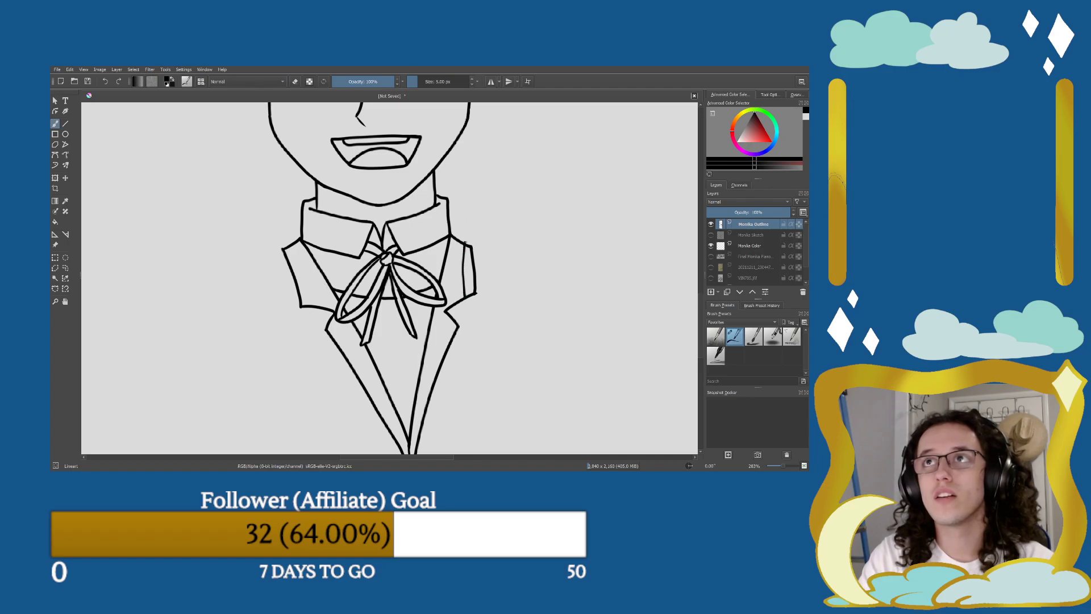
key("e")
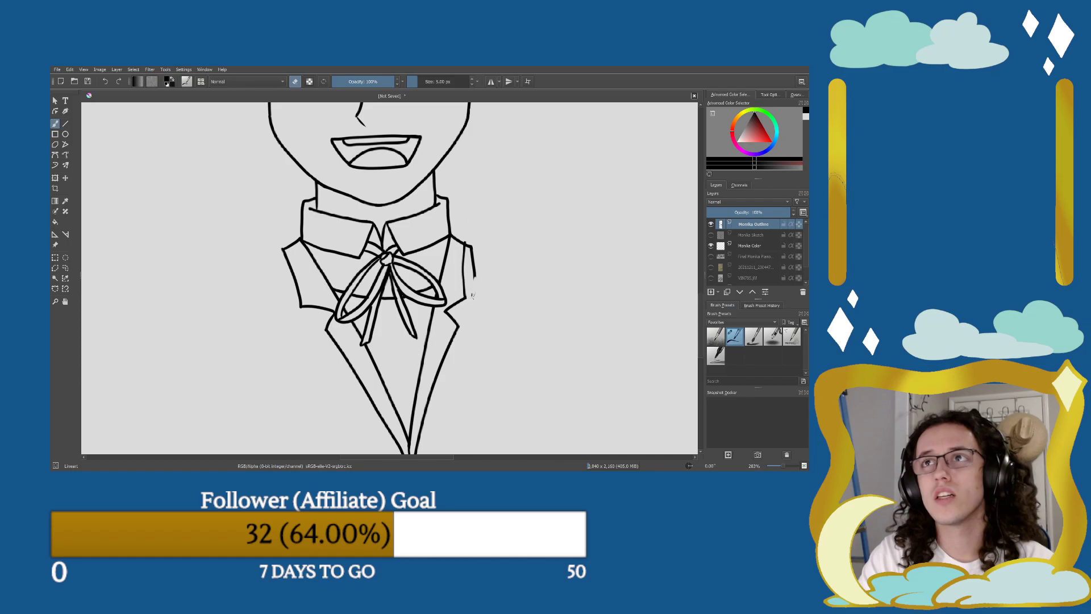
mouse_move(476, 265)
left_mouse_down()
mouse_move(475, 277)
mouse_move(471, 247)
mouse_move(470, 257)
left_mouse_up()
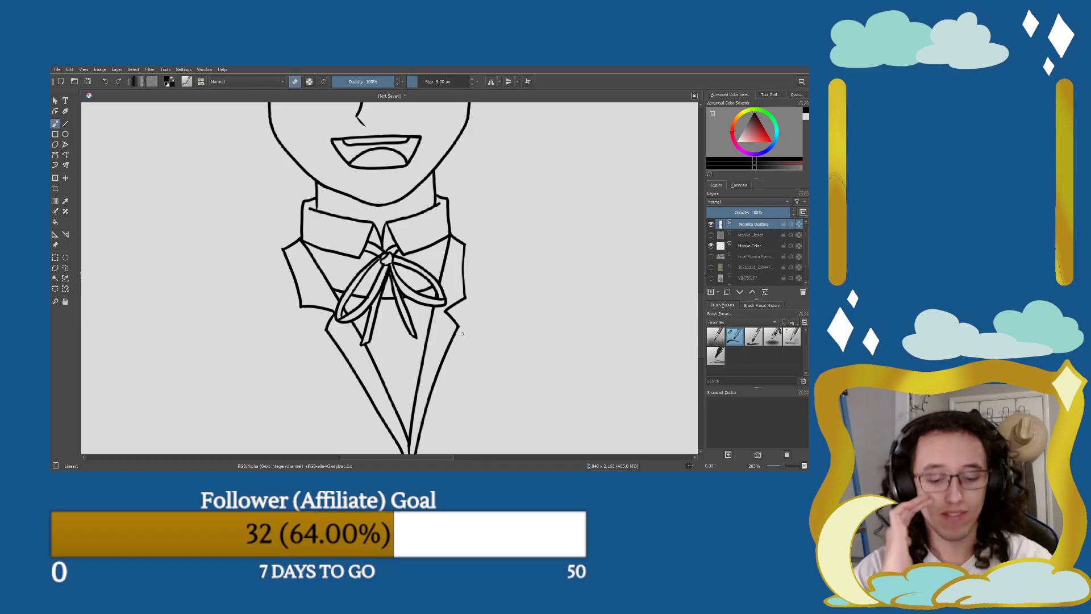
Revert the right lapel to its earlier outline, discarding a trial stroke near it.
key("minus")
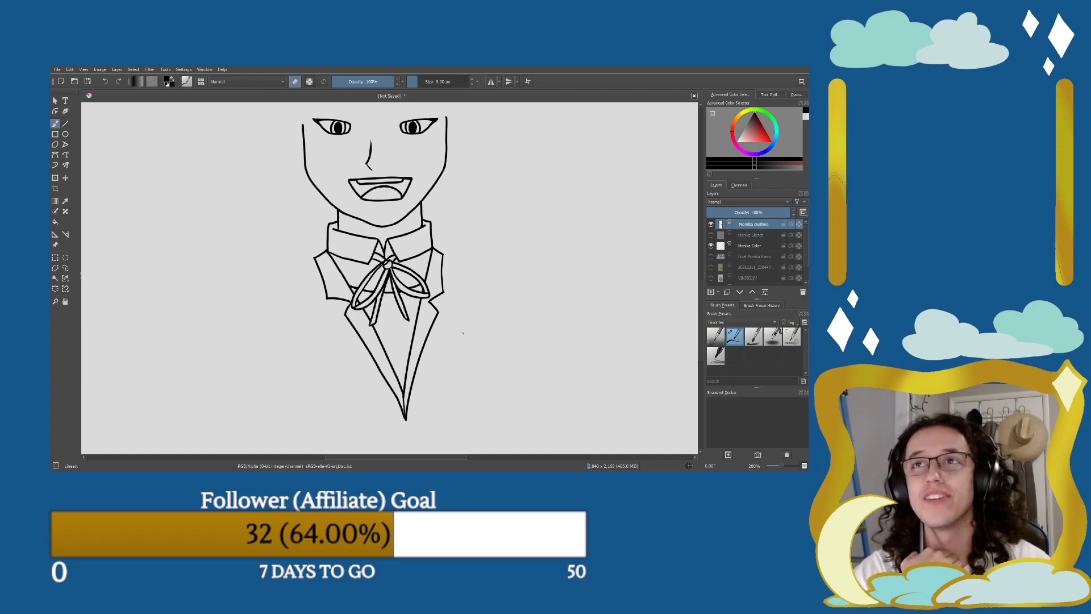
key("ctrl+z")
key("ctrl+z")
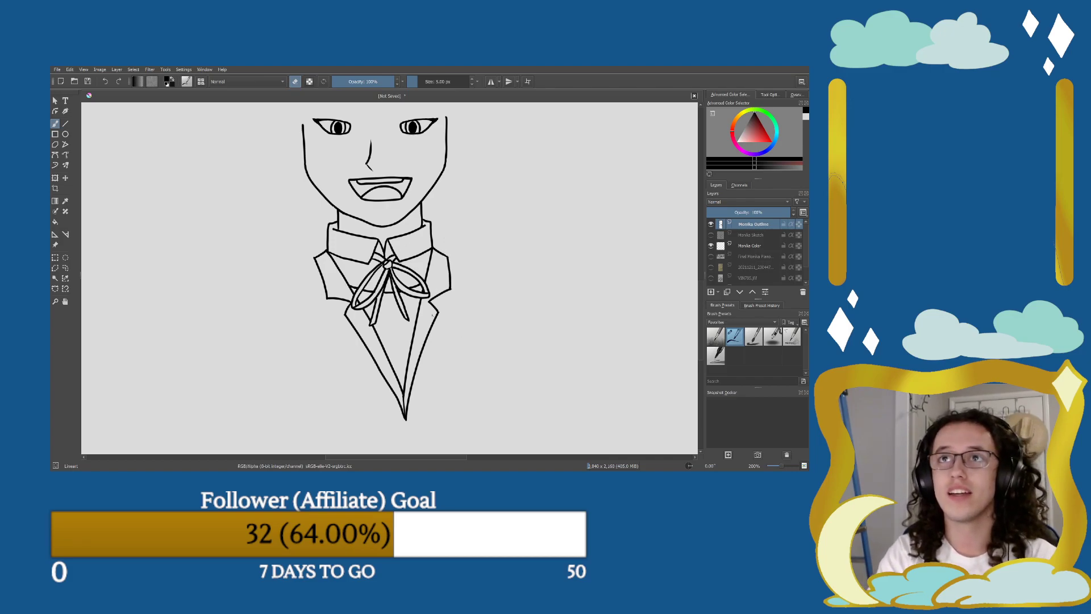
key("e")
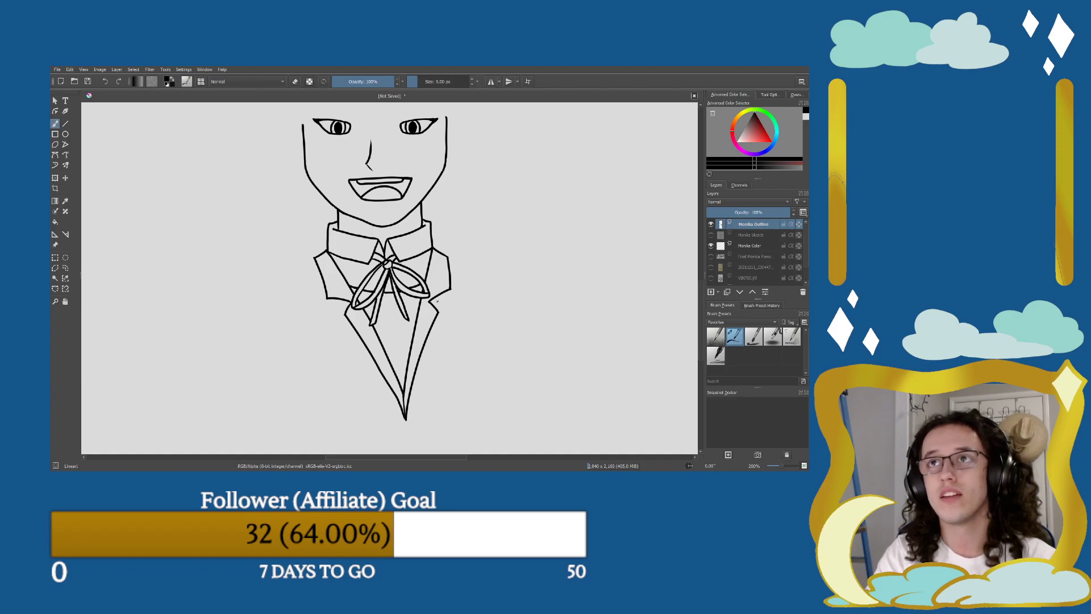
mouse_move(428, 301)
left_mouse_down()
mouse_move(448, 297)
mouse_move(444, 251)
left_mouse_up()
key("ctrl+z")
key("ctrl+plus")
key("ctrl+plus")
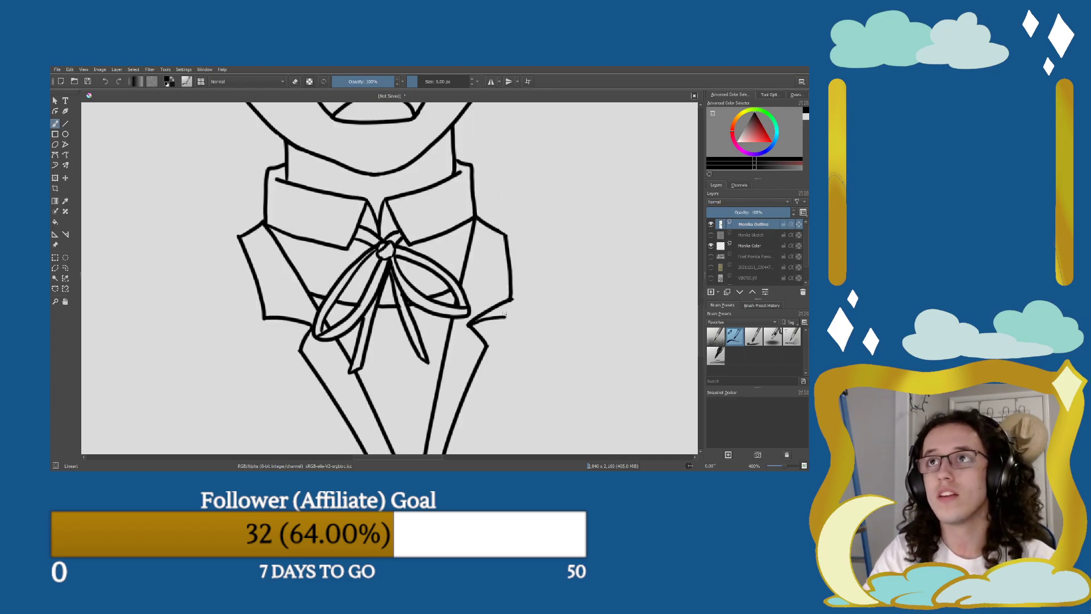
Redraw the right shoulder edge and erase the doubled stroke on the right sleeve.
left_click_drag(504, 318, 499, 233)
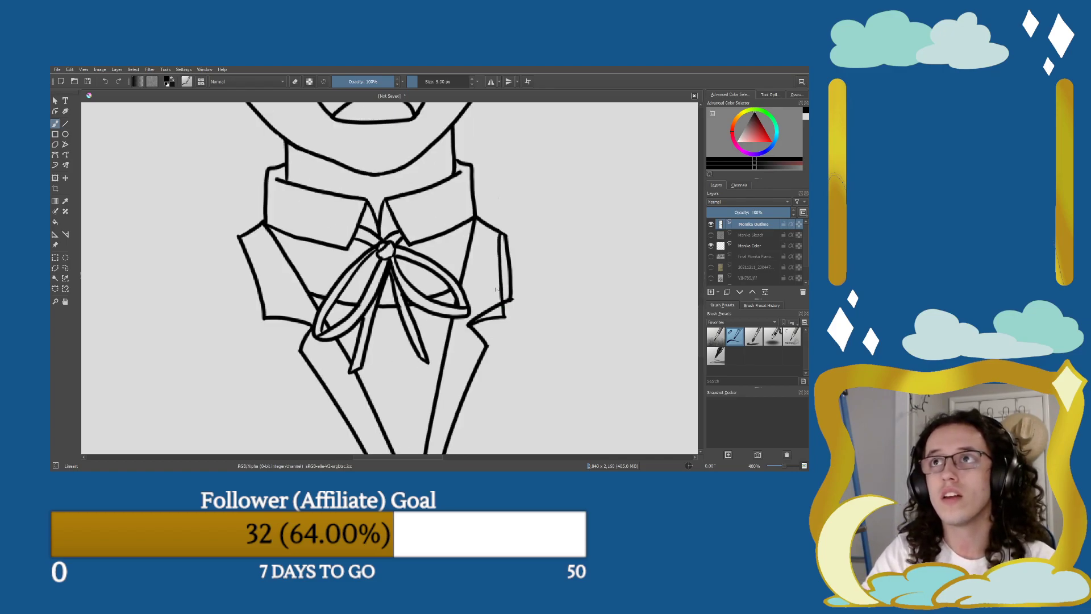
key("e")
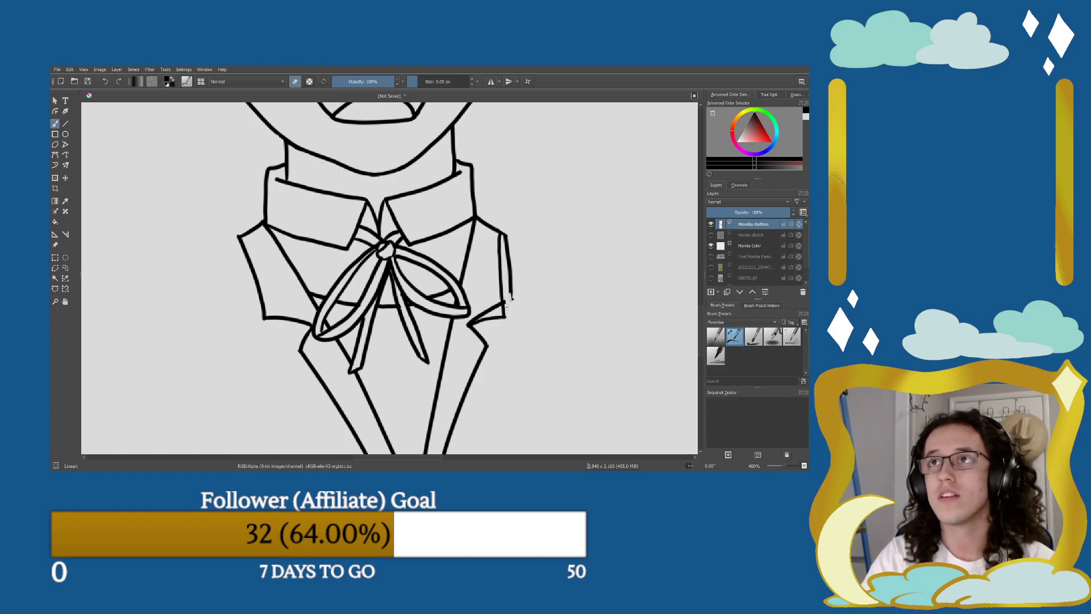
left_click_drag(509, 300, 502, 234)
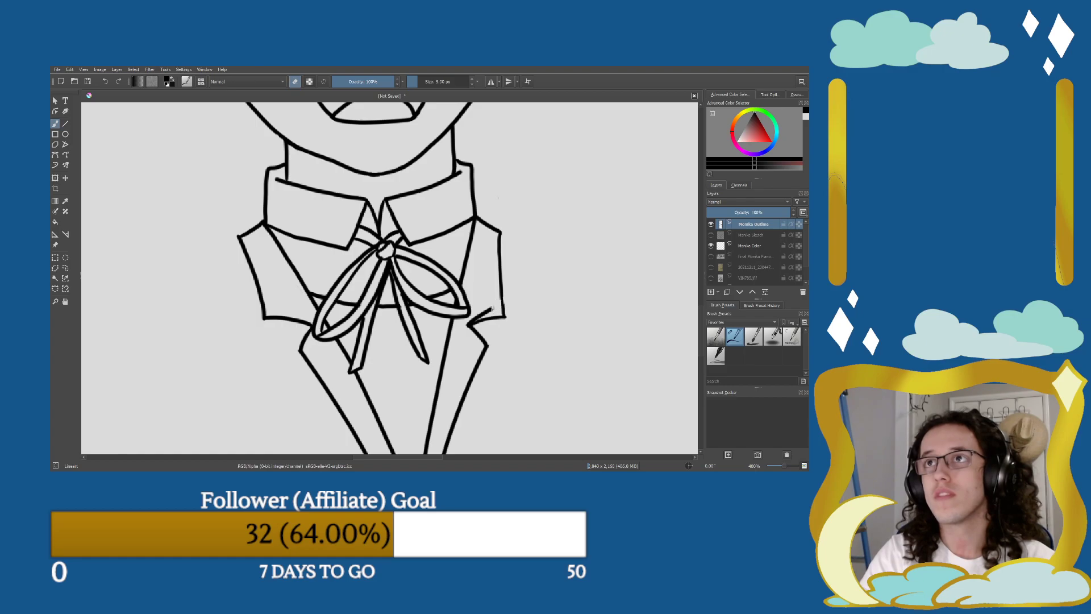
scroll(506, 324, "up", 3)
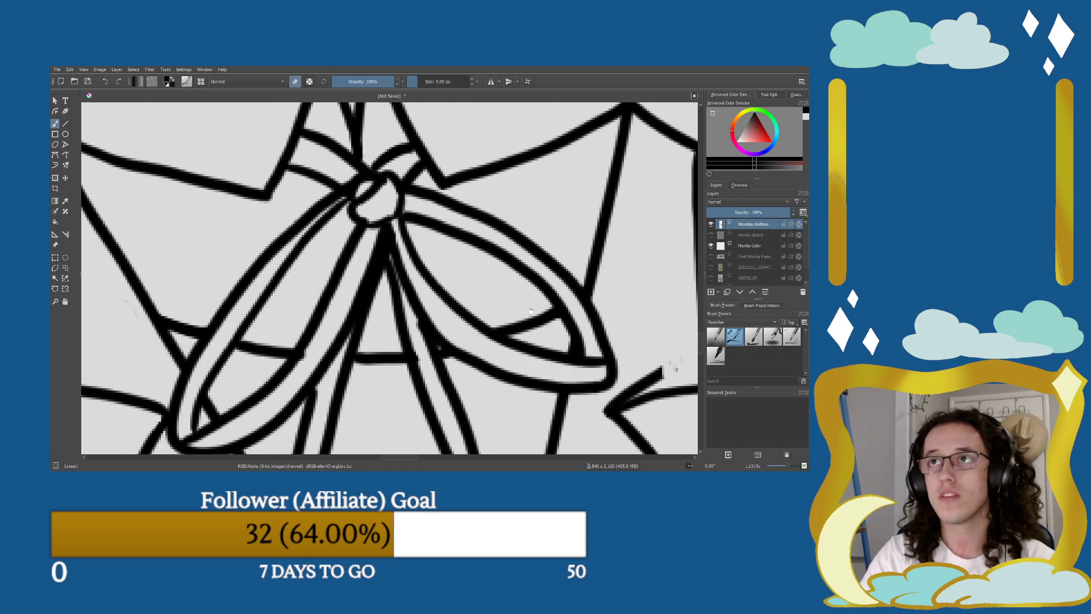
key("e")
Thicken the right sleeve line and pointed lapel corner, erasing the stray tail at the corner.
mouse_move(427, 312)
left_mouse_down()
mouse_move(425, 284)
mouse_move(430, 323)
left_mouse_up()
left_click_drag(426, 271, 428, 304)
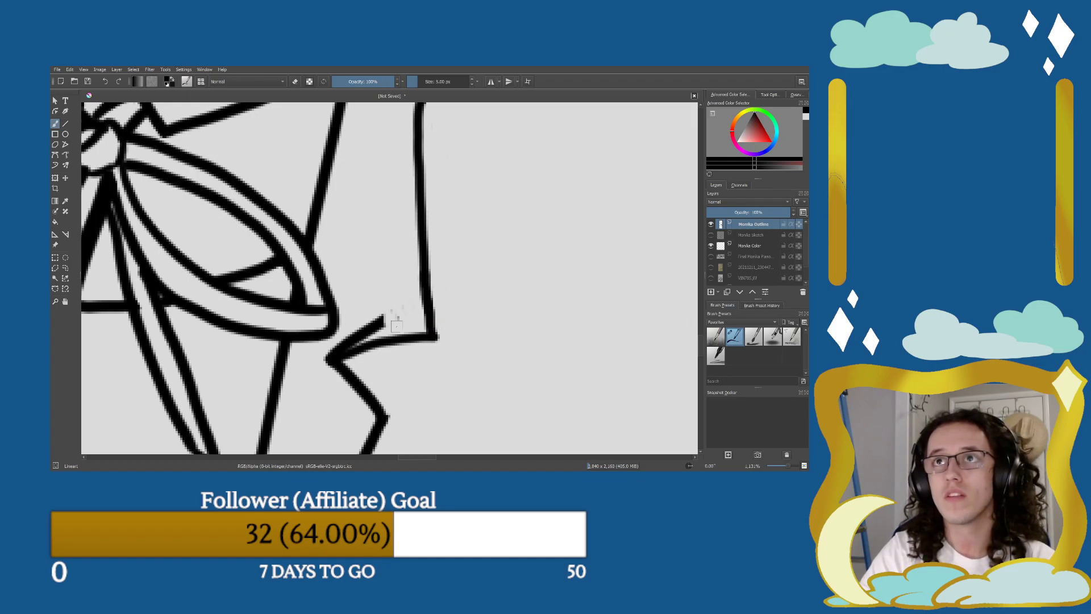
mouse_move(347, 341)
left_mouse_down()
mouse_move(321, 354)
mouse_move(331, 350)
left_mouse_up()
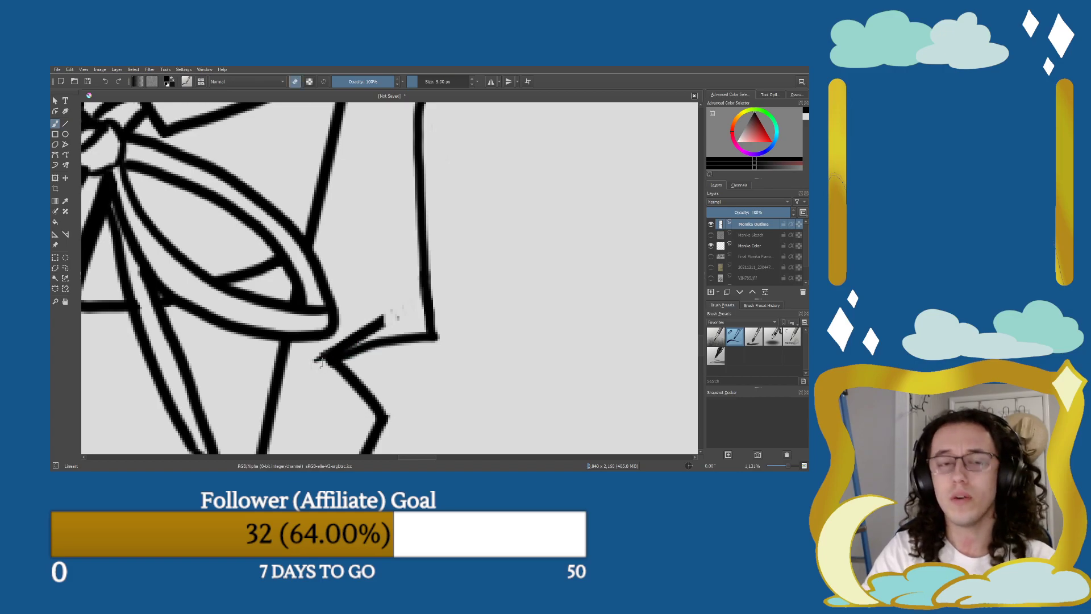
mouse_move(317, 360)
left_mouse_down()
mouse_move(397, 306)
mouse_move(328, 354)
mouse_move(379, 334)
left_mouse_up()
key("e")
mouse_move(329, 357)
left_mouse_down()
mouse_move(407, 340)
mouse_move(402, 353)
mouse_move(380, 349)
mouse_move(448, 350)
left_mouse_up()
key("minus")
key("minus")
key("minus")
key("minus")
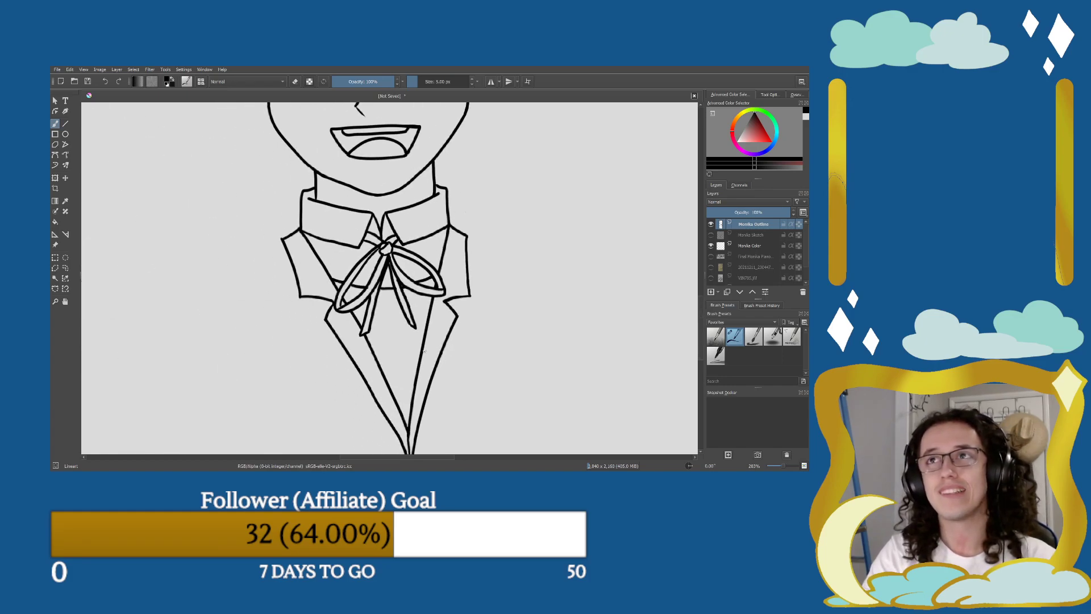
key("minus")
key("minus")
key("minus")
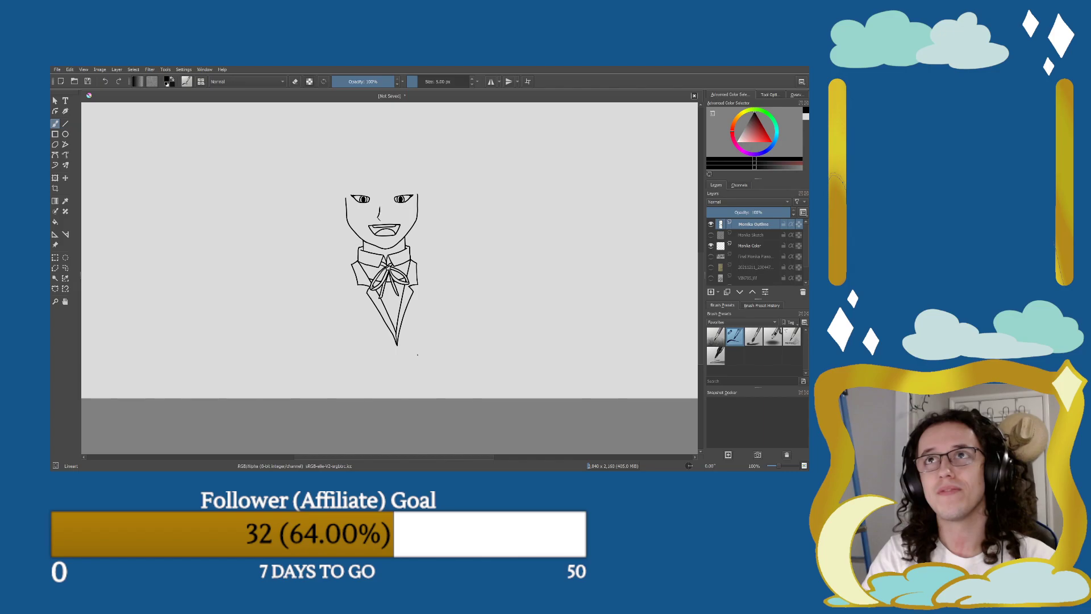
Reposition the view on the figure and make the Monika Sketch layer visible again.
left_click_drag(416, 342, 413, 365)
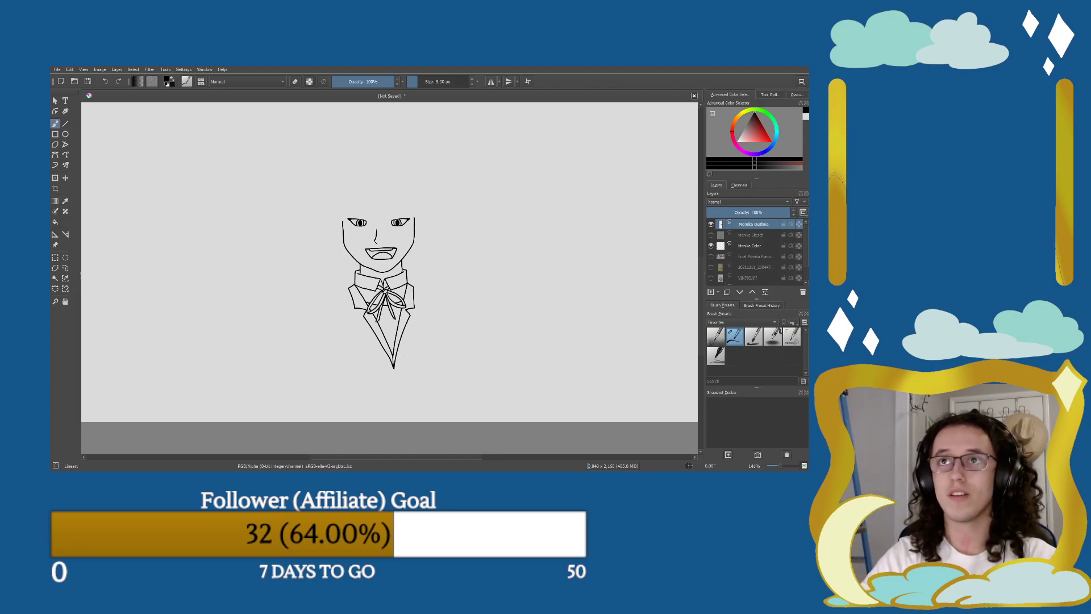
key("ctrl+plus")
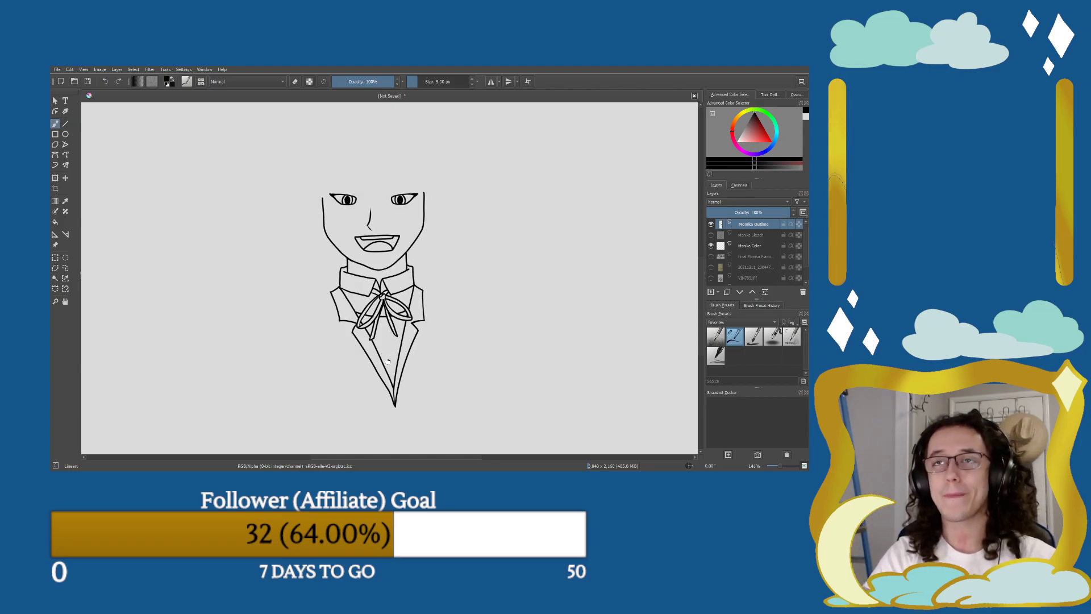
scroll(392, 359, "down", 2)
left_click(711, 234)
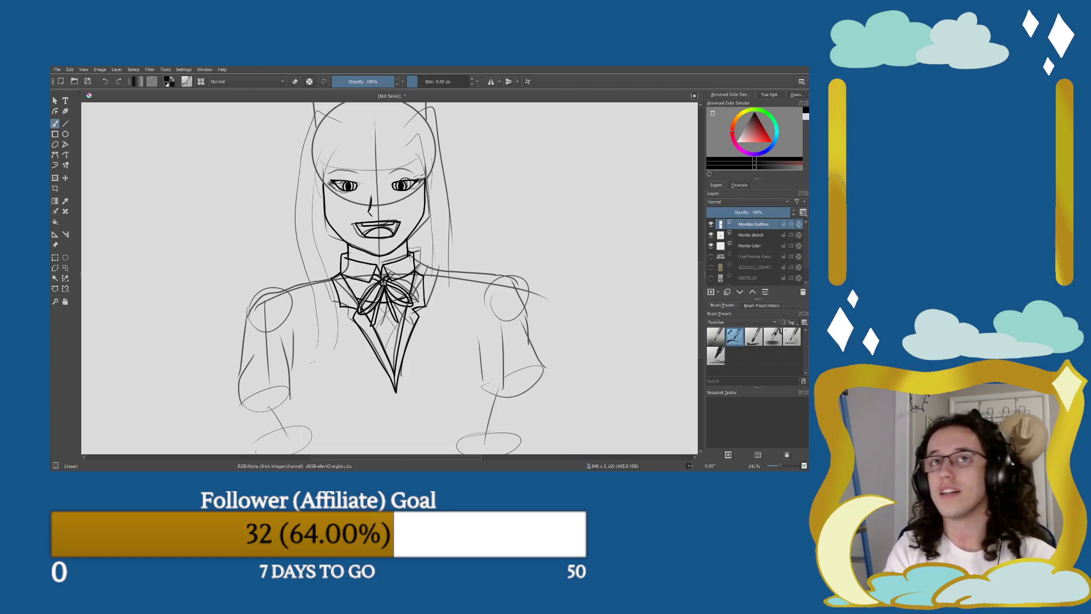
Ink the right arm and shoulder outline over the sketch, then hide the Monika Sketch layer.
mouse_move(246, 343)
left_mouse_down()
mouse_move(243, 374)
mouse_move(248, 321)
mouse_move(265, 296)
mouse_move(330, 277)
left_mouse_up()
key("ctrl+z")
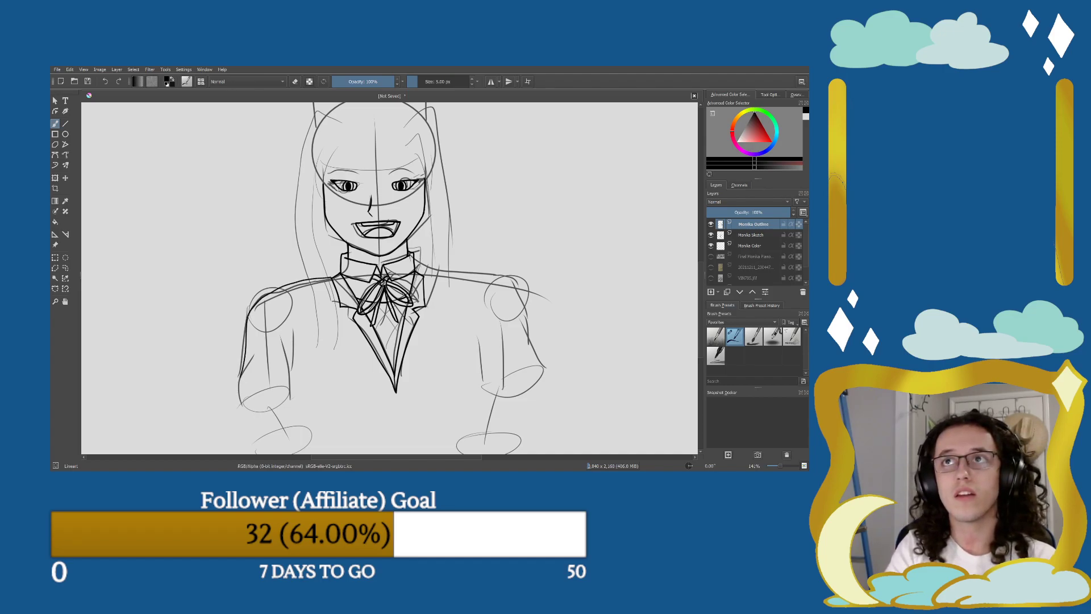
mouse_move(542, 364)
left_mouse_down()
mouse_move(514, 291)
mouse_move(426, 267)
left_mouse_up()
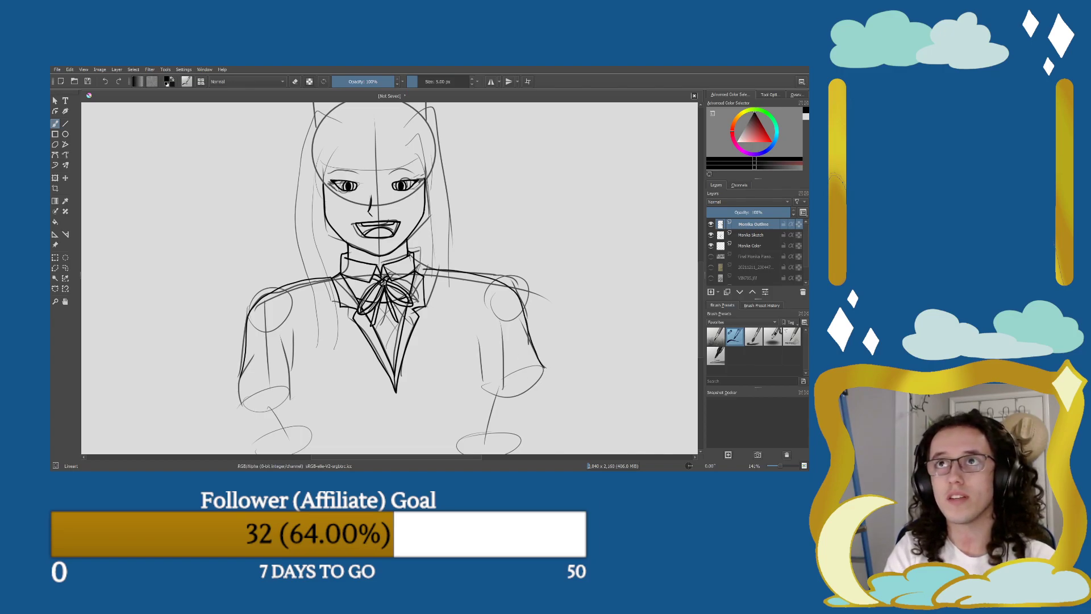
key("ctrl+z")
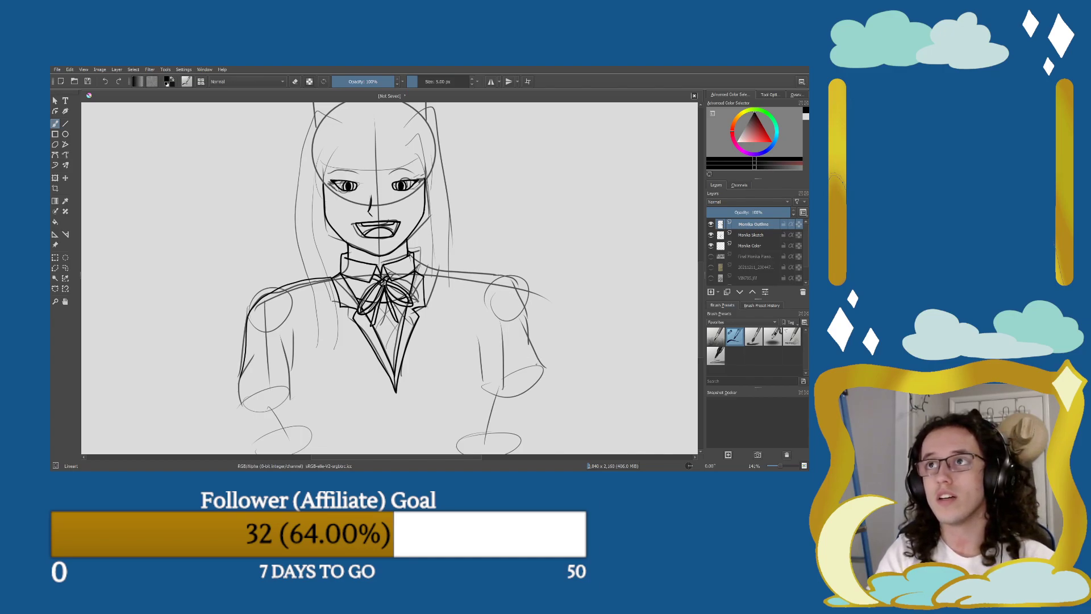
mouse_move(537, 362)
left_mouse_down()
mouse_move(518, 313)
mouse_move(470, 283)
mouse_move(427, 277)
left_mouse_up()
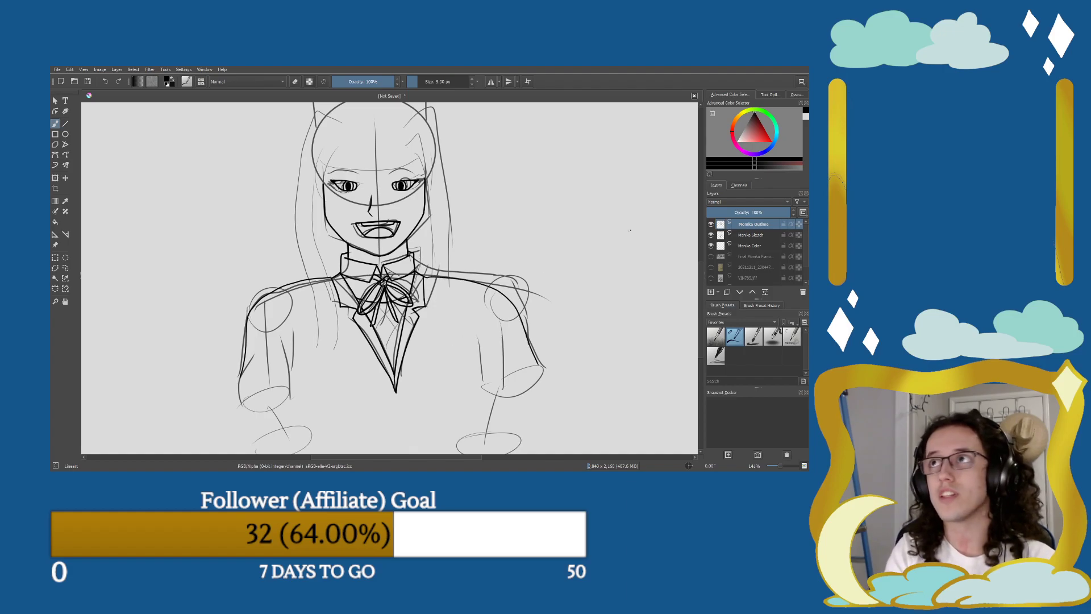
left_click(710, 234)
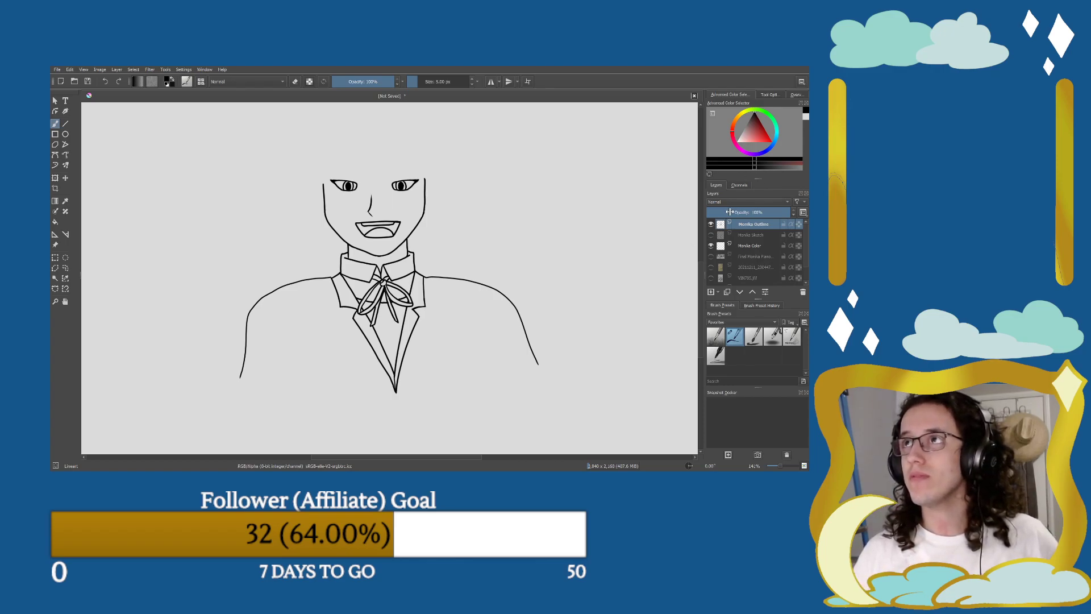
Show the sketch and ink the outer and inner edges of the left sleeve.
left_click(710, 234)
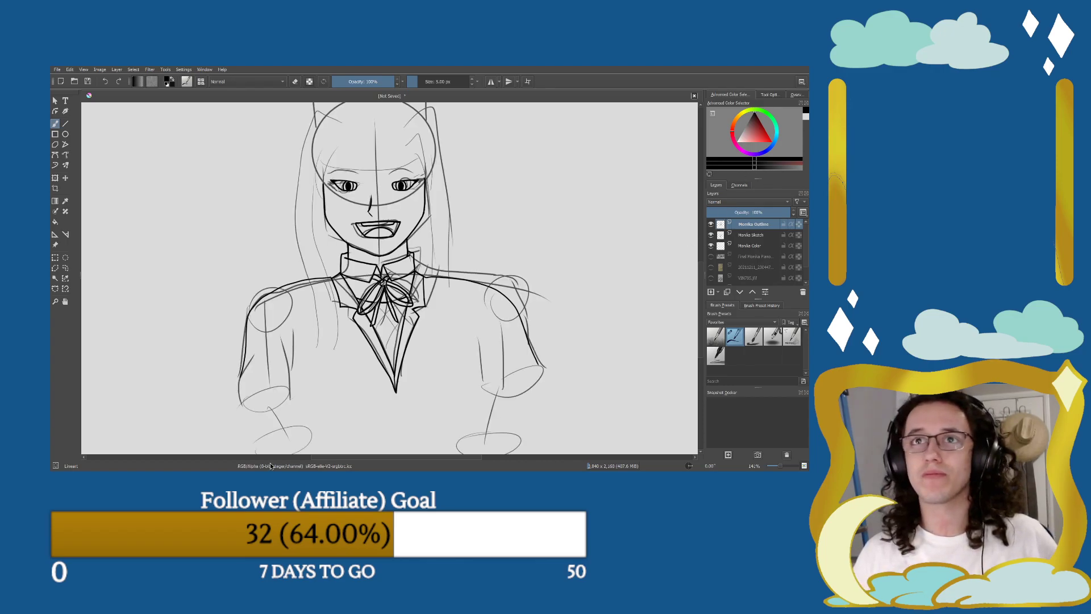
scroll(279, 426, "up", 2)
scroll(318, 407, "down", 2)
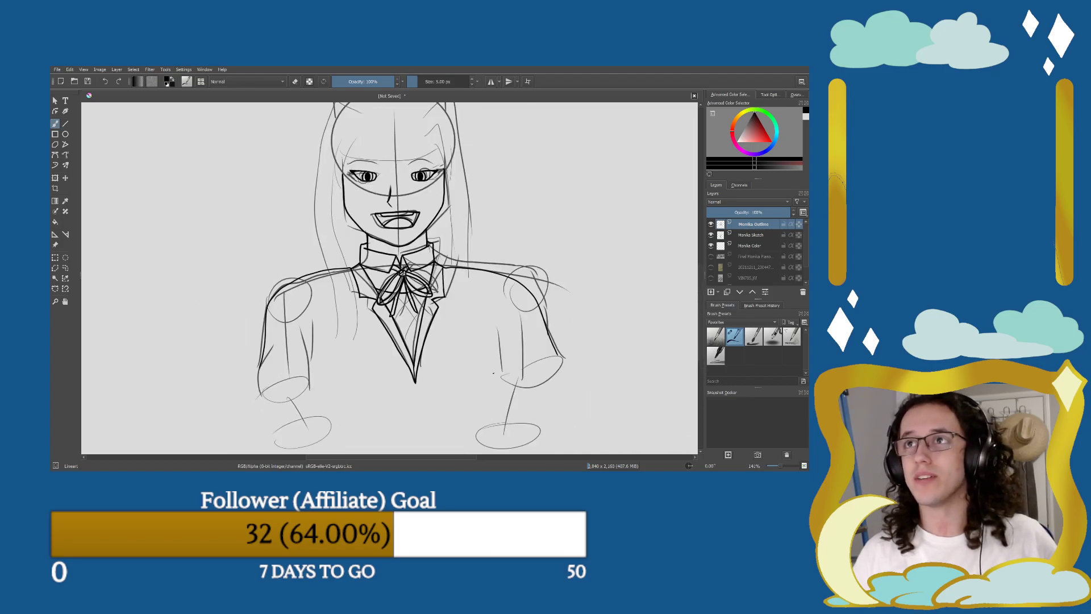
scroll(492, 372, "up", 3)
scroll(500, 374, "down", 1)
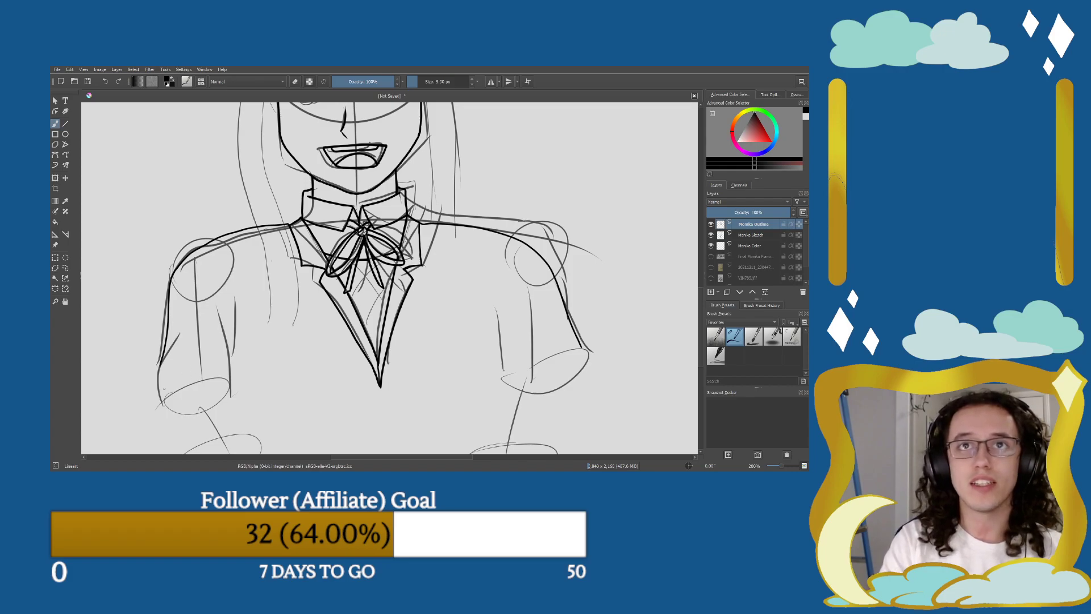
mouse_move(163, 403)
left_mouse_down()
mouse_move(158, 368)
mouse_move(182, 326)
left_mouse_up()
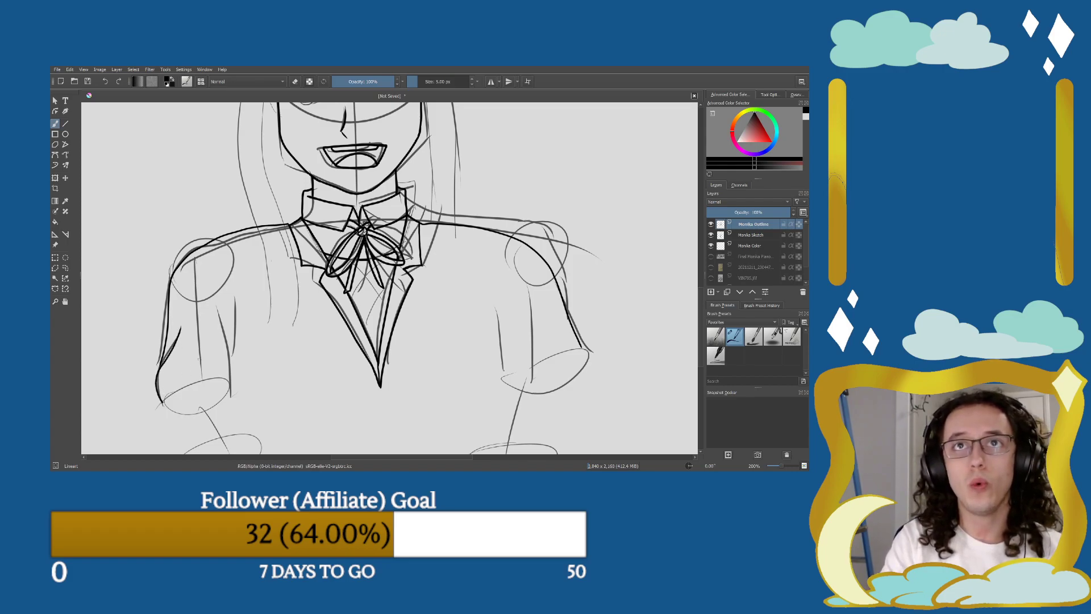
left_click_drag(230, 388, 207, 304)
left_click_drag(230, 363, 234, 302)
Ink the right sleeve's inner edge, discarding the outer-edge stroke after hiding the sketch.
left_click_drag(512, 385, 517, 324)
key("ctrl+z")
left_click_drag(508, 380, 501, 295)
key("ctrl+z")
left_click_drag(503, 383, 498, 284)
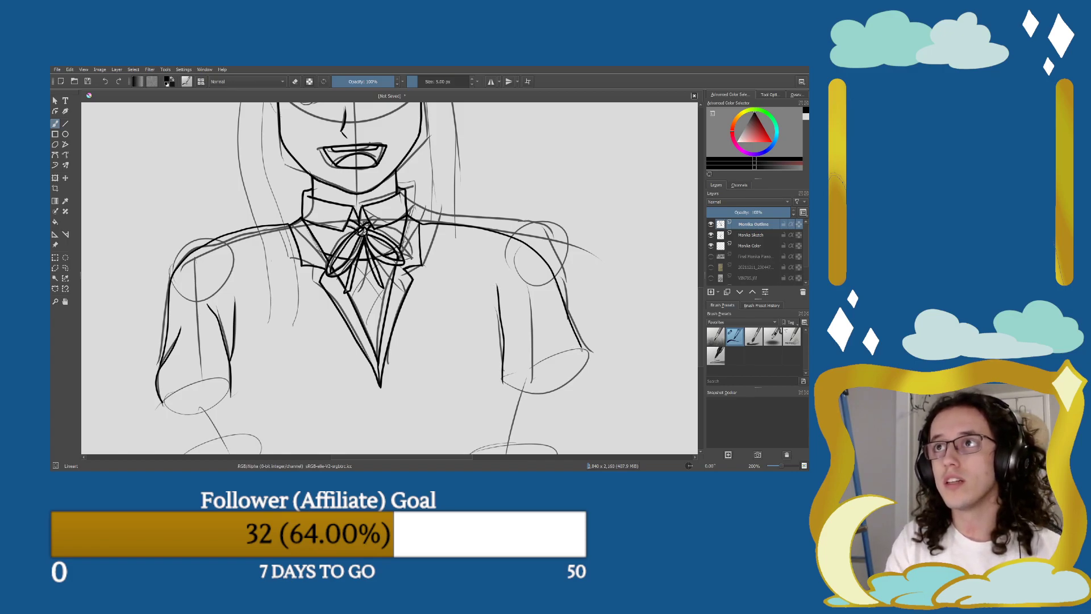
mouse_move(582, 353)
left_mouse_down()
mouse_move(572, 329)
mouse_move(548, 302)
left_mouse_up()
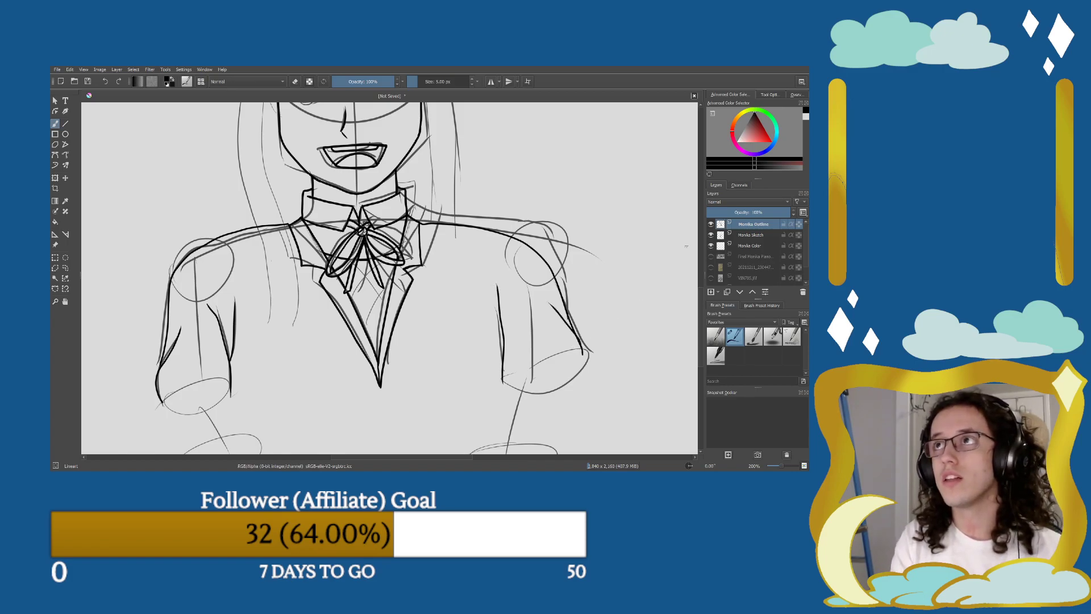
left_click(711, 235)
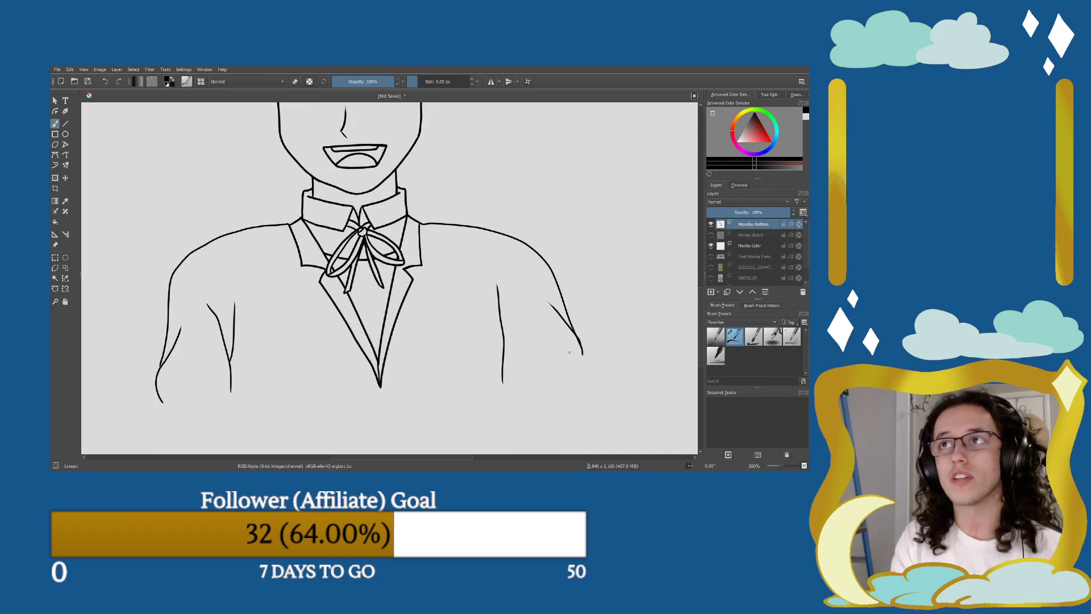
key("ctrl+z")
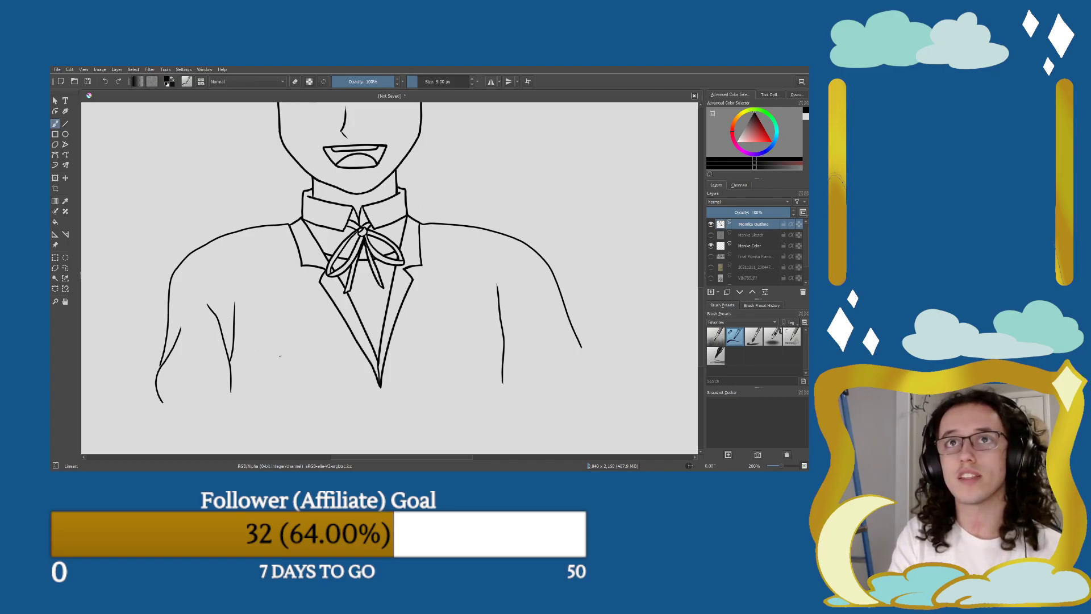
Erase the top of the short inner arm line and fill out its thin part.
key("e")
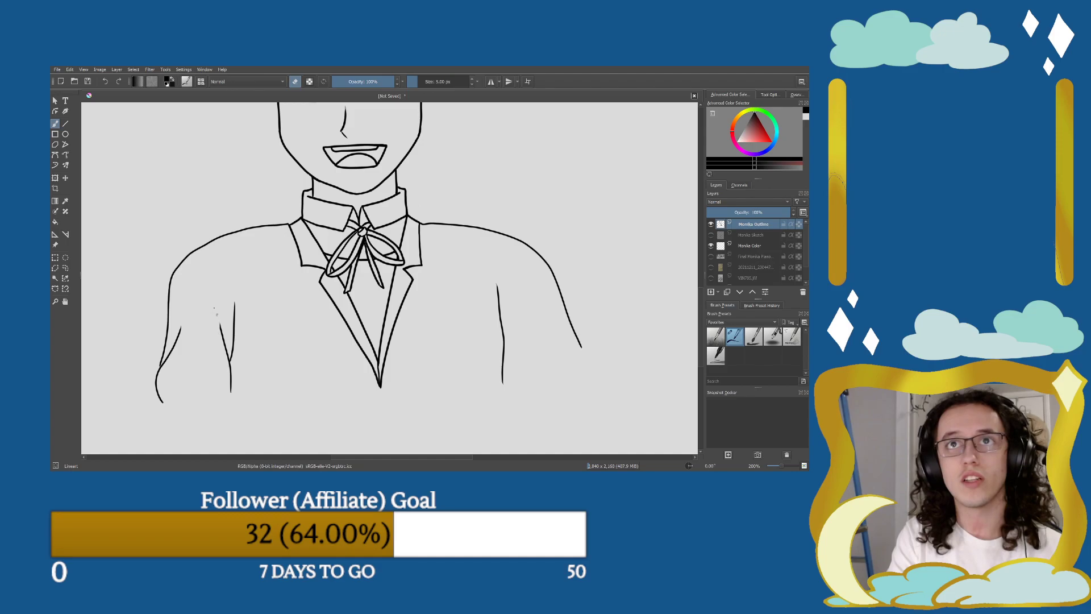
mouse_move(210, 329)
left_mouse_down()
mouse_move(227, 397)
mouse_move(230, 369)
left_mouse_up()
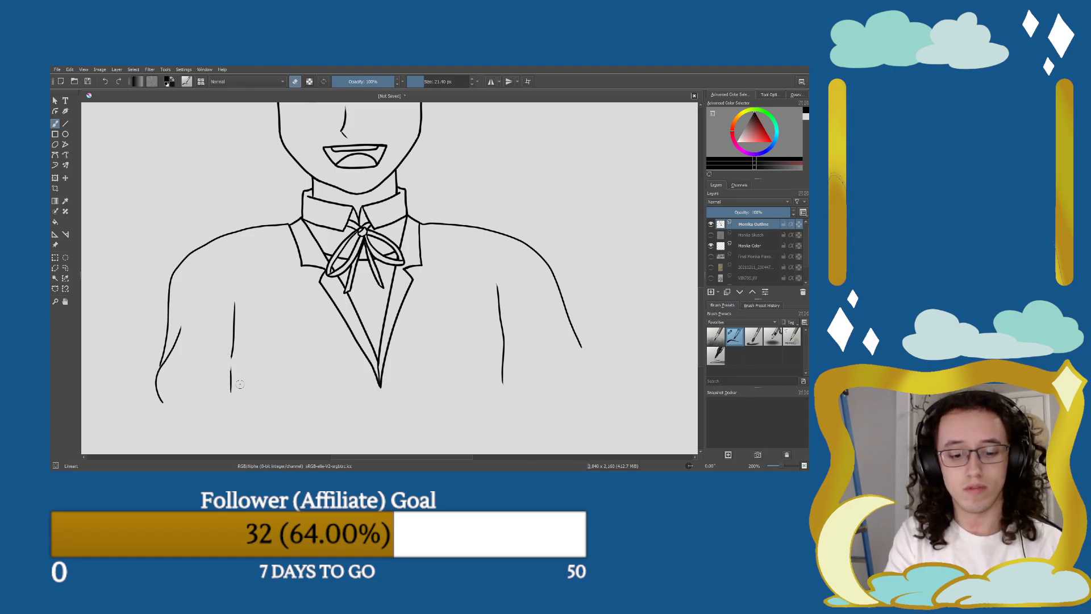
key("e")
left_click_drag(231, 364, 231, 375)
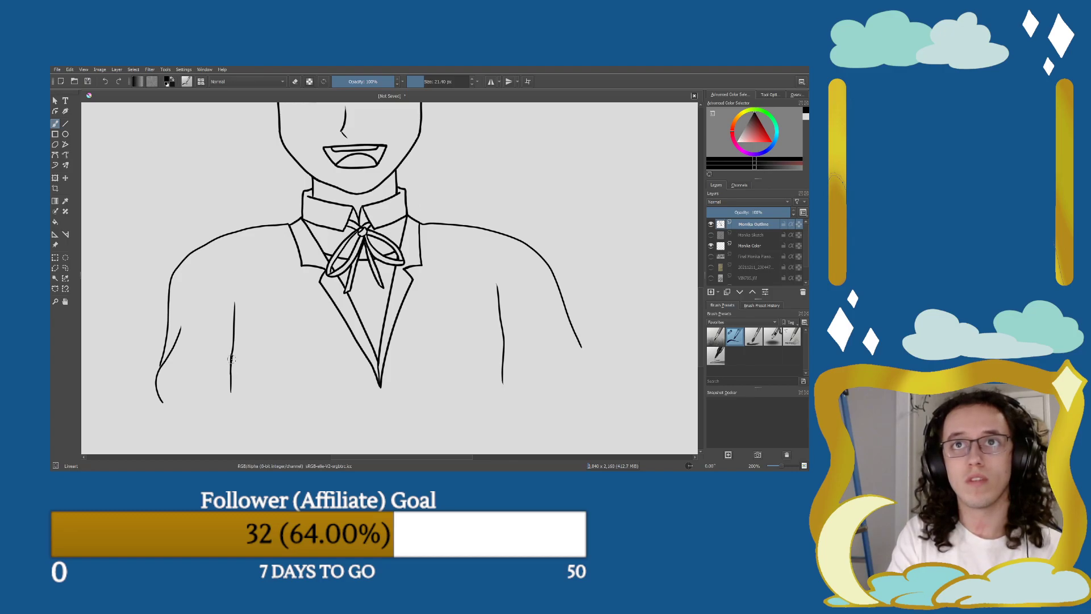
key("plus")
key("plus")
key("plus")
mouse_move(222, 396)
left_mouse_down()
mouse_move(275, 273)
mouse_move(324, 330)
left_mouse_up()
left_click_drag(247, 284, 237, 274)
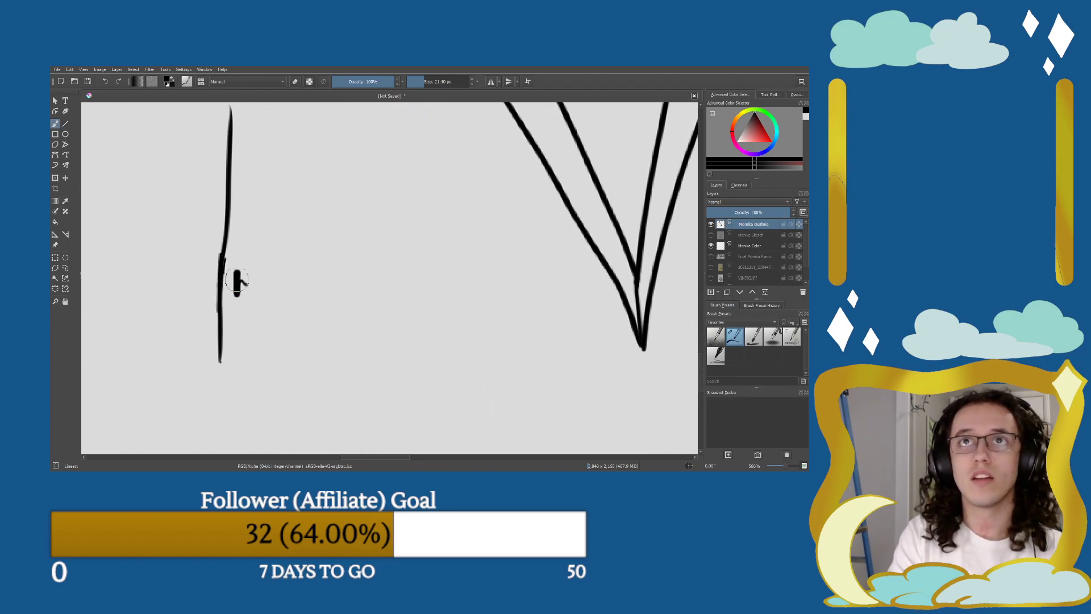
key("ctrl+z")
Trim the bump and thick section of the arm line and erase the left sleeve line's lower end.
key("e")
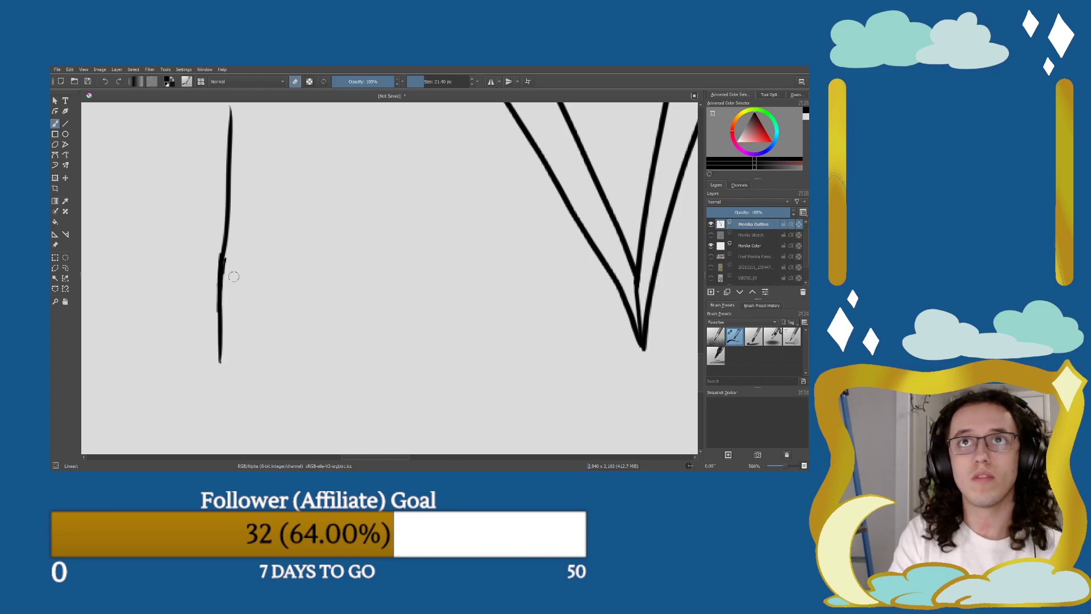
left_click_drag(228, 279, 227, 262)
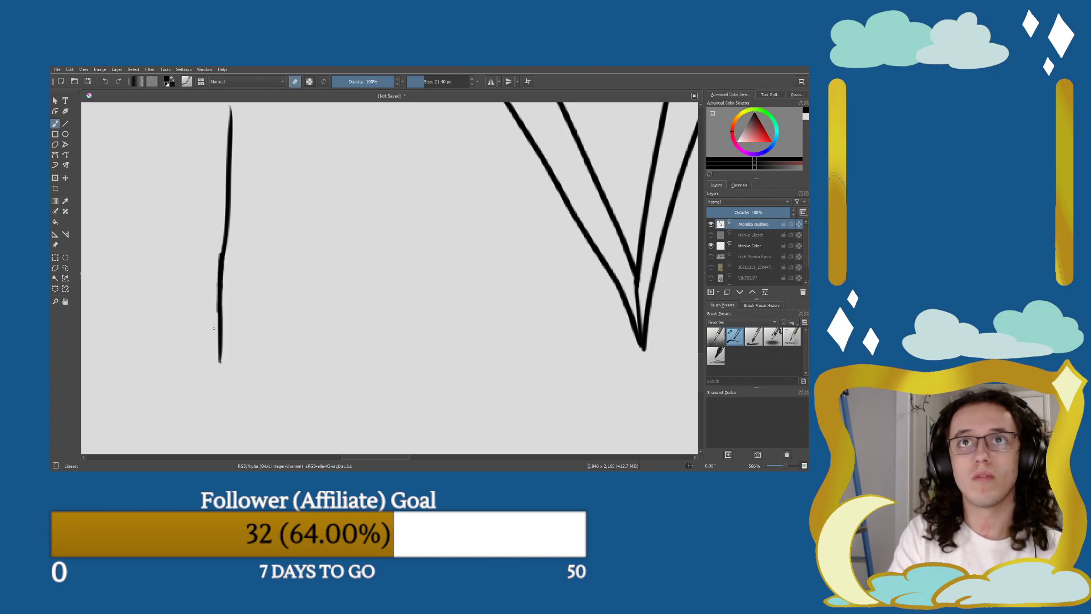
left_click_drag(216, 305, 219, 259)
key("e")
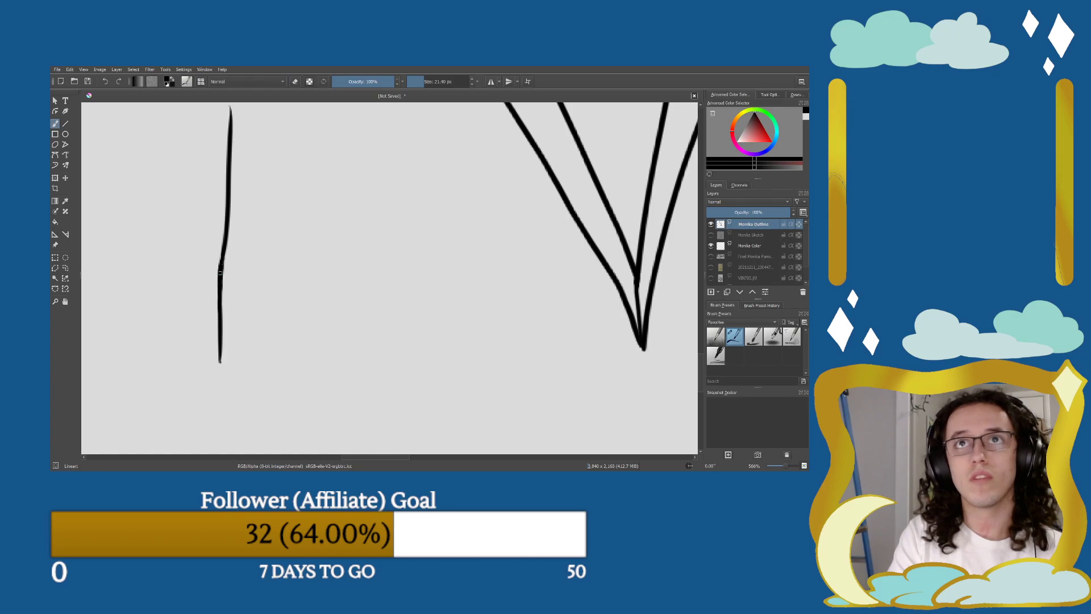
key("ctrl+minus")
key("ctrl+minus")
key("ctrl+minus")
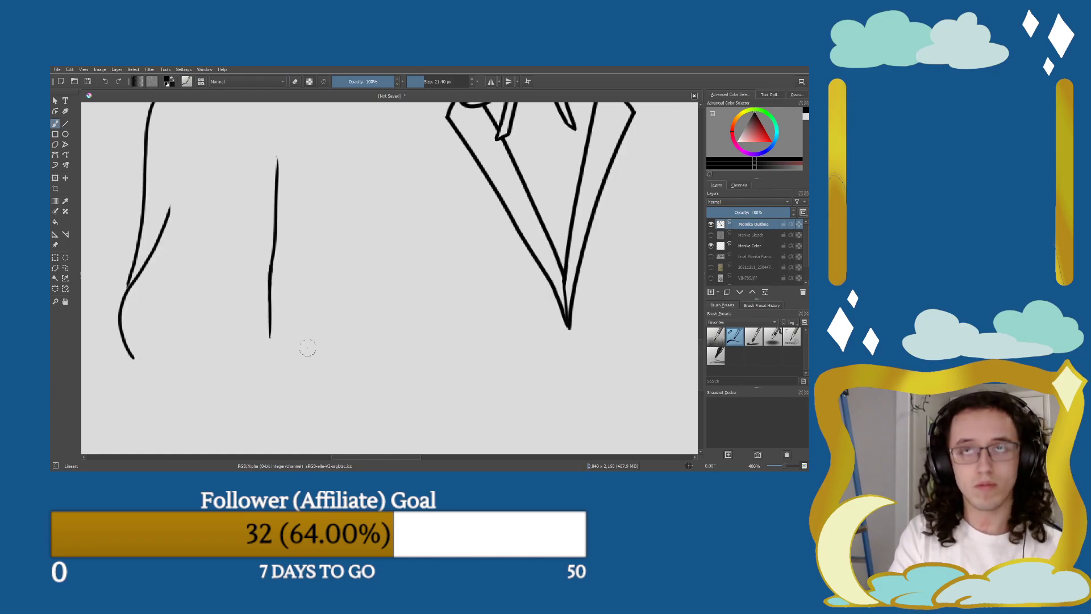
left_click_drag(363, 287, 251, 327)
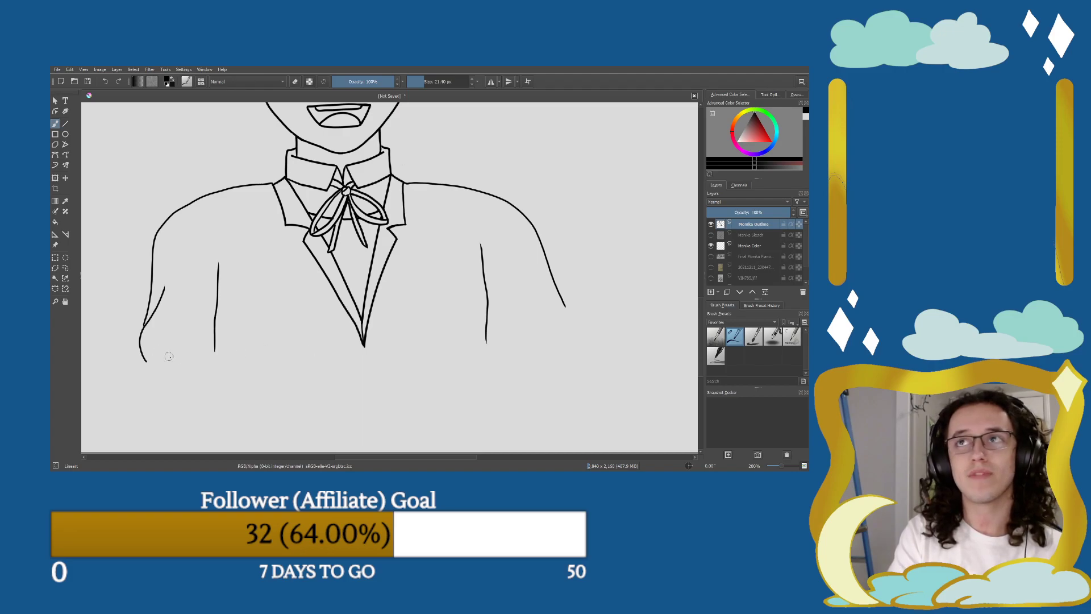
key("e")
mouse_move(145, 361)
left_mouse_down()
mouse_move(139, 340)
mouse_move(166, 297)
mouse_move(162, 311)
left_mouse_up()
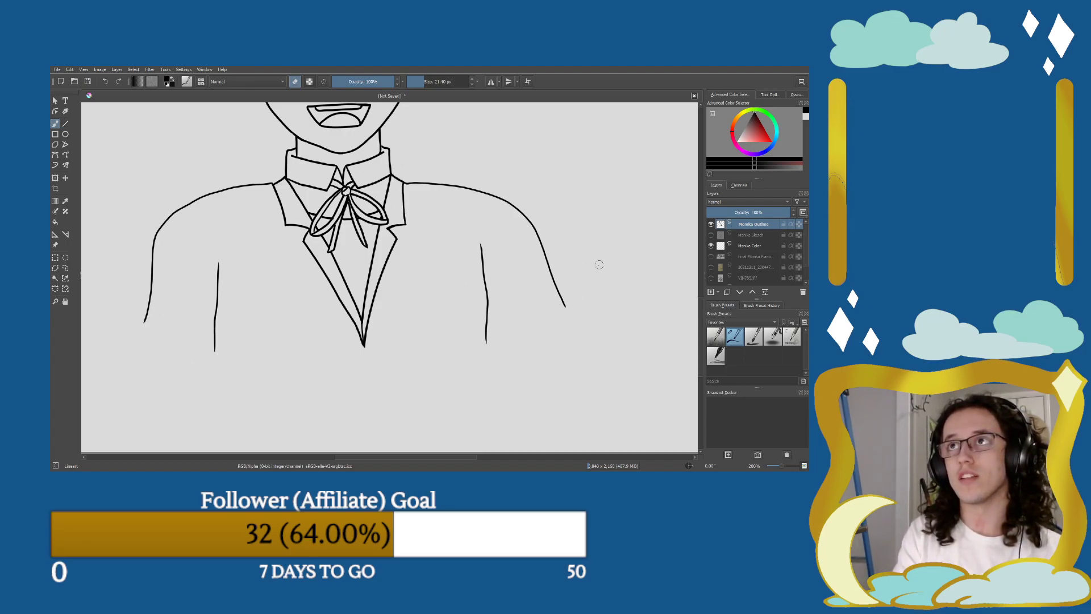
Toggle the Monika Sketch layer on and off to compare, then reselect the outline layer.
left_click(711, 234)
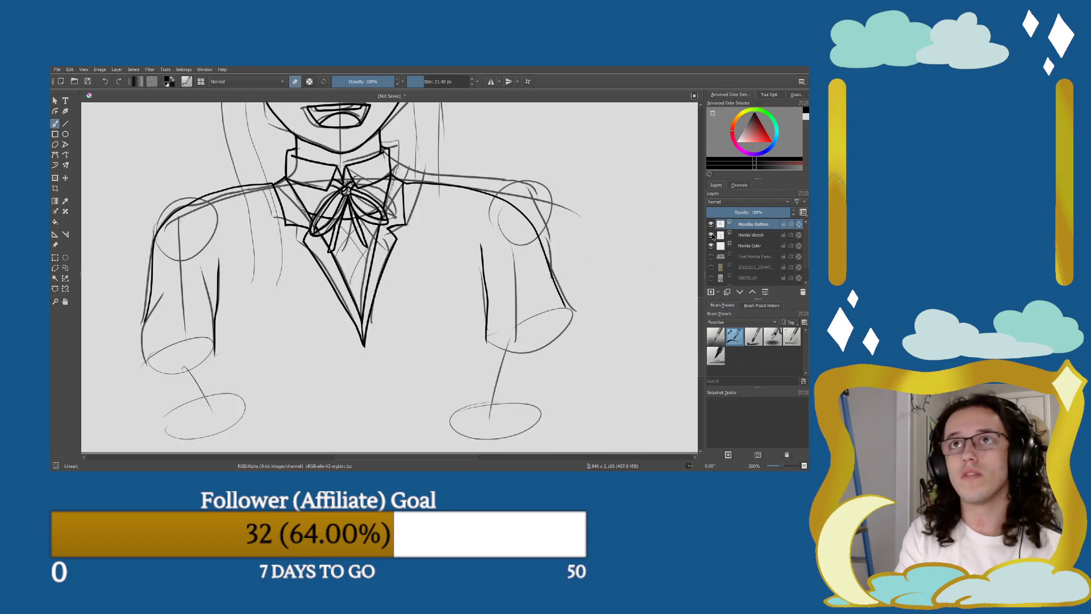
left_click(711, 234)
left_click(719, 236)
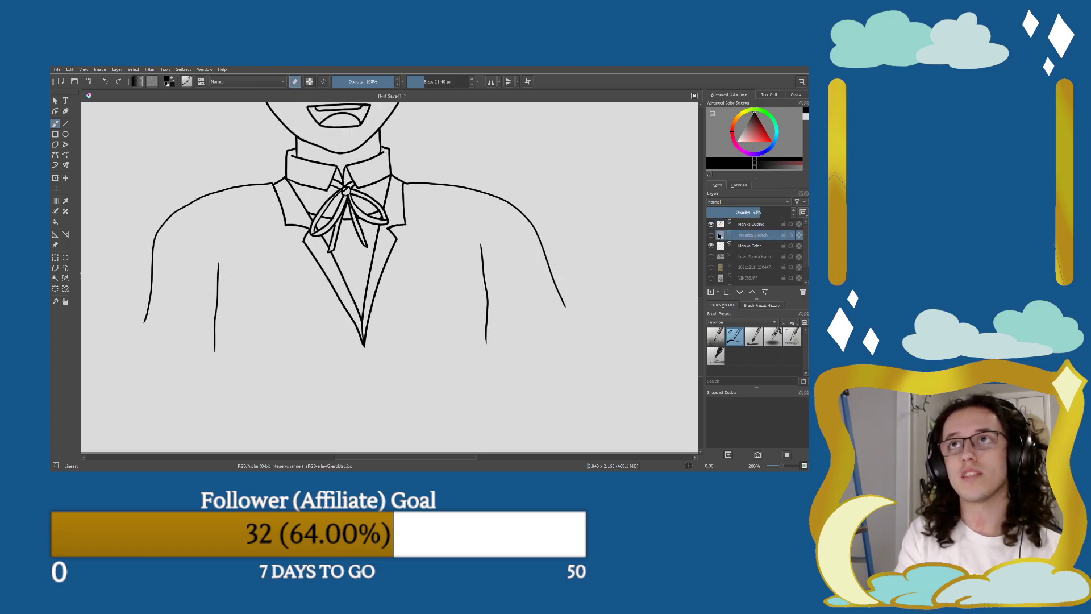
left_click(711, 234)
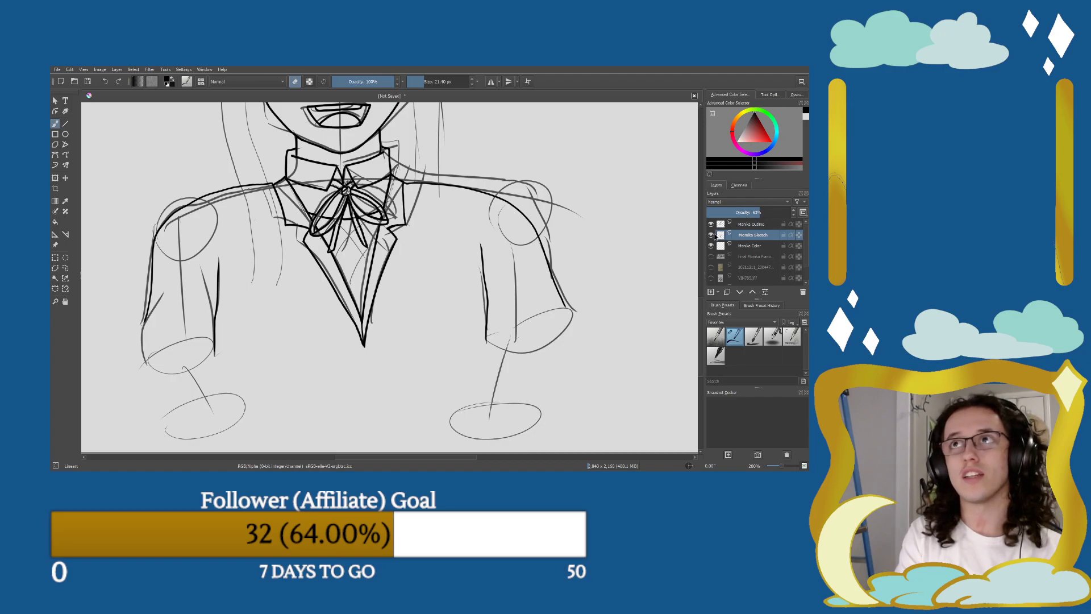
left_click(711, 234)
left_click(711, 235)
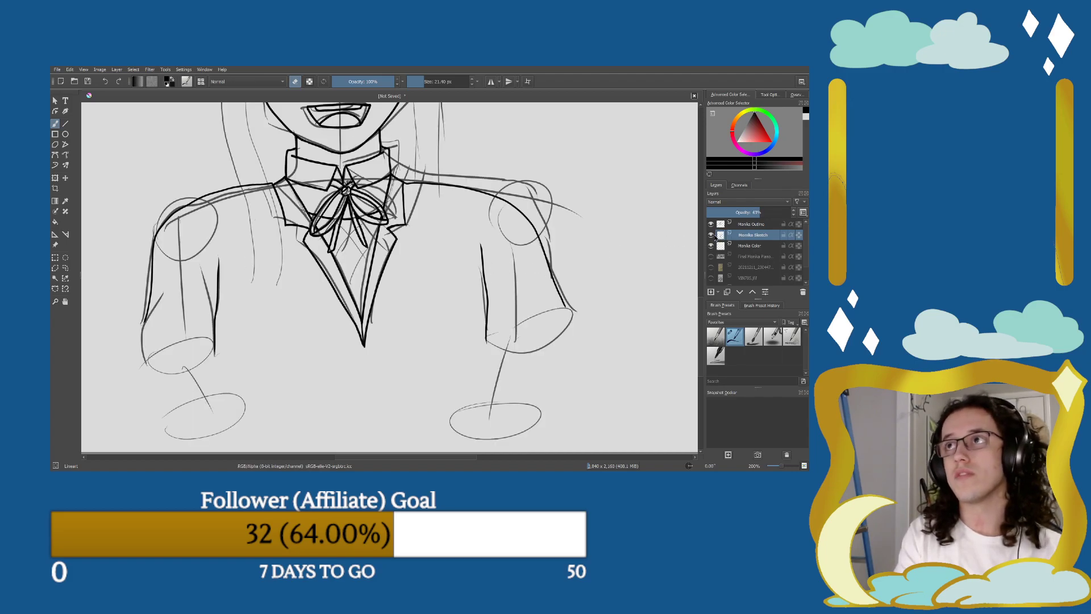
left_click(711, 235)
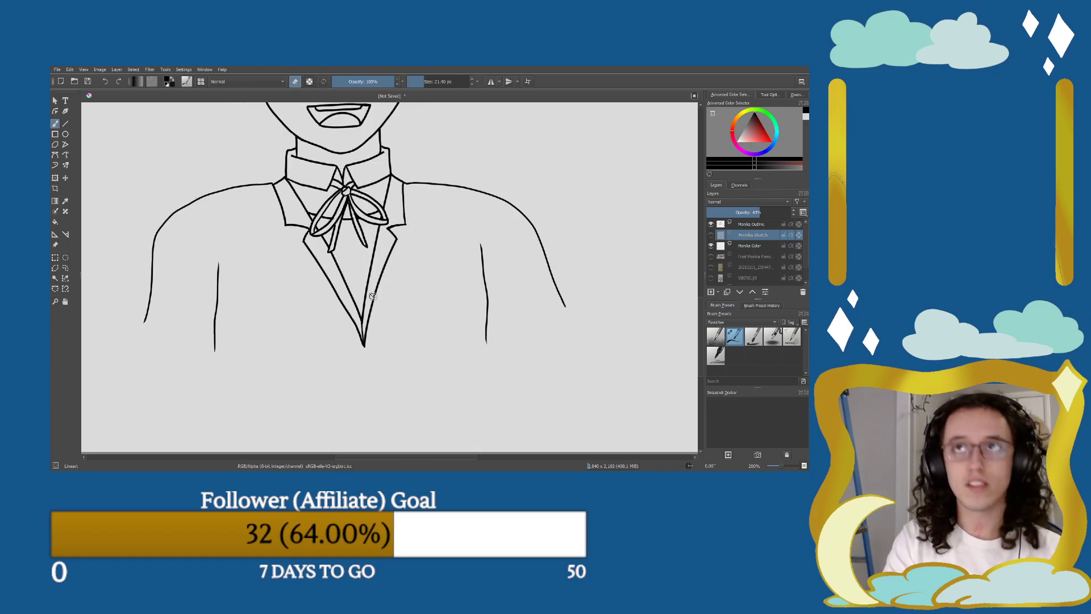
left_click(747, 225)
Return to painting with a thinner brush and undo the stray line inside the lapel.
key("plus")
key("plus")
left_click_drag(339, 269, 365, 315)
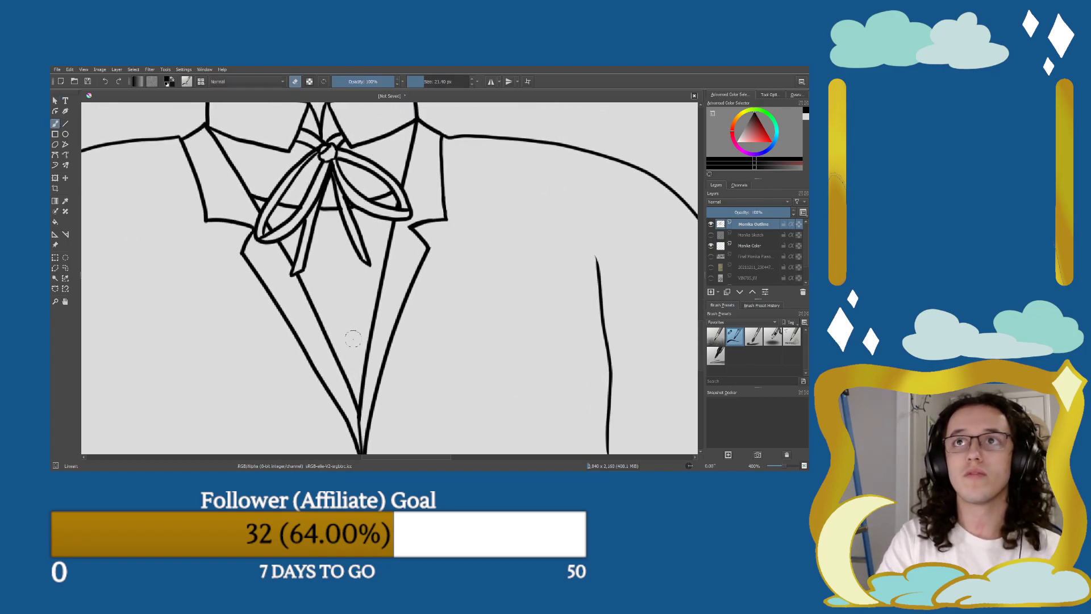
key("e")
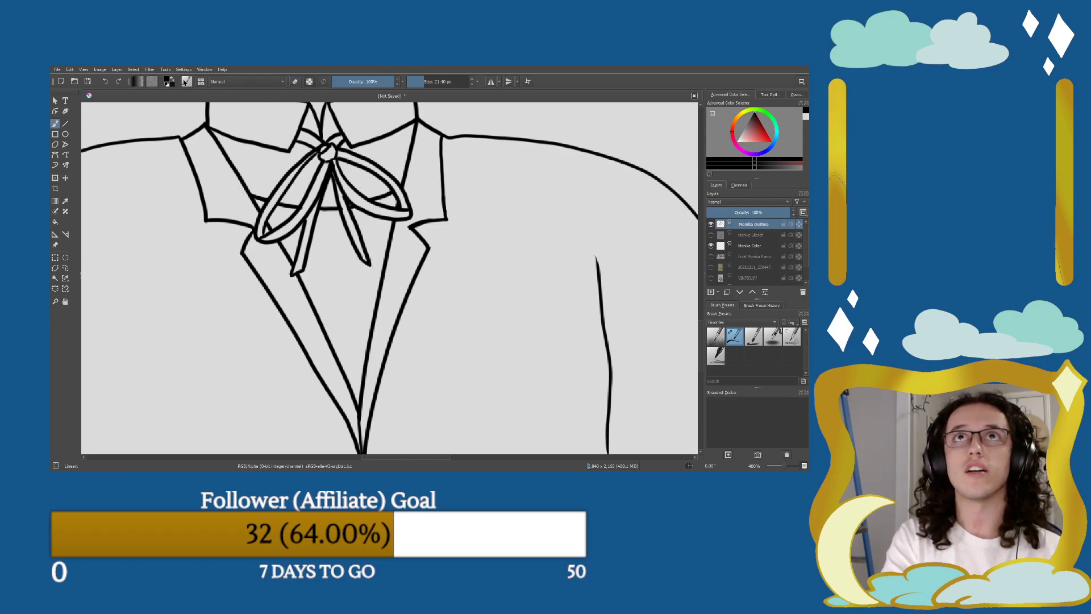
key("bracketleft")
key("bracketleft")
key("bracketleft")
key("bracketleft")
key("bracketleft")
key("bracketleft")
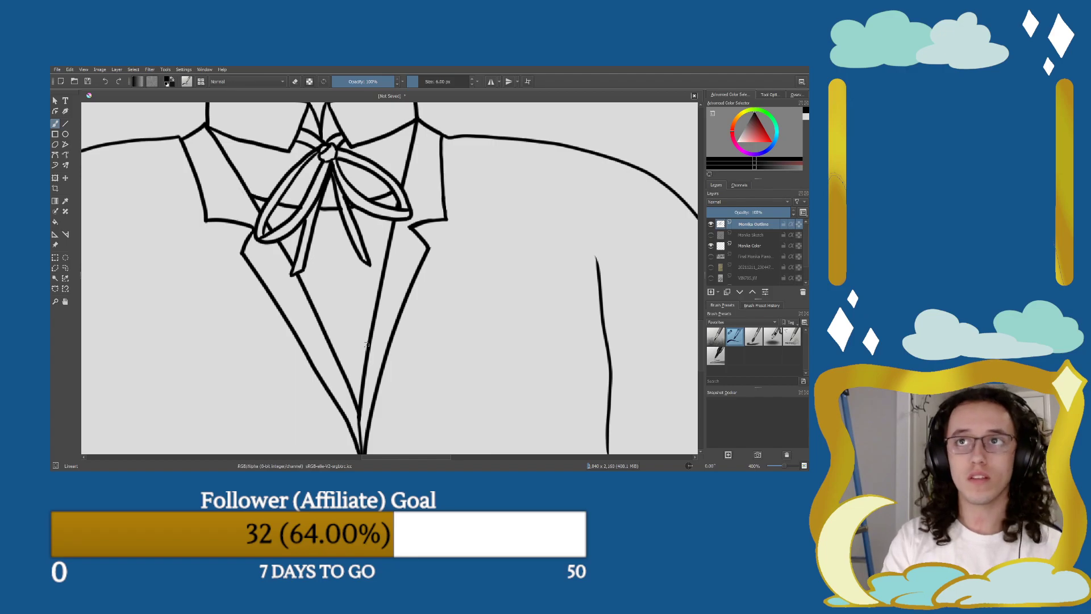
key("minus")
mouse_move(363, 346)
left_mouse_down()
mouse_move(359, 246)
mouse_move(350, 276)
mouse_move(344, 239)
mouse_move(334, 354)
mouse_move(329, 324)
mouse_move(347, 343)
mouse_move(311, 309)
left_mouse_up()
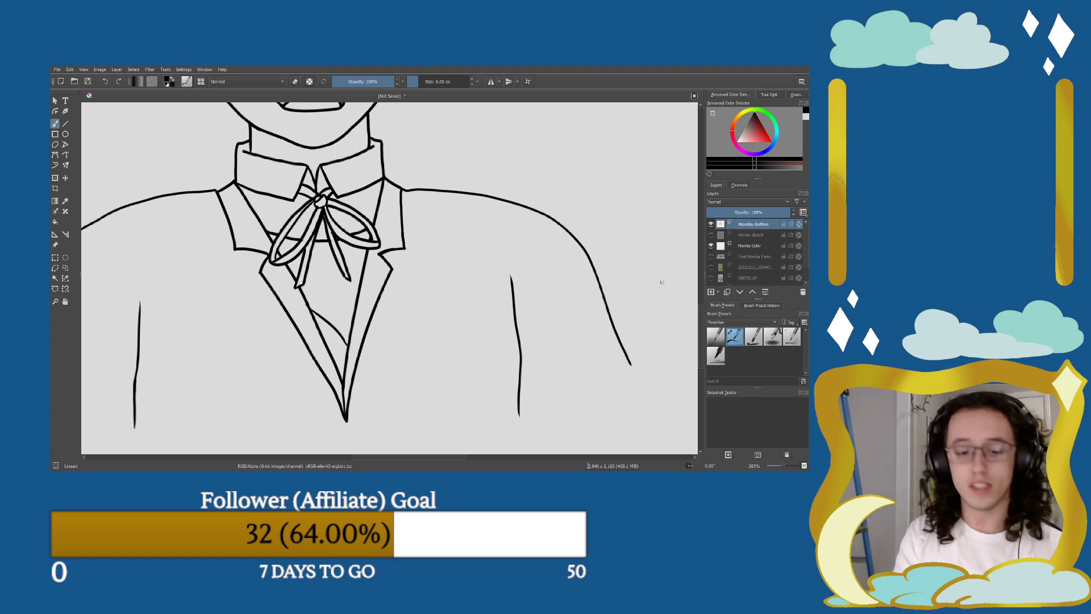
key("ctrl+z")
With the sketch shown, ink three crossing diagonal lines on the shirt front below the bow.
left_click(711, 235)
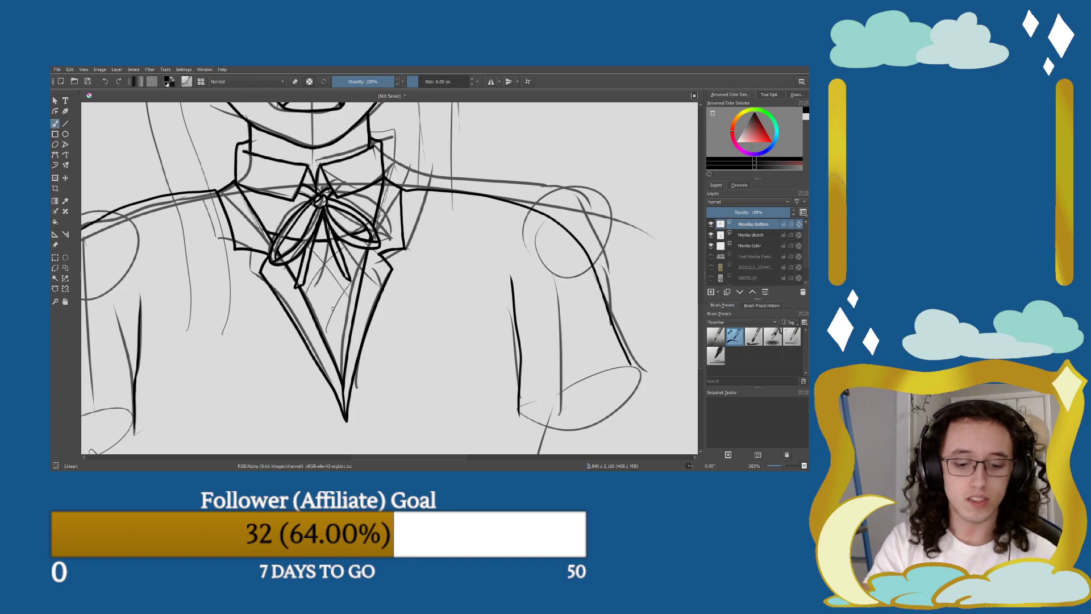
key("plus")
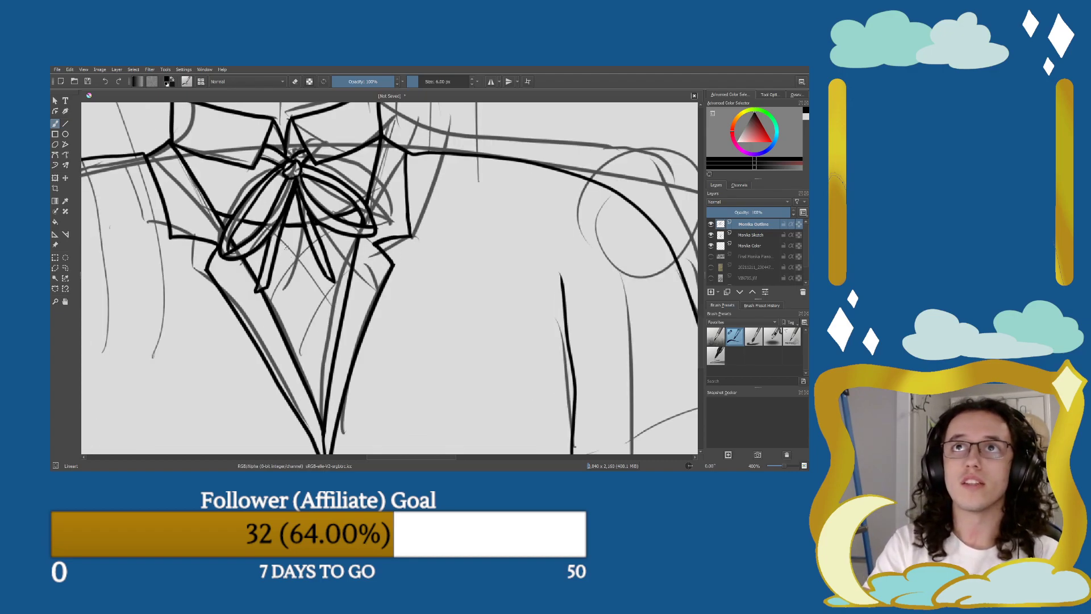
left_click_drag(281, 238, 335, 309)
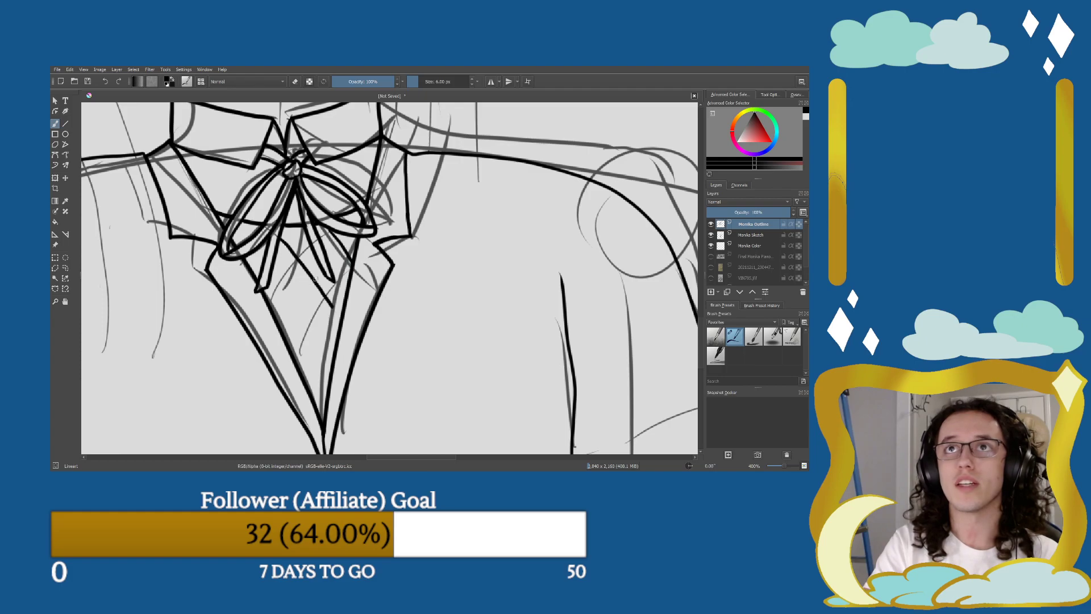
mouse_move(274, 312)
left_mouse_down()
mouse_move(329, 384)
mouse_move(305, 335)
mouse_move(355, 258)
left_mouse_up()
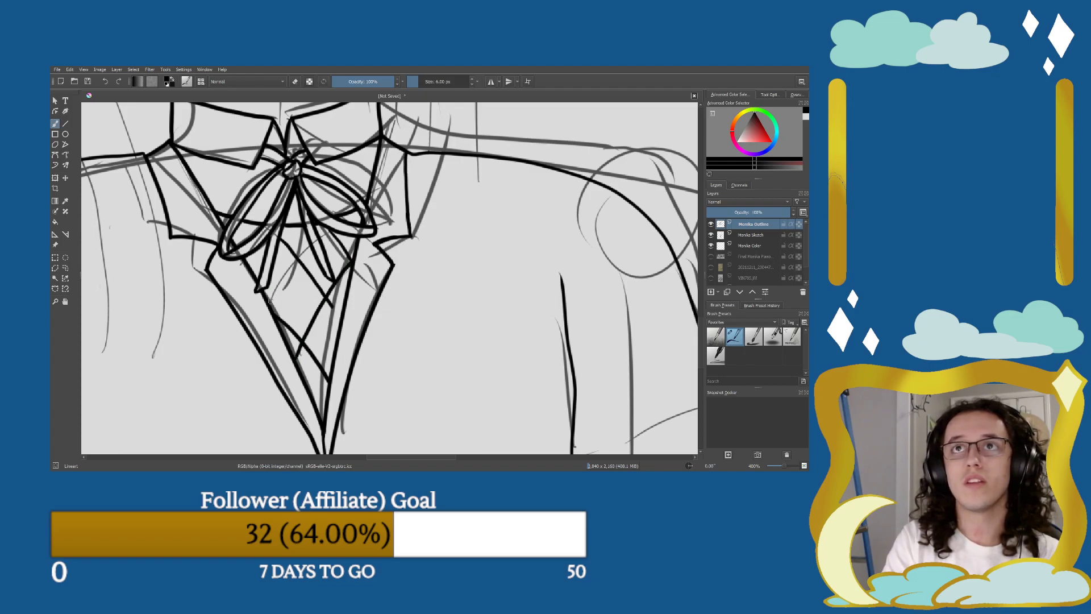
left_click_drag(268, 304, 311, 248)
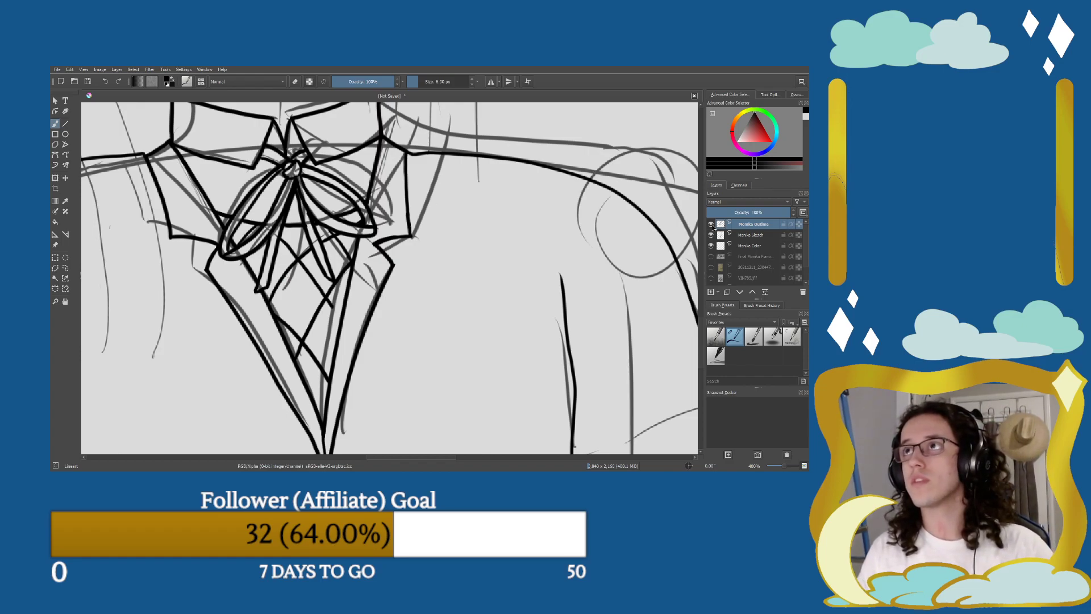
Hide the sketch, extend the short diagonal to meet the vertical line, and view the whole bust.
left_click(710, 234)
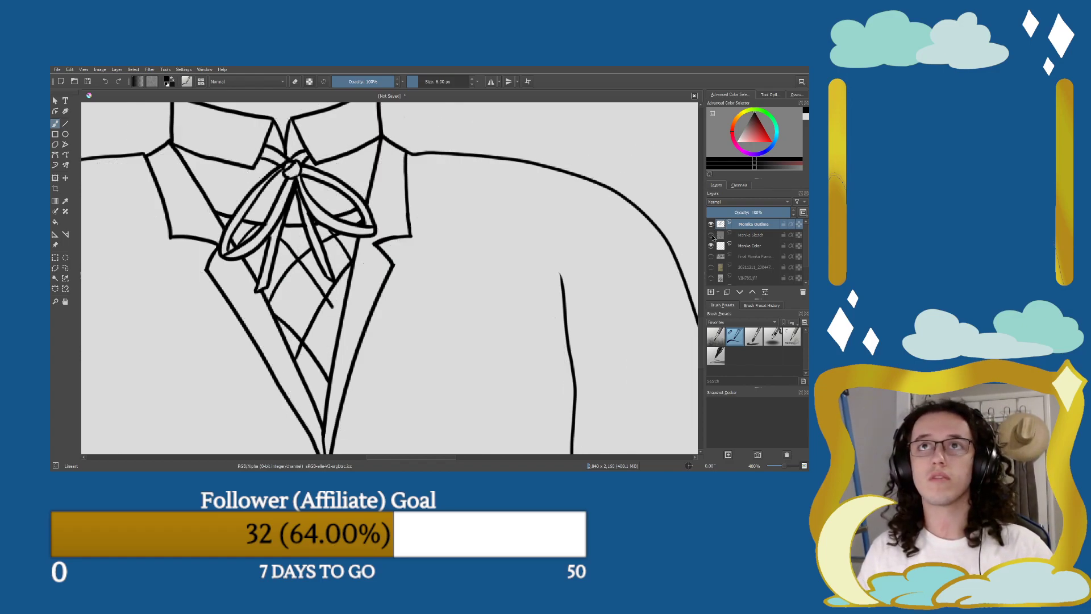
scroll(304, 328, "up", 4)
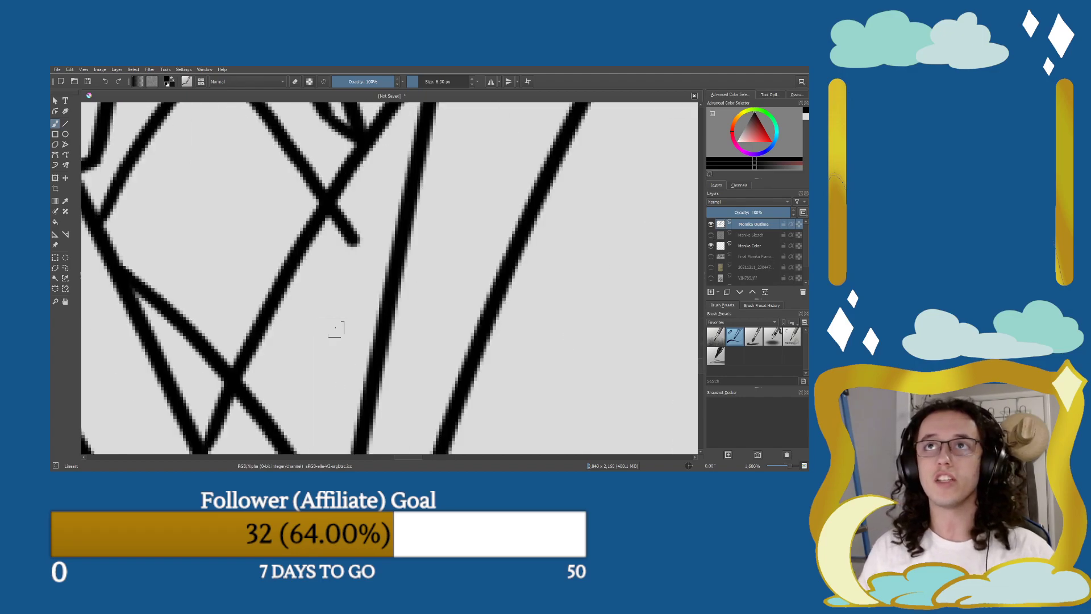
left_click_drag(355, 242, 389, 293)
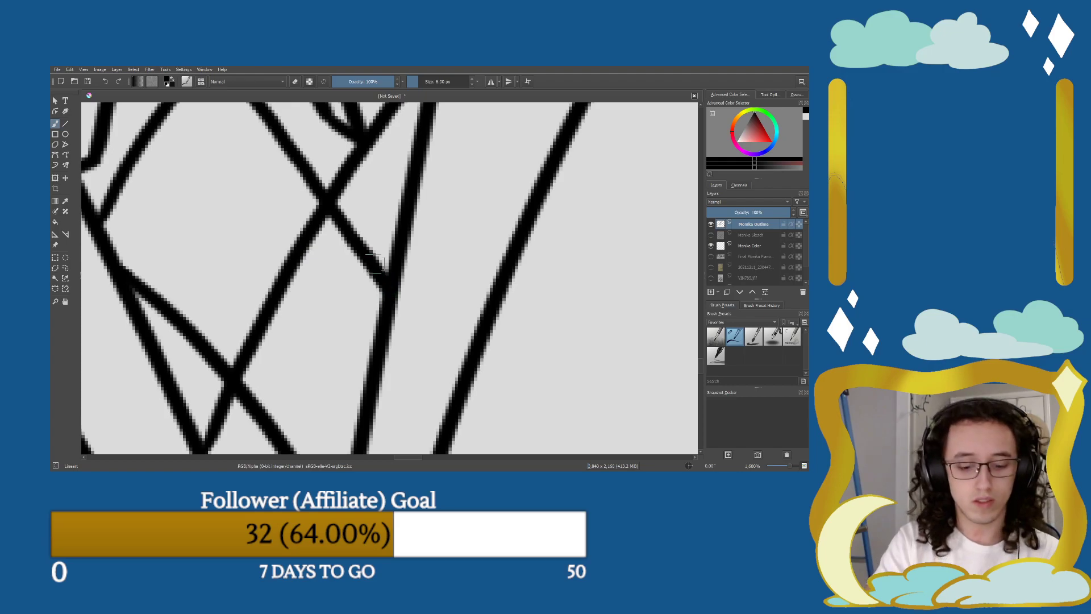
scroll(364, 256, "down", 3)
scroll(311, 266, "up", 1)
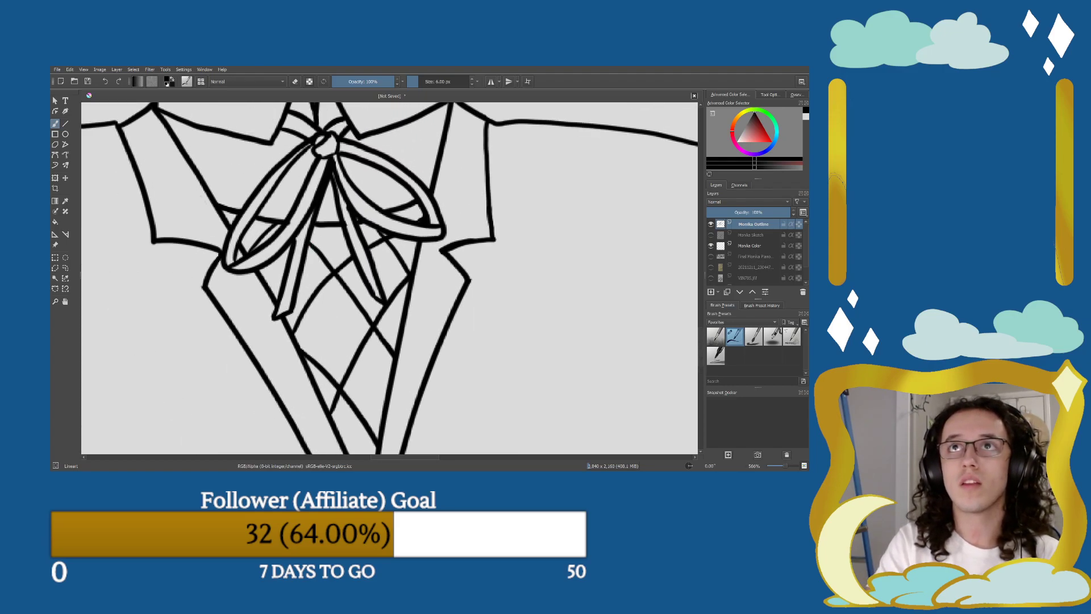
key("e")
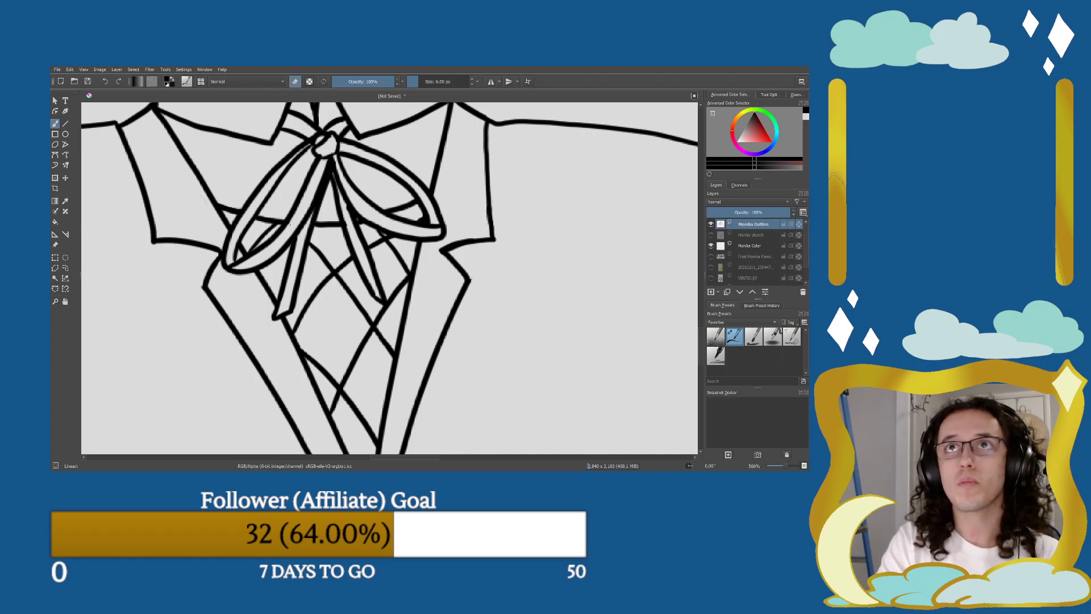
key("ctrl+minus")
key("ctrl+minus")
key("ctrl+minus")
key("ctrl+minus")
key("ctrl+minus")
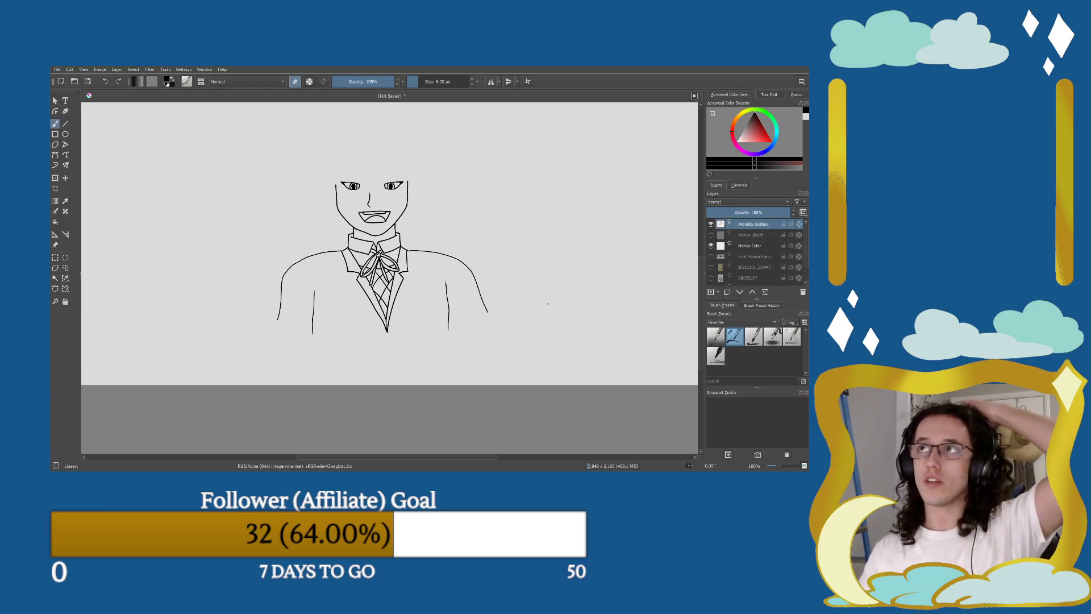
Add an empty paint layer named hair above Monika Outline and zoom in on the face.
left_click(711, 292)
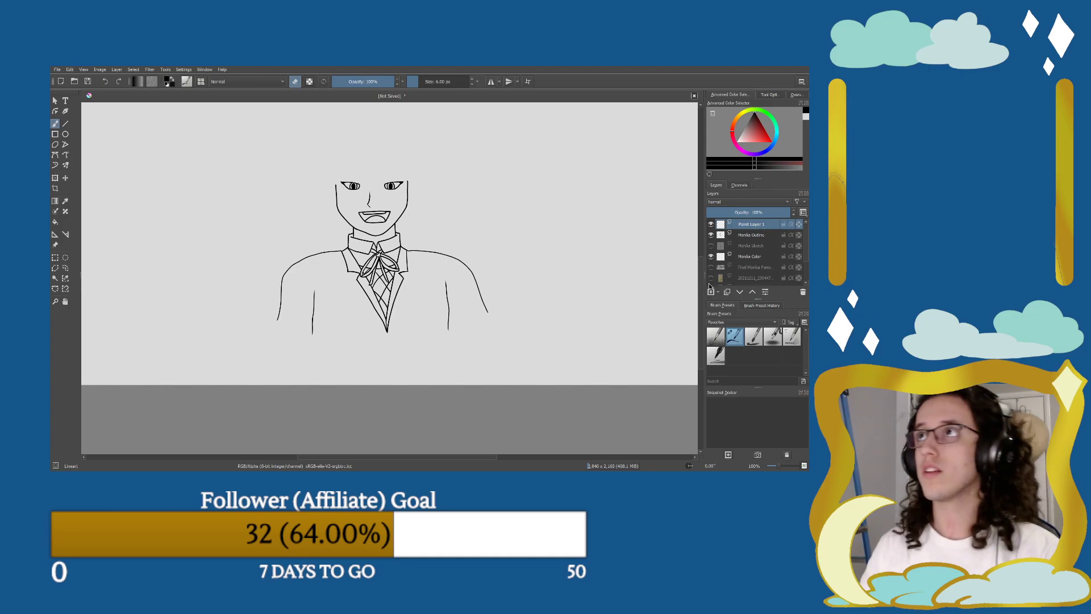
double_click(758, 225)
type("Ref")
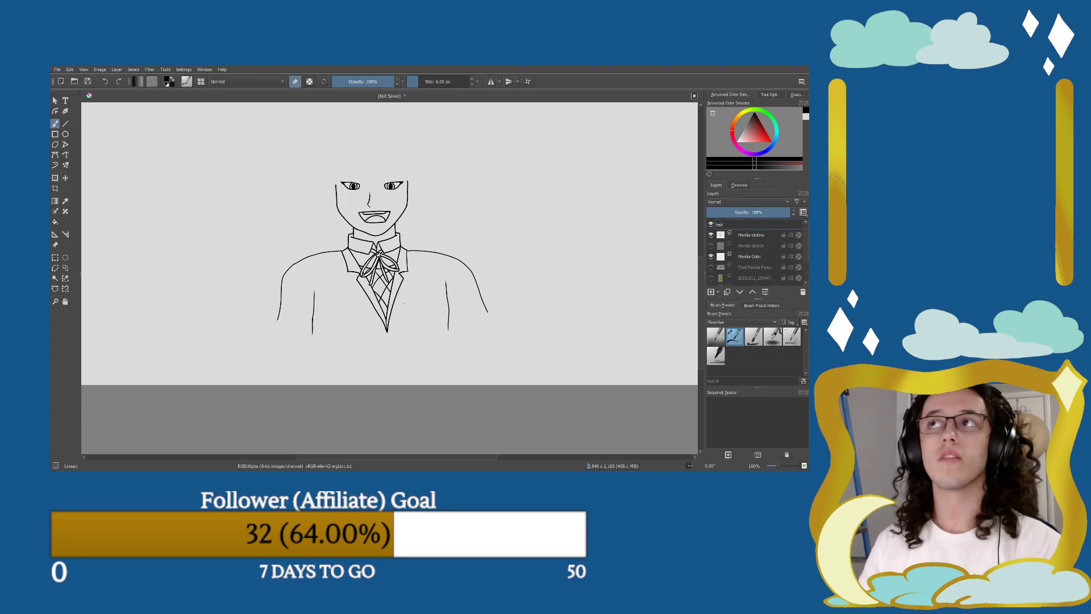
key("Return")
scroll(396, 255, "up", 3)
scroll(386, 230, "down", 3)
scroll(362, 144, "up", 3)
scroll(369, 176, "up", 4)
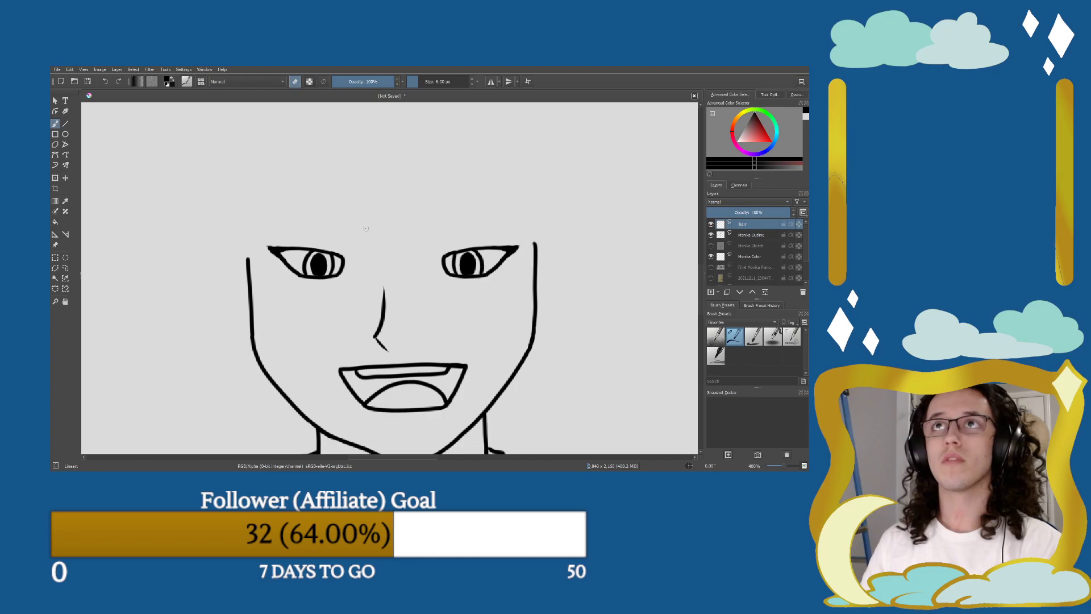
scroll(375, 217, "down", 2)
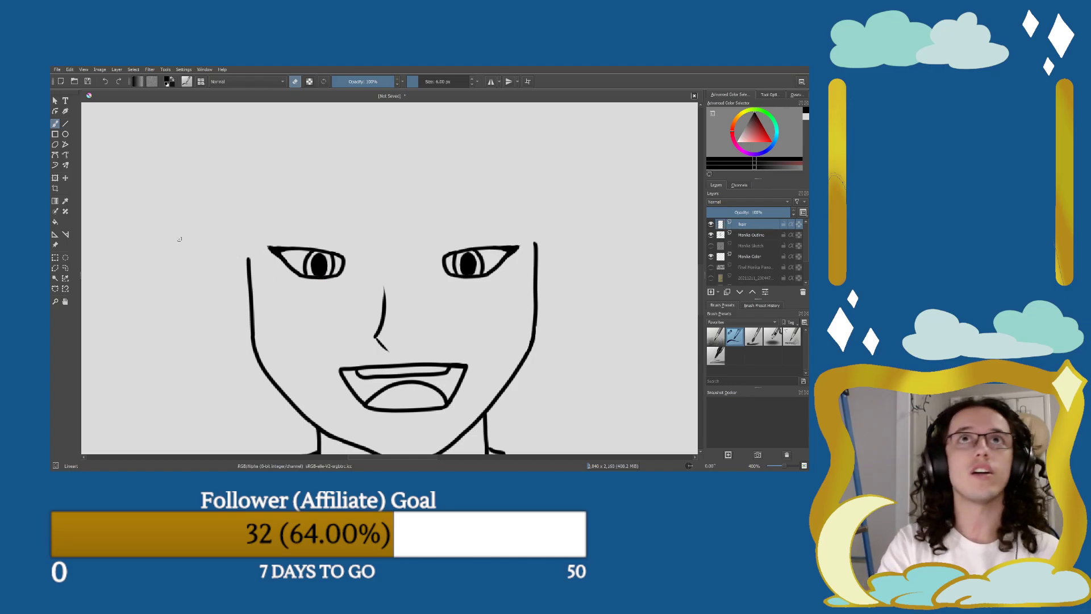
Switch back to painting and ink five pointed bang strands across the forehead above both eyes.
key("e")
left_click_drag(255, 278, 256, 184)
mouse_move(254, 278)
left_mouse_down()
mouse_move(256, 243)
mouse_move(283, 194)
mouse_move(287, 243)
mouse_move(313, 174)
mouse_move(322, 244)
mouse_move(338, 182)
mouse_move(339, 218)
mouse_move(404, 263)
left_mouse_up()
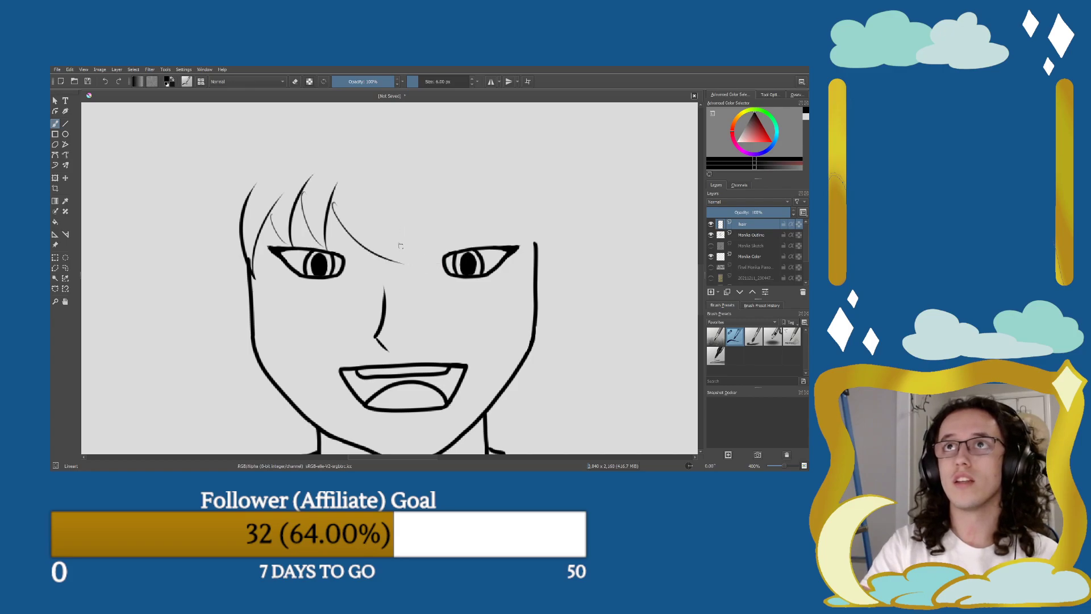
left_click_drag(379, 229, 384, 162)
mouse_move(381, 209)
left_mouse_down()
mouse_move(434, 248)
mouse_move(425, 163)
mouse_move(459, 233)
mouse_move(455, 187)
mouse_move(542, 241)
left_mouse_up()
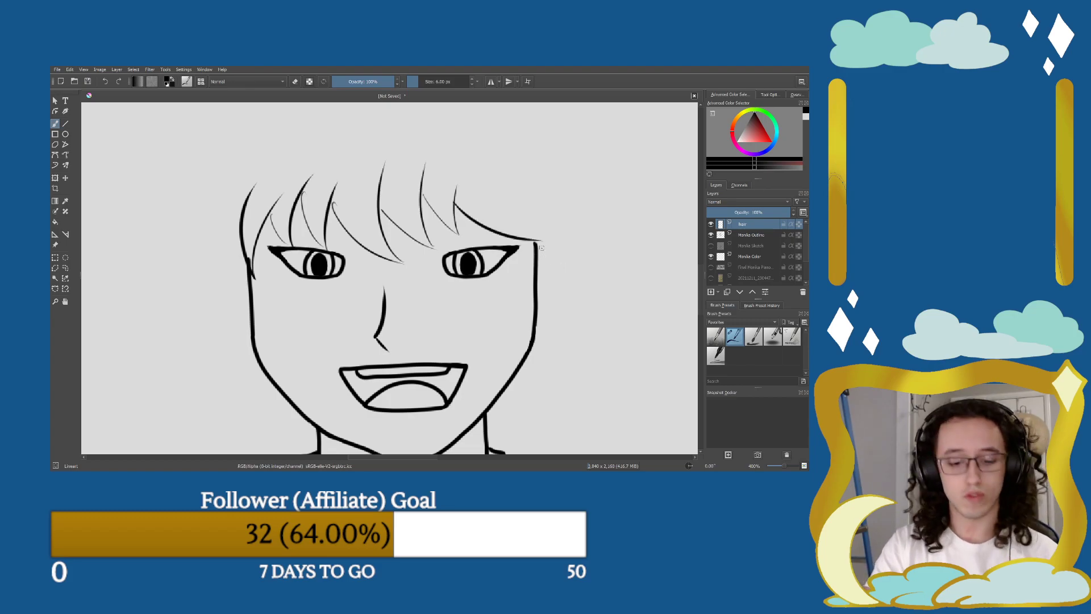
mouse_move(503, 191)
left_mouse_down()
mouse_move(525, 212)
mouse_move(493, 255)
left_mouse_up()
key("minus")
key("minus")
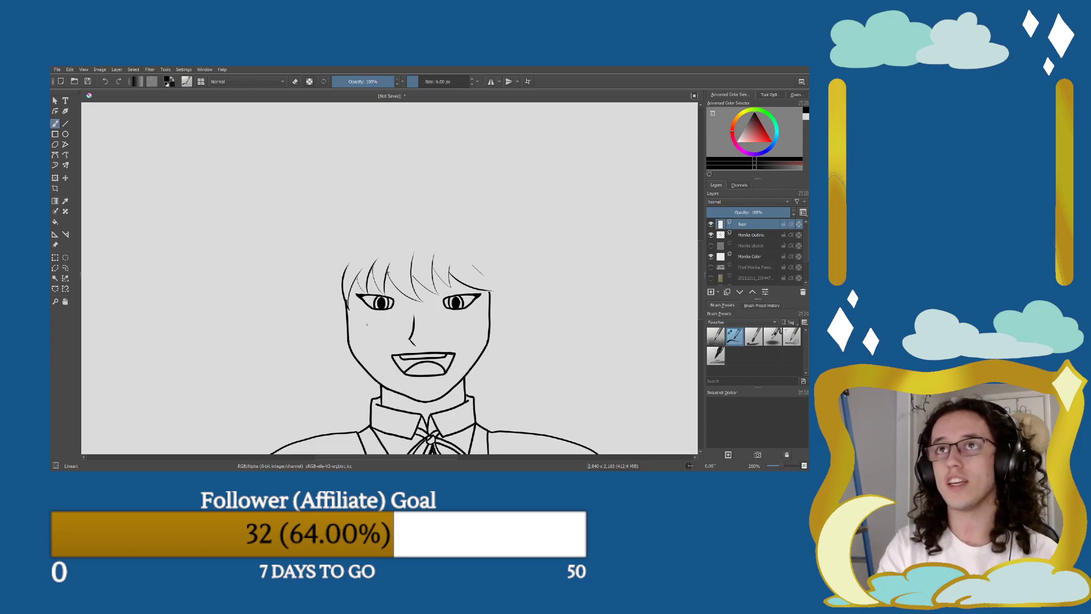
Undo the first-pass bangs and discard a trial hair curve left of the face.
key("ctrl+z")
key("ctrl+z")
key("ctrl+z")
key("ctrl+z")
key("ctrl+z")
key("ctrl+z")
key("ctrl+z")
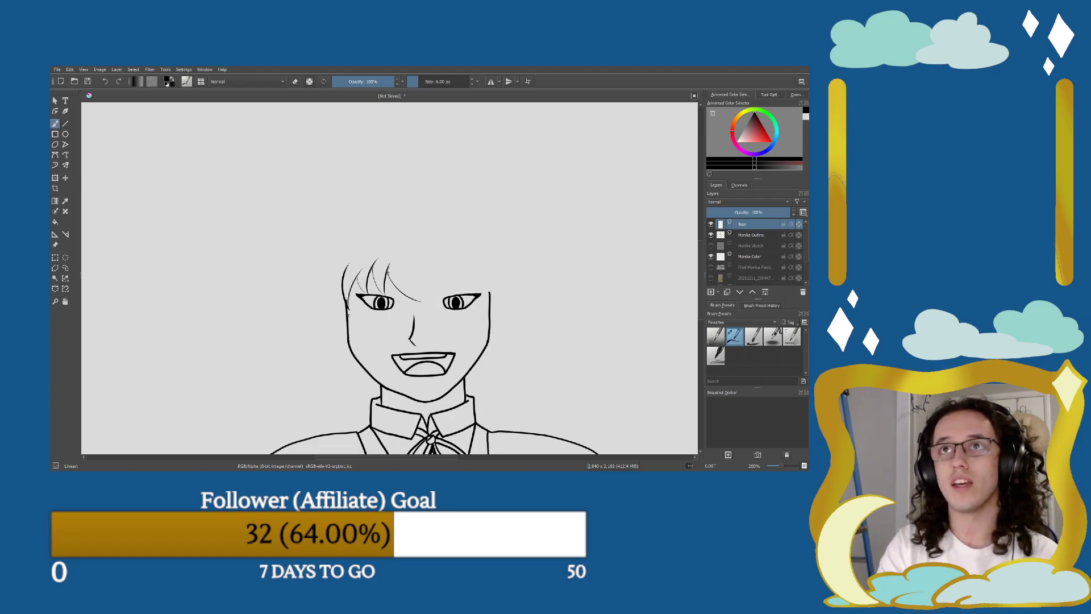
key("ctrl+z")
key("ctrl+z")
key("ctrl+z")
key("ctrl+z")
key("ctrl+z")
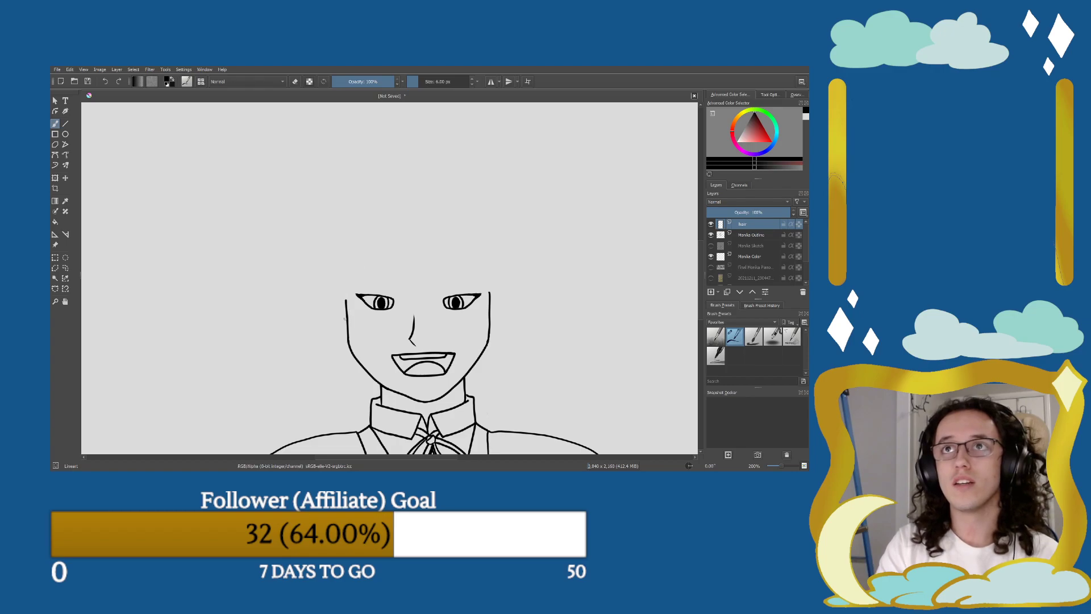
mouse_move(345, 329)
left_mouse_down()
mouse_move(359, 261)
mouse_move(347, 312)
left_mouse_up()
key("ctrl+z")
Try several long and short hair strands left of the face, then undo them.
key("ctrl+z")
left_click_drag(343, 264, 345, 331)
left_click_drag(362, 269, 343, 326)
key("ctrl+z")
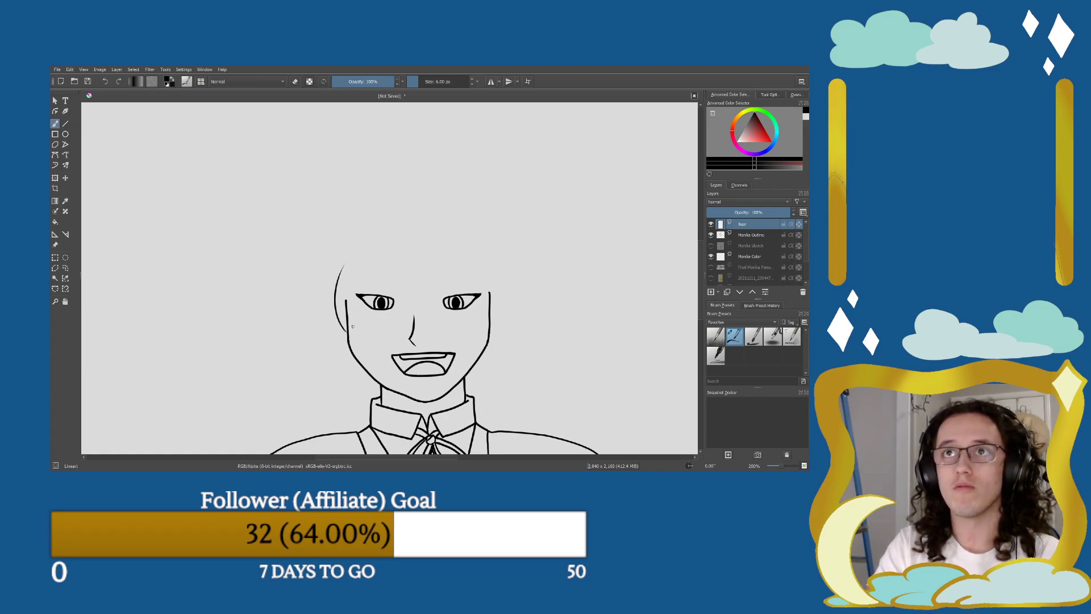
left_click_drag(360, 264, 344, 331)
left_click_drag(354, 283, 350, 313)
left_click_drag(376, 257, 353, 311)
key("ctrl+z")
key("ctrl+z")
key("ctrl+z")
mouse_move(352, 263)
left_mouse_down()
mouse_move(347, 313)
mouse_move(373, 261)
mouse_move(347, 313)
left_mouse_up()
key("ctrl+z")
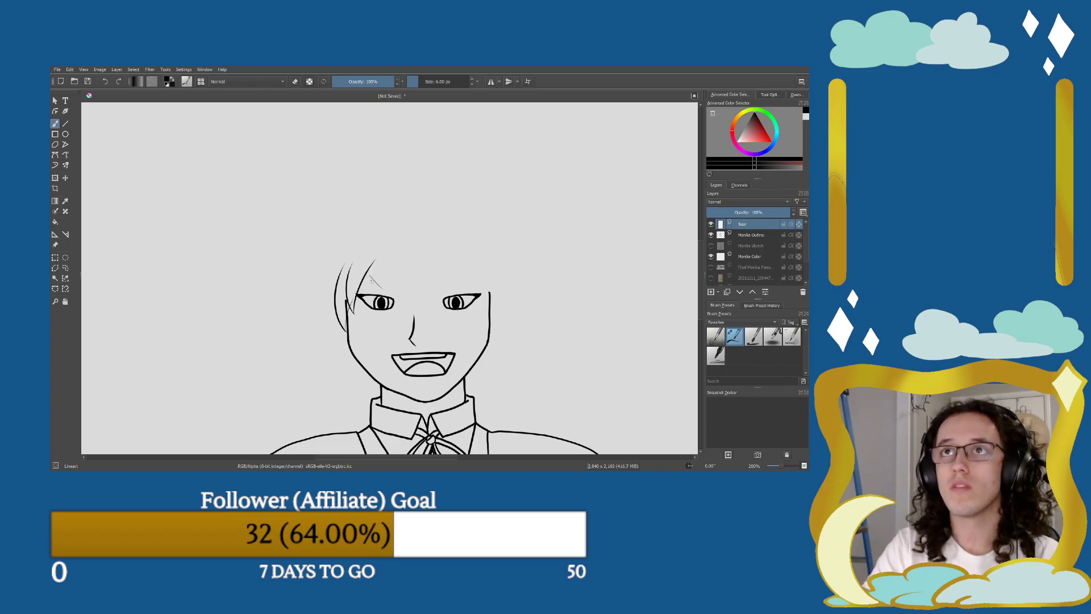
Try strands above the left eye and at the top of the head, then undo them.
mouse_move(364, 291)
left_mouse_down()
mouse_move(392, 249)
mouse_move(398, 294)
mouse_move(391, 263)
left_mouse_up()
key("ctrl+z")
key("ctrl+z")
mouse_move(423, 301)
left_mouse_down()
mouse_move(390, 262)
mouse_move(419, 254)
mouse_move(427, 299)
left_mouse_up()
key("ctrl+z")
key("ctrl+z")
left_click_drag(405, 255, 428, 302)
key("ctrl+z")
key("ctrl+z")
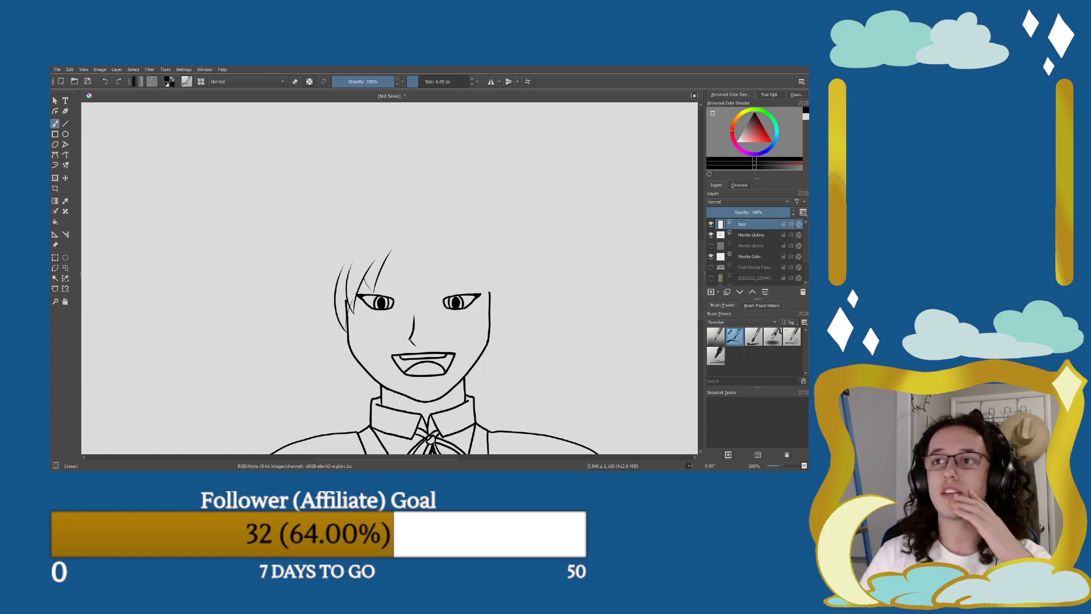
key("ctrl+z")
key("ctrl+z")
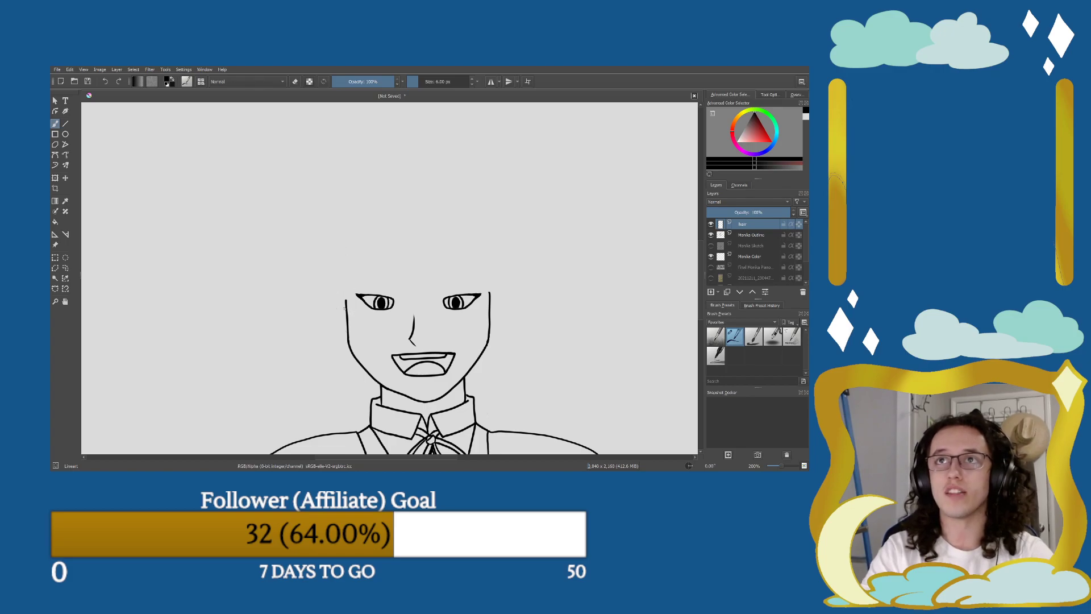
Draw three hair curves down the left side of the head and undo them all.
left_click_drag(372, 209, 345, 313)
key("ctrl+z")
left_click_drag(361, 232, 346, 313)
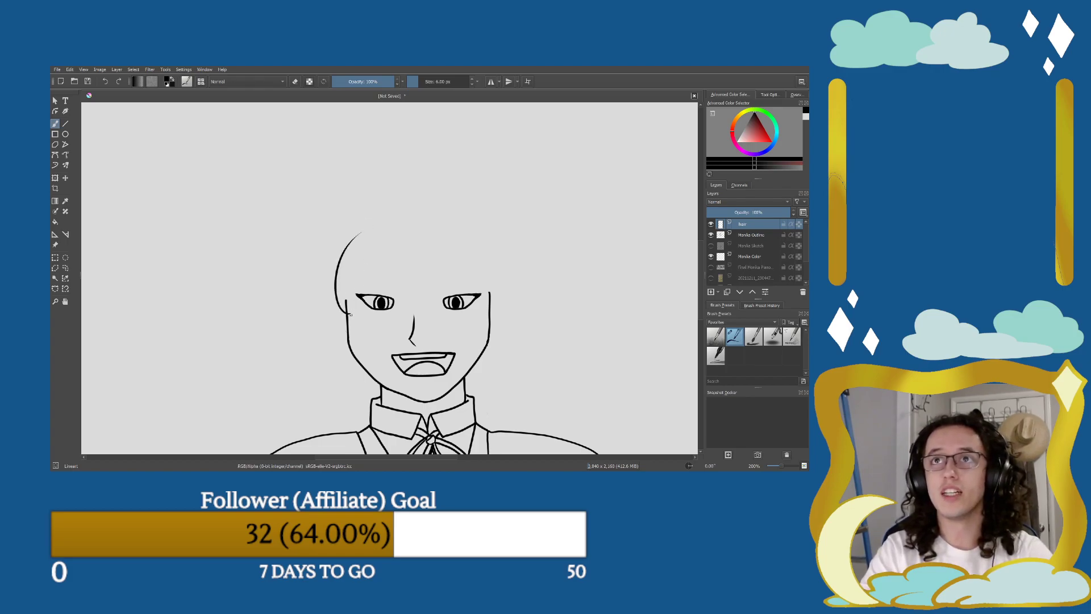
left_click_drag(371, 239, 346, 311)
mouse_move(380, 254)
left_mouse_down()
mouse_move(353, 300)
mouse_move(379, 291)
left_mouse_up()
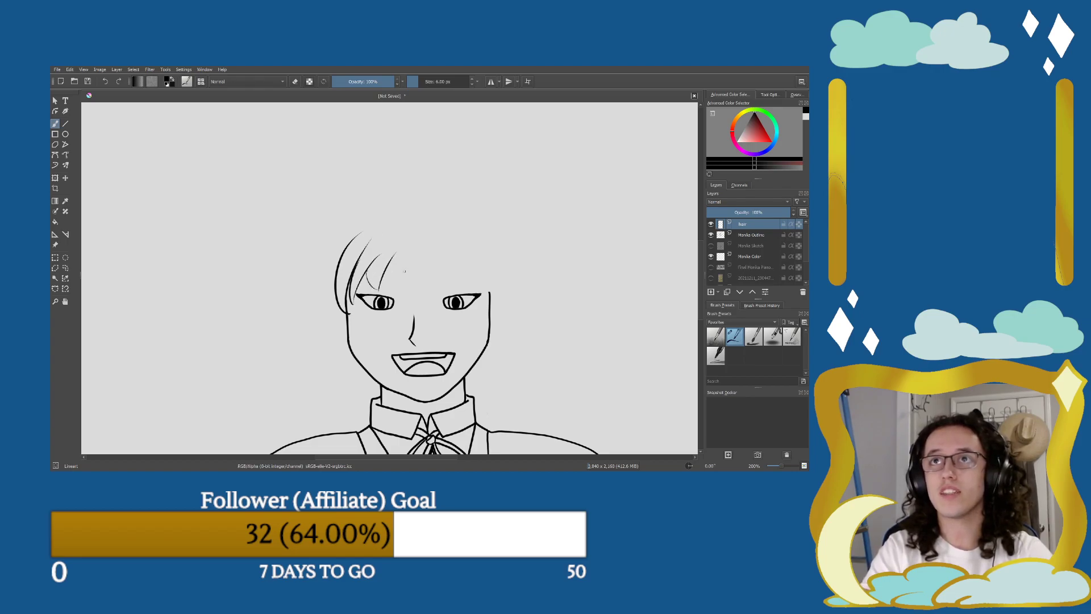
key("ctrl+z")
key("ctrl+z")
key("ctrl+z")
key("ctrl+z")
key("ctrl+z")
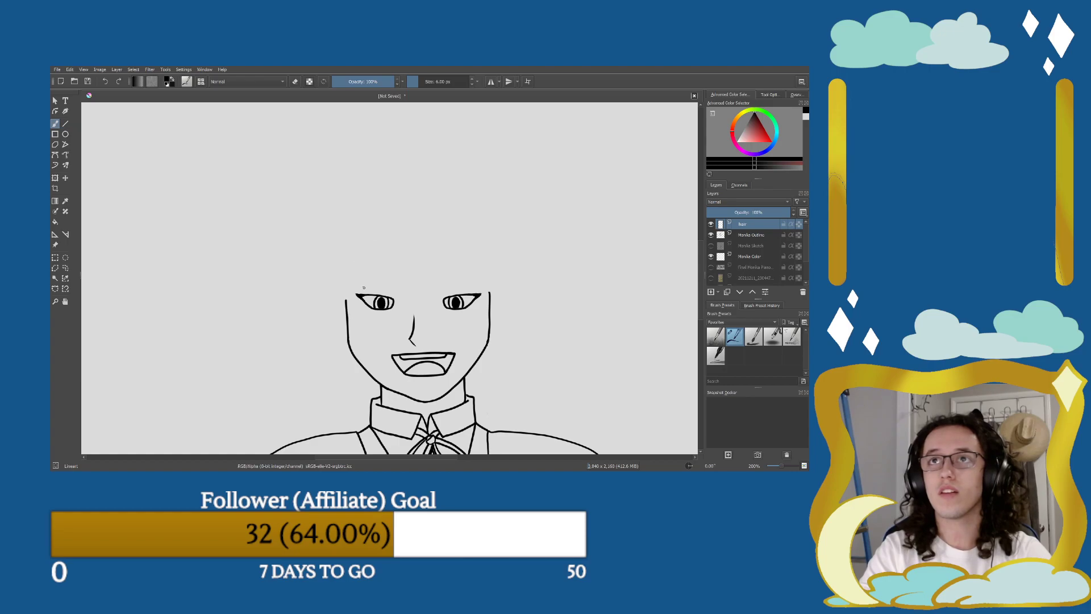
Sketch thin strands and arcs over the left eye, then undo every one.
left_click_drag(348, 306, 368, 242)
mouse_move(361, 305)
left_mouse_down()
mouse_move(355, 275)
mouse_move(374, 250)
left_mouse_up()
mouse_move(370, 292)
left_mouse_down()
mouse_move(383, 239)
mouse_move(361, 305)
left_mouse_up()
mouse_move(348, 258)
left_mouse_down()
mouse_move(357, 306)
mouse_move(369, 230)
left_mouse_up()
left_click_drag(345, 284, 381, 240)
left_click_drag(369, 292, 391, 239)
key("ctrl+z")
key("ctrl+z")
key("ctrl+z")
key("ctrl+z")
key("ctrl+z")
key("ctrl+z")
key("ctrl+z")
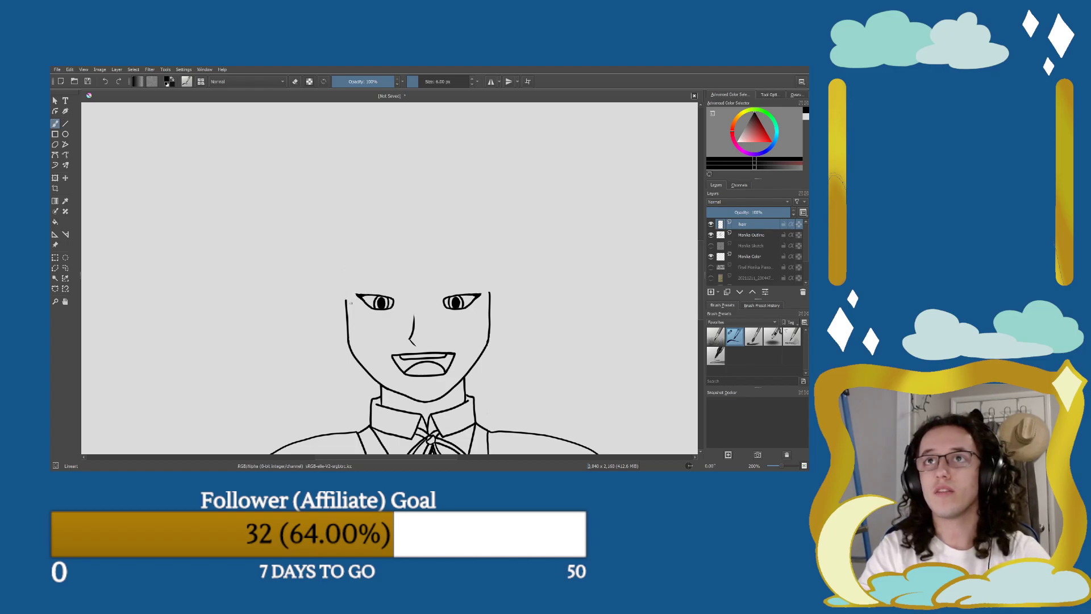
left_click_drag(365, 219, 345, 305)
key("ctrl+z")
key("ctrl+z")
left_click_drag(372, 241, 347, 309)
key("ctrl+z")
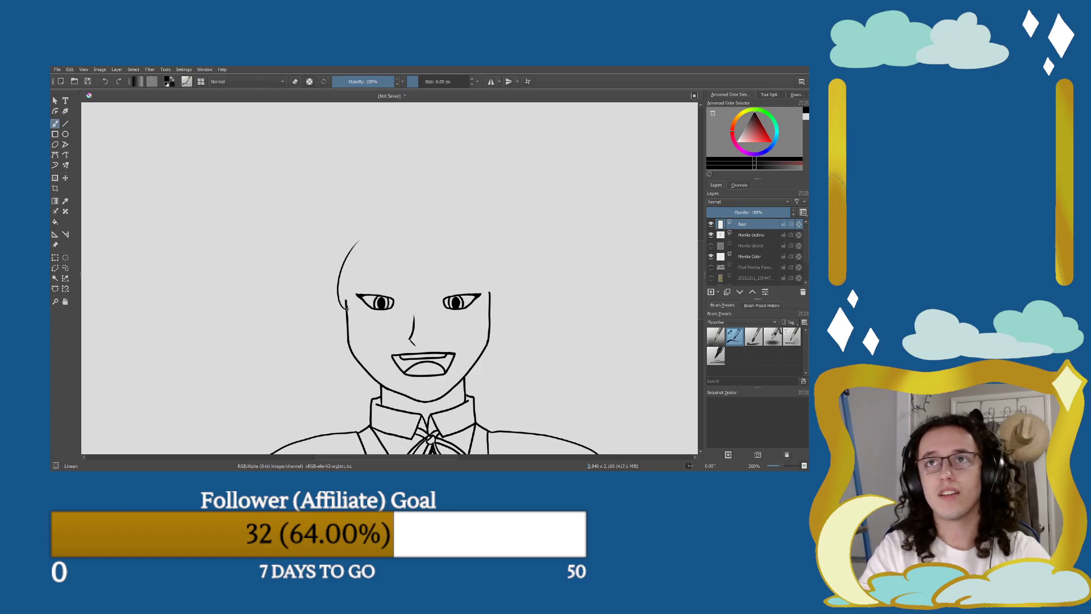
key("ctrl+z")
Try bangs curves above the left eye, undo them all, and return the window to full width.
mouse_move(360, 241)
left_mouse_down()
mouse_move(340, 308)
mouse_move(389, 238)
left_mouse_up()
key("ctrl+z")
key("ctrl+z")
key("ctrl+z")
key("ctrl+z")
mouse_move(430, 301)
left_mouse_down()
mouse_move(399, 276)
mouse_move(397, 253)
left_mouse_up()
key("ctrl+z")
left_click_drag(438, 304, 396, 258)
key("ctrl+z")
left_click_drag(434, 304, 395, 269)
mouse_move(433, 303)
left_mouse_down()
mouse_move(424, 252)
mouse_move(396, 293)
mouse_move(432, 291)
left_mouse_up()
key("ctrl+z")
key("ctrl+z")
key("ctrl+z")
key("ctrl+z")
left_click_drag(414, 253, 435, 292)
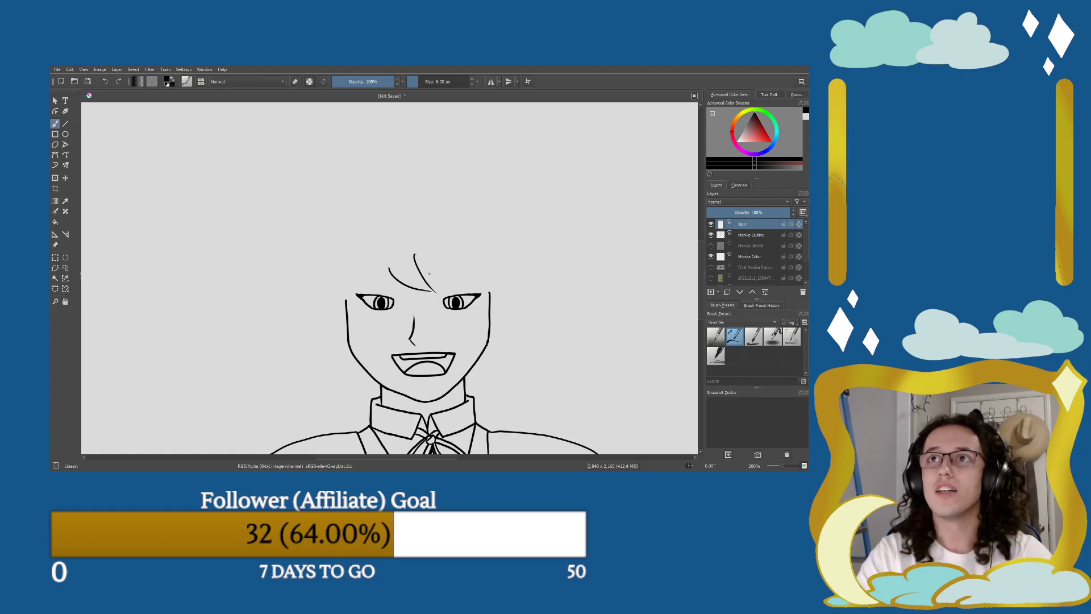
key("ctrl+z")
key("ctrl+z")
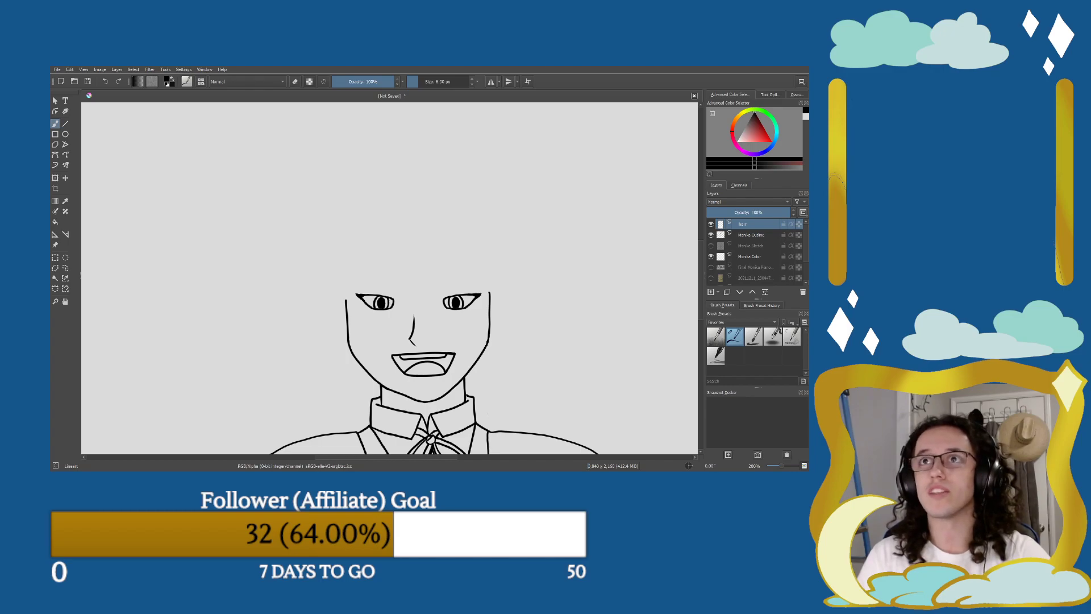
key("super+Left")
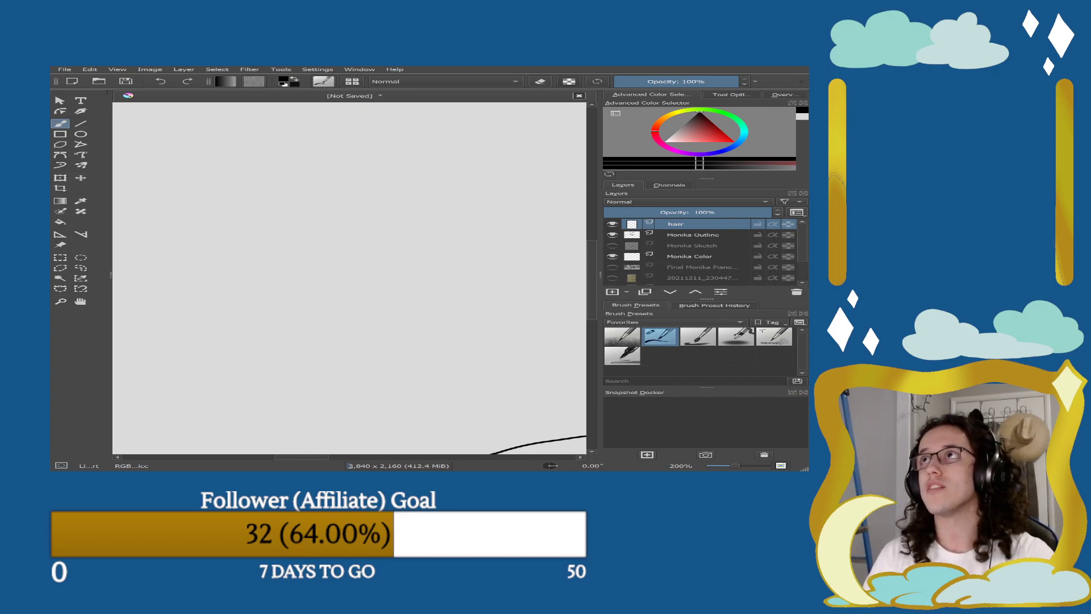
key("super+Up")
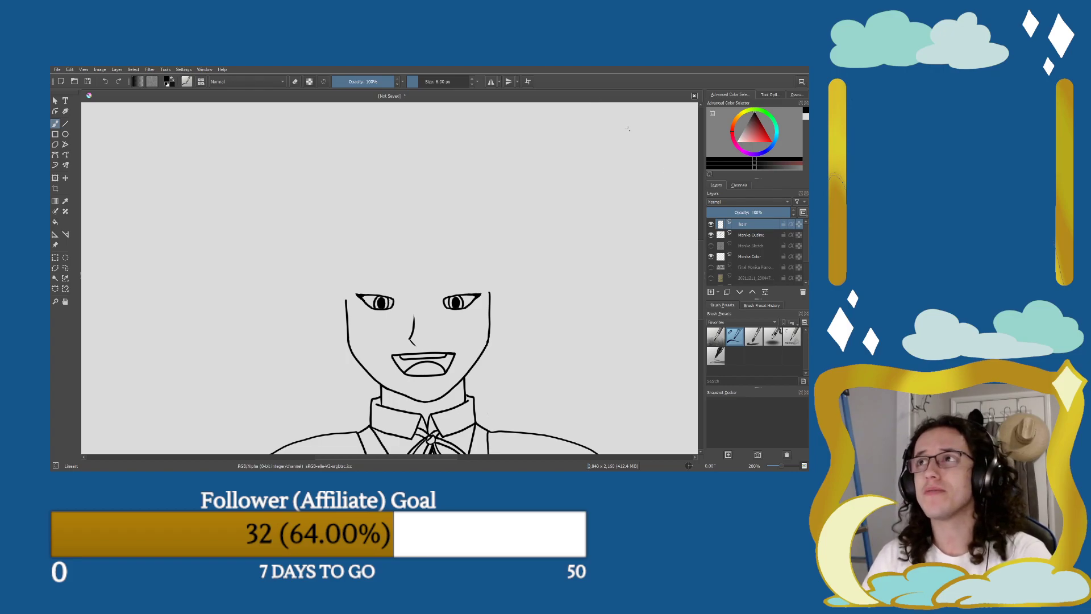
Toggle visibility of the Monika Outline and Monika Color layers to reveal the grey hair sketch.
left_click(761, 236)
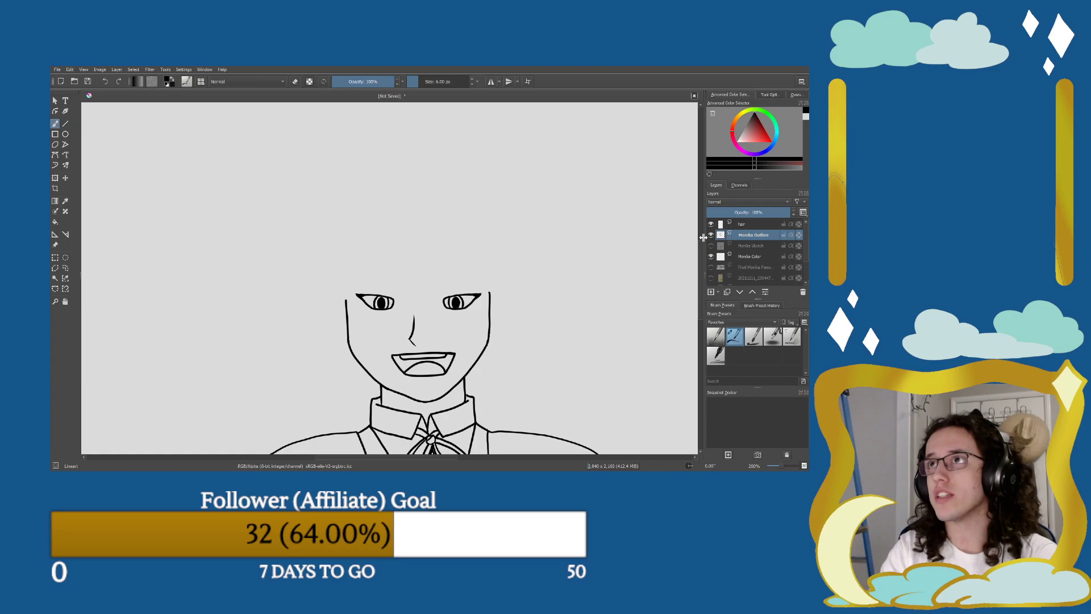
left_click(711, 235)
left_click(712, 235)
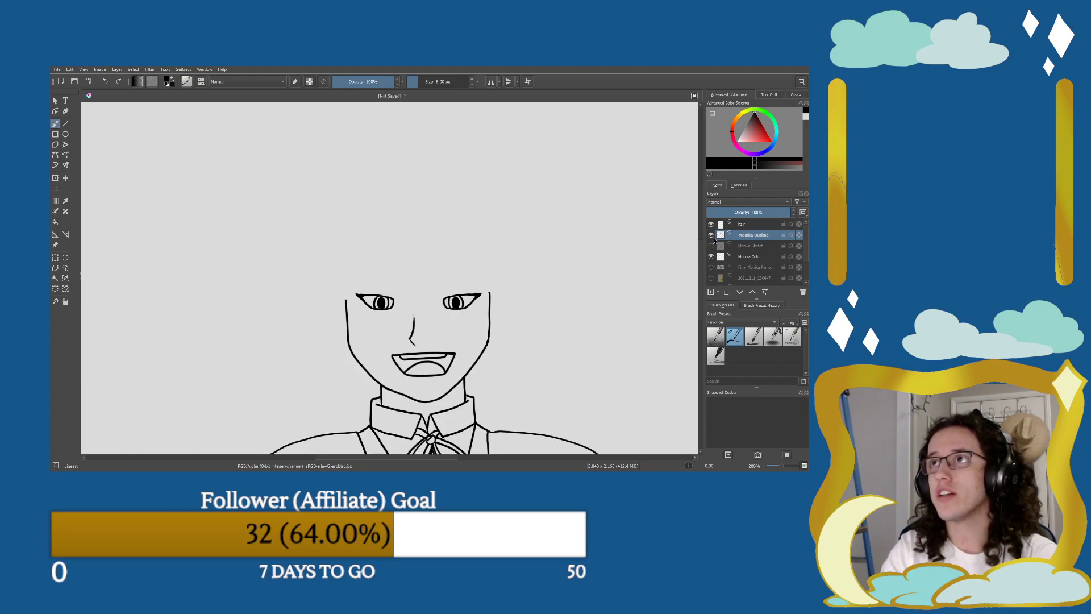
left_click(742, 256)
left_click(711, 256)
left_click(712, 259)
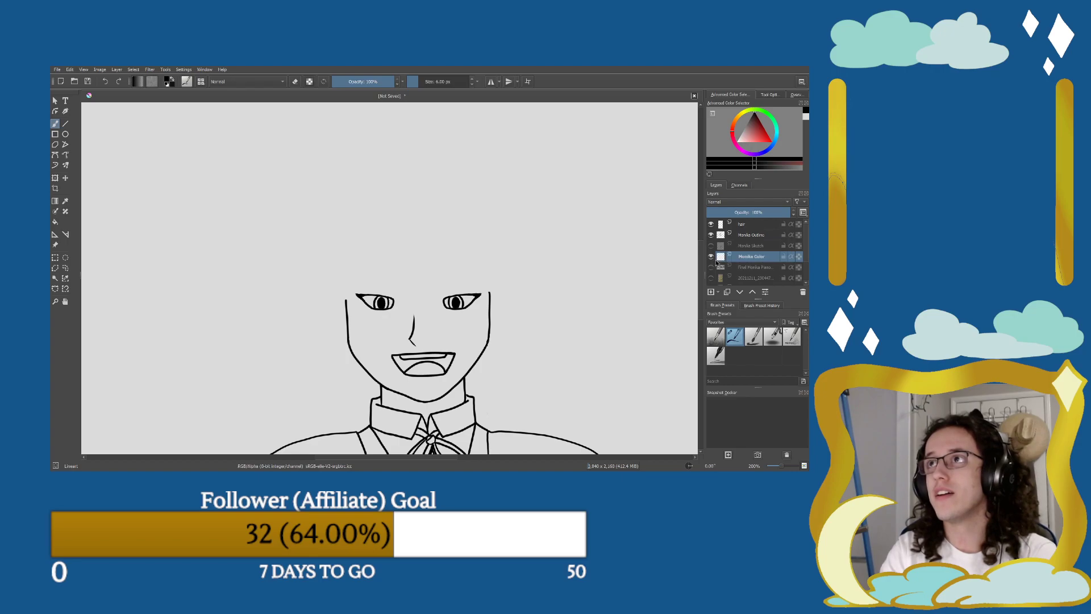
left_click(714, 257)
left_click(712, 257)
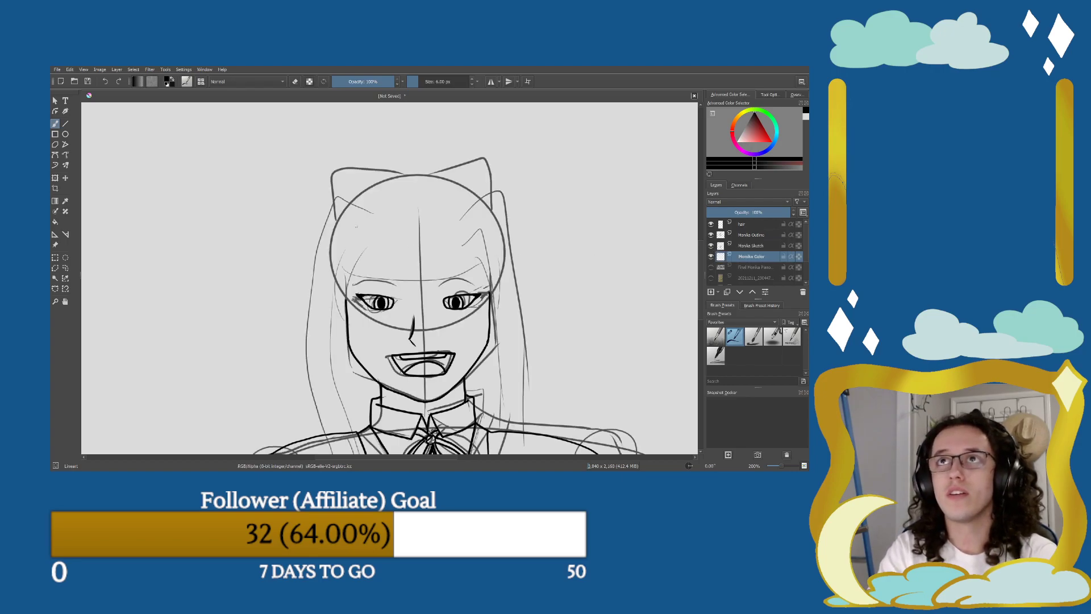
Test and undo a hair curve, then select the Monika Sketch layer with its lines visible.
mouse_move(341, 214)
left_mouse_down()
mouse_move(477, 219)
mouse_move(486, 229)
left_mouse_up()
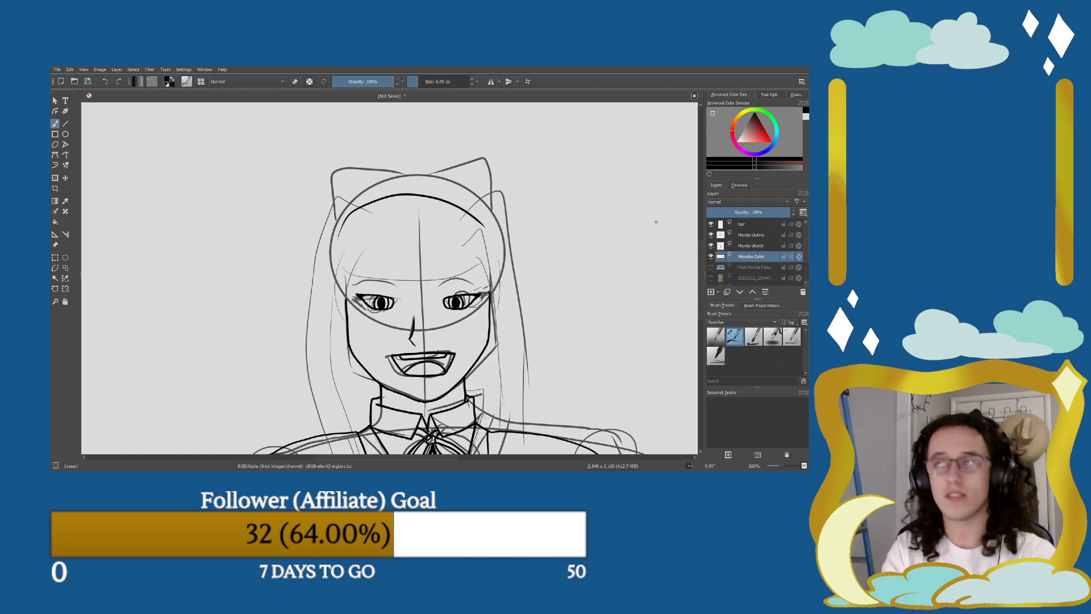
key("ctrl+z")
left_click(740, 249)
left_click(715, 246)
left_click(715, 246)
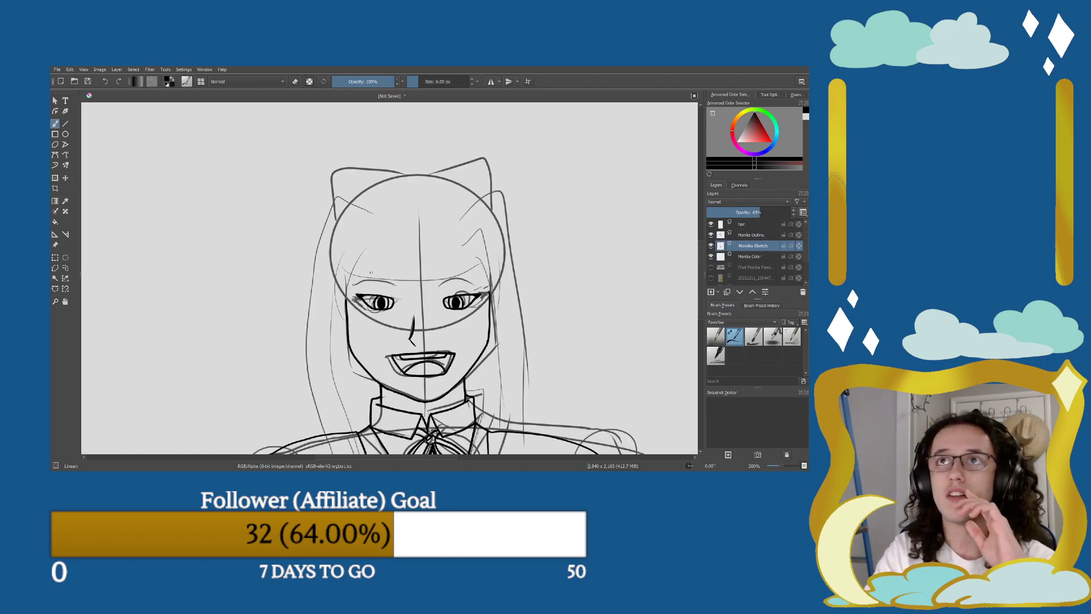
Sketch the top-of-head curve and hair strands across the left side and forehead.
left_click_drag(333, 243, 462, 218)
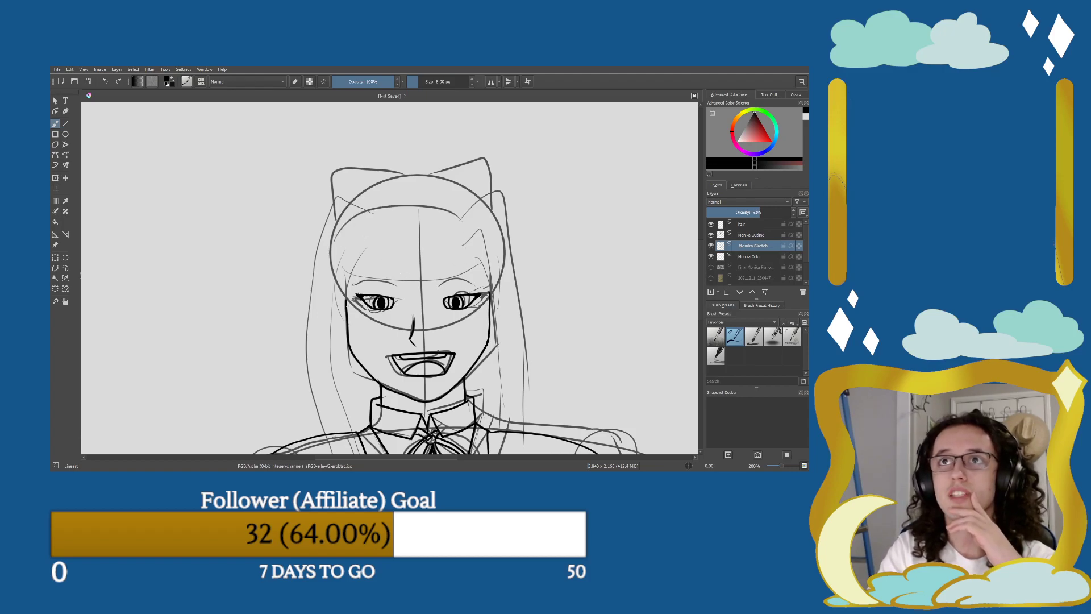
left_click_drag(349, 212, 344, 312)
left_click_drag(370, 227, 343, 301)
left_click_drag(355, 265, 348, 297)
left_click_drag(384, 229, 355, 296)
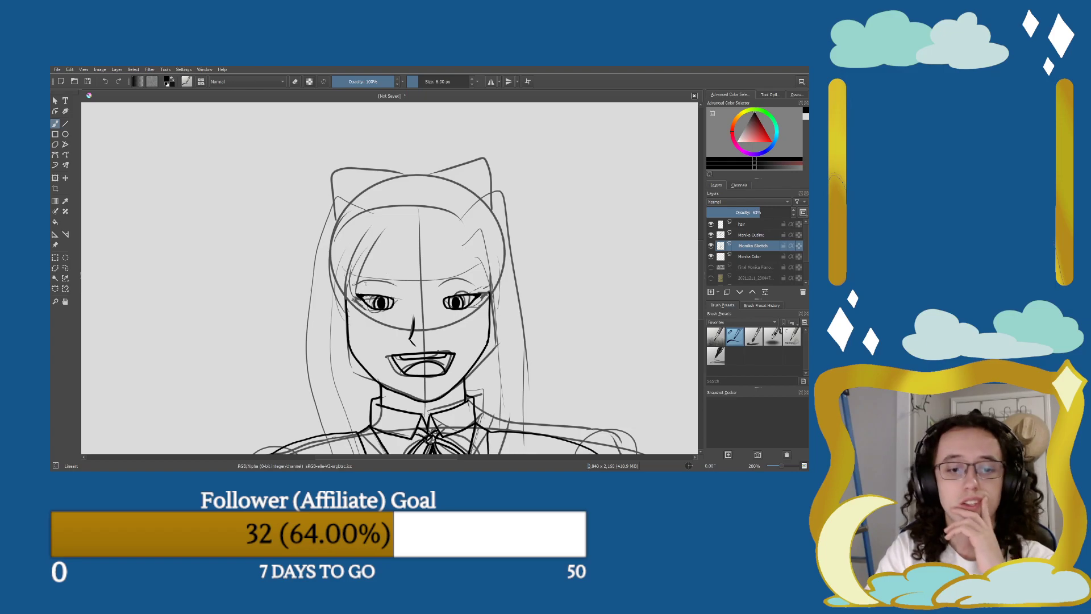
mouse_move(389, 238)
left_mouse_down()
mouse_move(372, 278)
mouse_move(387, 293)
left_mouse_up()
left_click_drag(403, 246, 385, 291)
left_click_drag(405, 250, 422, 294)
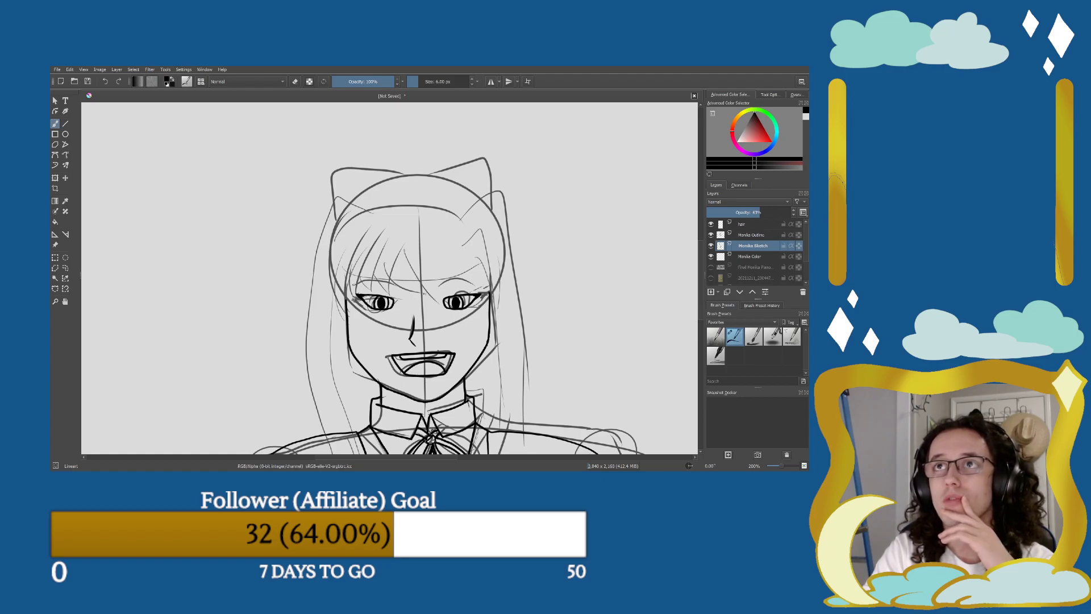
mouse_move(430, 251)
left_mouse_down()
mouse_move(441, 290)
mouse_move(450, 277)
mouse_move(489, 281)
left_mouse_up()
mouse_move(455, 243)
left_mouse_down()
mouse_move(487, 253)
mouse_move(484, 245)
left_mouse_up()
Retrace the top arc and upper-left hair edge, trying and undoing curves on each side.
mouse_move(333, 257)
left_mouse_down()
mouse_move(362, 218)
mouse_move(419, 203)
mouse_move(470, 215)
mouse_move(486, 250)
left_mouse_up()
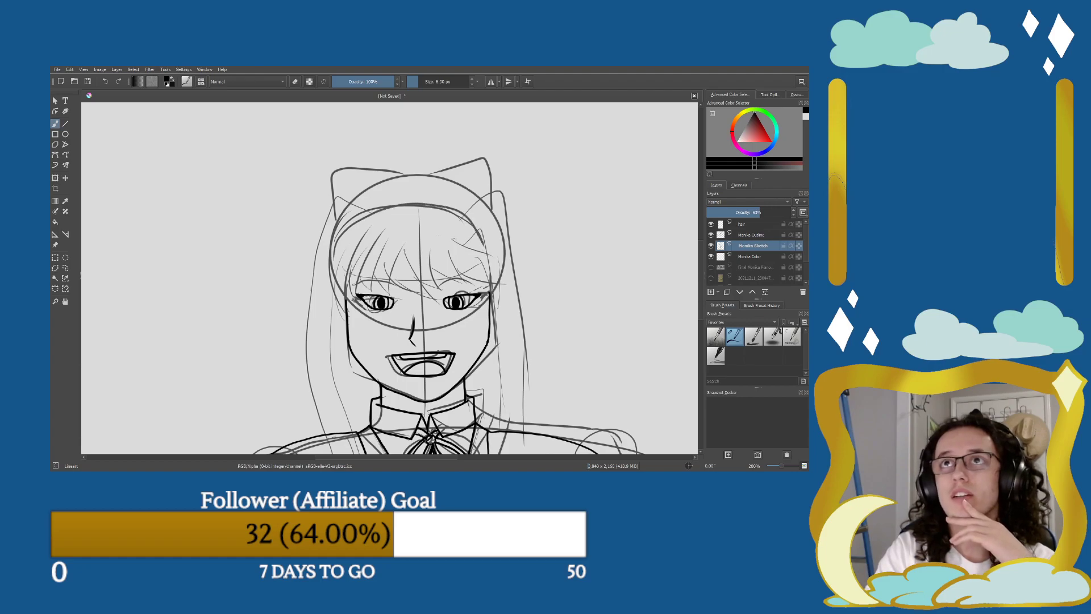
mouse_move(375, 210)
left_mouse_down()
mouse_move(344, 200)
mouse_move(320, 260)
left_mouse_up()
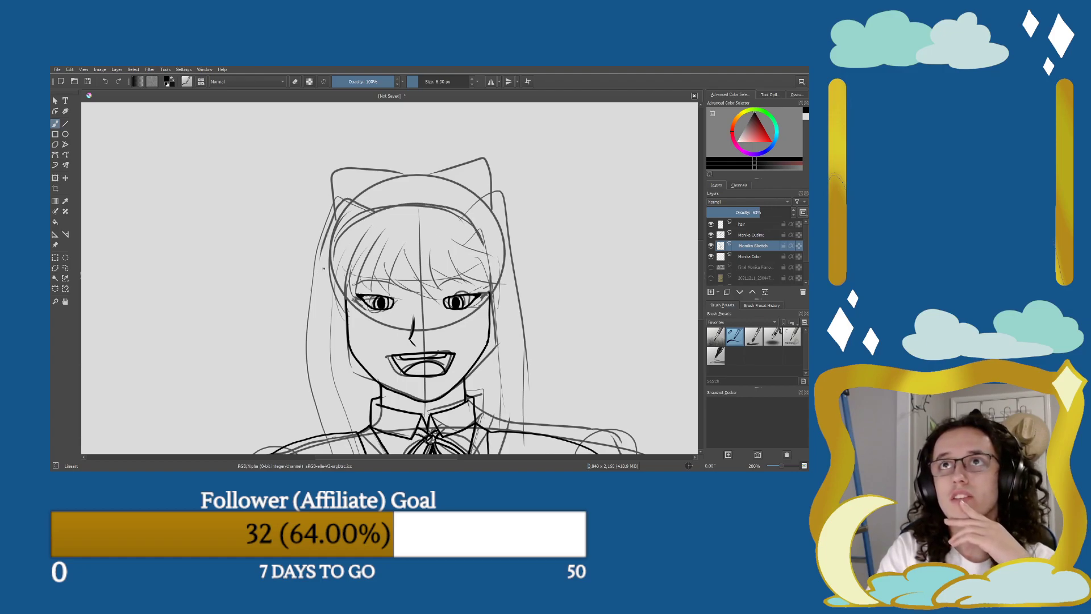
left_click_drag(351, 216, 341, 317)
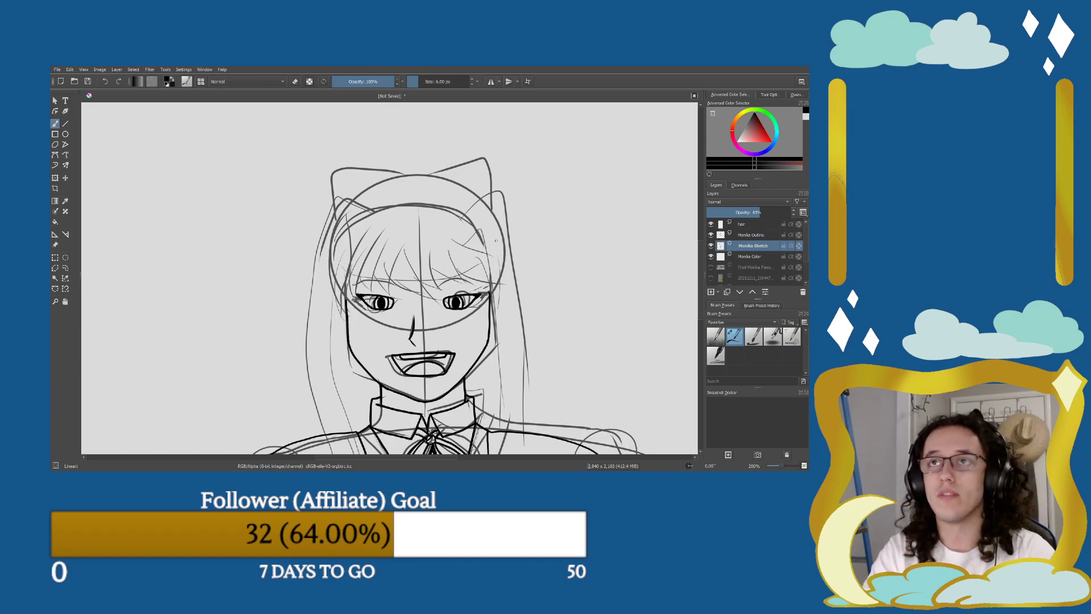
key("ctrl+z")
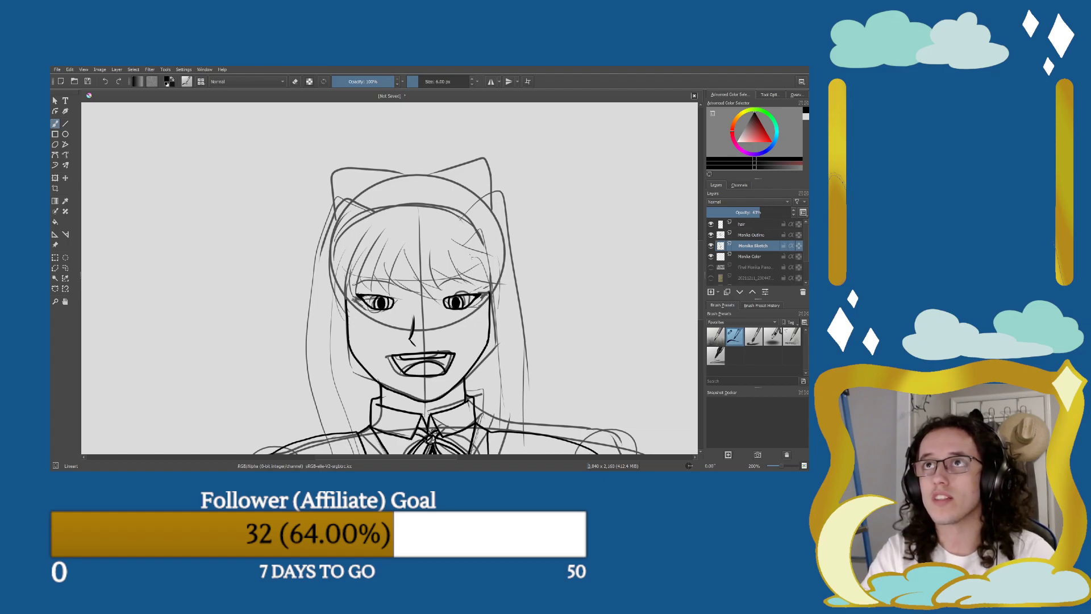
mouse_move(454, 233)
left_mouse_down()
mouse_move(477, 223)
mouse_move(498, 316)
left_mouse_up()
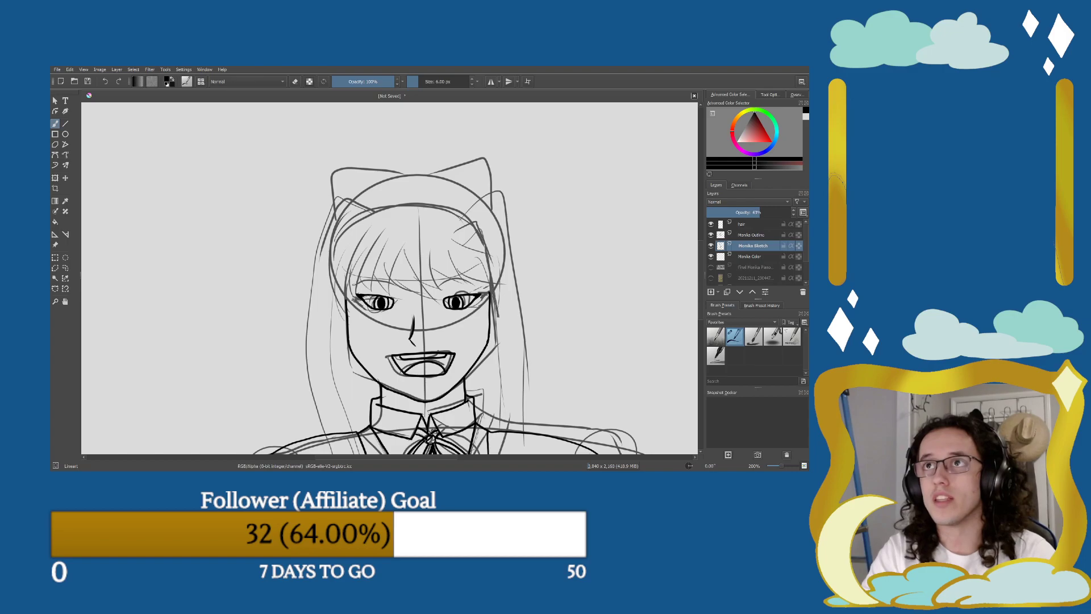
mouse_move(455, 218)
left_mouse_down()
mouse_move(489, 193)
mouse_move(522, 276)
left_mouse_up()
key("ctrl+z")
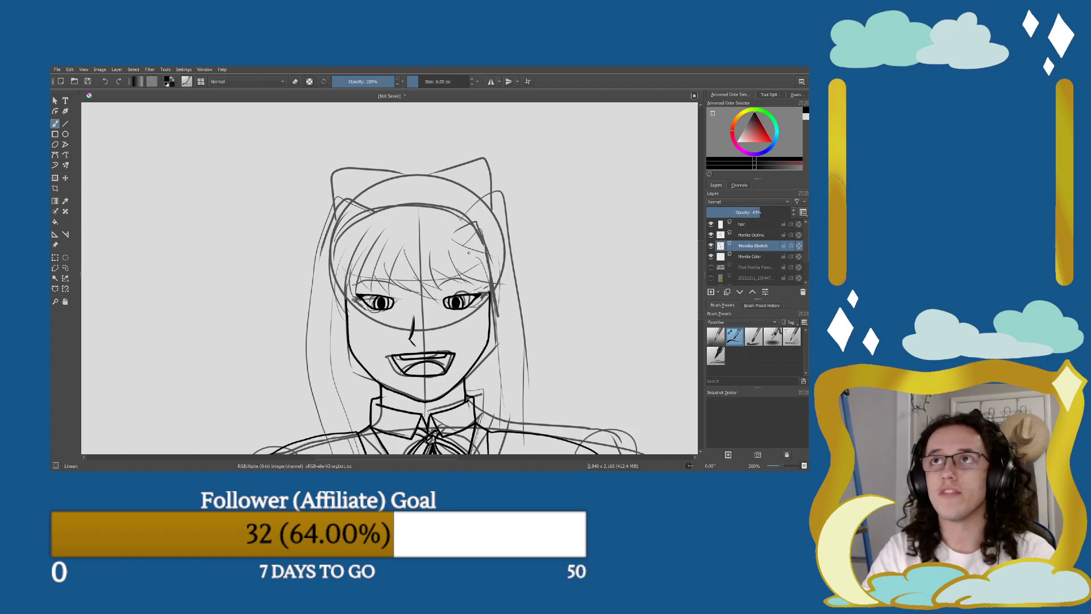
Sketch hair down the right side near the bow and thin strands on the left bangs.
mouse_move(449, 223)
left_mouse_down()
mouse_move(485, 214)
mouse_move(510, 254)
mouse_move(503, 406)
left_mouse_up()
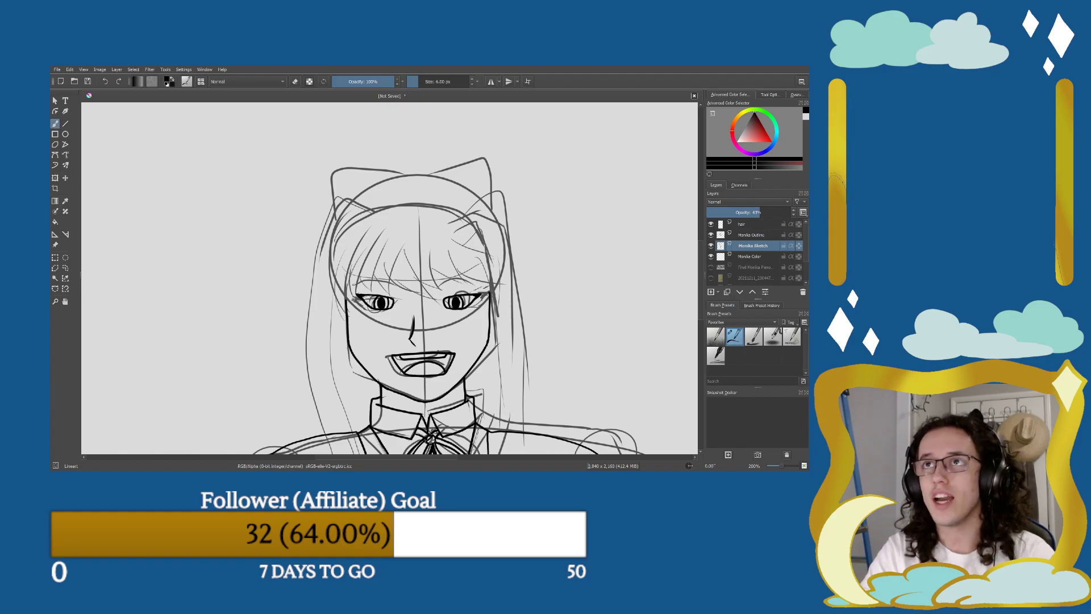
mouse_move(511, 259)
left_mouse_down()
mouse_move(527, 347)
mouse_move(497, 391)
left_mouse_up()
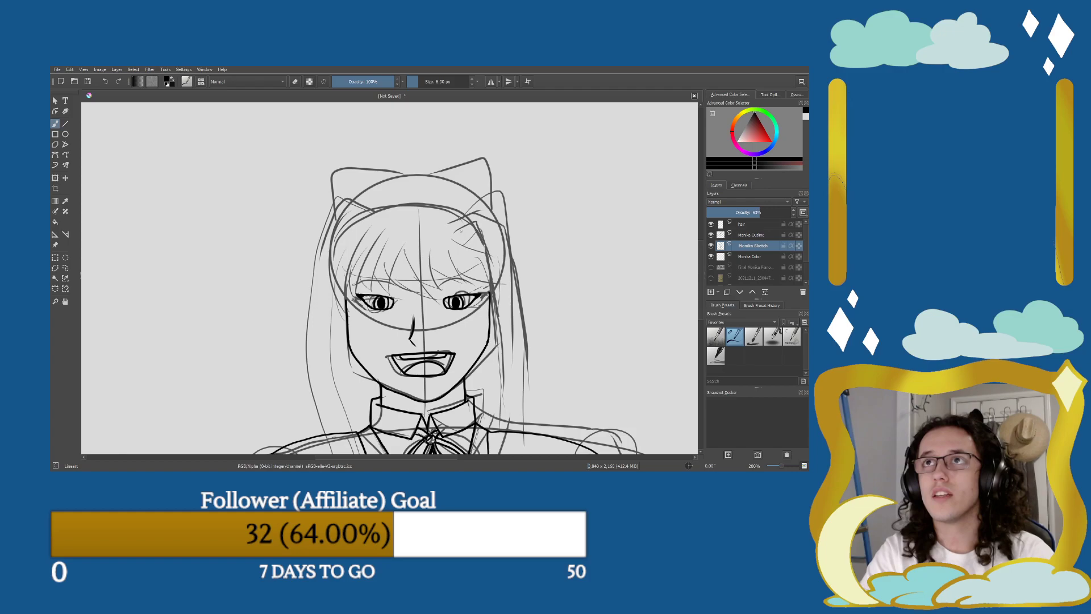
left_click_drag(459, 232, 480, 234)
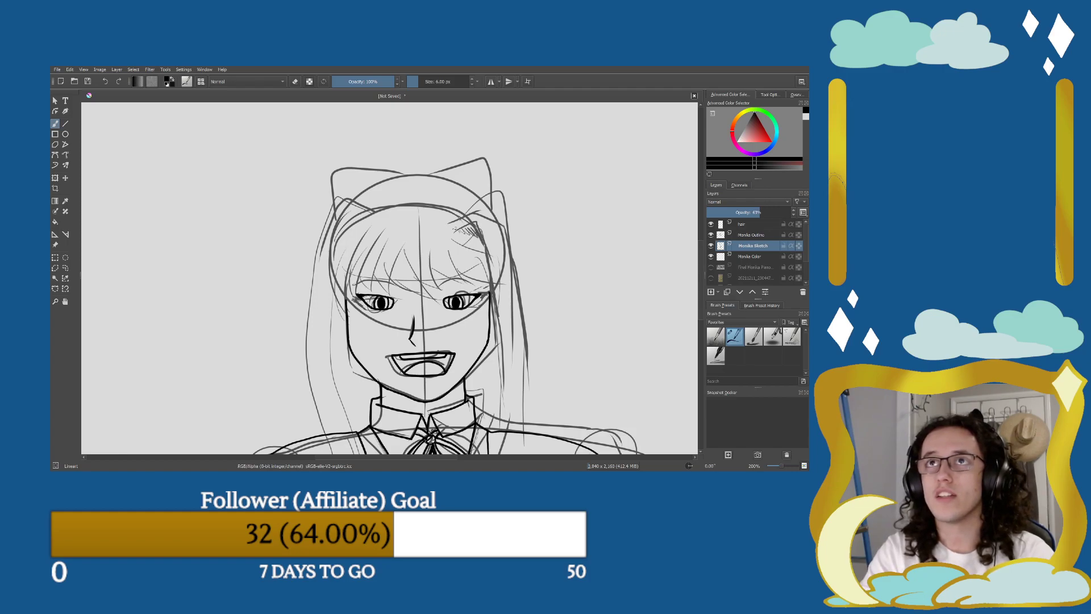
mouse_move(375, 216)
left_mouse_down()
mouse_move(343, 202)
mouse_move(315, 246)
left_mouse_up()
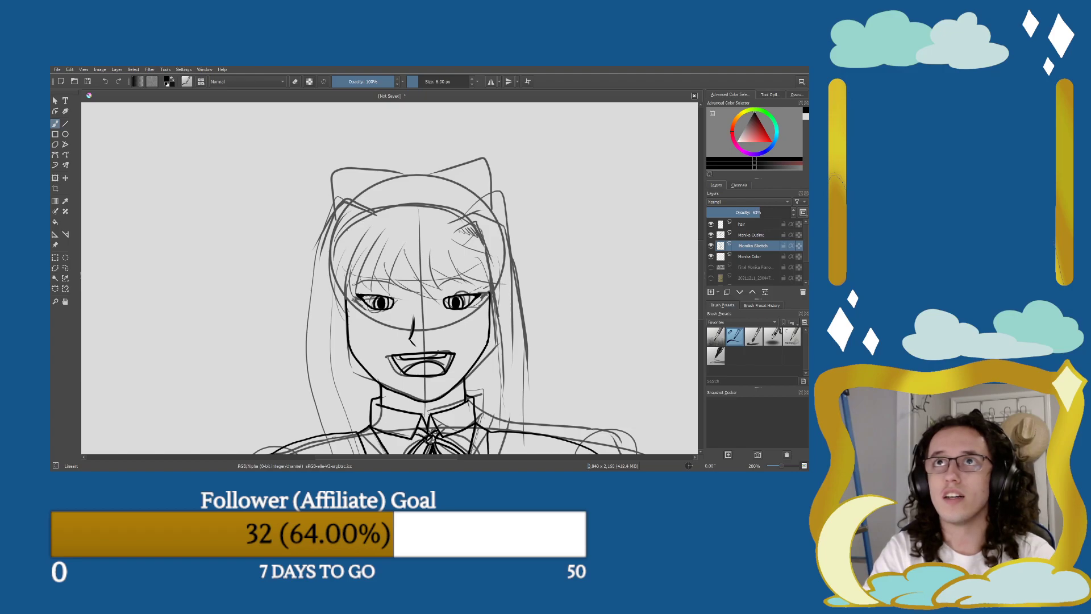
mouse_move(382, 222)
left_mouse_down()
mouse_move(351, 226)
mouse_move(375, 221)
mouse_move(351, 247)
mouse_move(350, 234)
mouse_move(336, 342)
left_mouse_up()
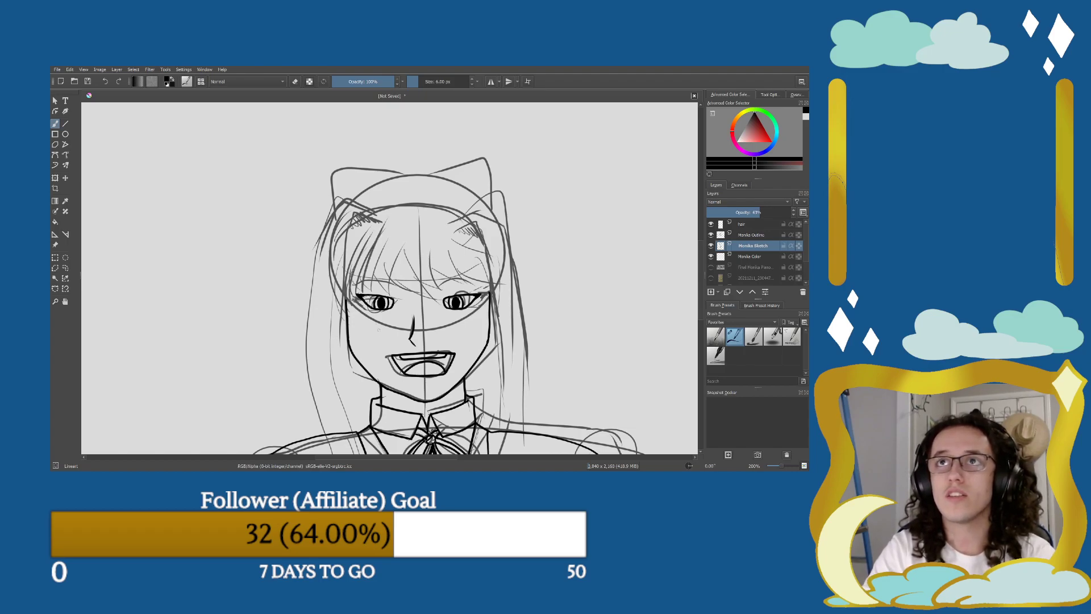
key("ctrl+z")
key("ctrl+z")
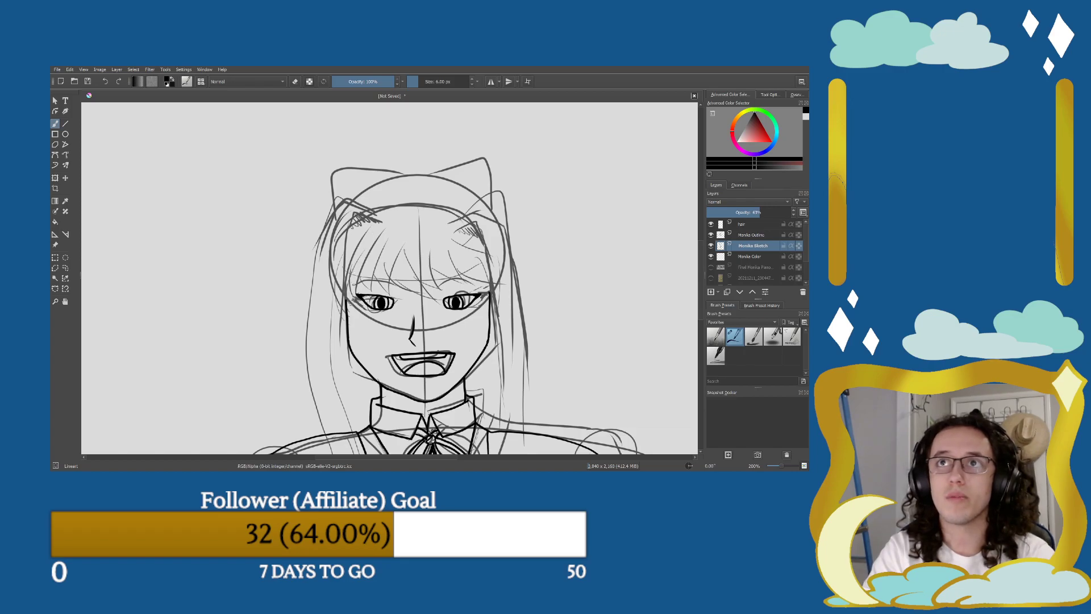
left_click_drag(349, 303, 363, 237)
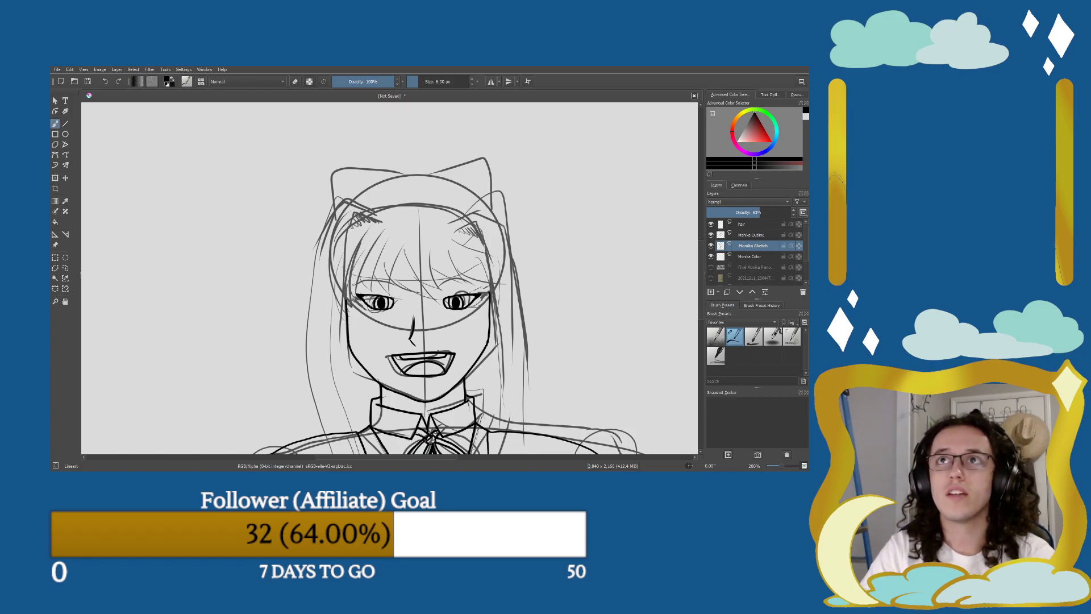
mouse_move(357, 314)
left_mouse_down()
mouse_move(348, 305)
mouse_move(358, 226)
left_mouse_up()
key("ctrl+z")
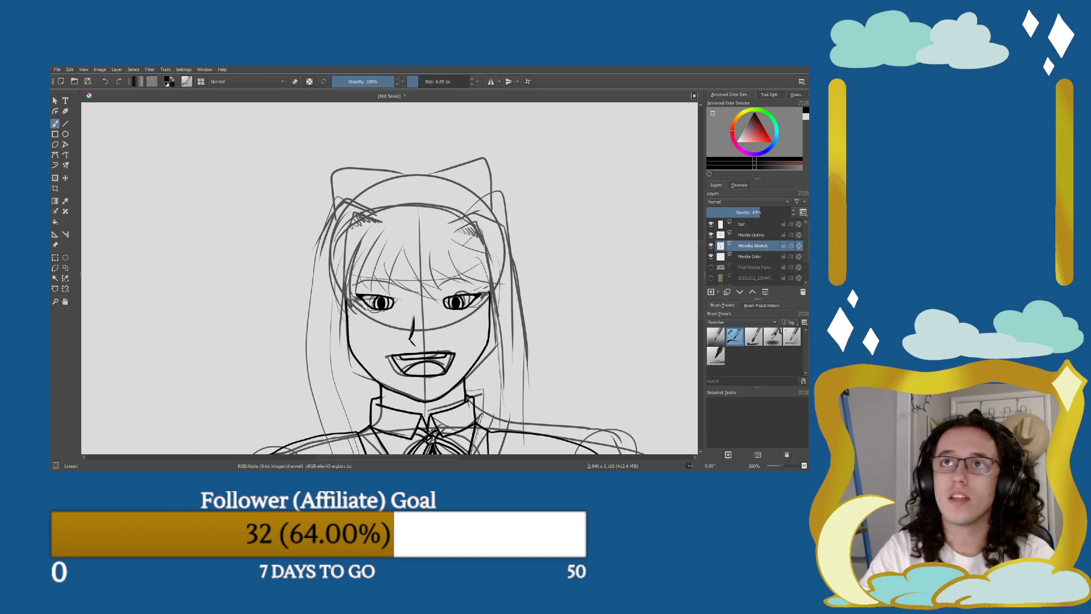
left_click_drag(351, 300, 356, 258)
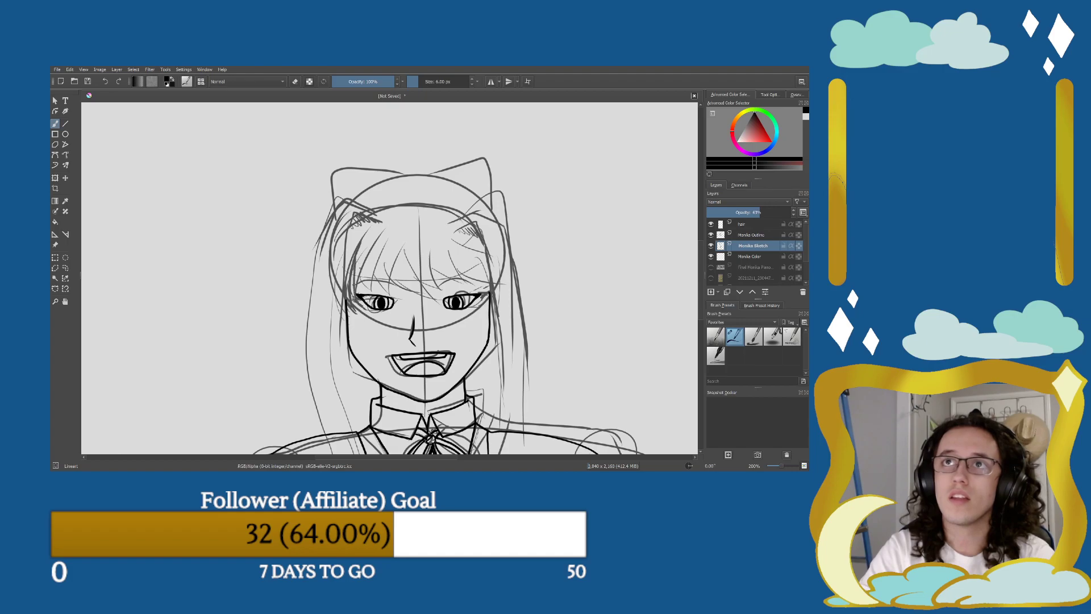
On the hair layer, ink the bow outline and a short strand between the eyes.
left_click(743, 225)
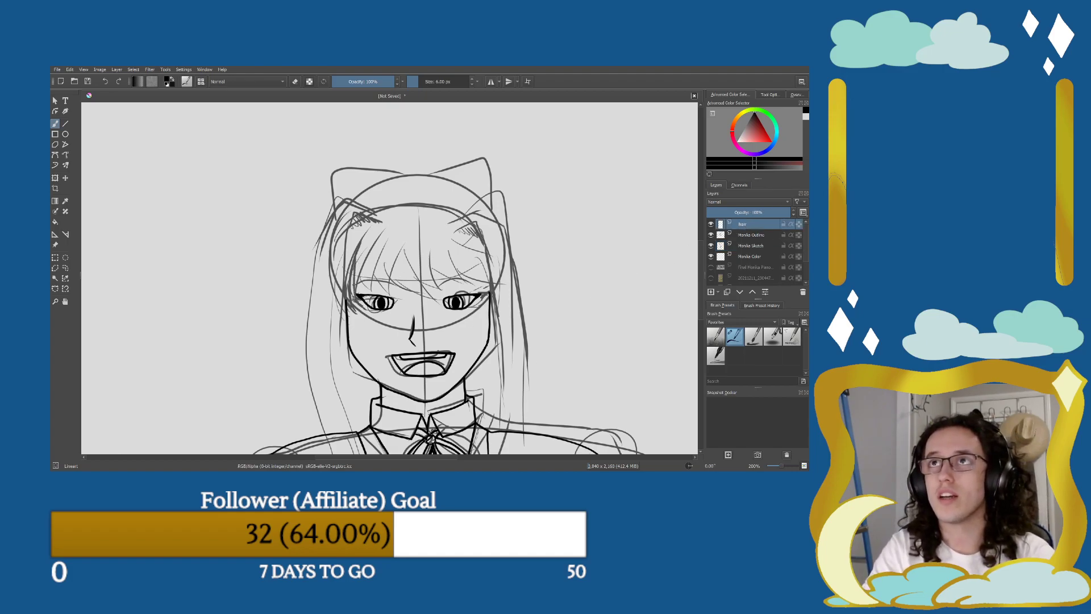
mouse_move(449, 222)
left_mouse_down()
mouse_move(479, 209)
mouse_move(504, 225)
mouse_move(476, 217)
mouse_move(513, 222)
left_mouse_up()
key("ctrl+z")
mouse_move(382, 218)
left_mouse_down()
mouse_move(341, 206)
mouse_move(321, 239)
mouse_move(340, 210)
mouse_move(387, 223)
left_mouse_up()
key("ctrl+z")
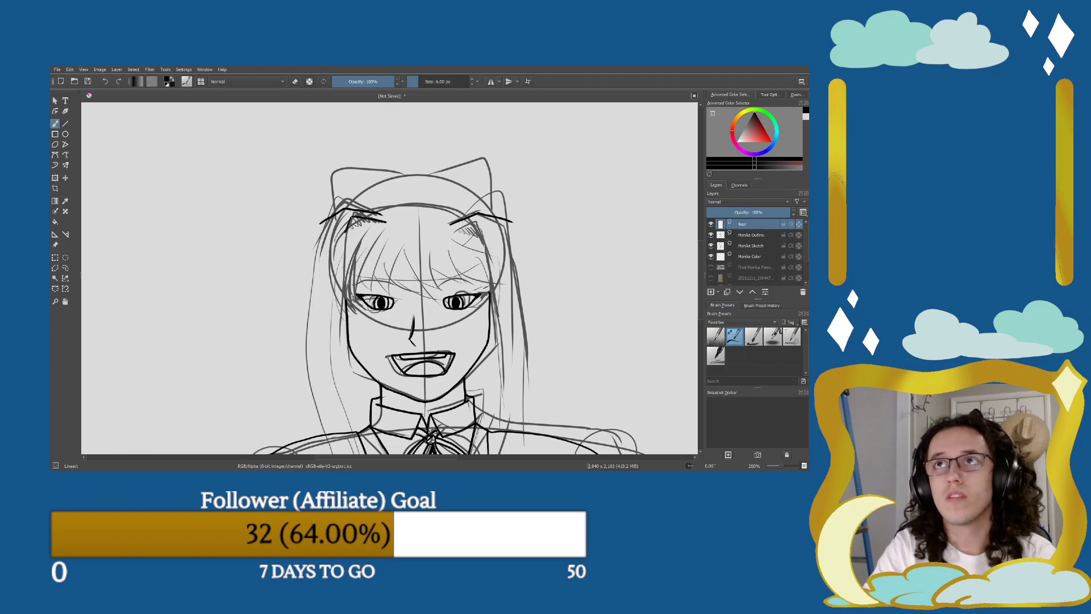
mouse_move(455, 230)
left_mouse_down()
mouse_move(475, 222)
mouse_move(485, 237)
left_mouse_up()
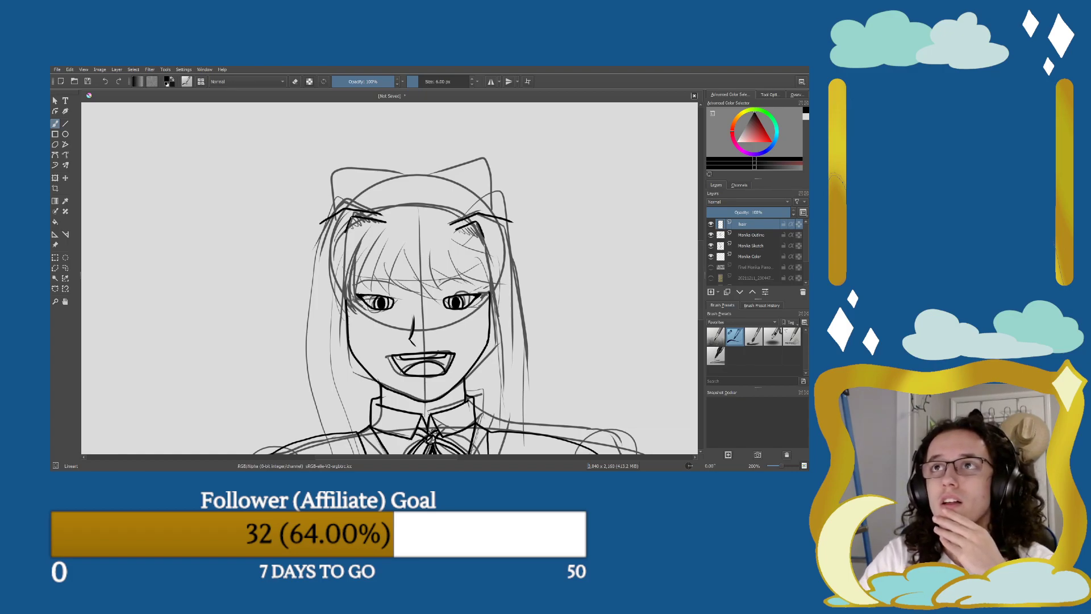
mouse_move(427, 273)
left_mouse_down()
mouse_move(429, 295)
mouse_move(439, 291)
left_mouse_up()
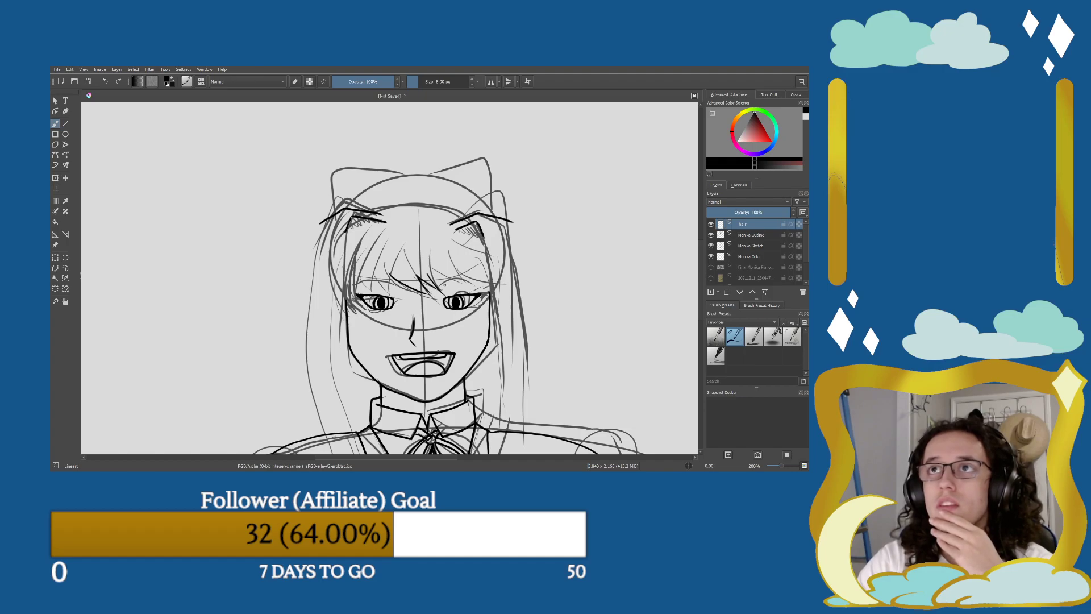
Ink strands across the forehead and right bangs, undoing and redoing to refine them.
key("ctrl+z")
key("ctrl+z")
key("ctrl+z")
key("ctrl+z")
left_click_drag(389, 275, 439, 298)
key("ctrl+z")
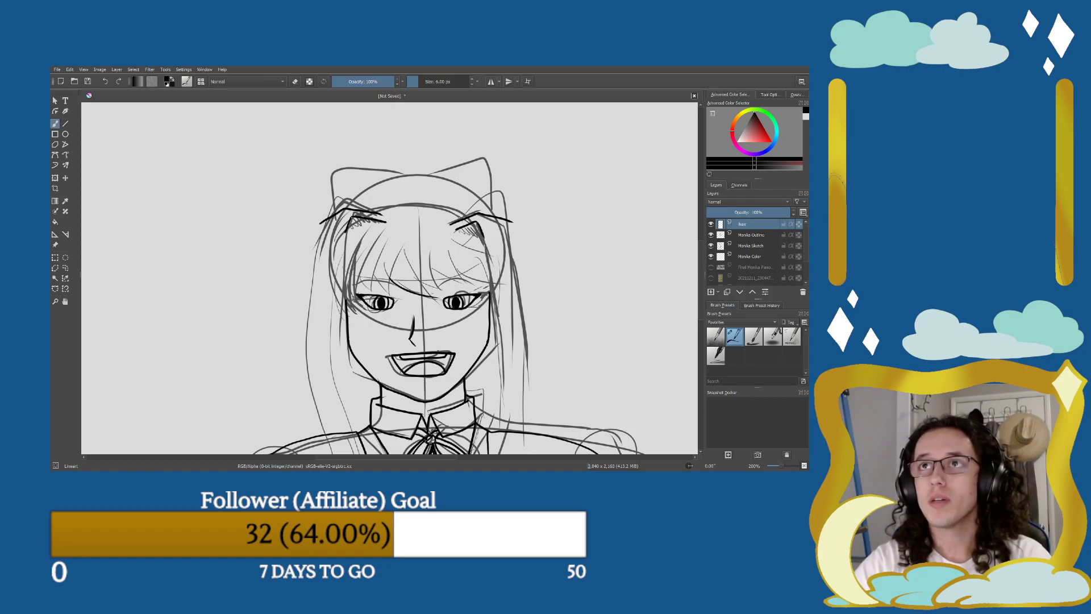
key("ctrl+shift+z")
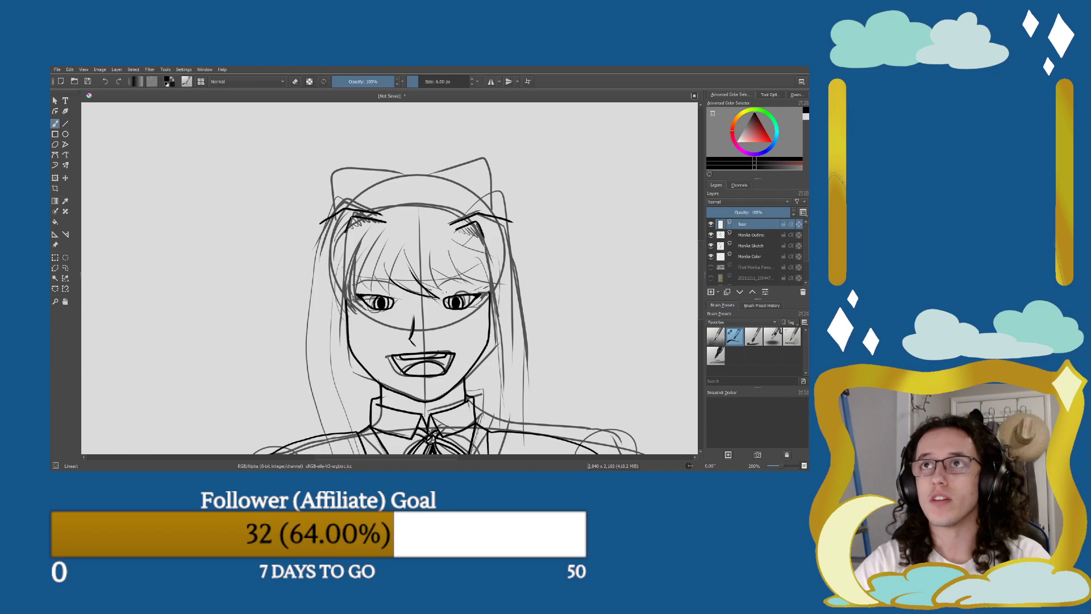
key("ctrl+shift+z")
left_click_drag(429, 275, 466, 290)
mouse_move(448, 238)
left_mouse_down()
mouse_move(493, 282)
mouse_move(471, 287)
mouse_move(481, 289)
left_mouse_up()
key("ctrl+z")
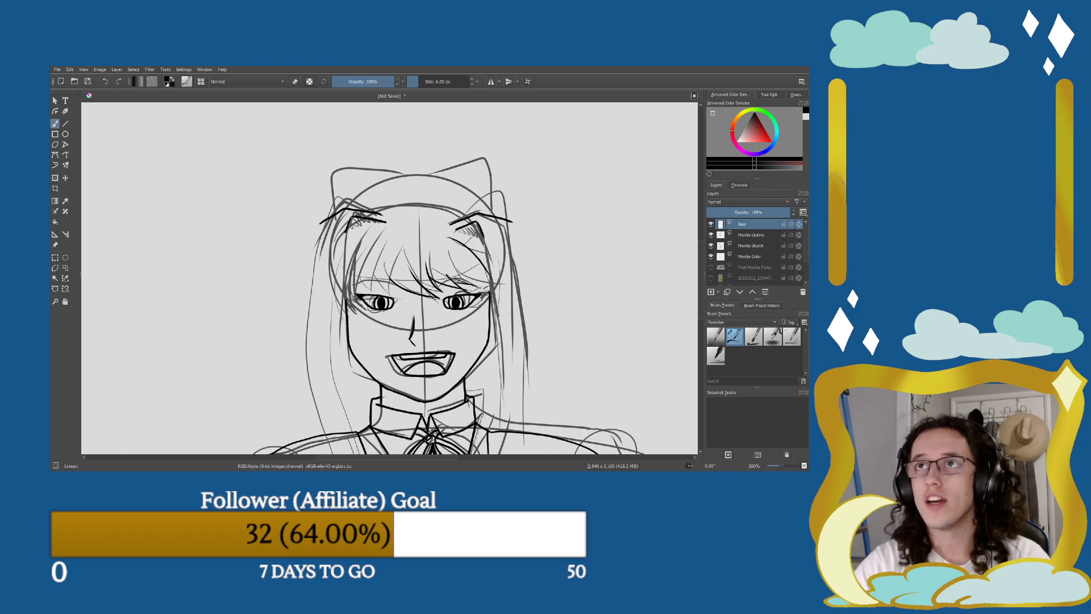
key("ctrl+z")
key("ctrl+z")
key("ctrl+z")
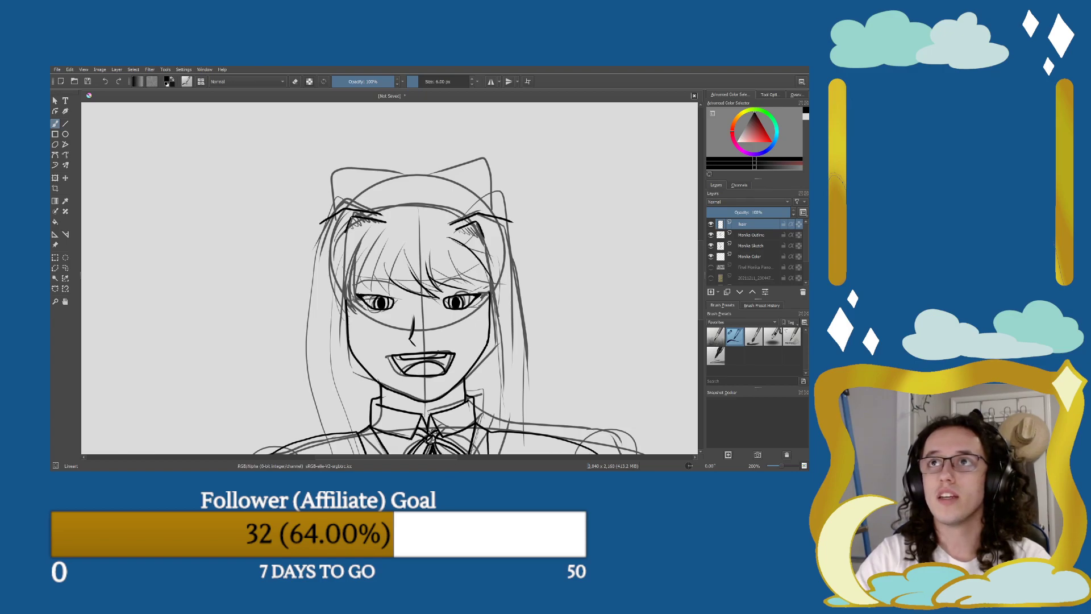
Try strands up the left bangs and above the left eye, undoing the rejected ones.
left_click_drag(391, 279, 392, 222)
mouse_move(432, 277)
left_mouse_down()
mouse_move(425, 245)
mouse_move(389, 218)
left_mouse_up()
key("ctrl+z")
key("ctrl+z")
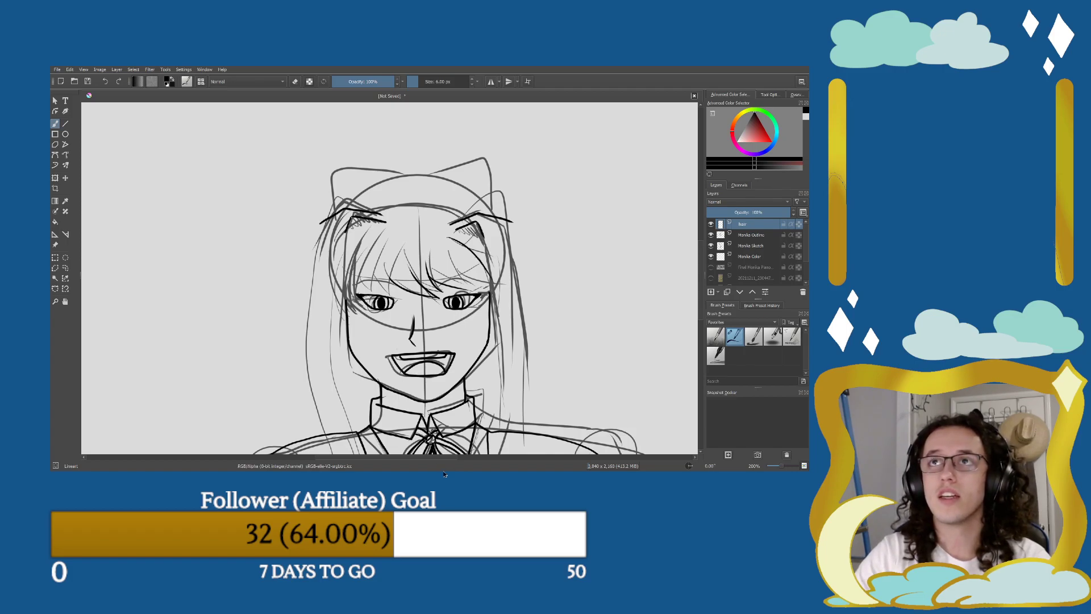
left_click_drag(351, 258, 396, 298)
mouse_move(399, 255)
left_mouse_down()
mouse_move(382, 300)
mouse_move(338, 241)
mouse_move(342, 304)
mouse_move(353, 266)
mouse_move(353, 307)
mouse_move(334, 309)
mouse_move(353, 314)
left_mouse_up()
key("ctrl+z")
key("ctrl+z")
key("ctrl+z")
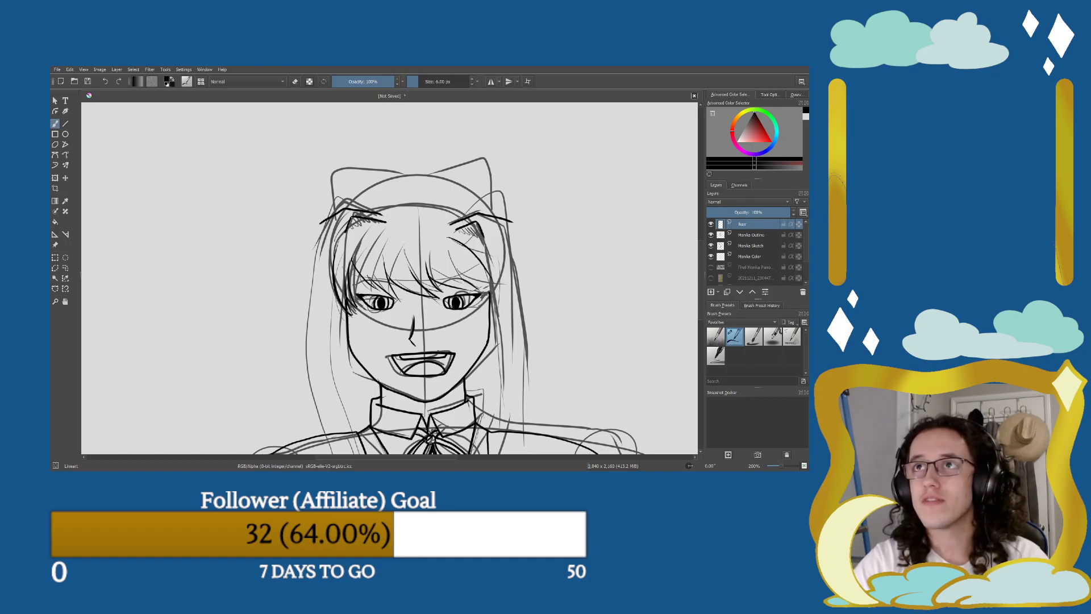
key("ctrl+z")
Redraw the right eyelid line, ink hair down the right side, and hide the sketch.
left_click_drag(466, 289, 496, 285)
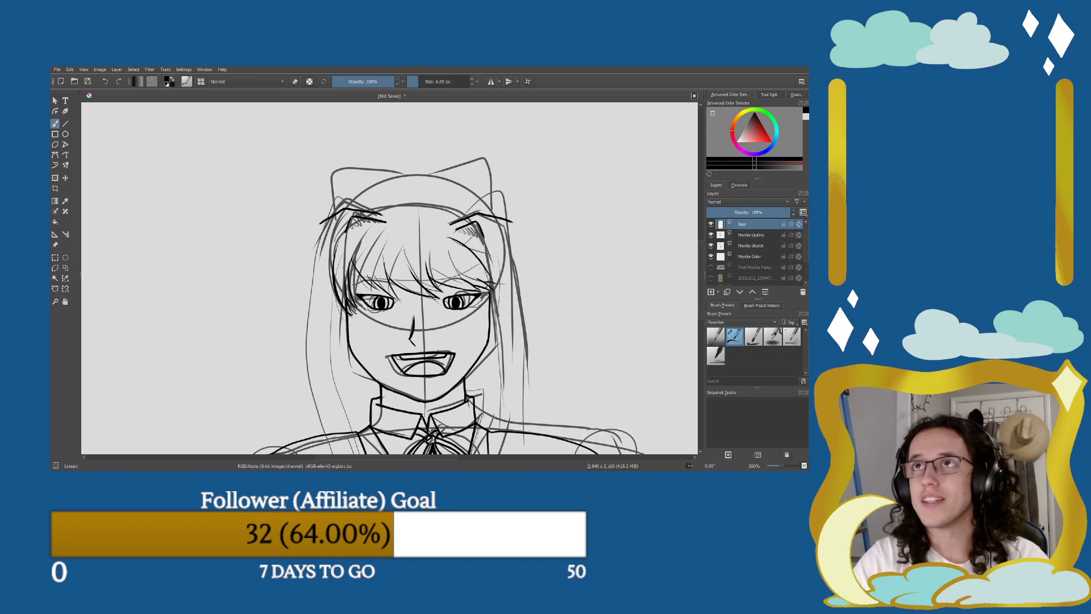
left_click_drag(482, 236, 499, 321)
key("ctrl+z")
left_click_drag(483, 242, 492, 340)
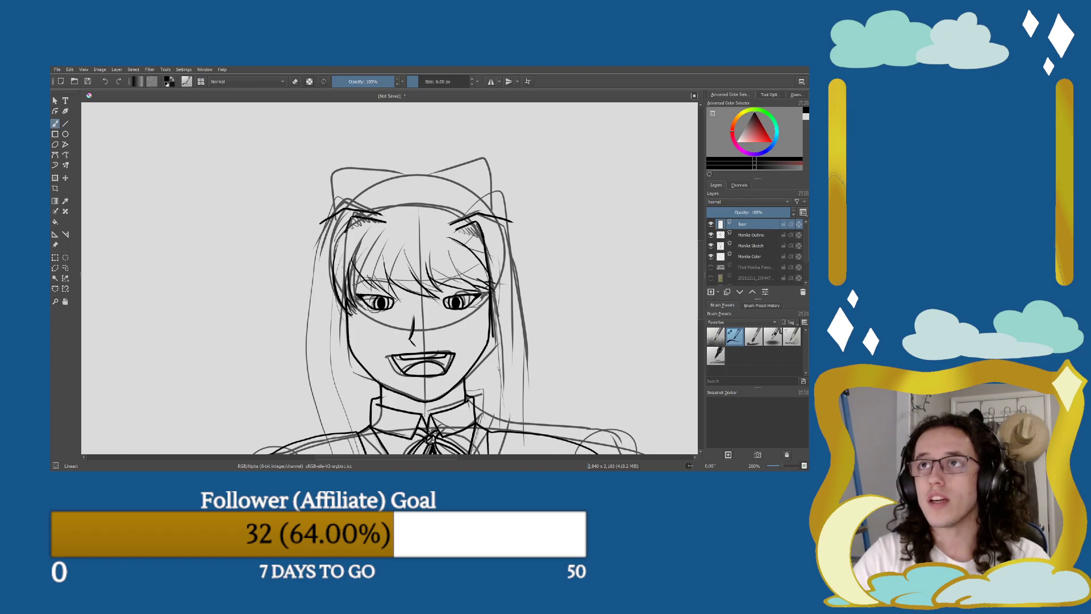
left_click(711, 245)
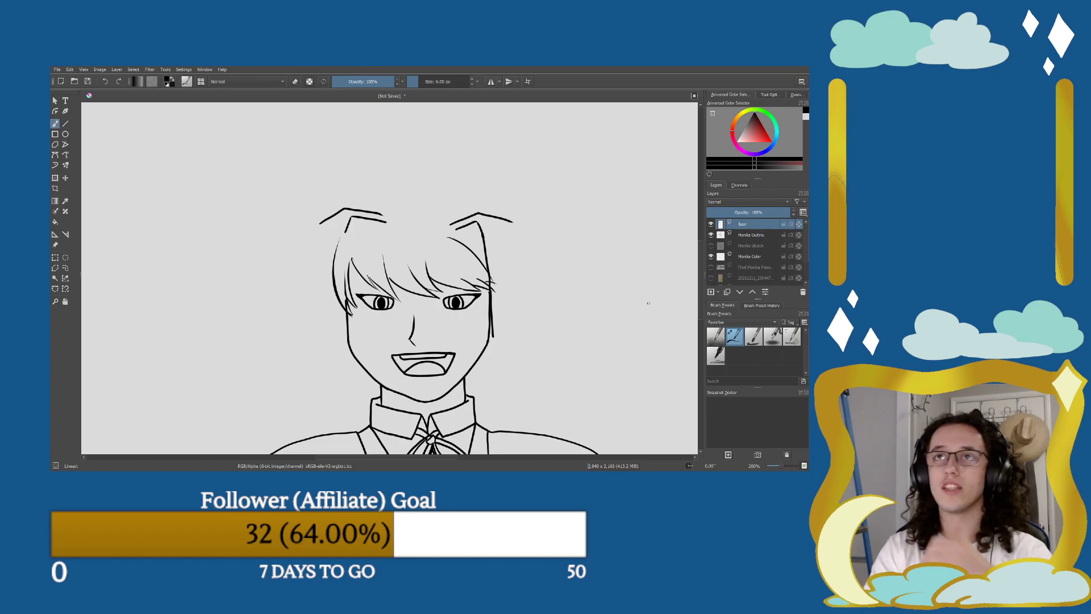
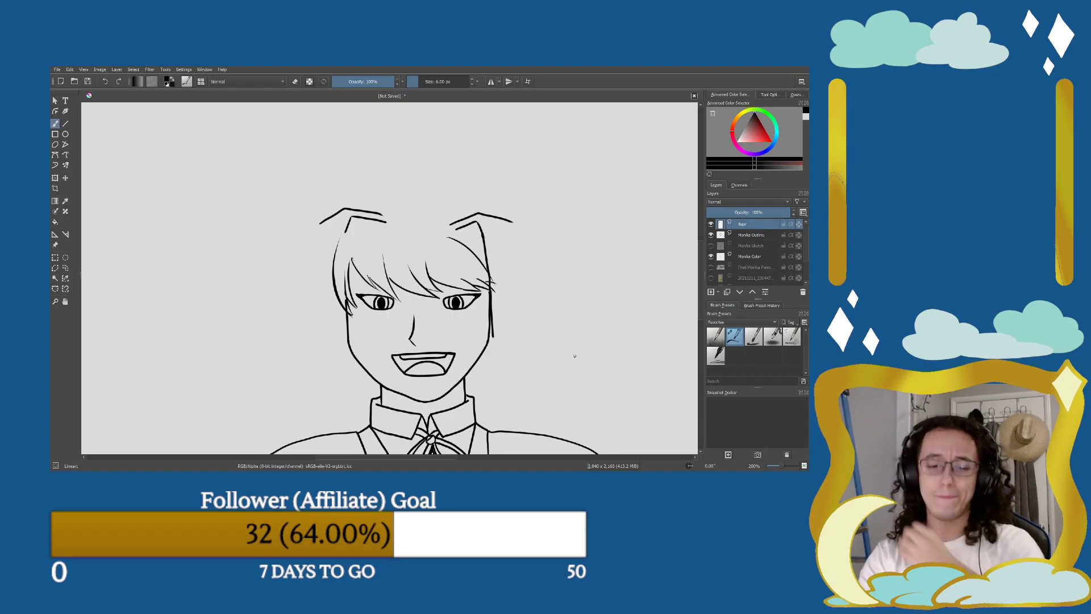
Erase the stray hair ends past the right face edge and touch up the left hair.
key("e")
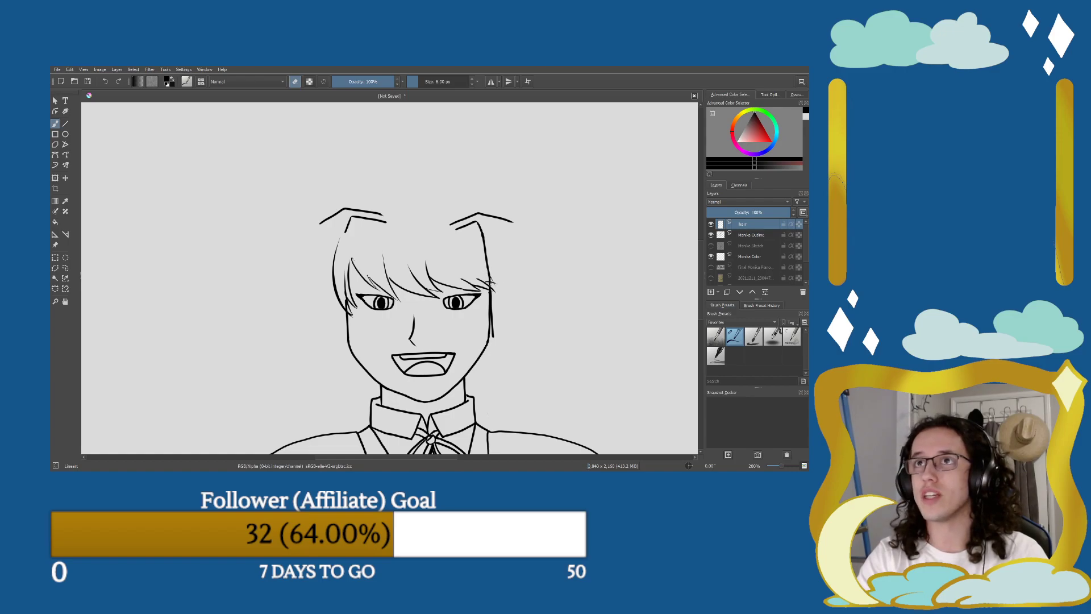
left_click_drag(493, 278, 493, 298)
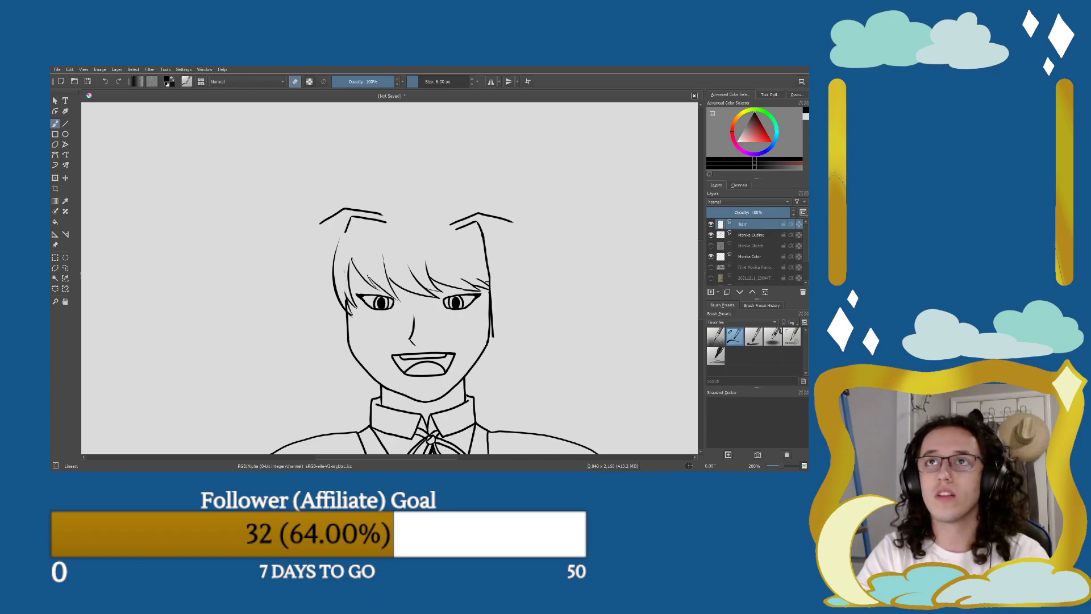
left_click_drag(343, 271, 347, 296)
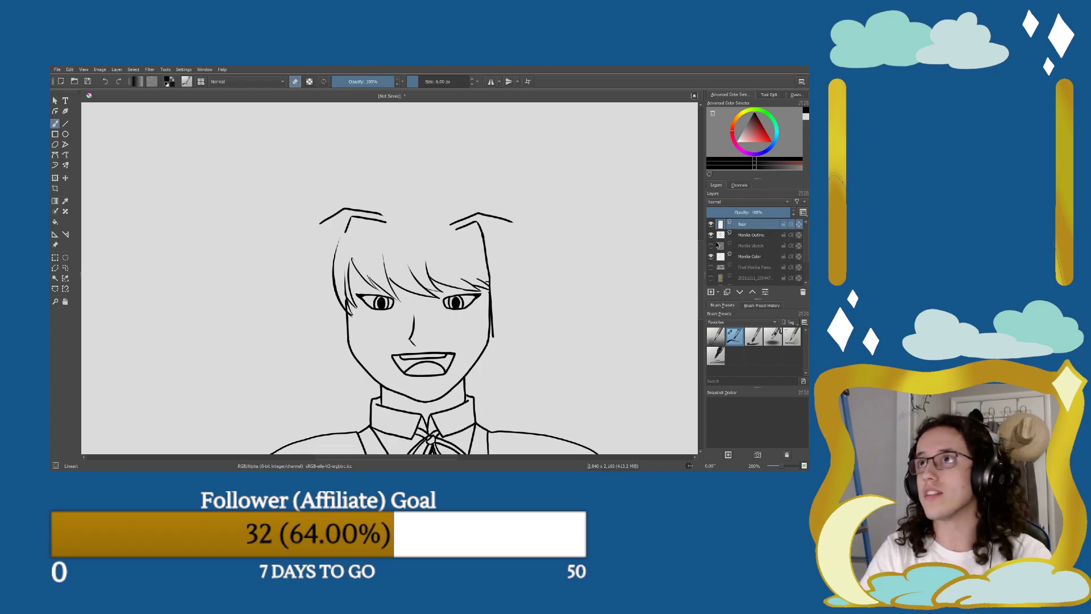
On the Monika Outline layer, erase the face outline overlapping the left hair, then return to the hair layer.
left_click(752, 235)
left_click_drag(346, 299, 347, 309)
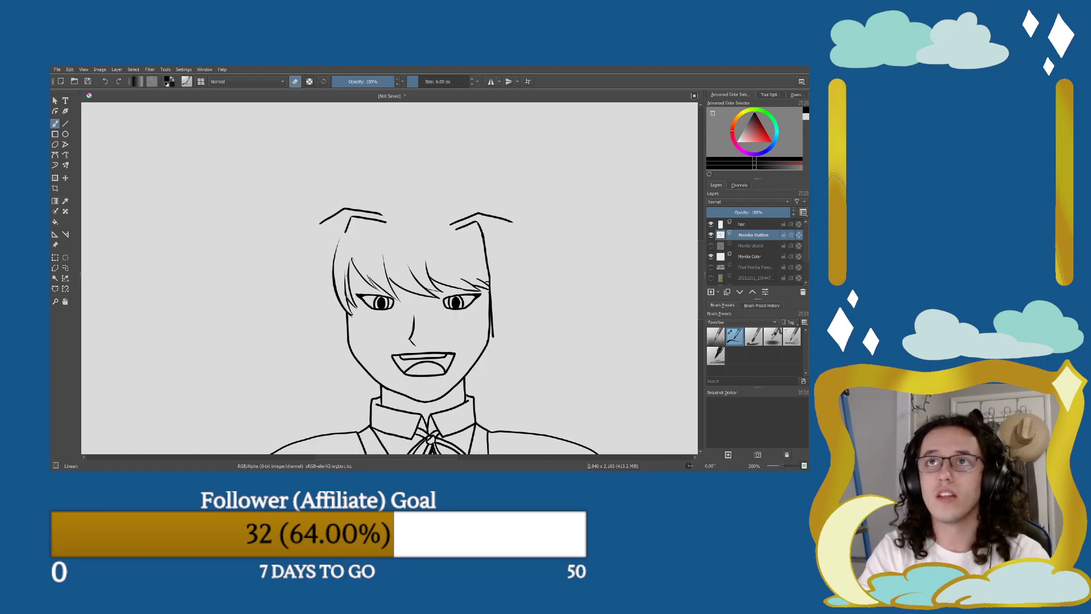
left_click(737, 225)
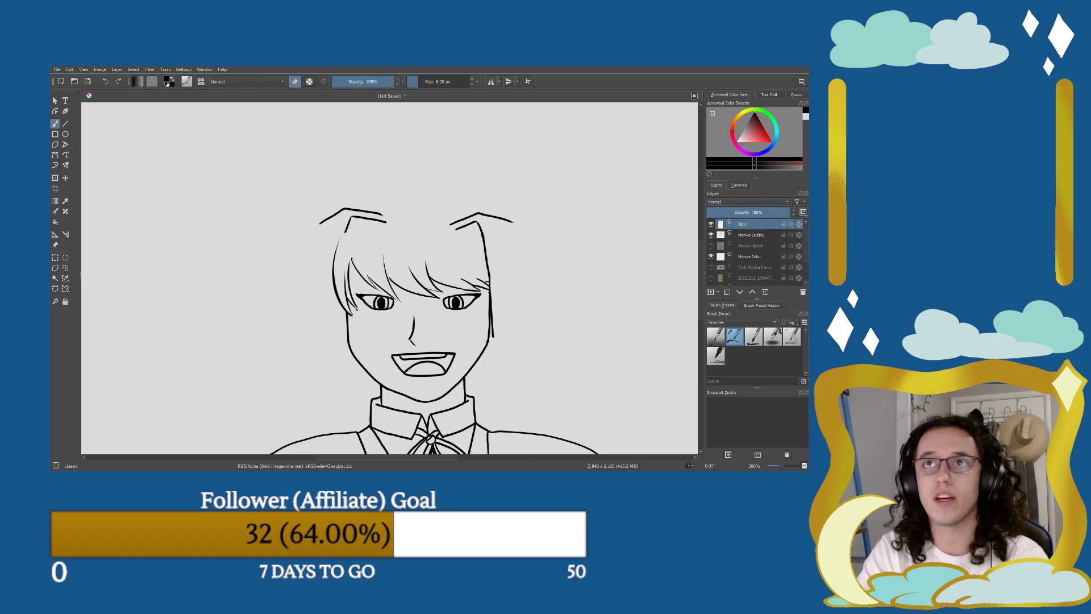
key("e")
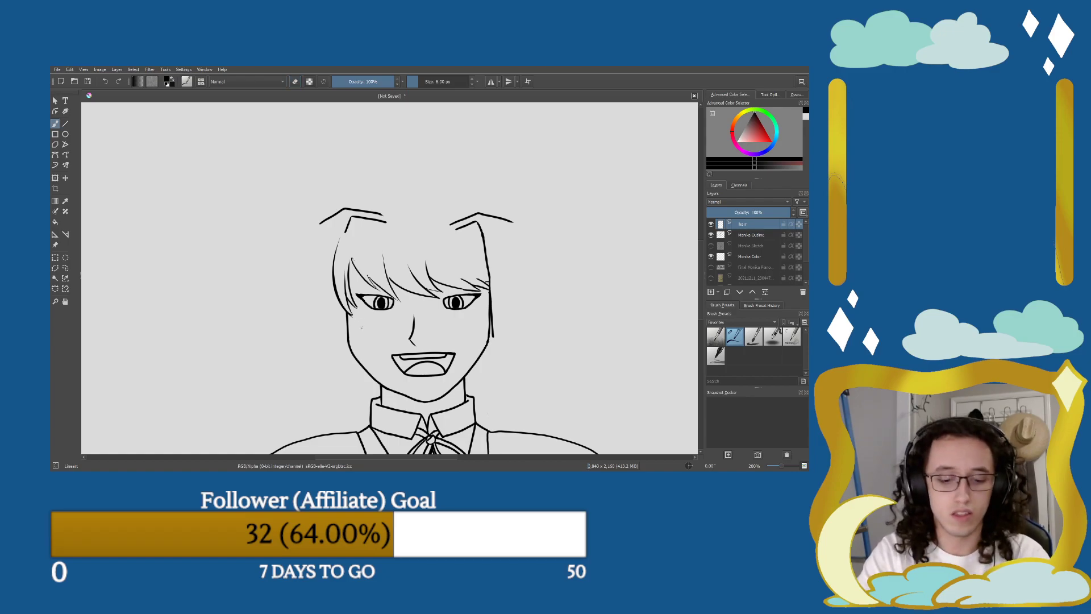
key("plus")
key("plus")
key("plus")
Fill the gap in the left strand tip and ink the strand darker and thicker.
left_click_drag(296, 383, 319, 352)
key("e")
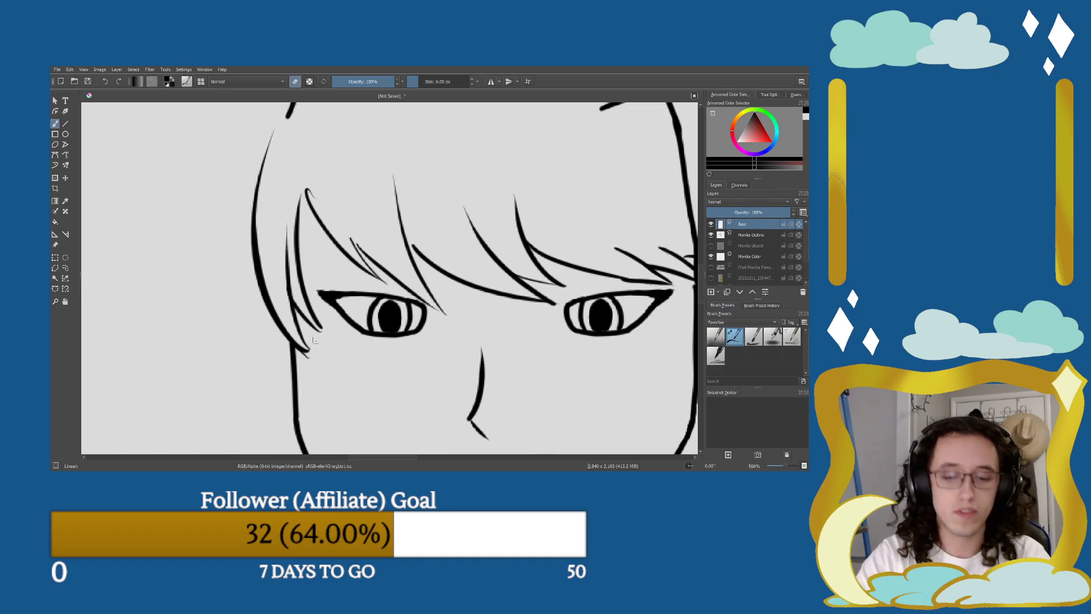
key("e")
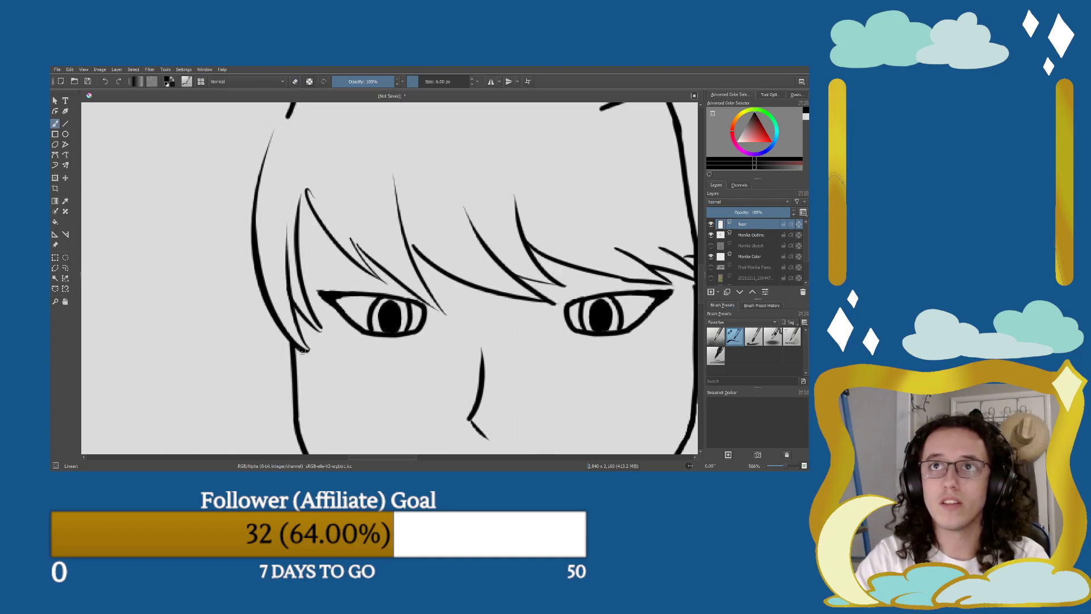
mouse_move(305, 343)
left_mouse_down()
mouse_move(297, 331)
mouse_move(321, 330)
left_mouse_up()
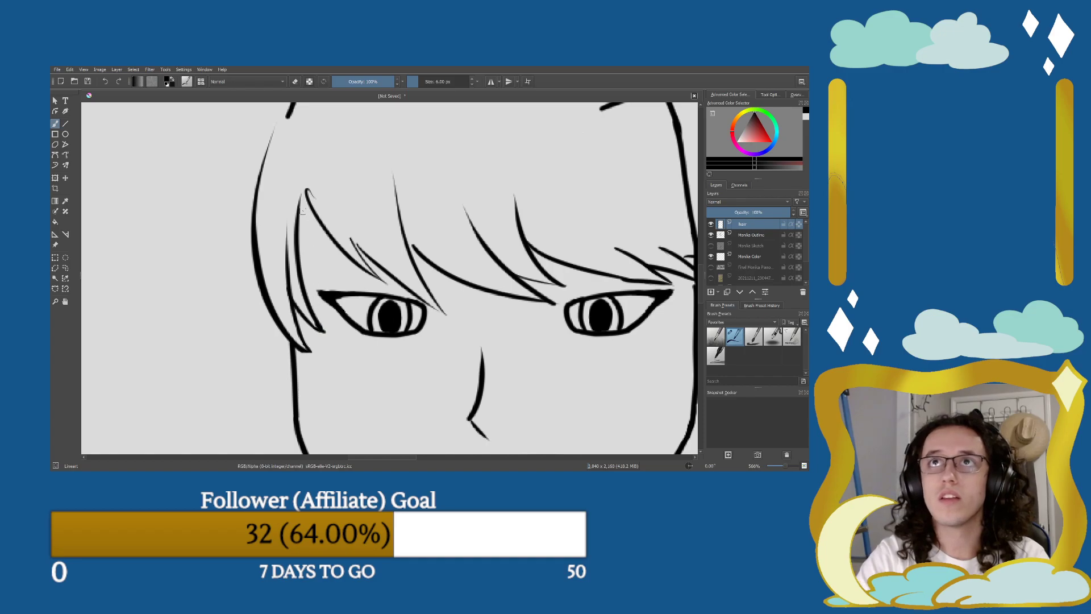
left_click_drag(302, 216, 305, 191)
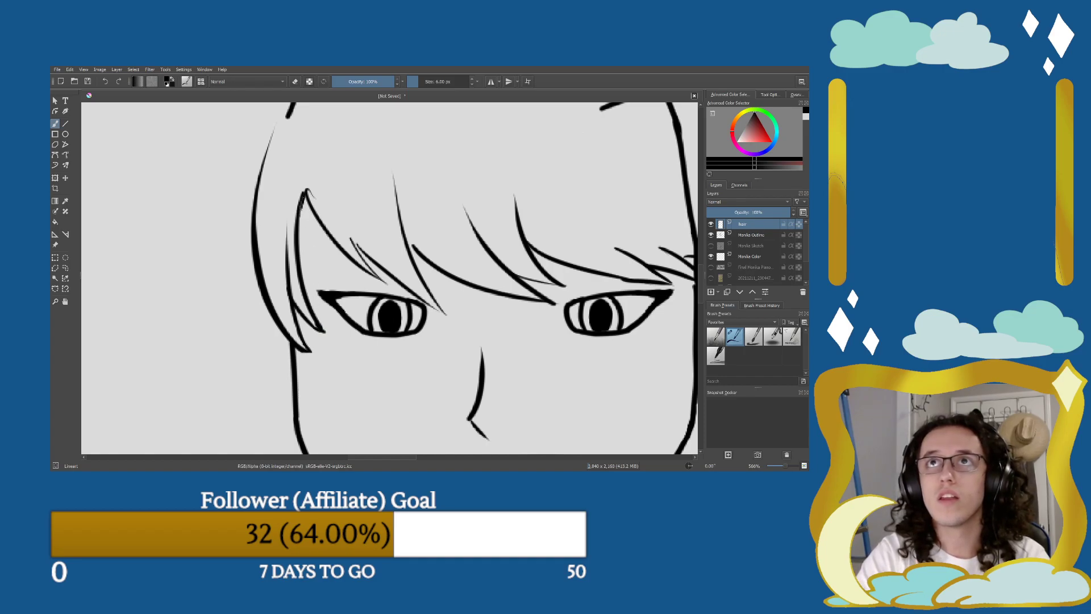
Refine the left strand tip, trying erases and redraws and undoing the rejected ones.
key("e")
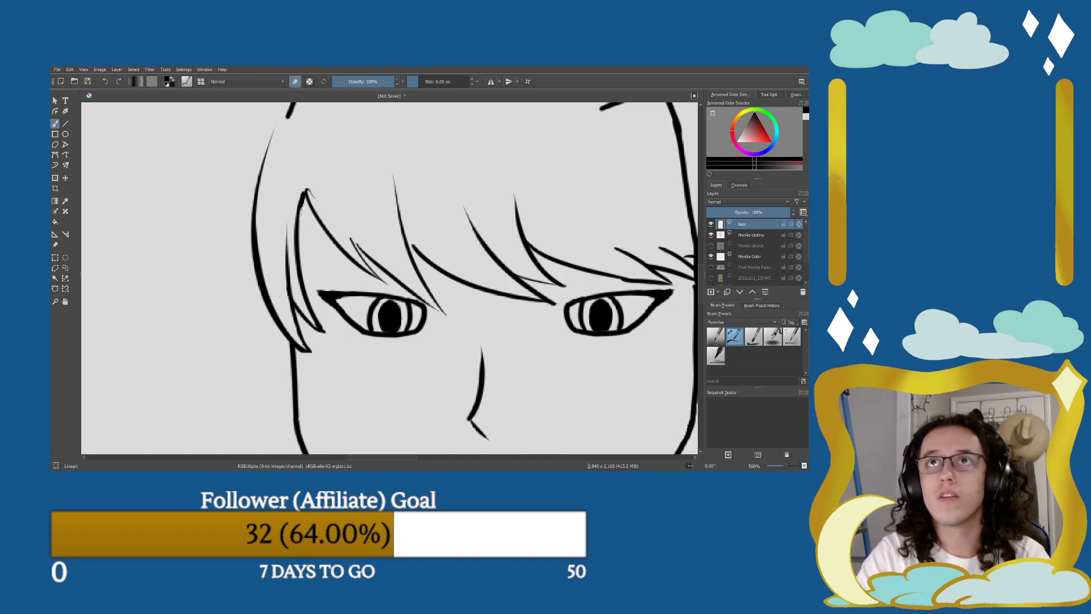
left_click_drag(315, 197, 310, 192)
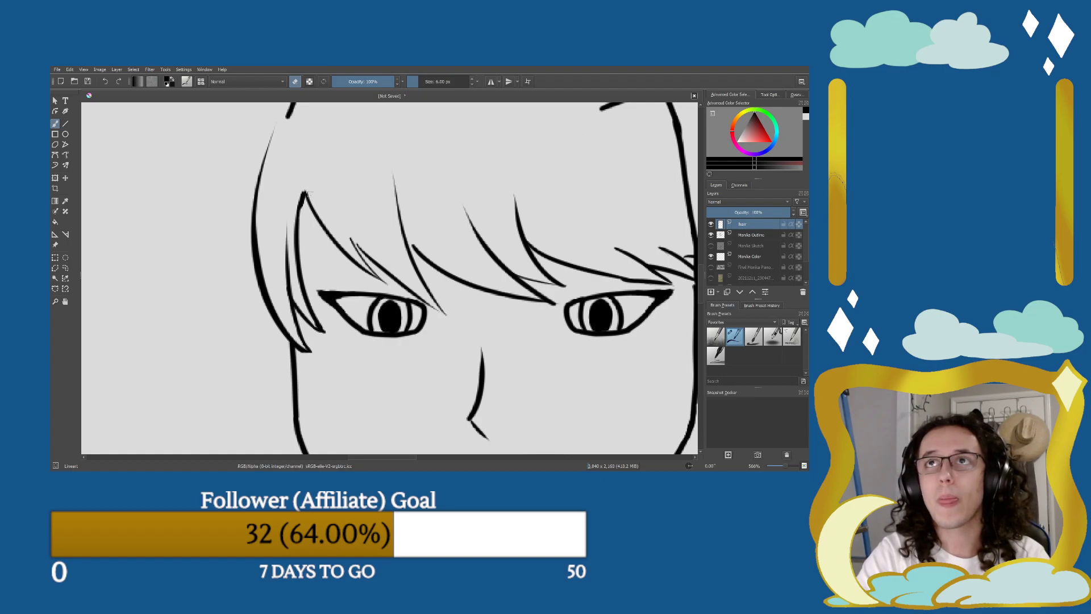
key("ctrl+z")
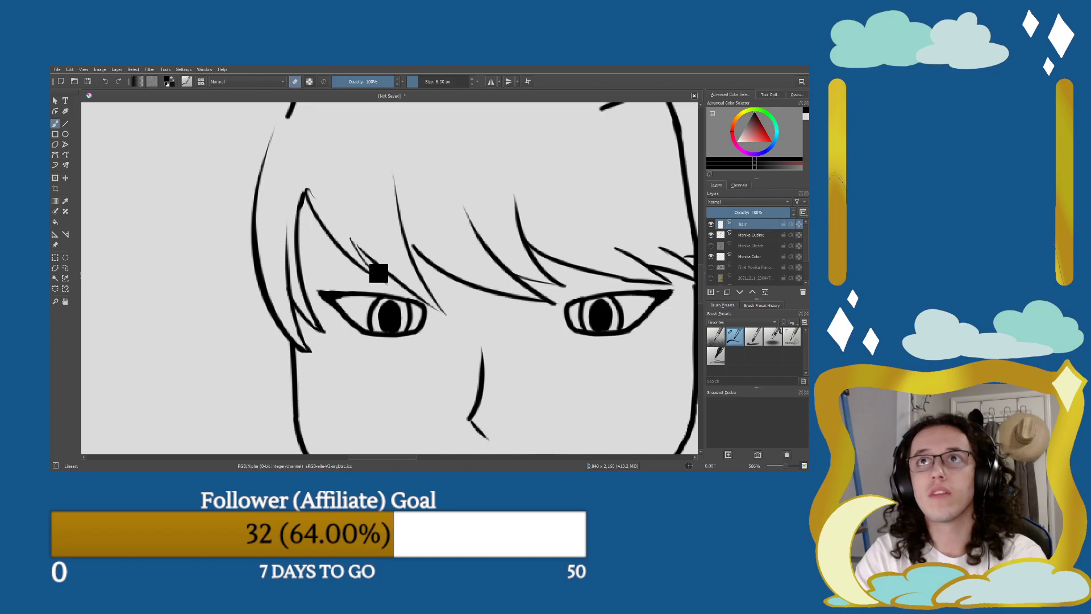
key("e")
left_click_drag(324, 201, 307, 186)
key("ctrl+z")
key("e")
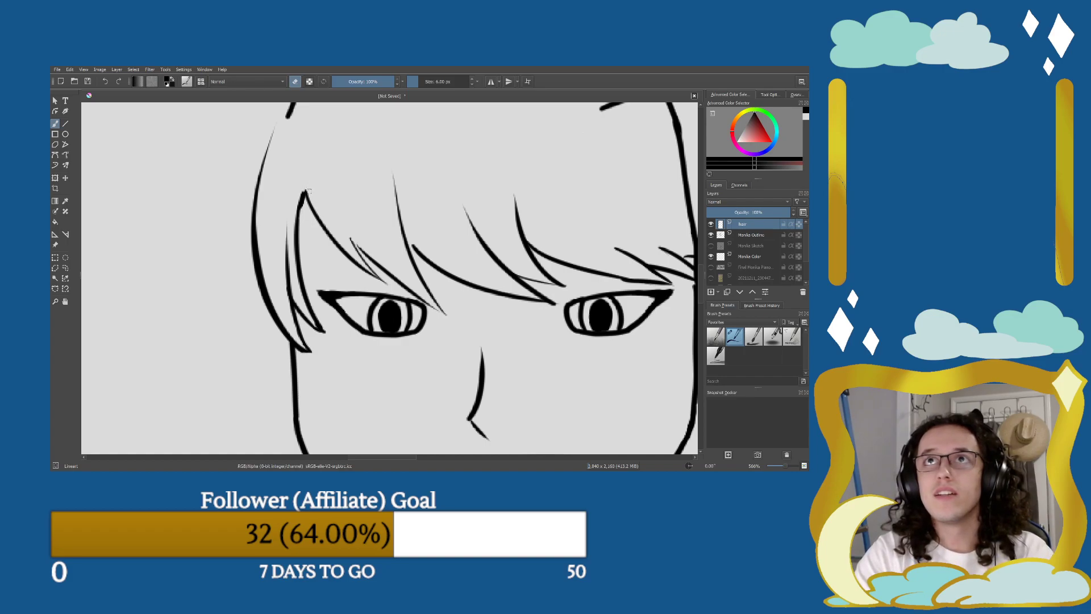
key("e")
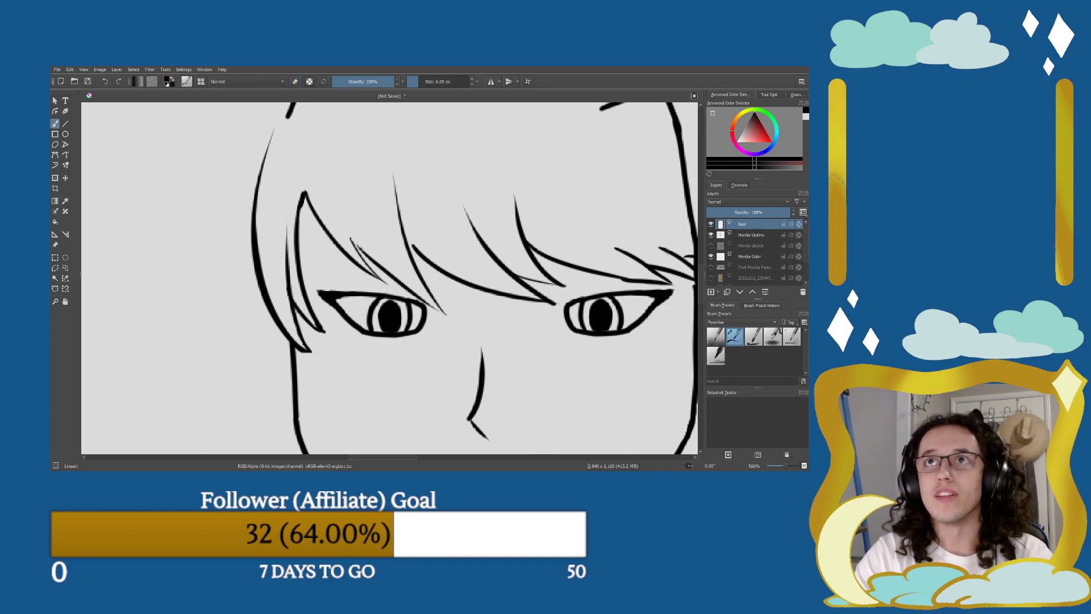
left_click_drag(350, 239, 365, 253)
key("e")
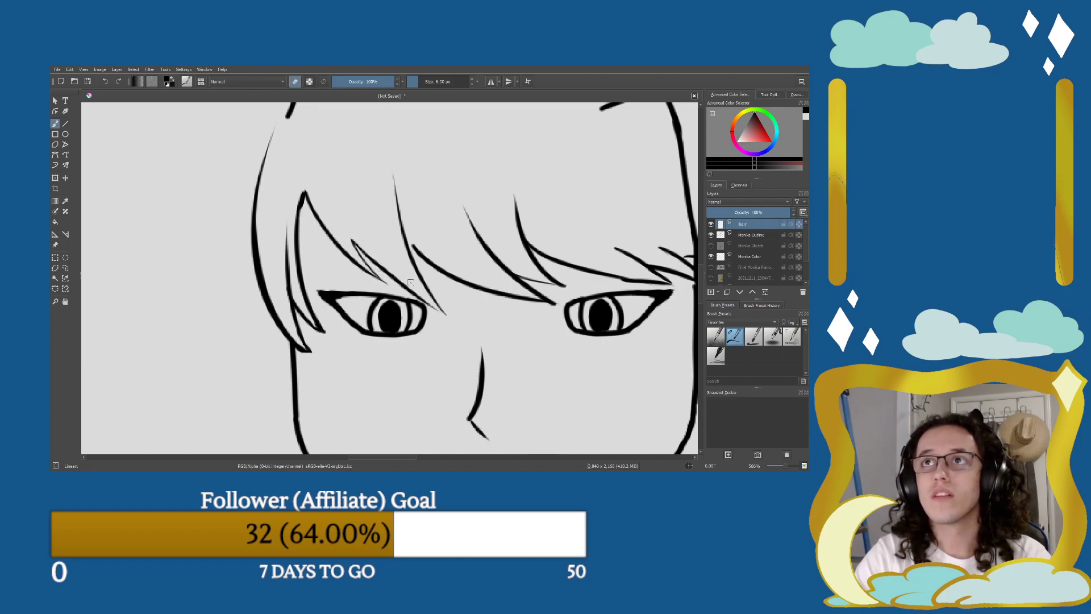
key("e")
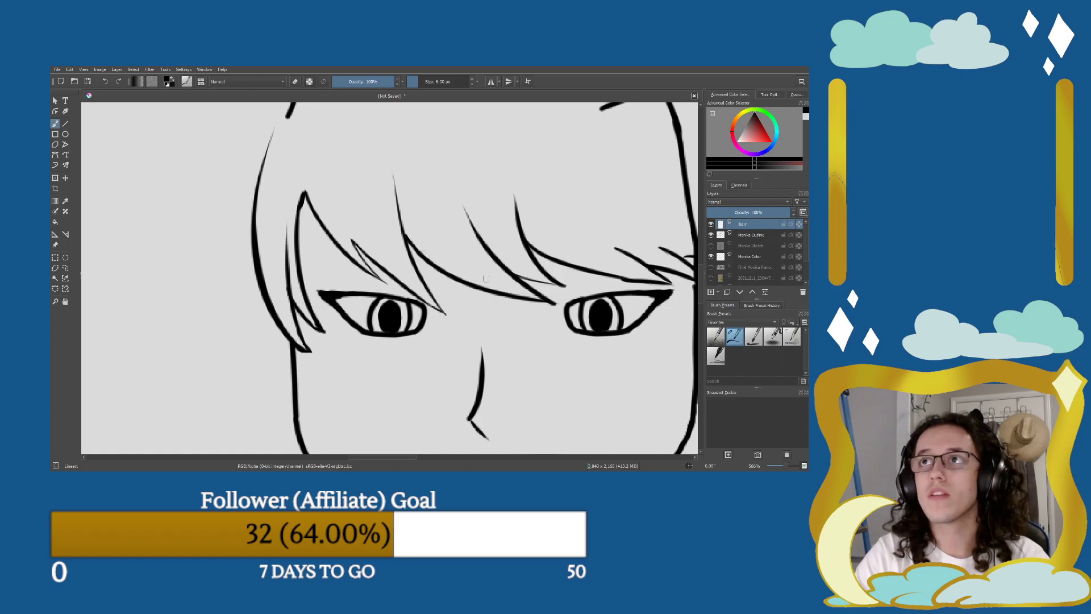
Erase the hair-line stub by the right eye and thicken the hair line there.
left_click_drag(600, 284, 405, 288)
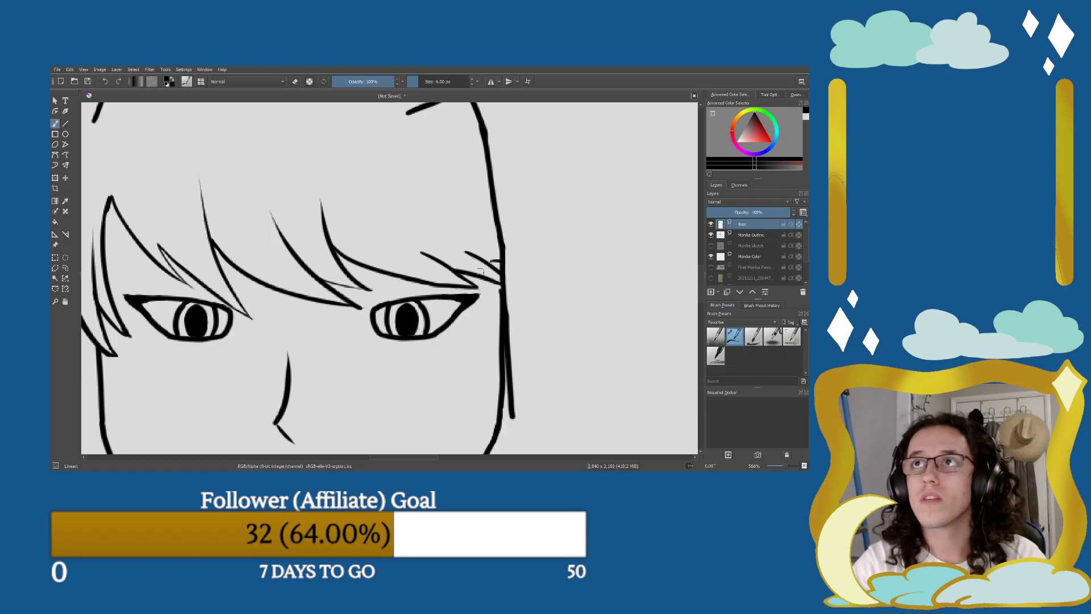
key("e")
left_click(495, 262)
left_click_drag(494, 261, 508, 264)
key("e")
key("e")
key("e")
mouse_move(478, 256)
left_mouse_down()
mouse_move(493, 263)
mouse_move(454, 267)
left_mouse_up()
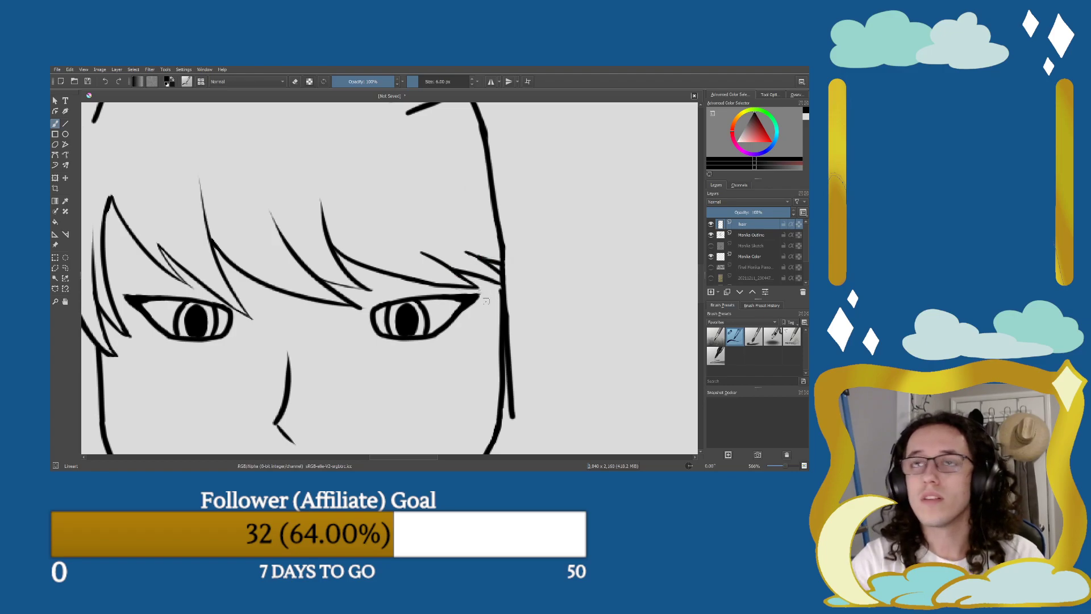
key("minus")
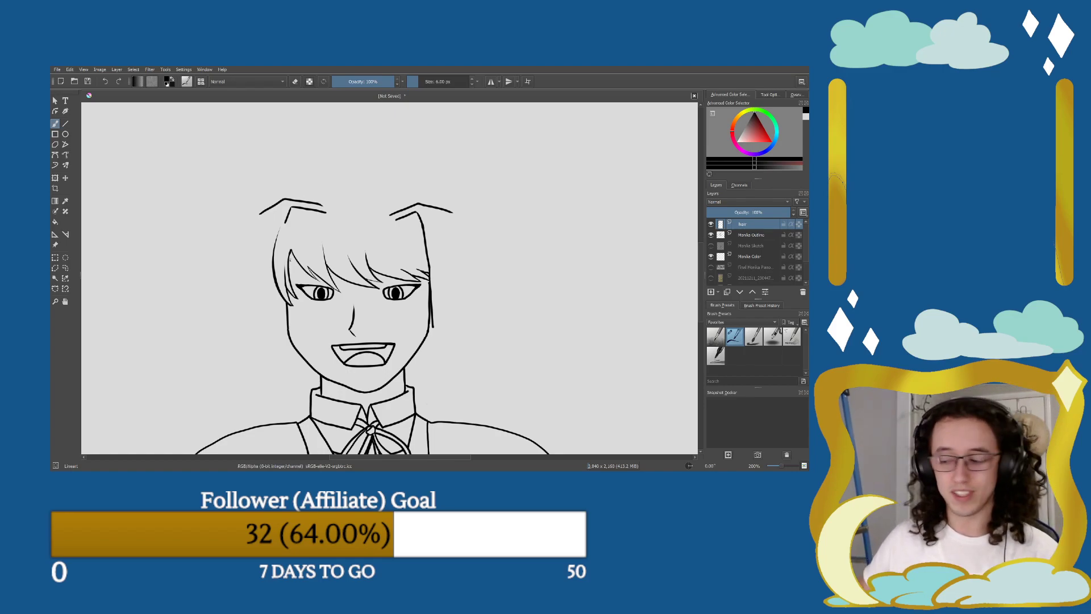
scroll(320, 327, "down", 2)
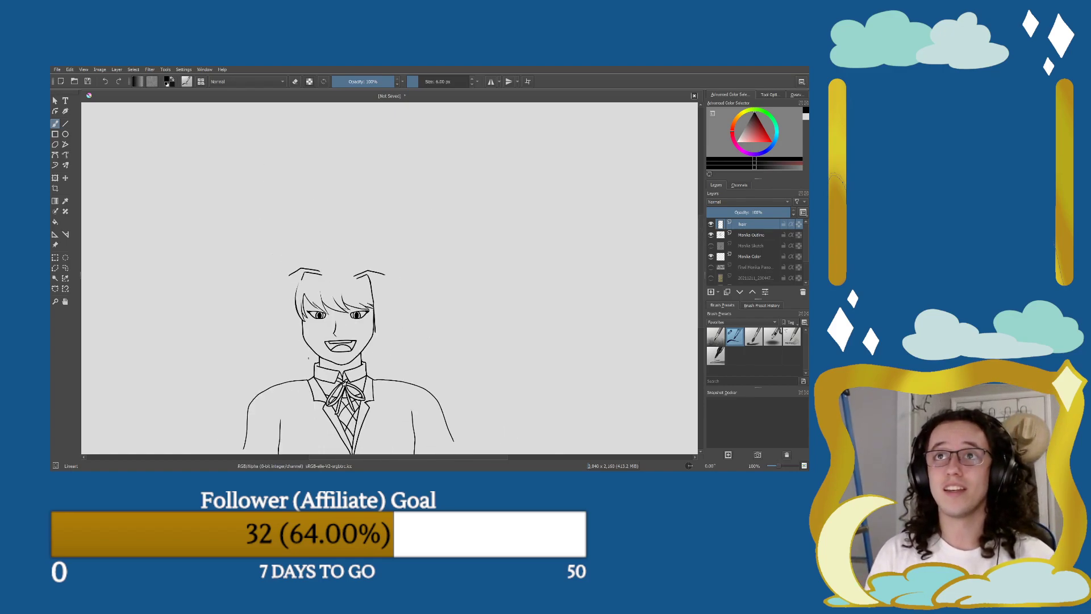
scroll(302, 333, "up", 2)
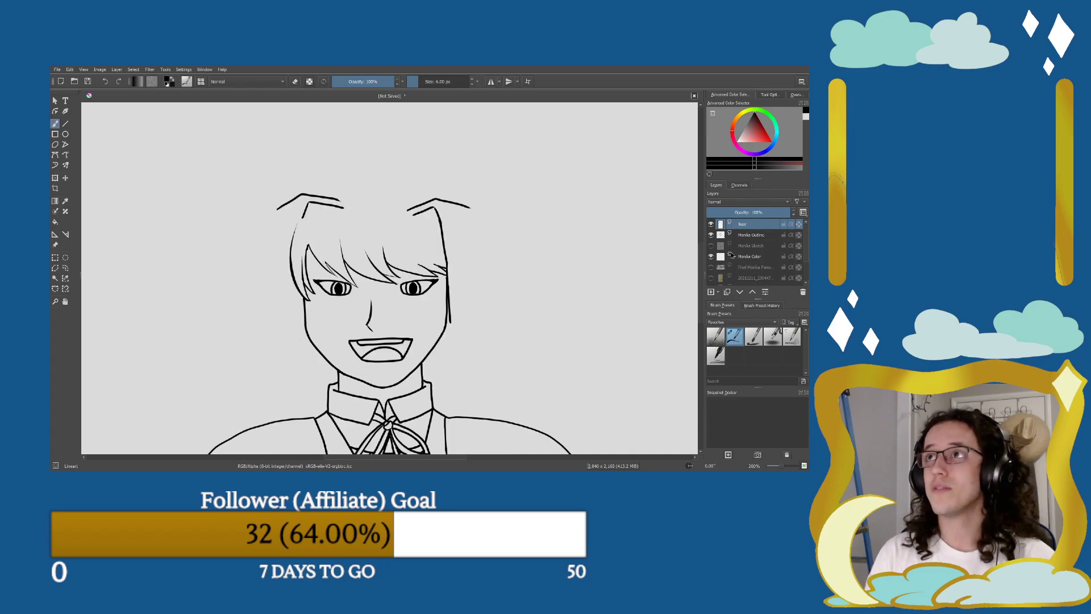
left_click(710, 246)
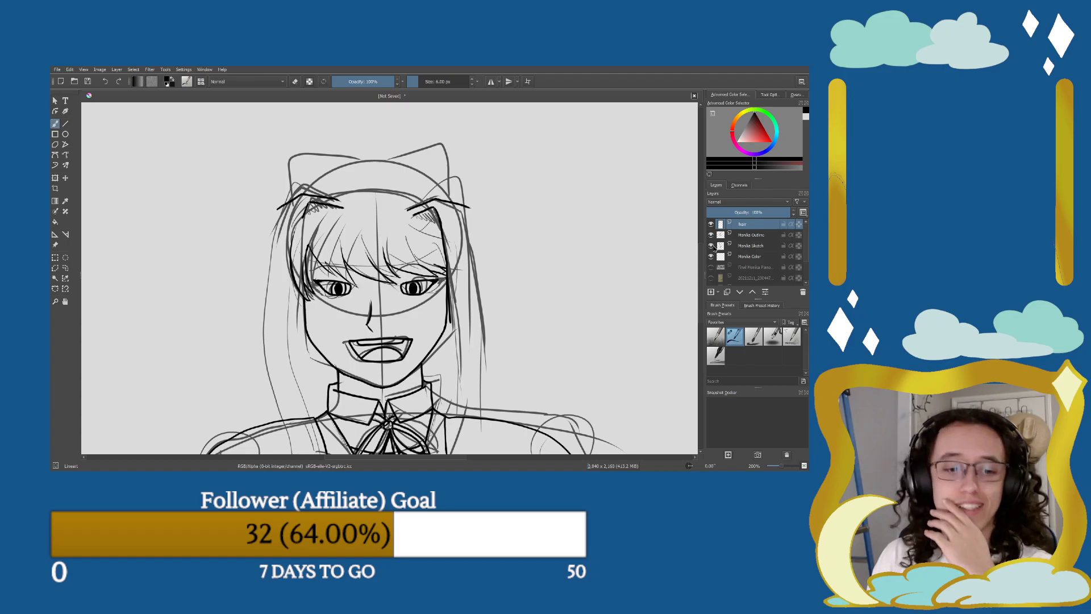
left_click(710, 245)
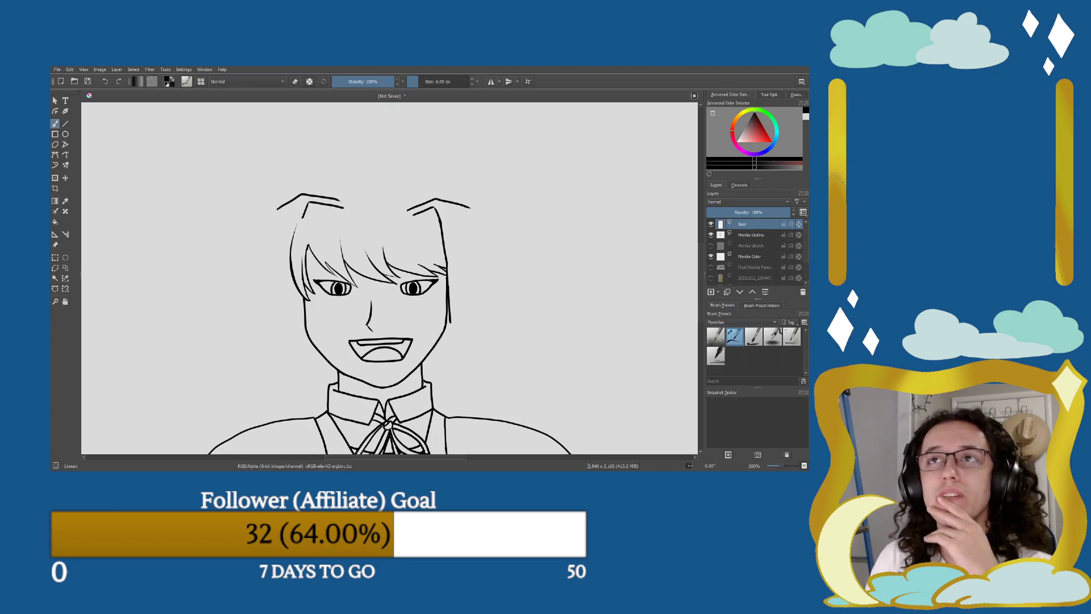
scroll(241, 230, "up", 1)
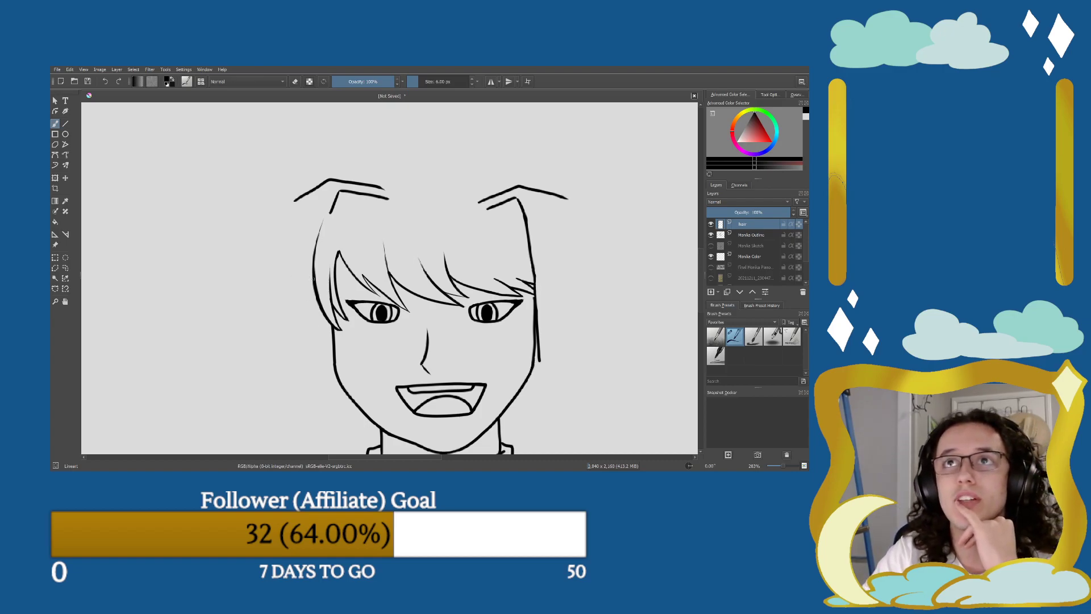
Redraw the vertical left hair line taller and erase stray marks near its top.
left_click_drag(310, 274, 307, 199)
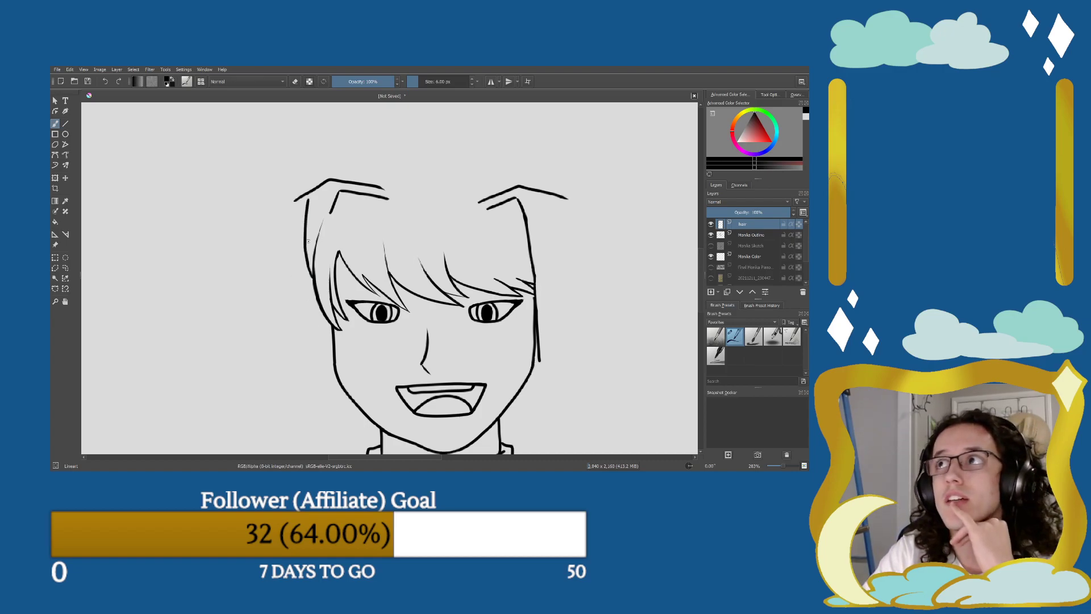
key("ctrl+z")
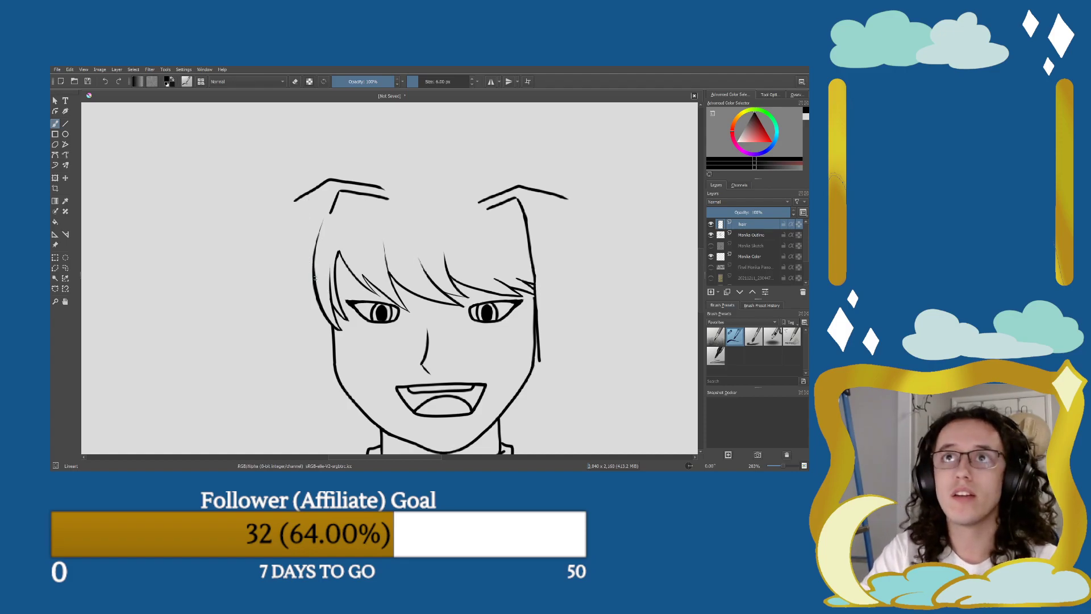
left_click_drag(313, 278, 312, 185)
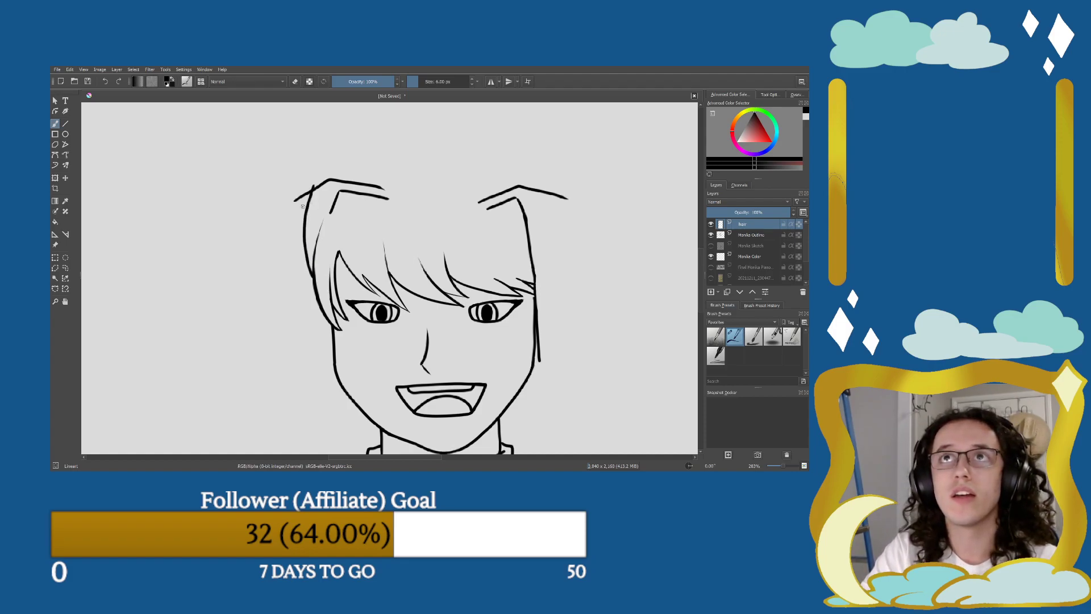
key("e")
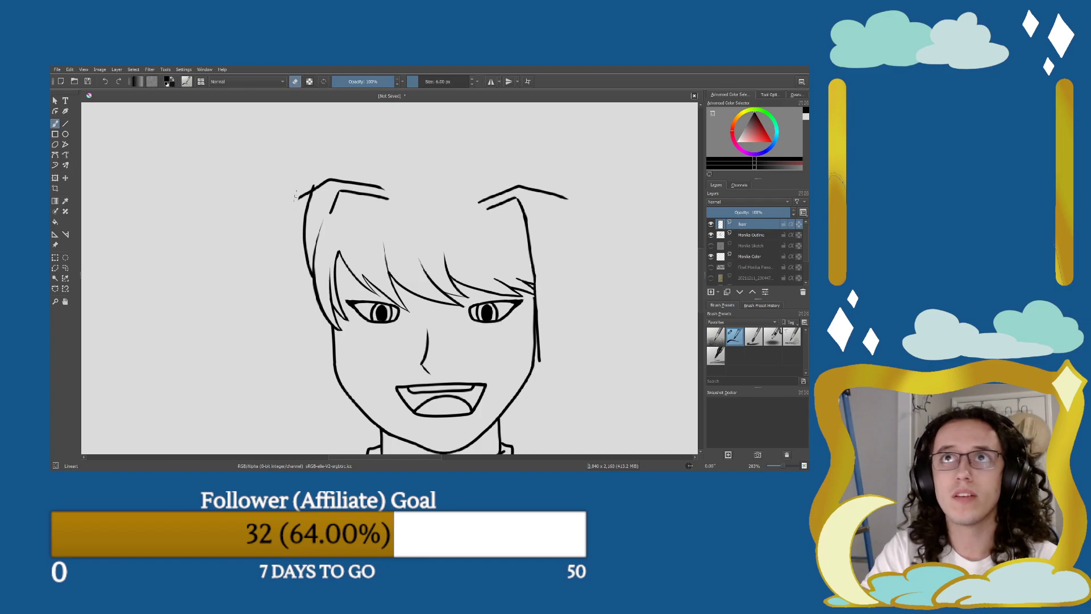
left_click_drag(310, 188, 315, 182)
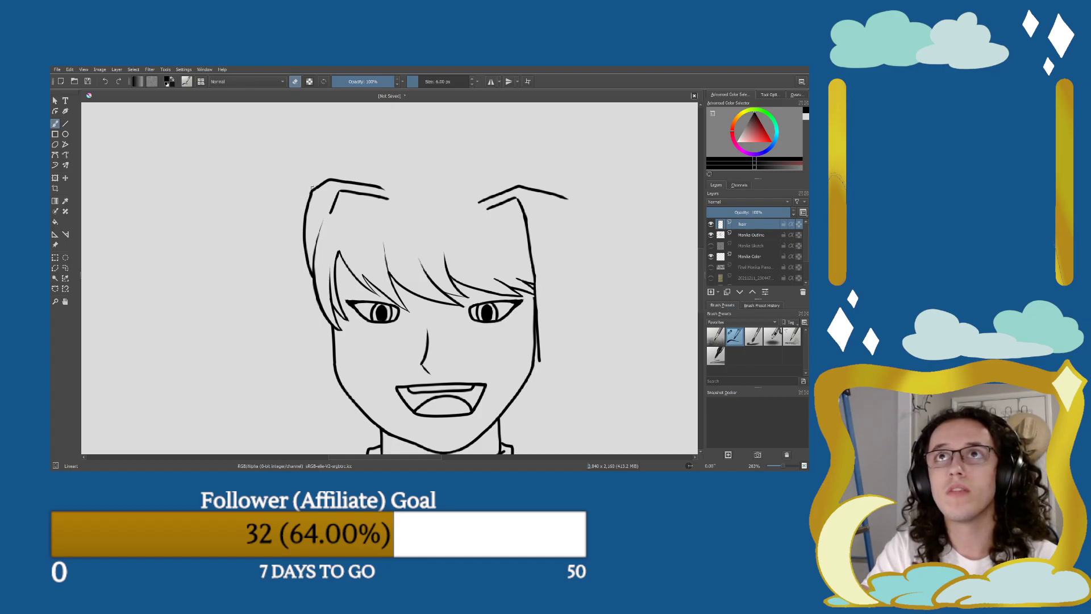
key("e")
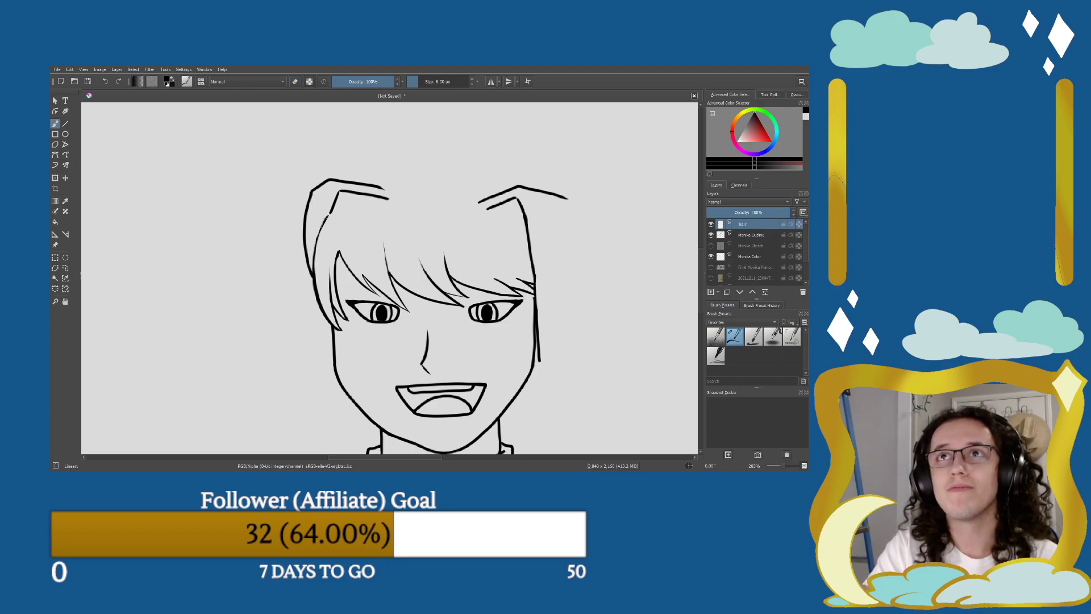
key("e")
mouse_move(327, 211)
left_mouse_down()
mouse_move(316, 246)
mouse_move(334, 207)
mouse_move(327, 218)
left_mouse_up()
key("e")
key("e")
key("e")
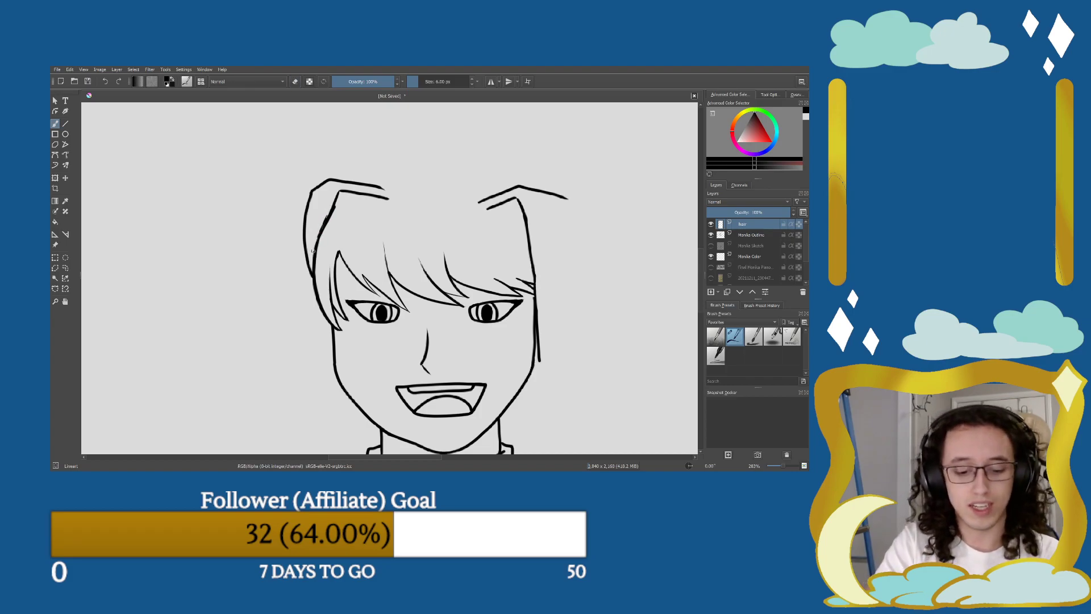
Thin the upper and lower edges of the left hair strand so it tapers neatly.
scroll(312, 250, "up", 8)
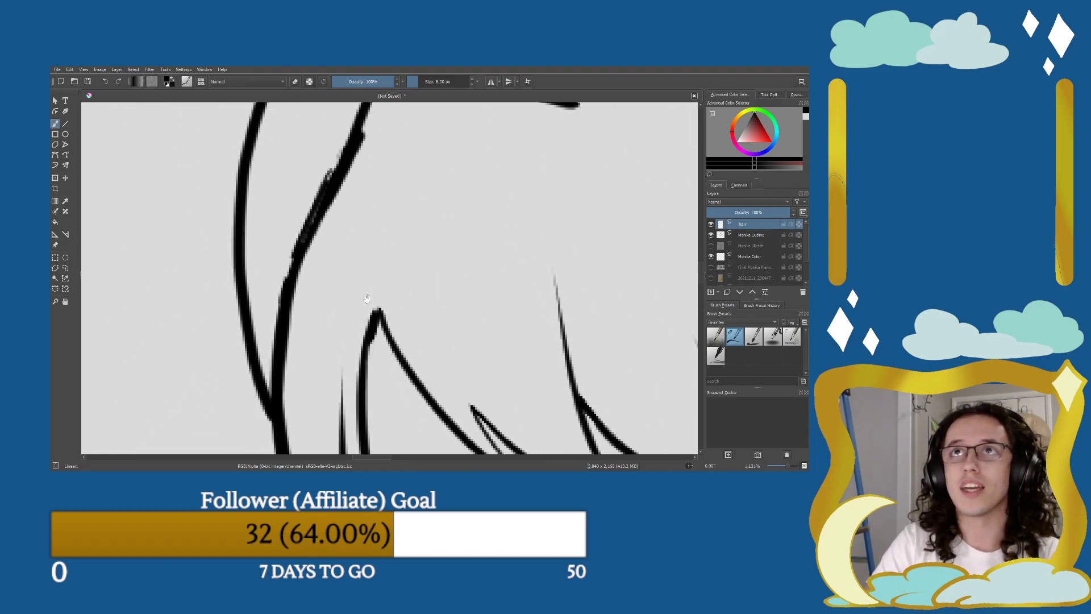
left_click_drag(374, 315, 406, 404)
mouse_move(316, 379)
left_mouse_down()
mouse_move(324, 349)
mouse_move(317, 396)
mouse_move(378, 242)
left_mouse_up()
key("e")
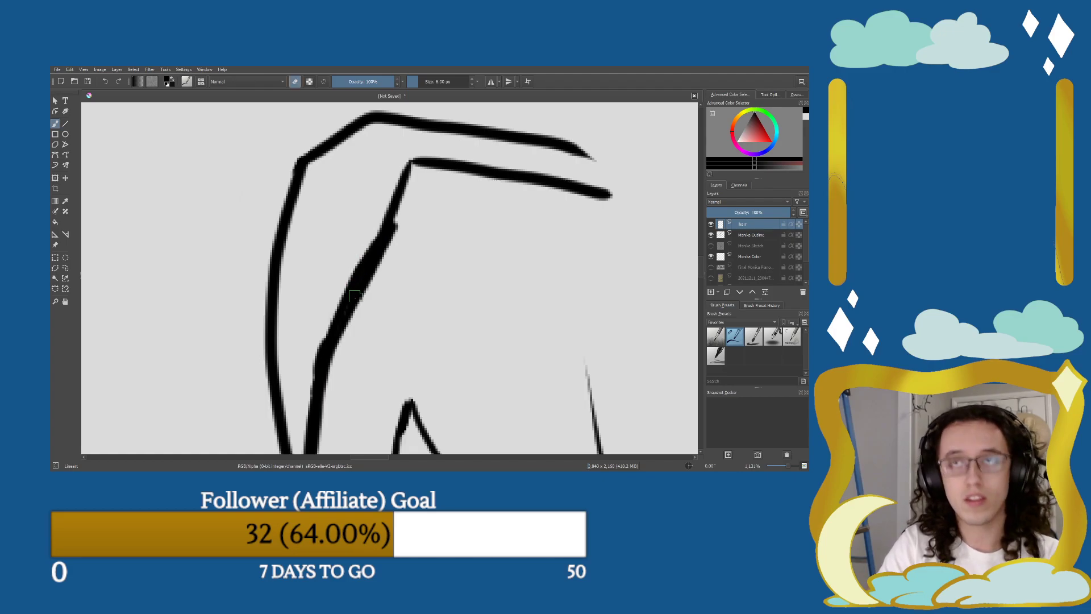
mouse_move(321, 372)
left_mouse_down()
mouse_move(317, 343)
mouse_move(312, 394)
mouse_move(321, 362)
left_mouse_up()
key("e")
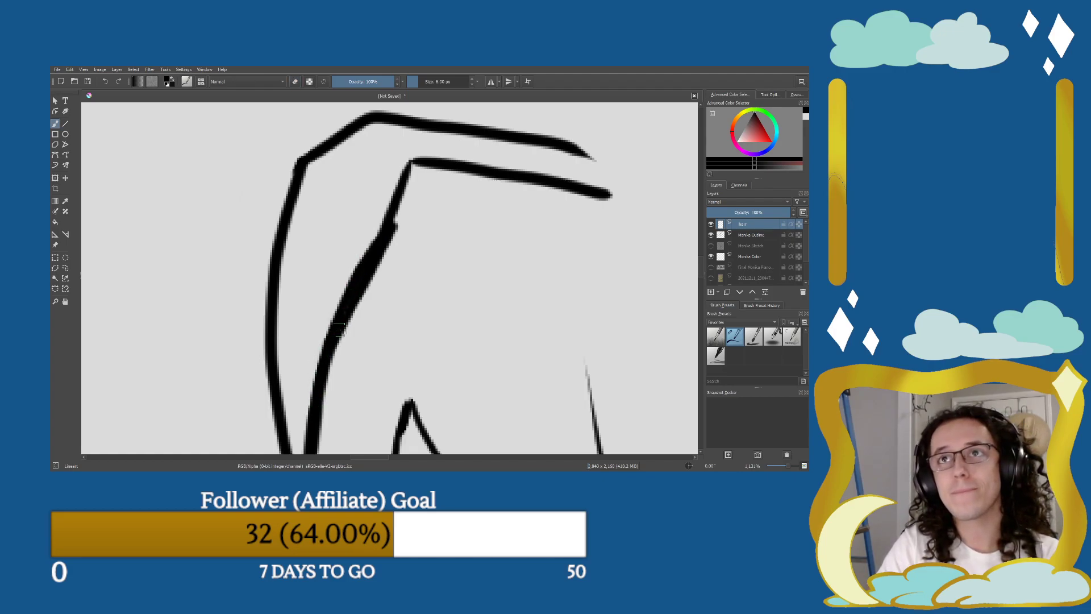
key("e")
left_click_drag(399, 227, 378, 271)
mouse_move(332, 316)
left_mouse_down()
mouse_move(368, 248)
mouse_move(335, 318)
left_mouse_up()
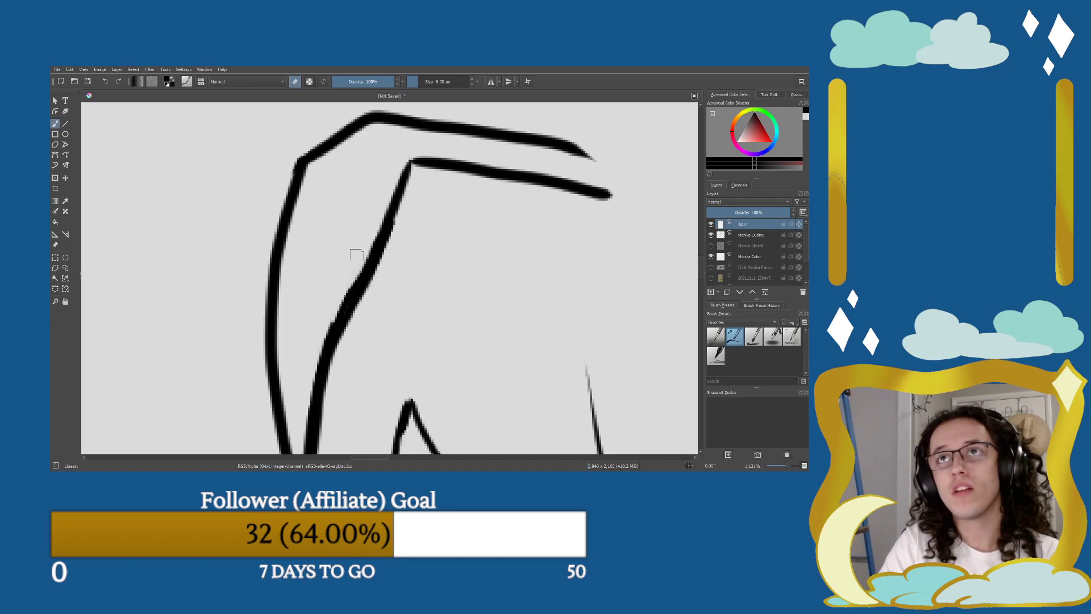
key("minus")
key("minus")
key("minus")
key("minus")
key("plus")
key("plus")
key("e")
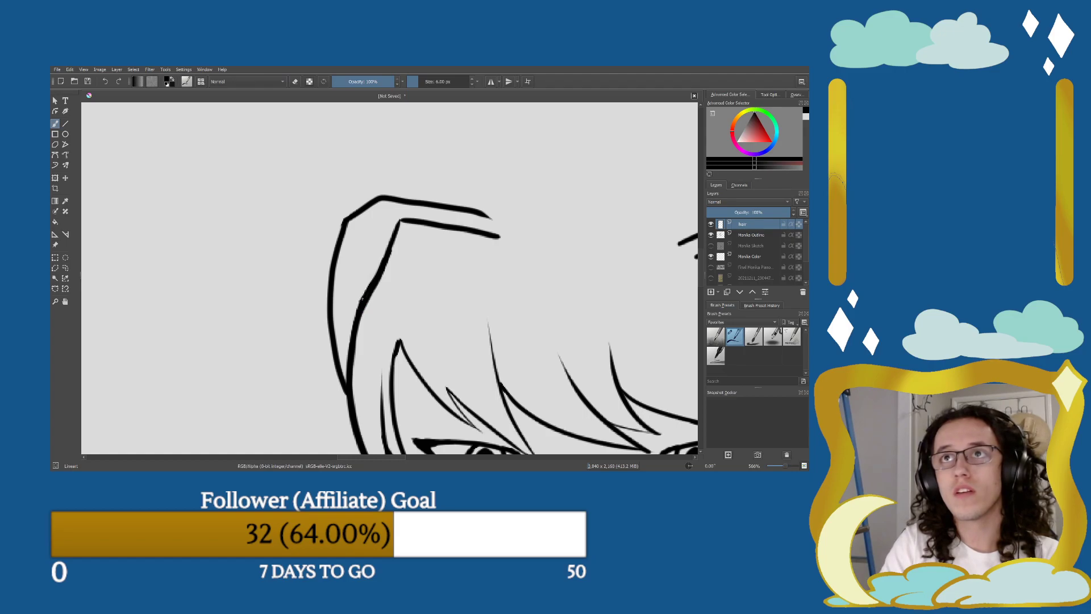
key("e")
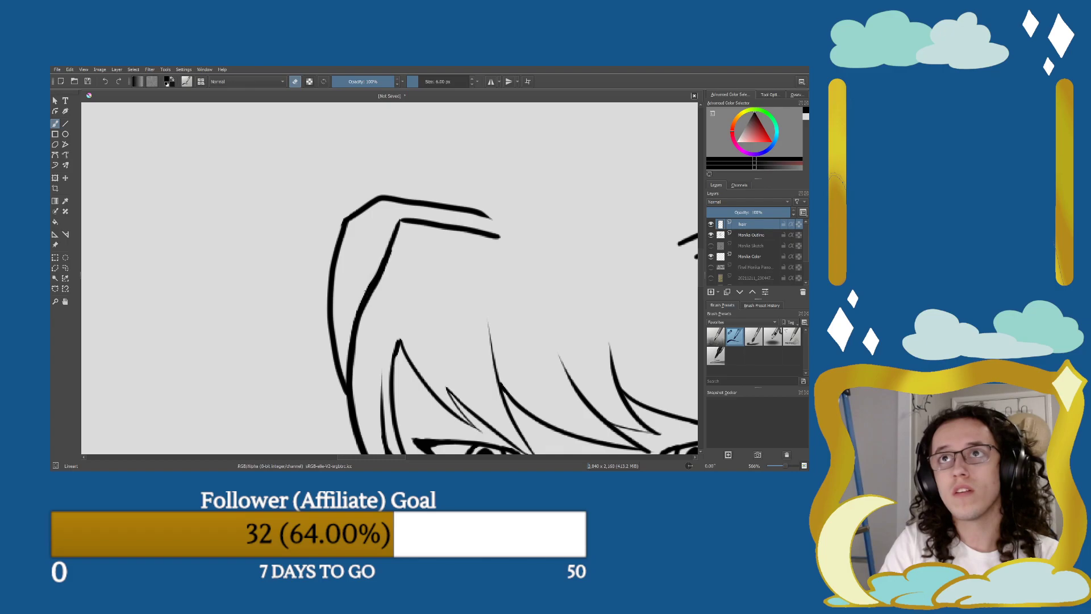
Erase the top-left corner where the left and top hair lines meet, then sketch a new curve there.
key("minus")
key("minus")
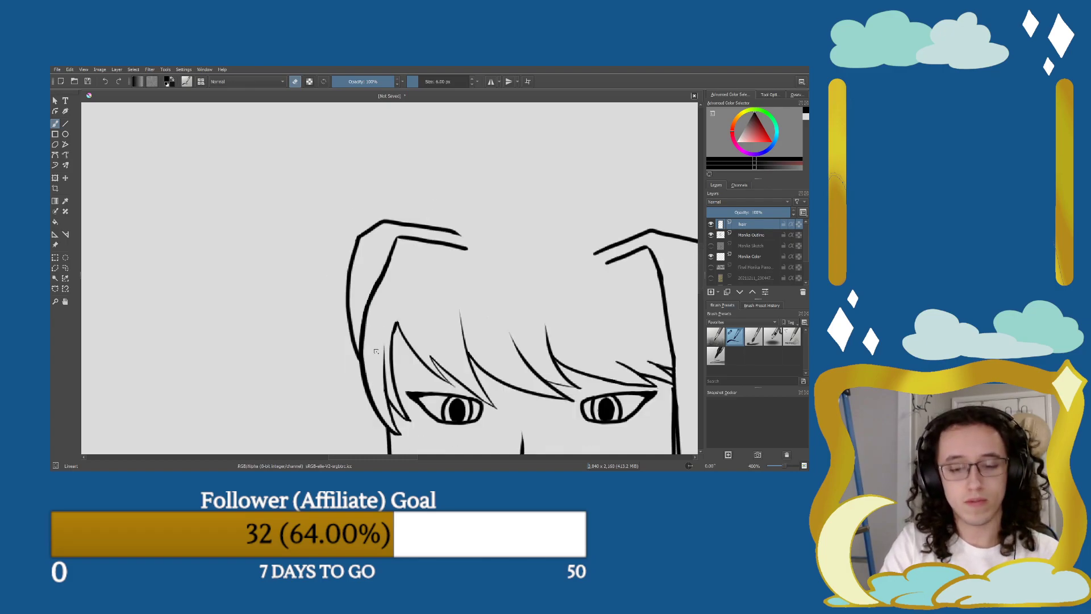
left_click_drag(426, 287, 349, 291)
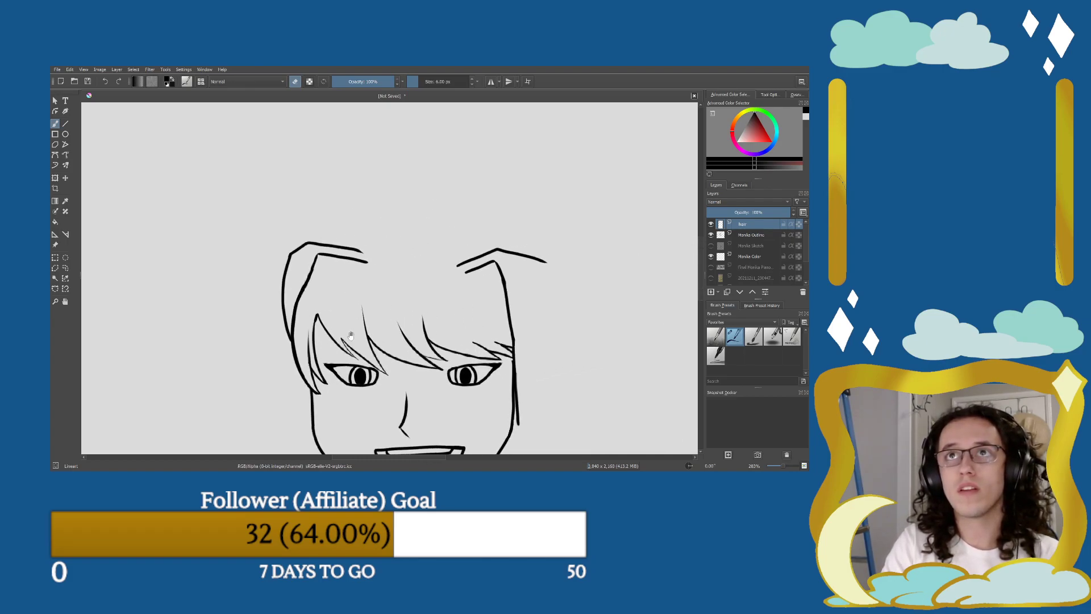
key("e")
key("e")
mouse_move(294, 257)
left_mouse_down()
mouse_move(310, 242)
mouse_move(365, 252)
left_mouse_up()
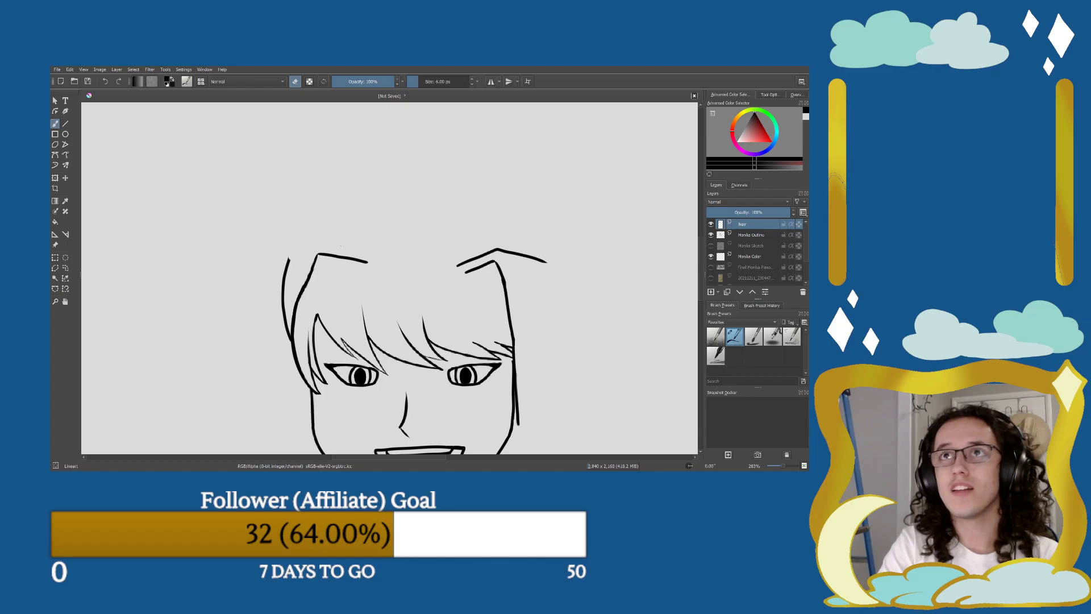
key("e")
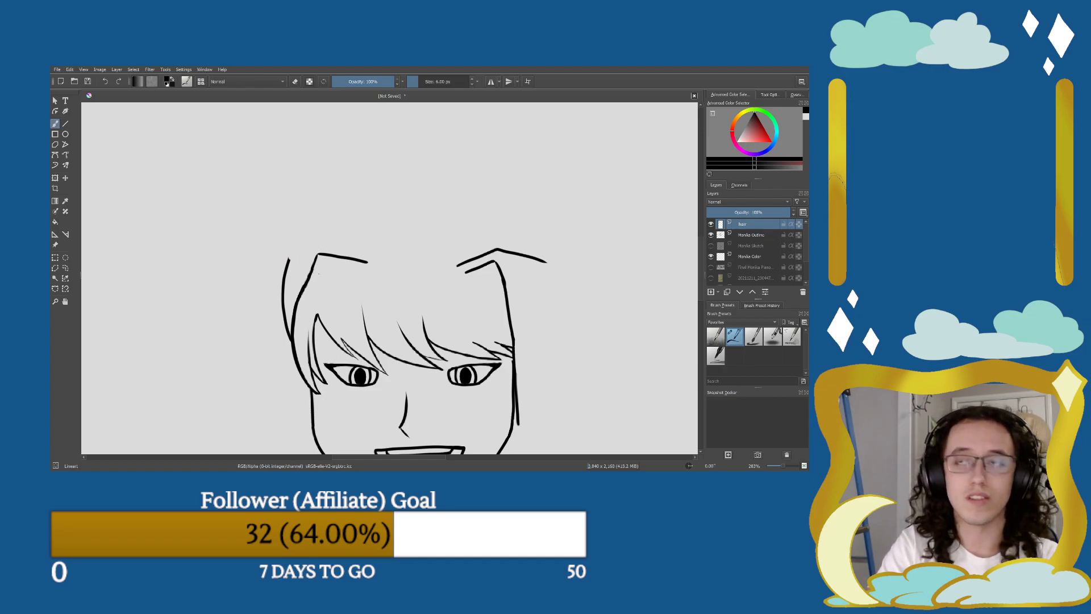
mouse_move(288, 258)
left_mouse_down()
mouse_move(316, 246)
mouse_move(370, 262)
left_mouse_up()
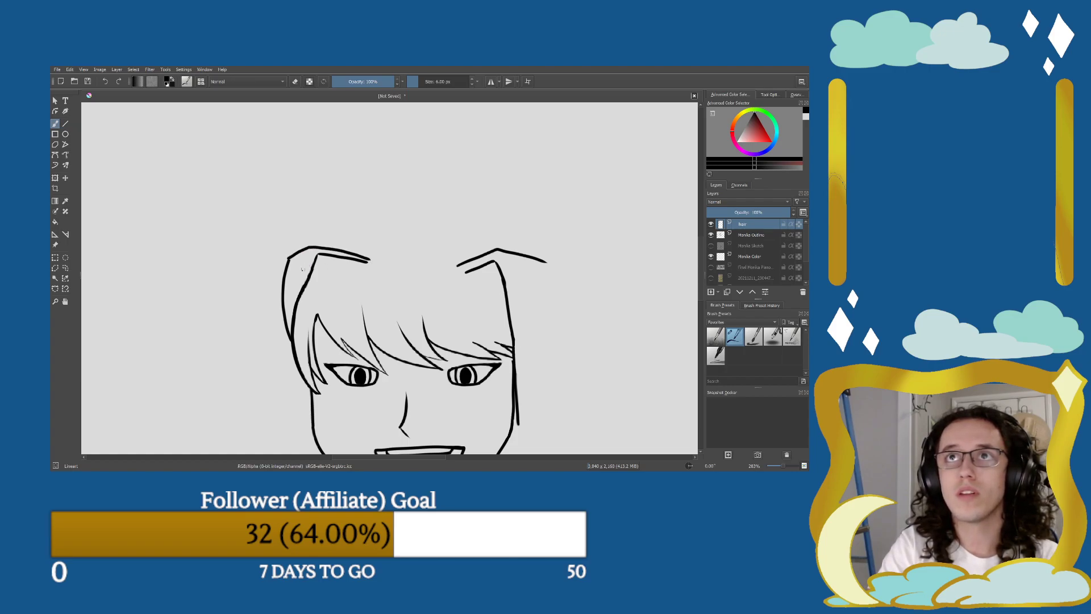
Undo the curved strokes, then erase the left hair line's tip and a short trial hairline stroke.
key("ctrl+z")
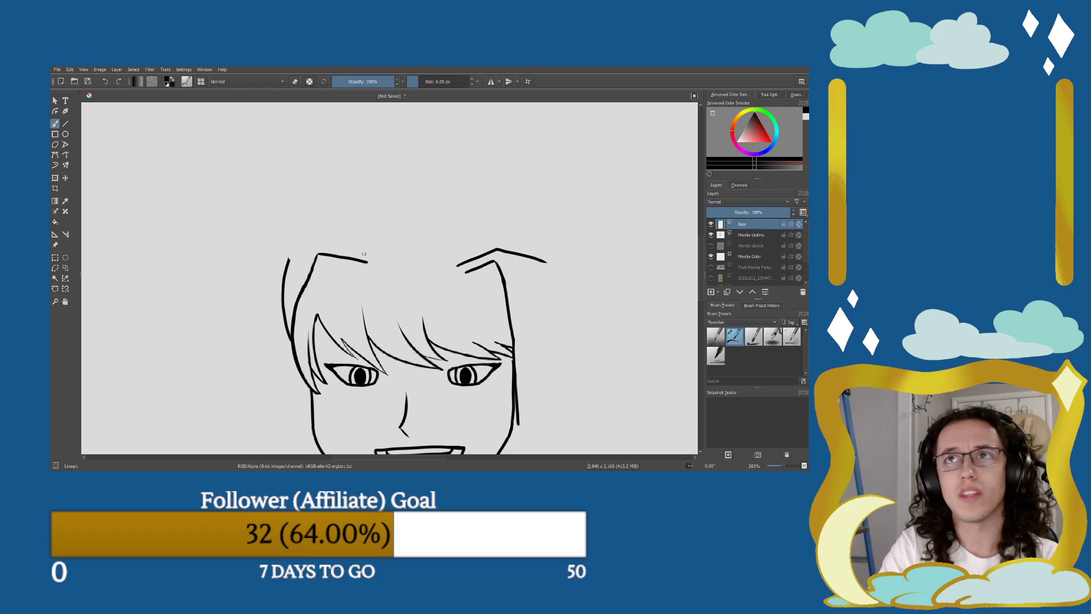
left_click_drag(372, 255, 303, 244)
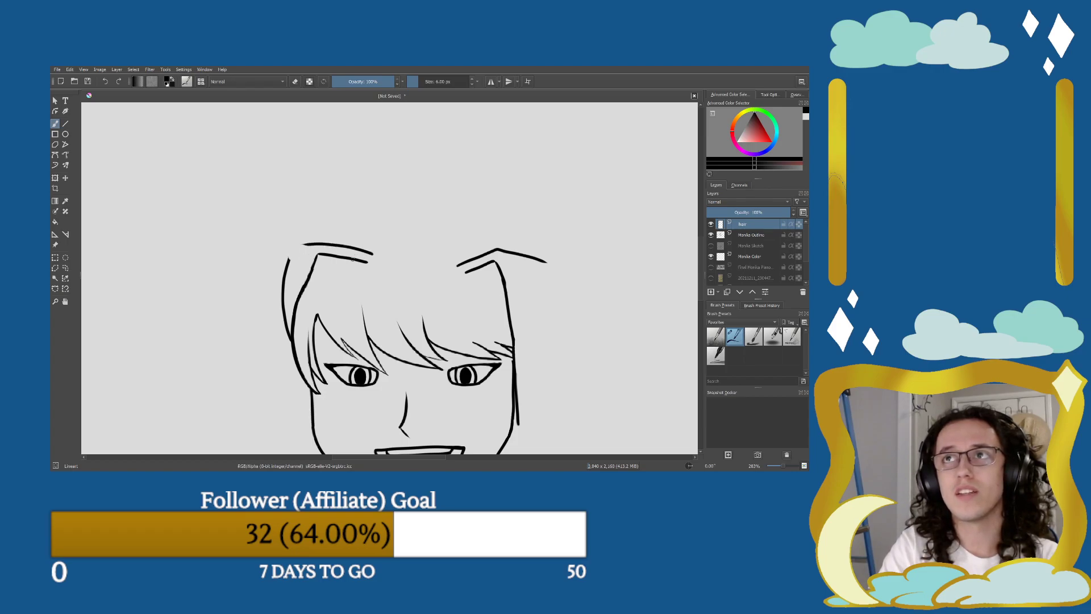
key("ctrl+z")
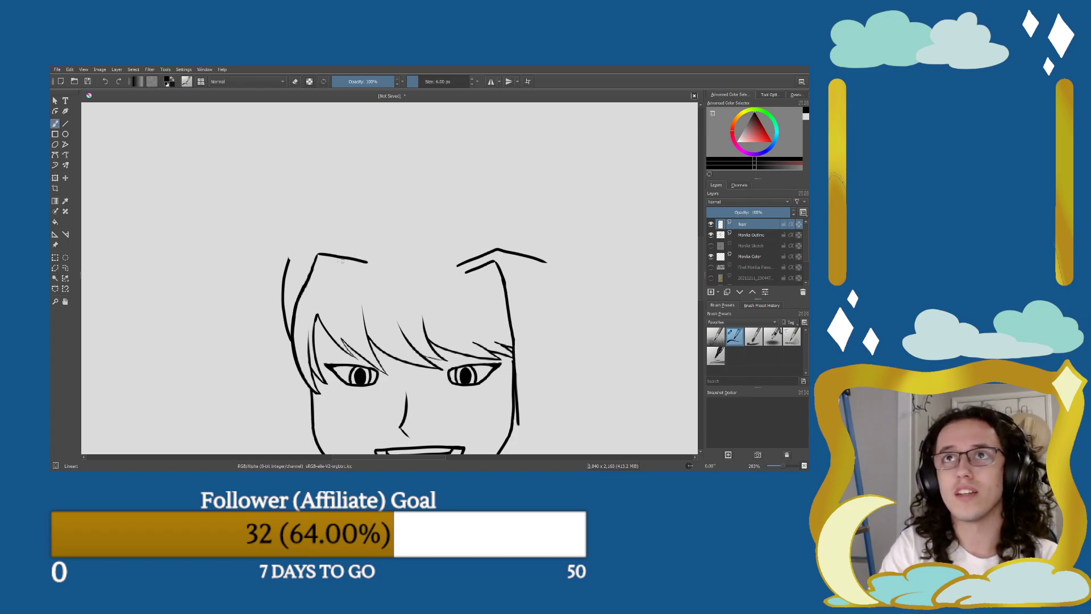
key("e")
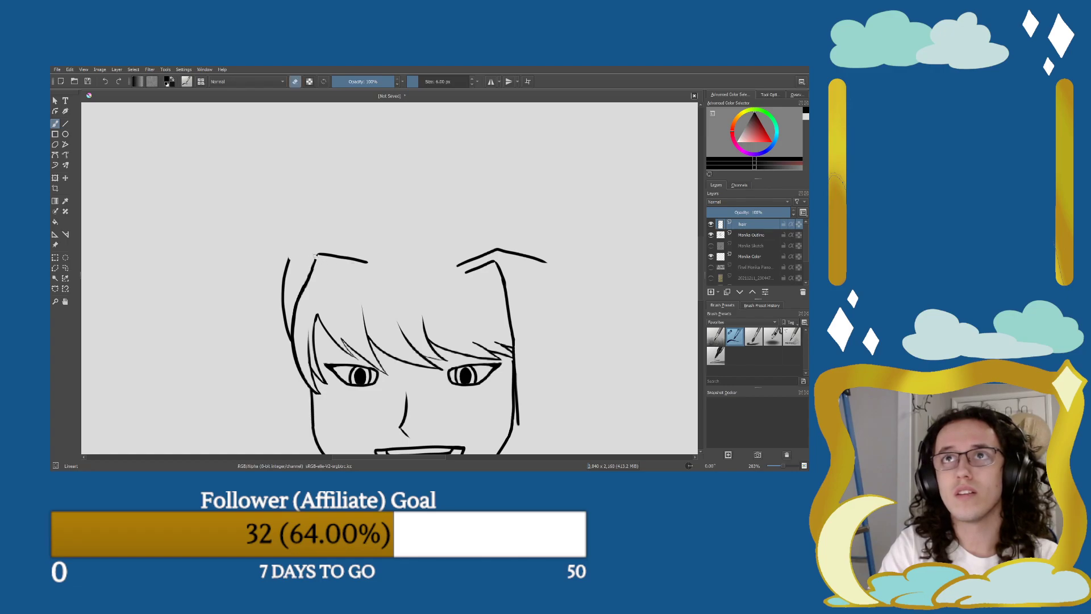
mouse_move(314, 260)
left_mouse_down()
mouse_move(295, 254)
mouse_move(335, 256)
mouse_move(312, 255)
mouse_move(322, 253)
left_mouse_up()
key("e")
key("ctrl+z")
key("ctrl+z")
key("ctrl+z")
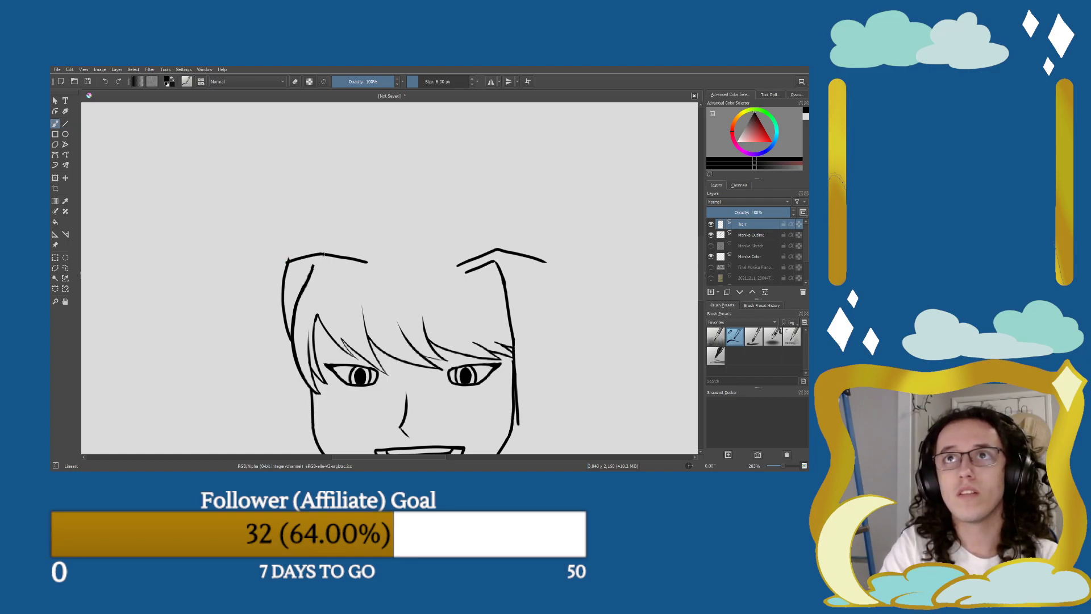
key("e")
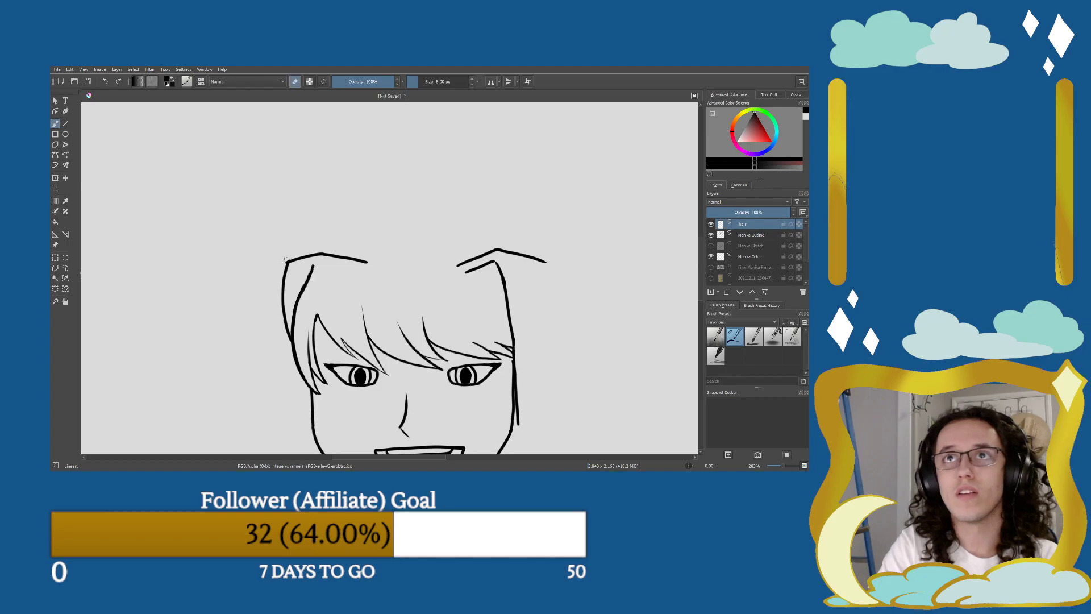
key("e")
left_click_drag(312, 265, 358, 267)
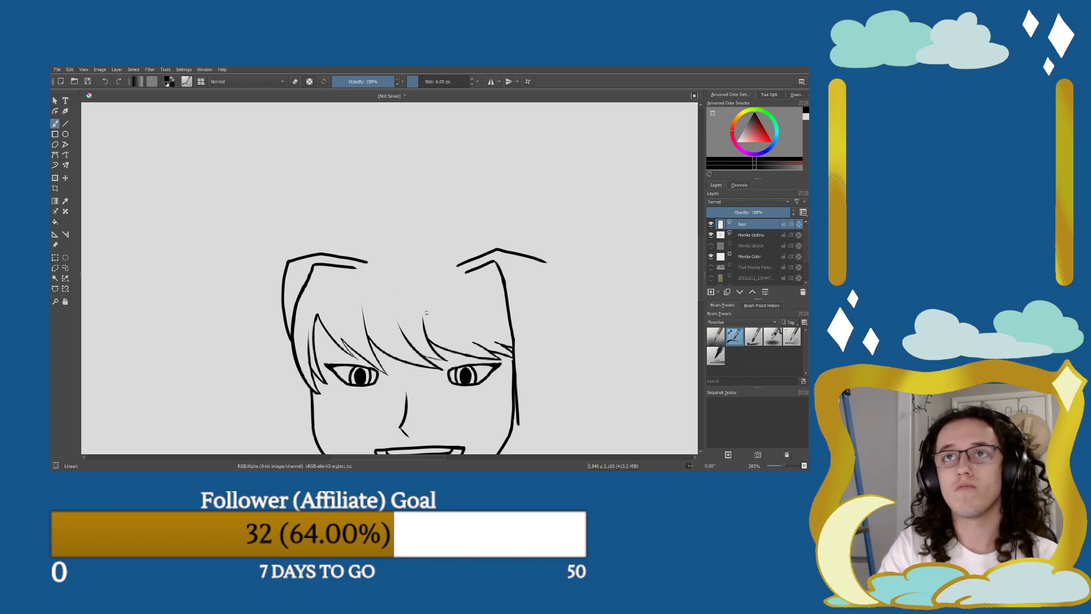
key("ctrl+z")
key("ctrl+z")
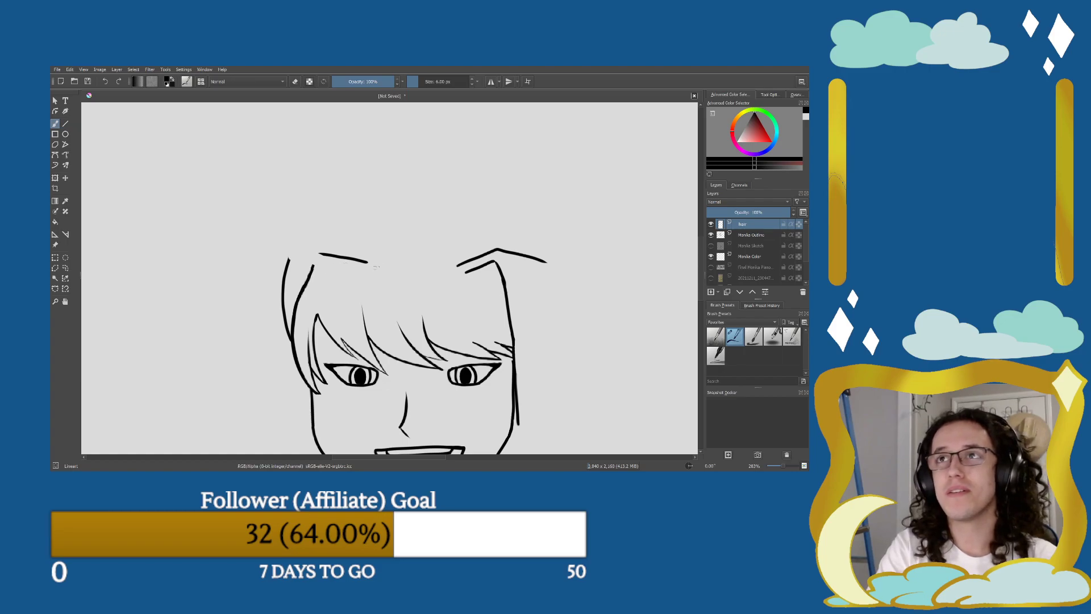
key("e")
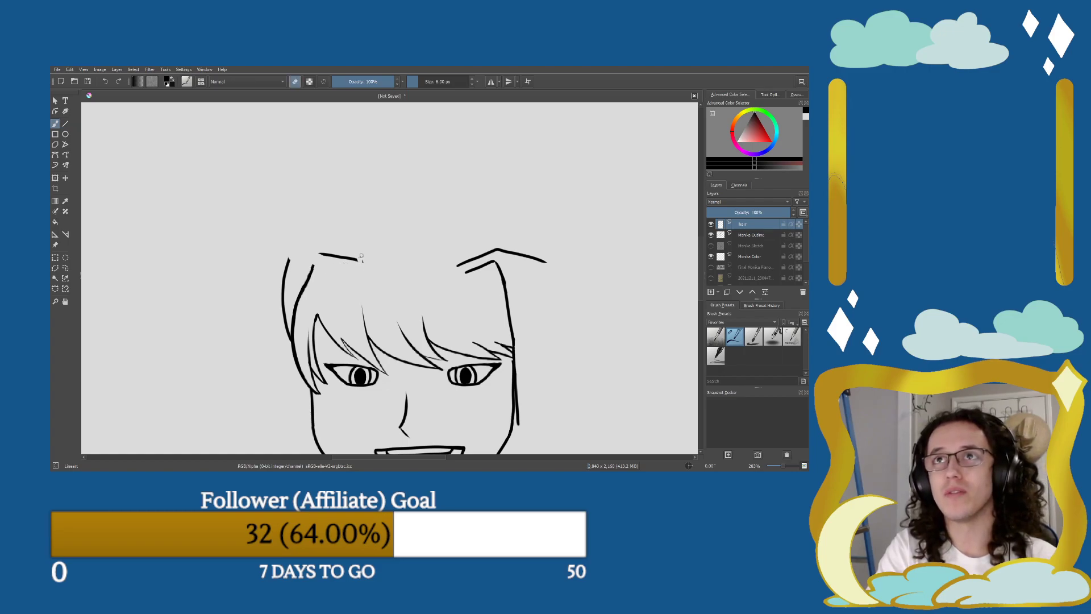
mouse_move(358, 259)
left_mouse_down()
mouse_move(324, 255)
mouse_move(345, 257)
left_mouse_up()
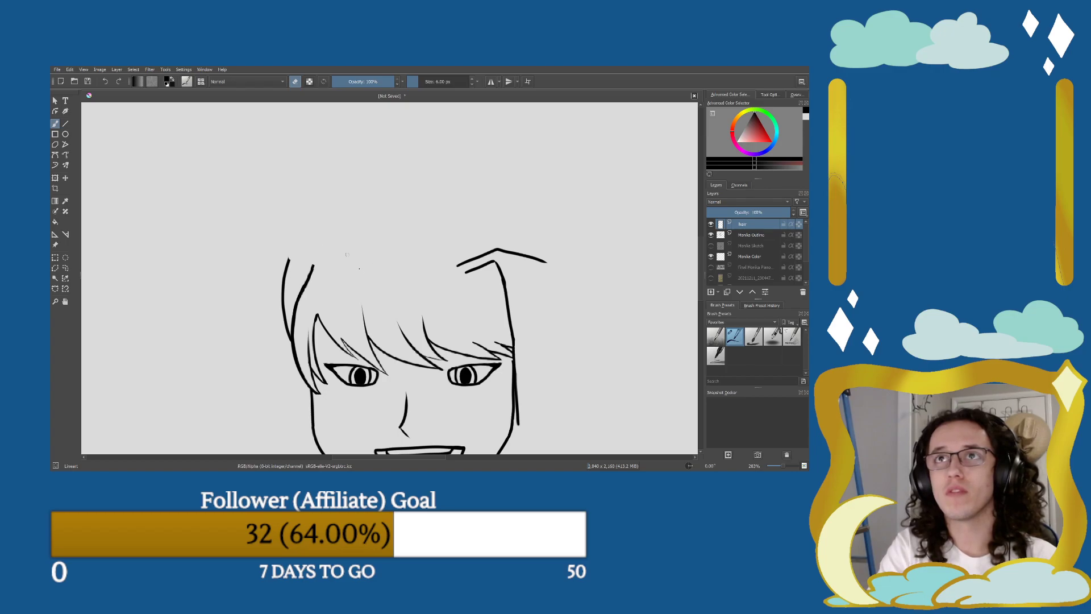
key("e")
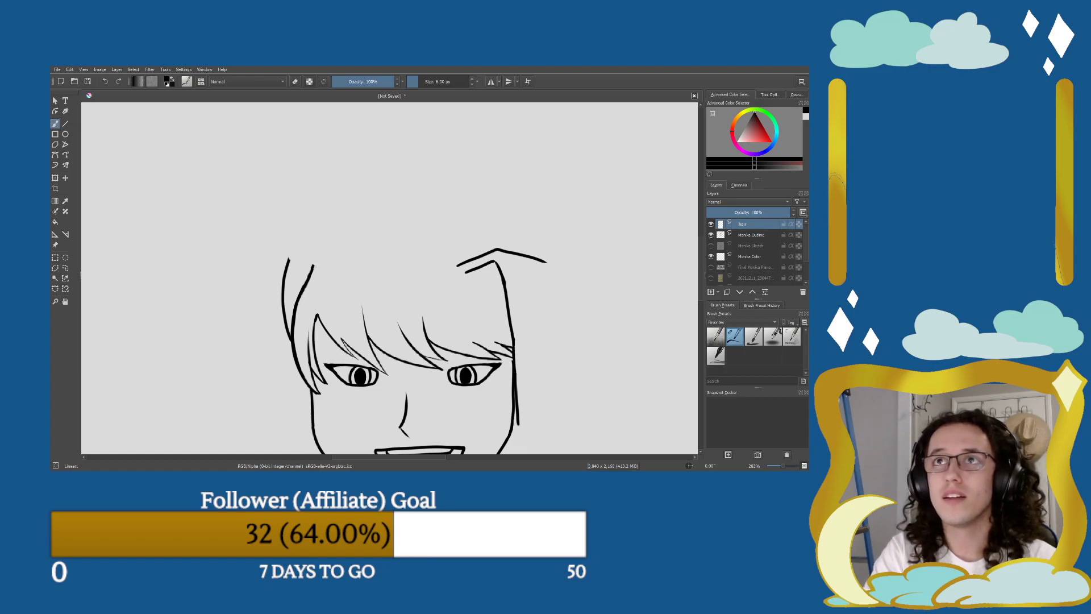
Try new hair lines across the head top, undoing and redoing through recent strokes.
key("e")
key("e")
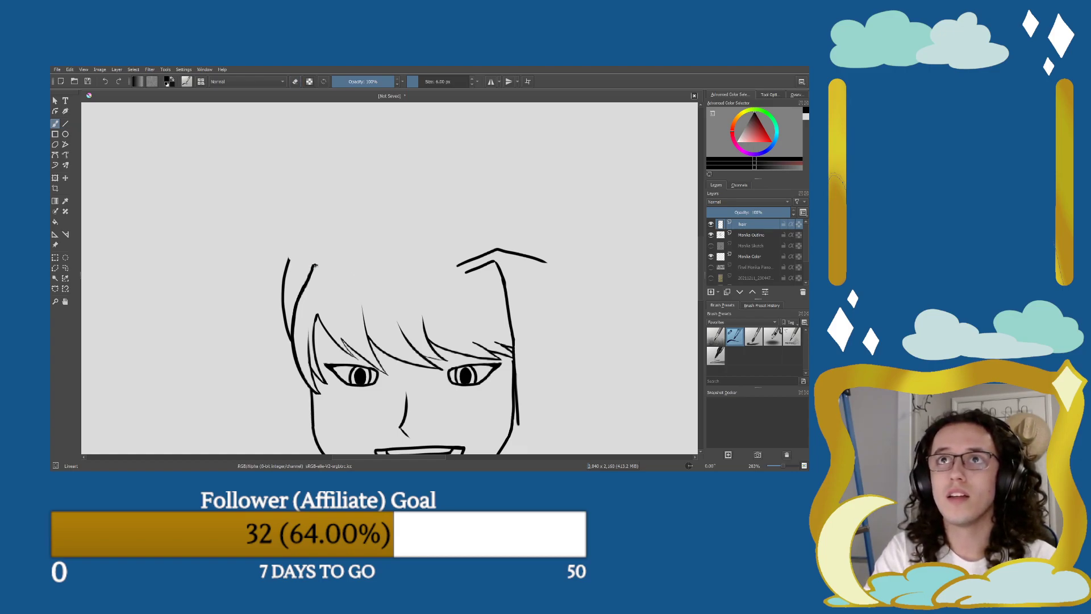
left_click_drag(313, 264, 358, 278)
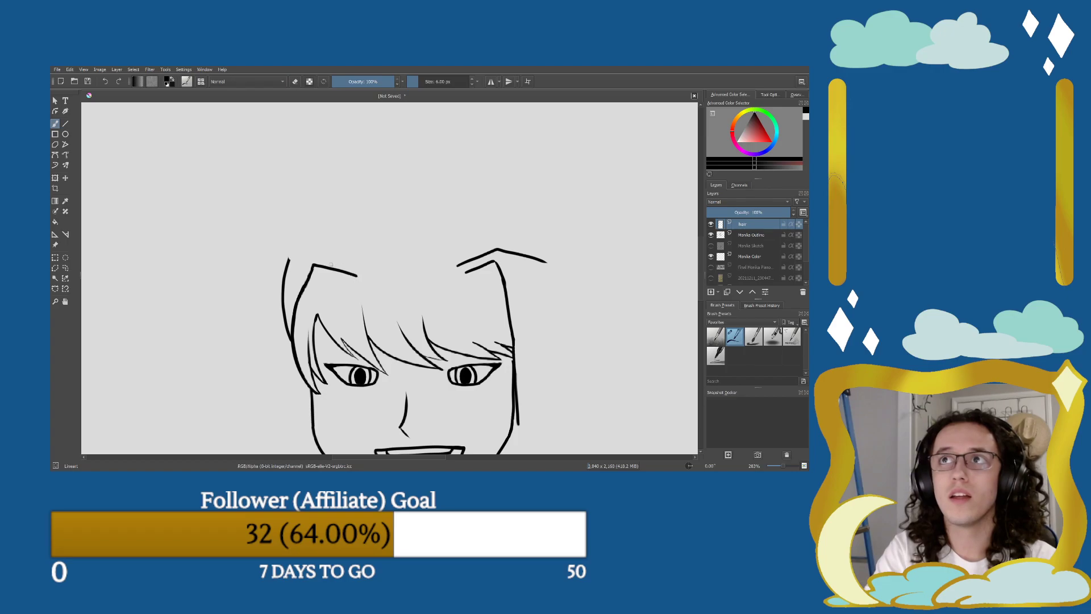
mouse_move(289, 259)
left_mouse_down()
mouse_move(310, 253)
mouse_move(369, 273)
left_mouse_up()
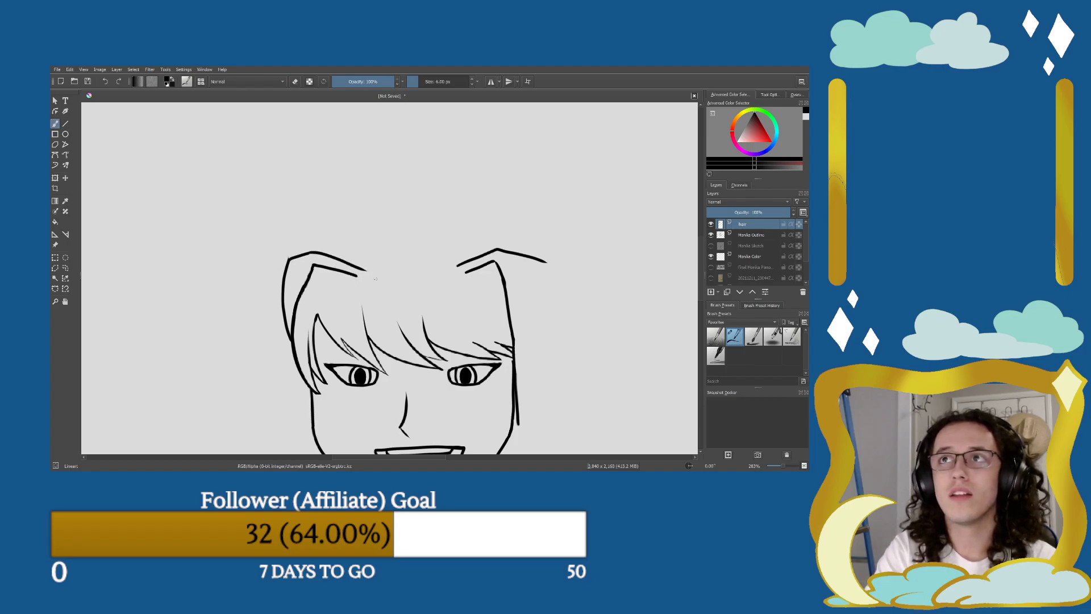
key("ctrl+z")
key("ctrl+z")
mouse_move(365, 268)
left_mouse_down()
mouse_move(311, 245)
mouse_move(301, 259)
mouse_move(312, 249)
left_mouse_up()
key("ctrl+z")
key("ctrl+z")
key("ctrl+z")
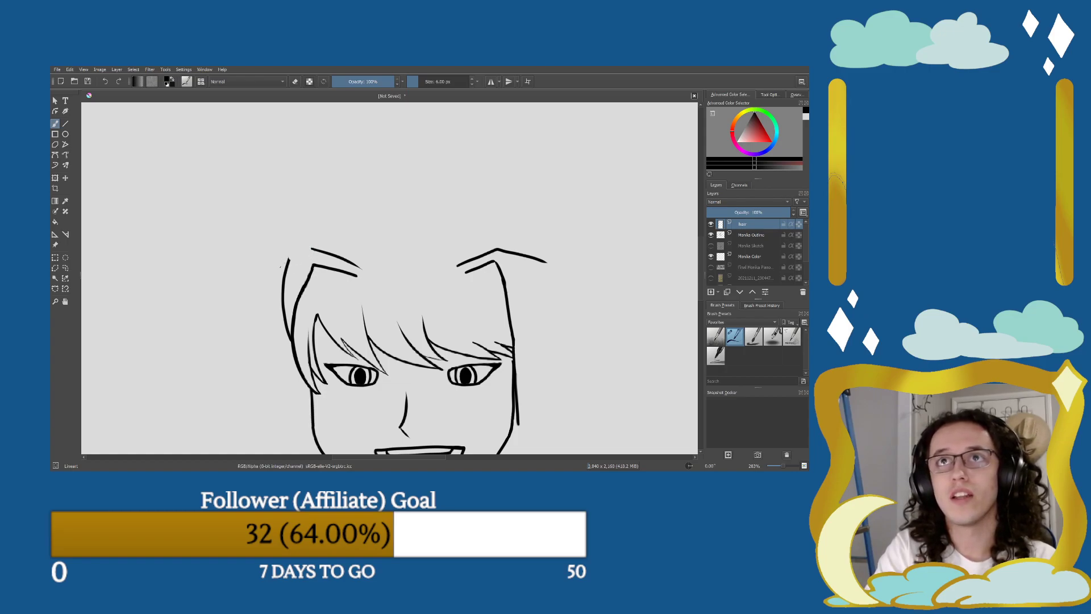
key("ctrl+z")
key("ctrl+z")
key("ctrl+shift+z")
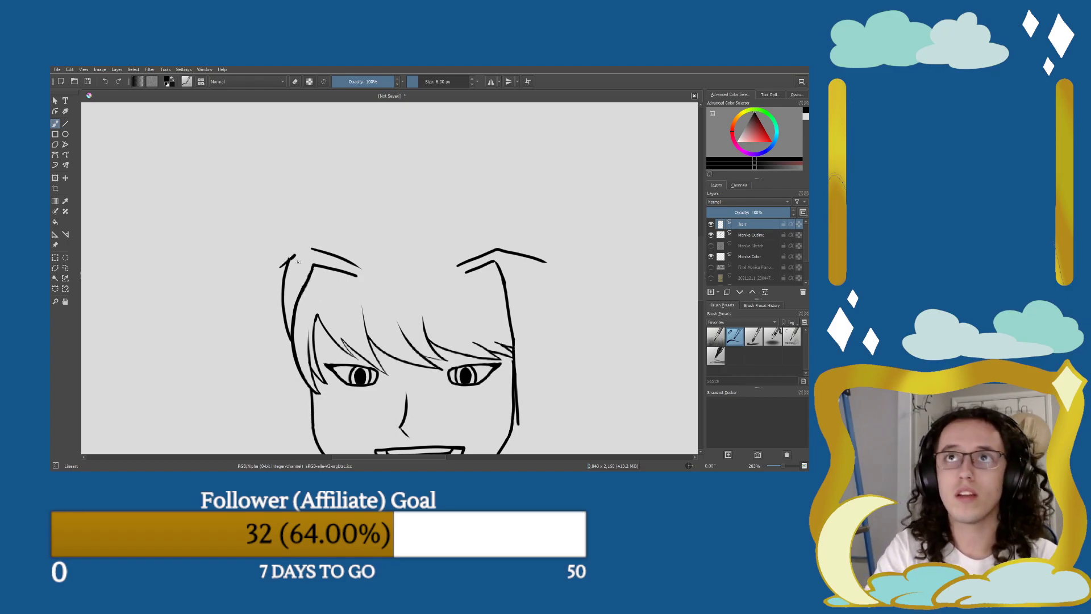
key("e")
key("e")
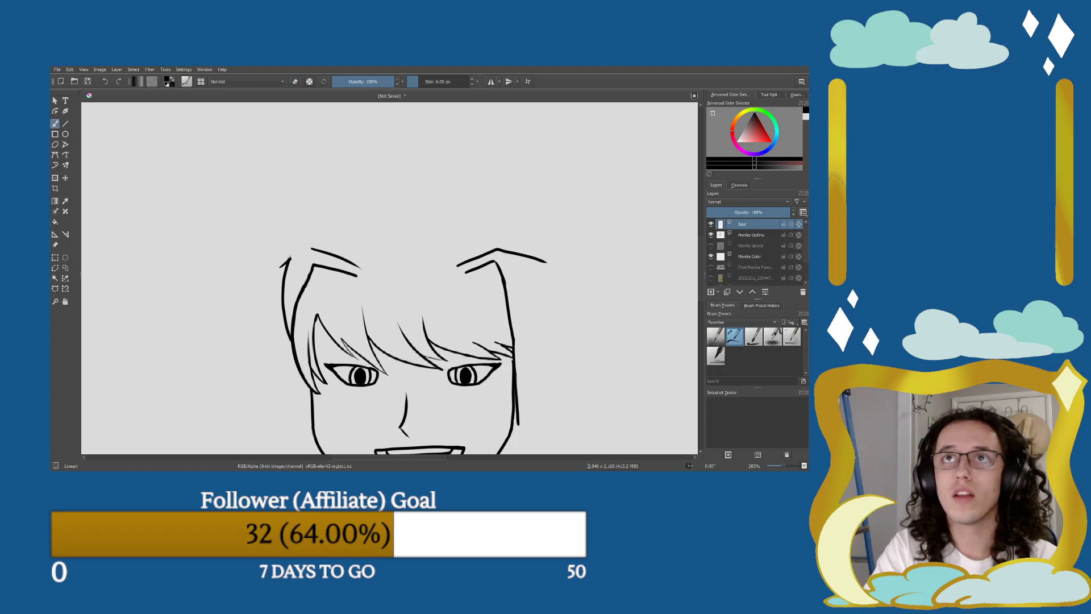
key("e")
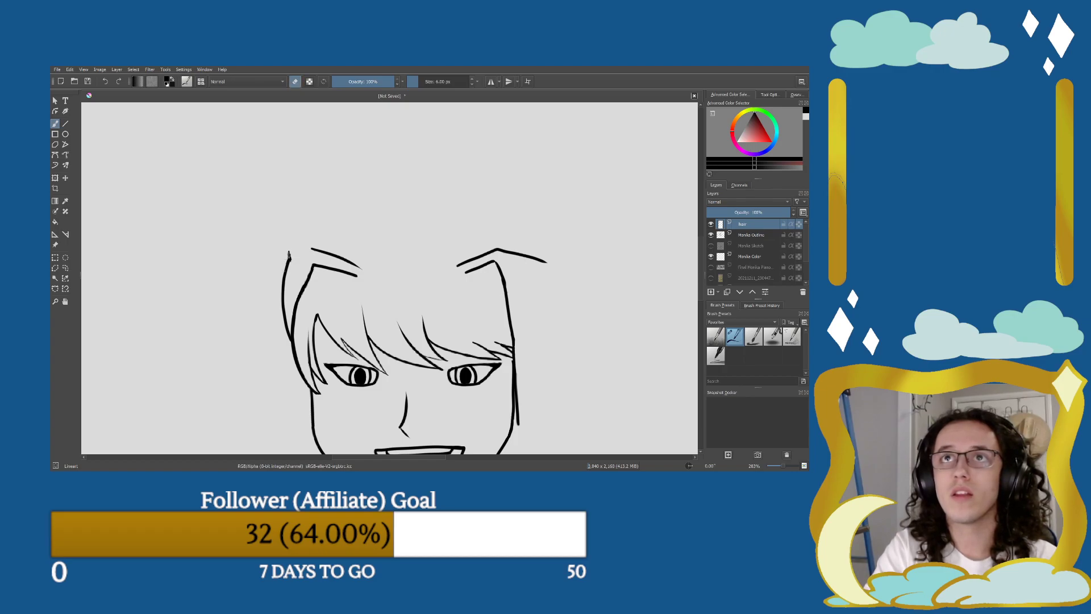
Join the left hair line to the upper curve, trim its top and redraw the top-left hair line.
key("e")
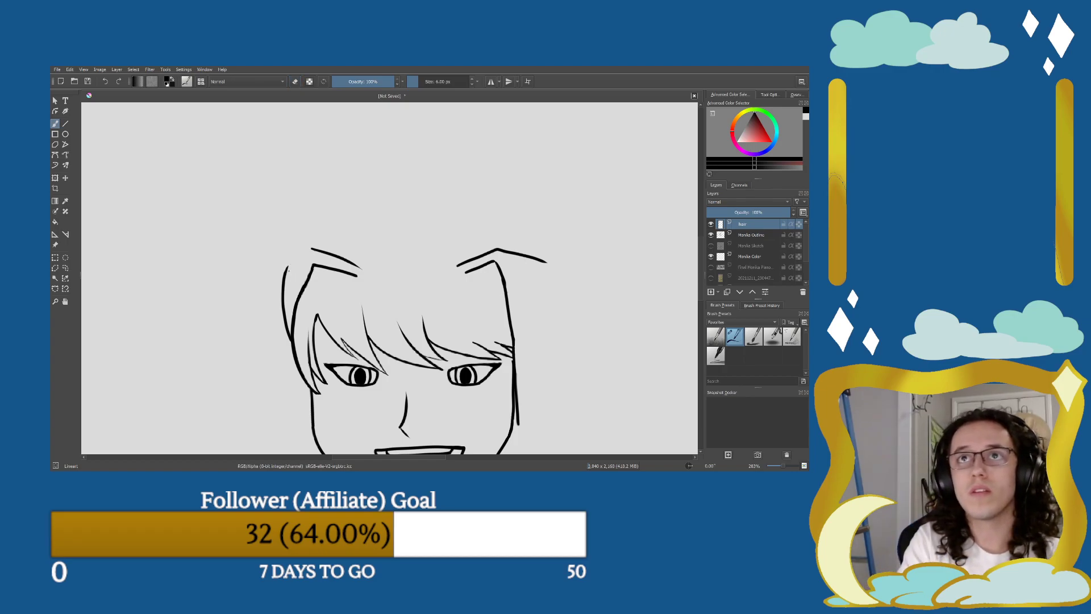
left_click_drag(286, 267, 310, 248)
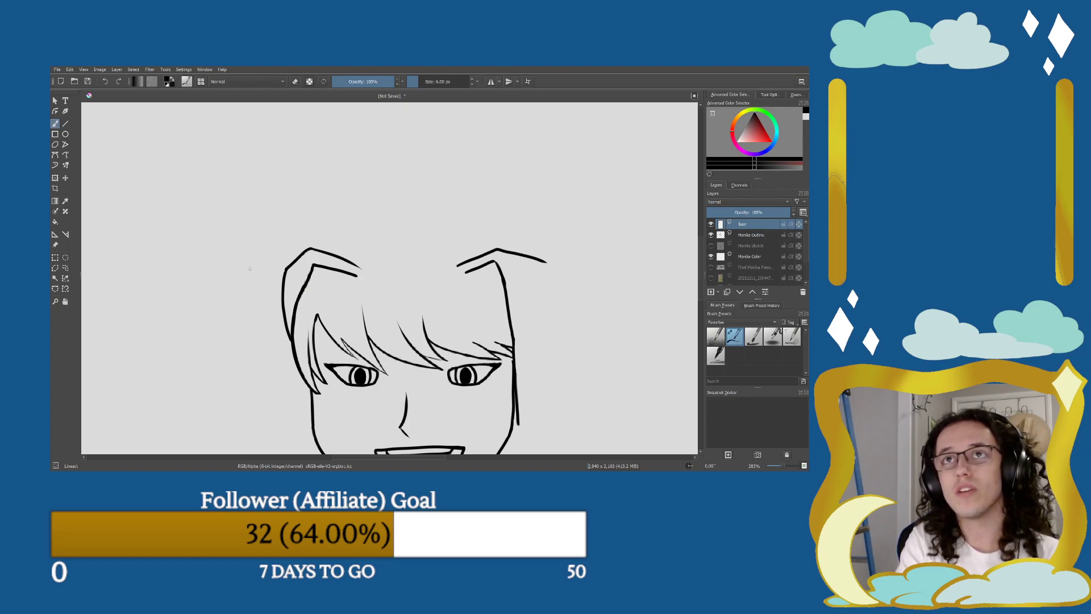
key("e")
left_click_drag(292, 263, 280, 297)
key("e")
key("e")
left_click_drag(294, 265, 307, 250)
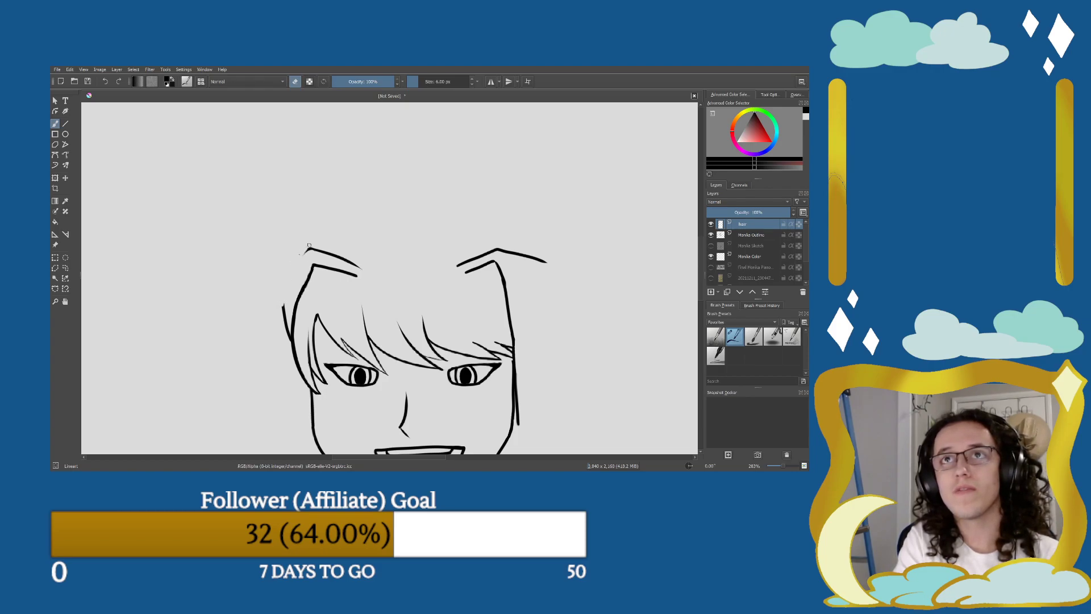
key("e")
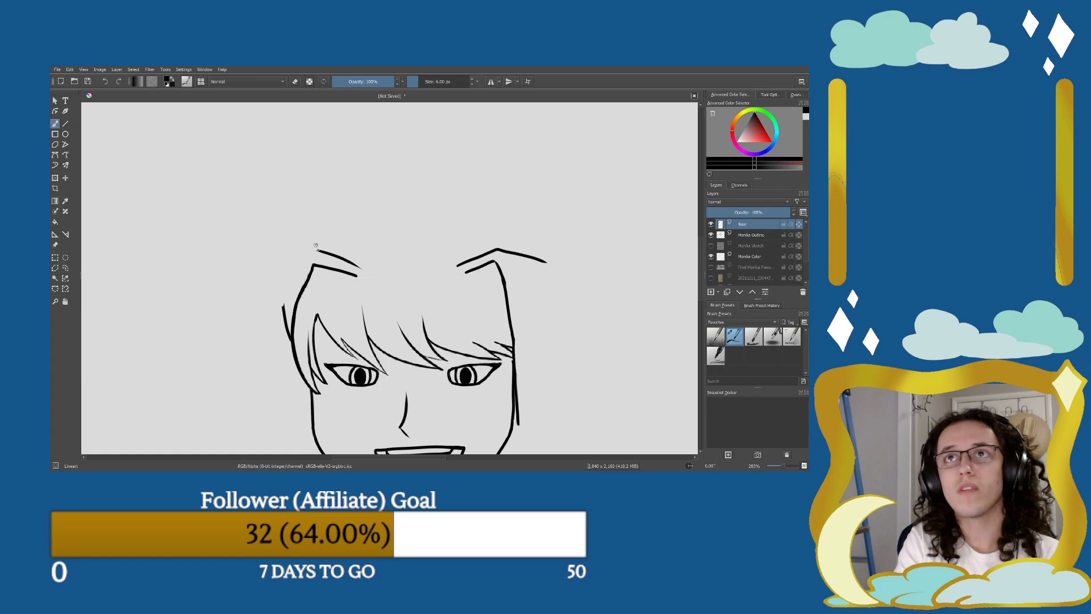
left_click_drag(317, 249, 367, 273)
key("e")
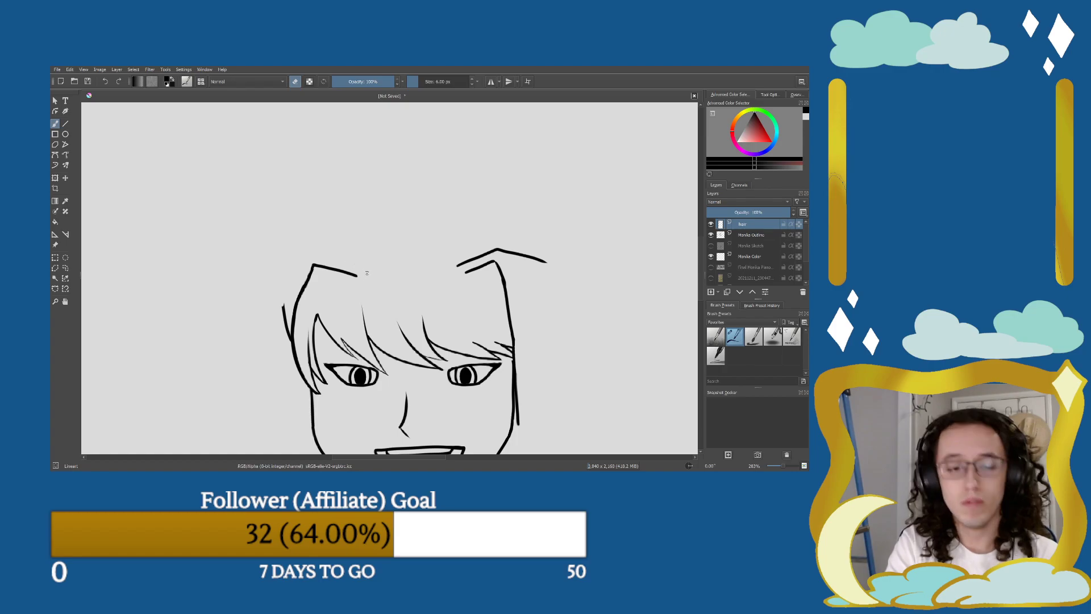
key("e")
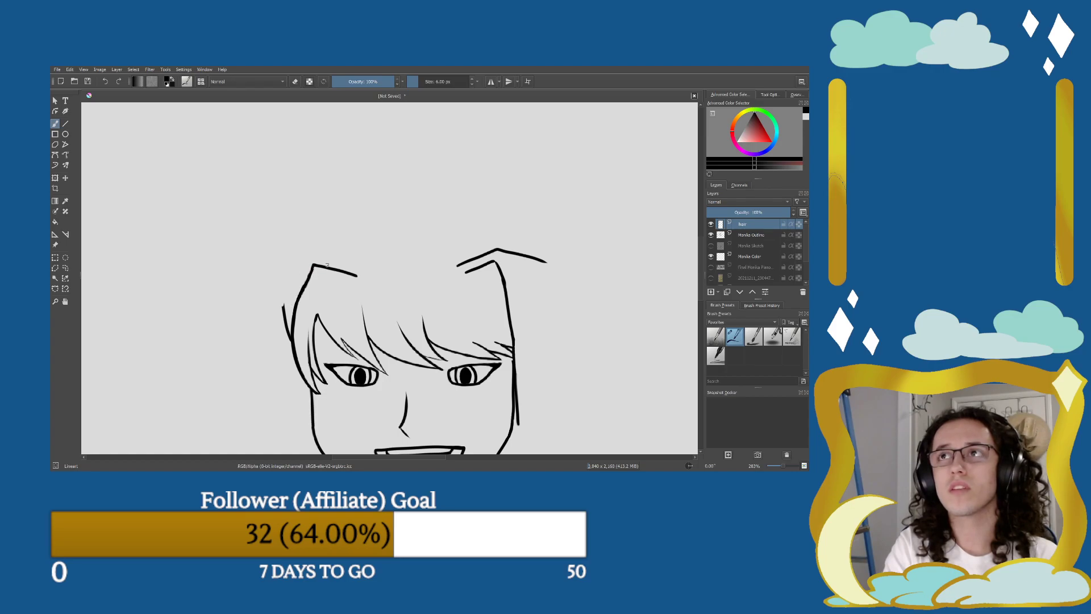
Extend a stroke up to the top-left hair, undo a long left-side line and trim stray ends.
mouse_move(273, 275)
left_mouse_down()
mouse_move(312, 256)
mouse_move(301, 252)
mouse_move(367, 276)
left_mouse_up()
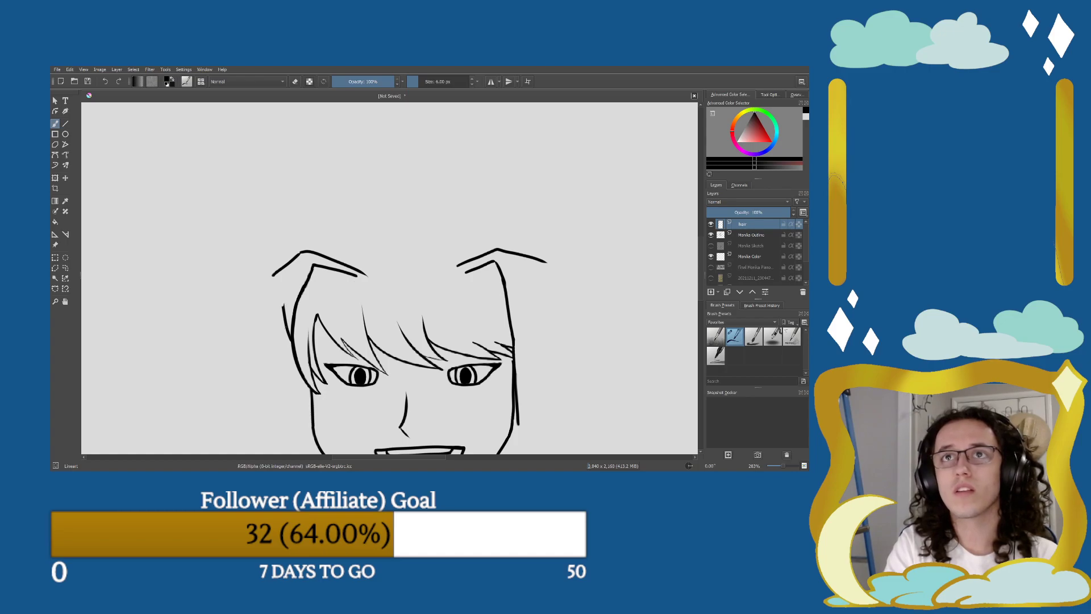
mouse_move(294, 438)
left_mouse_down()
mouse_move(271, 275)
mouse_move(291, 361)
left_mouse_up()
key("e")
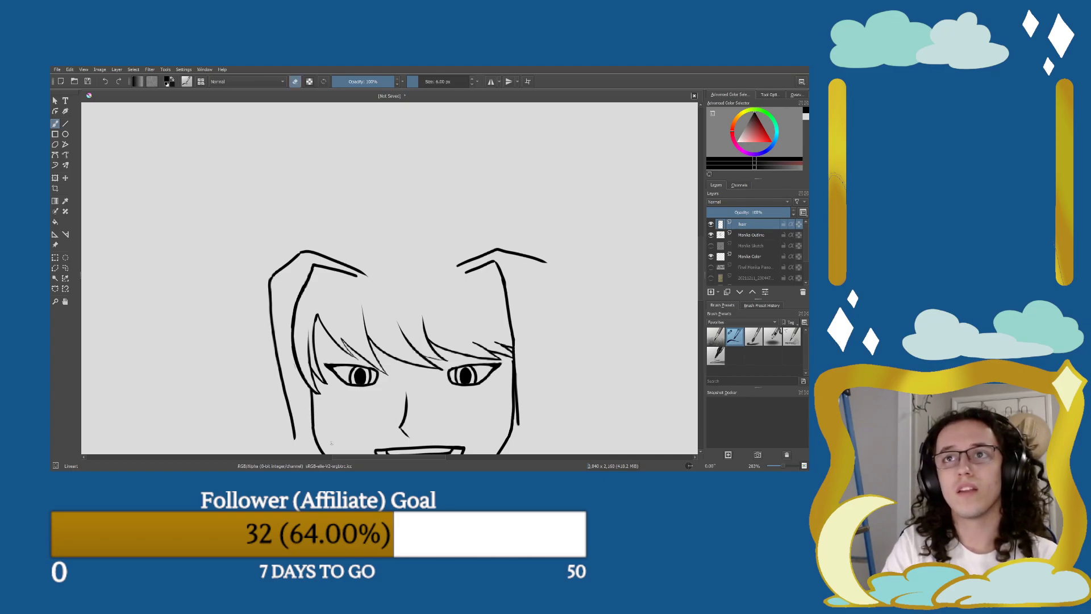
key("ctrl+z")
key("ctrl+z")
key("ctrl+z")
left_click_drag(281, 305, 290, 341)
left_click_drag(272, 277, 279, 270)
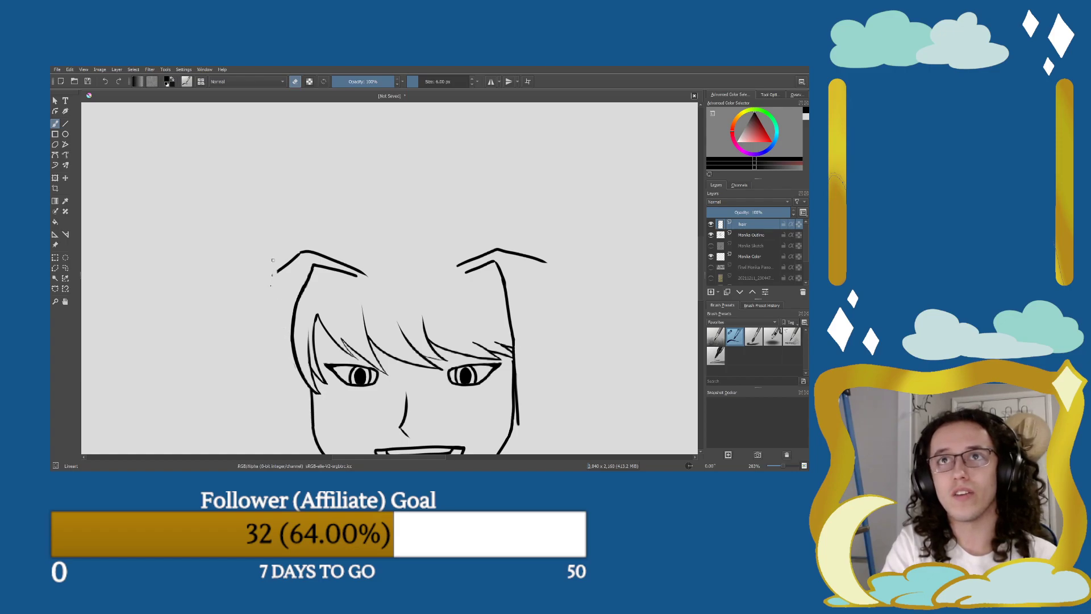
key("e")
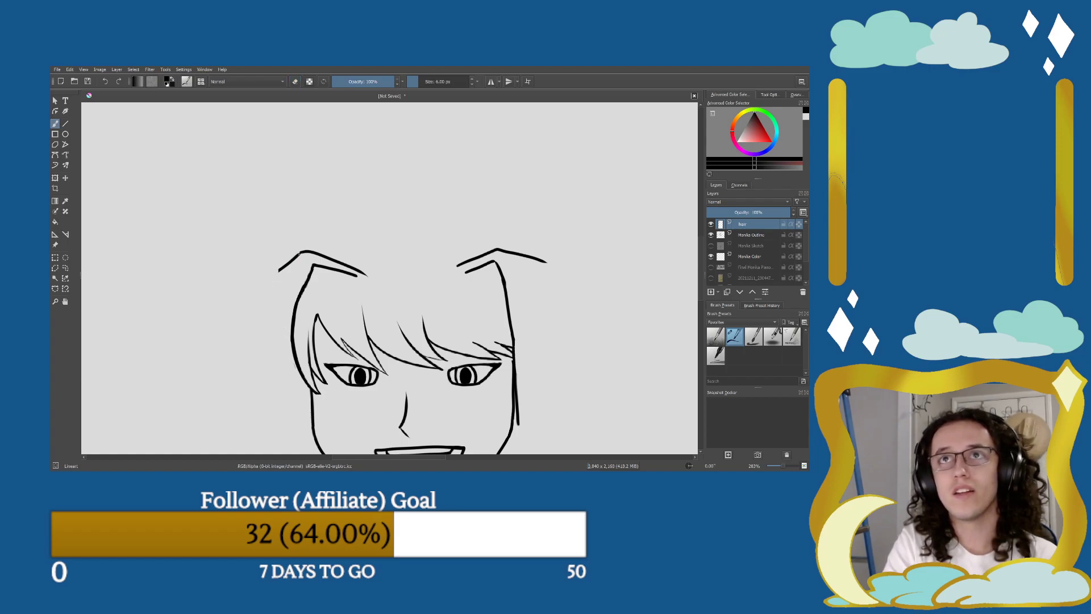
key("e")
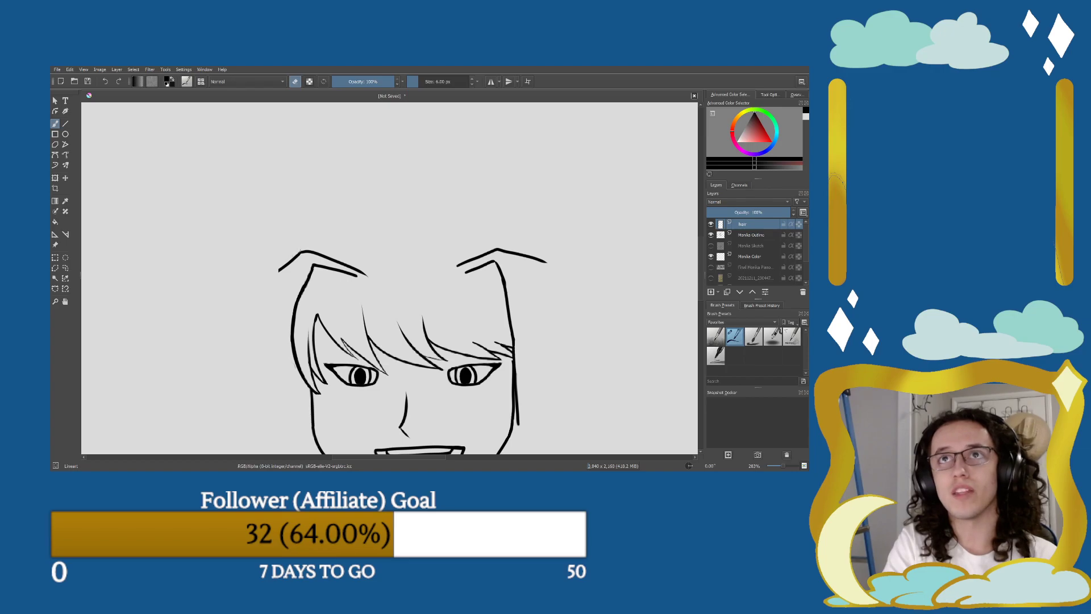
key("e")
Redraw the long hair line down the left side of the face, adding short strokes beside it.
left_click_drag(296, 385, 276, 267)
key("e")
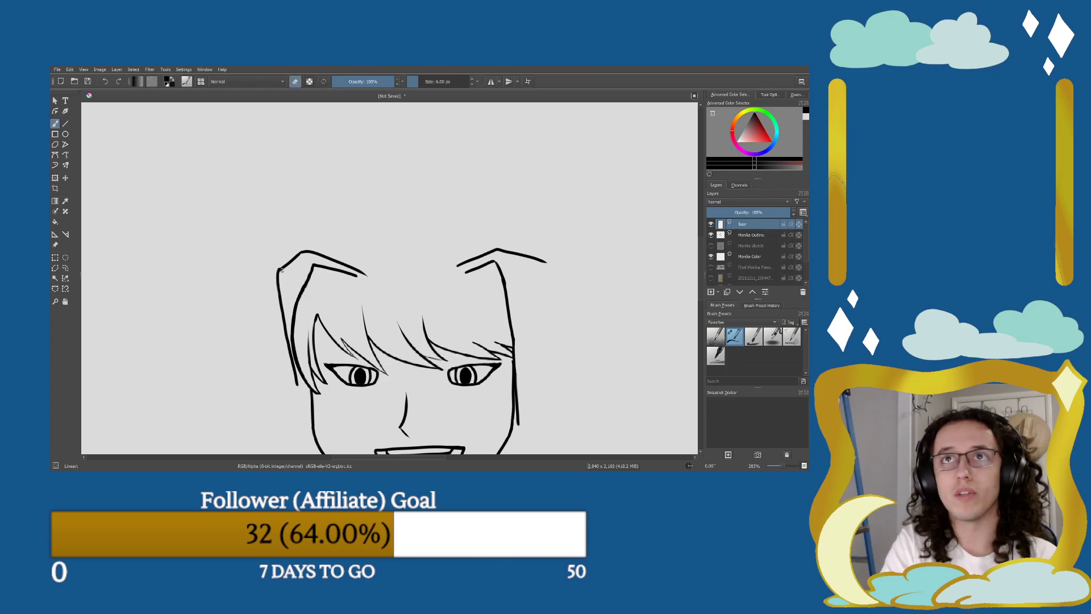
key("e")
key("ctrl+z")
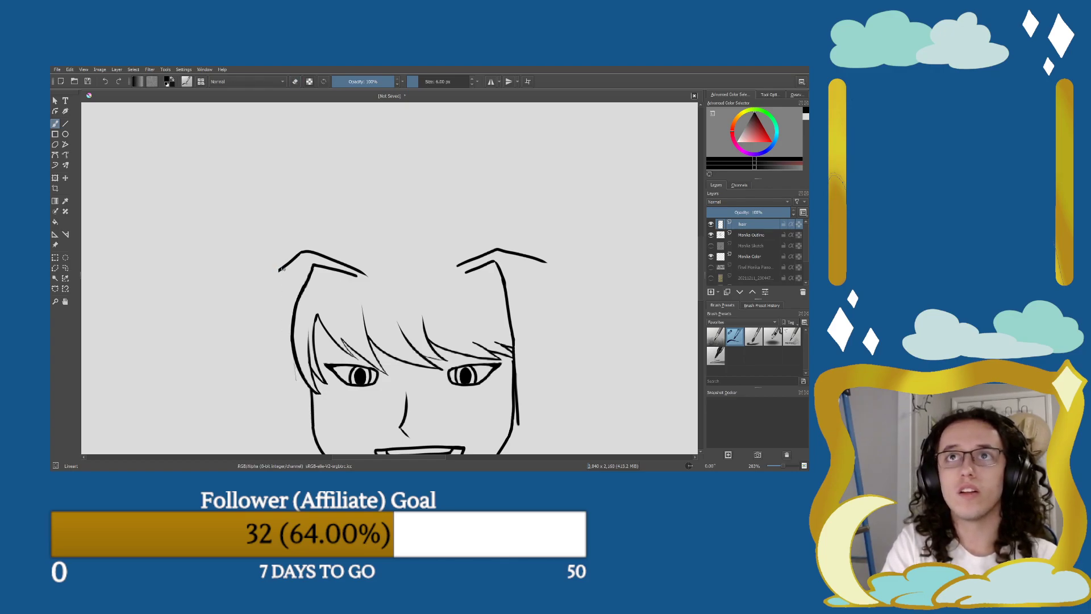
left_click_drag(279, 267, 286, 391)
key("e")
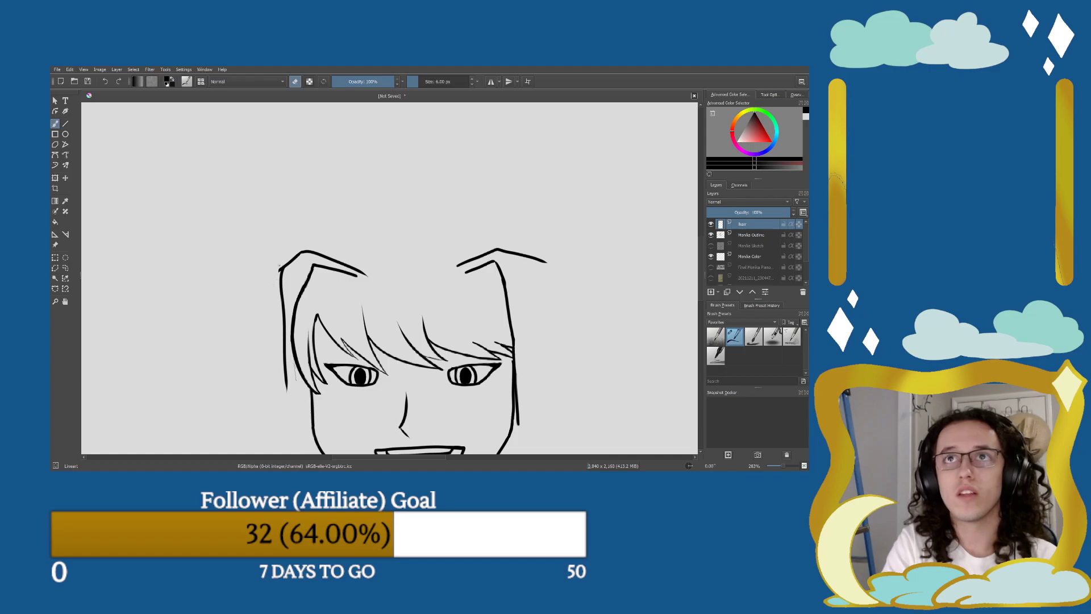
key("e")
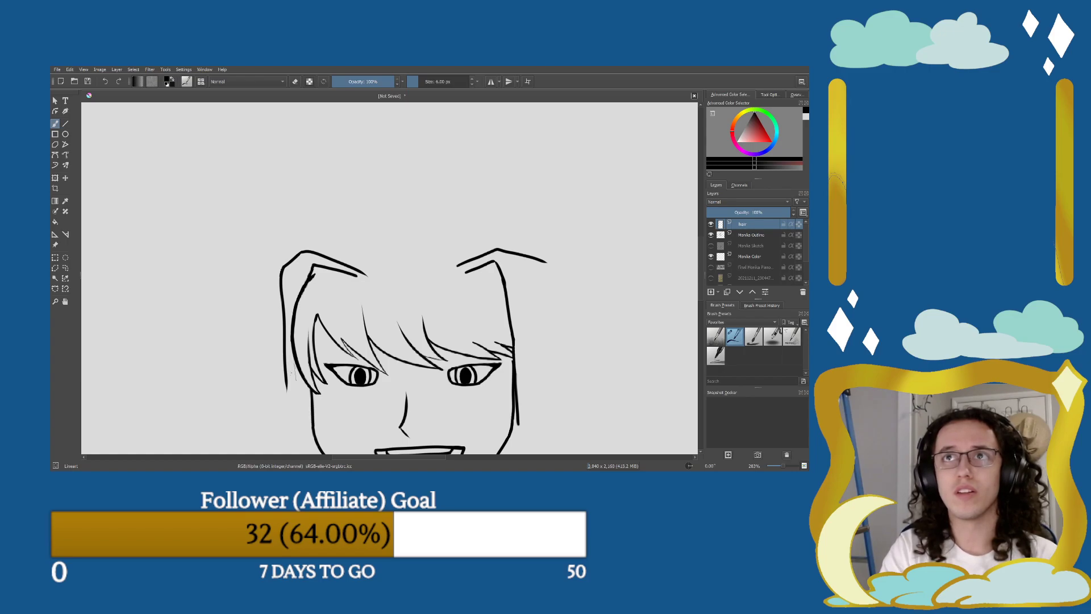
left_click_drag(291, 370, 292, 378)
Erase the stray mark at the hair-line junction and draw a curved hairline across the head top.
key("e")
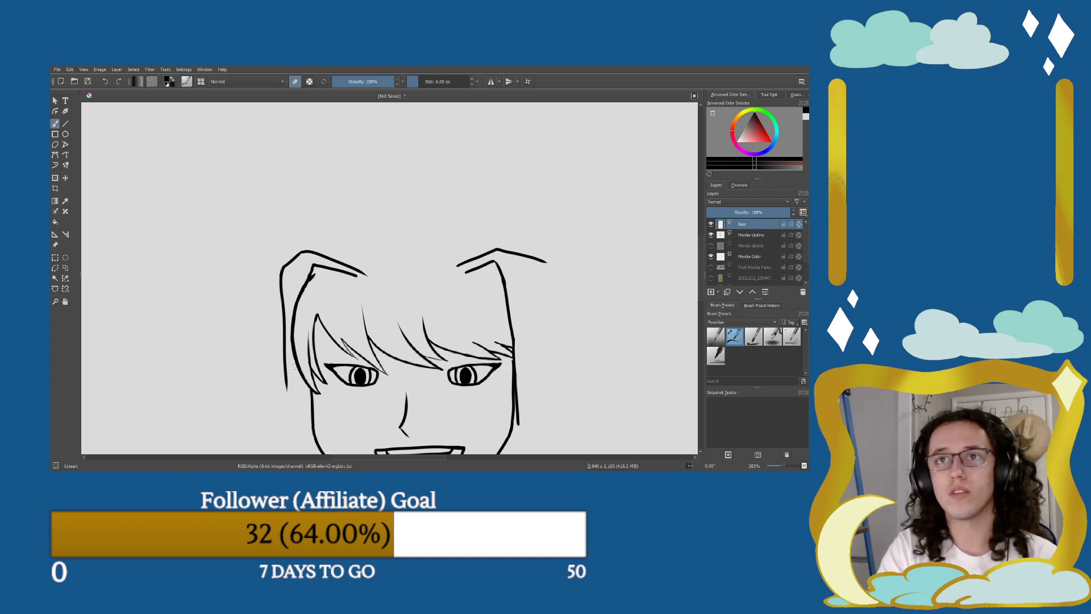
left_click(311, 275)
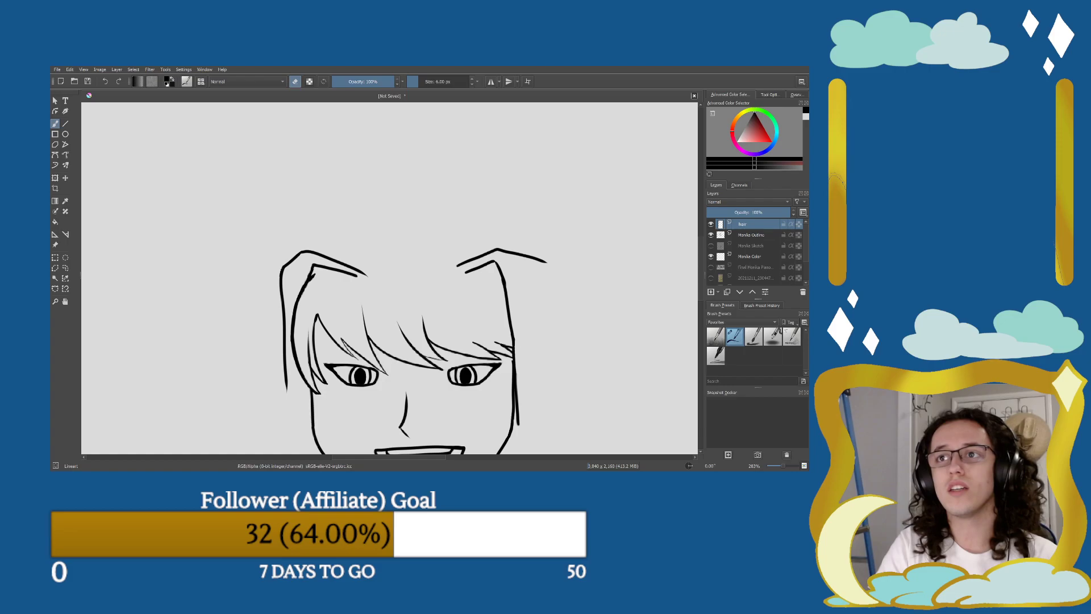
left_click_drag(309, 277, 321, 275)
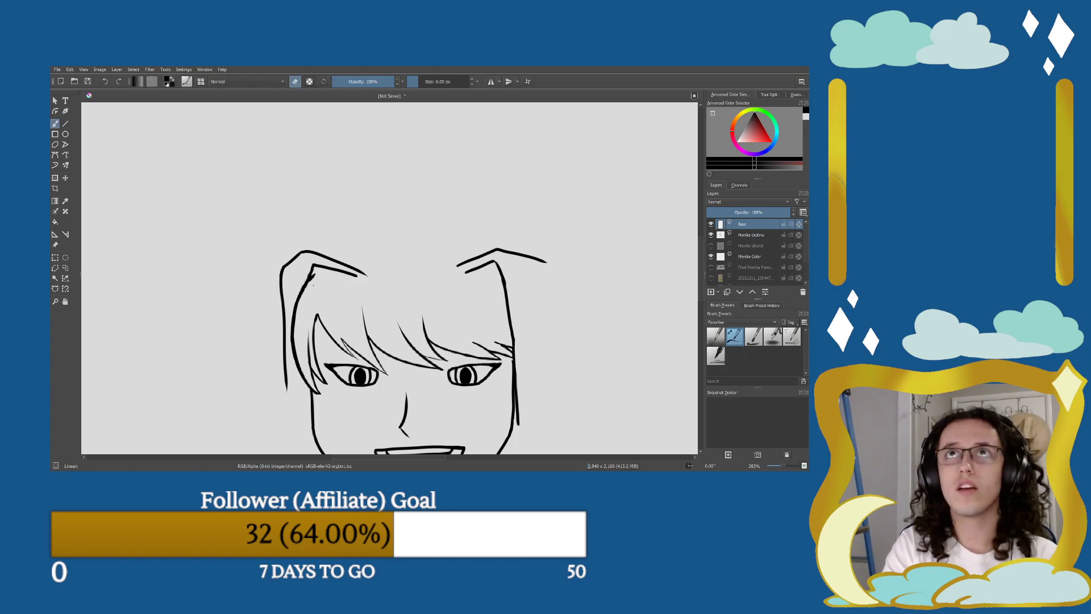
key("e")
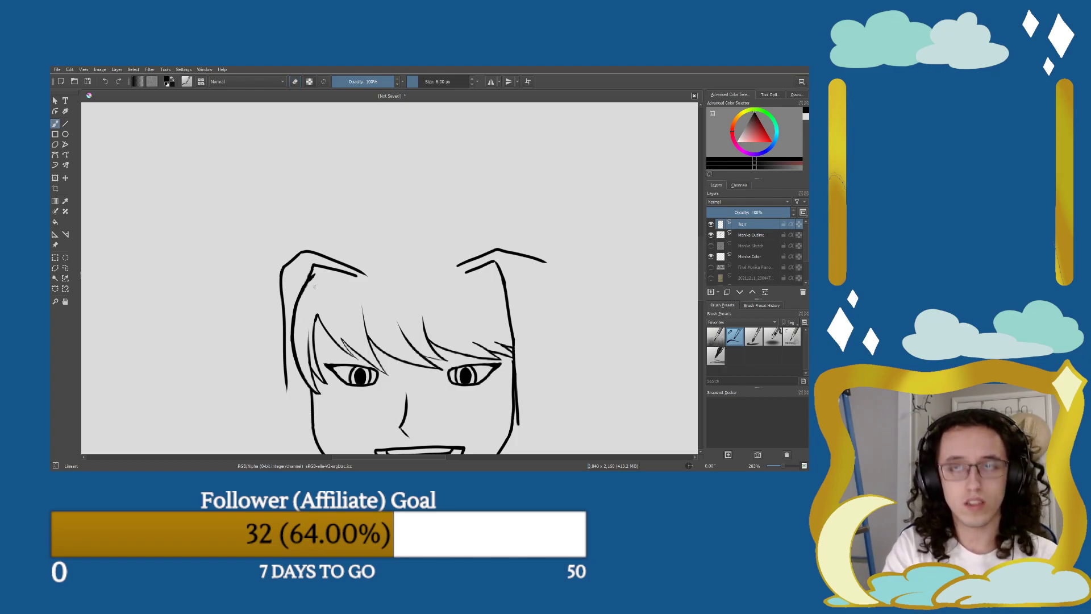
mouse_move(311, 276)
left_mouse_down()
mouse_move(397, 263)
mouse_move(466, 270)
mouse_move(507, 304)
mouse_move(442, 266)
mouse_move(319, 274)
mouse_move(427, 264)
mouse_move(504, 285)
left_mouse_up()
key("ctrl+z")
key("ctrl+z")
key("ctrl+z")
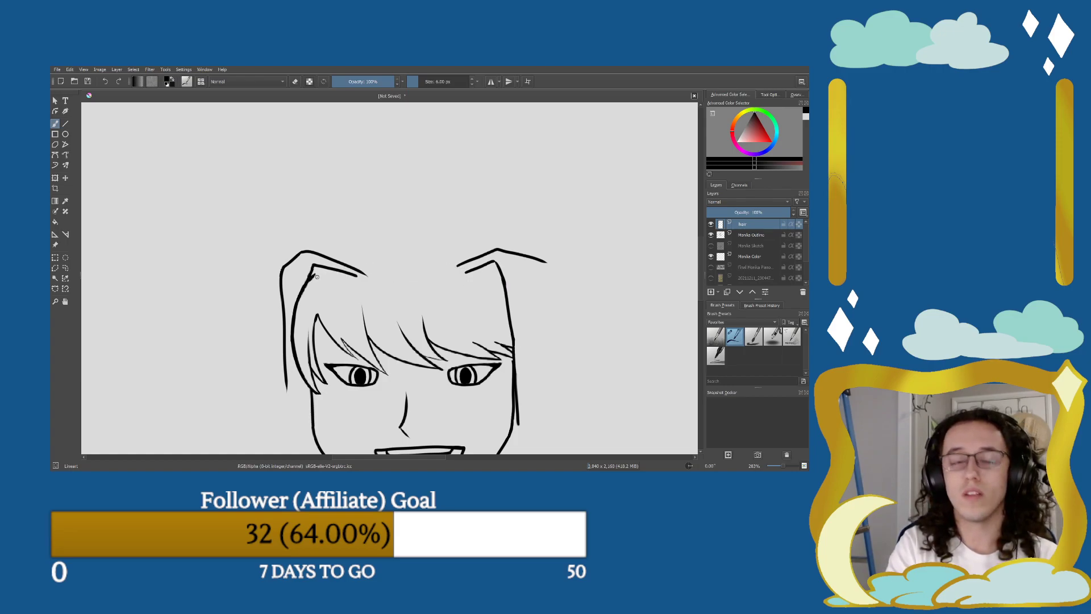
key("ctrl+shift+z")
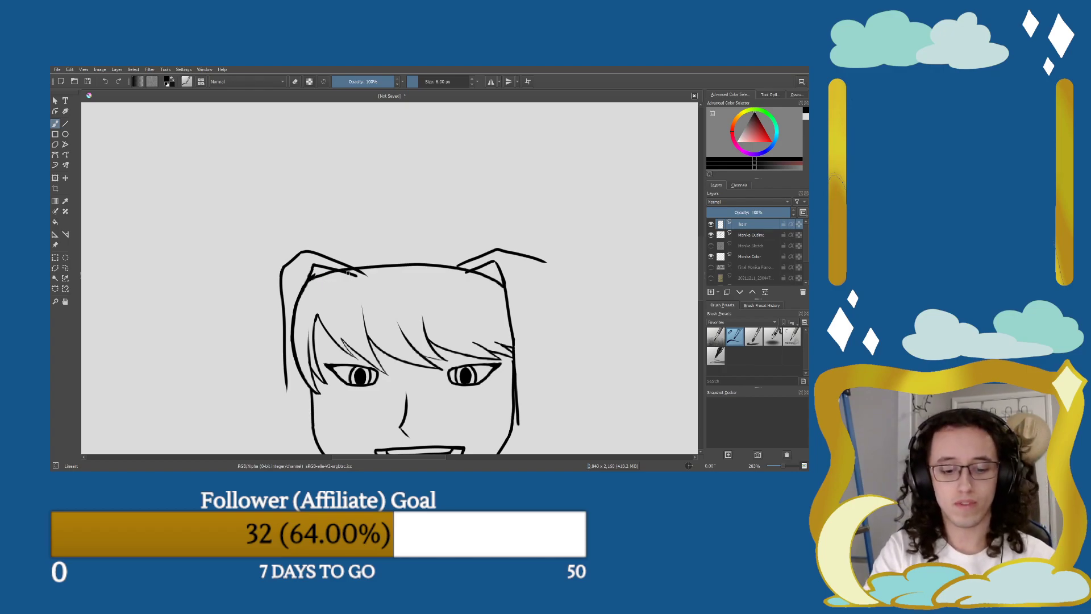
Erase the small leftover marks under the left hair line.
key("e")
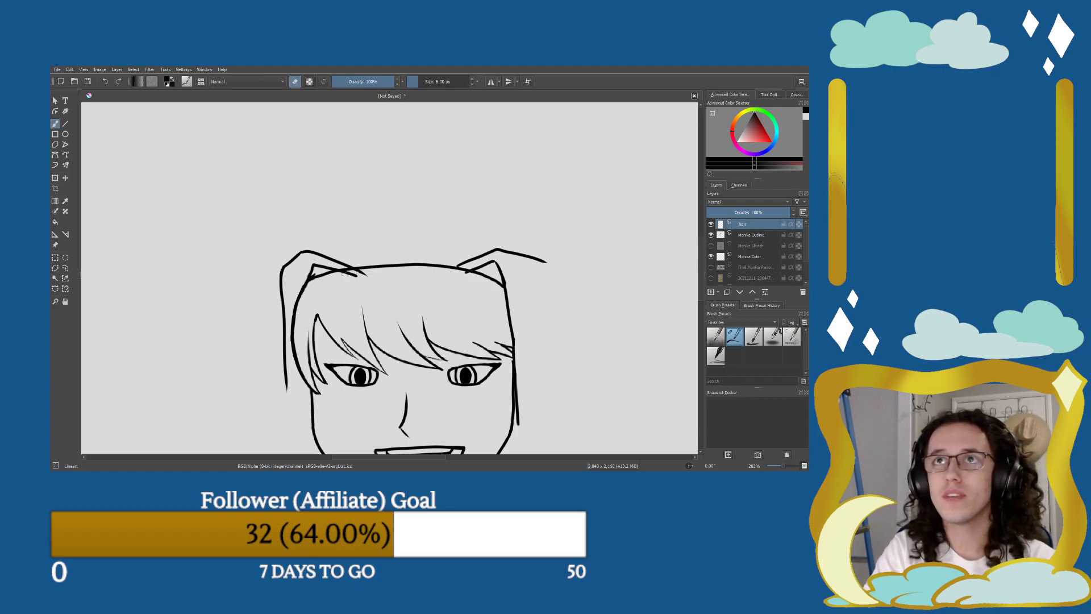
left_click_drag(352, 276, 346, 273)
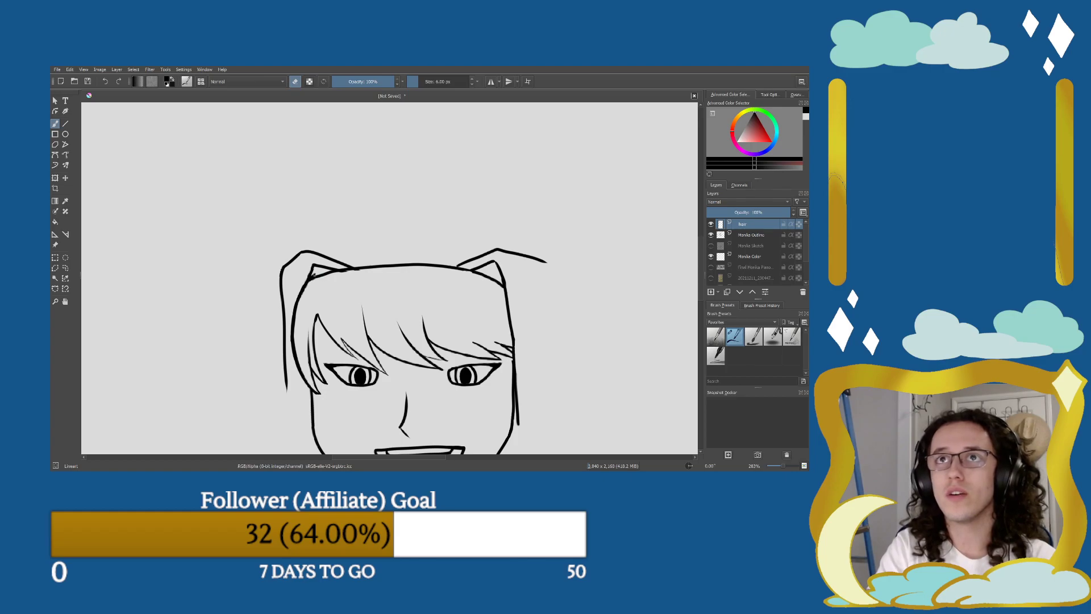
key("e")
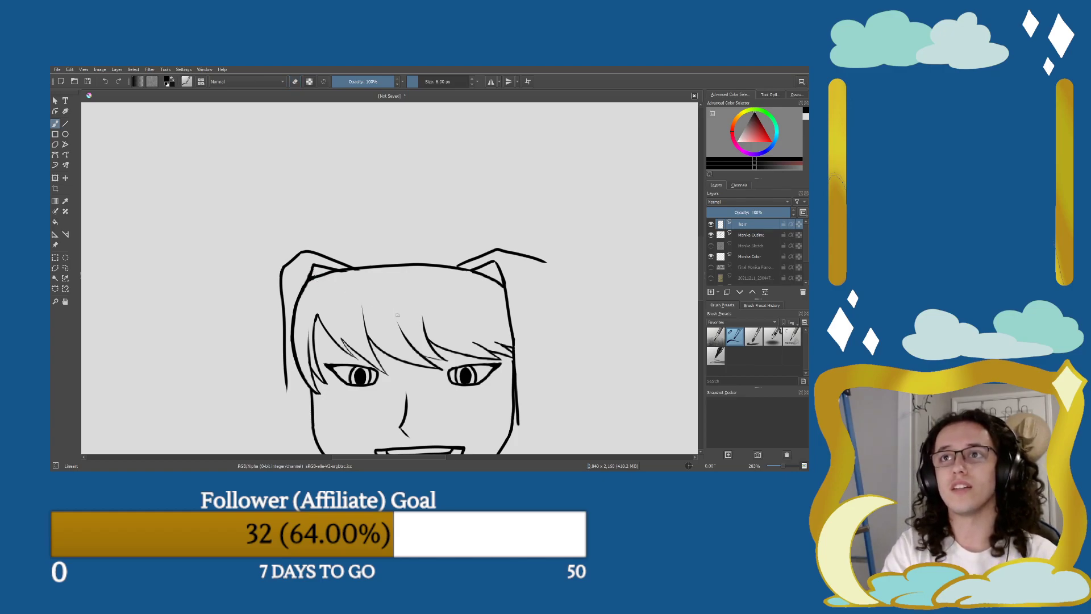
left_click_drag(401, 312, 392, 281)
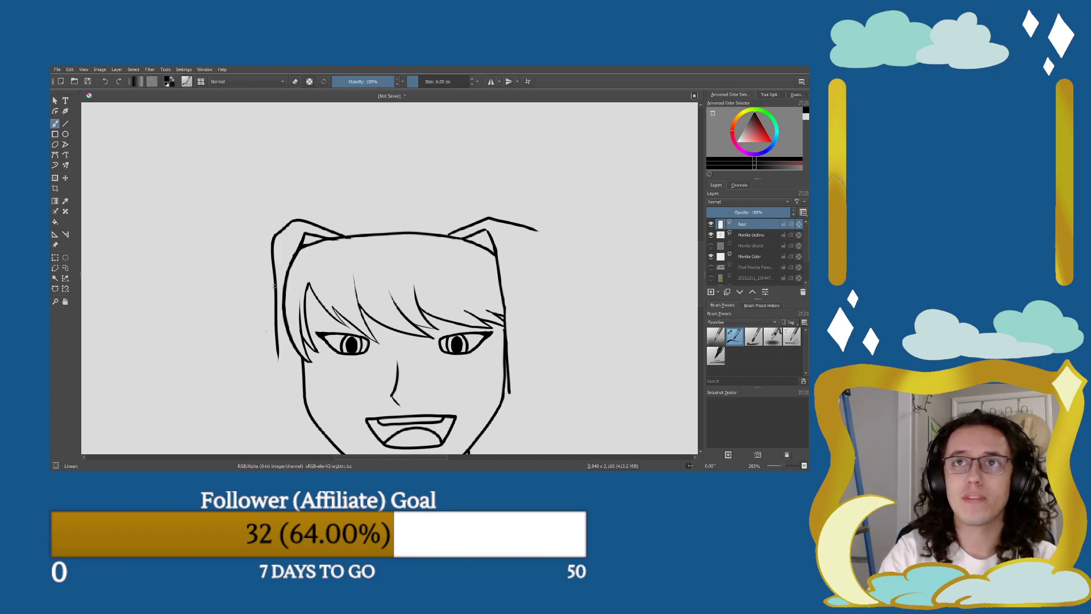
Redraw a shorter left hair line, trim it, and join it to the left eye's corner.
left_click_drag(291, 355, 282, 302)
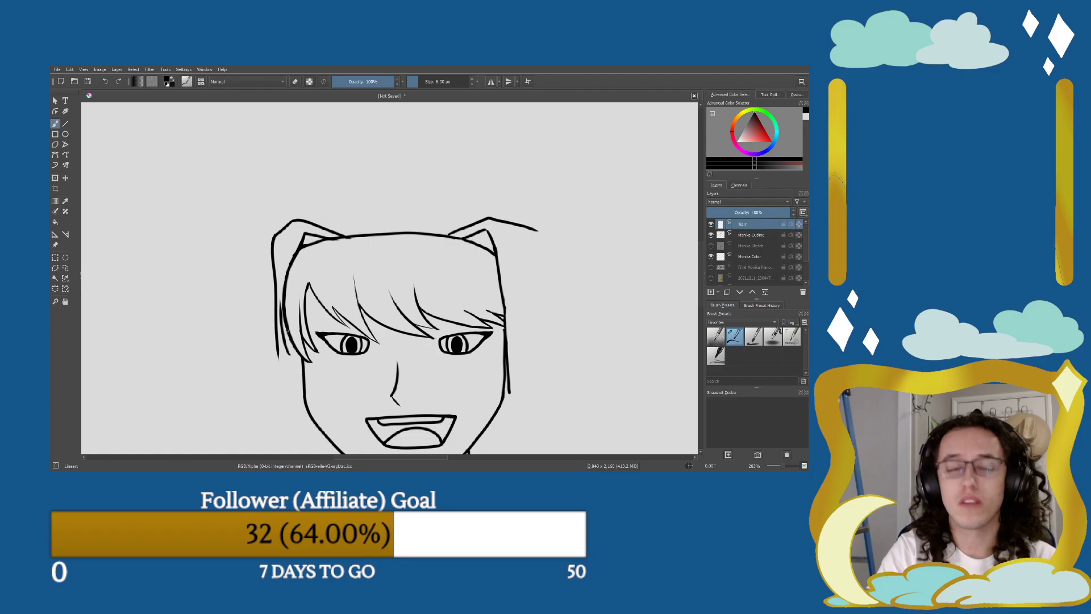
key("ctrl+z")
mouse_move(290, 353)
left_mouse_down()
mouse_move(288, 306)
mouse_move(290, 341)
left_mouse_up()
key("e")
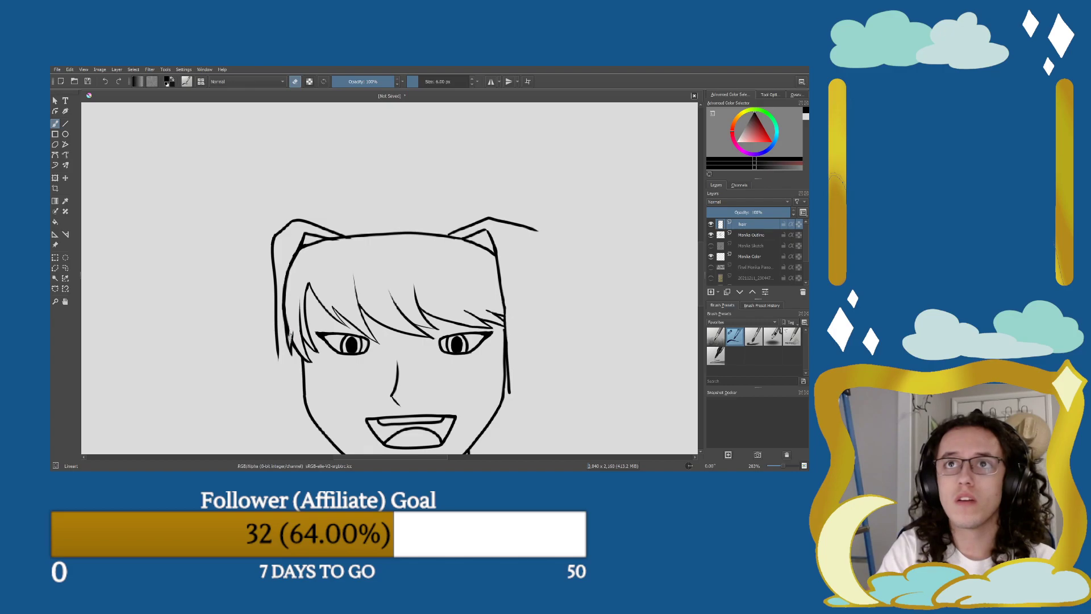
left_click_drag(289, 339, 289, 322)
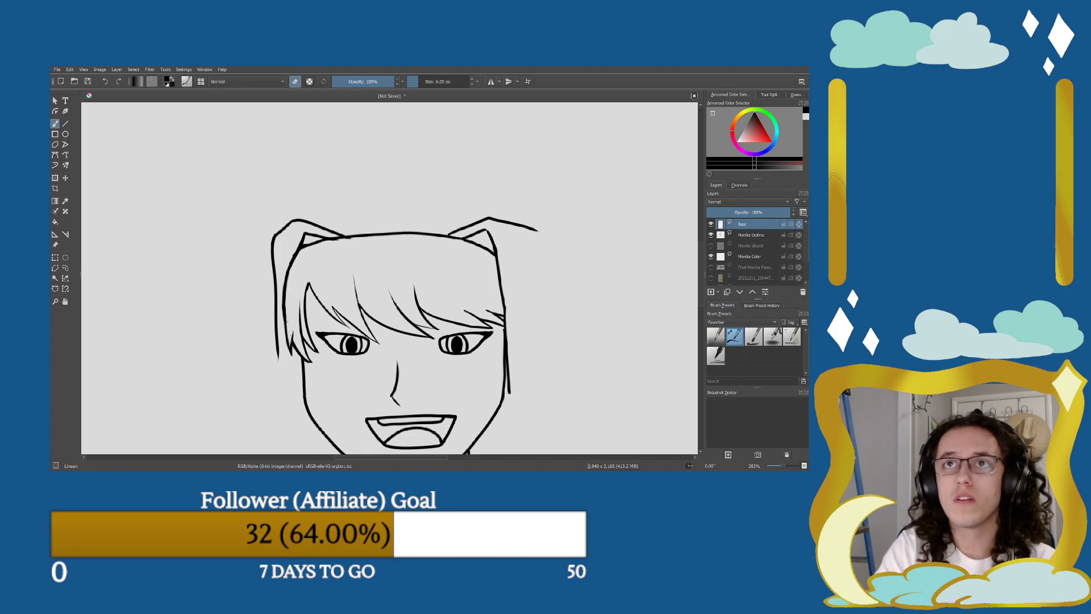
key("e")
mouse_move(307, 326)
left_mouse_down()
mouse_move(322, 287)
mouse_move(307, 293)
mouse_move(321, 293)
left_mouse_up()
Erase the vertical hair line and the stray stroke beside the left eye.
key("e")
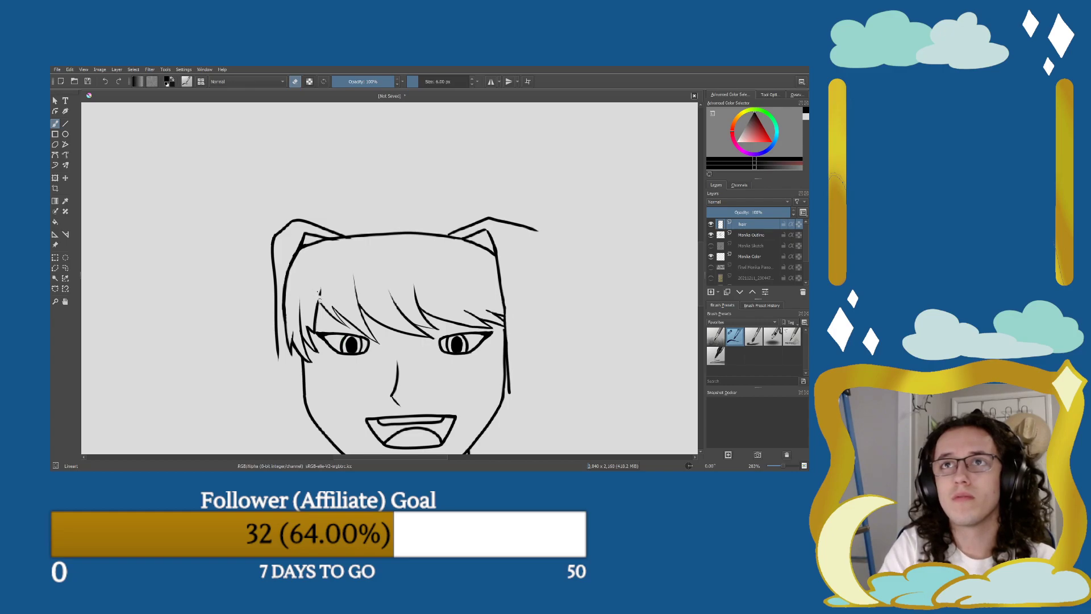
key("e")
key("e")
key("e")
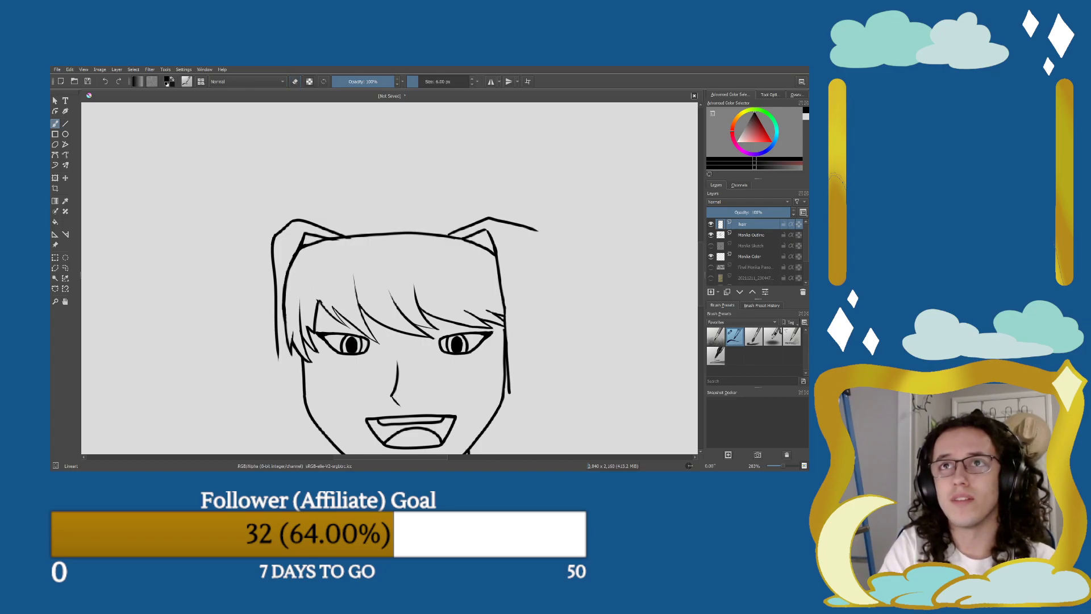
key("e")
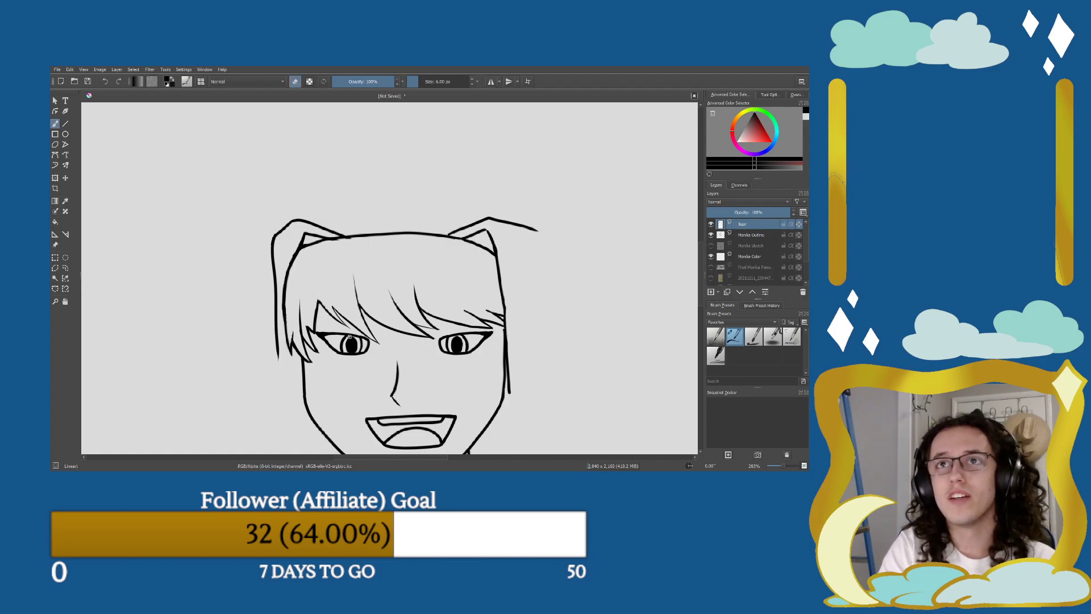
key("e")
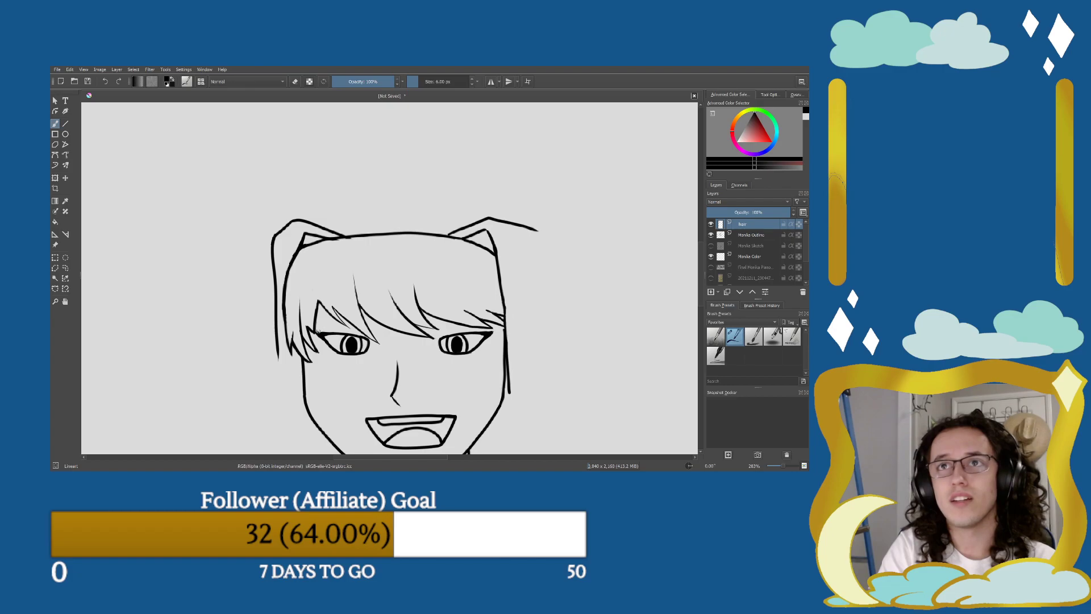
key("e")
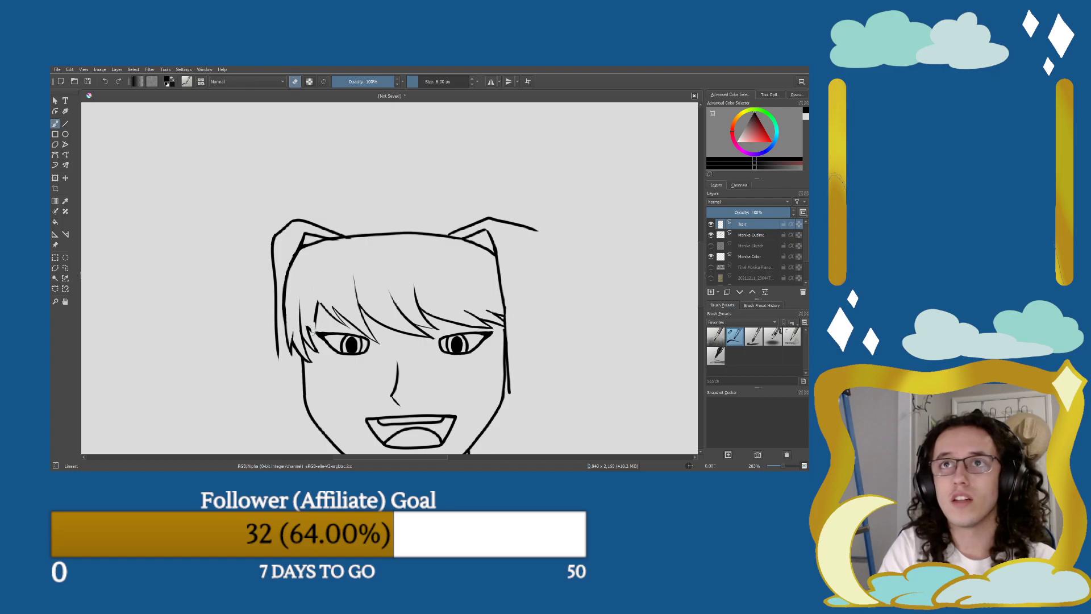
left_click_drag(315, 329, 317, 314)
key("e")
key("e")
key("e")
key("e")
left_click_drag(308, 327, 316, 336)
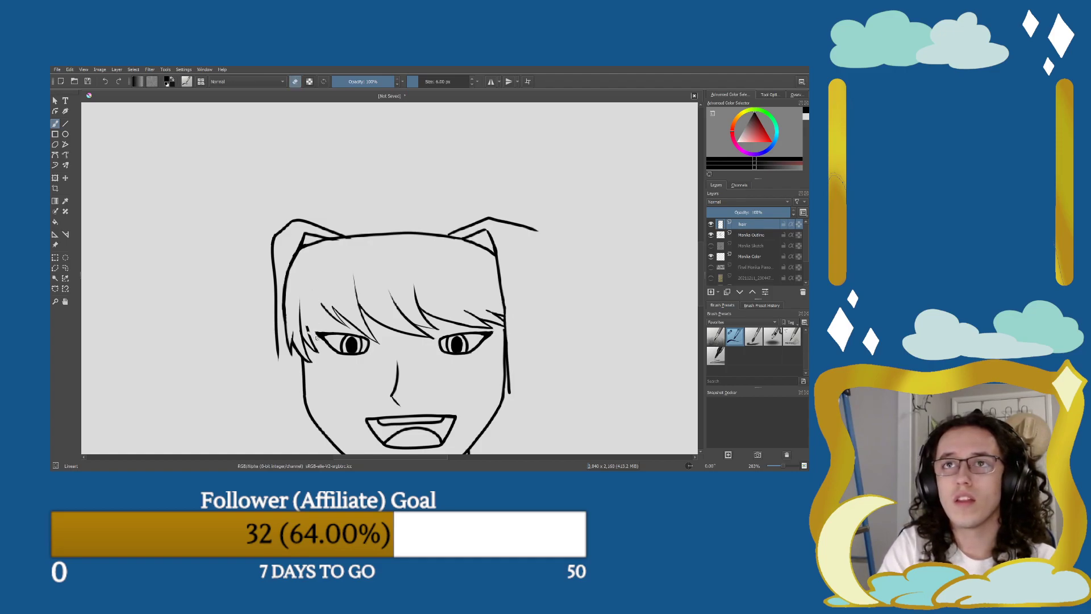
key("e")
Draw new hair strands beside the left eye and a line up the hair's left edge.
left_click_drag(319, 331, 310, 340)
left_click_drag(324, 303, 314, 338)
key("ctrl+z")
left_click_drag(322, 298, 314, 338)
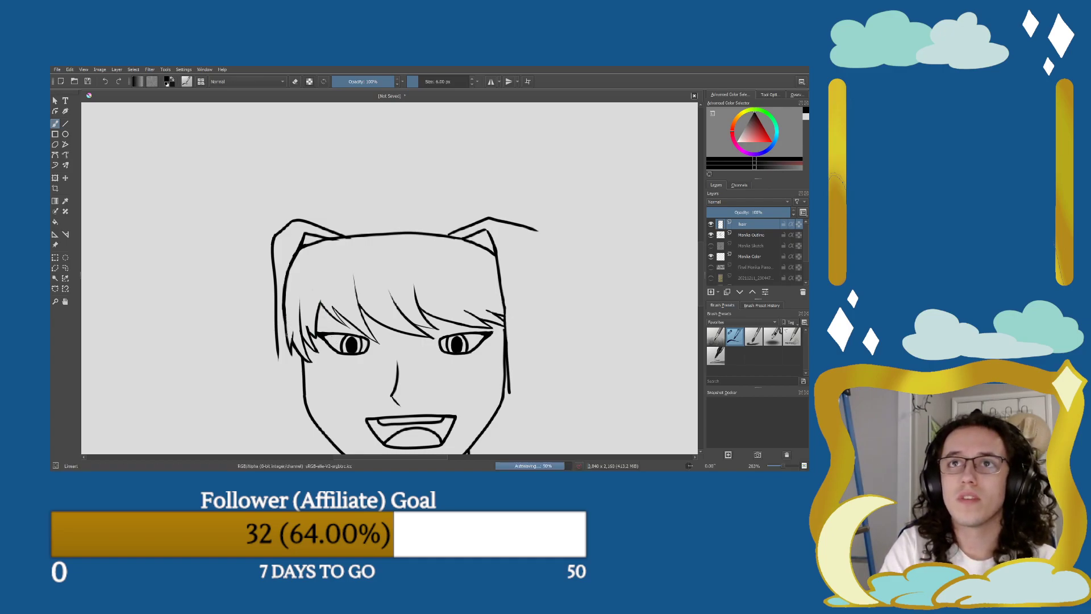
mouse_move(288, 348)
left_mouse_down()
mouse_move(305, 255)
mouse_move(407, 215)
left_mouse_up()
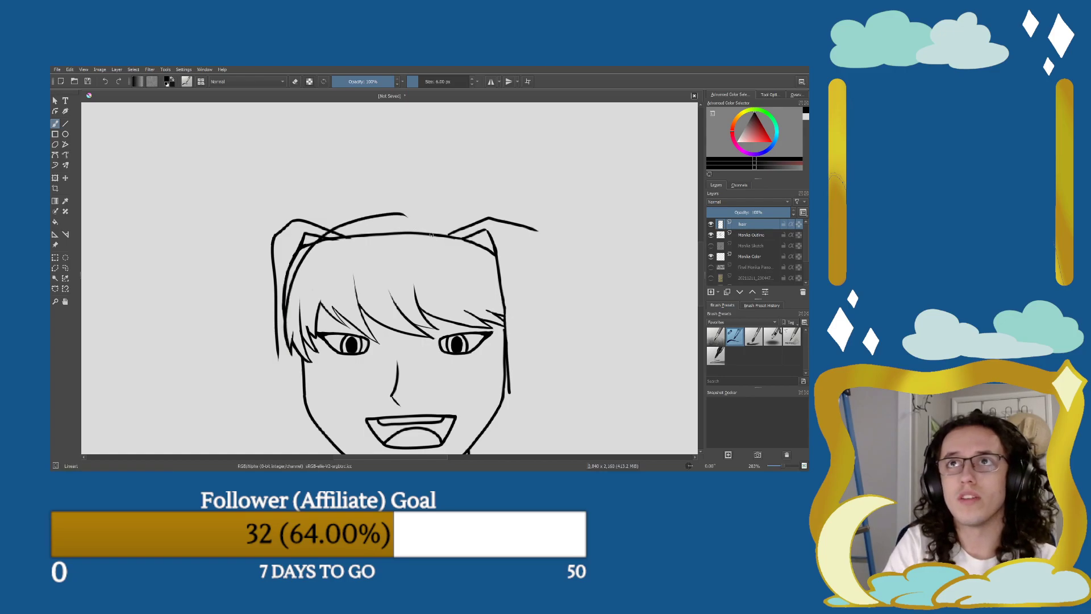
Draw the rounded top of the head and fill the gaps along the top hairline.
mouse_move(509, 306)
left_mouse_down()
mouse_move(471, 232)
mouse_move(439, 217)
mouse_move(402, 214)
mouse_move(323, 246)
mouse_move(333, 230)
mouse_move(347, 238)
mouse_move(336, 240)
mouse_move(440, 234)
mouse_move(426, 229)
mouse_move(465, 240)
mouse_move(456, 229)
mouse_move(489, 254)
mouse_move(464, 232)
left_mouse_up()
key("e")
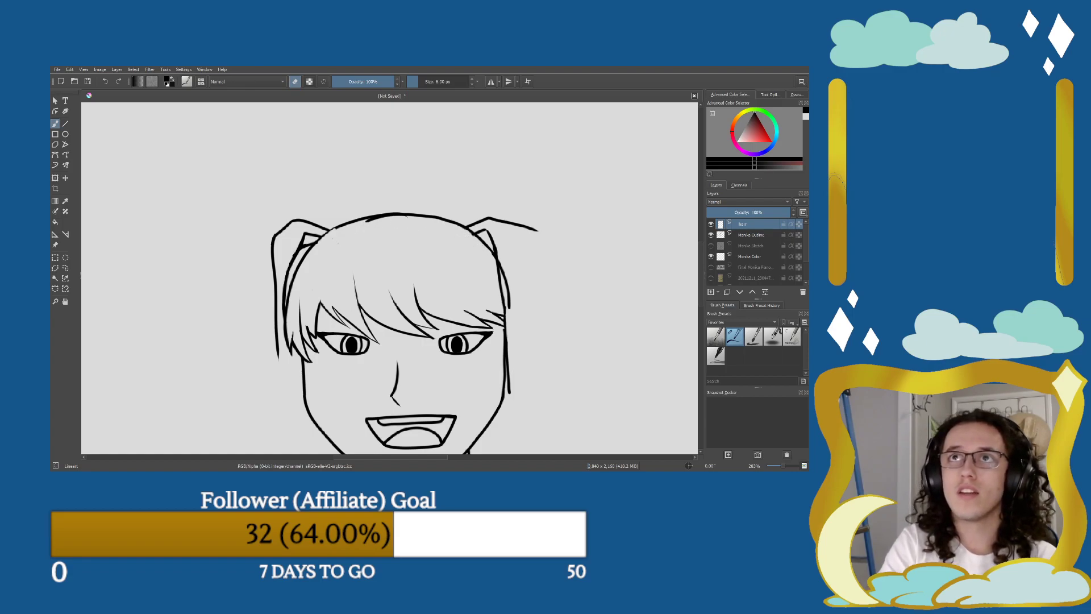
key("e")
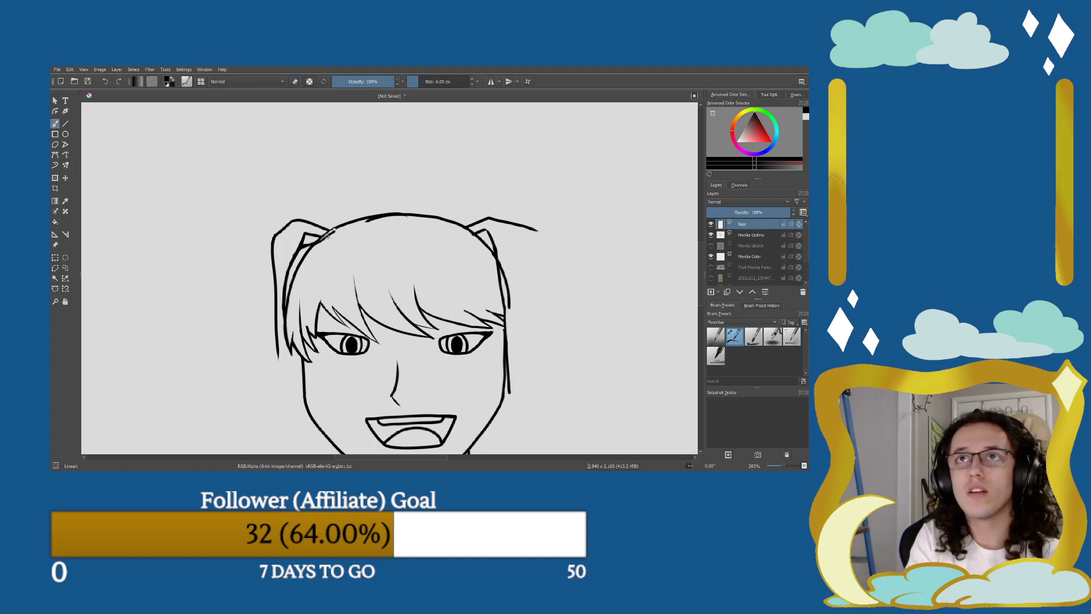
key("e")
left_click_drag(325, 235, 340, 228)
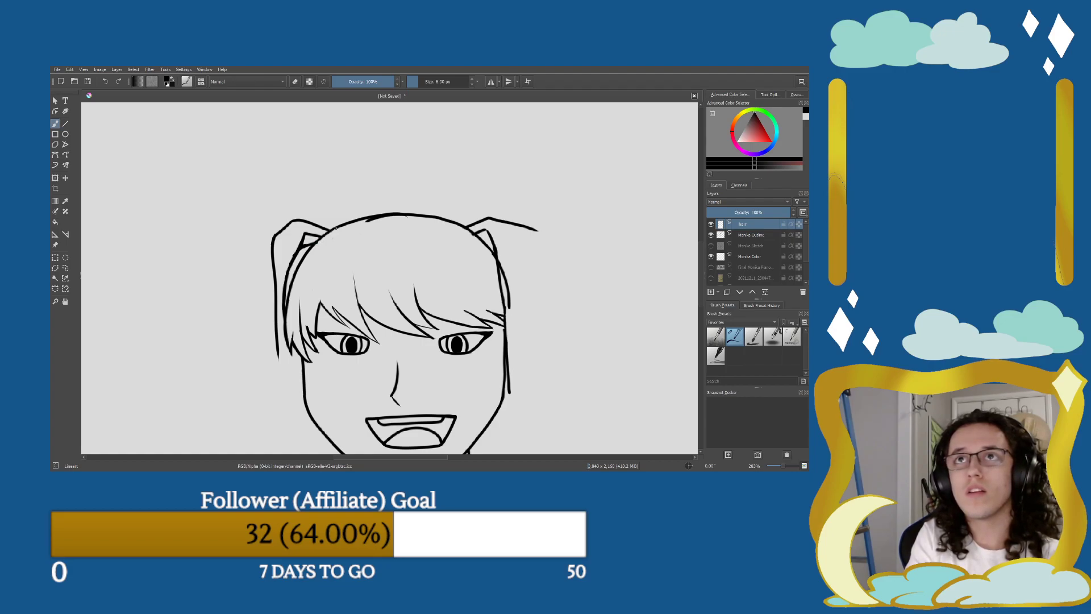
left_click_drag(355, 222, 381, 220)
Erase the left pigtail outline and the rough strokes on the upper-left head.
key("e")
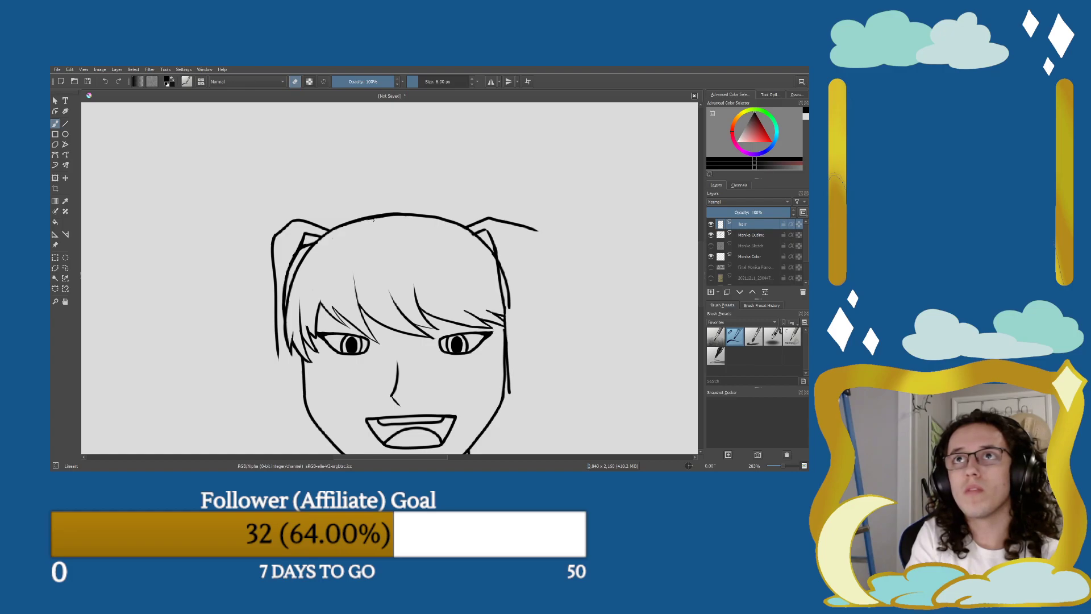
mouse_move(276, 355)
left_mouse_down()
mouse_move(276, 310)
mouse_move(283, 336)
left_mouse_up()
mouse_move(274, 296)
left_mouse_down()
mouse_move(273, 316)
mouse_move(273, 245)
mouse_move(287, 223)
mouse_move(309, 224)
mouse_move(277, 293)
mouse_move(279, 334)
mouse_move(277, 312)
left_mouse_up()
mouse_move(282, 274)
left_mouse_down()
mouse_move(324, 227)
mouse_move(318, 233)
left_mouse_up()
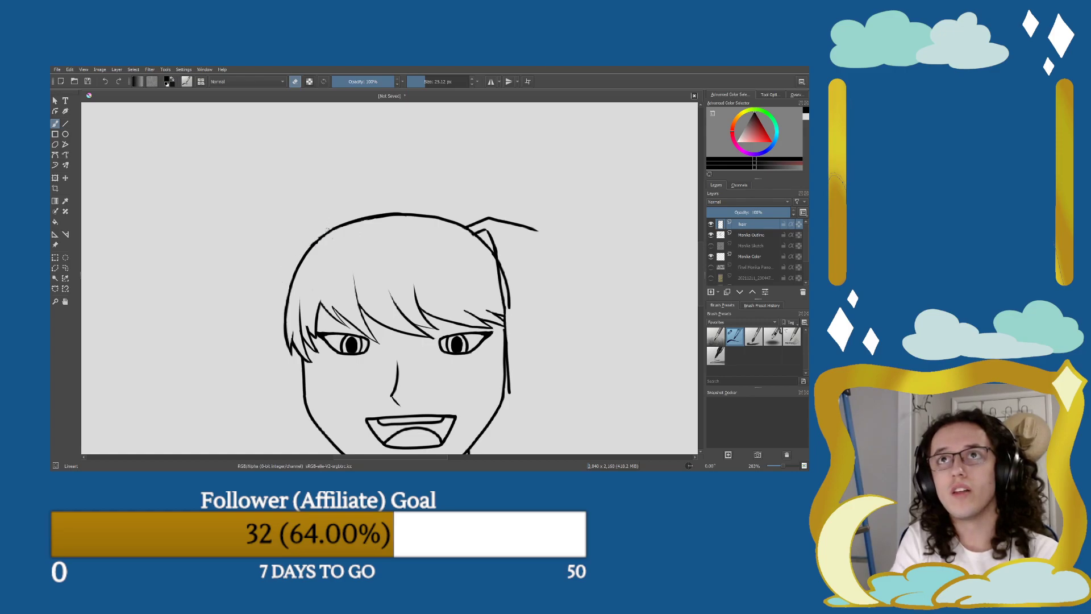
Erase the right hair tuft and the doubled strokes along the right cheek.
mouse_move(537, 217)
left_mouse_down()
mouse_move(524, 238)
mouse_move(471, 223)
mouse_move(500, 252)
left_mouse_up()
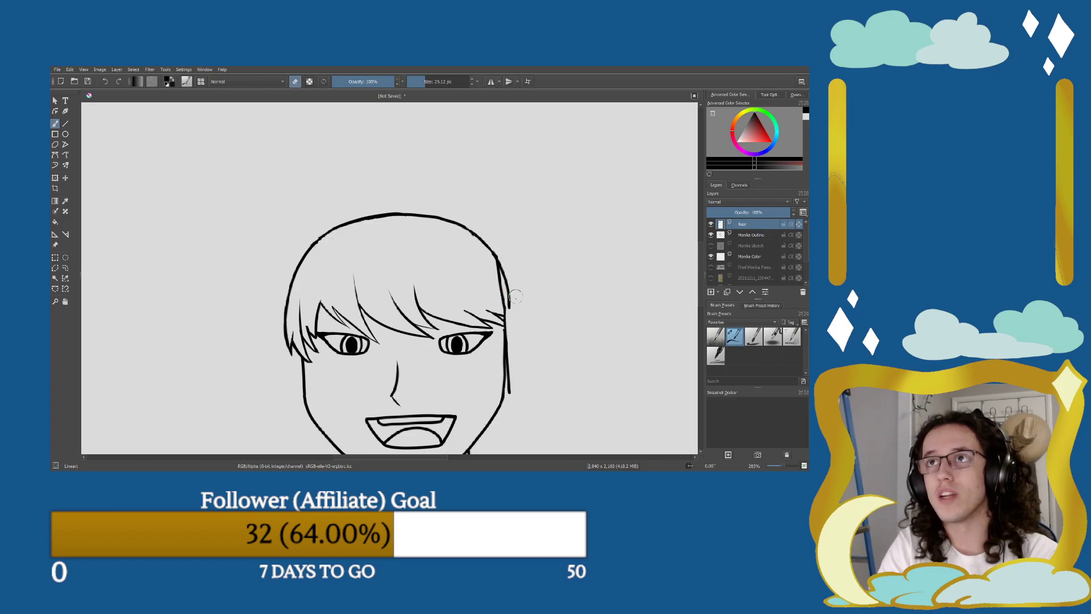
left_click_drag(511, 392, 497, 258)
key("e")
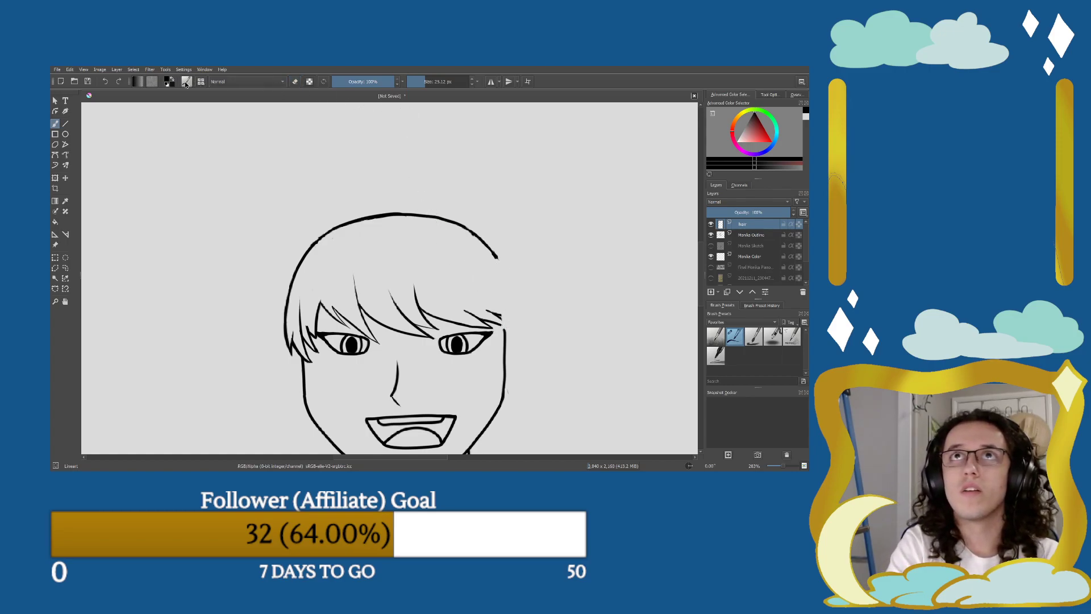
Draw the right side of the head with a 6 px brush and check the joins up close.
key("bracketleft")
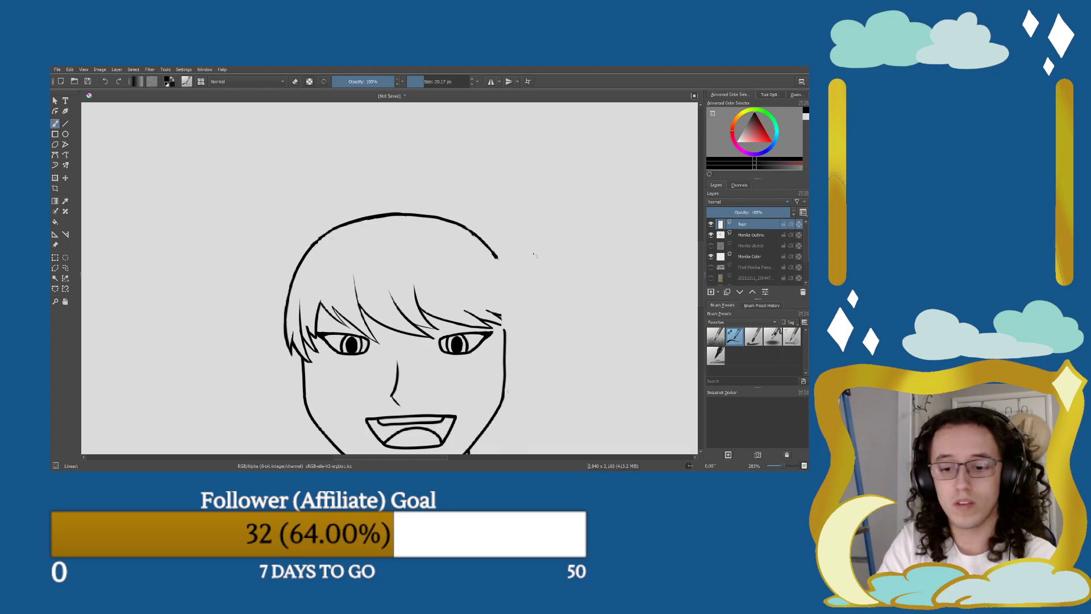
key("bracketleft")
key("bracketleft")
key("bracketleft")
key("bracketleft")
key("bracketleft")
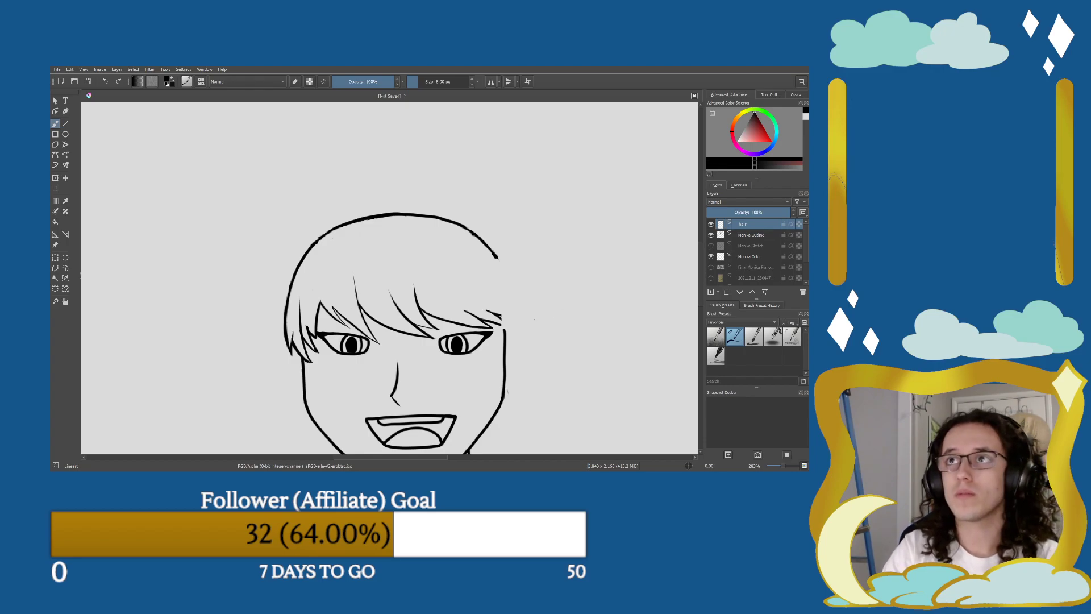
left_click_drag(501, 321, 495, 257)
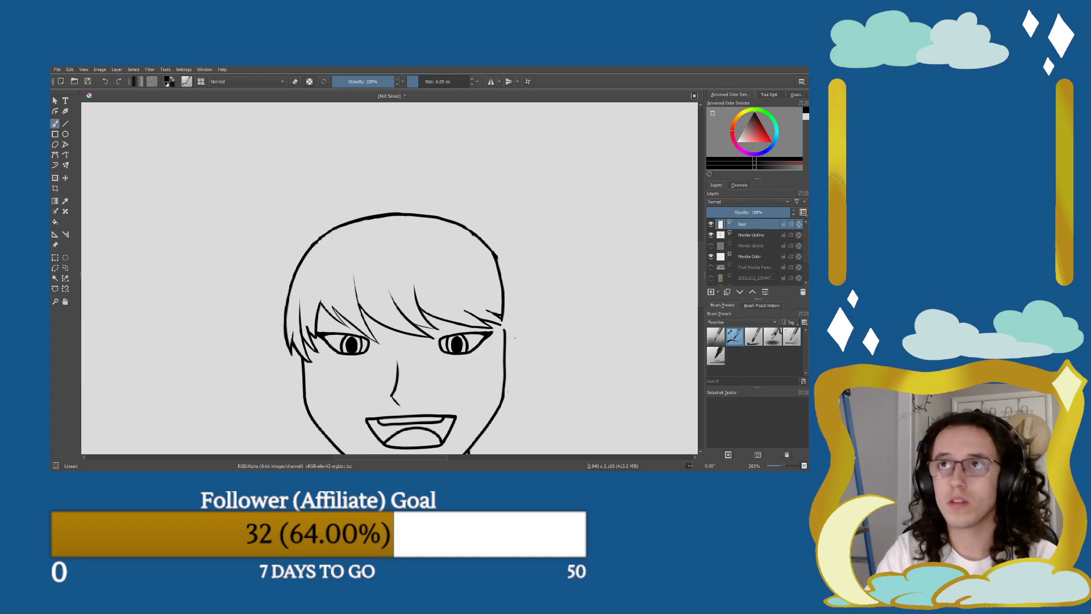
key("ctrl+plus")
key("ctrl+plus")
mouse_move(605, 380)
left_mouse_down()
mouse_move(427, 339)
mouse_move(432, 319)
mouse_move(442, 333)
mouse_move(412, 305)
mouse_move(418, 292)
mouse_move(470, 315)
left_mouse_up()
key("minus")
key("minus")
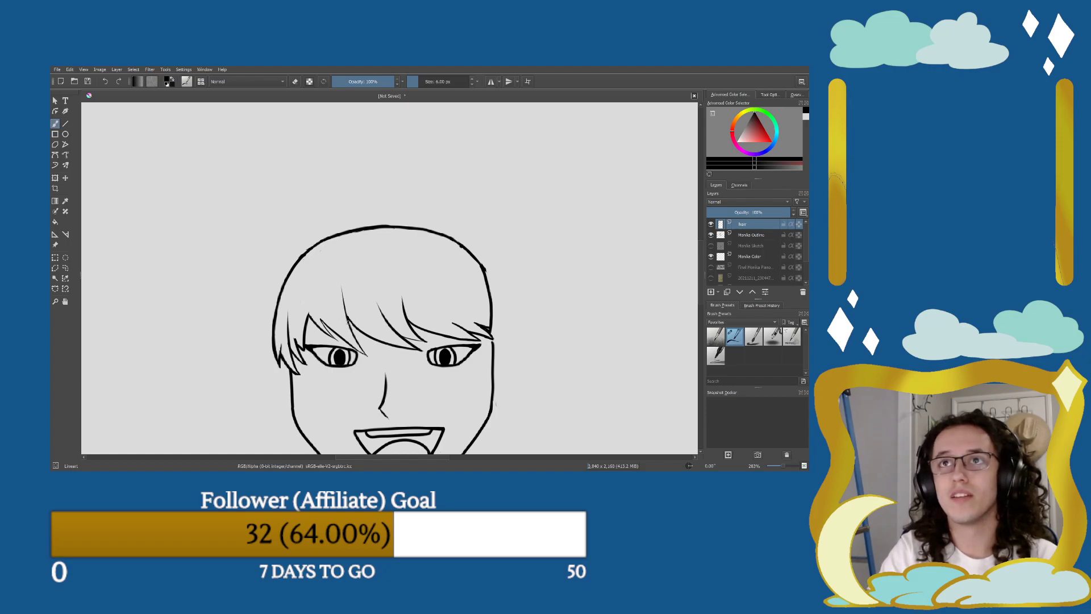
left_click_drag(308, 312, 356, 241)
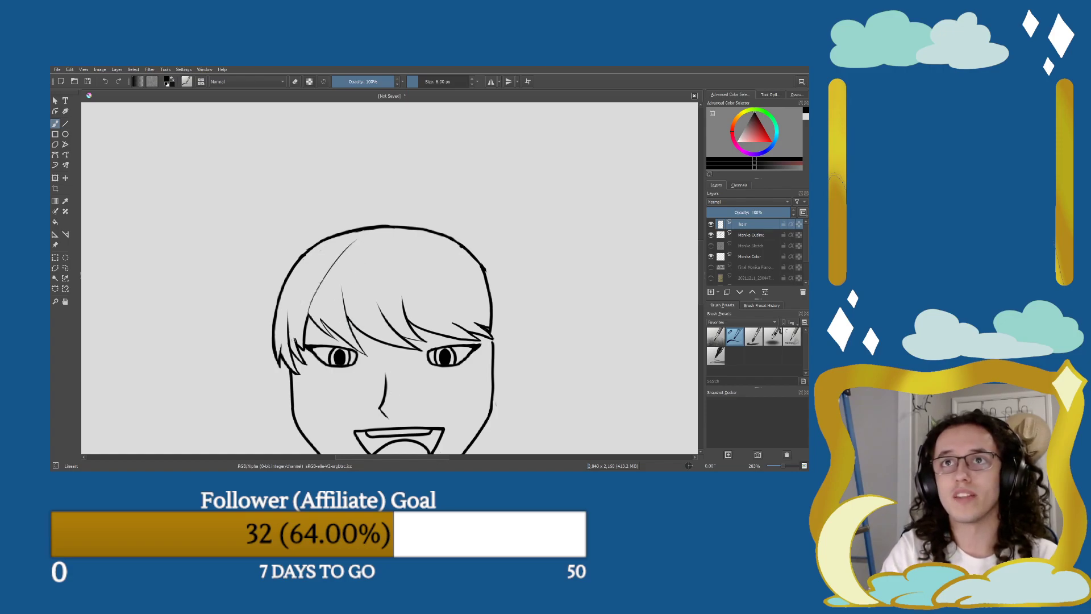
left_click_drag(286, 341, 336, 237)
left_click_drag(294, 343, 364, 217)
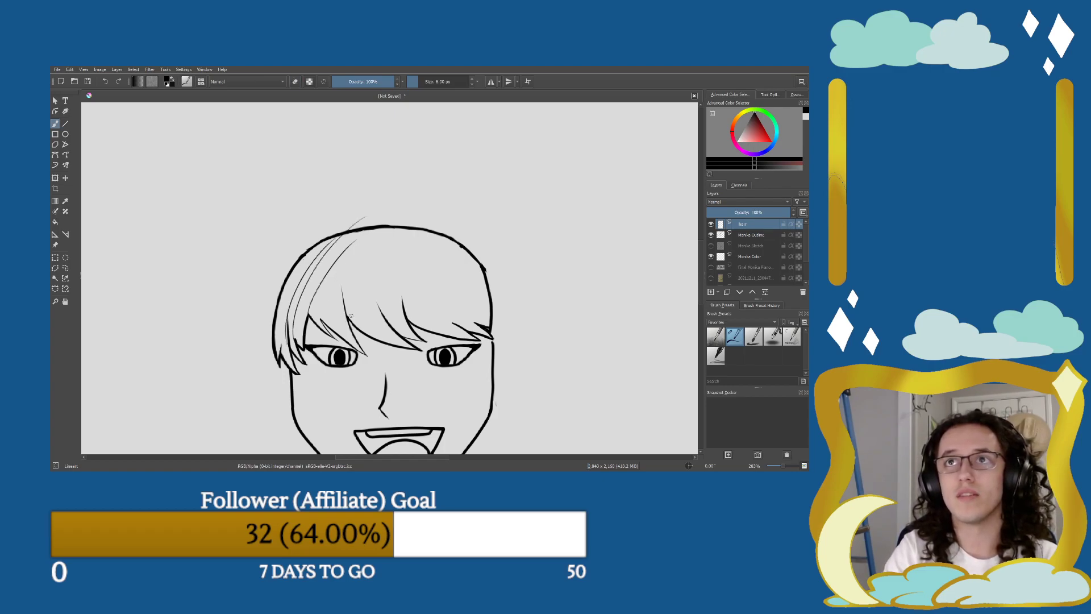
key("ctrl+z")
key("ctrl+z")
key("ctrl+z")
key("ctrl+z")
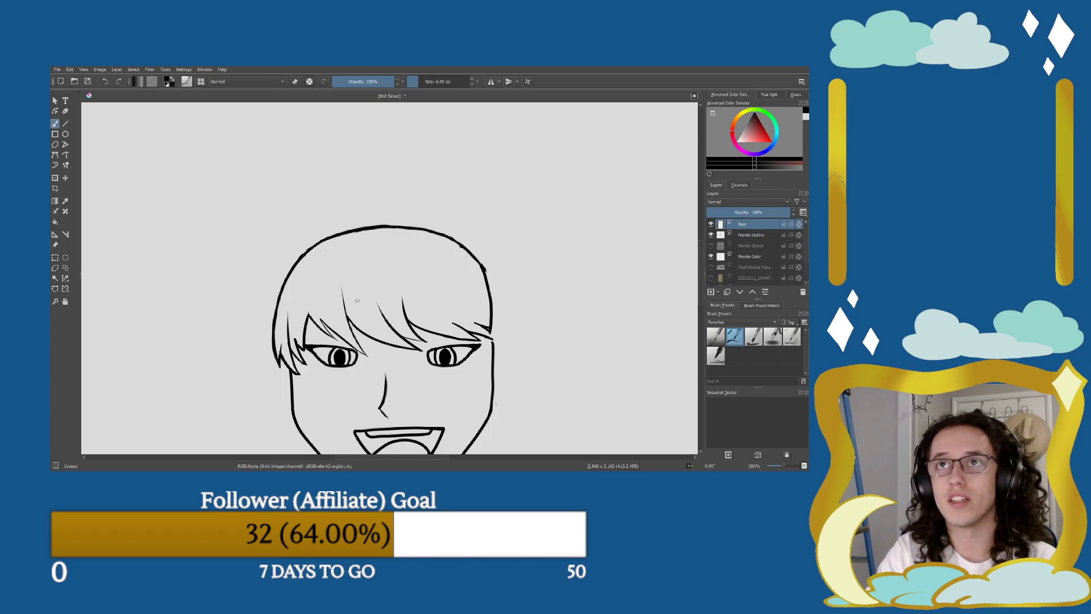
left_click_drag(376, 307, 375, 228)
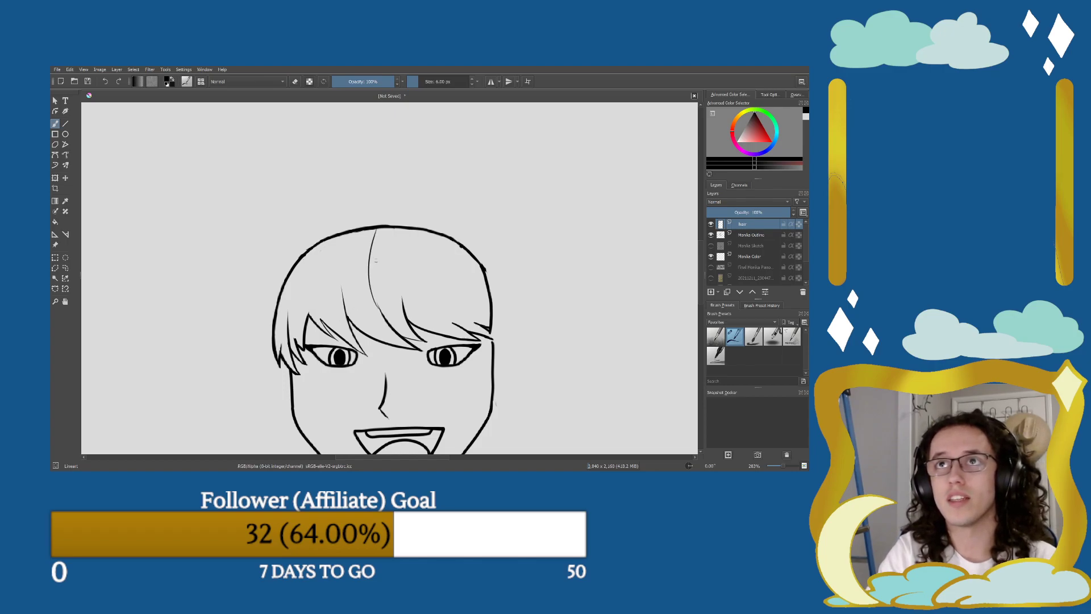
left_click_drag(405, 306, 401, 232)
mouse_move(453, 324)
left_mouse_down()
mouse_move(438, 303)
mouse_move(423, 236)
left_mouse_up()
key("ctrl+z")
left_click_drag(453, 323, 414, 217)
key("ctrl+z")
key("e")
key("ctrl+z")
key("ctrl+z")
mouse_move(455, 328)
left_mouse_down()
mouse_move(480, 340)
mouse_move(451, 315)
mouse_move(477, 339)
mouse_move(473, 326)
mouse_move(487, 316)
left_mouse_up()
key("e")
key("ctrl+z")
key("e")
key("e")
key("e")
key("e")
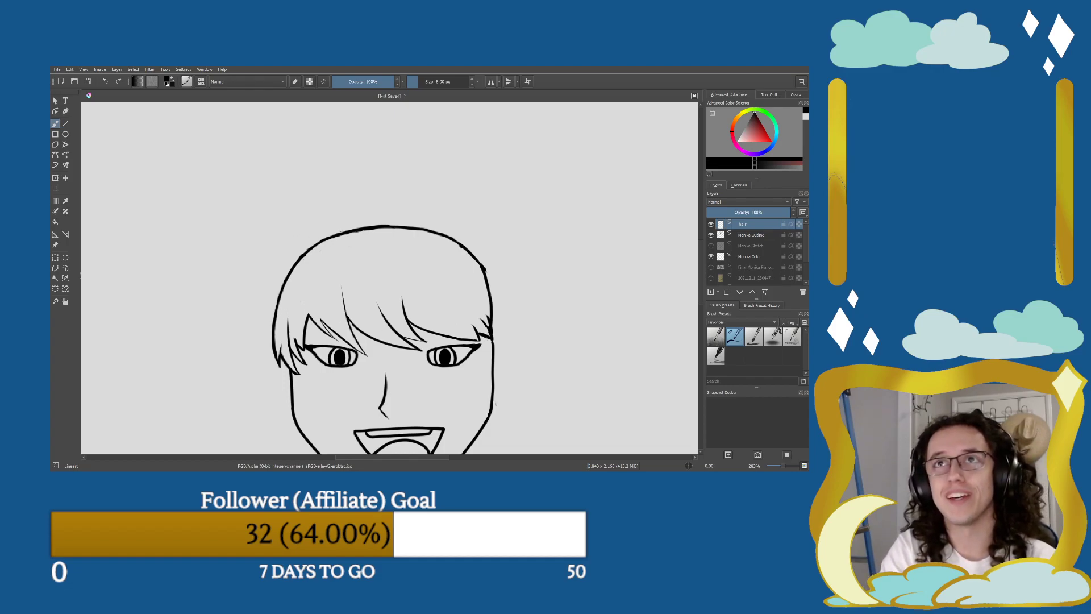
Draw pointed tuft lines above the left and right sides of the head.
left_click_drag(342, 230, 307, 214)
left_click_drag(423, 227, 451, 207)
left_click_drag(254, 236, 305, 217)
key("ctrl+z")
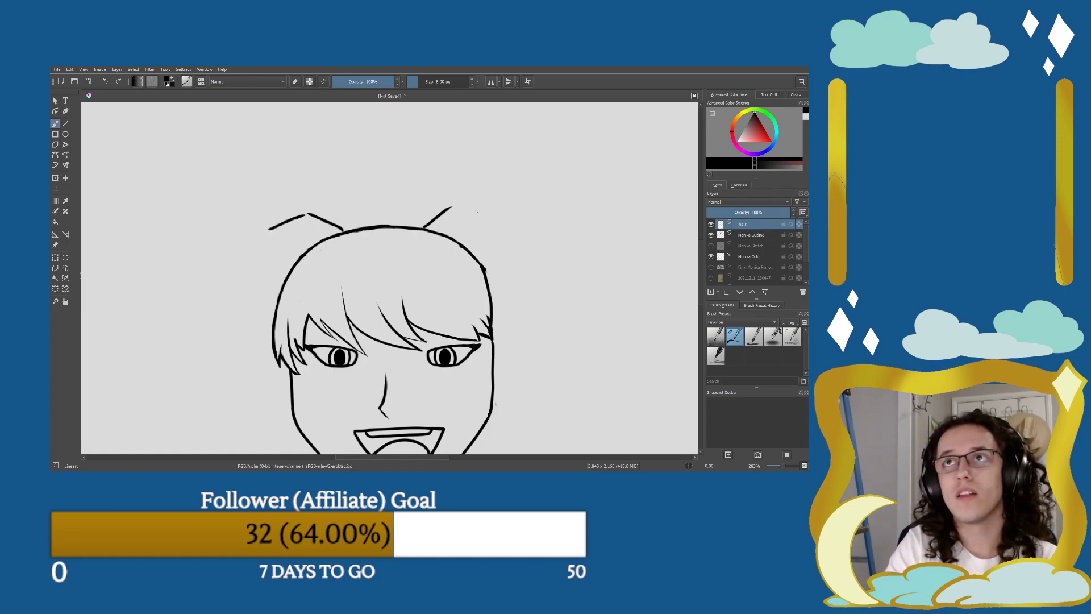
left_click_drag(460, 209, 509, 224)
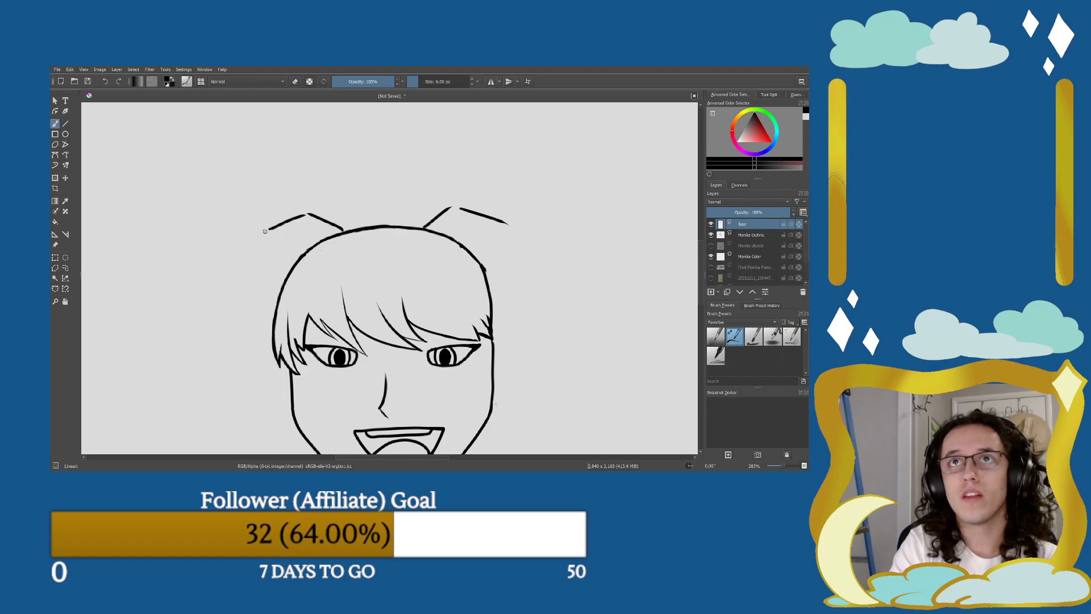
Outline the long left hair and add strands inside it, trimming one lower stroke.
left_click_drag(265, 235, 276, 375)
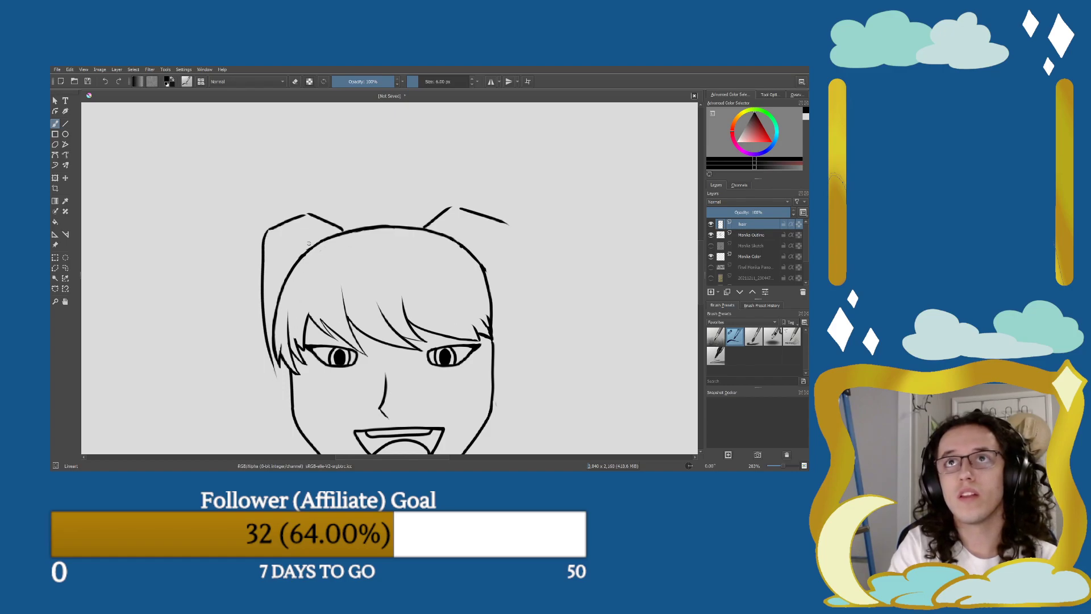
left_click_drag(307, 226, 283, 299)
left_click_drag(308, 226, 339, 235)
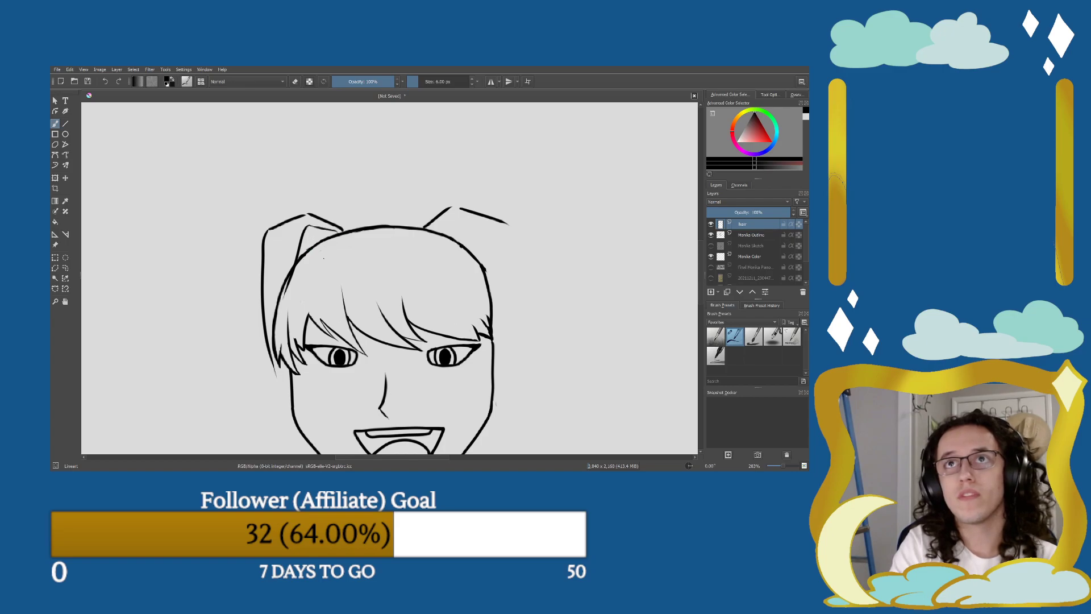
key("e")
mouse_move(290, 278)
left_mouse_down()
mouse_move(284, 296)
mouse_move(290, 279)
left_mouse_up()
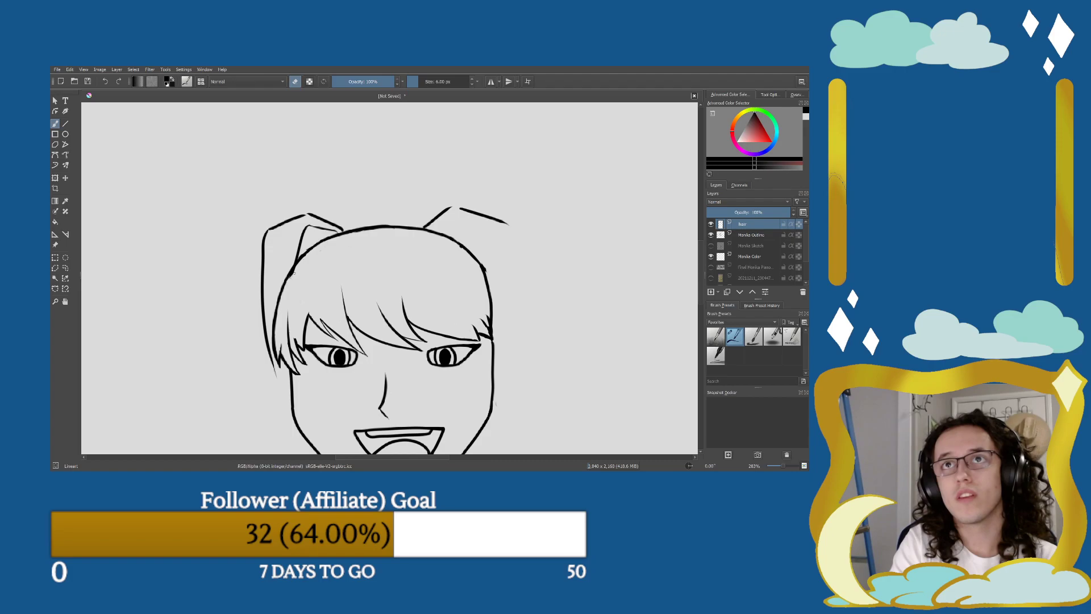
key("e")
key("e")
key("e")
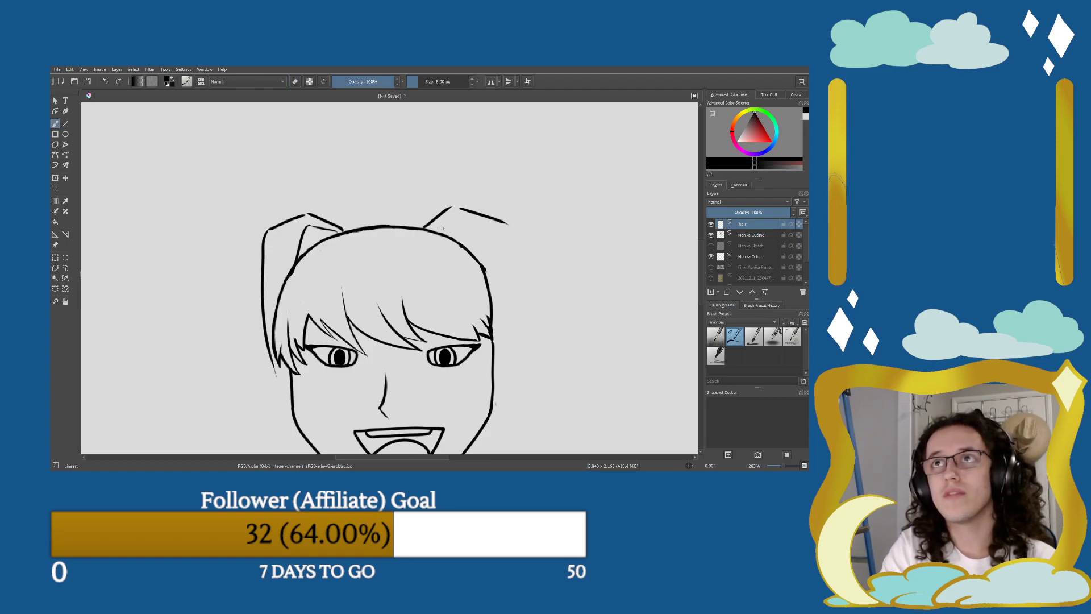
Ink the right hair loop and a long line falling down the right side.
mouse_move(429, 229)
left_mouse_down()
mouse_move(460, 217)
mouse_move(471, 253)
mouse_move(485, 452)
left_mouse_up()
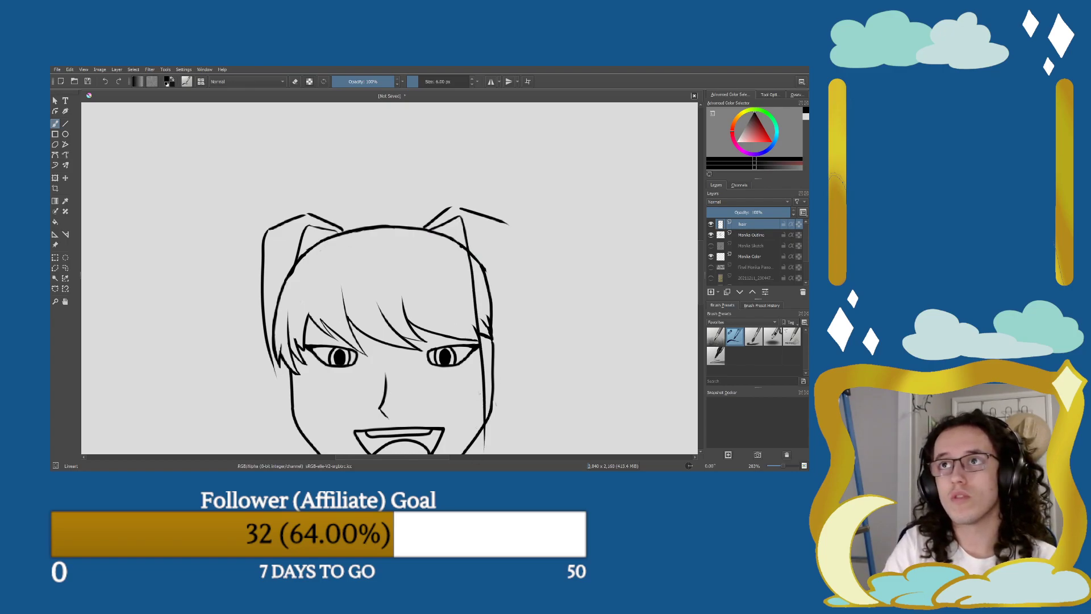
left_click_drag(508, 222, 517, 420)
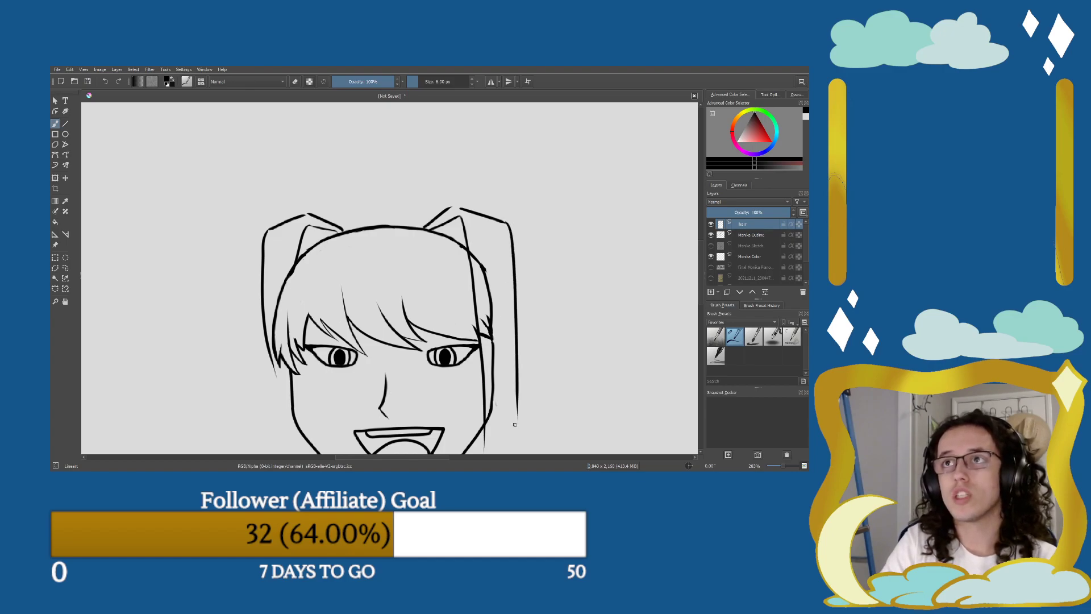
left_click_drag(426, 396, 403, 266)
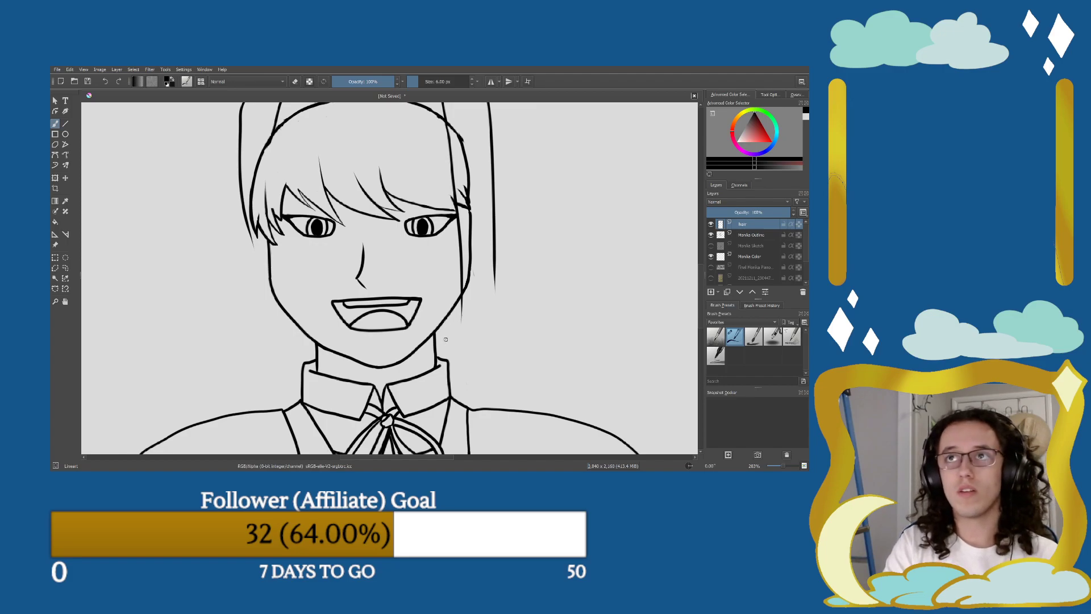
Zoom out and toggle the 20211211_230447 photo layer on and off to compare, leaving it hidden.
key("ctrl+minus")
key("ctrl+minus")
key("ctrl+minus")
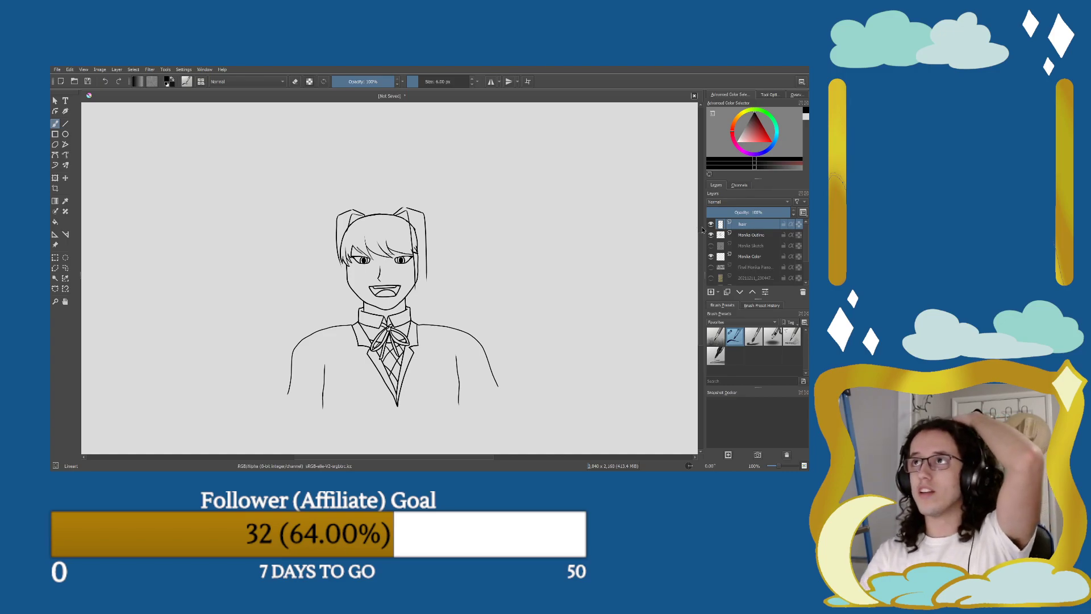
scroll(736, 244, "down", 2)
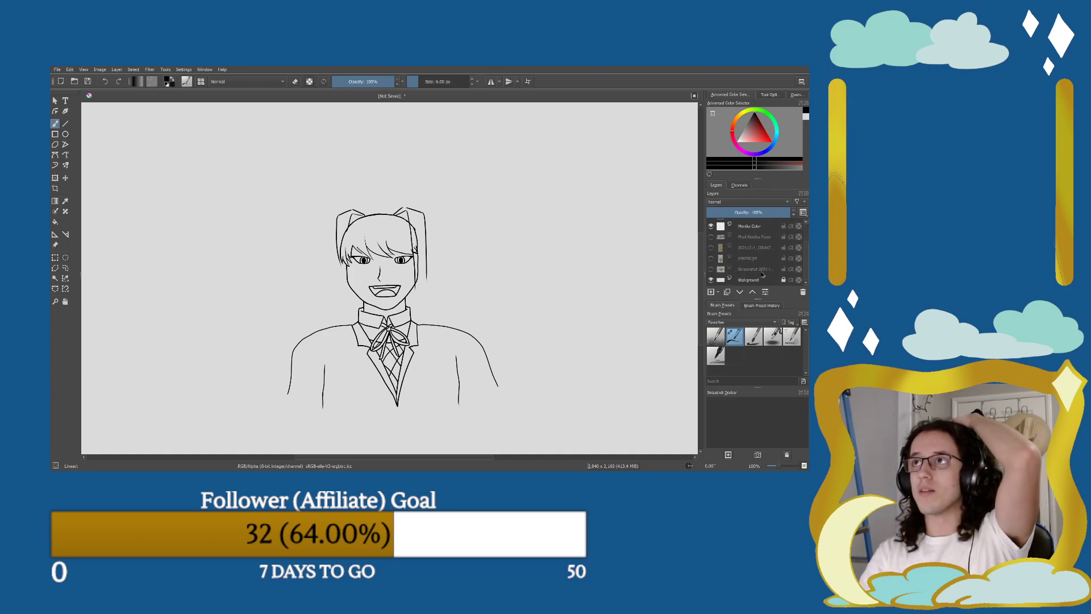
left_click(711, 248)
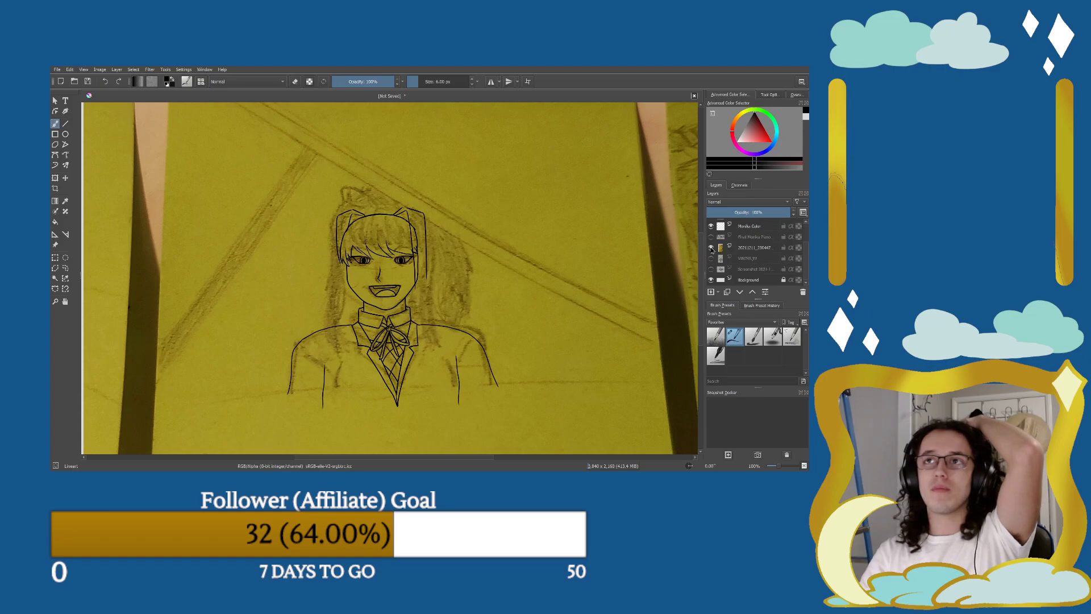
left_click(711, 248)
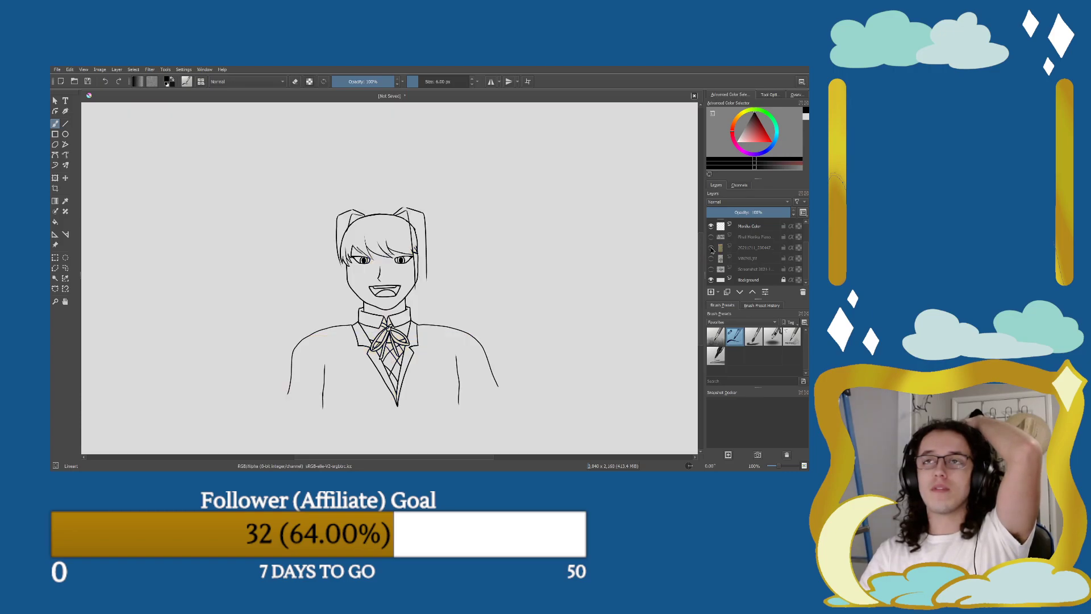
left_click(710, 248)
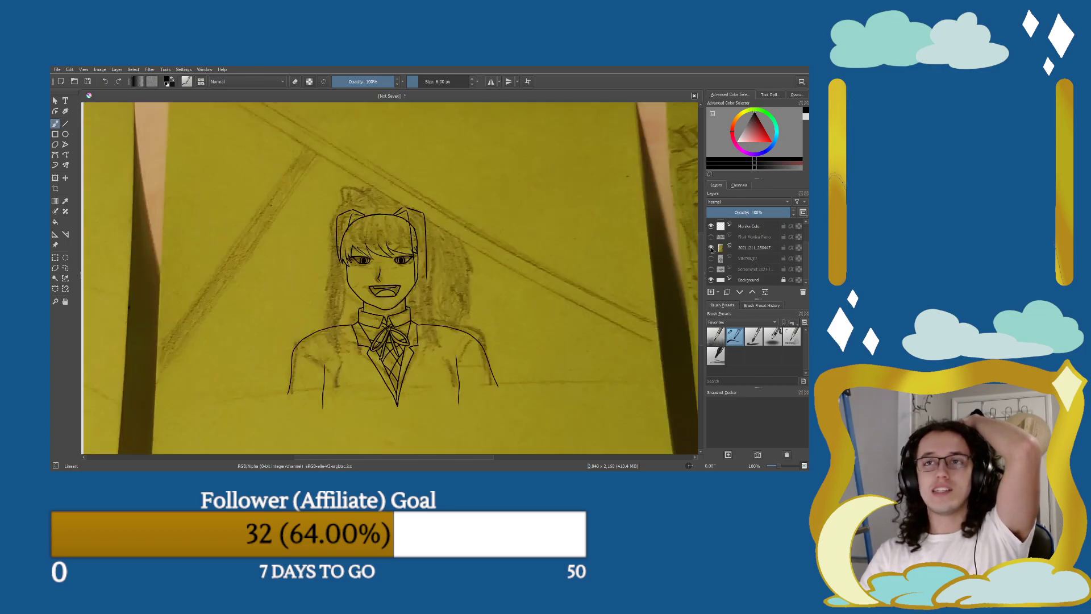
left_click(711, 248)
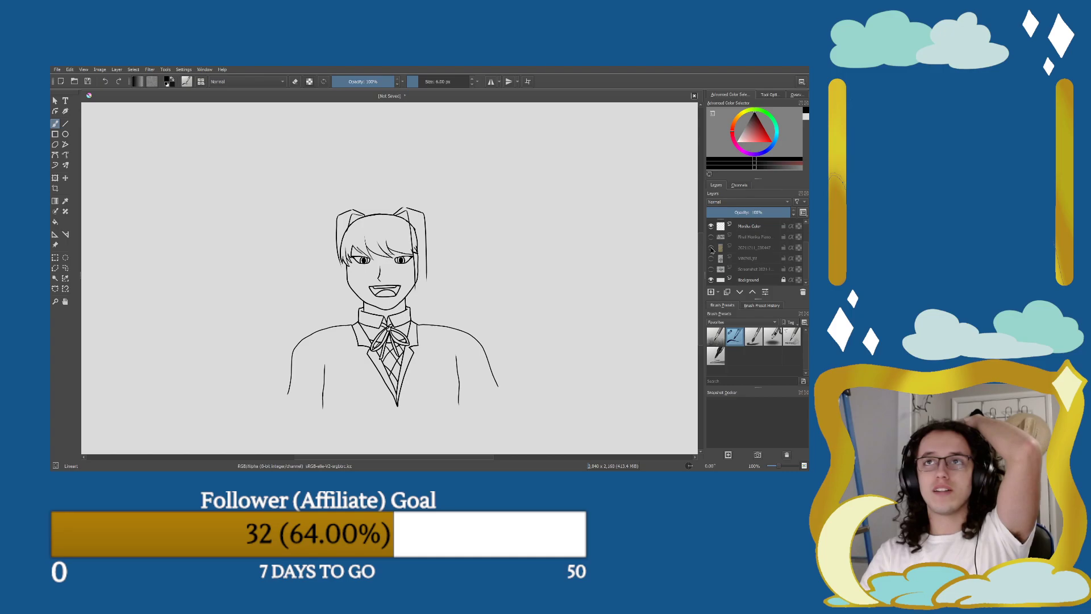
Draw a vertical hair line beside the collar.
scroll(392, 266, "up", 5)
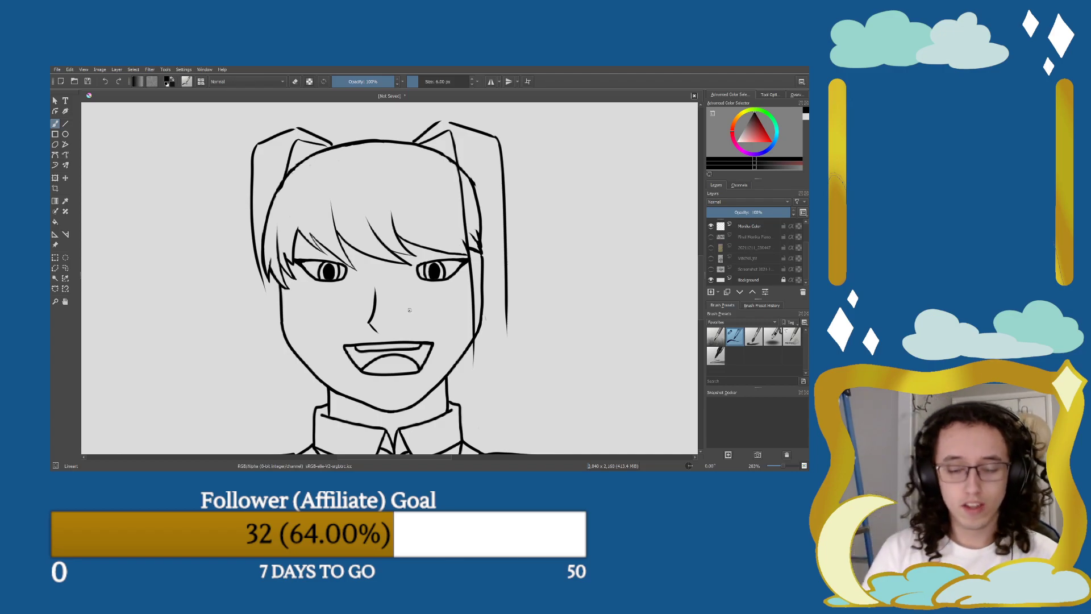
left_click_drag(459, 373, 376, 267)
scroll(430, 417, "down", 2)
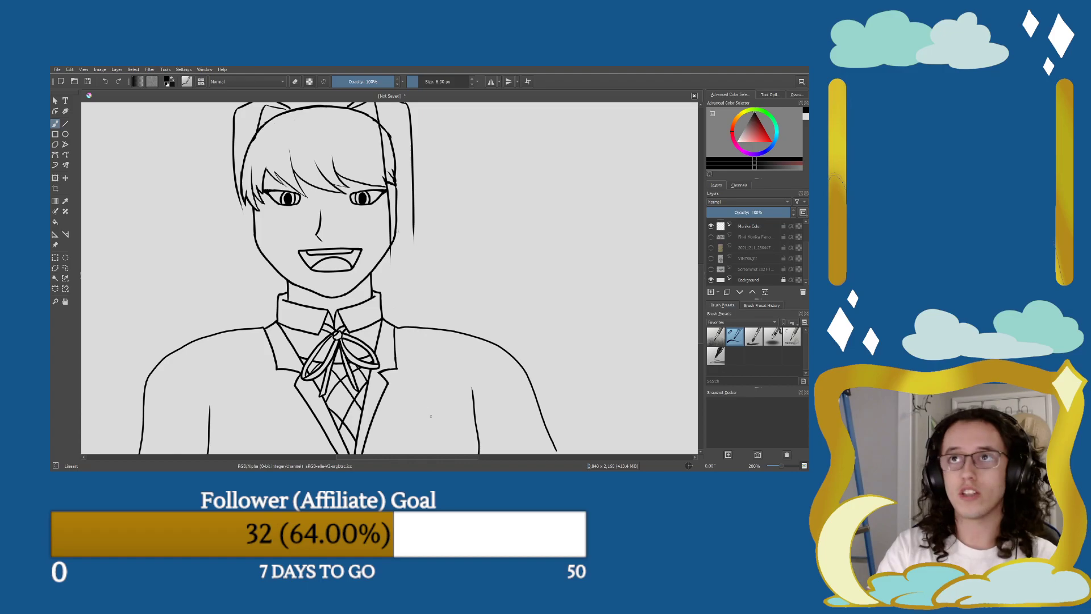
mouse_move(413, 391)
left_mouse_down()
mouse_move(390, 286)
mouse_move(397, 318)
mouse_move(384, 220)
left_mouse_up()
Draw the long hair line down the right of the face, redoing it until it sits right.
scroll(393, 293, "up", 2)
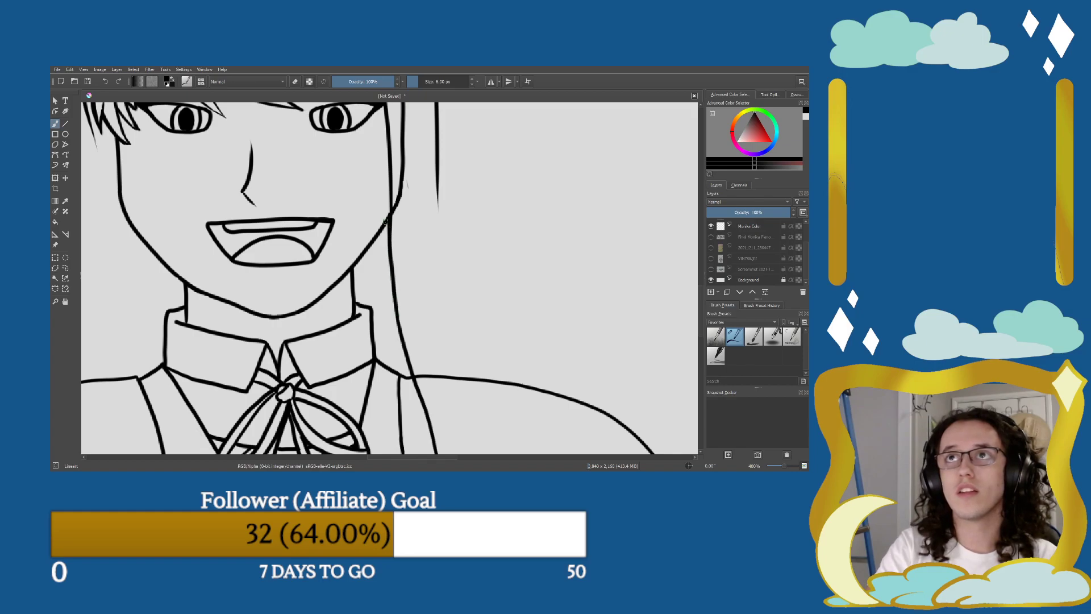
scroll(444, 367, "down", 2)
mouse_move(456, 426)
left_mouse_down()
mouse_move(456, 350)
mouse_move(427, 220)
left_mouse_up()
scroll(435, 325, "down", 1)
scroll(435, 331, "up", 1)
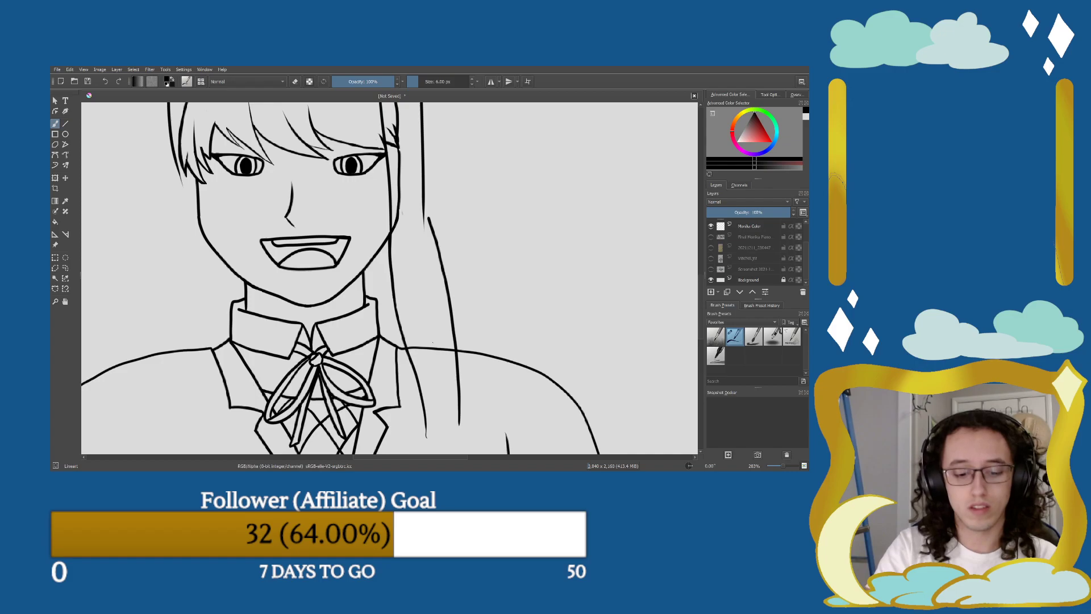
key("ctrl+z")
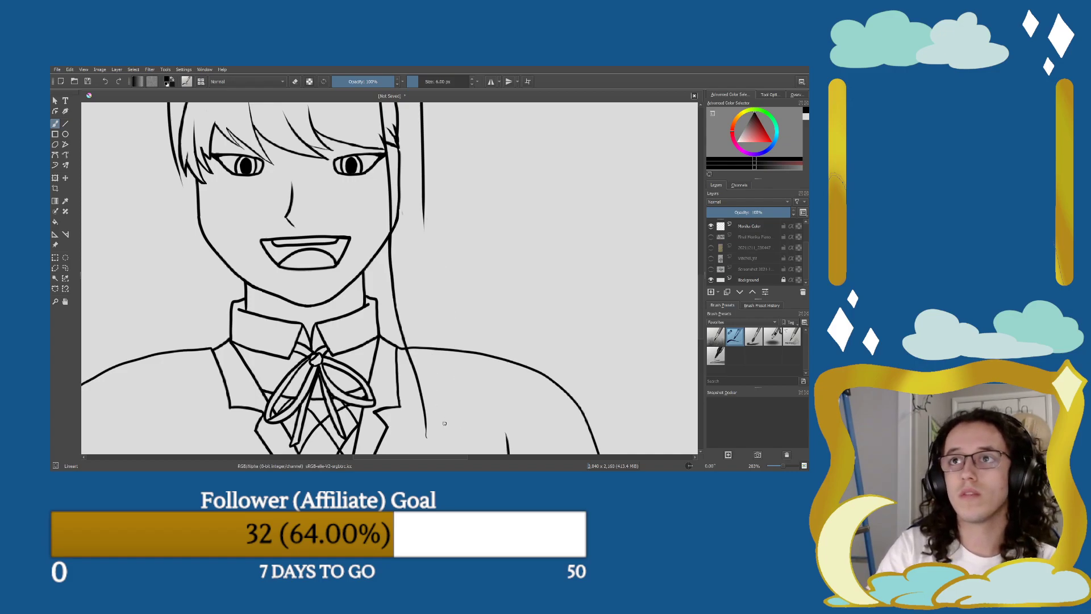
left_click_drag(464, 423, 428, 226)
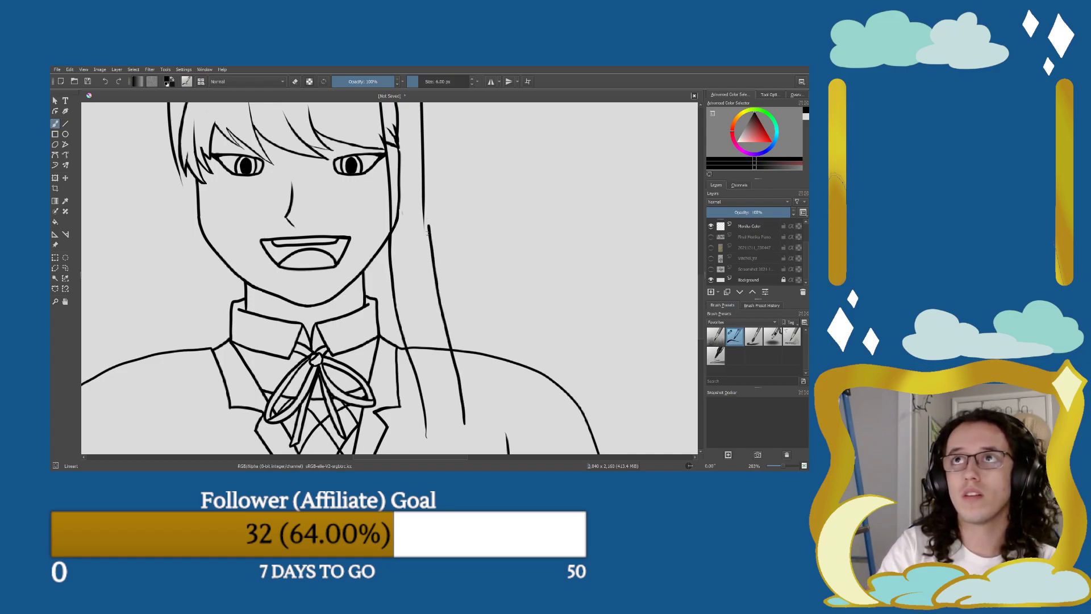
key("ctrl+z")
left_click_drag(459, 399, 428, 224)
key("ctrl+z")
left_click_drag(453, 382, 427, 200)
key("ctrl+z")
left_click_drag(461, 398, 421, 206)
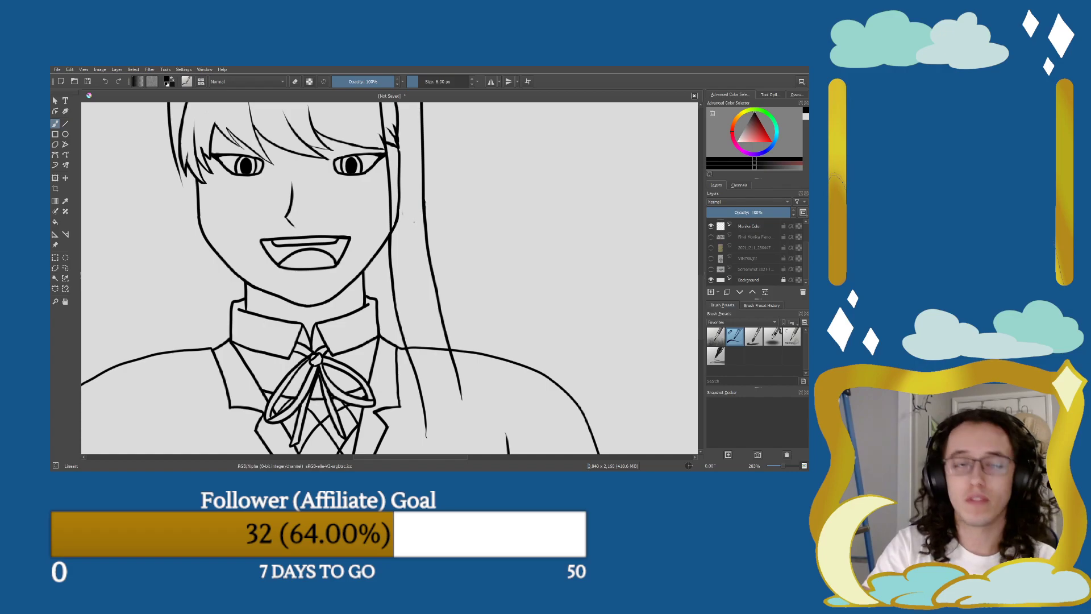
Add thin strands at the end of the long hair, undoing the last one.
key("e")
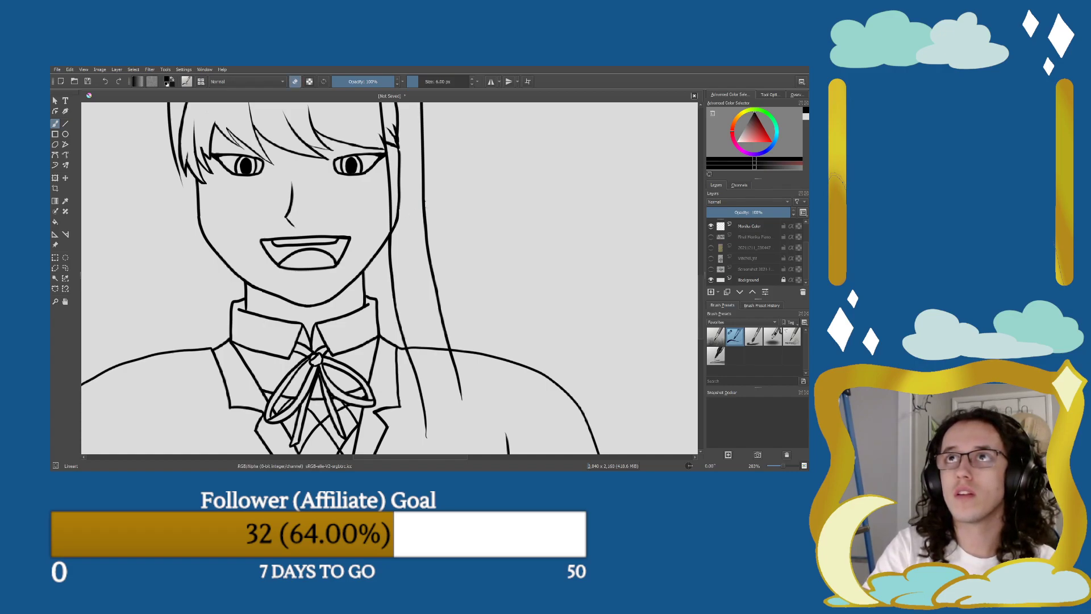
key("e")
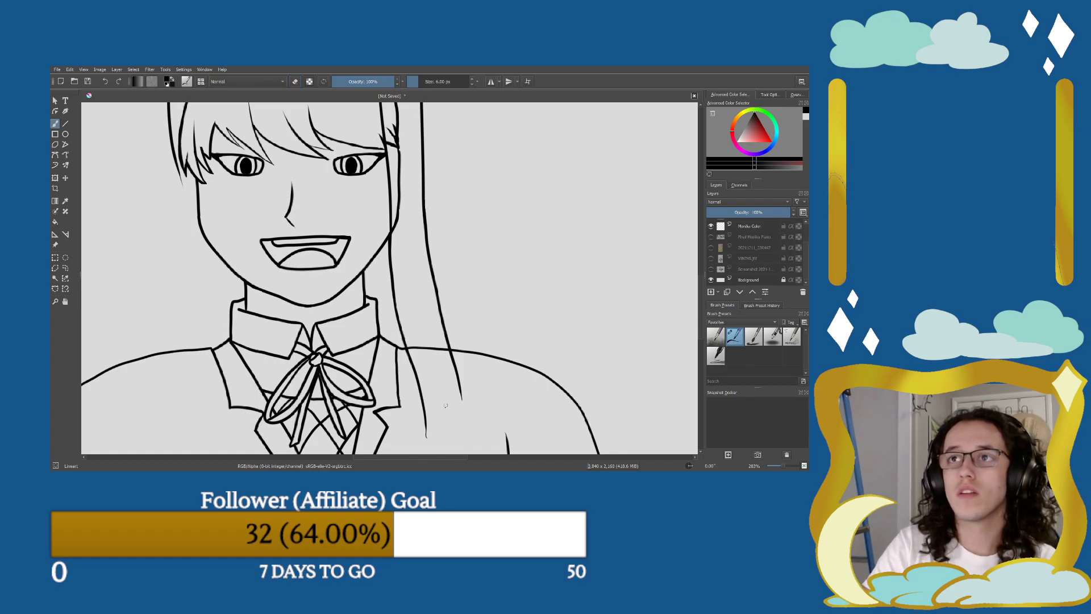
left_click_drag(439, 348, 447, 409)
mouse_move(433, 322)
left_mouse_down()
mouse_move(438, 342)
mouse_move(413, 266)
left_mouse_up()
key("ctrl+z")
Add several thin and curved strands at the hair end on the shoulder, undoing stray ones.
key("e")
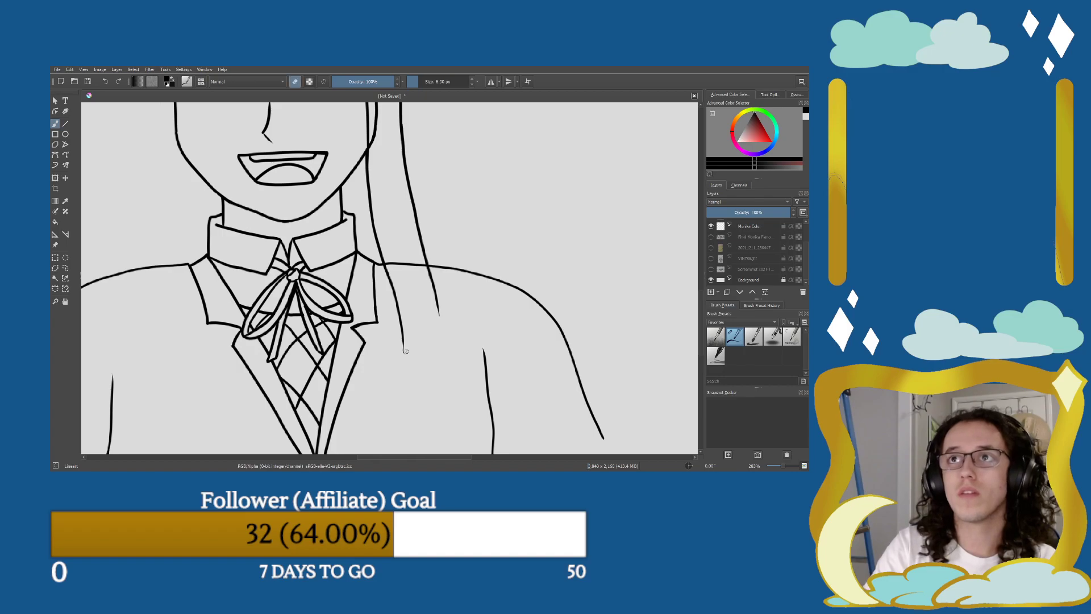
key("e")
left_click_drag(405, 353, 396, 281)
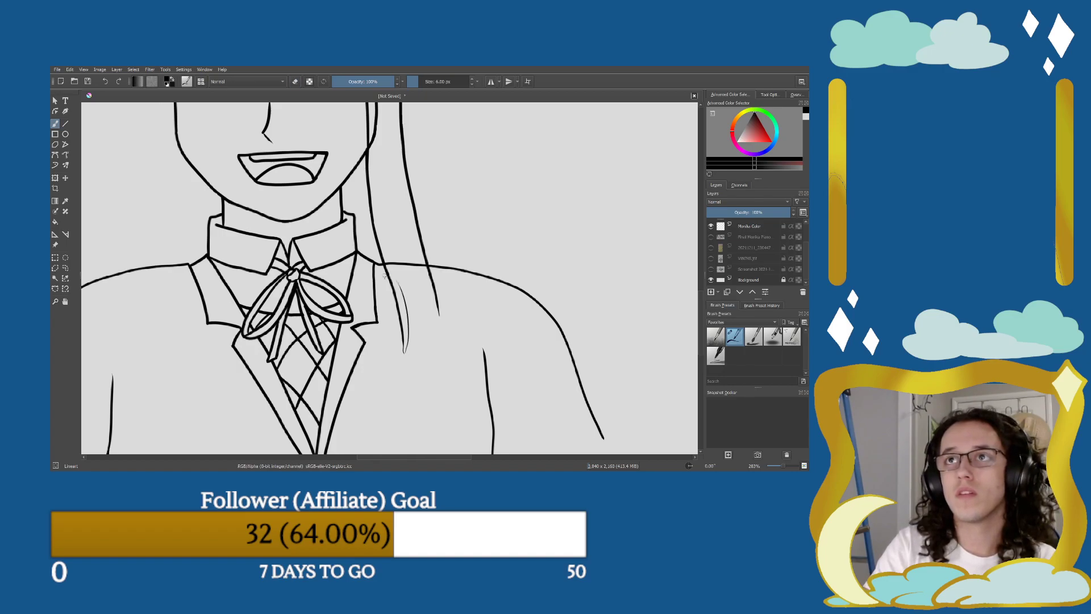
key("ctrl+z")
left_click_drag(408, 368, 404, 321)
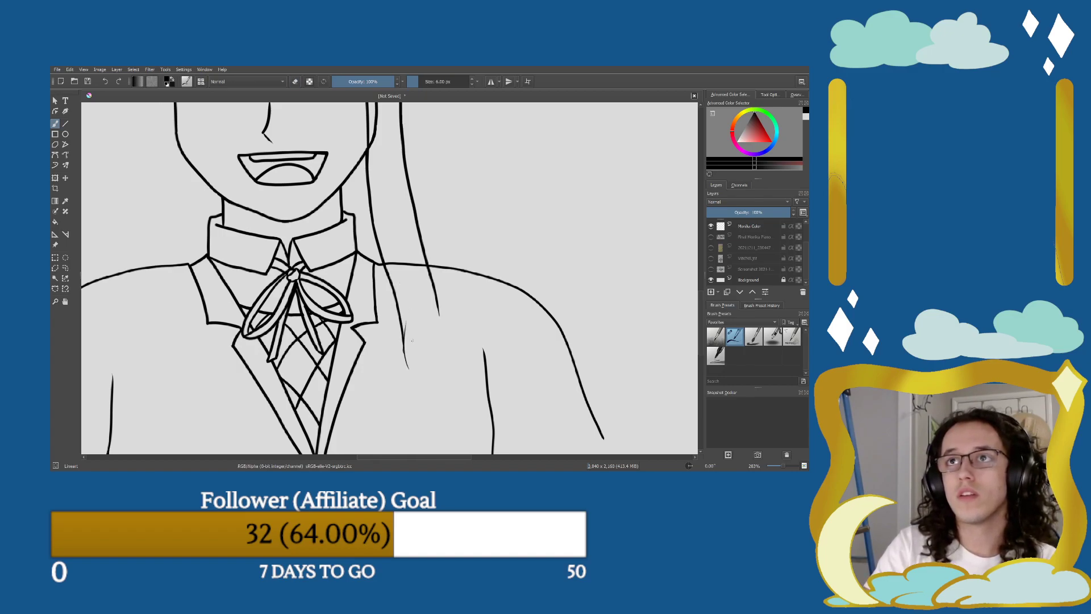
left_click_drag(410, 368, 420, 298)
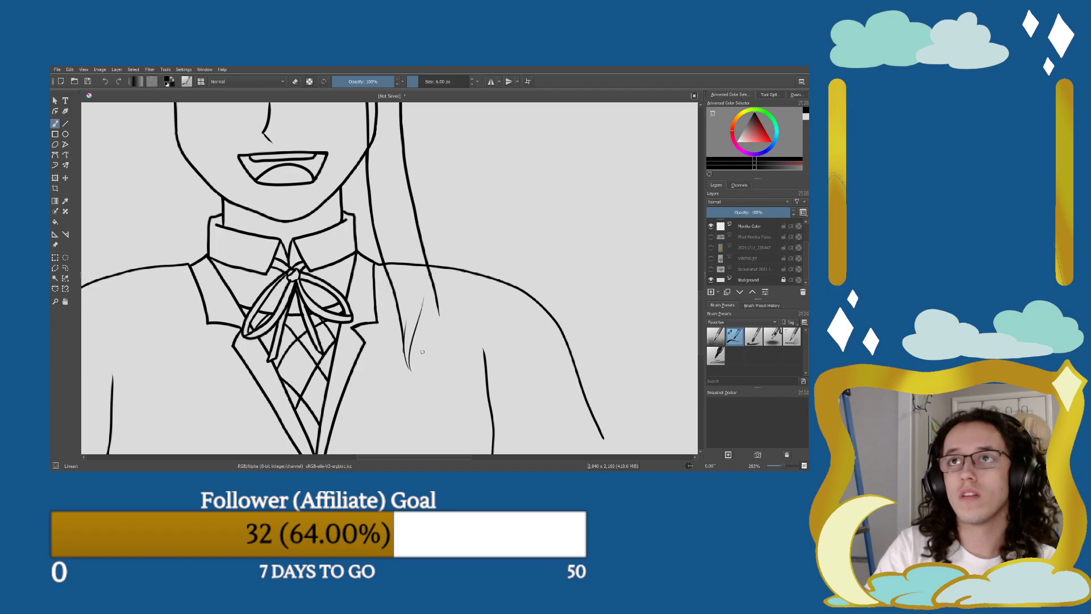
mouse_move(421, 365)
left_mouse_down()
mouse_move(432, 310)
mouse_move(419, 277)
mouse_move(433, 335)
mouse_move(438, 304)
left_mouse_up()
left_click_drag(435, 295, 422, 273)
key("ctrl+z")
key("ctrl+z")
Redraw a darker strand at the hair tip and add more strands, including one at the left edge.
mouse_move(431, 333)
left_mouse_down()
mouse_move(438, 367)
mouse_move(439, 299)
left_mouse_up()
key("ctrl+z")
left_click_drag(444, 367, 440, 309)
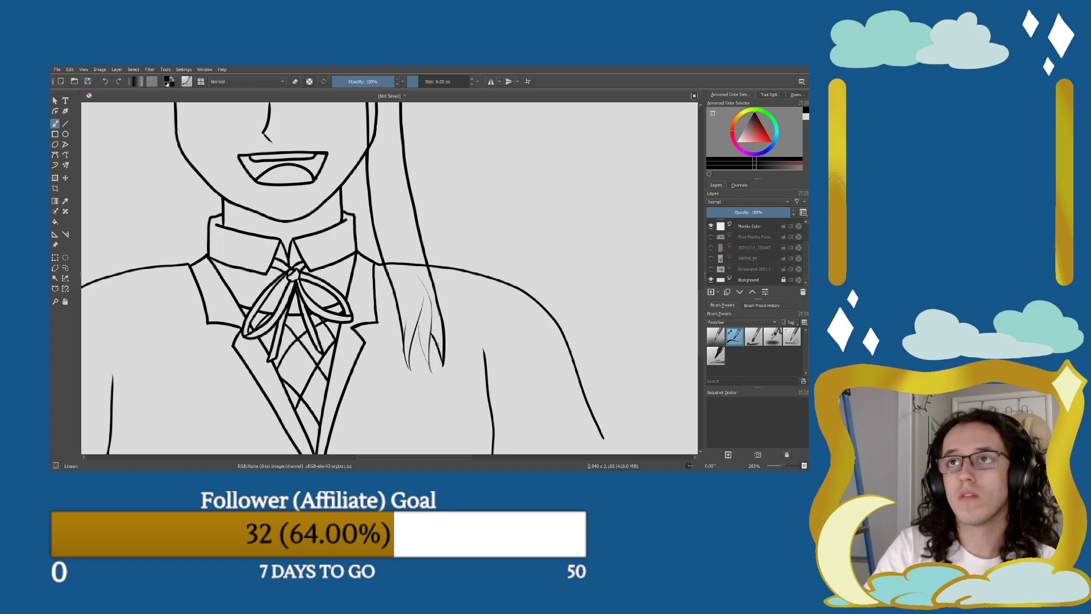
mouse_move(432, 370)
left_mouse_down()
mouse_move(434, 325)
mouse_move(425, 271)
left_mouse_up()
left_click_drag(433, 375, 421, 315)
left_click_drag(413, 370, 425, 295)
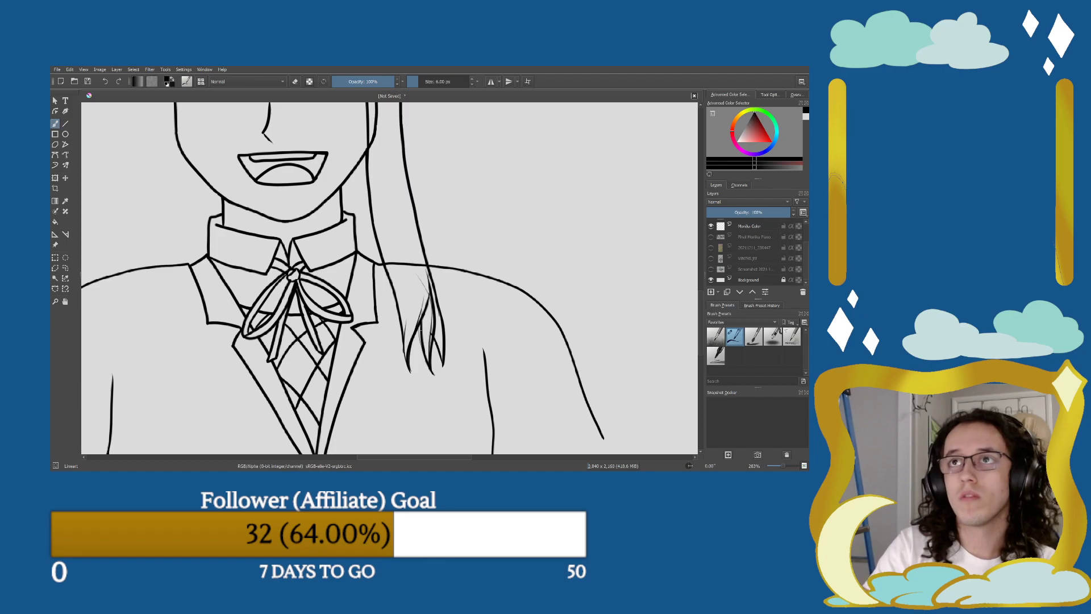
left_click_drag(406, 335, 401, 352)
key("ctrl+z")
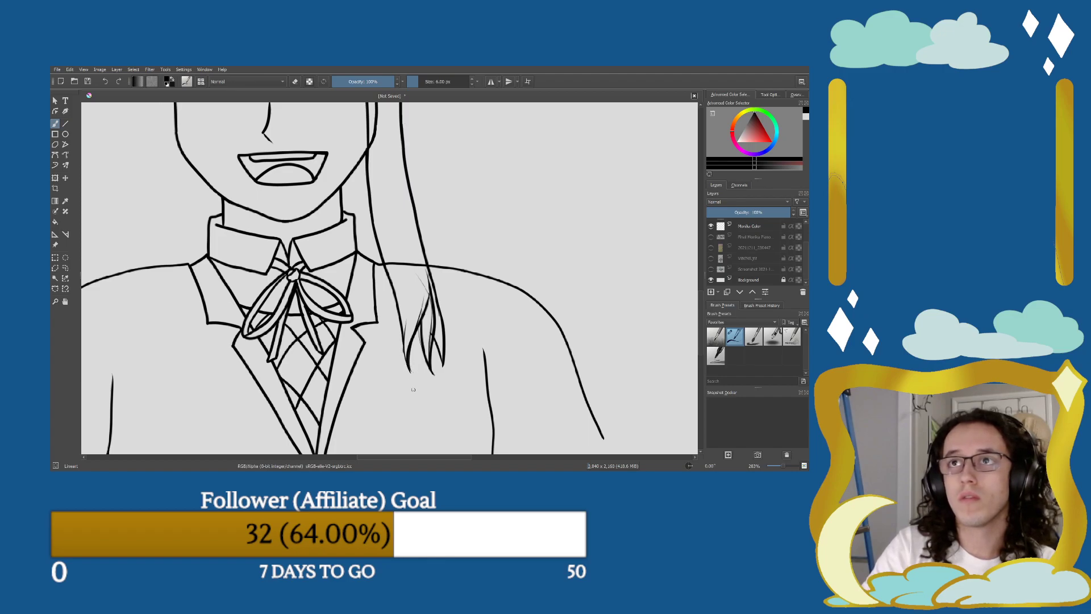
key("ctrl+shift+z")
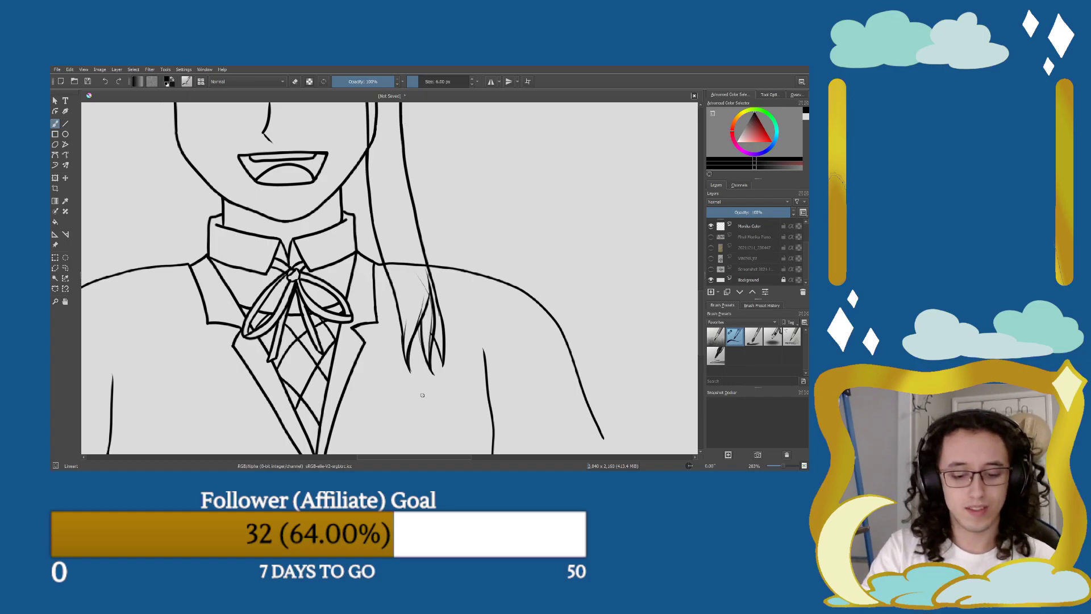
Zoom in and erase the faint edge marks around the left strand's tip.
key("ctrl+plus")
key("ctrl+plus")
left_click_drag(430, 397, 374, 296)
key("e")
left_click_drag(378, 360, 376, 323)
mouse_move(376, 362)
left_mouse_down()
mouse_move(393, 294)
mouse_move(394, 309)
mouse_move(393, 243)
mouse_move(389, 257)
mouse_move(413, 199)
mouse_move(395, 182)
left_mouse_up()
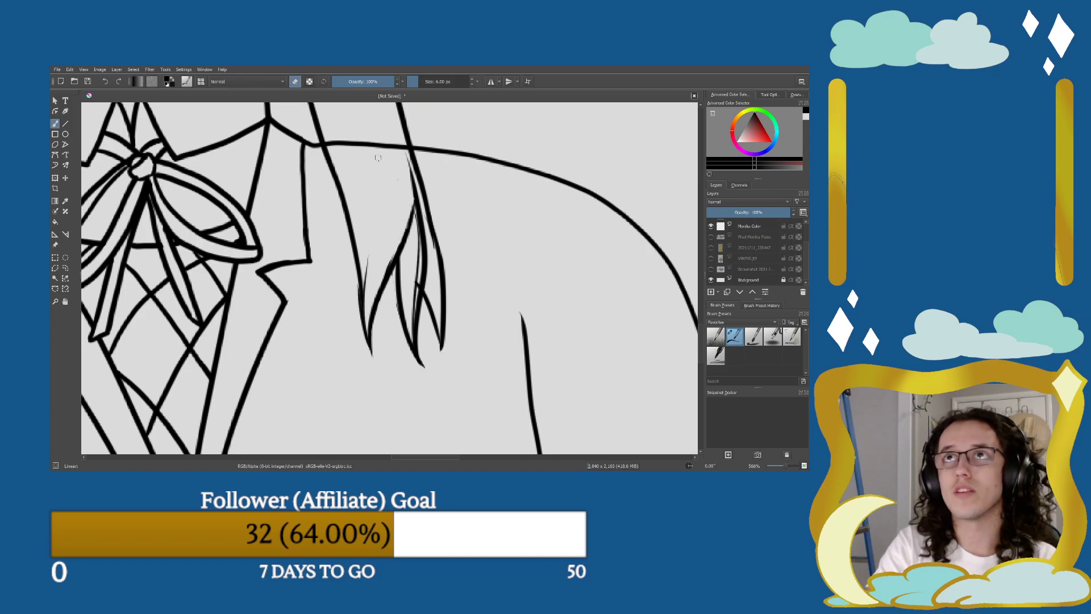
Erase the faint marks among the shoulder hair strands and beside the right hair line, then resume drawing.
left_click_drag(369, 254, 365, 287)
mouse_move(429, 236)
left_mouse_down()
mouse_move(432, 254)
mouse_move(431, 244)
left_mouse_up()
mouse_move(415, 319)
left_mouse_down()
mouse_move(414, 281)
mouse_move(413, 334)
mouse_move(418, 223)
left_mouse_up()
key("e")
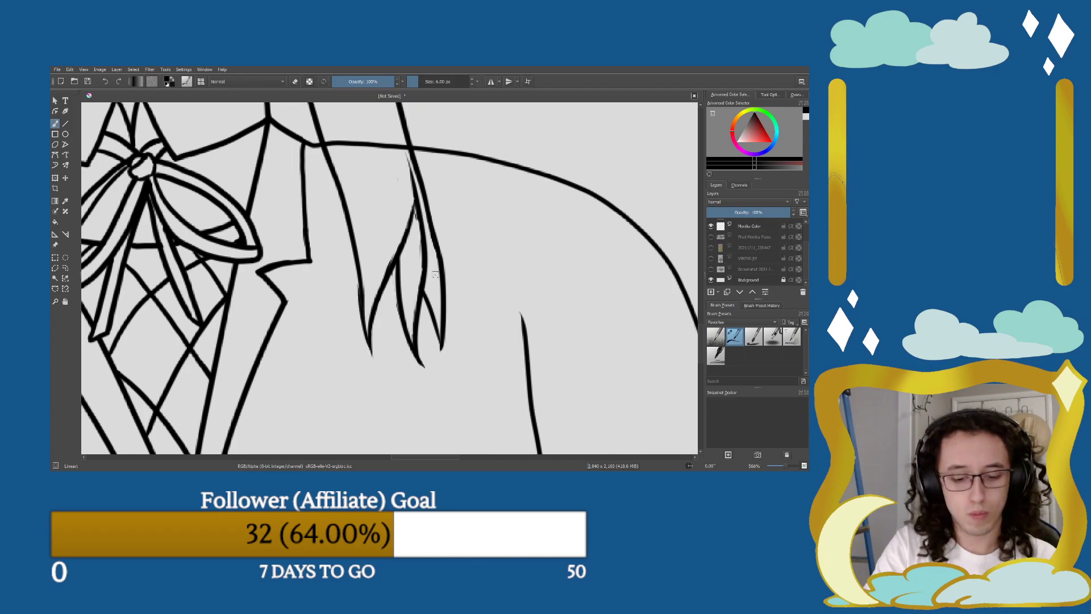
scroll(435, 275, "down", 6)
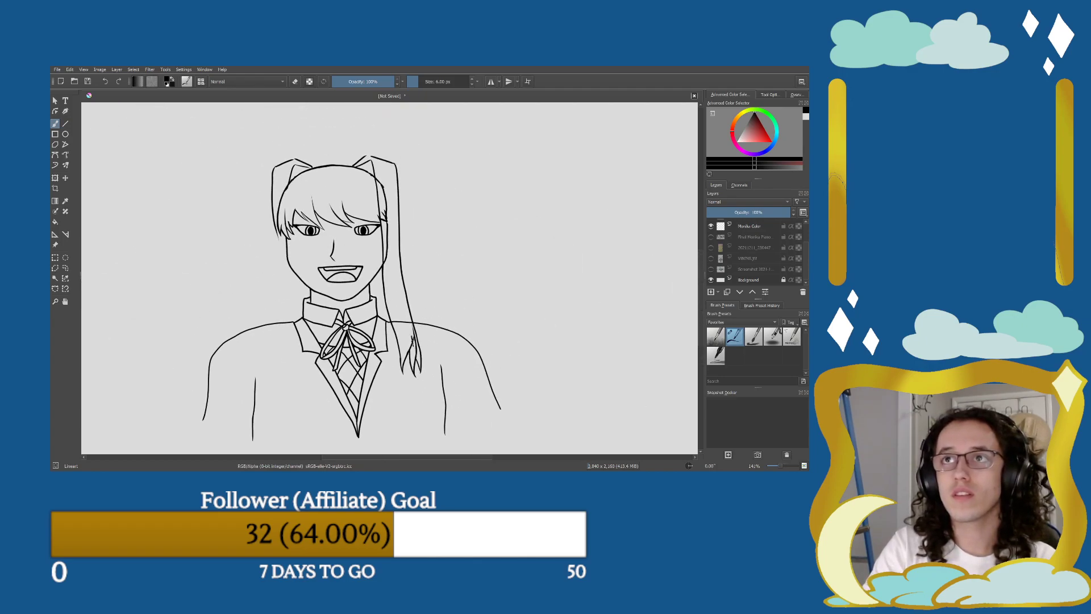
Turn on eraser mode and zoom in to 283% on the hair strand by the shoulder.
key("e")
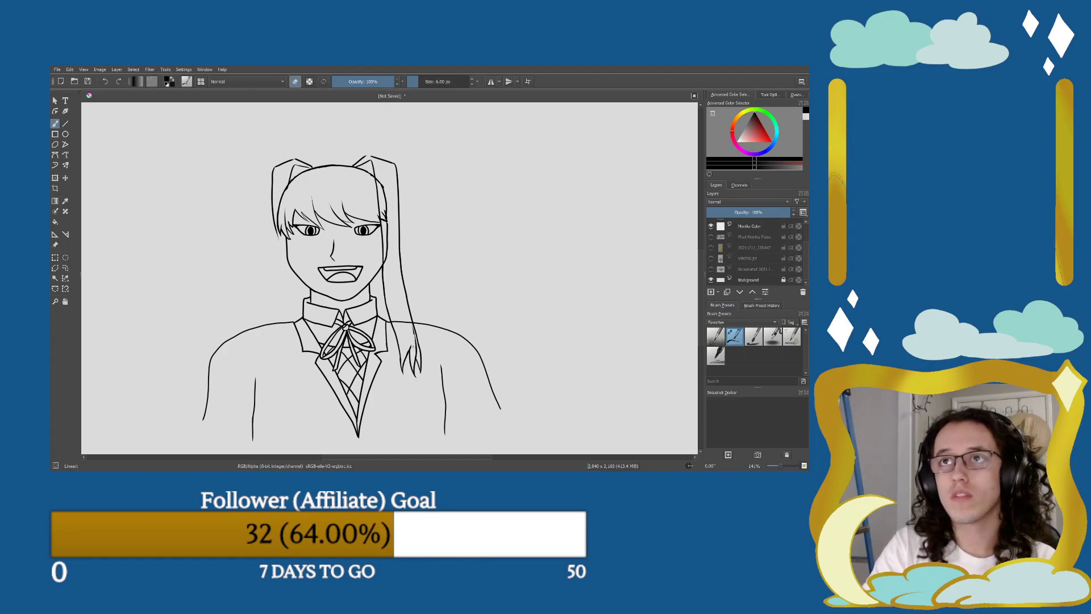
key("ctrl+plus")
key("ctrl+plus")
mouse_move(414, 376)
left_mouse_down()
mouse_move(380, 326)
mouse_move(402, 330)
mouse_move(403, 320)
left_mouse_up()
Erase the faint stray-line remnant and draw a short stroke along the hair strand.
scroll(404, 327, "up", 2)
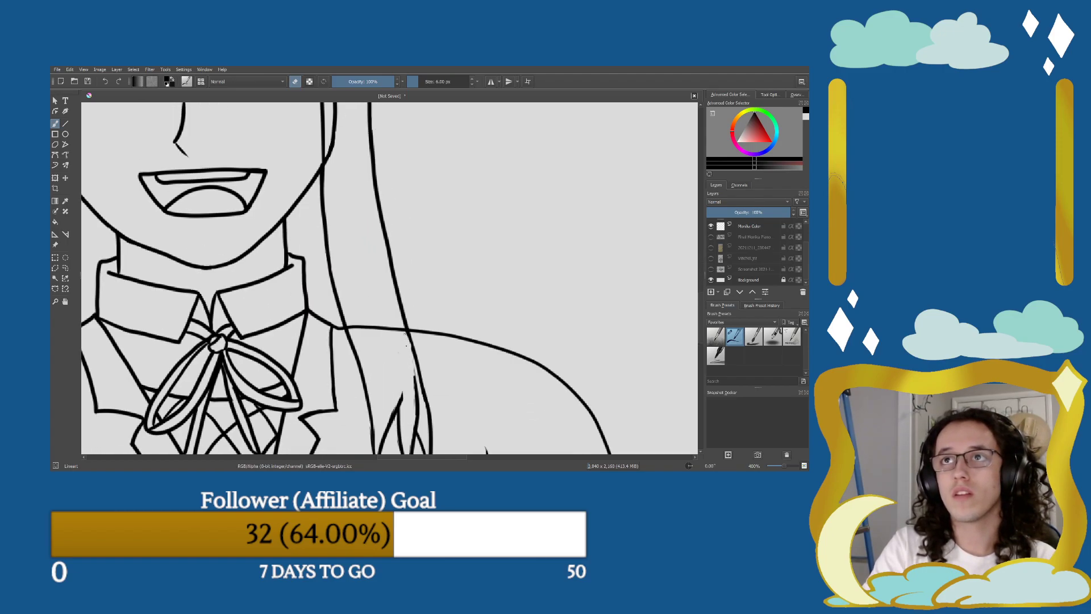
left_click_drag(412, 365, 413, 373)
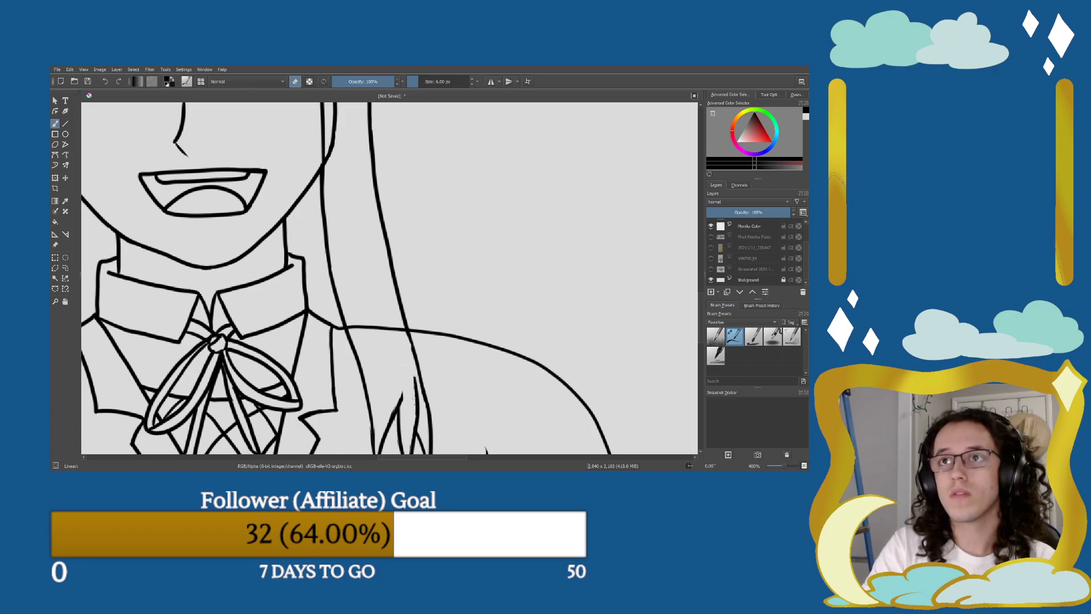
key("e")
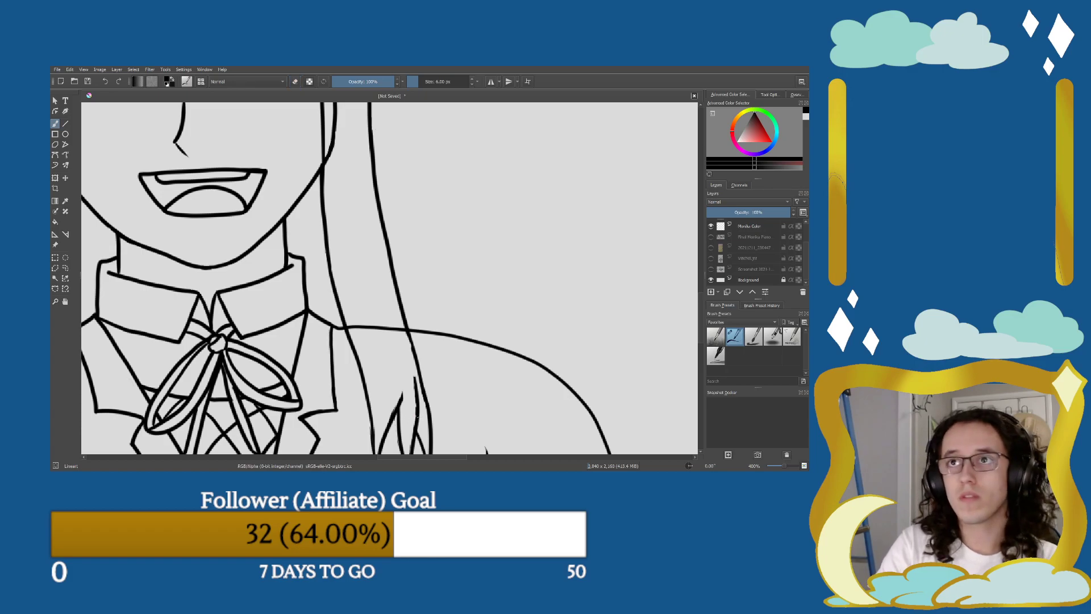
left_click_drag(417, 419, 393, 348)
key("e")
key("e")
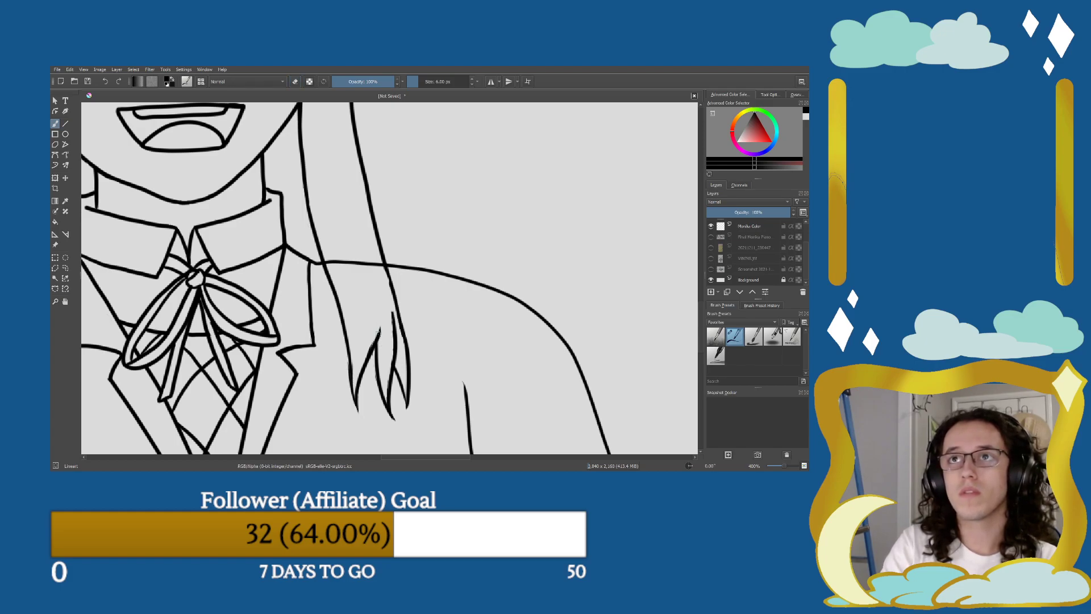
Add two long new strand lines to the shoulder hair, undoing one failed attempt.
left_click_drag(372, 344, 341, 199)
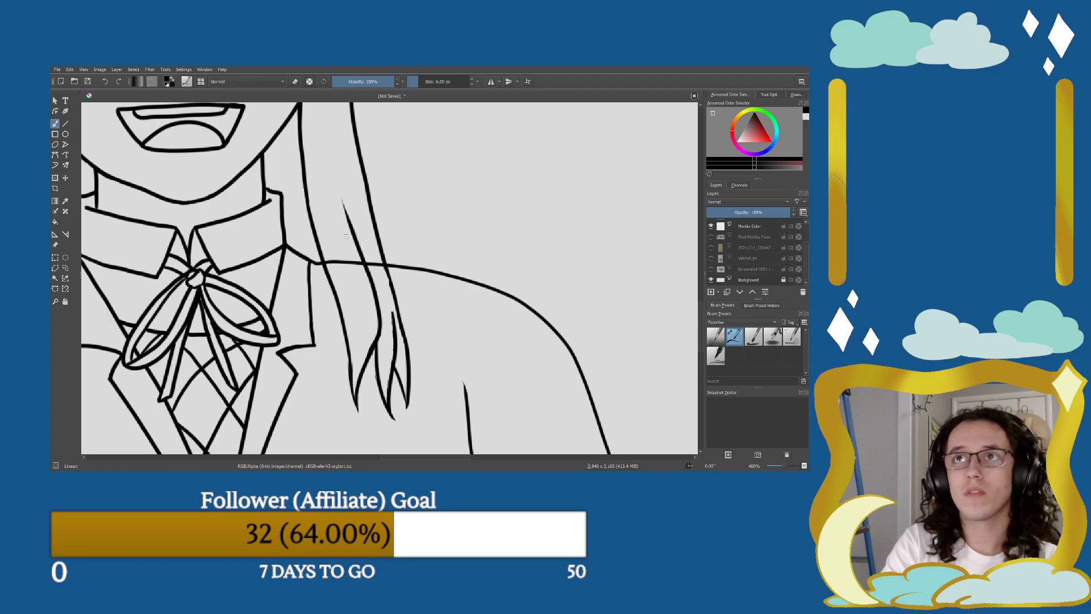
key("e")
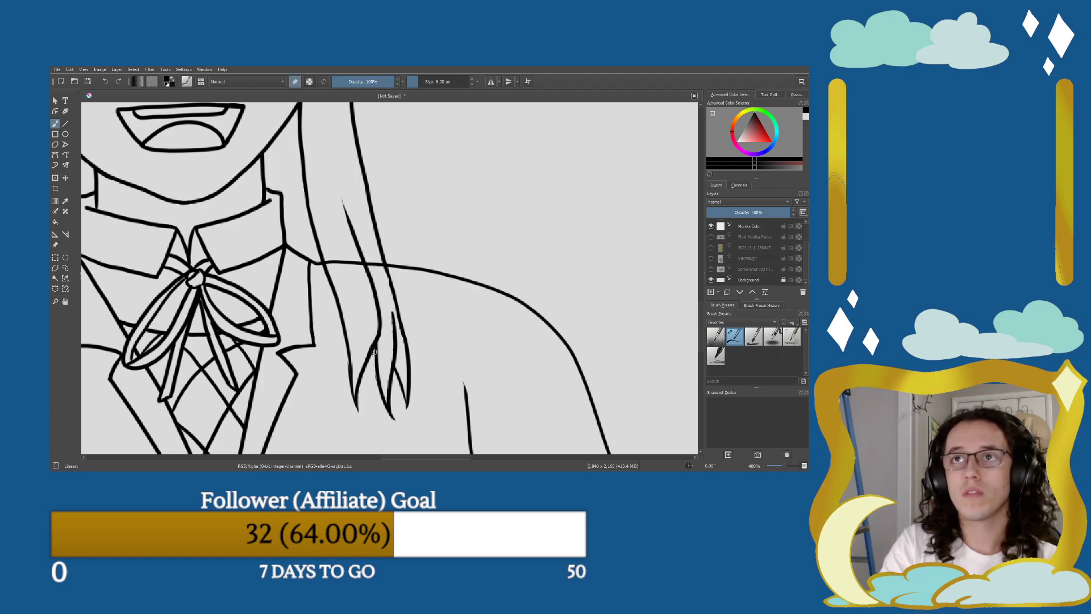
key("ctrl+z")
key("e")
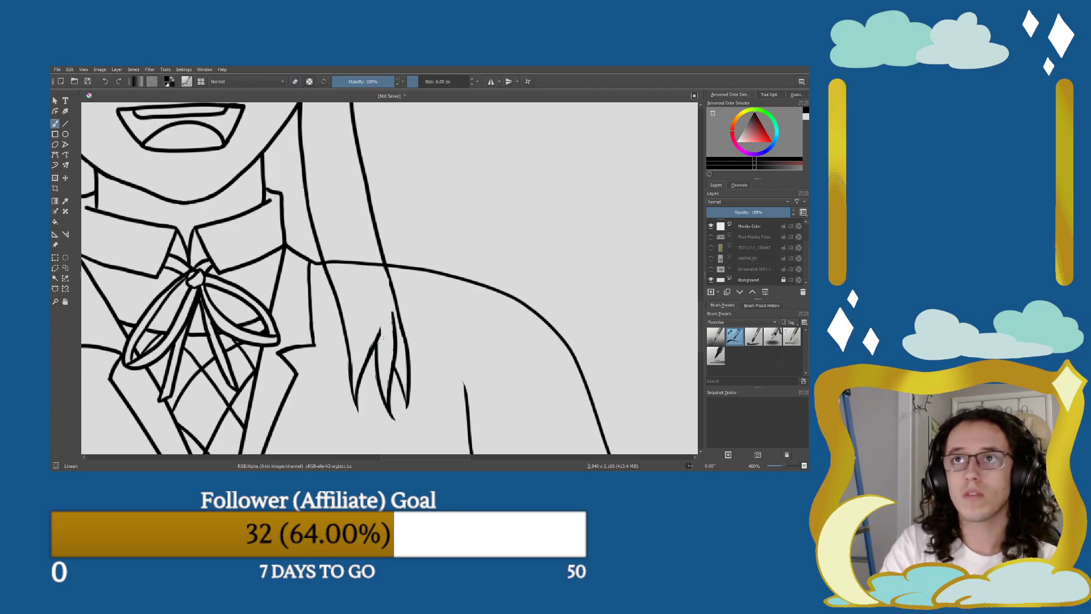
key("e")
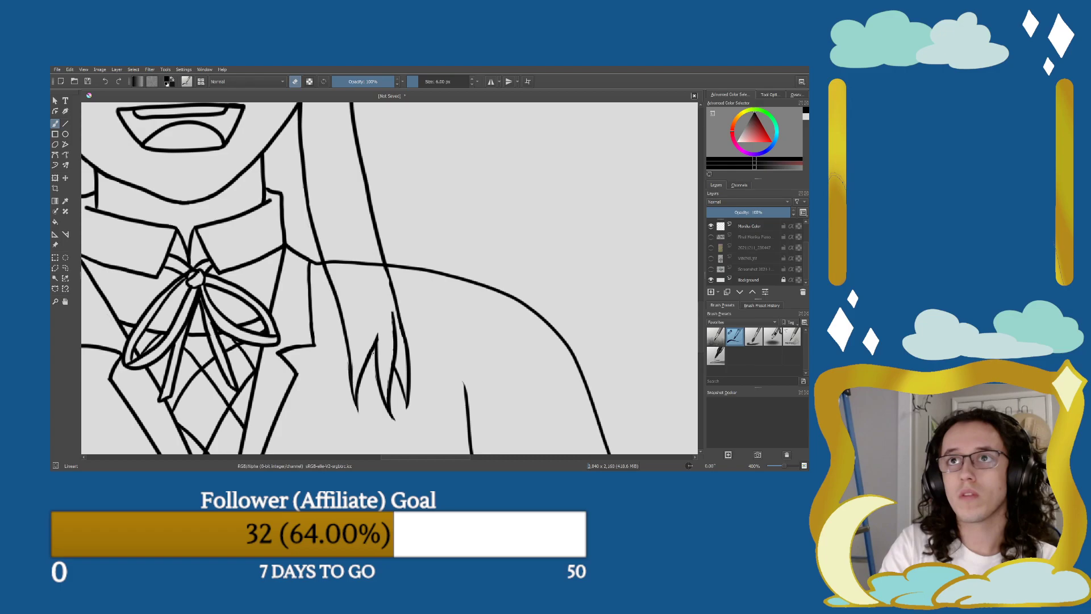
key("e")
mouse_move(372, 348)
left_mouse_down()
mouse_move(375, 322)
mouse_move(322, 173)
left_mouse_up()
left_click_drag(396, 335, 345, 110)
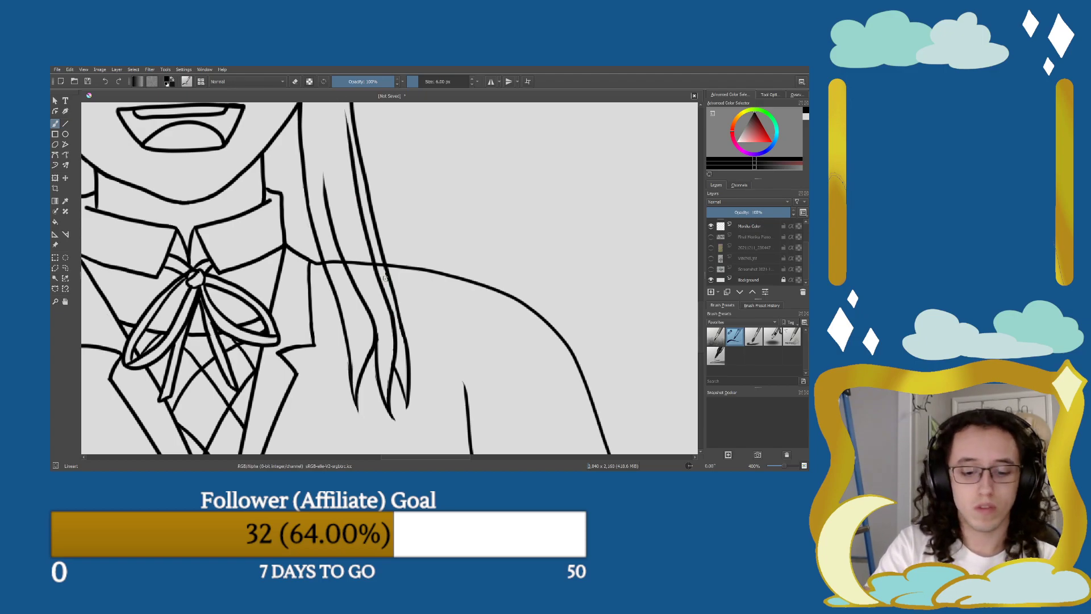
scroll(388, 283, "down", 3)
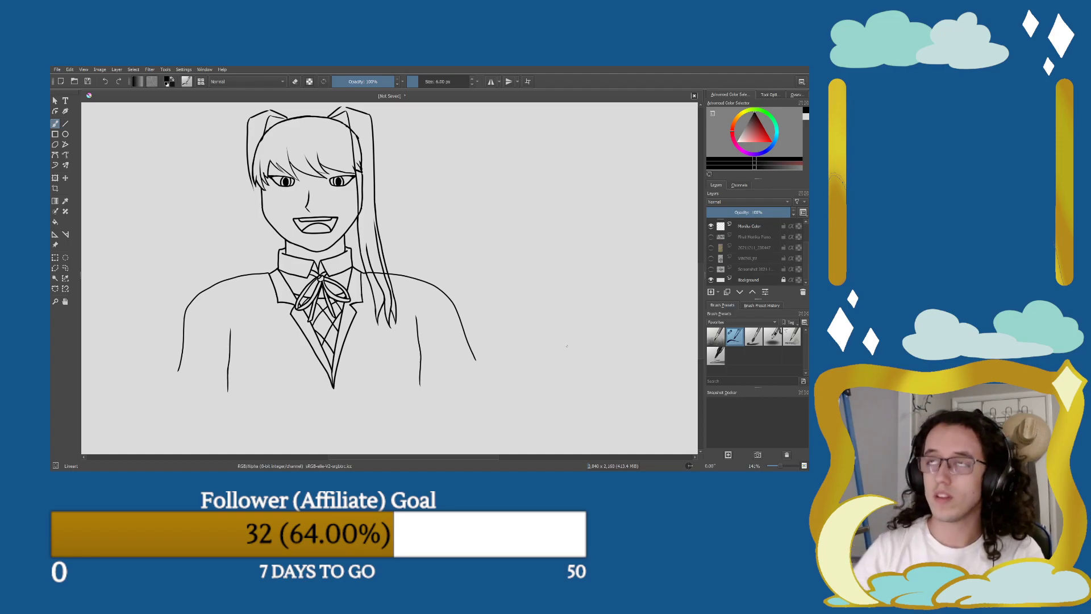
Hide the Screenshot, splatter and pencil sketch layers and show the Final Monika Piano layer.
left_click(711, 270)
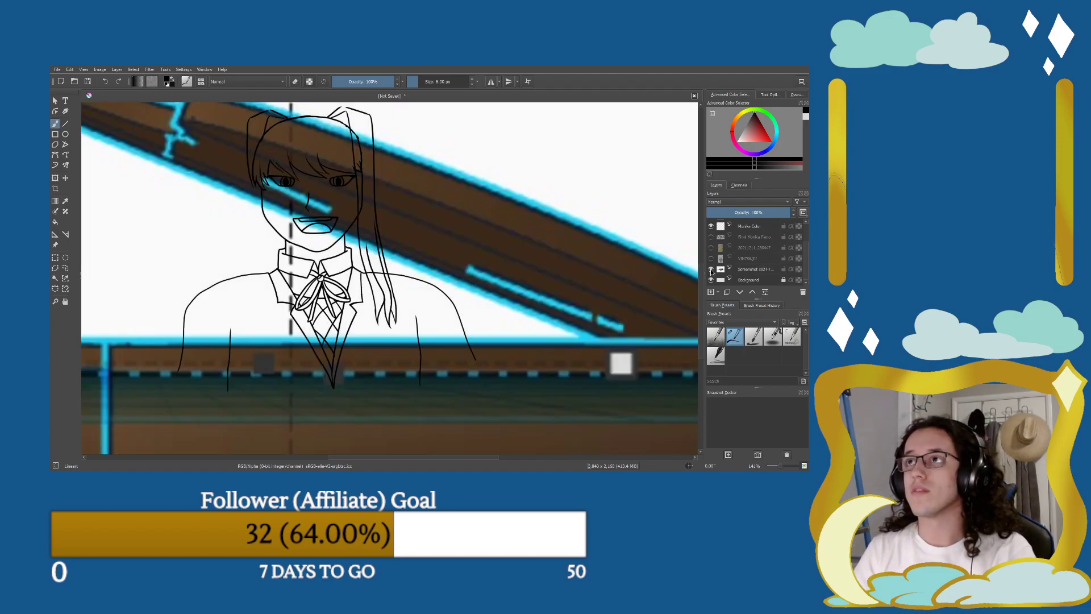
left_click(710, 269)
left_click(711, 259)
left_click(711, 258)
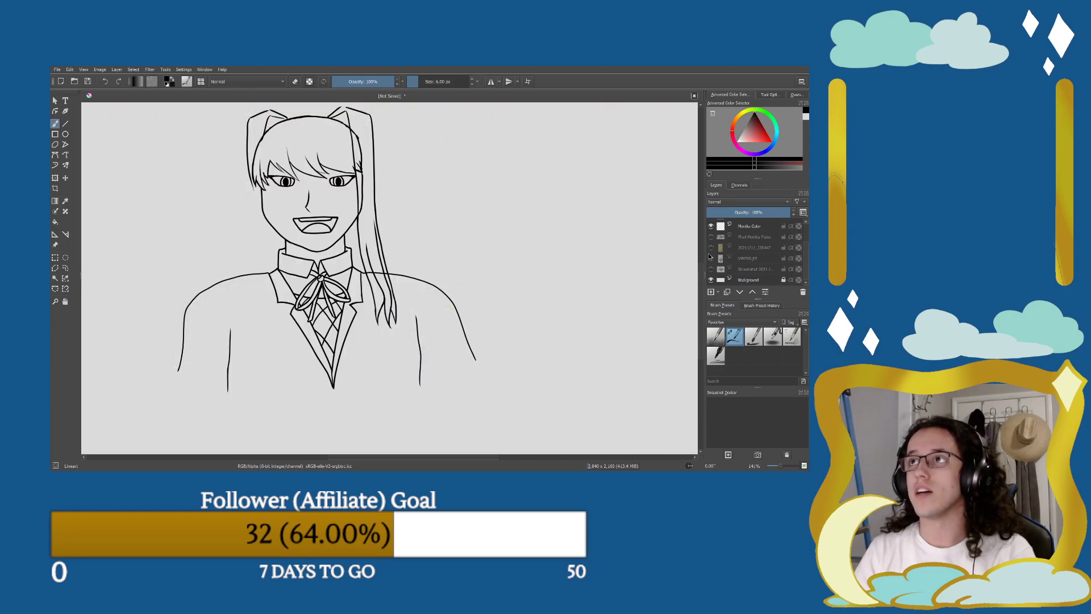
left_click(710, 248)
left_click(710, 248)
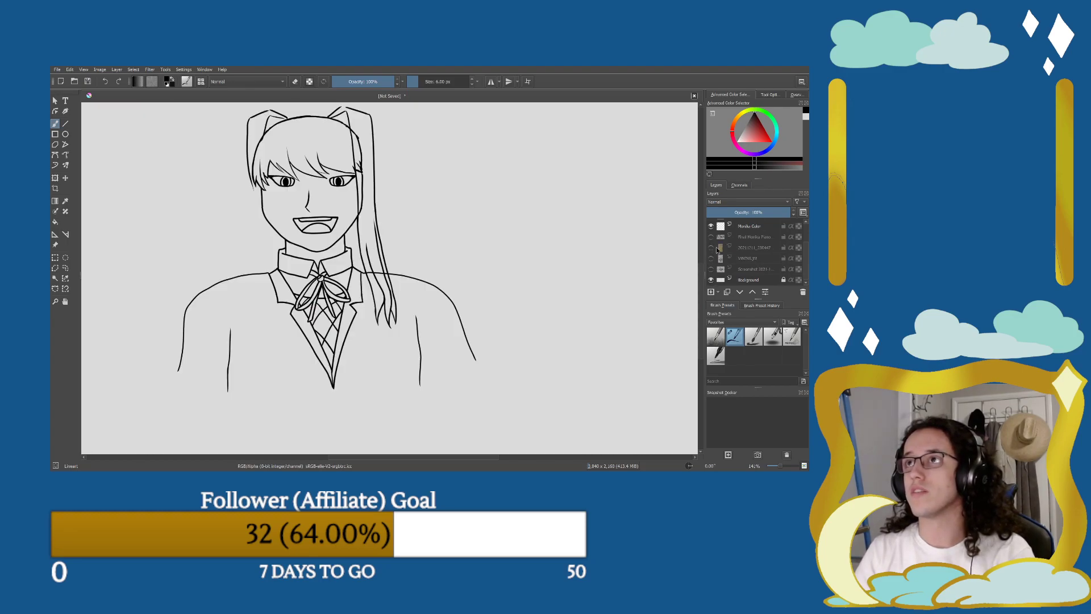
left_click(711, 238)
Zoom the canvas in on the long-haired pianist in the grayscale piano scene.
scroll(358, 241, "down", 8)
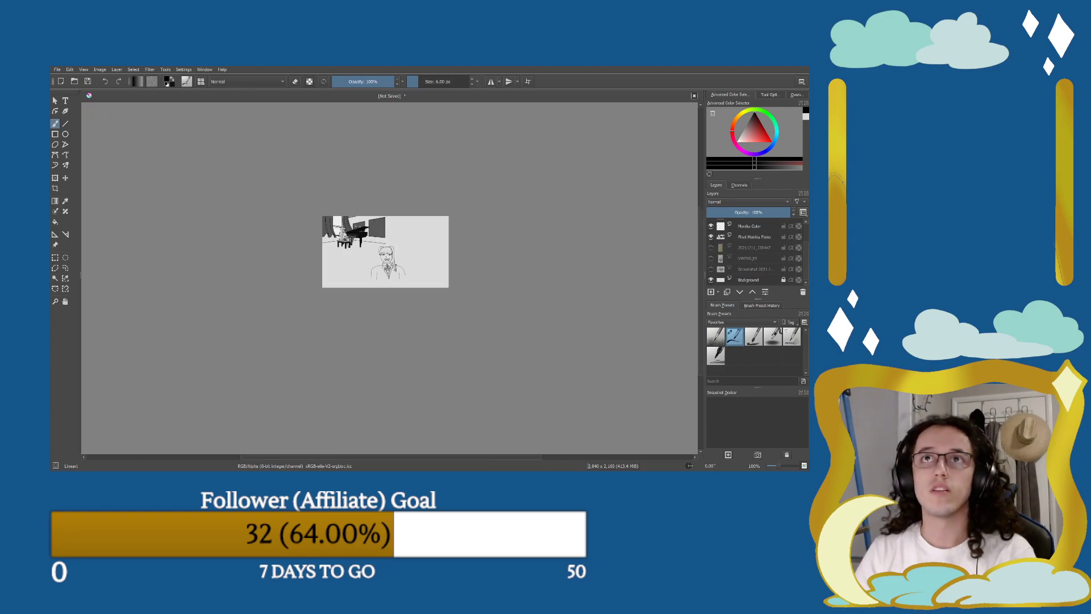
scroll(314, 225, "up", 6)
scroll(500, 230, "up", 1)
scroll(488, 239, "up", 4)
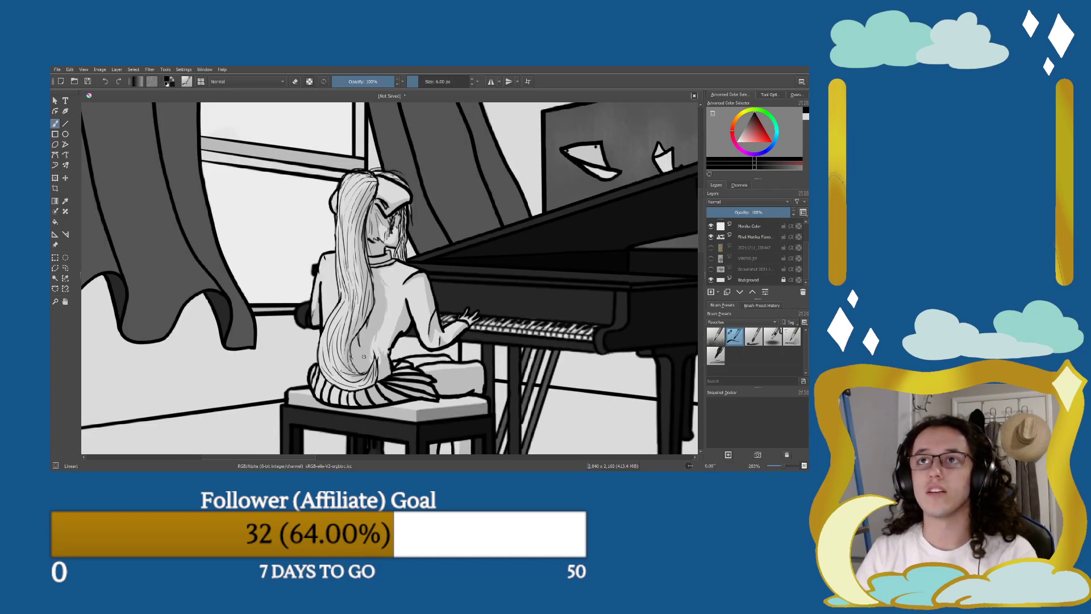
scroll(363, 357, "up", 1)
scroll(386, 316, "down", 1)
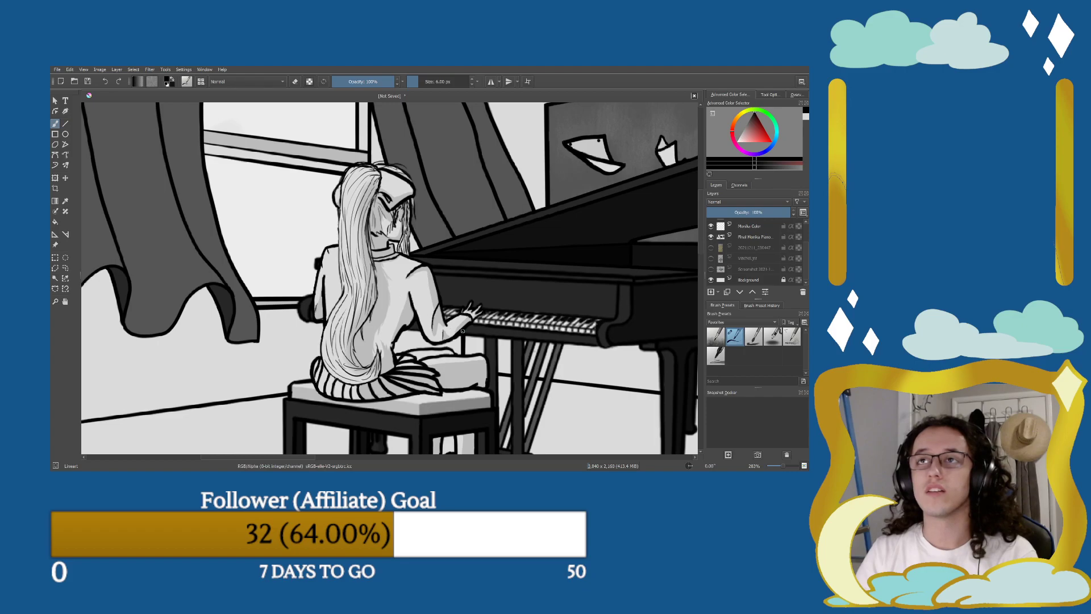
scroll(568, 364, "down", 1)
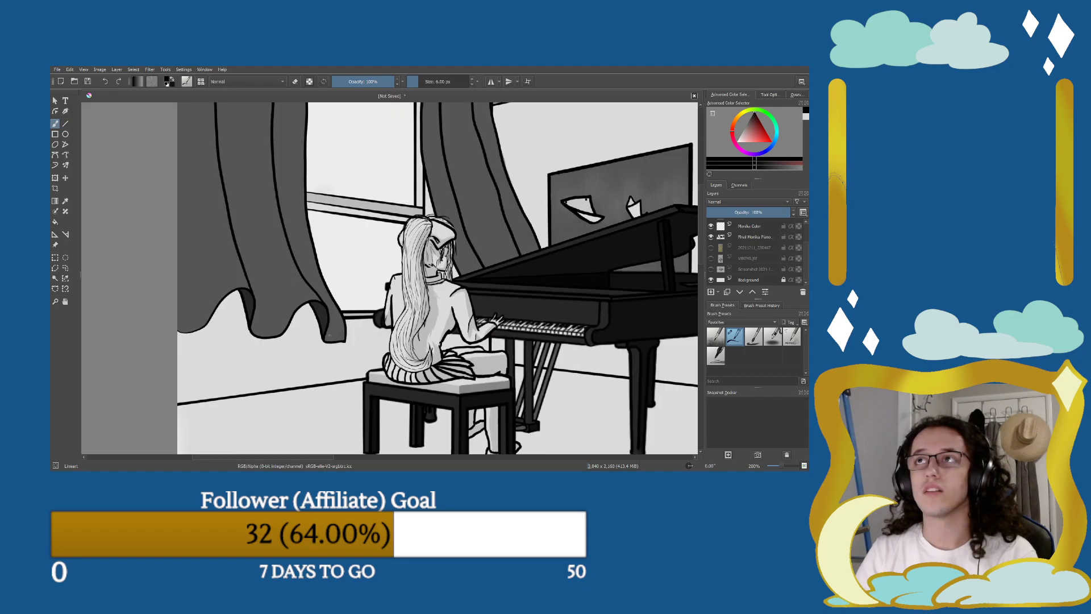
scroll(330, 335, "down", 2)
scroll(448, 336, "up", 2)
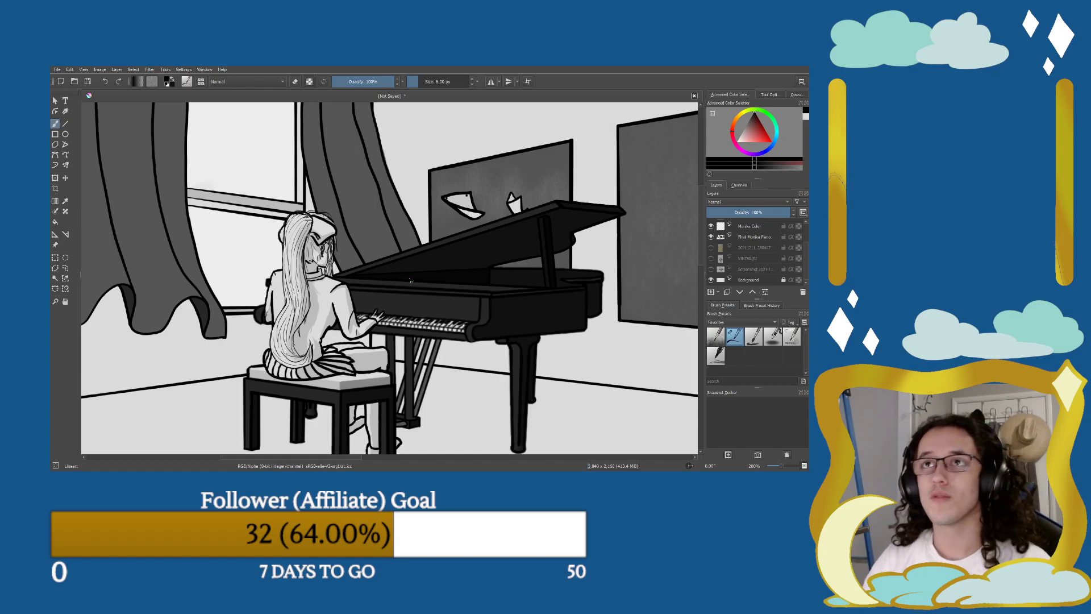
scroll(415, 306, "down", 1)
scroll(401, 272, "down", 1)
scroll(397, 278, "up", 2)
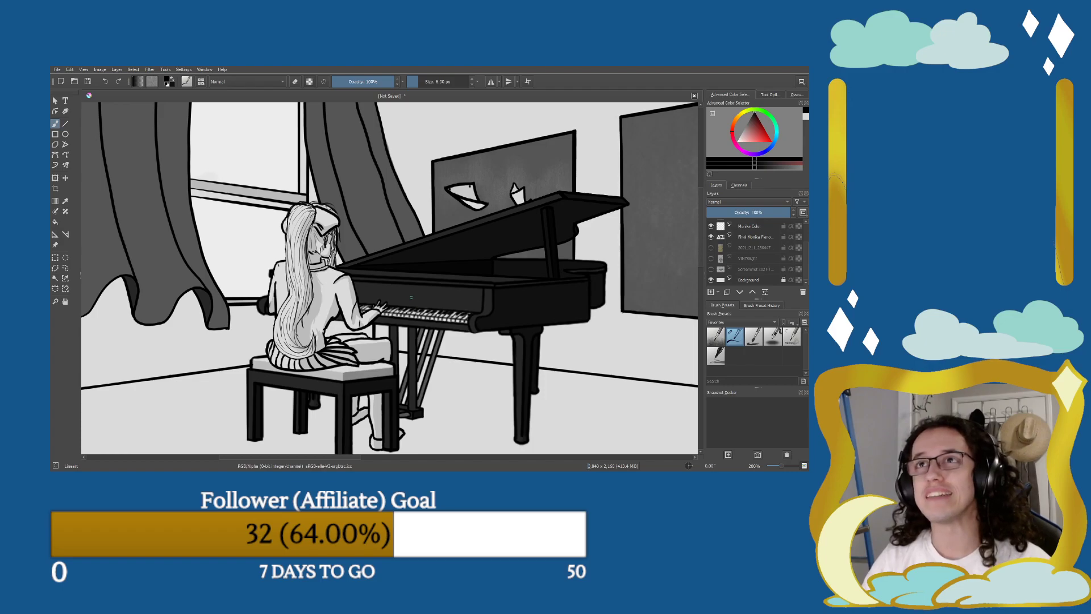
scroll(409, 304, "down", 5)
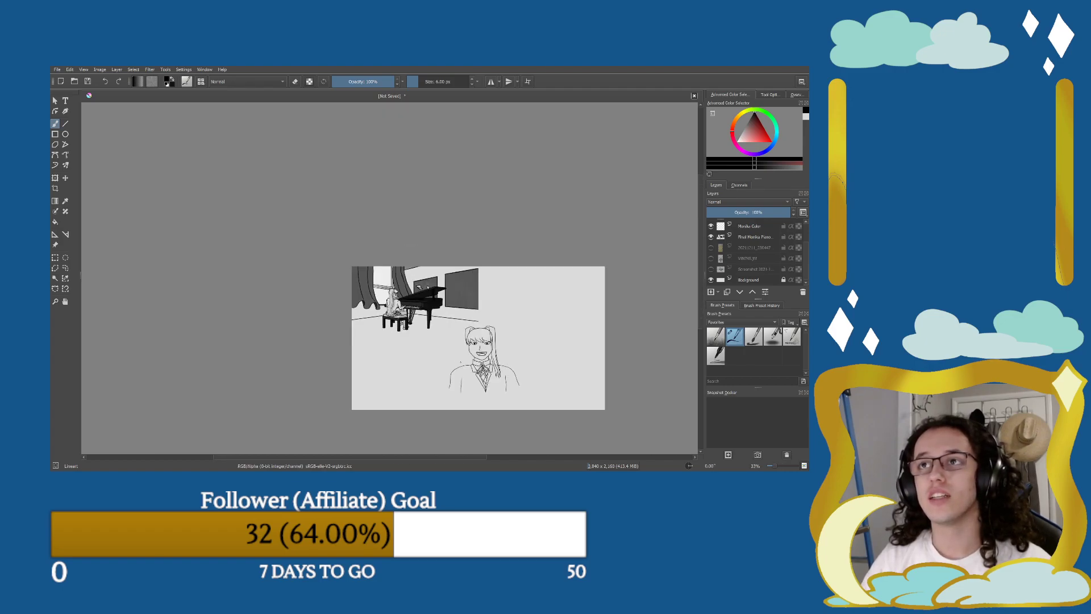
scroll(507, 381, "up", 4)
scroll(424, 314, "down", 4)
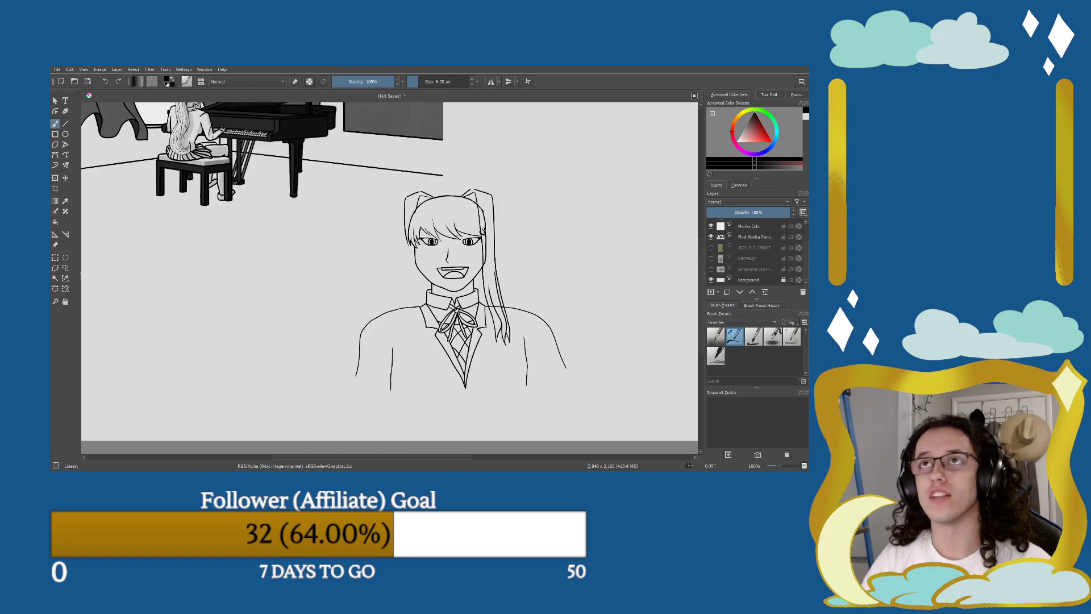
scroll(414, 272, "up", 3)
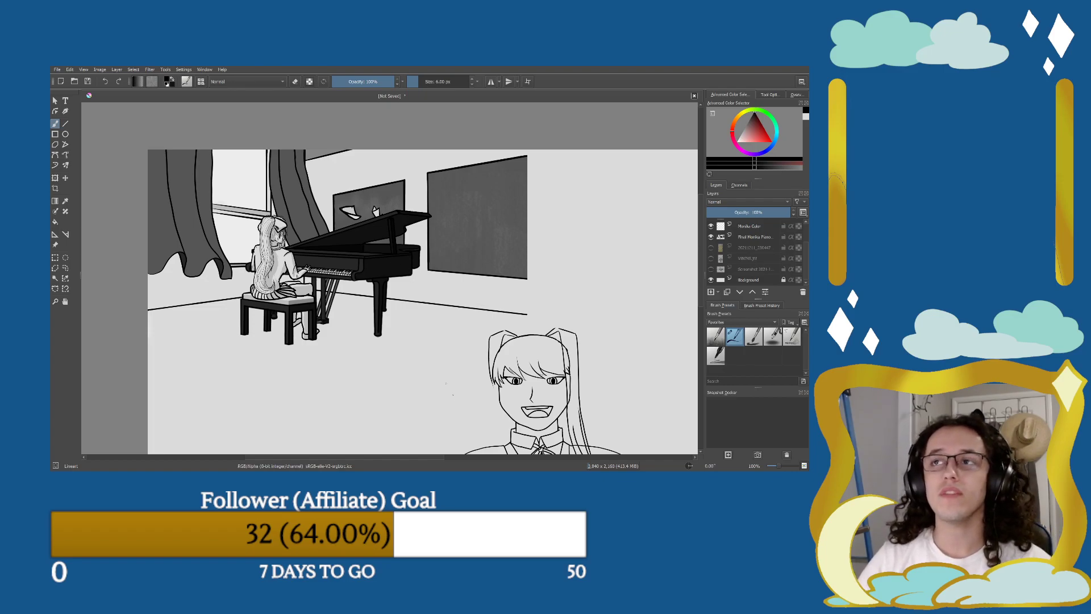
scroll(389, 309, "down", 2)
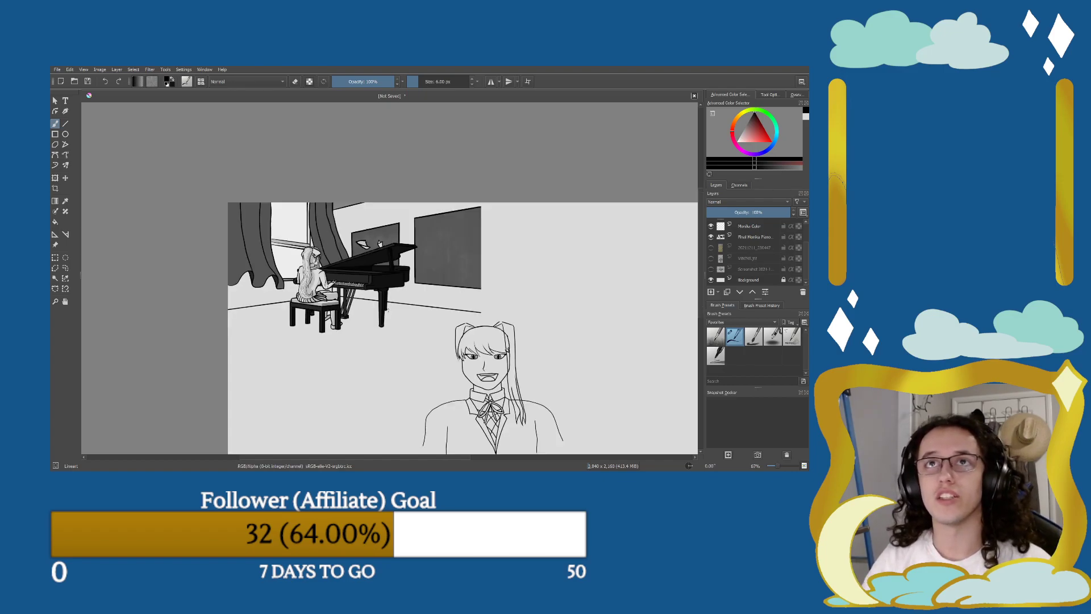
scroll(457, 374, "up", 2)
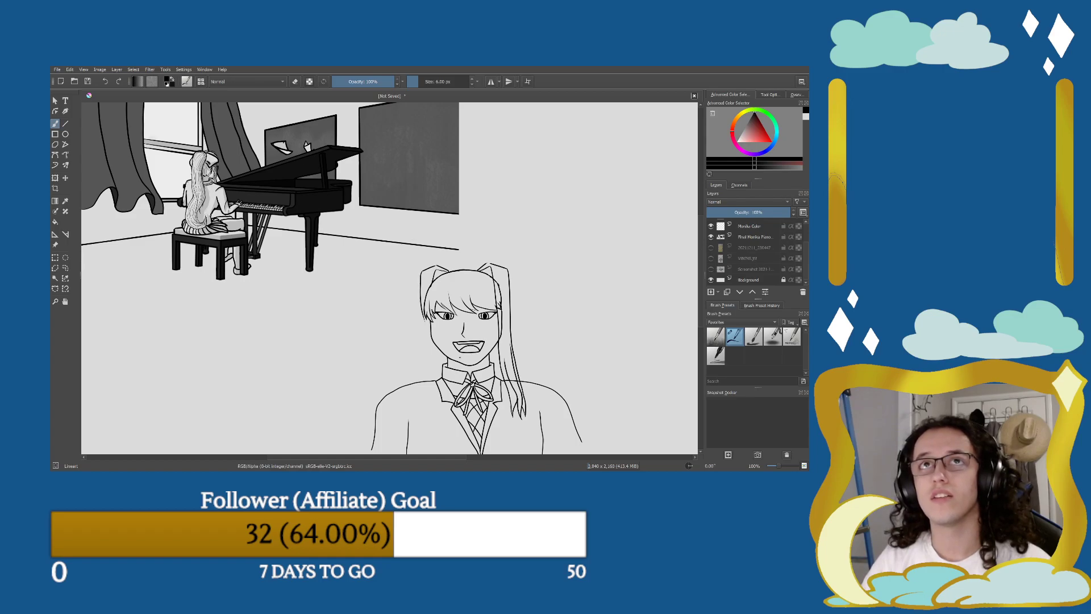
scroll(186, 161, "up", 8)
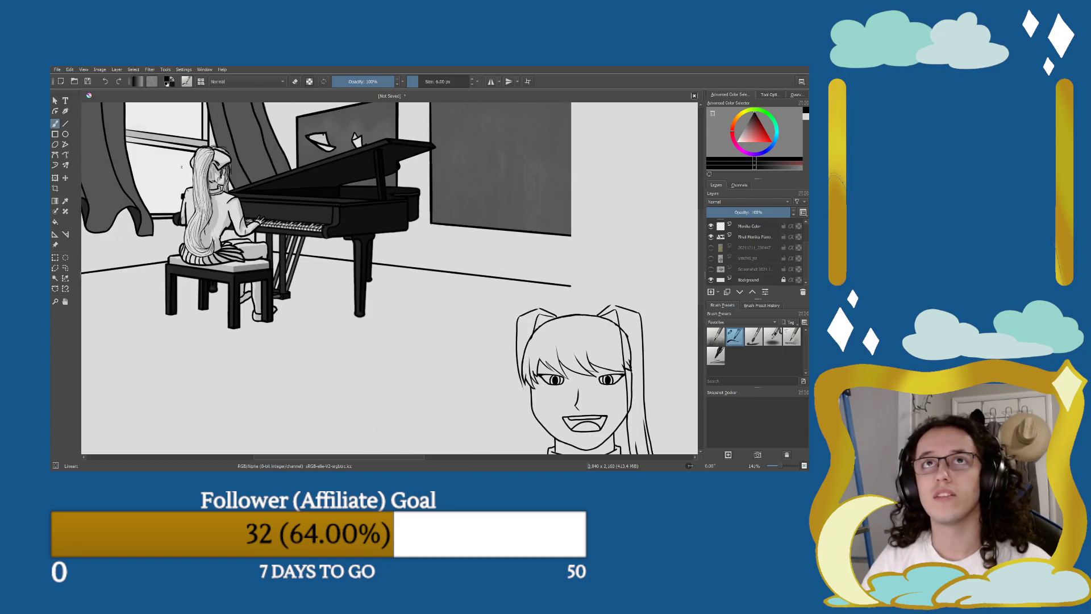
scroll(186, 160, "down", 2)
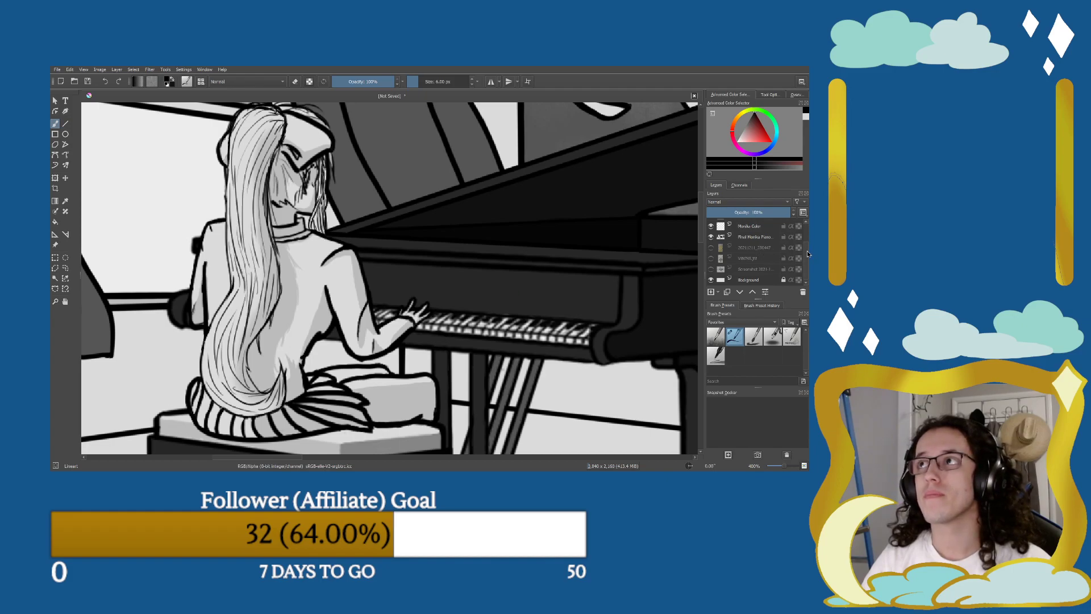
scroll(806, 251, "up", 1)
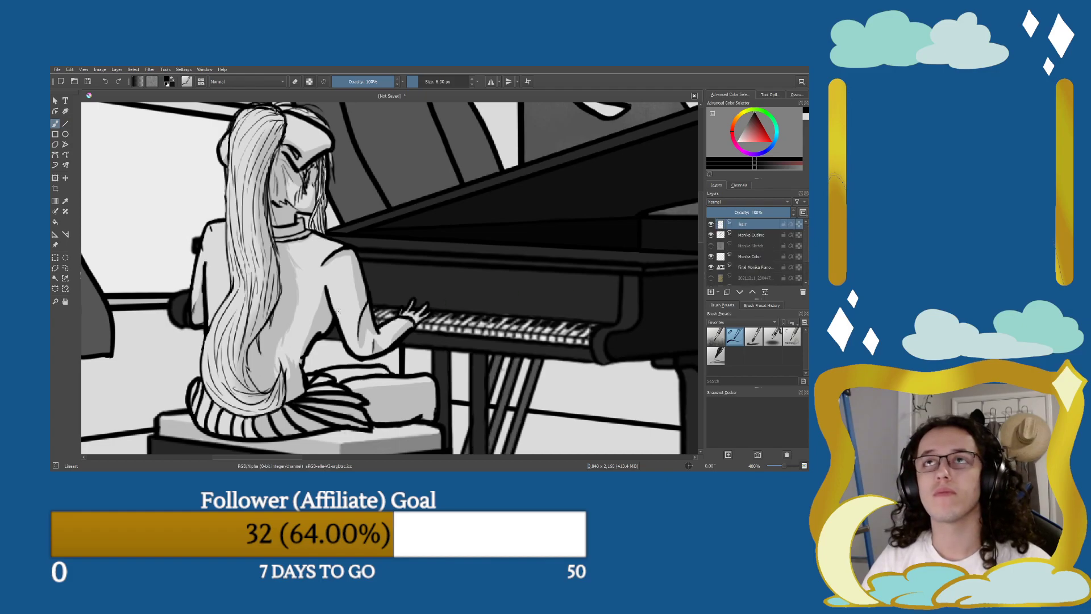
Zoom out to the whole canvas, then back in to about 283% on the face and collar bow.
scroll(337, 311, "down", 4)
scroll(379, 364, "down", 2)
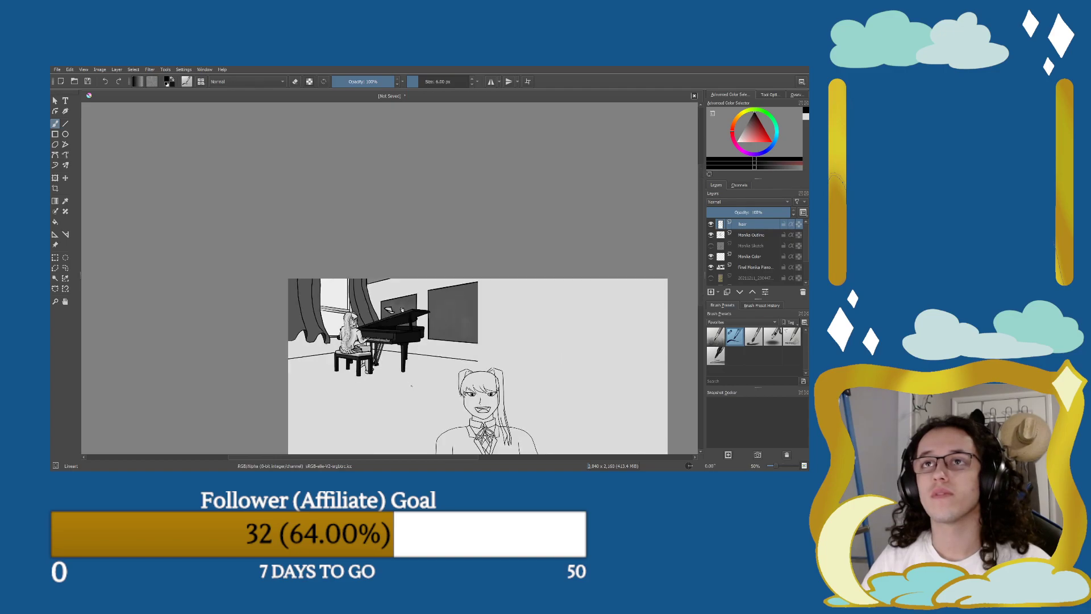
scroll(482, 428, "up", 4)
scroll(483, 406, "down", 2)
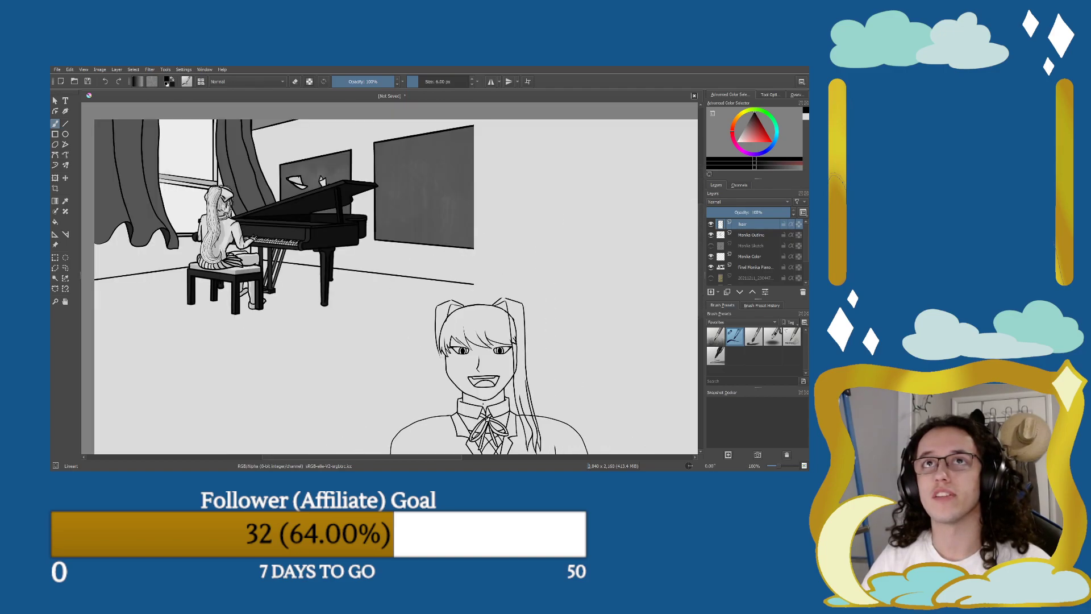
scroll(398, 345, "down", 1)
scroll(487, 421, "up", 3)
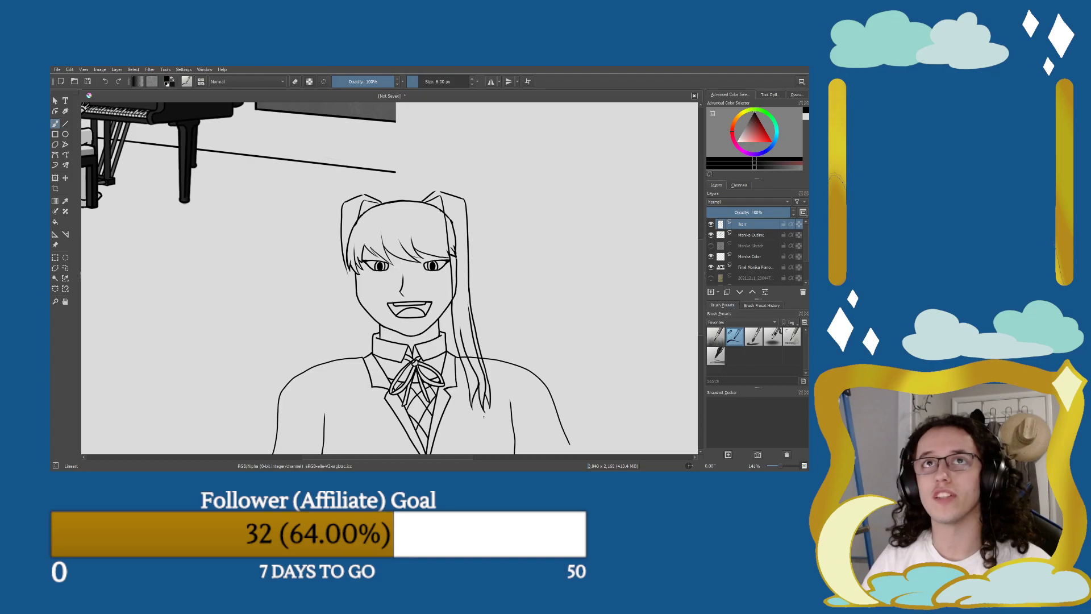
scroll(486, 421, "down", 2)
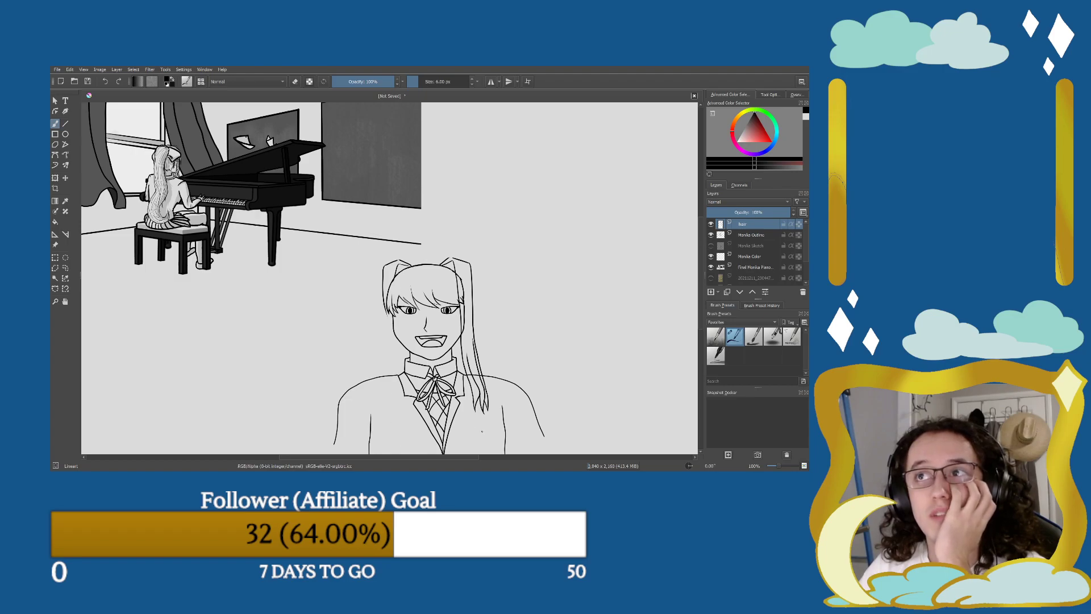
scroll(459, 439, "up", 3)
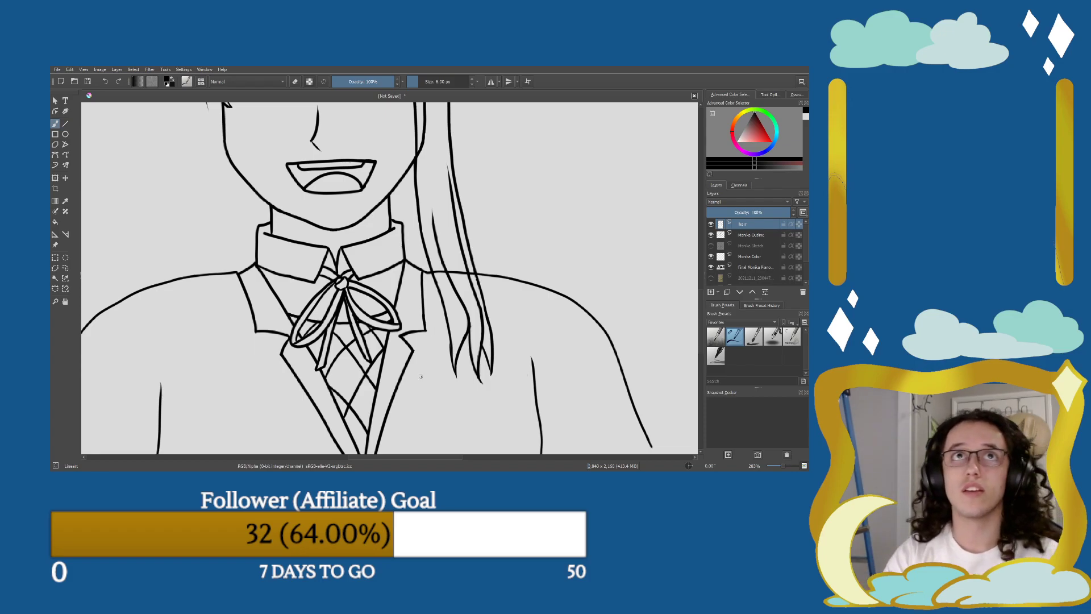
Erase the two short hair-strand lines over the shoulder, then zoom out to 200%.
key("e")
mouse_move(456, 350)
left_mouse_down()
mouse_move(457, 384)
mouse_move(474, 325)
mouse_move(442, 266)
mouse_move(434, 220)
left_mouse_up()
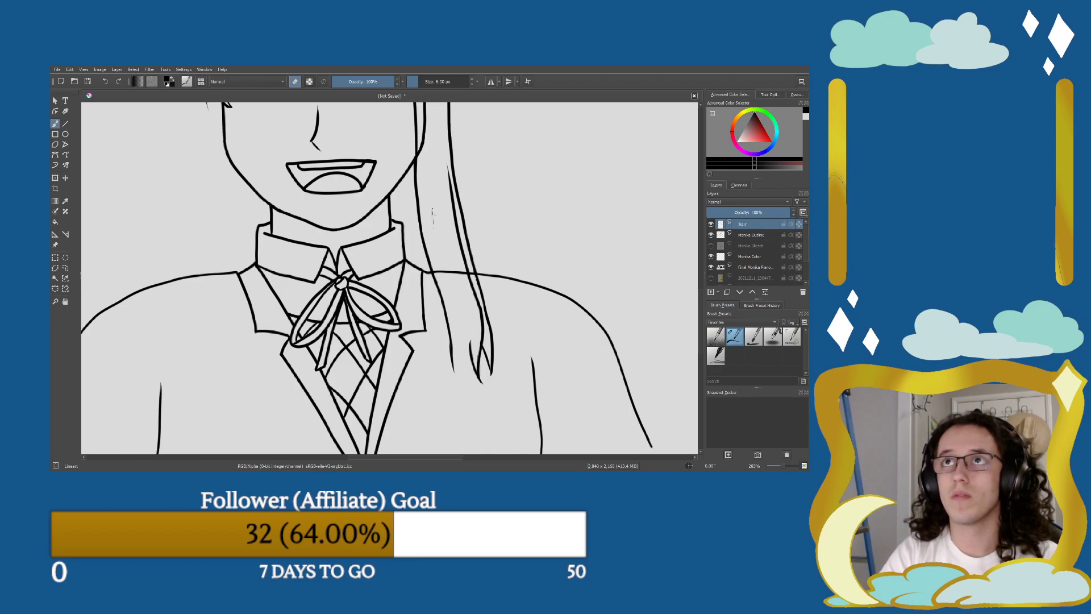
mouse_move(476, 375)
left_mouse_down()
mouse_move(469, 340)
mouse_move(480, 376)
mouse_move(482, 317)
mouse_move(449, 170)
left_mouse_up()
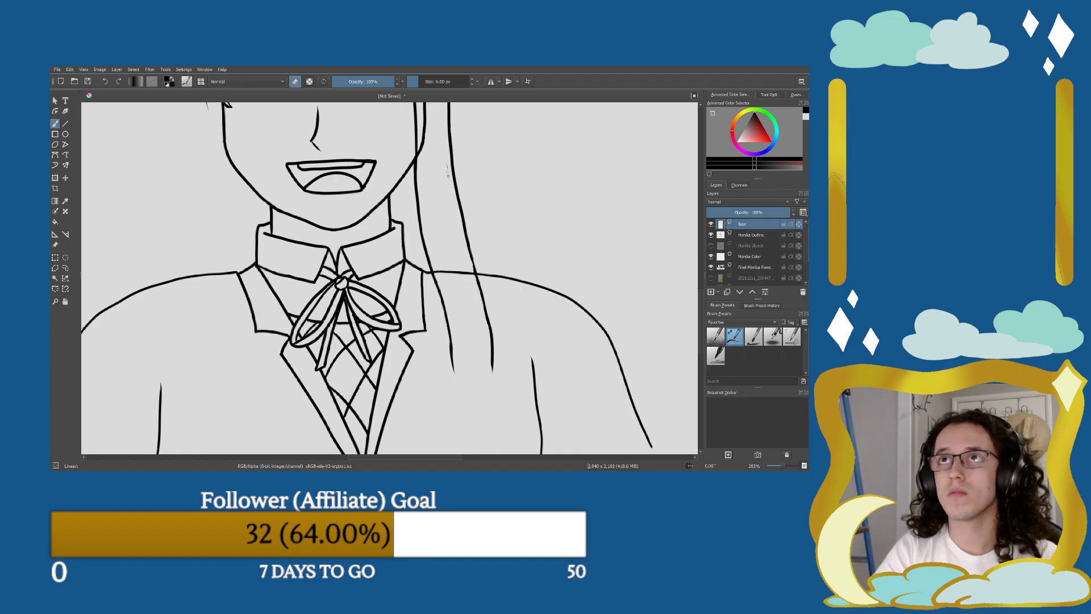
key("e")
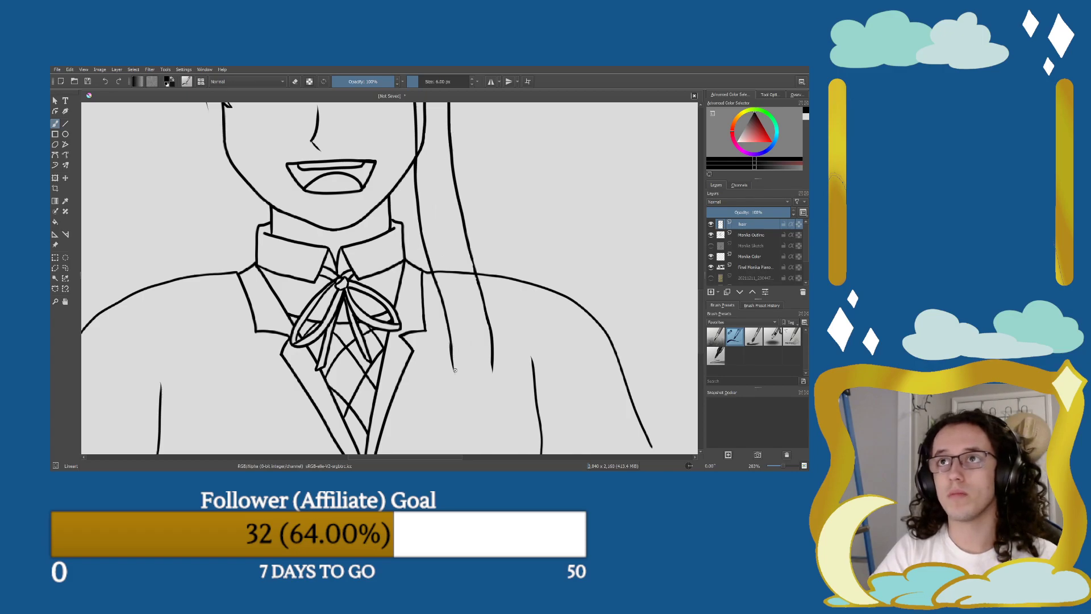
key("minus")
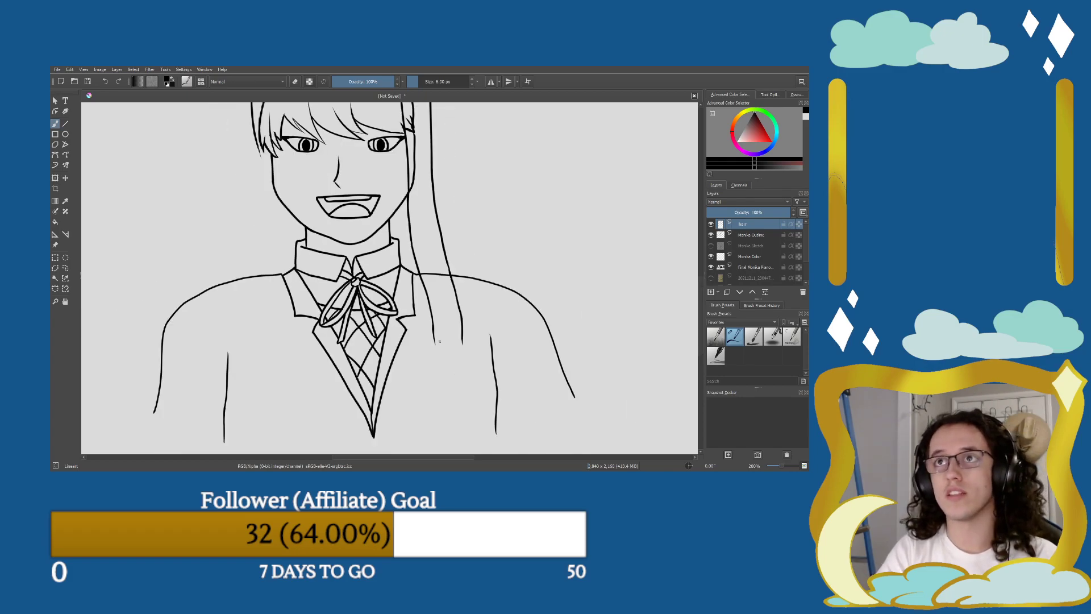
Draw several strand lines up the right-side hair, redrawing one and undoing a short stroke.
left_click_drag(435, 341, 411, 225)
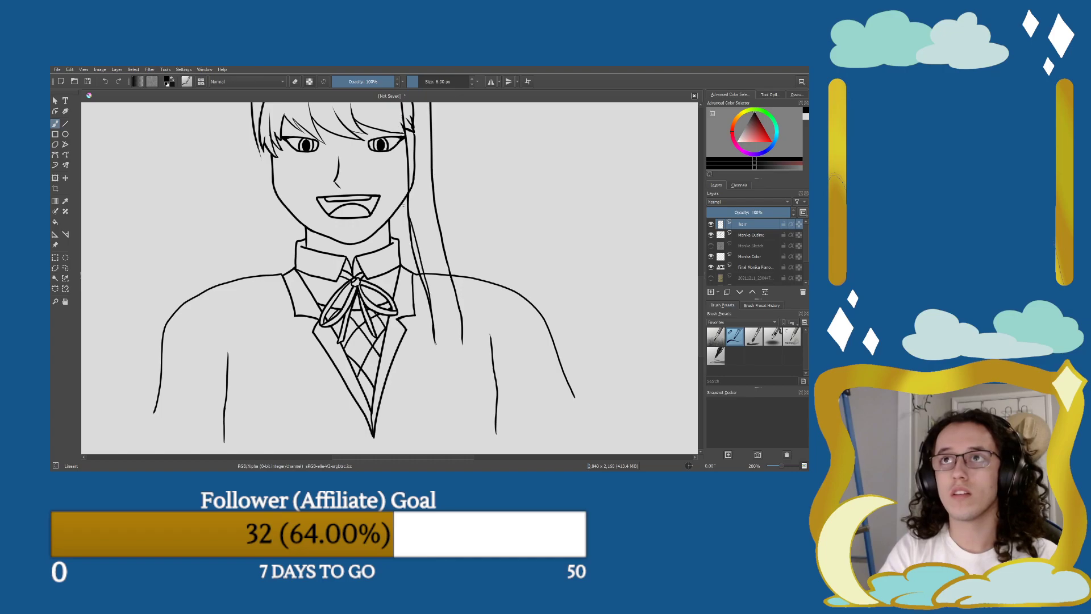
key("ctrl+z")
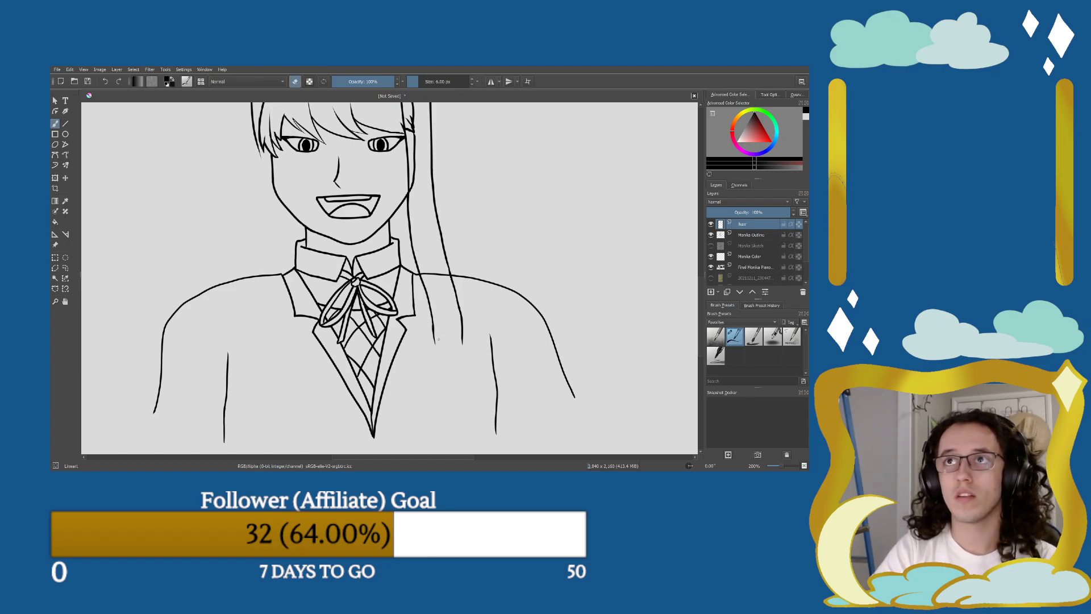
left_click_drag(435, 340, 413, 227)
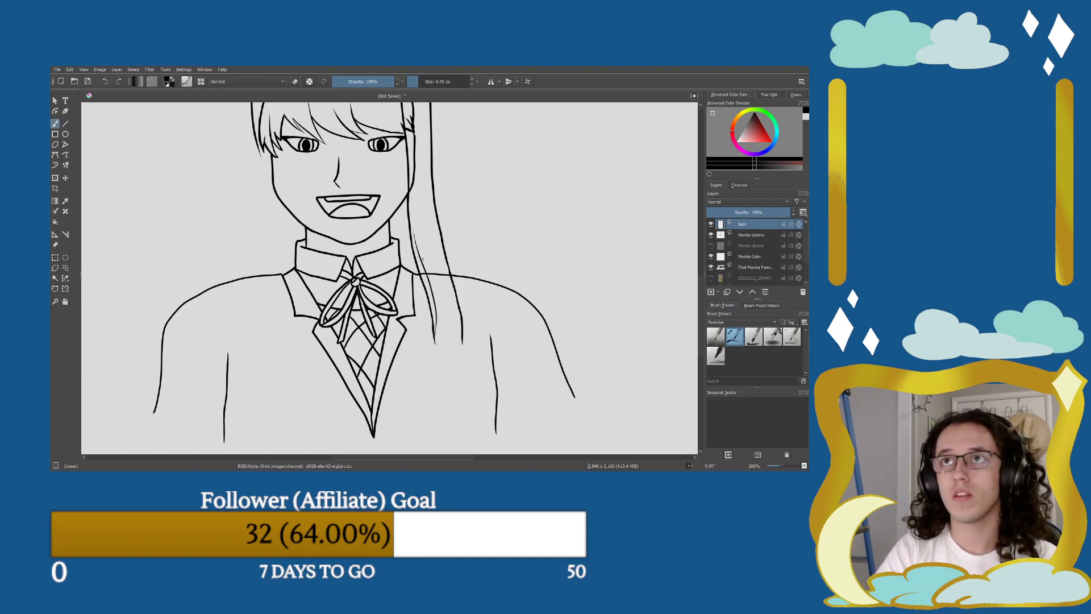
left_click_drag(446, 362, 436, 319)
left_click_drag(445, 366, 418, 209)
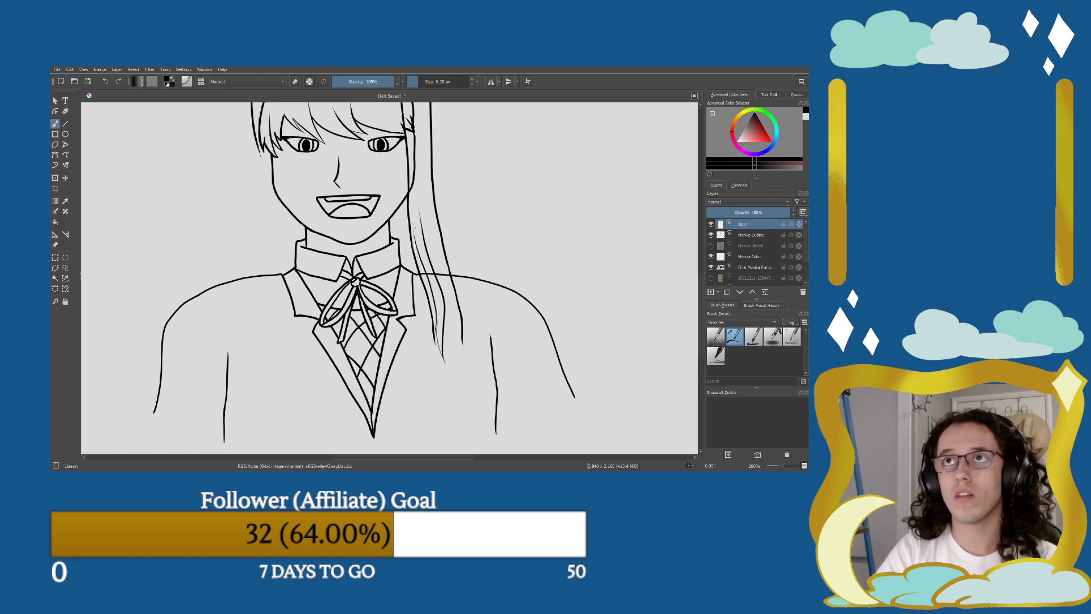
left_click_drag(458, 358, 447, 316)
key("ctrl+z")
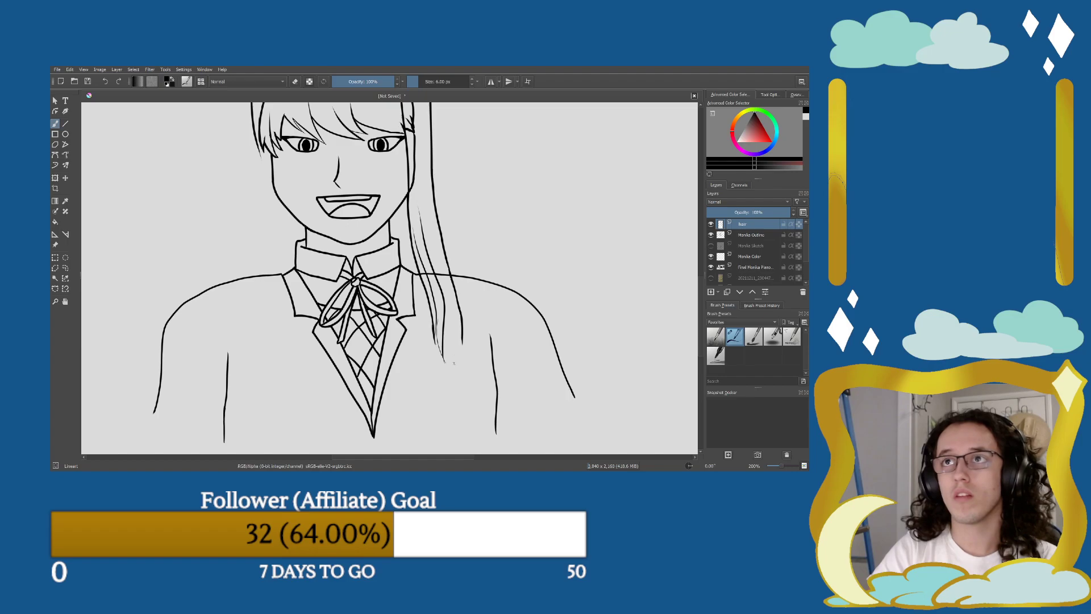
Extend a hair strand to the right, then undo the recent strands and zoom to 400%.
mouse_move(442, 359)
left_mouse_down()
mouse_move(464, 378)
mouse_move(430, 183)
left_mouse_up()
left_click_drag(456, 353, 451, 257)
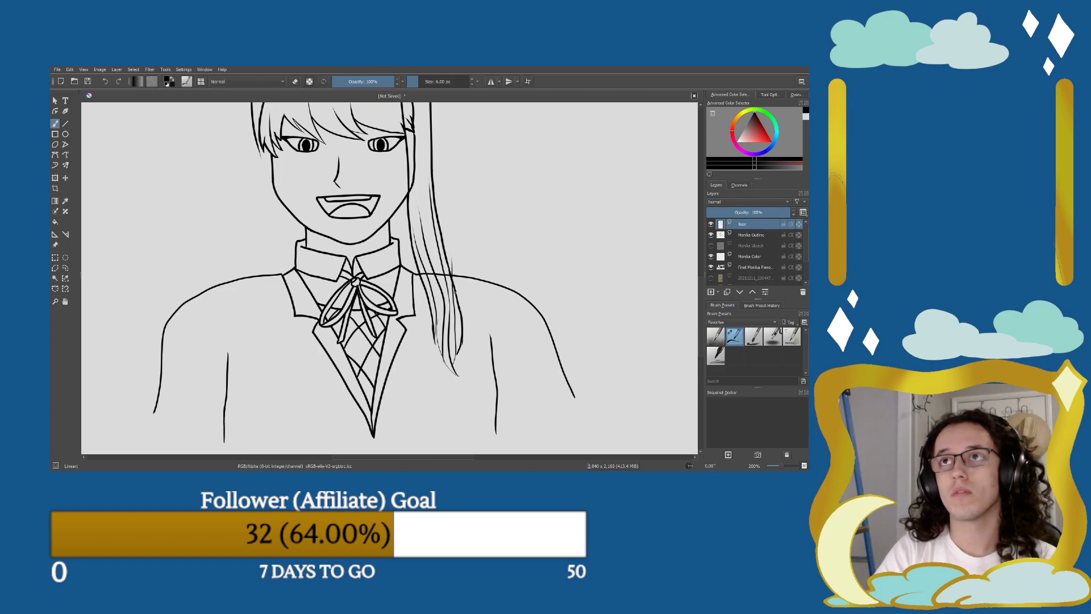
left_click_drag(450, 265, 457, 289)
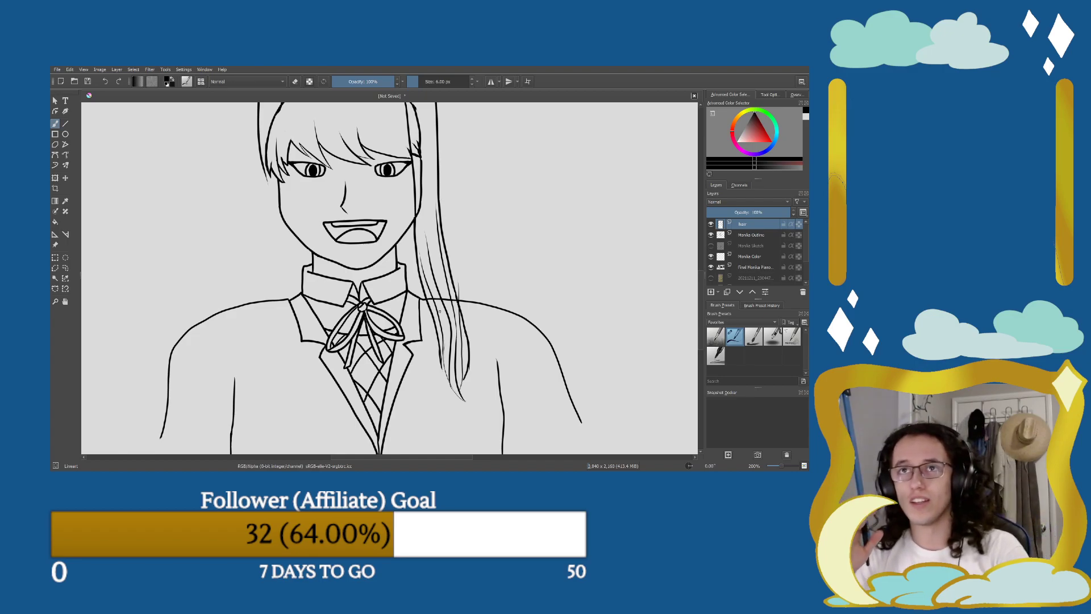
key("ctrl+z")
key("ctrl+z")
key("ctrl+z")
key("ctrl+z")
key("ctrl+z")
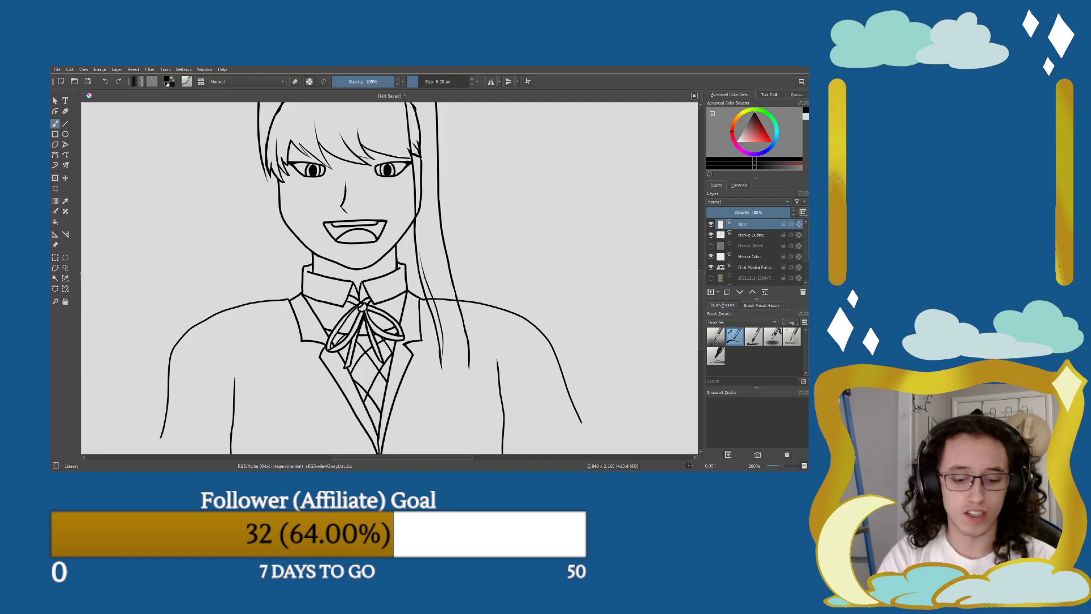
key("ctrl+plus")
key("ctrl+plus")
Draw thin hair lines beside the neck and the face outline on the right side.
left_click_drag(439, 260, 385, 365)
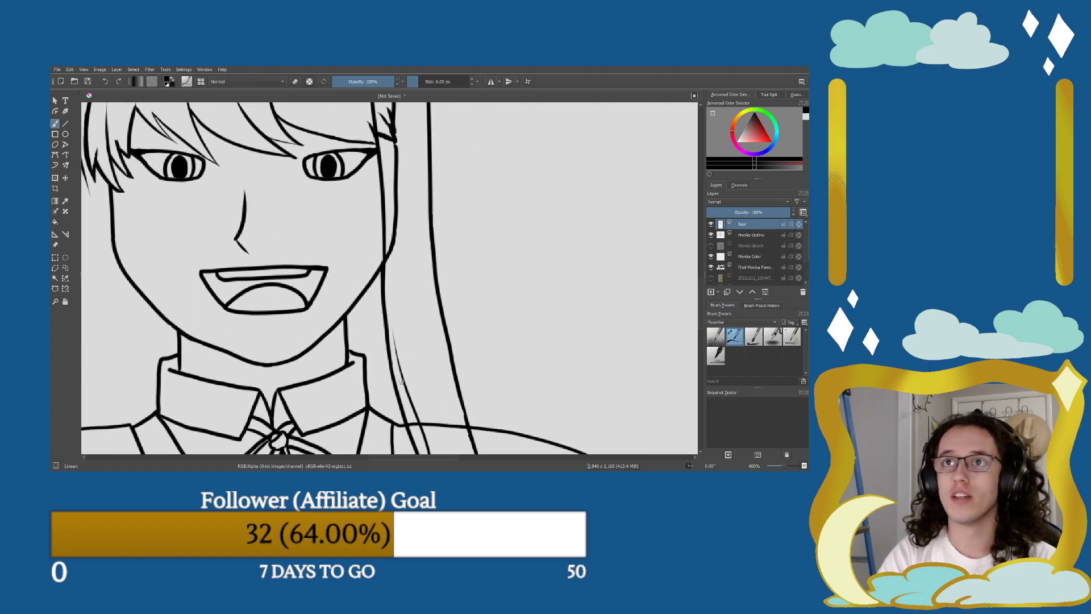
left_click_drag(384, 275, 398, 359)
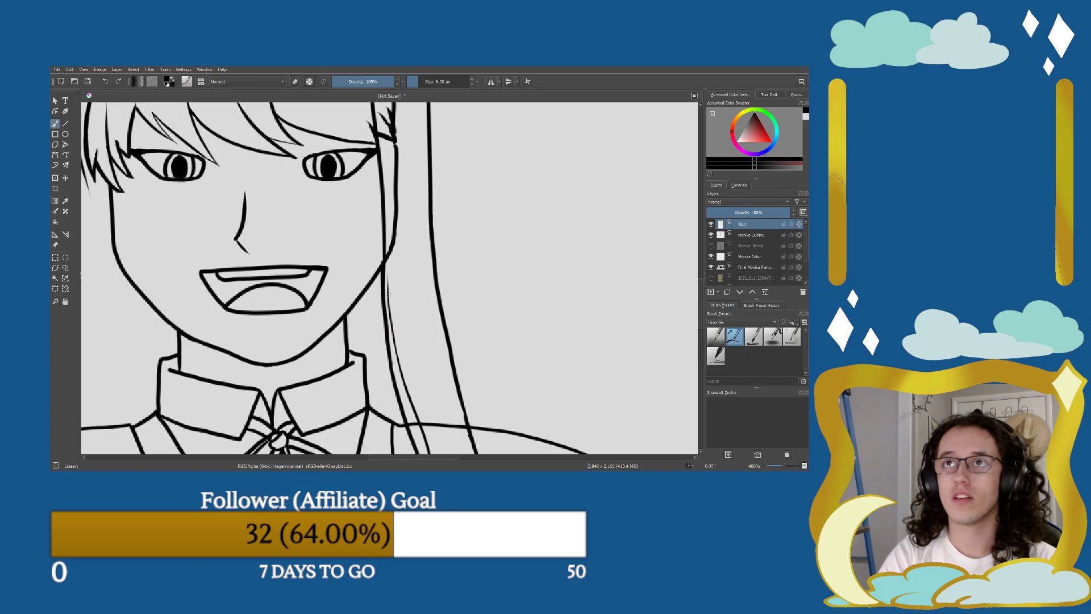
left_click_drag(385, 228, 388, 287)
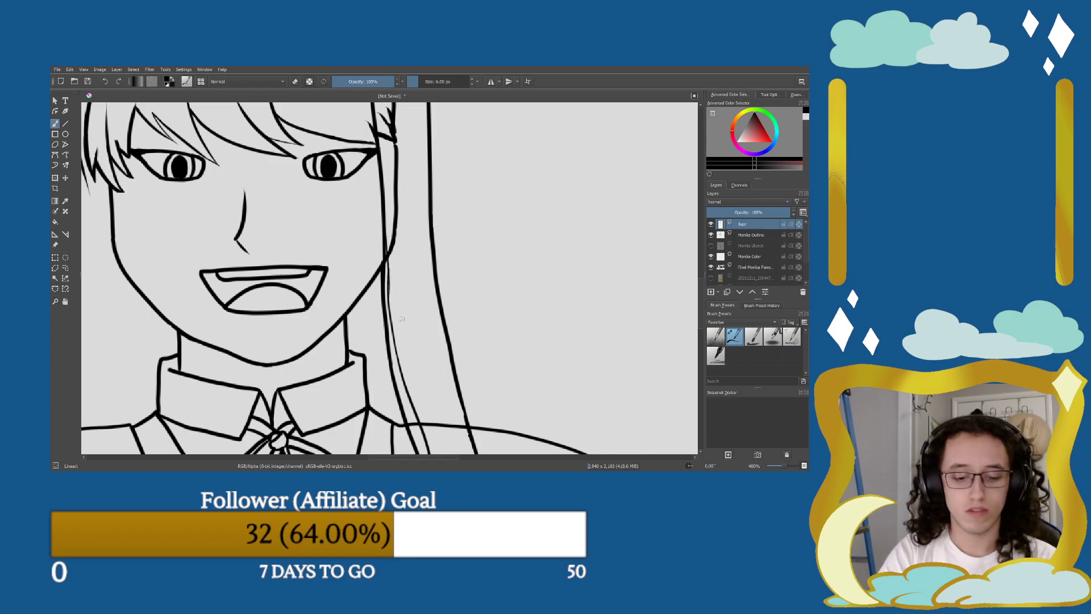
key("minus")
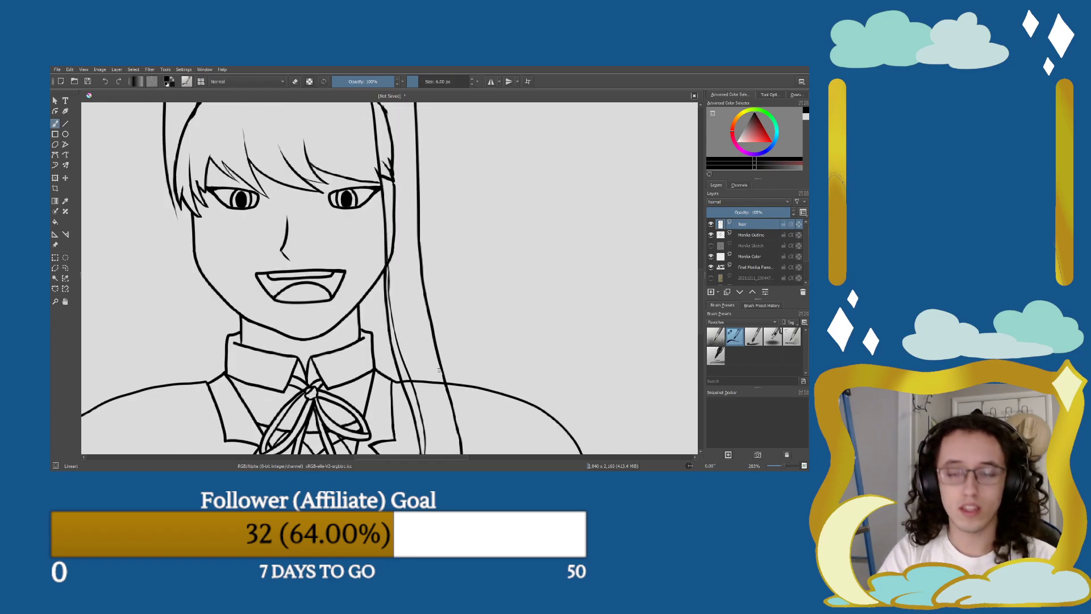
left_click_drag(438, 352, 420, 243)
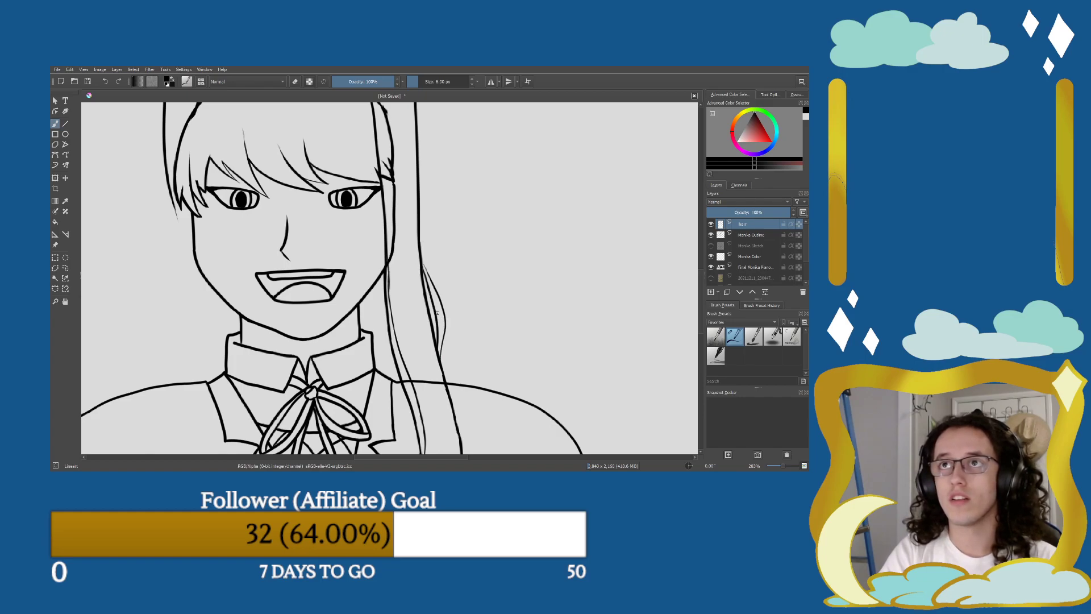
key("ctrl+plus")
Erase parts of the long hair line, including the strand's lower end.
key("e")
mouse_move(457, 349)
left_mouse_down()
mouse_move(460, 384)
mouse_move(470, 315)
left_mouse_up()
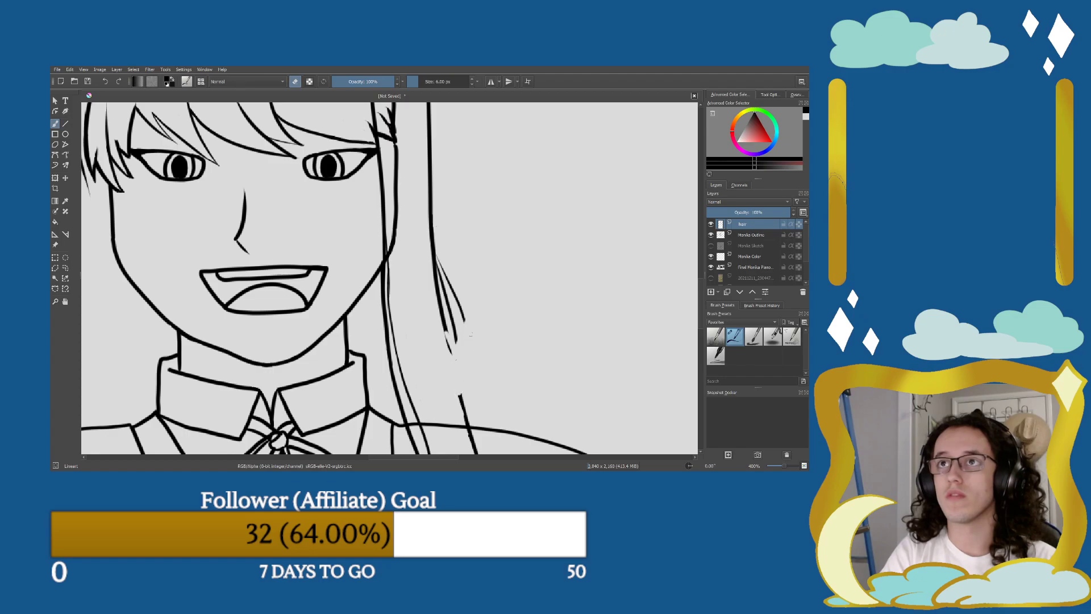
mouse_move(448, 364)
left_mouse_down()
mouse_move(469, 294)
mouse_move(450, 343)
mouse_move(463, 310)
mouse_move(454, 281)
mouse_move(461, 312)
mouse_move(446, 309)
mouse_move(446, 349)
mouse_move(438, 305)
left_mouse_up()
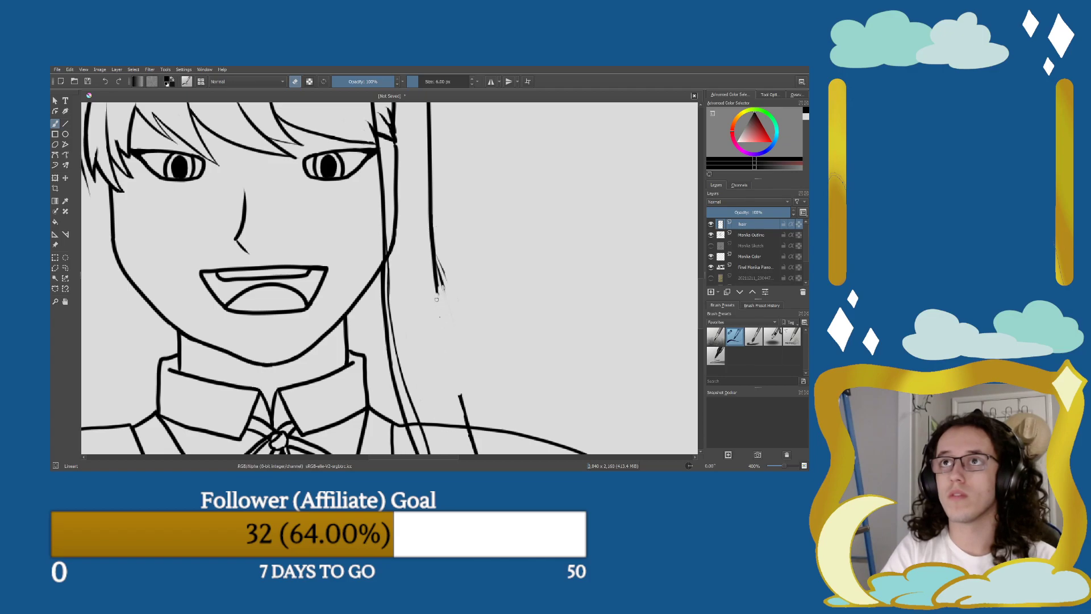
left_click_drag(441, 267, 445, 305)
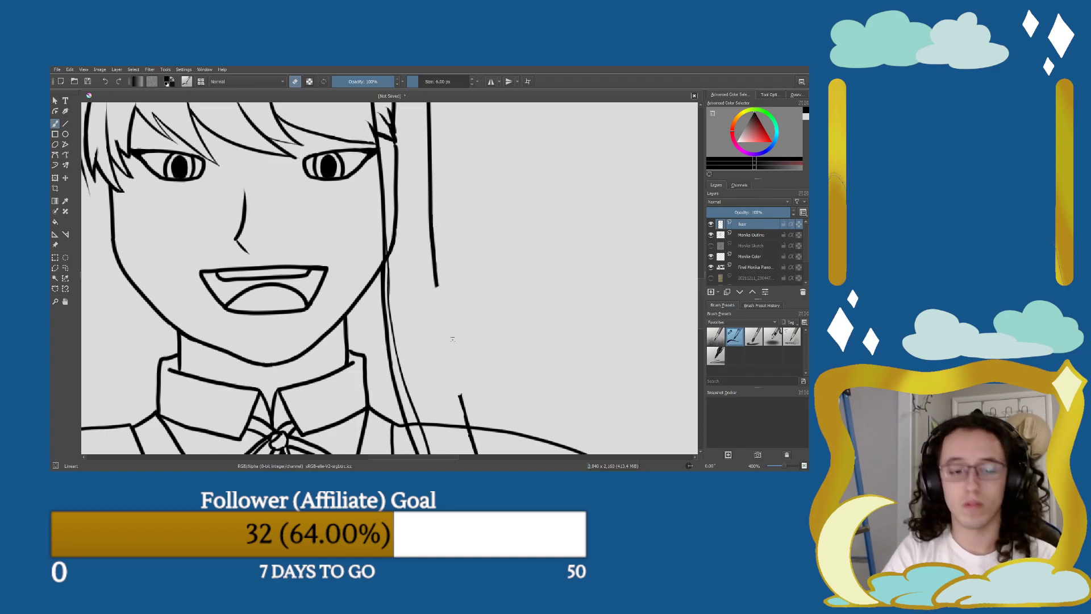
key("e")
Redraw the hair strand with inner lines, then erase the inner lines and leftover stub.
left_click_drag(462, 414, 435, 258)
left_click_drag(452, 374, 434, 306)
mouse_move(453, 371)
left_mouse_down()
mouse_move(432, 292)
mouse_move(450, 331)
mouse_move(434, 293)
mouse_move(434, 307)
left_mouse_up()
key("e")
key("ctrl+z")
left_click_drag(452, 353, 450, 339)
left_click_drag(437, 289, 433, 251)
key("e")
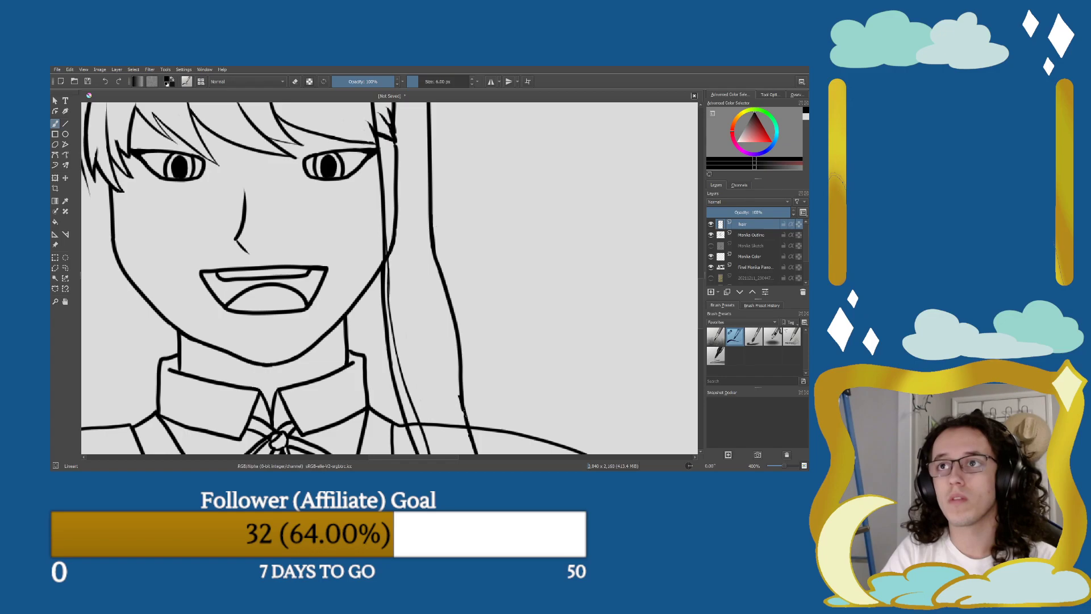
Ink both sides of a new pointed strand, trim its stray tip, and zoom out to 200%.
key("e")
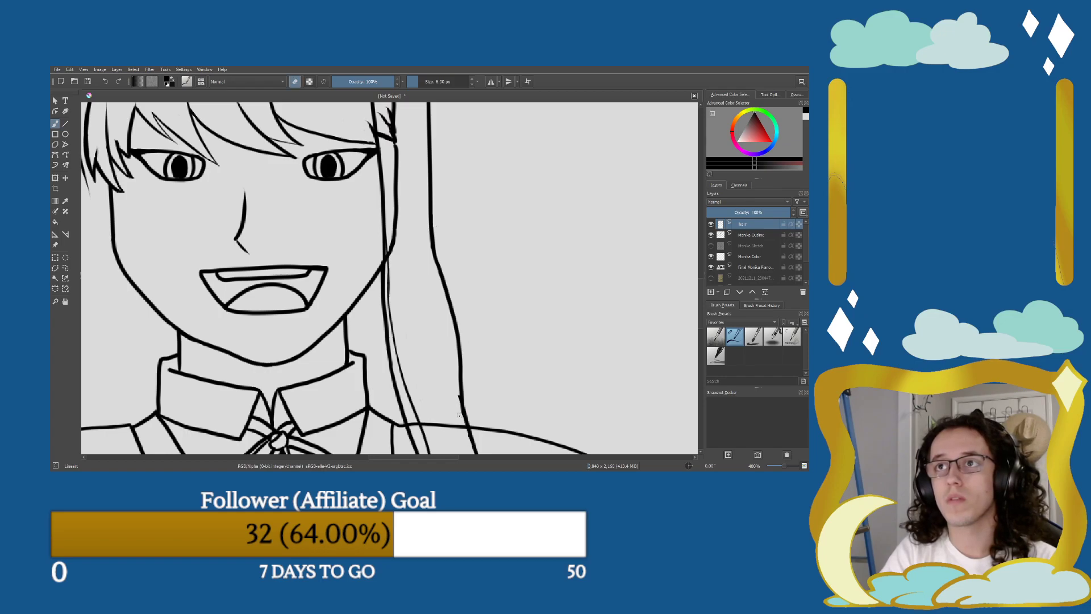
key("e")
left_click_drag(453, 376, 432, 290)
mouse_move(453, 377)
left_mouse_down()
mouse_move(432, 270)
mouse_move(446, 315)
left_mouse_up()
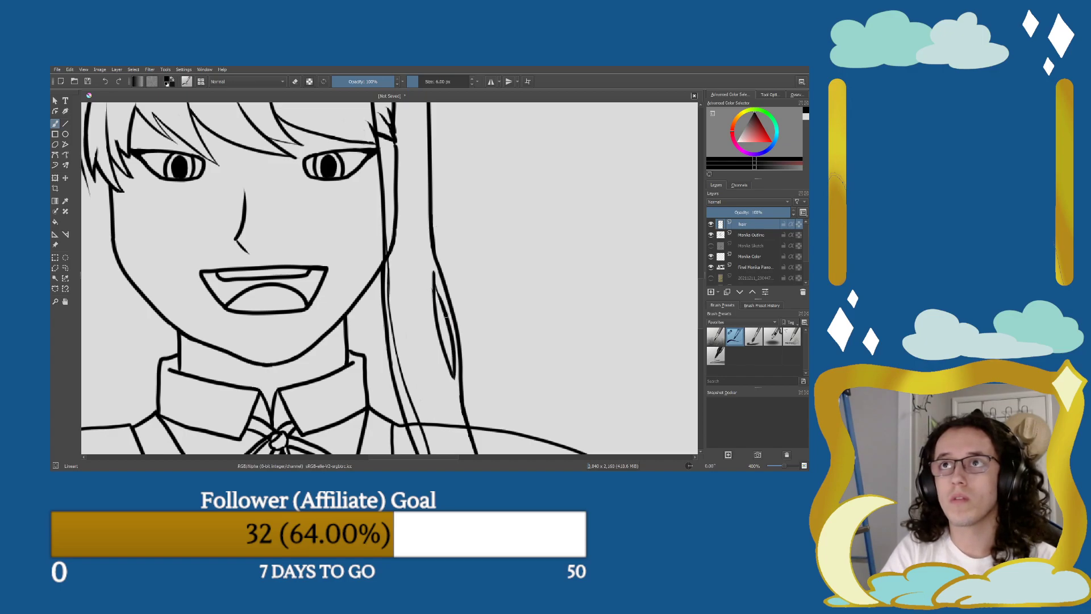
key("e")
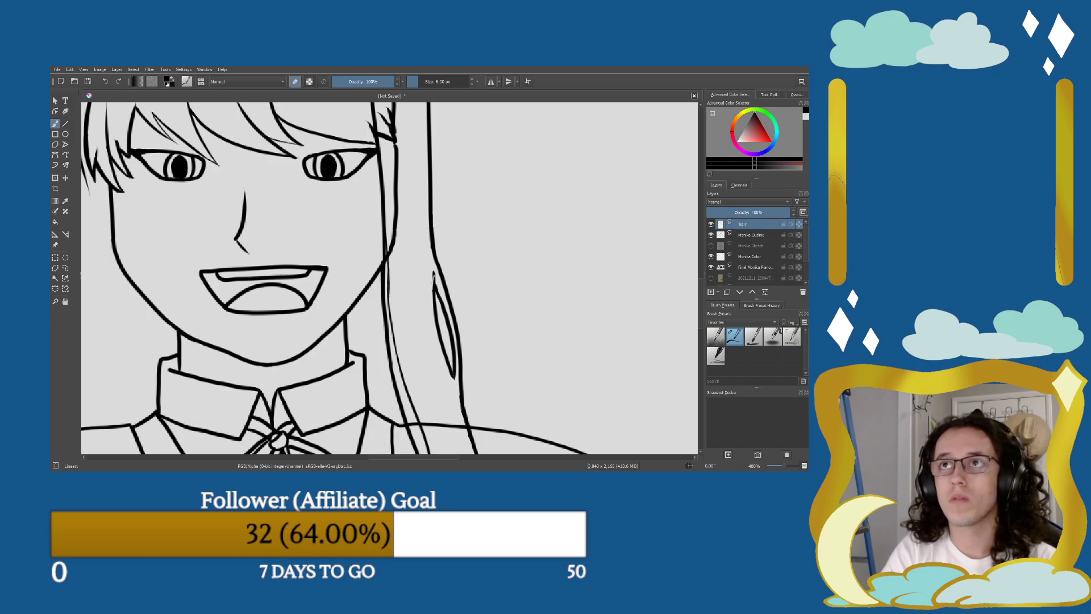
left_click_drag(433, 280, 433, 272)
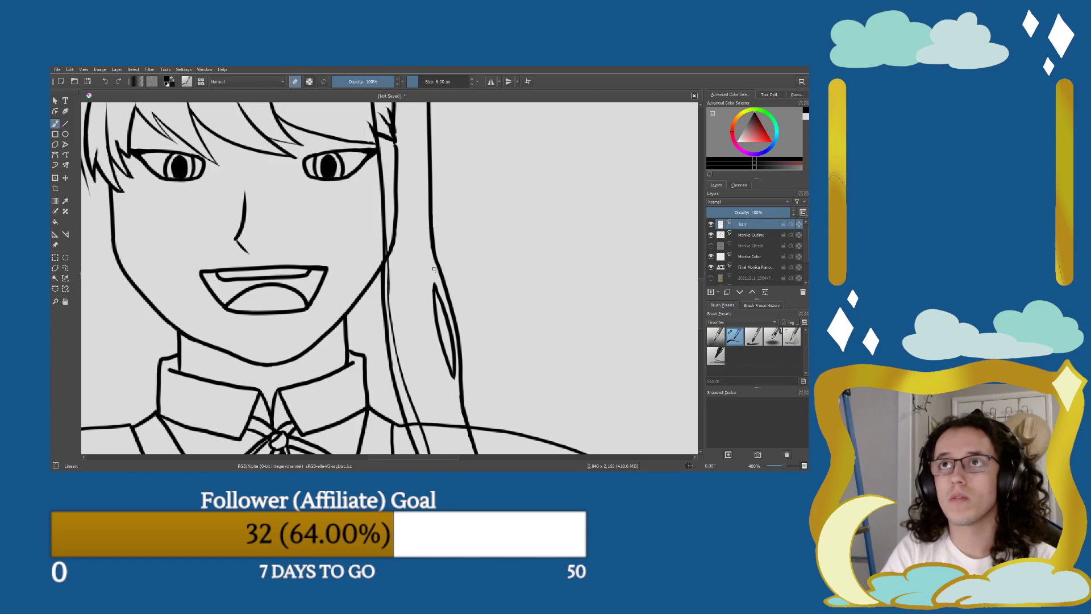
key("ctrl+minus")
key("ctrl+minus")
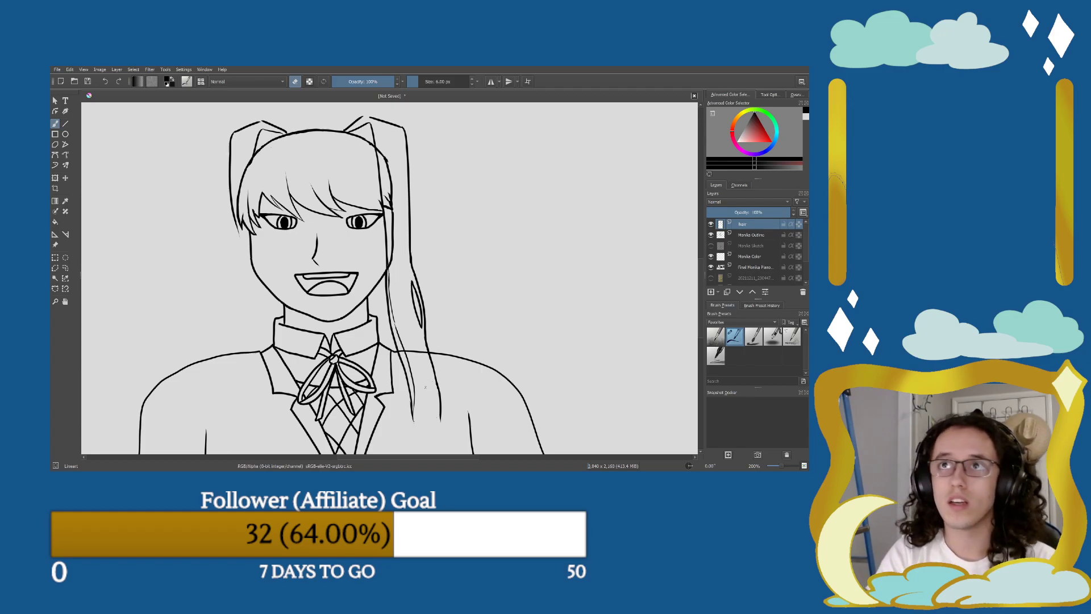
Try a long strand line up the hair several times, undoing each unsuccessful attempt.
key("e")
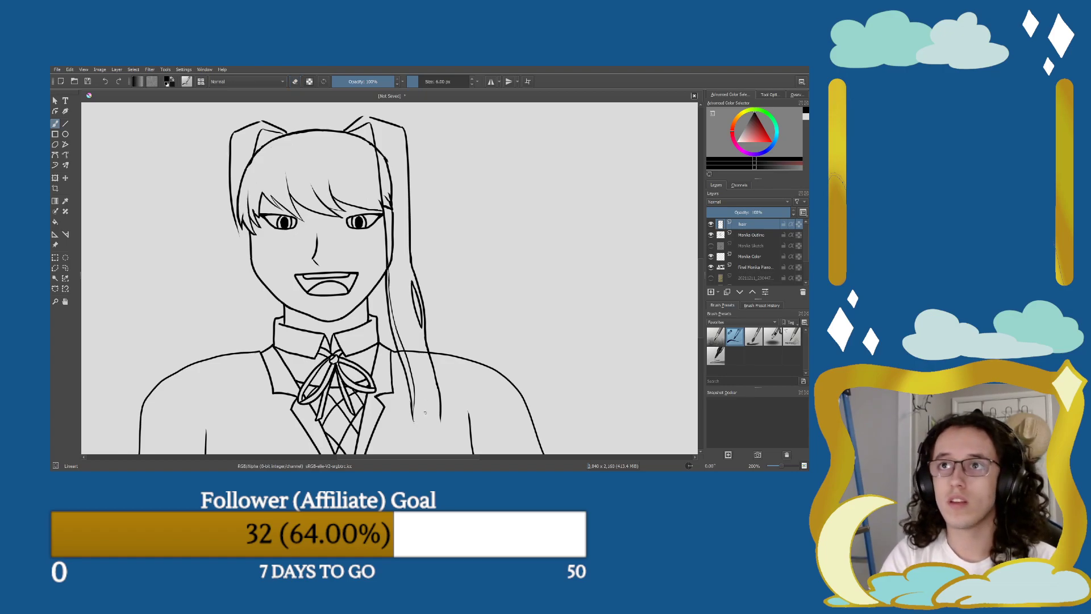
mouse_move(414, 413)
left_mouse_down()
mouse_move(422, 428)
mouse_move(395, 308)
left_mouse_up()
key("ctrl+z")
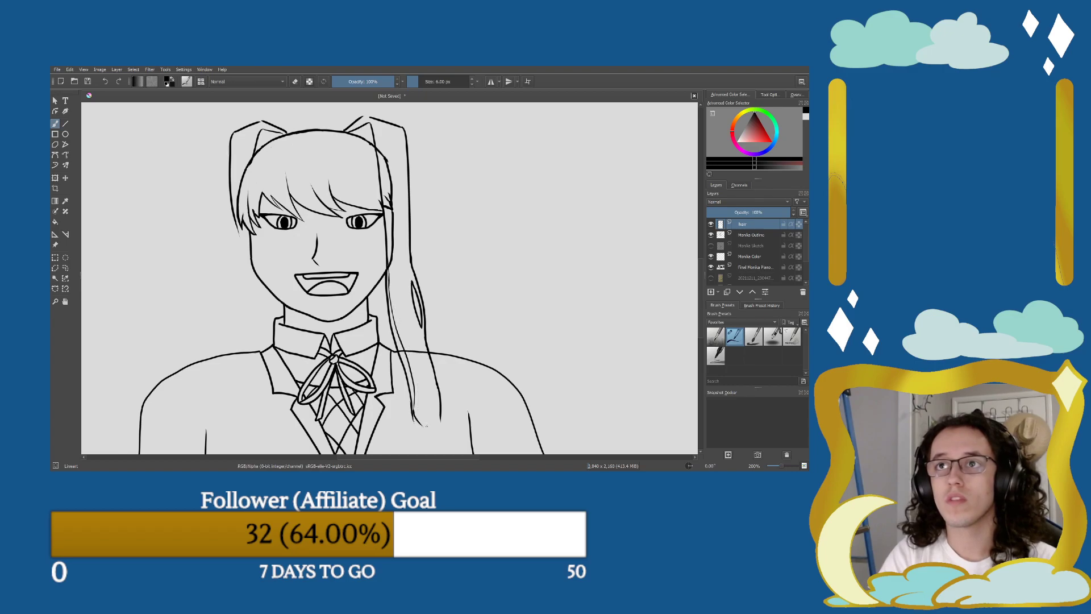
left_click_drag(422, 426, 392, 261)
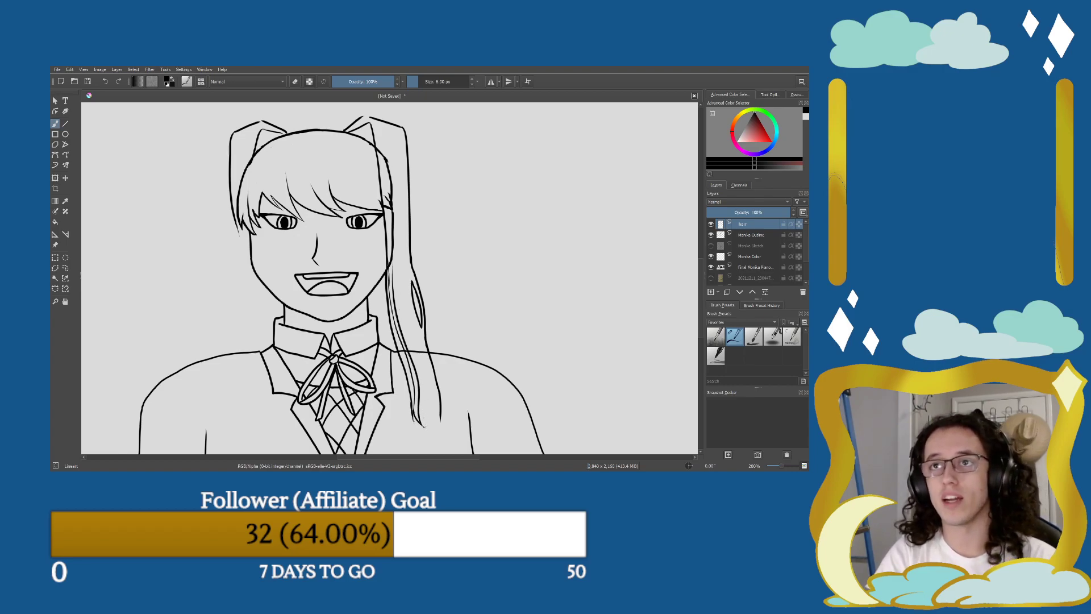
mouse_move(420, 424)
left_mouse_down()
mouse_move(436, 444)
mouse_move(398, 318)
left_mouse_up()
key("ctrl+z")
left_click_drag(435, 447, 394, 294)
key("ctrl+z")
mouse_move(433, 445)
left_mouse_down()
mouse_move(412, 341)
mouse_move(395, 288)
left_mouse_up()
key("ctrl+z")
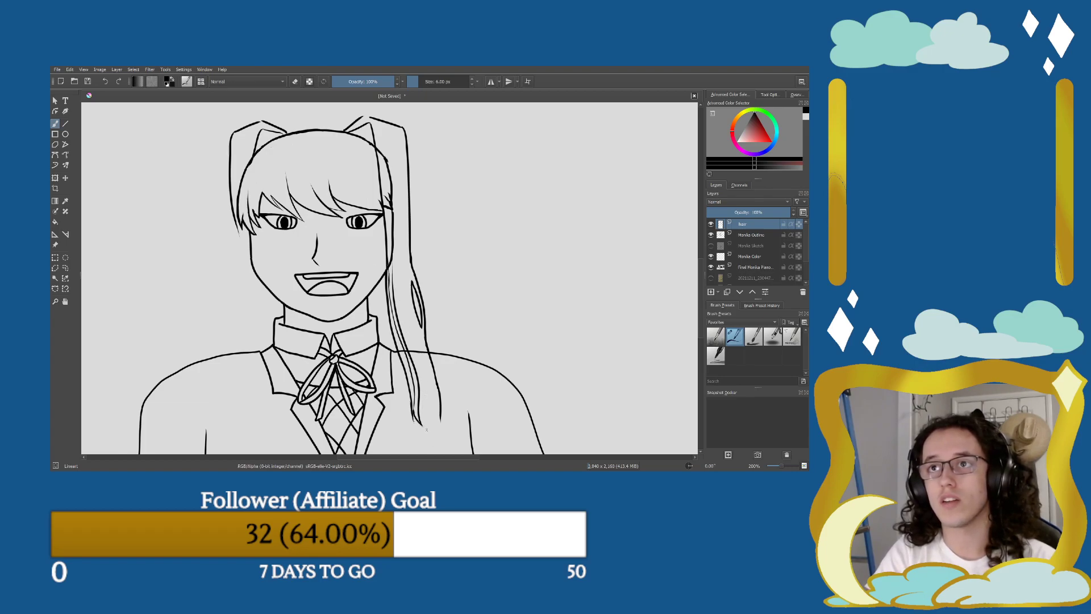
left_click_drag(432, 428, 398, 299)
key("ctrl+z")
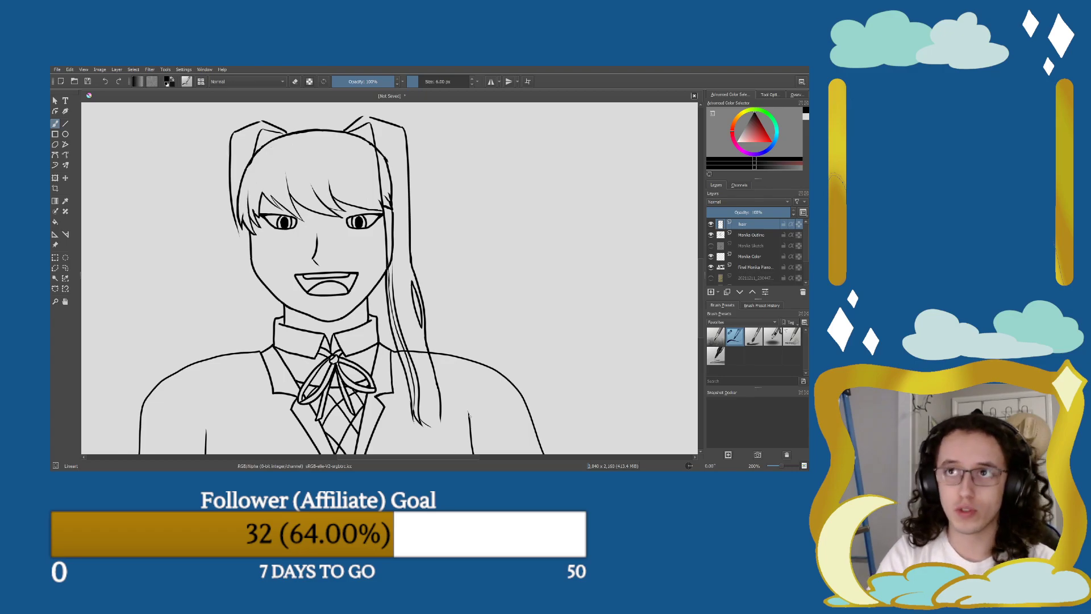
Ink several long lines up the lower right hair strand.
left_click_drag(438, 435, 416, 402)
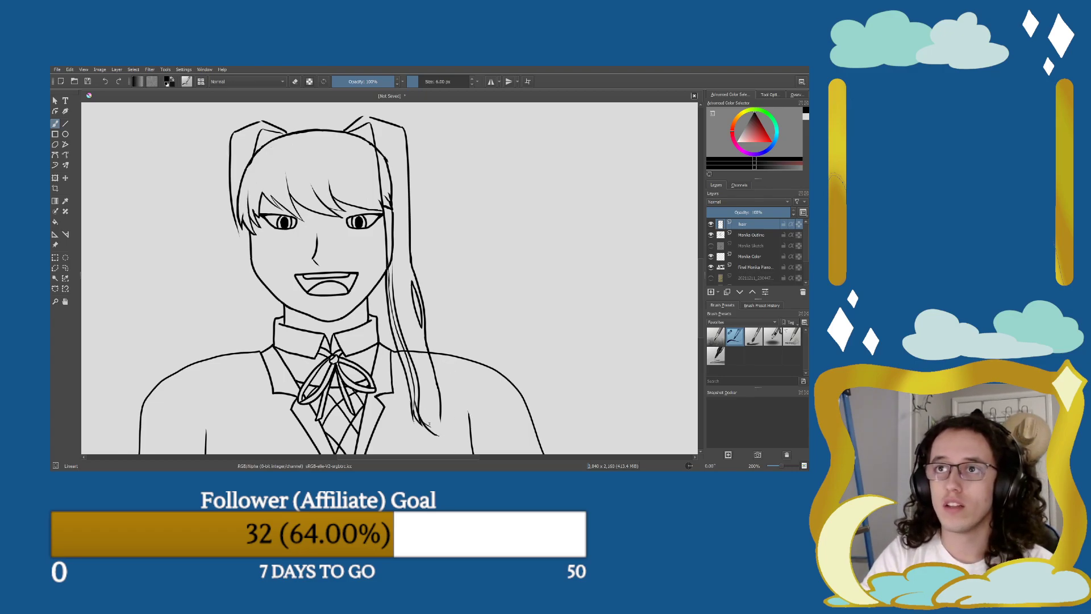
left_click_drag(441, 436, 390, 281)
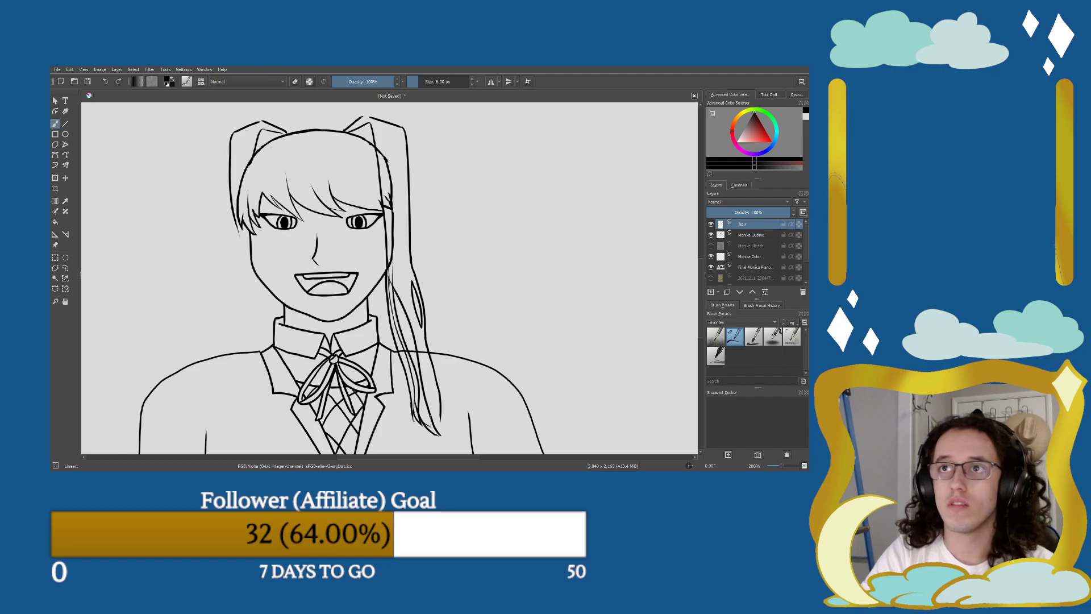
mouse_move(438, 424)
left_mouse_down()
mouse_move(426, 359)
mouse_move(418, 328)
left_mouse_up()
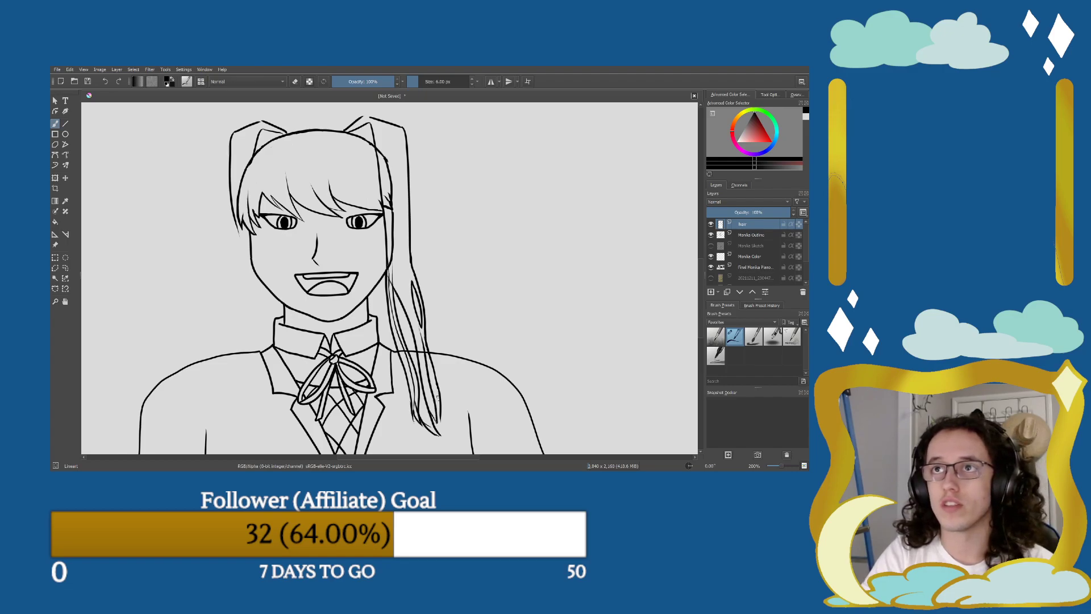
left_click_drag(438, 424, 442, 403)
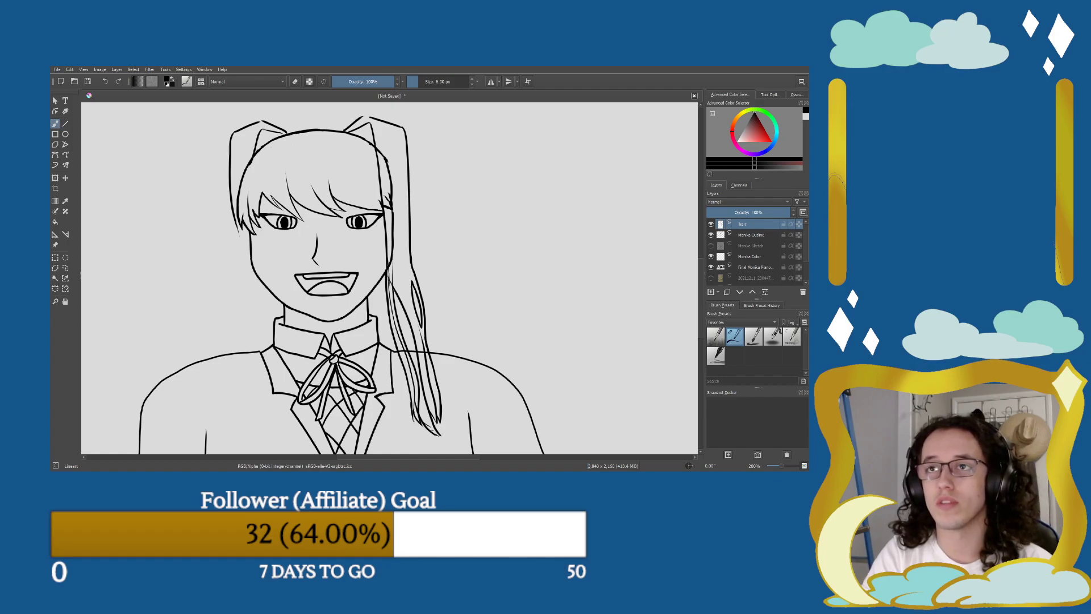
Zoom in on the hair tips by the shoulder and bow, and thicken a tip's lower edge.
key("e")
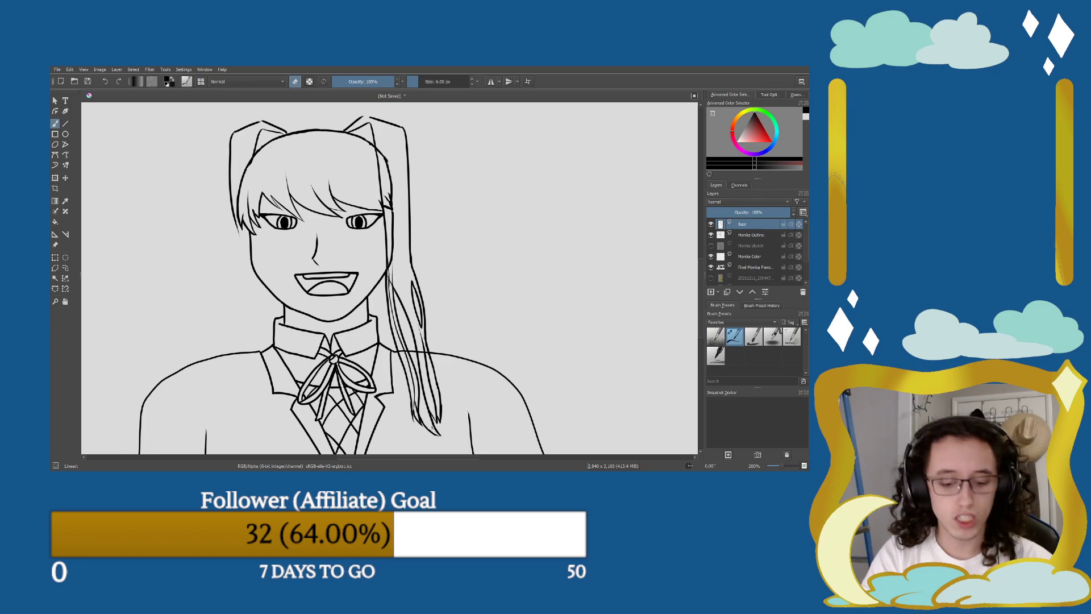
key("ctrl+plus")
key("ctrl+plus")
key("ctrl+plus")
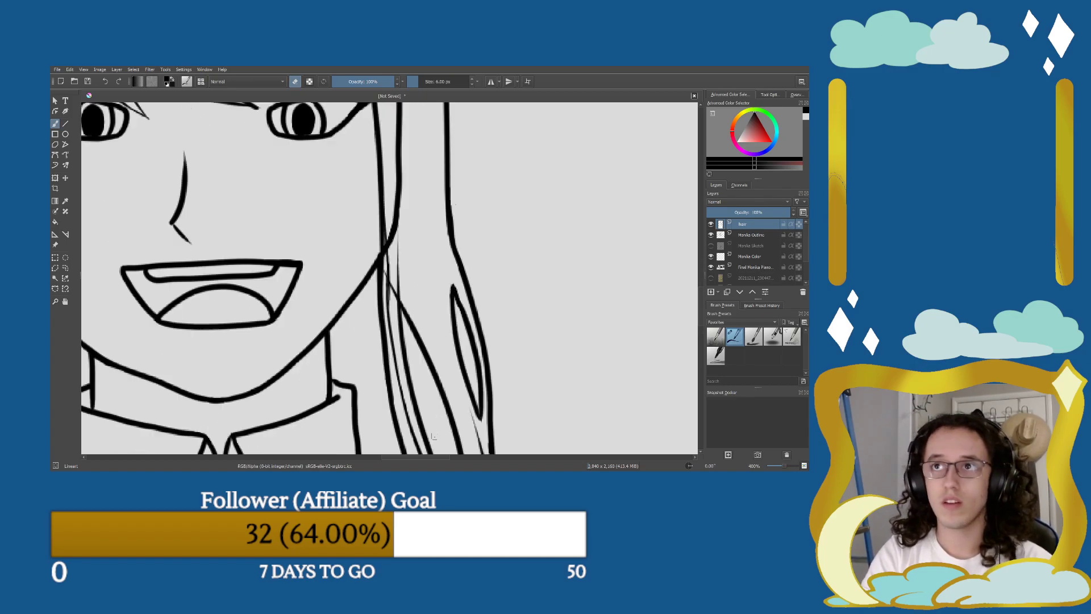
left_click_drag(431, 403, 425, 392)
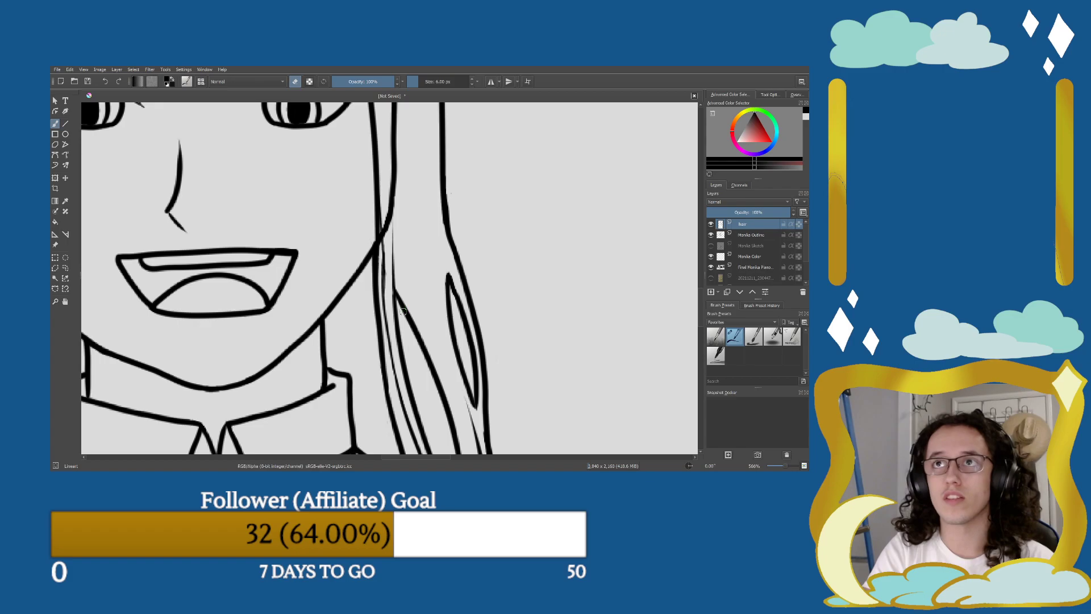
left_click_drag(442, 385, 351, 169)
left_click_drag(417, 337, 395, 160)
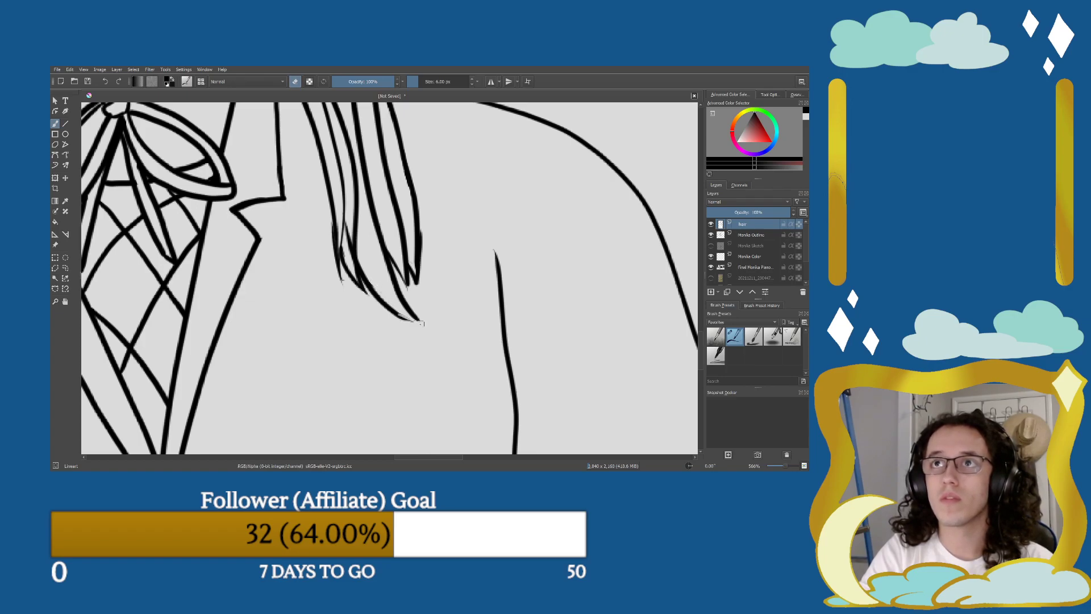
key("e")
mouse_move(393, 310)
left_mouse_down()
mouse_move(425, 323)
mouse_move(391, 262)
left_mouse_up()
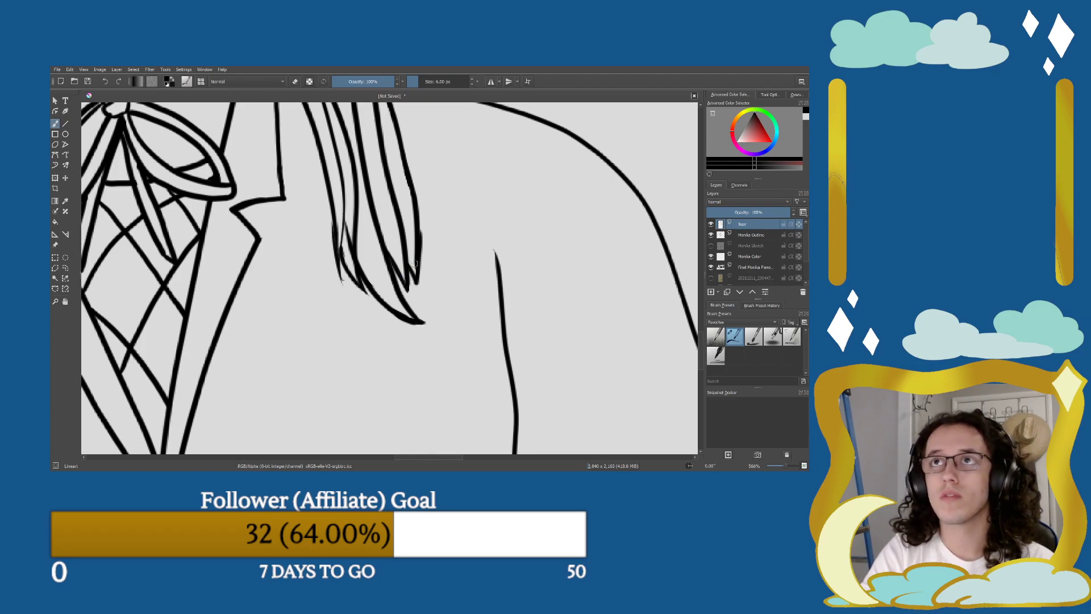
Pan along the lower hair strands to inspect their ends.
key("e")
key("e")
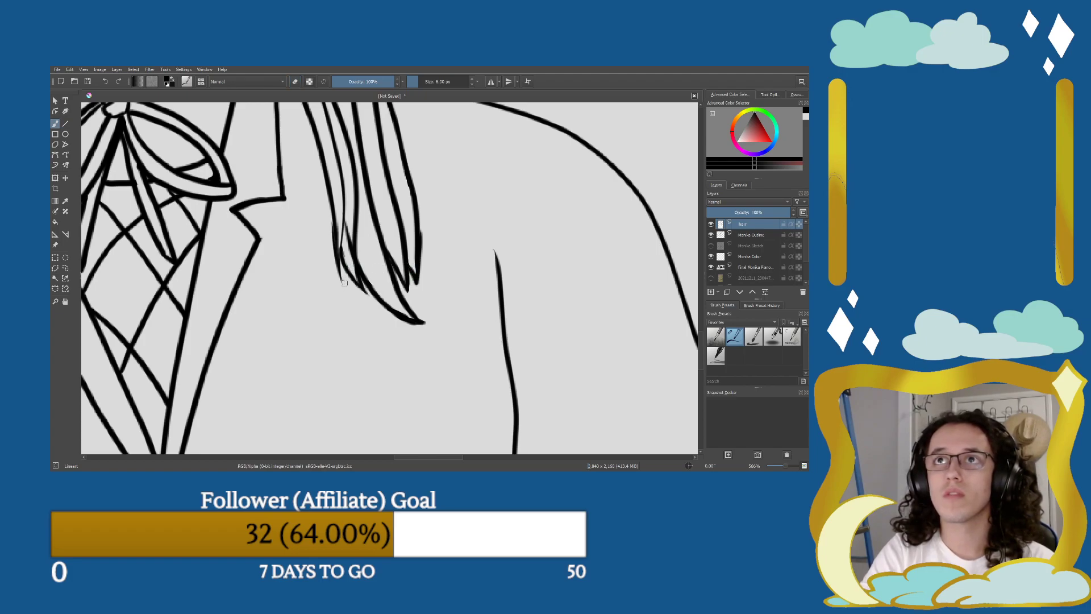
key("e")
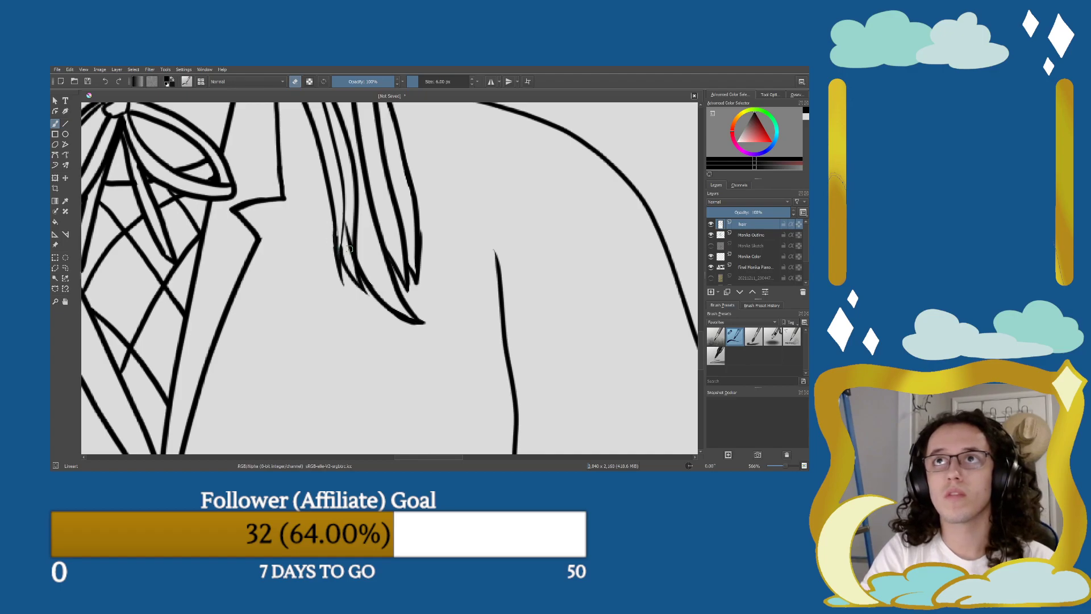
left_click_drag(349, 248, 346, 284)
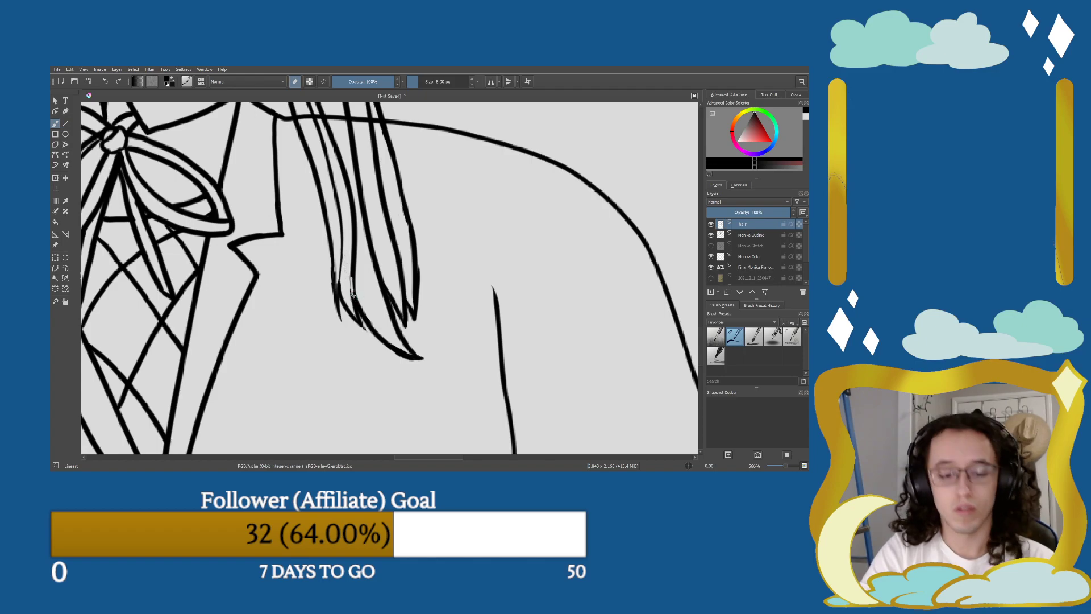
key("e")
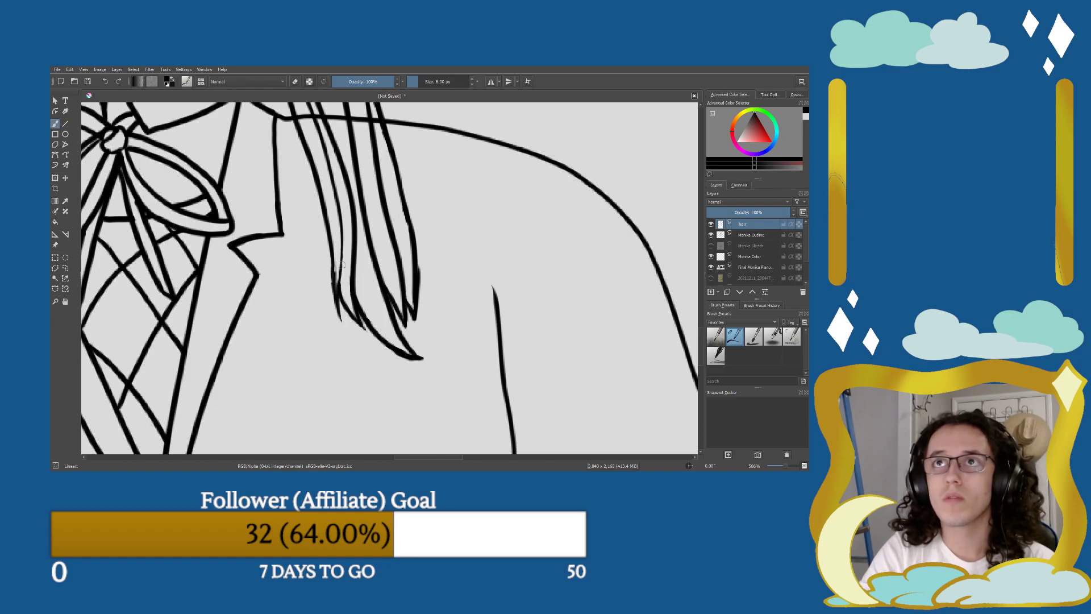
scroll(382, 305, "down", 8)
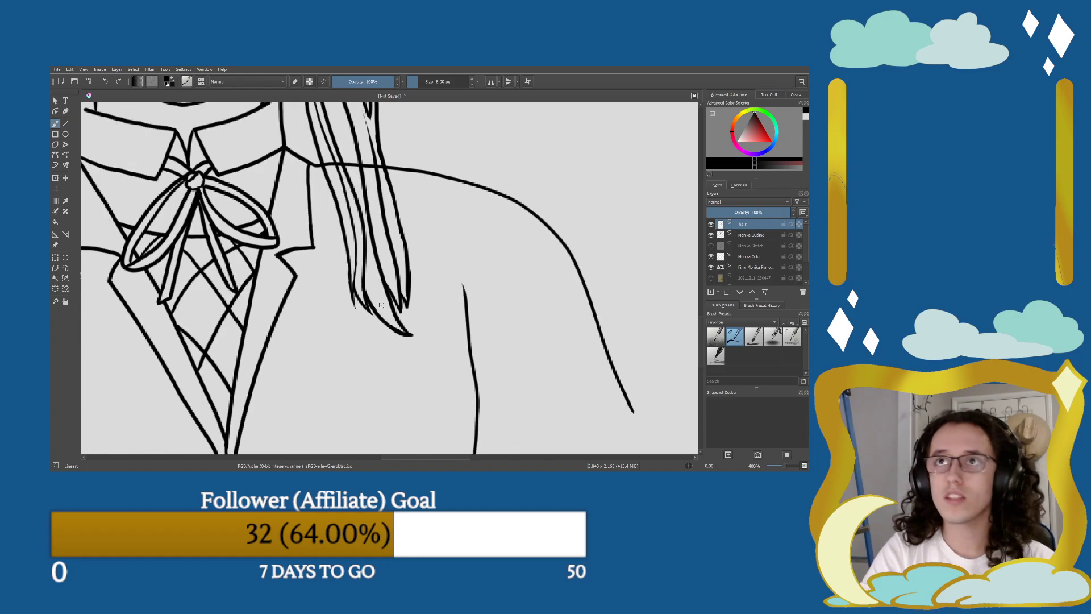
scroll(377, 263, "up", 10)
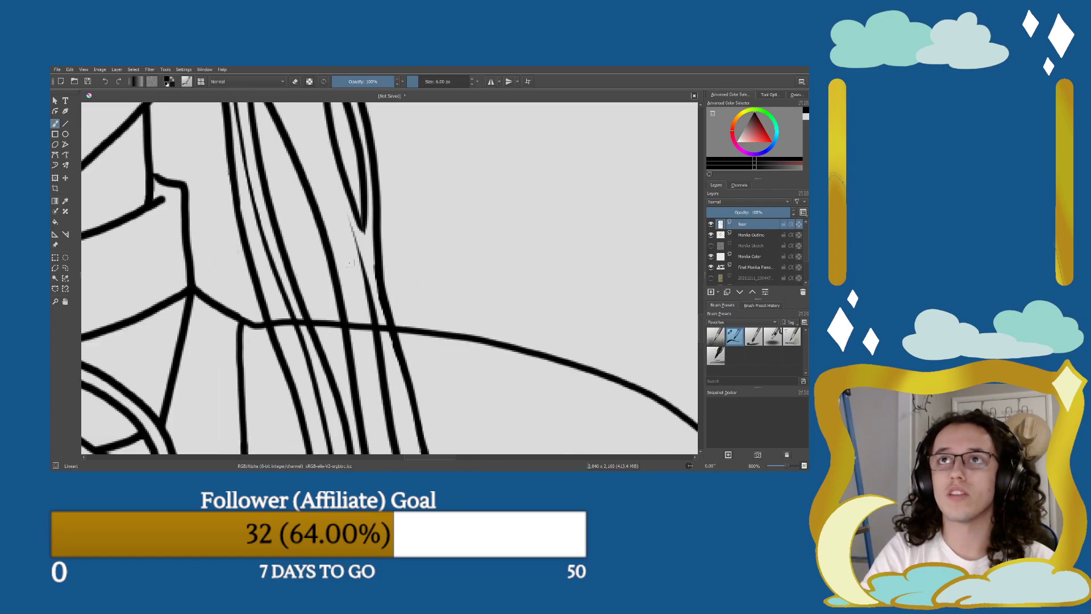
mouse_move(358, 272)
left_mouse_down()
mouse_move(385, 348)
mouse_move(300, 112)
left_mouse_up()
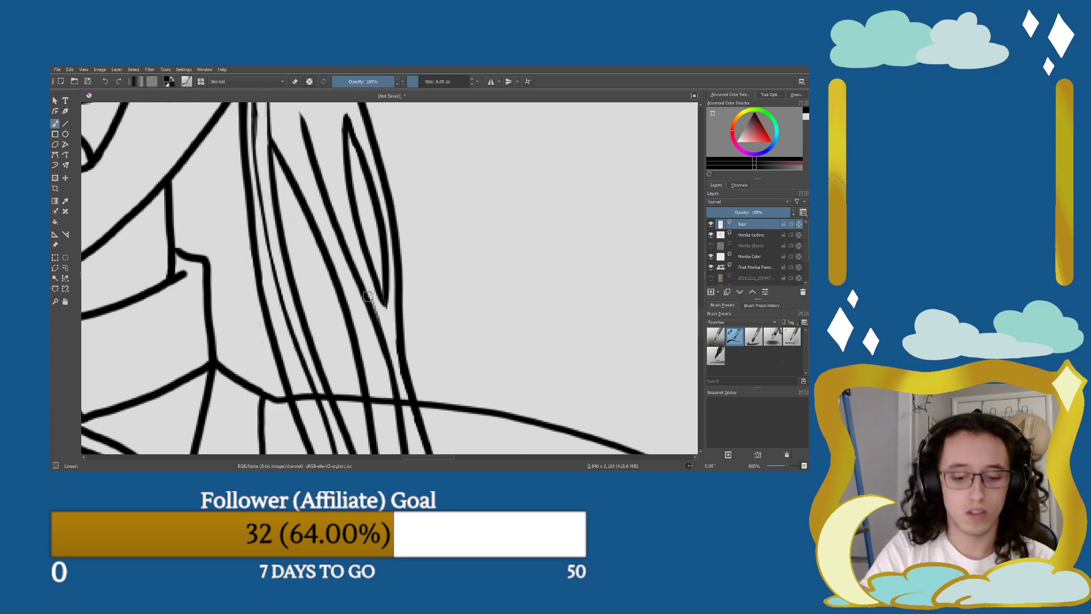
key("e")
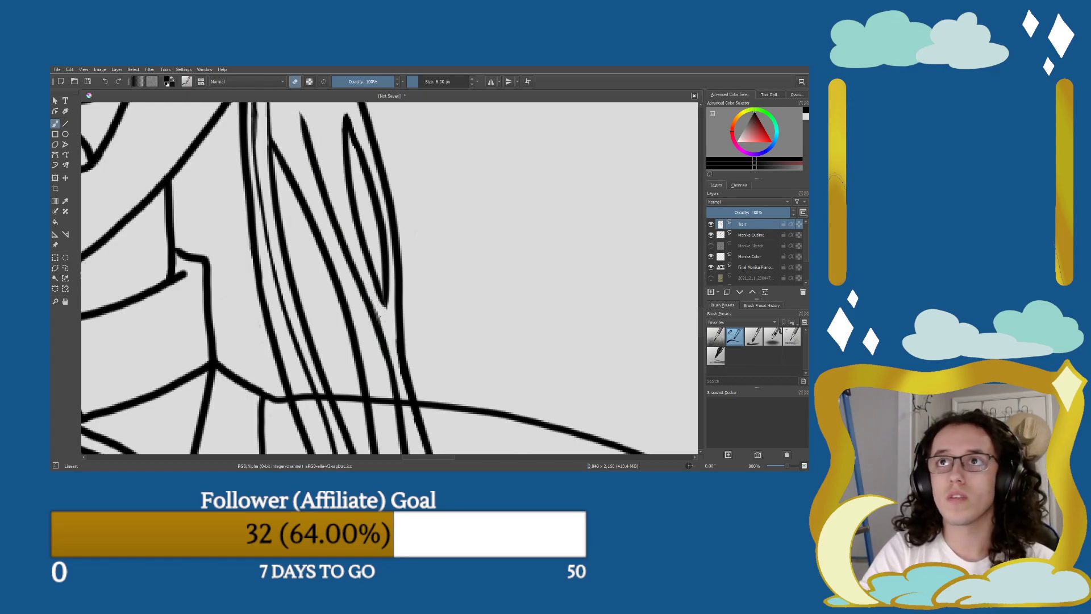
left_click_drag(354, 229, 395, 407)
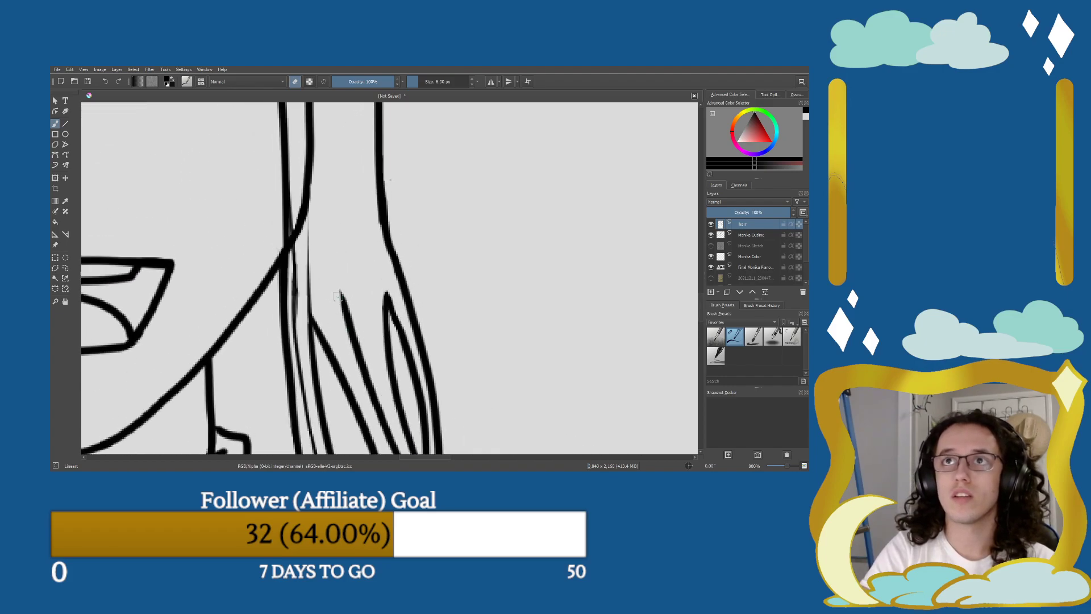
Draw two long hair lines upward and a thin strand running toward eye level.
key("e")
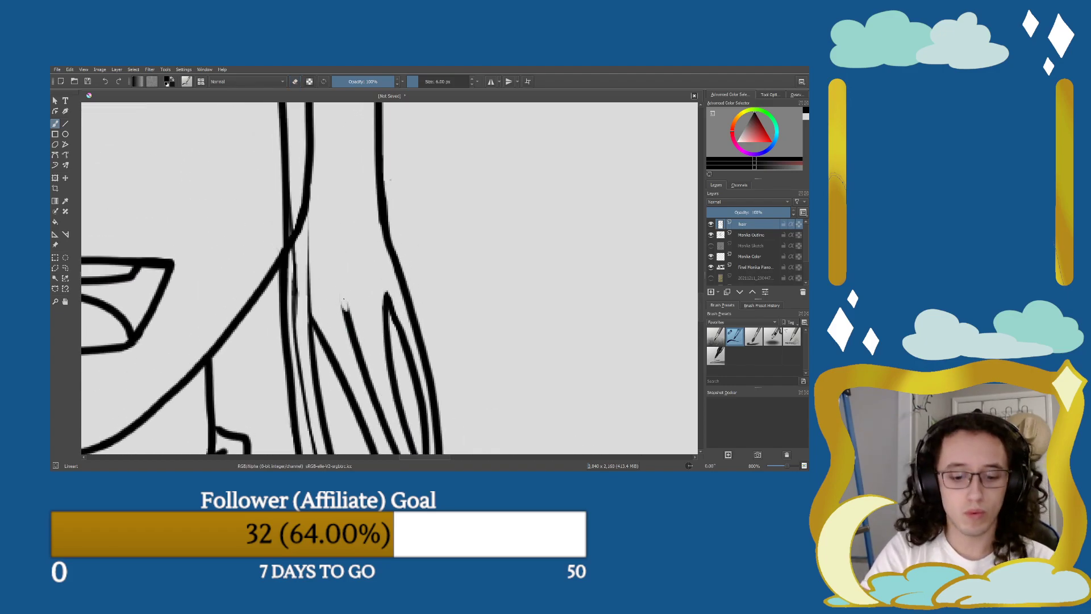
left_click_drag(344, 309, 323, 147)
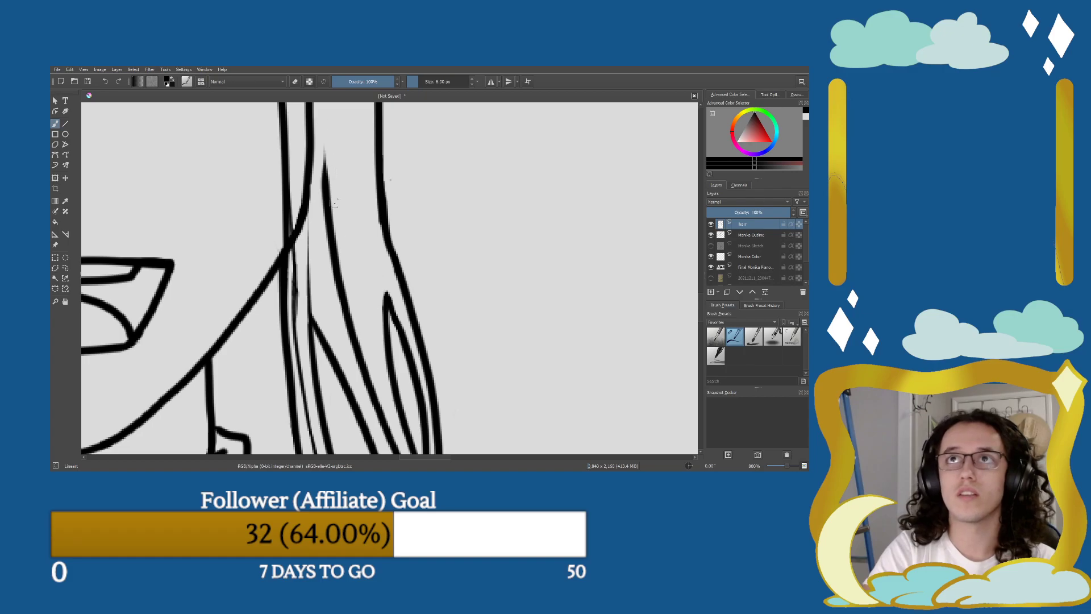
left_click_drag(314, 326, 305, 129)
key("minus")
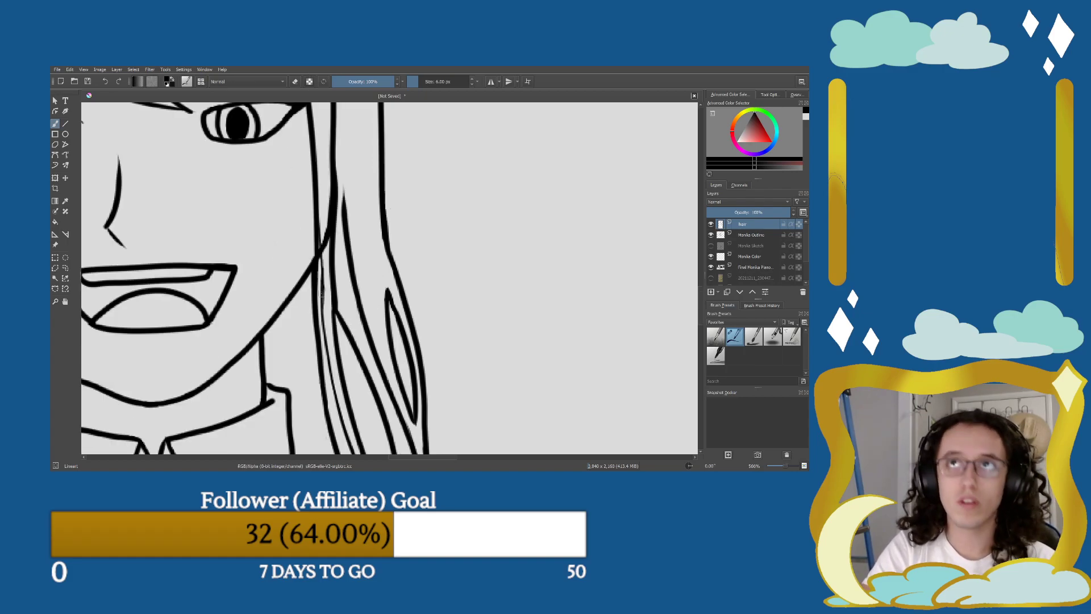
left_click_drag(313, 262, 299, 399)
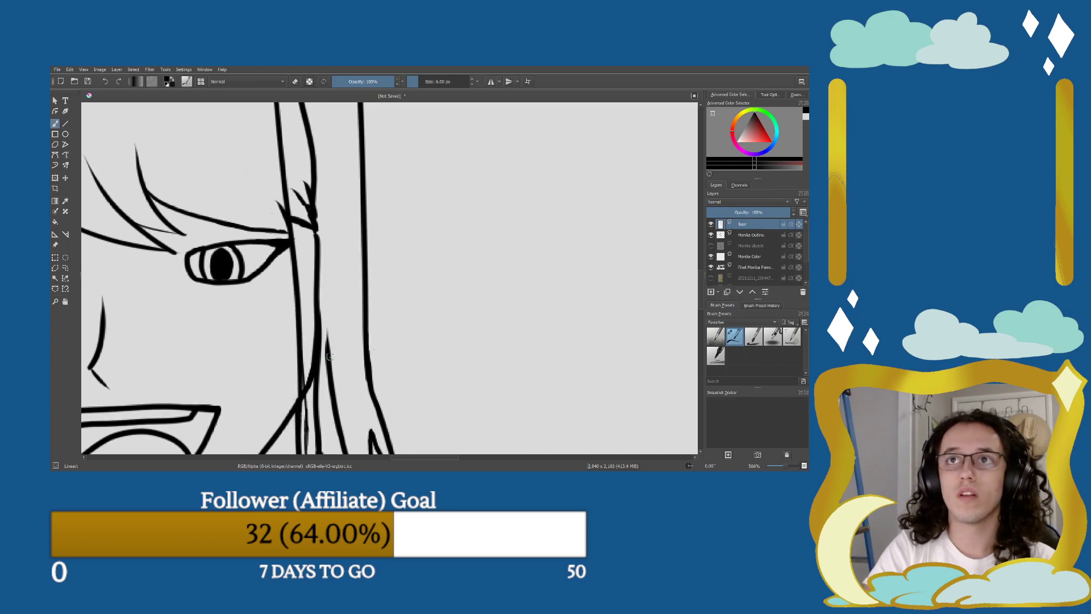
left_click_drag(328, 351, 330, 181)
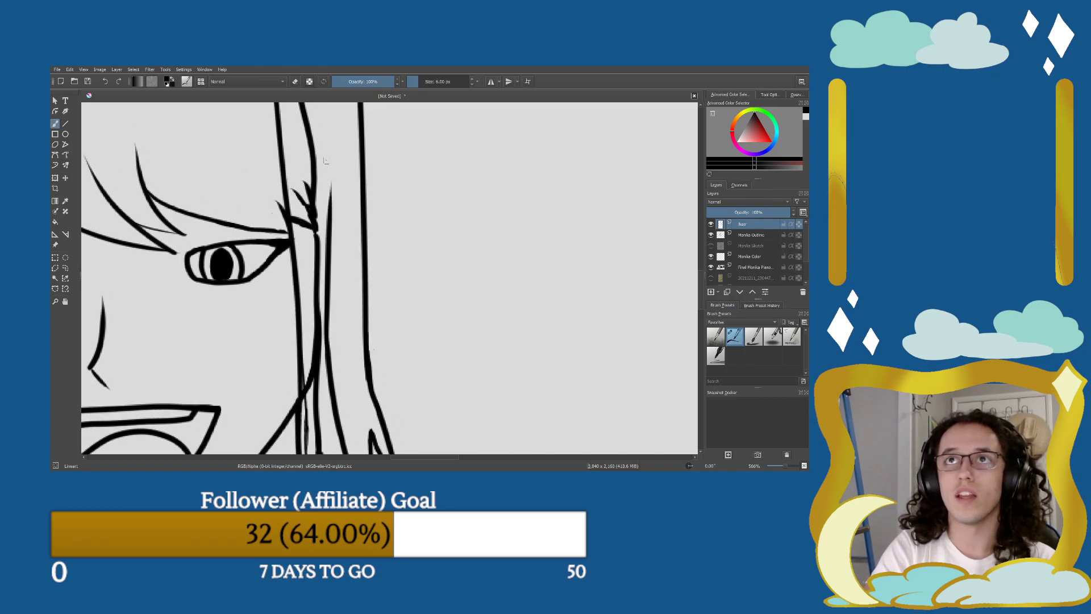
Hide the Monika Outline face lines and switch the brush to eraser mode.
left_click(711, 235)
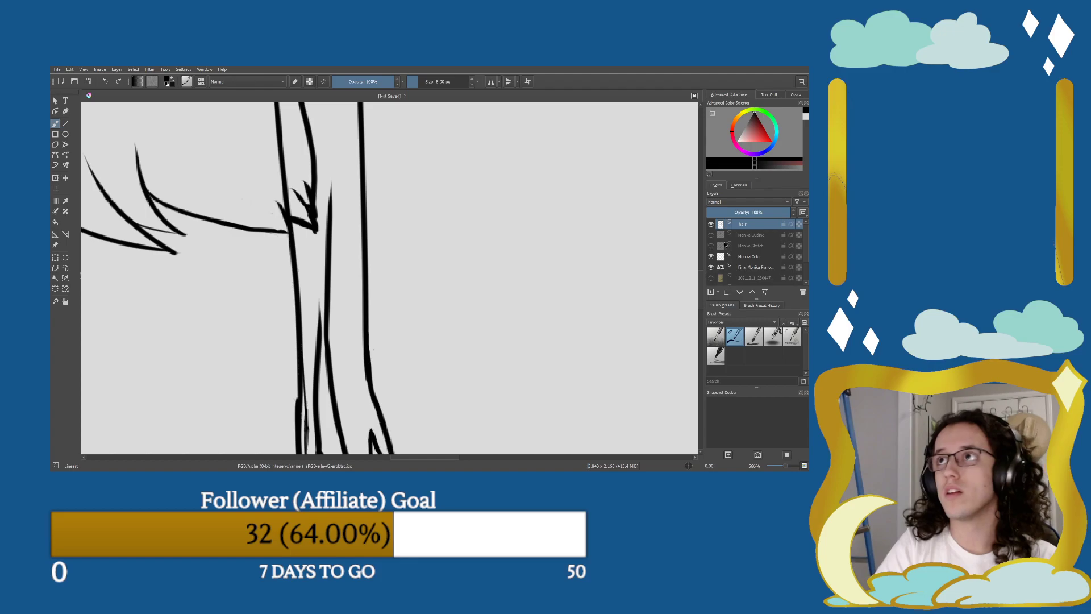
left_click(715, 236)
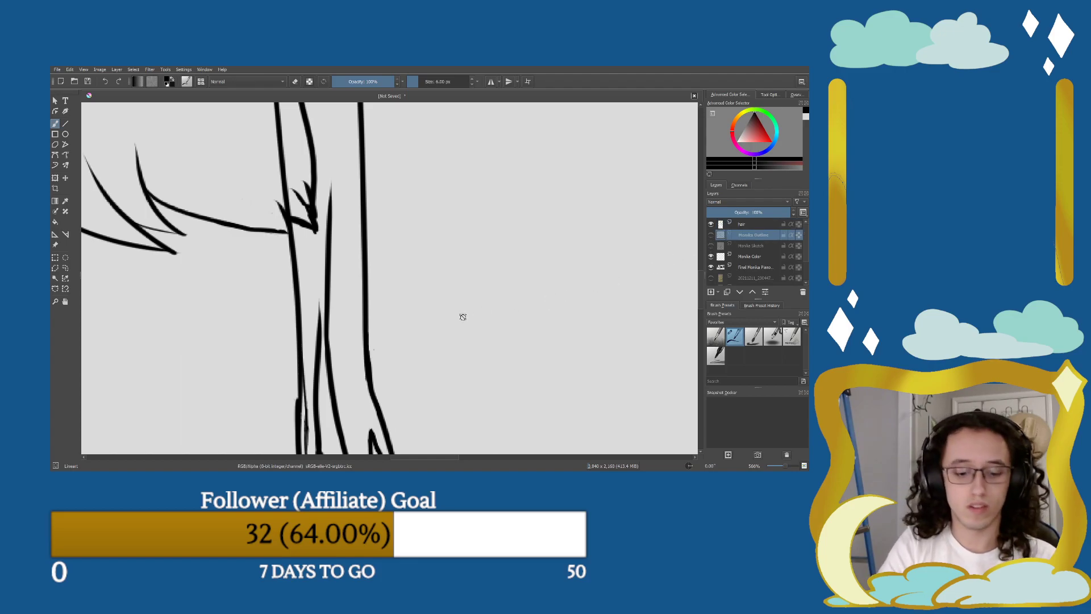
key("e")
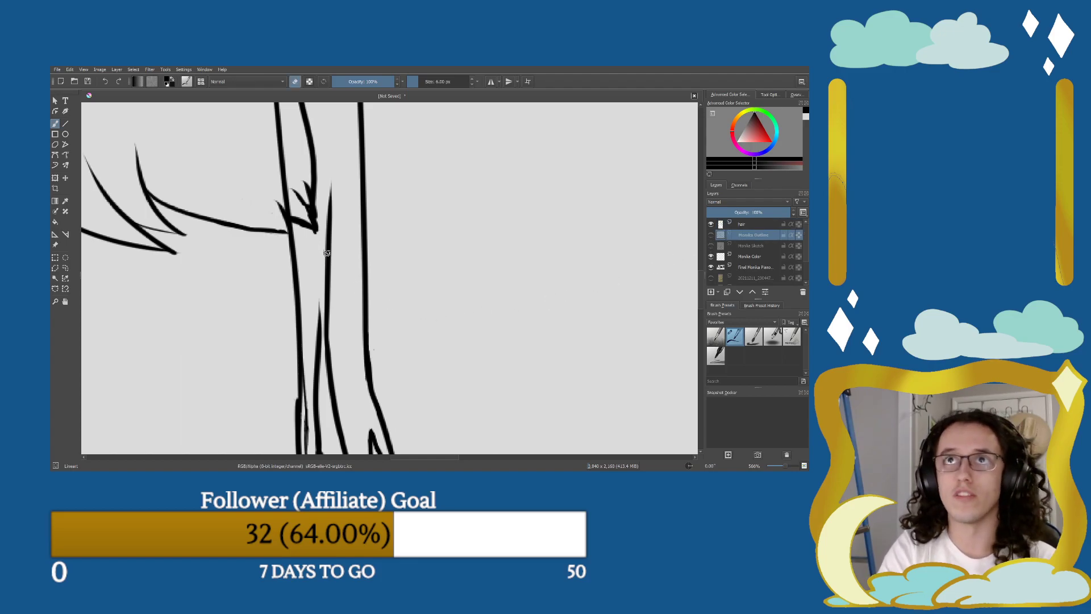
key("minus")
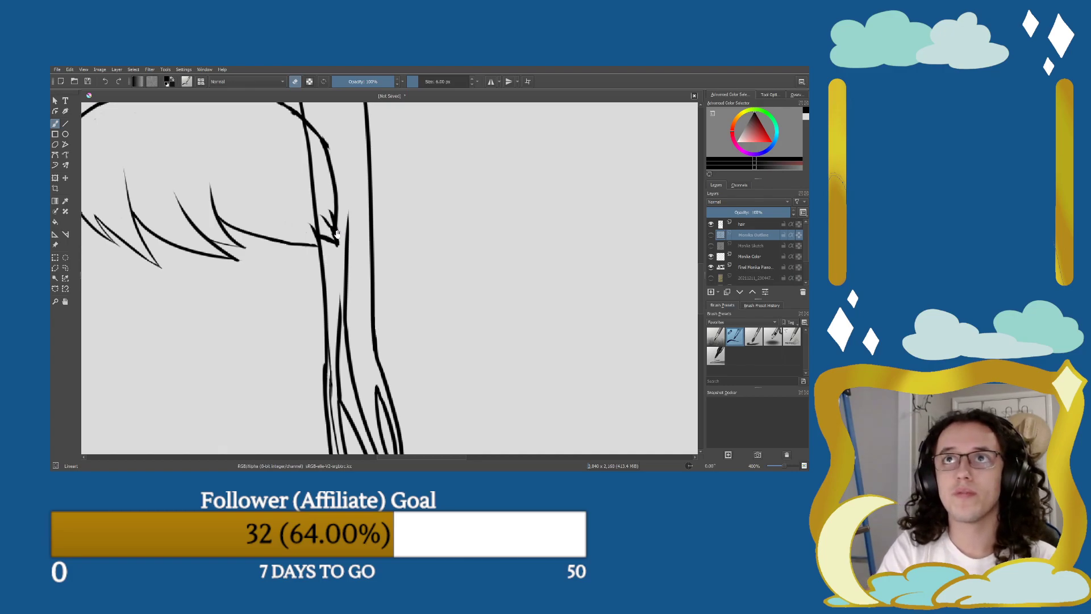
scroll(337, 233, "up", 3)
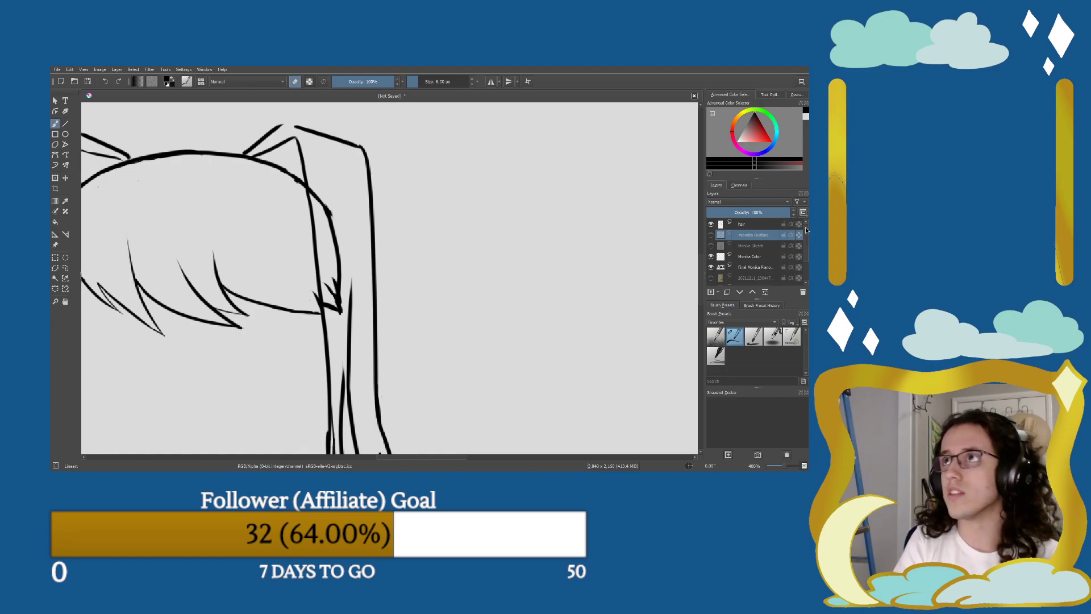
On the hair layer, erase the stray hatch marks and the right-hand hair curve.
left_click(753, 225)
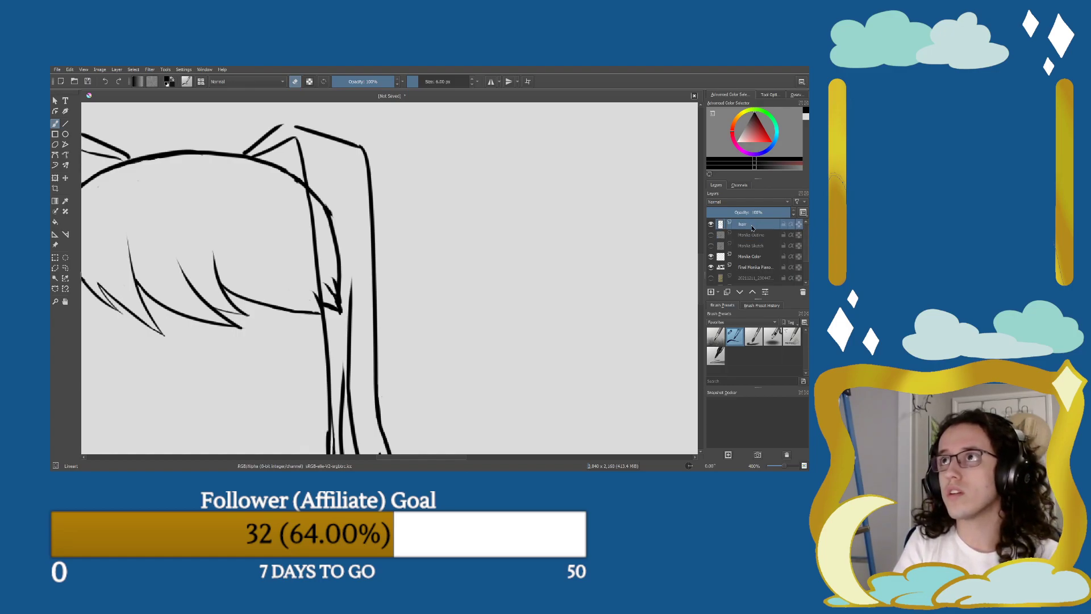
mouse_move(335, 292)
left_mouse_down()
mouse_move(339, 284)
mouse_move(339, 316)
mouse_move(326, 274)
left_mouse_up()
left_click_drag(327, 312, 325, 307)
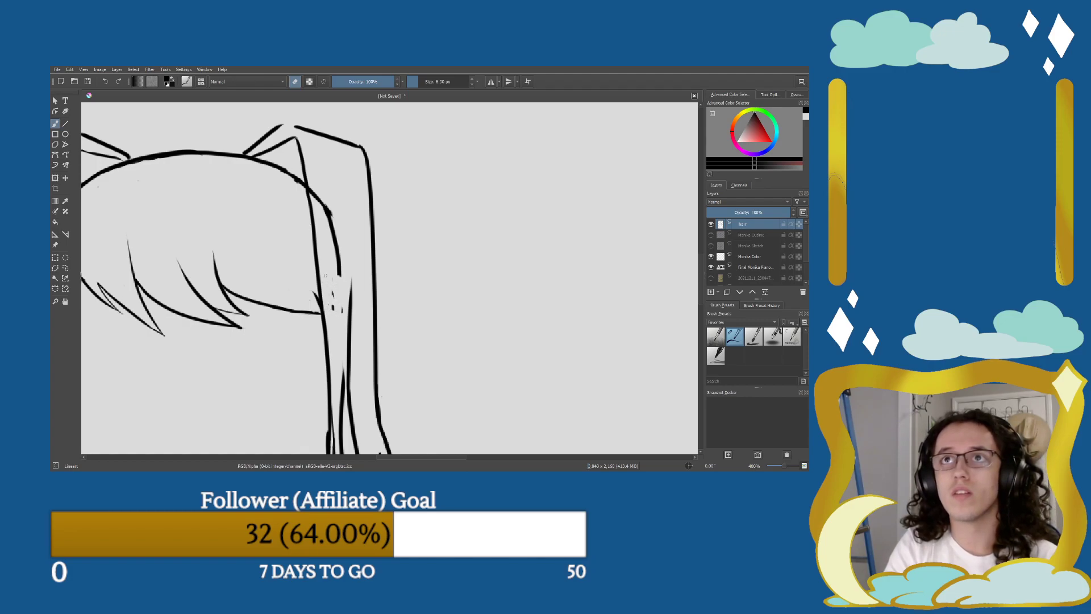
mouse_move(339, 315)
left_mouse_down()
mouse_move(336, 222)
mouse_move(339, 262)
mouse_move(338, 230)
mouse_move(311, 191)
left_mouse_up()
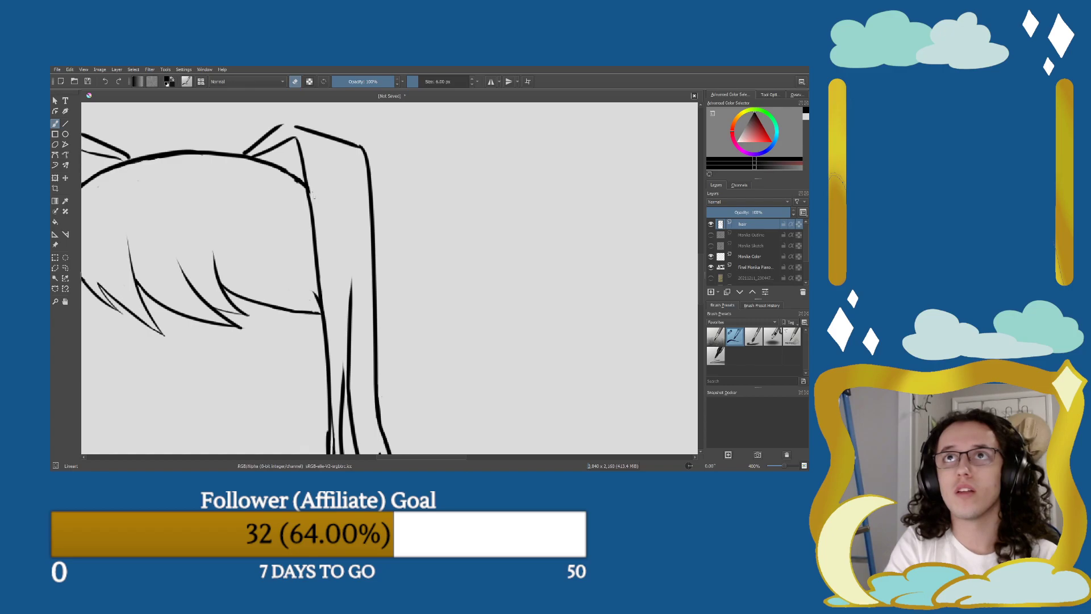
left_click_drag(354, 325, 340, 239)
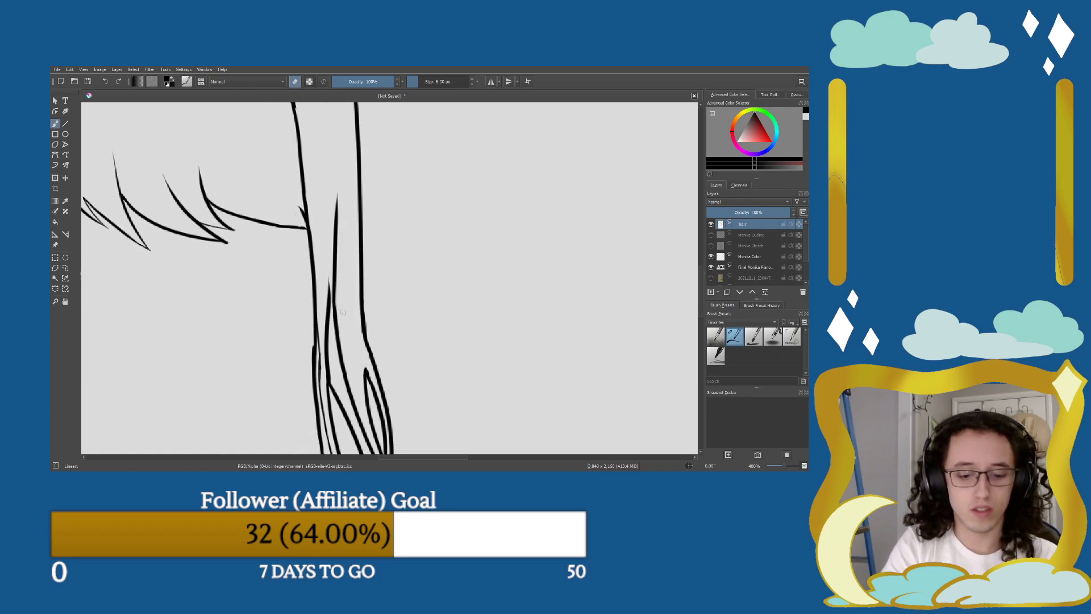
Draw a long hair strand beside the line and erase part of the thin lower hair line.
key("e")
mouse_move(328, 305)
left_mouse_down()
mouse_move(319, 207)
mouse_move(311, 170)
left_mouse_up()
key("e")
mouse_move(341, 377)
left_mouse_down()
mouse_move(345, 386)
mouse_move(335, 306)
mouse_move(334, 331)
mouse_move(338, 202)
mouse_move(337, 212)
left_mouse_up()
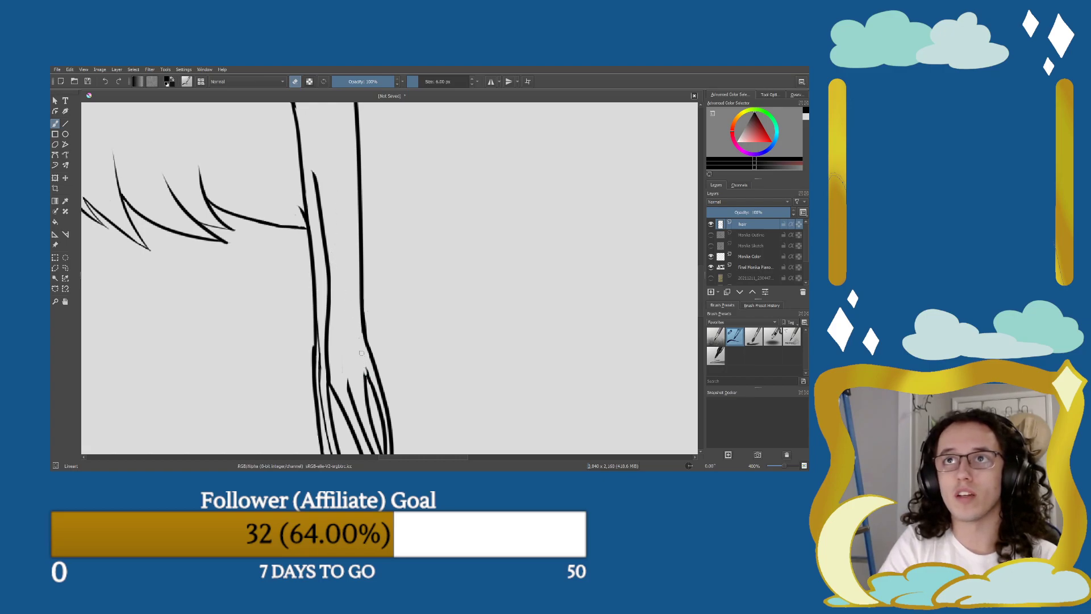
Draw six long strands up through the hanging hair lock from the hand and arm.
key("e")
left_click_drag(345, 391, 328, 149)
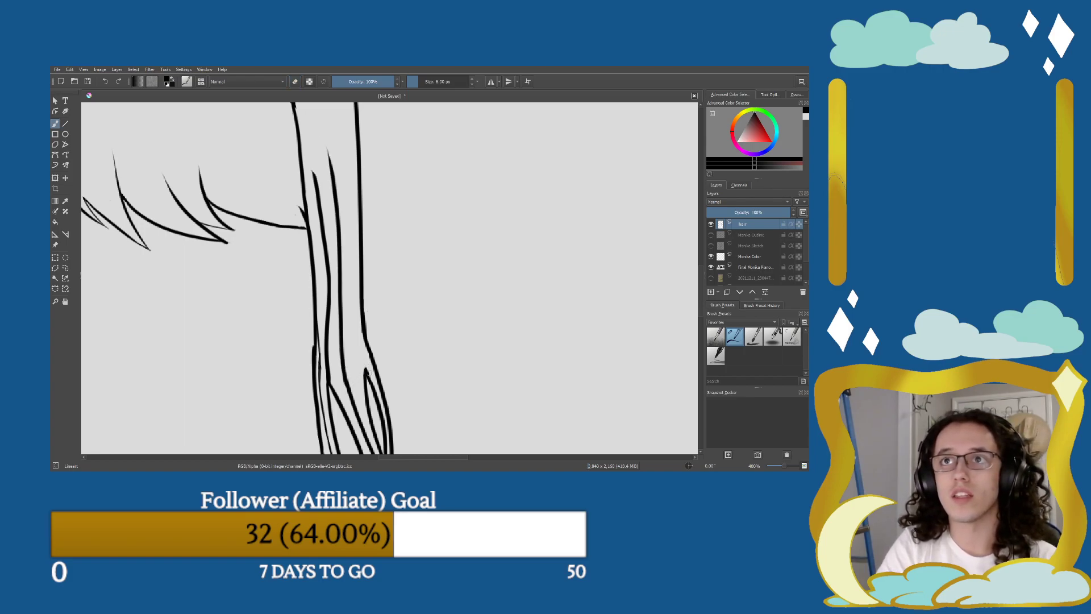
left_click_drag(365, 369, 340, 116)
left_click_drag(358, 240, 383, 401)
left_click_drag(341, 343, 313, 227)
left_click_drag(357, 337, 324, 216)
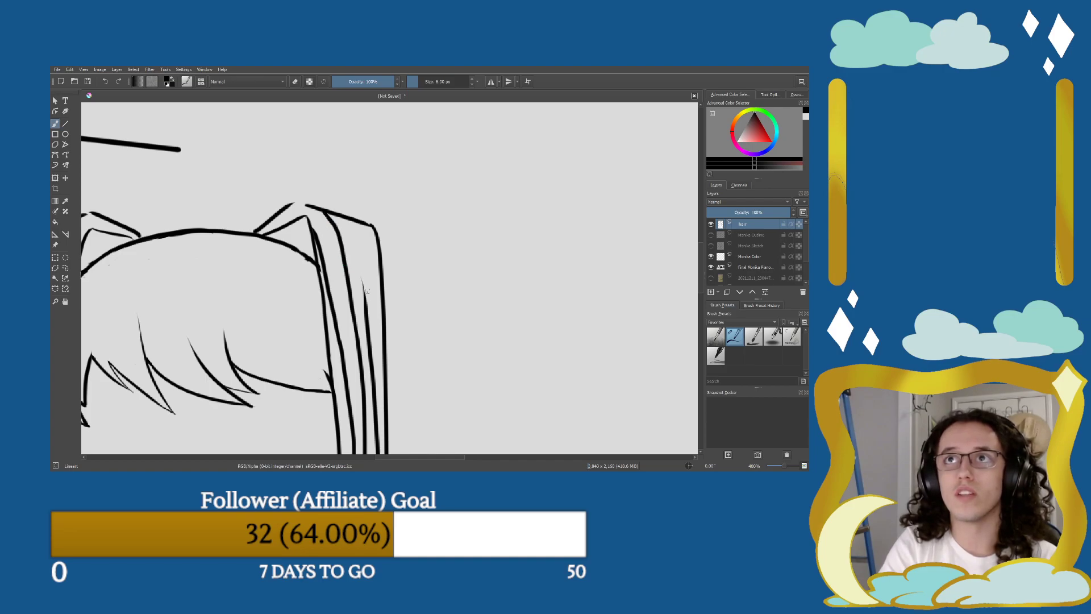
left_click_drag(366, 301, 352, 212)
Zoom in on the top of the lock and trim the left strand's tip.
key("e")
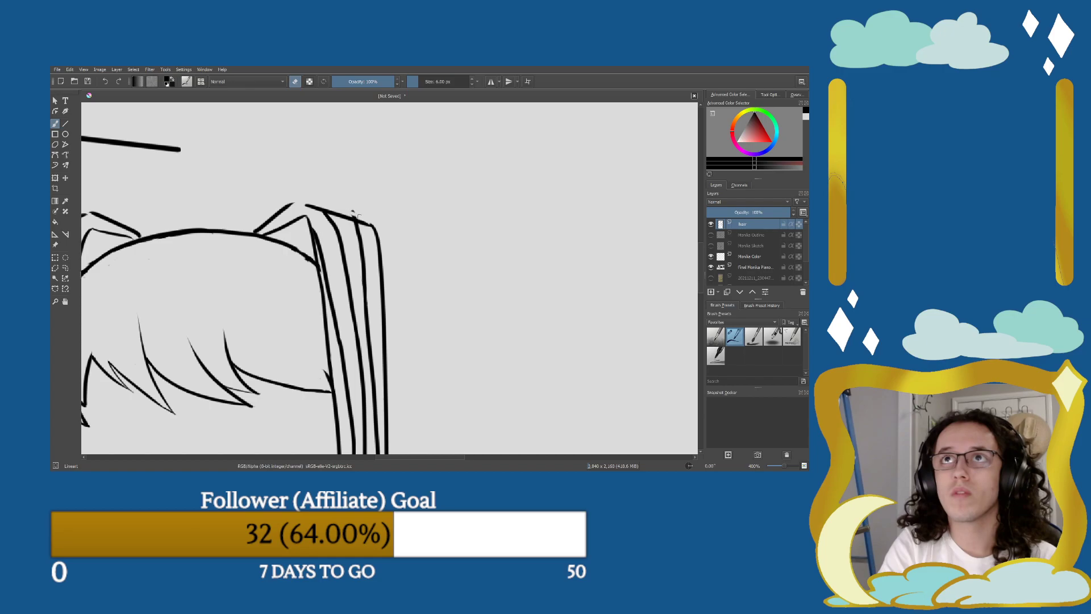
key("e")
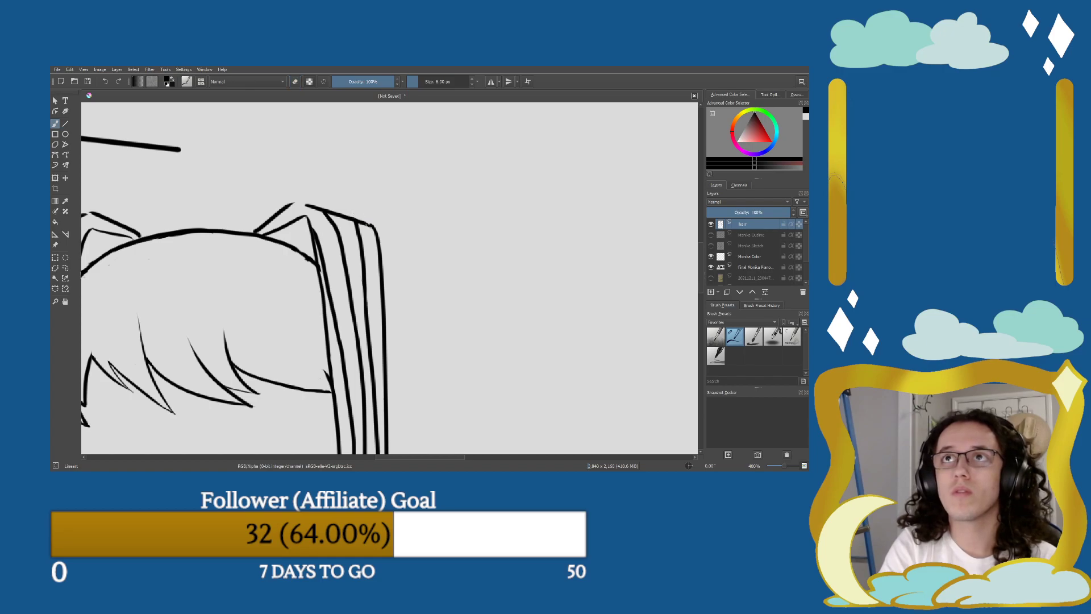
key("e")
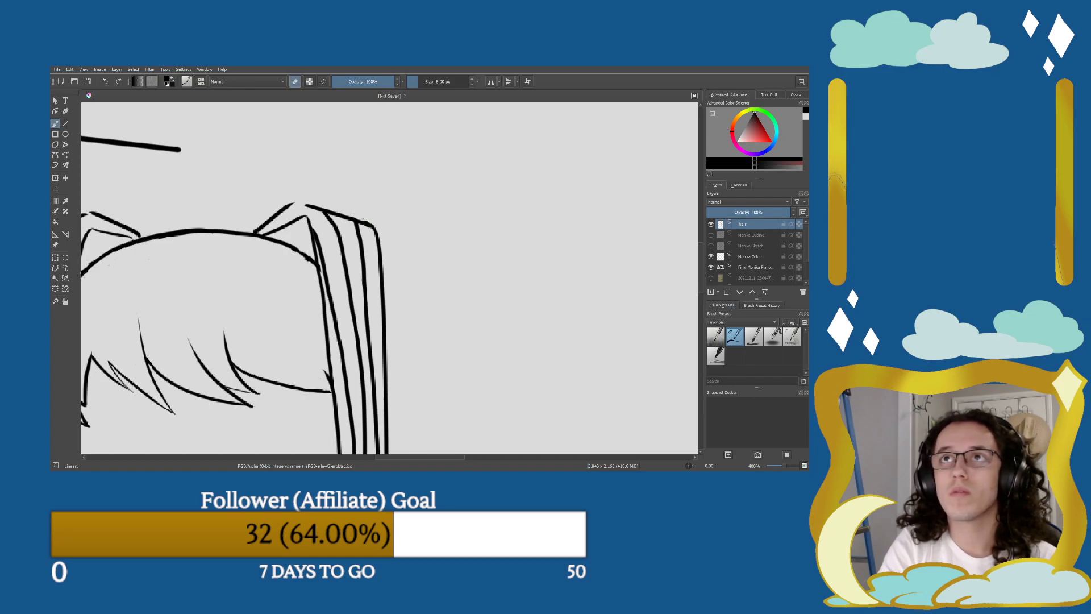
left_click_drag(340, 231, 389, 266)
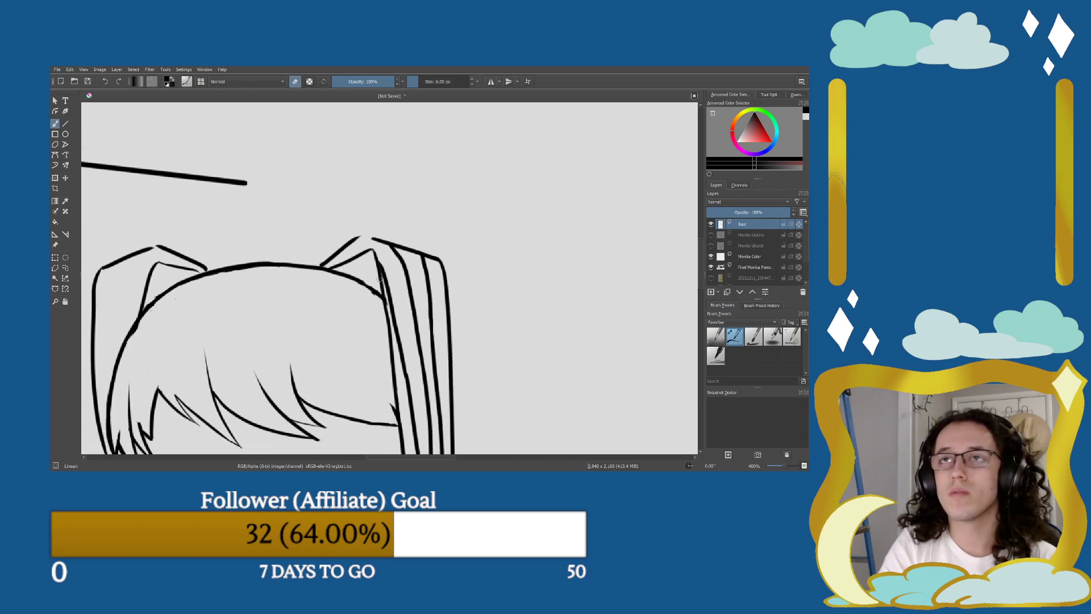
key("ctrl+plus")
key("ctrl+plus")
key("ctrl+plus")
left_click_drag(360, 224, 418, 367)
left_click_drag(362, 302, 414, 312)
key("e")
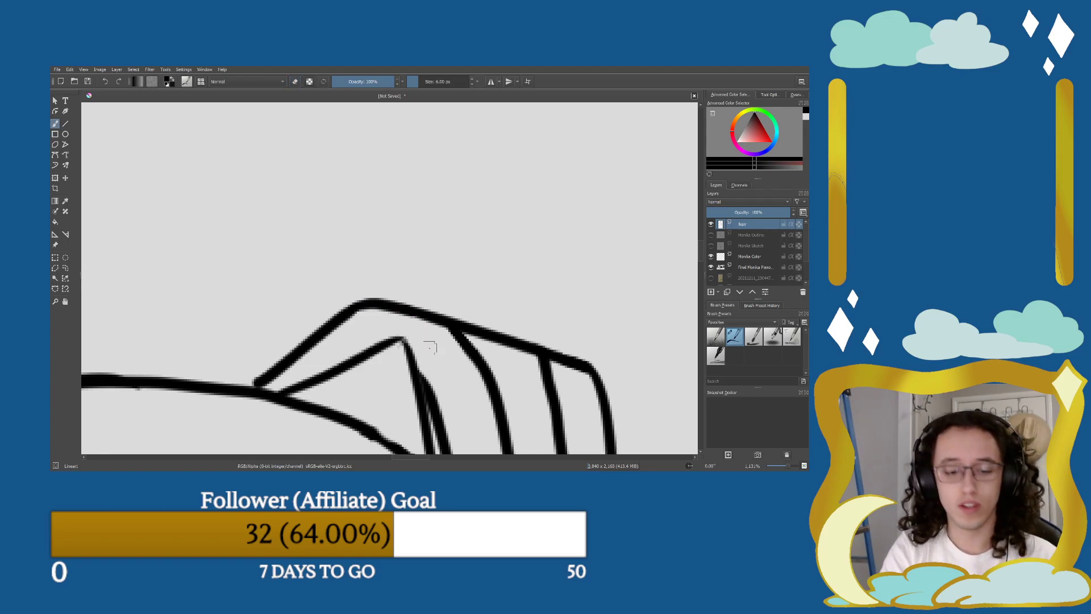
Extend the inner hair strand upward with a short stroke, then view the whole canvas at 100%.
scroll(429, 347, "down", 12)
left_click_drag(425, 372, 381, 253)
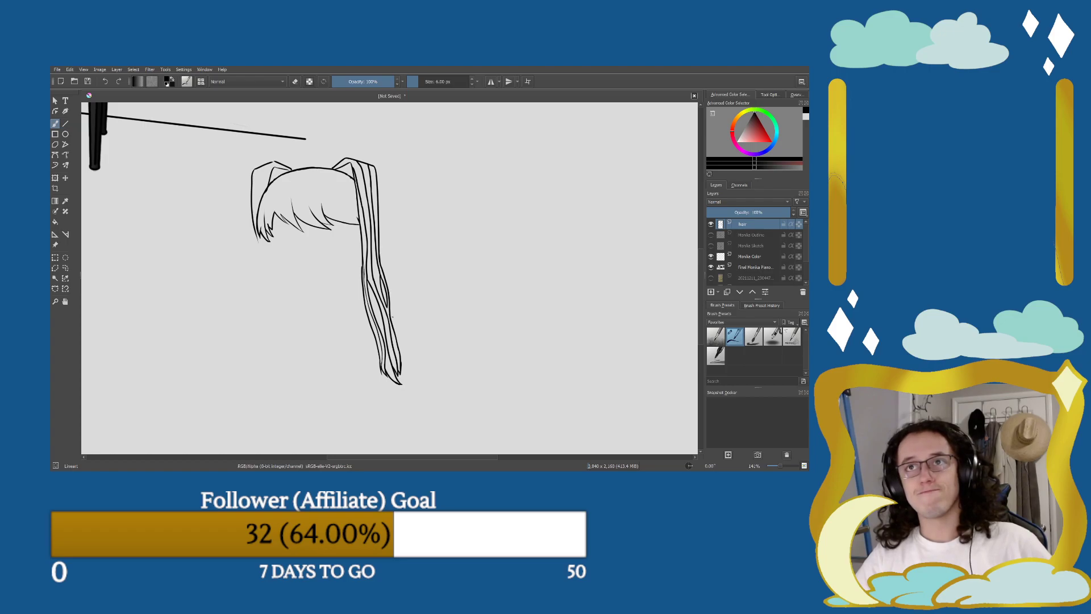
key("e")
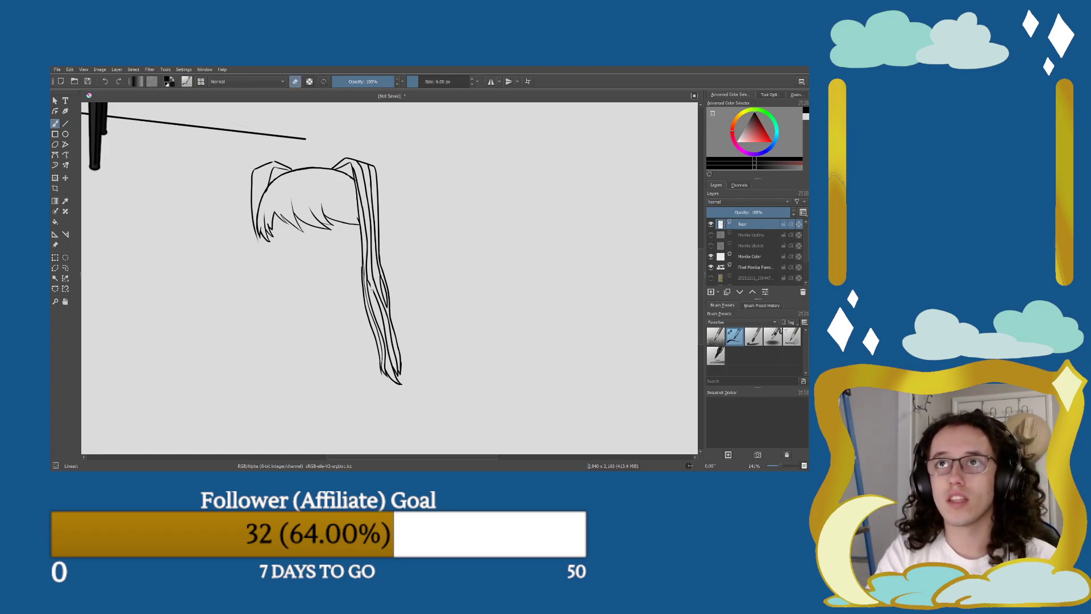
scroll(319, 292, "up", 3)
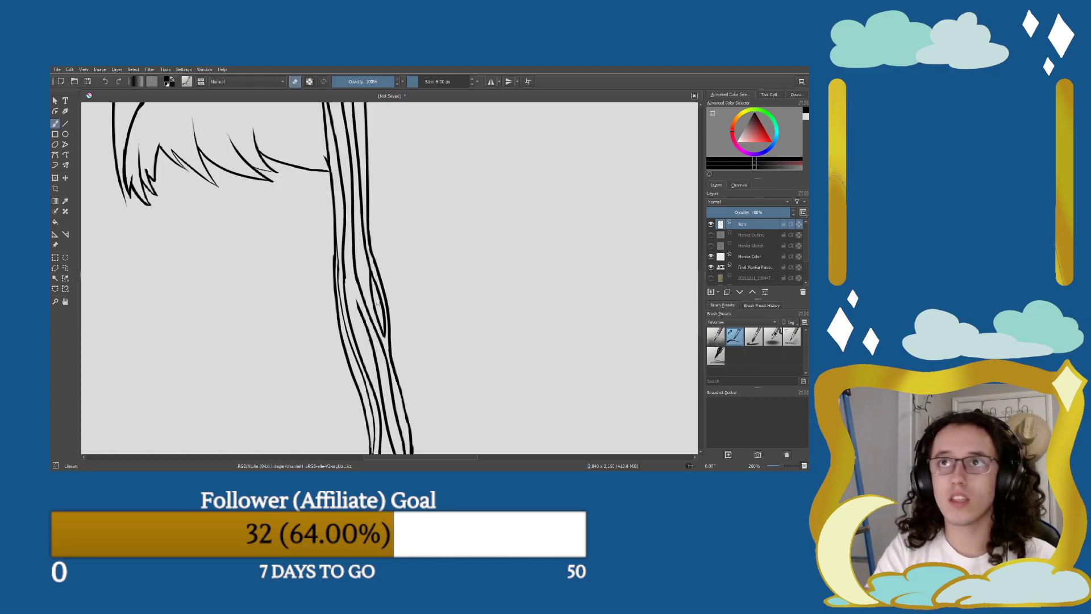
key("e")
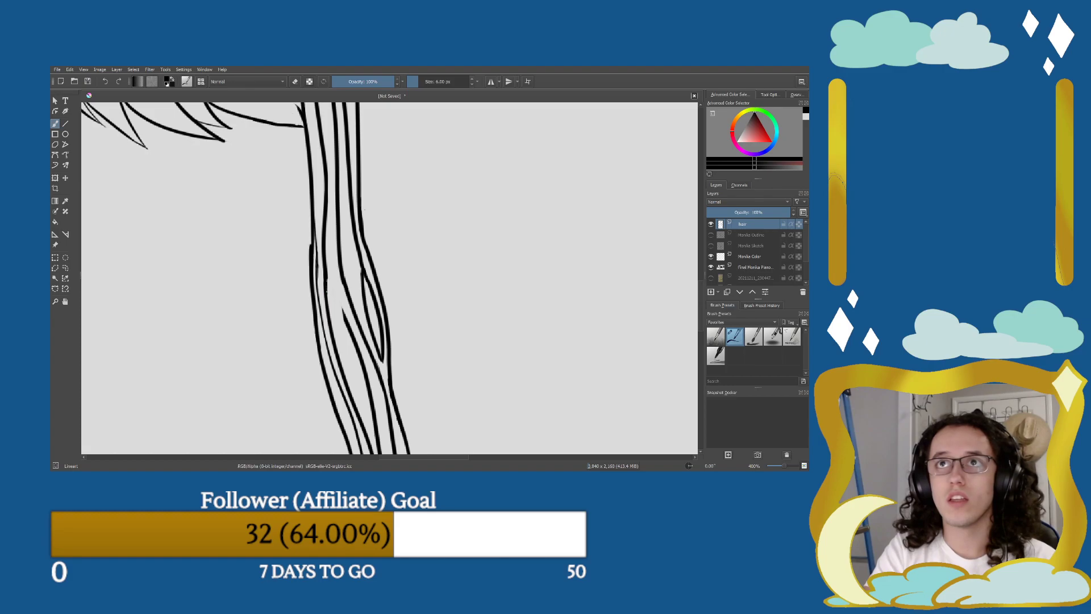
mouse_move(339, 296)
left_mouse_down()
mouse_move(346, 320)
mouse_move(335, 268)
left_mouse_up()
key("e")
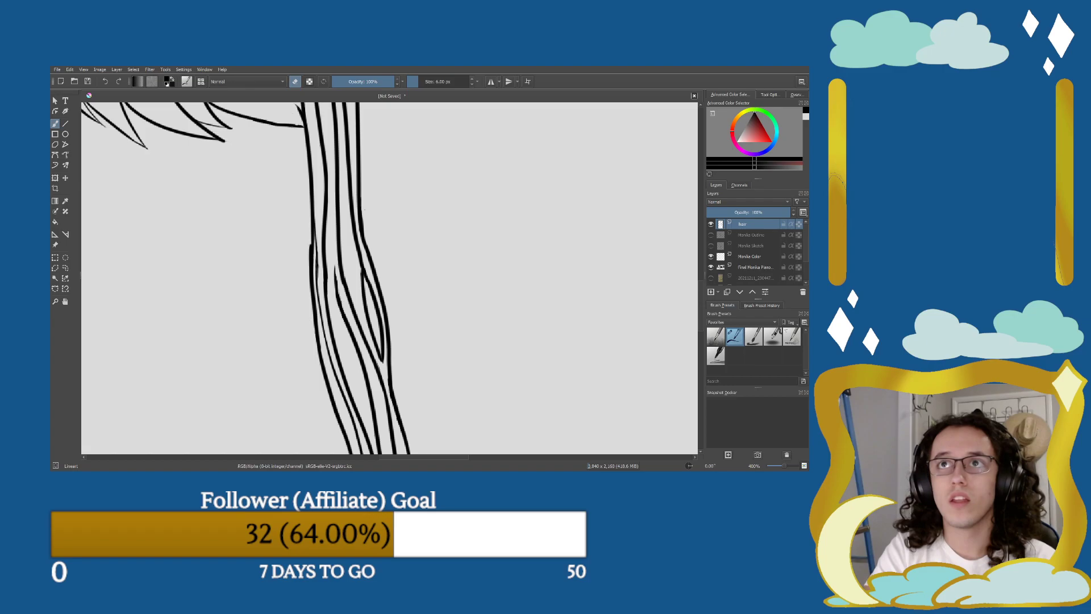
key("ctrl+minus")
key("ctrl+minus")
key("ctrl+minus")
key("ctrl+minus")
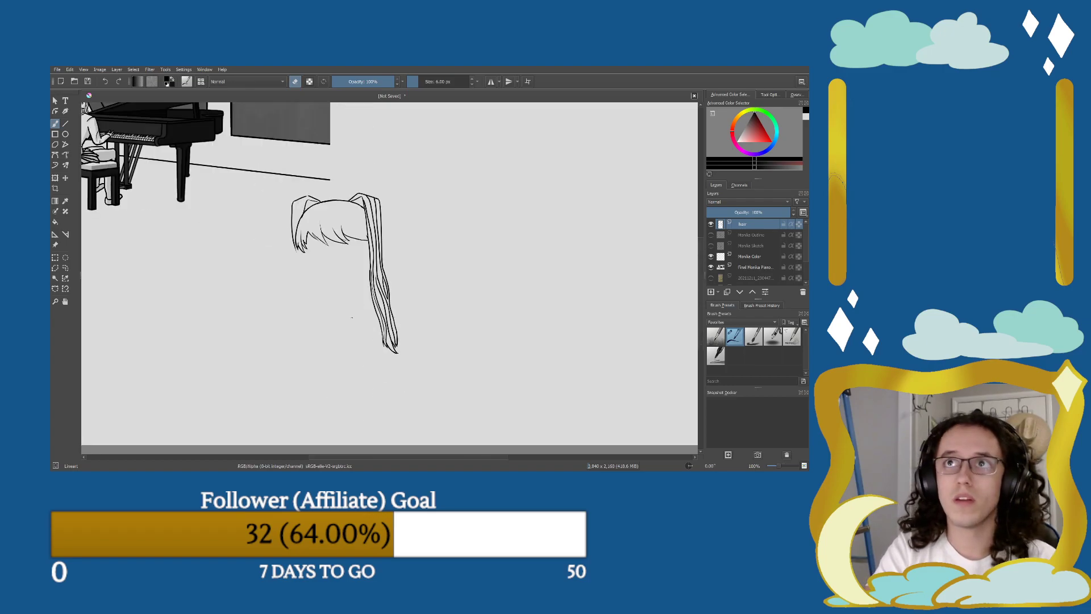
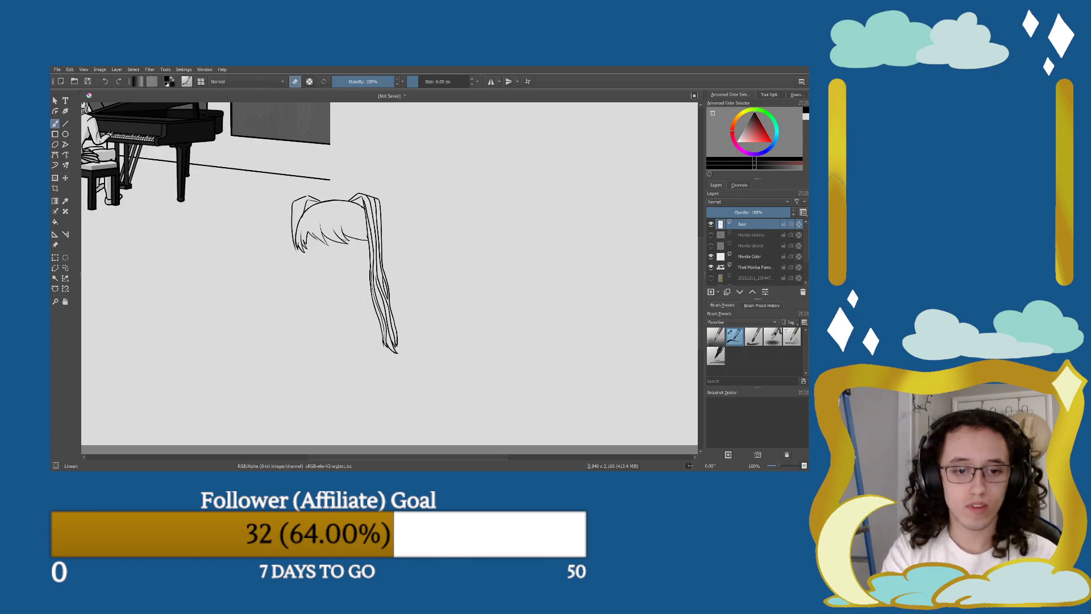
Zoom in on the hair and add a short strand line beside the bangs.
key("ctrl+plus")
key("ctrl+plus")
key("ctrl+plus")
key("ctrl+minus")
left_click_drag(332, 210, 350, 297)
key("ctrl+plus")
key("ctrl+plus")
key("ctrl+plus")
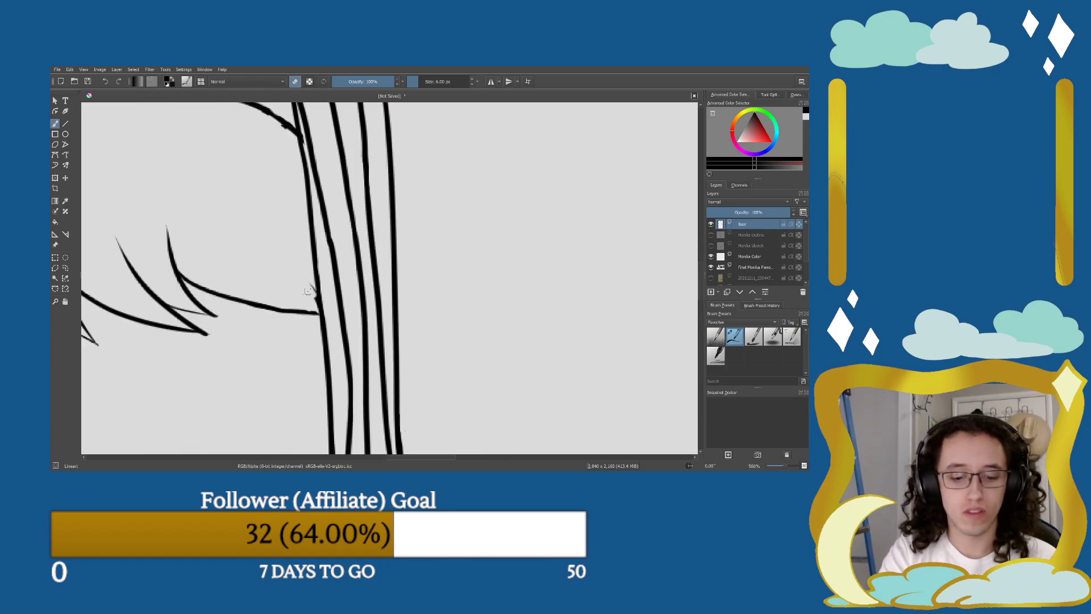
key("e")
mouse_move(307, 282)
left_mouse_down()
mouse_move(281, 256)
mouse_move(297, 237)
mouse_move(316, 250)
left_mouse_up()
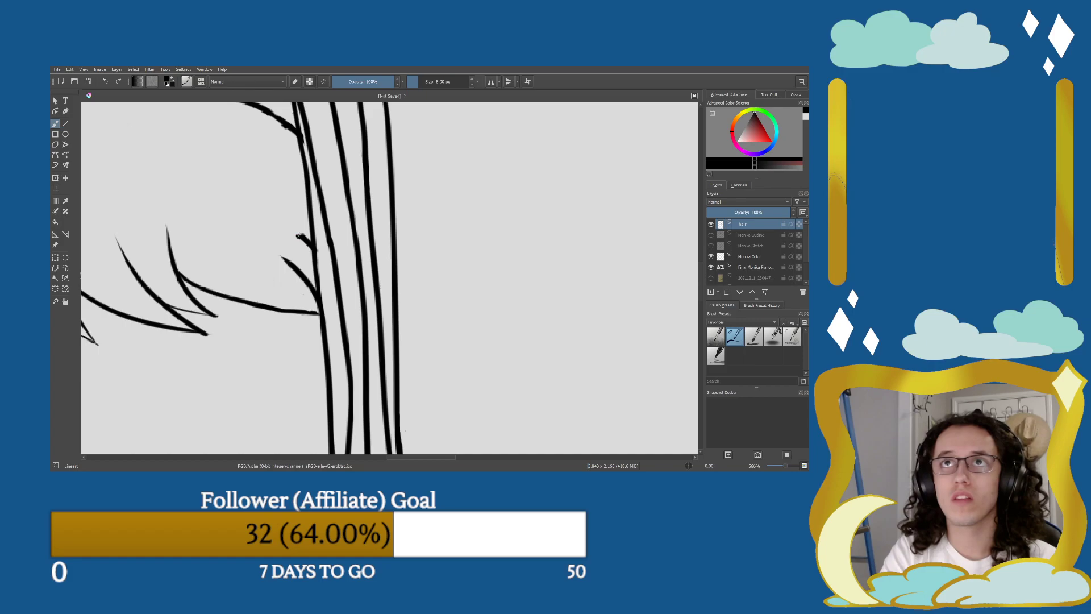
Draw two vertical strands and a short top line inside the left hair tie.
key("e")
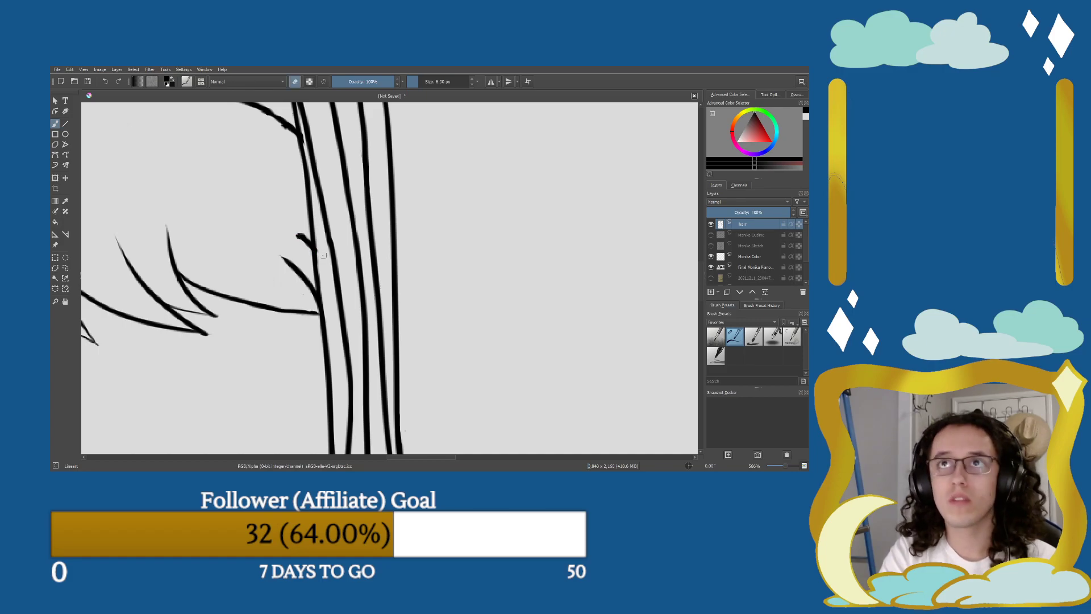
key("ctrl+minus")
key("ctrl+minus")
key("ctrl+minus")
key("ctrl+minus")
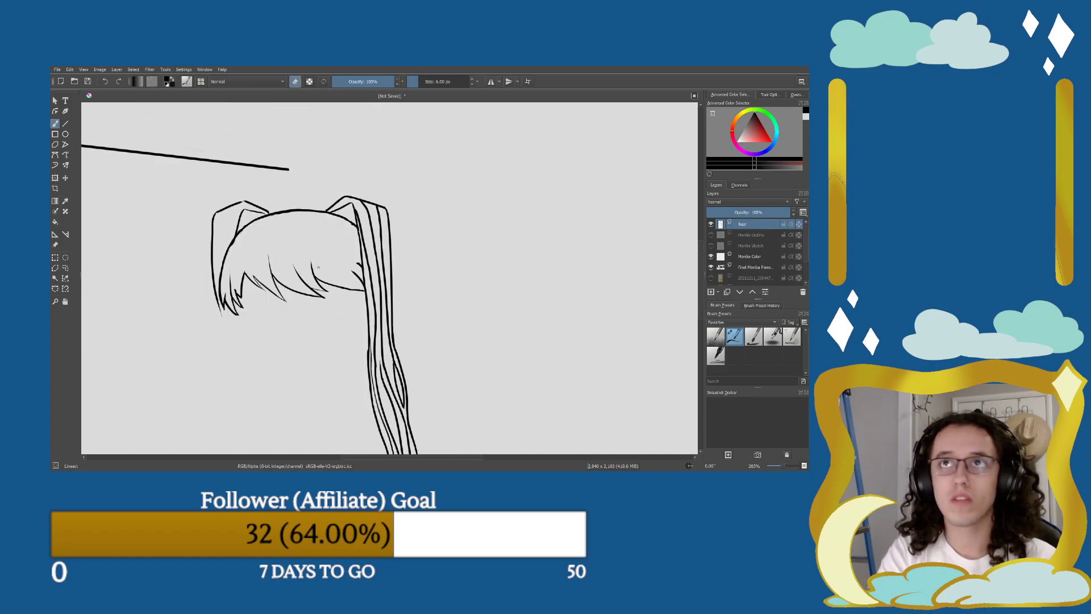
left_click_drag(282, 285, 348, 278)
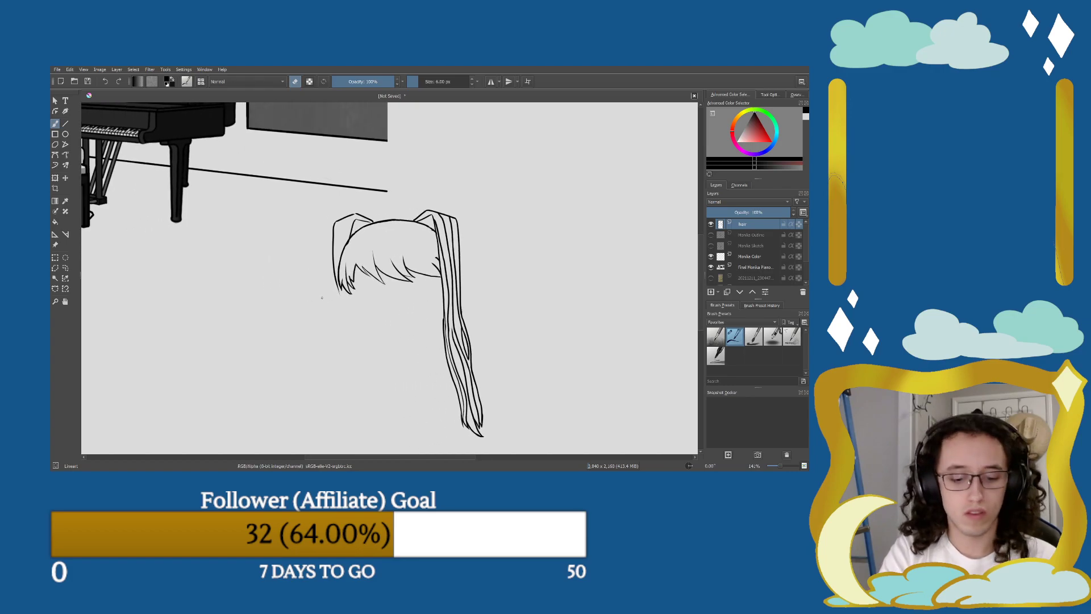
scroll(323, 272, "up", 4)
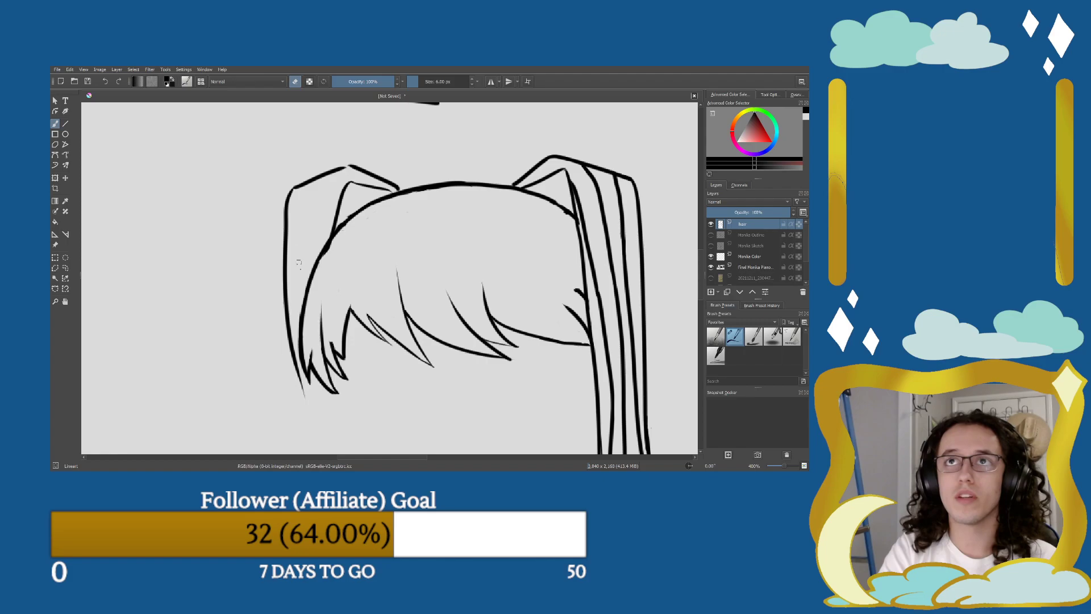
key("e")
left_click_drag(297, 341, 291, 193)
mouse_move(316, 270)
left_mouse_down()
mouse_move(312, 181)
mouse_move(316, 192)
left_mouse_up()
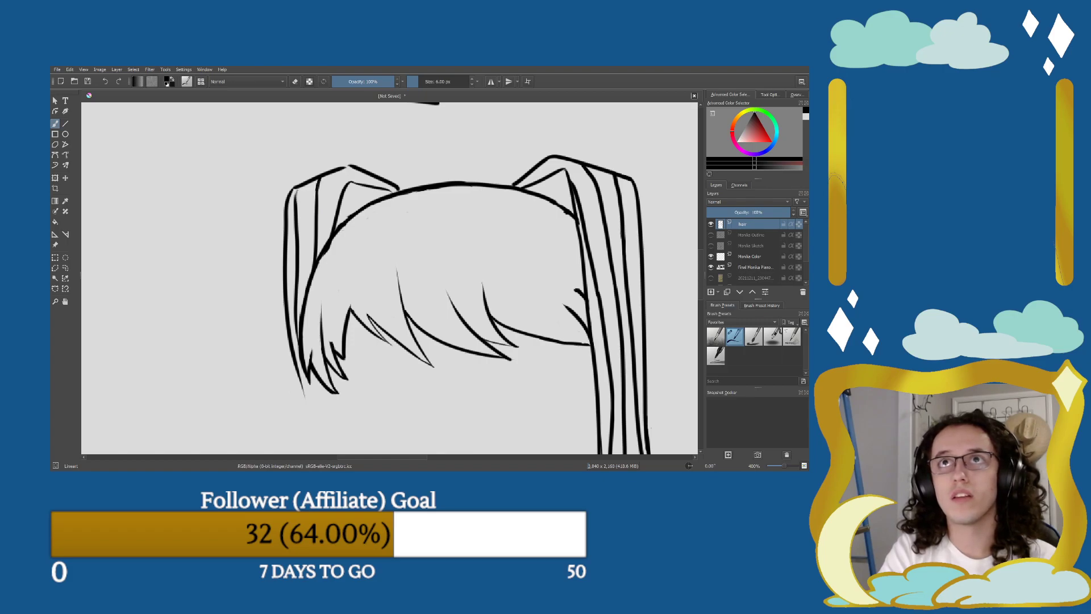
left_click_drag(297, 199, 298, 188)
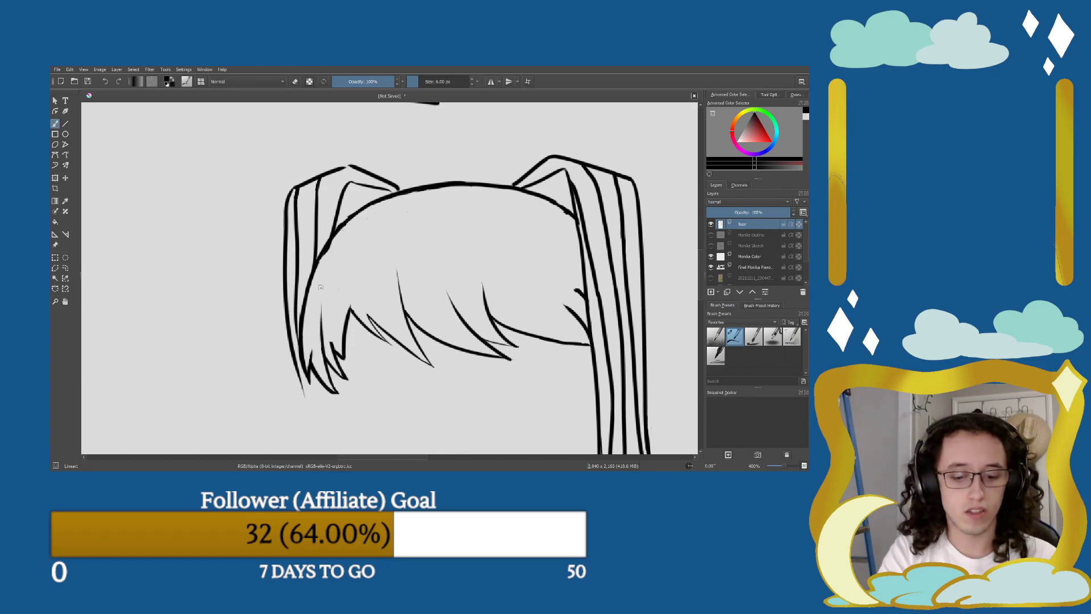
scroll(320, 287, "down", 3)
left_click_drag(384, 325, 328, 262)
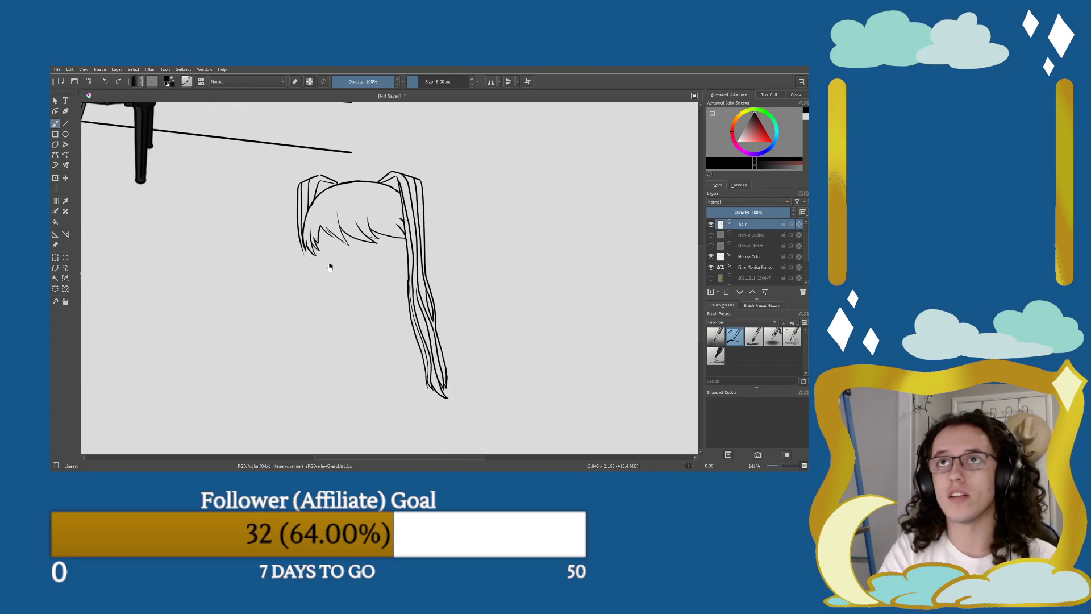
scroll(348, 251, "up", 1)
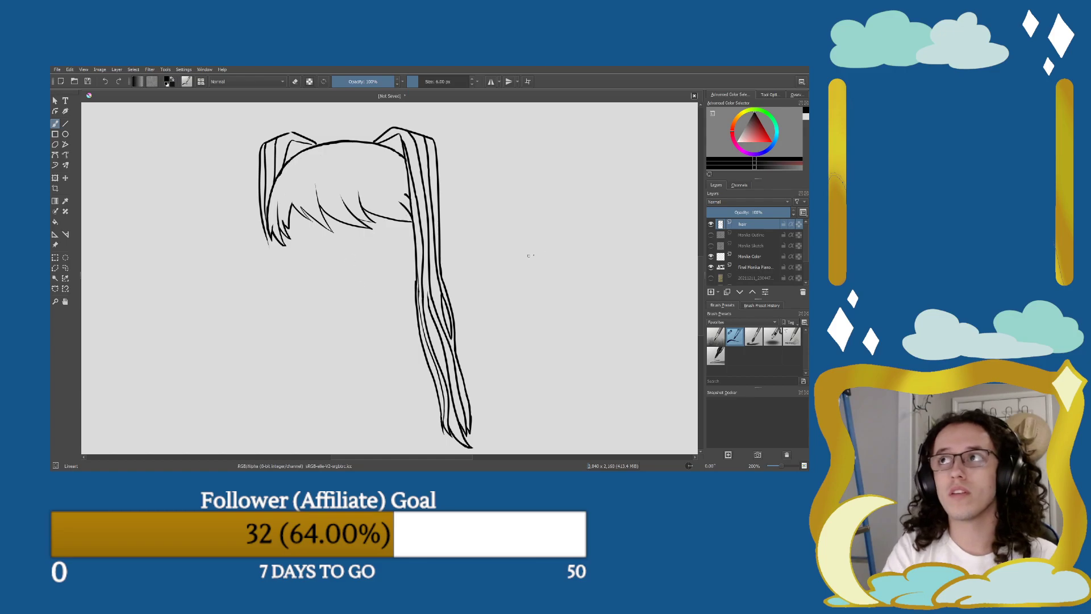
Show the face and collar outline layer and erase a small overlapping bit of line.
left_click(711, 235)
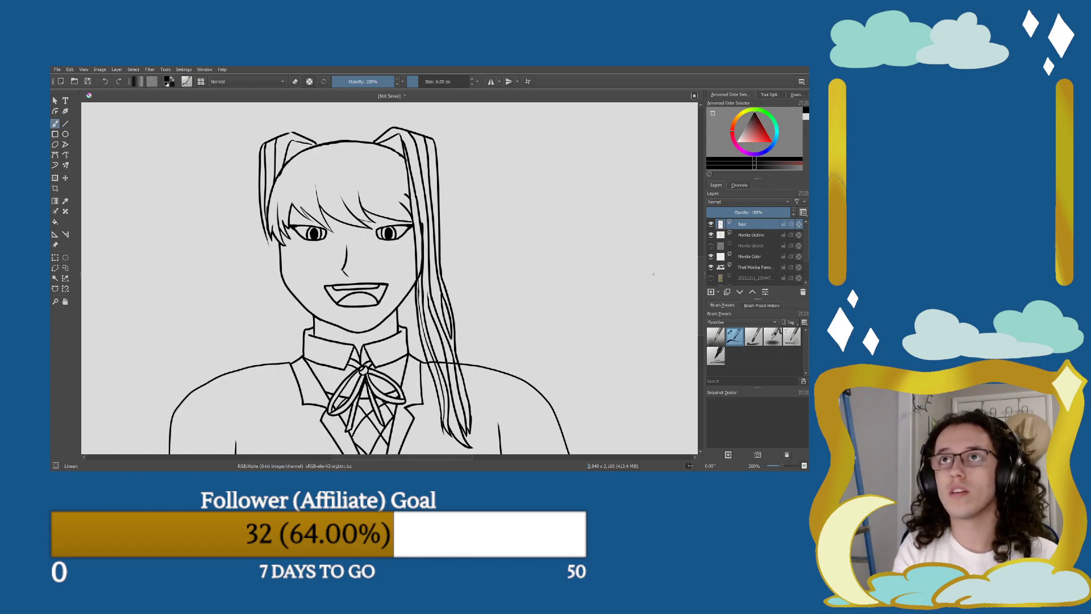
left_click(751, 234)
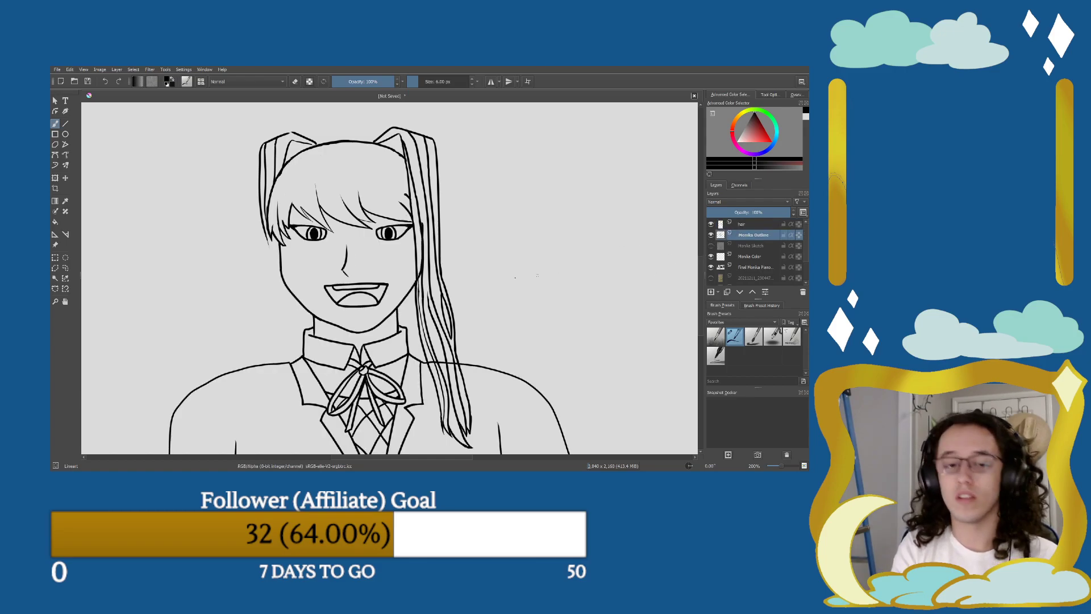
key("e")
left_click_drag(423, 223, 421, 277)
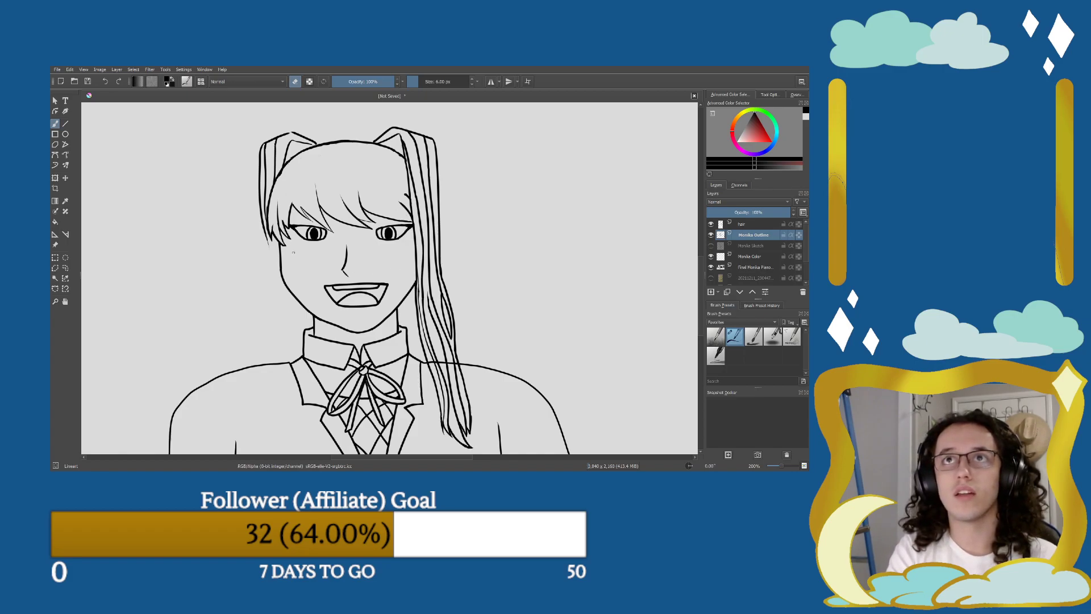
On the hair layer, extend a strand tip beside the left eye.
left_click(742, 224)
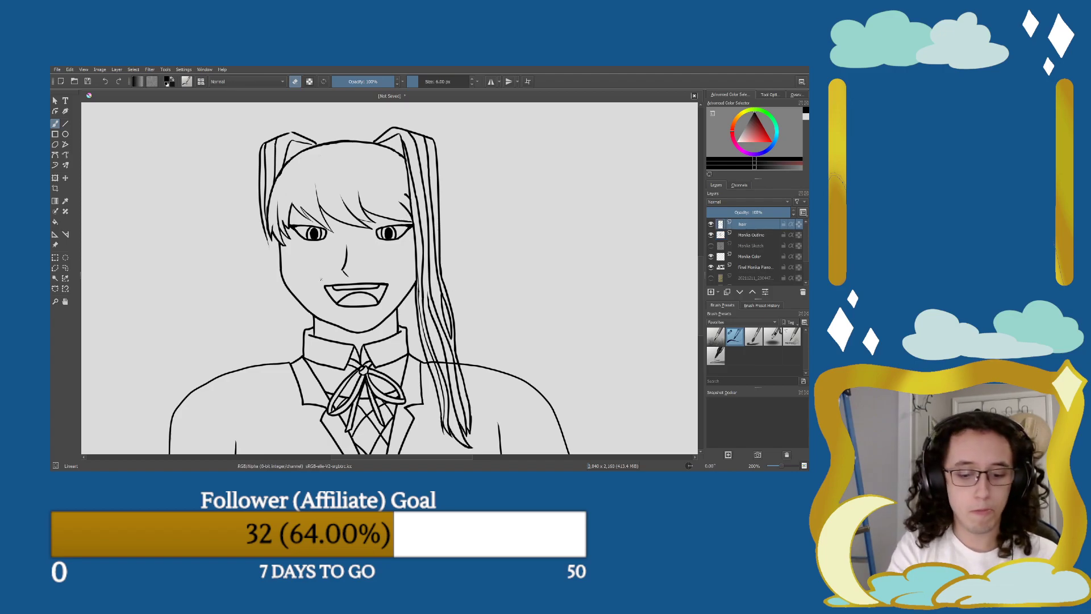
key("ctrl+plus")
key("ctrl+plus")
left_click_drag(212, 233, 312, 297)
key("ctrl+plus")
scroll(256, 282, "up", 2)
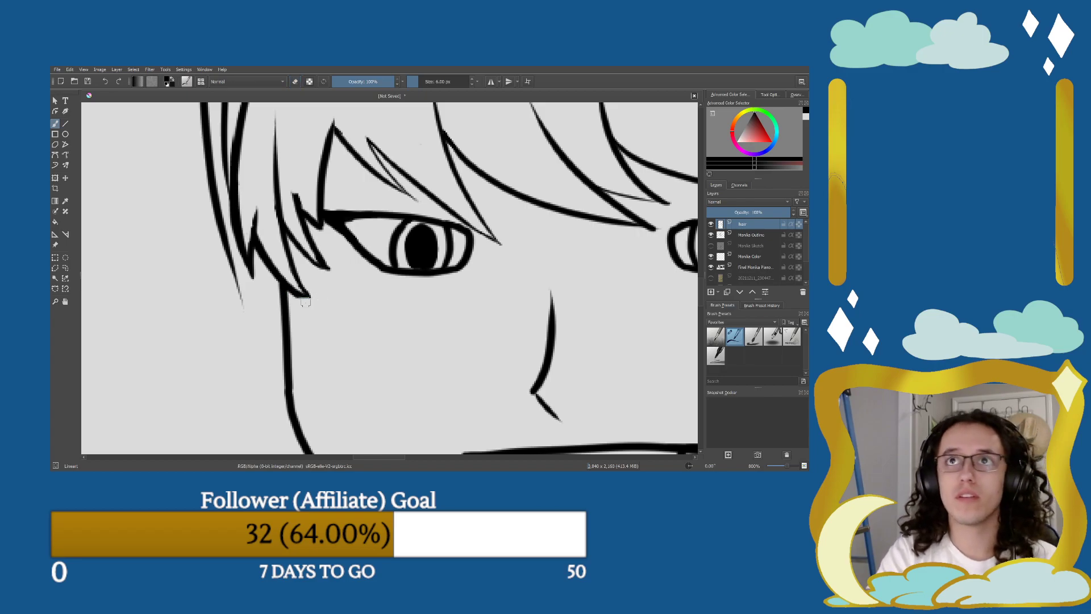
left_click_drag(294, 290, 310, 296)
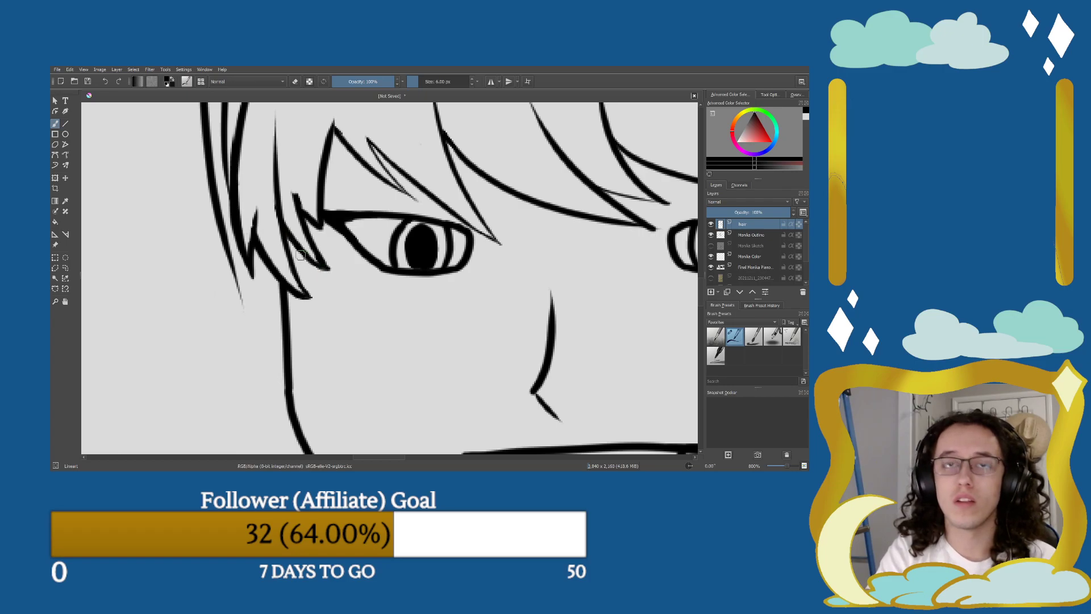
key("minus")
key("minus")
key("minus")
key("minus")
left_click_drag(452, 308, 324, 279)
scroll(323, 278, "down", 2)
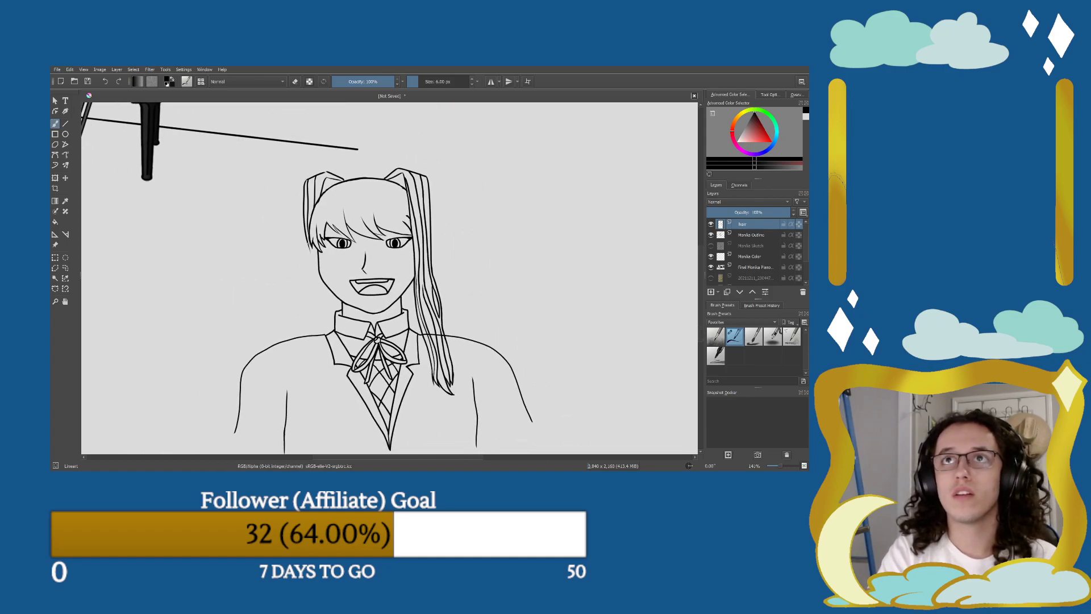
Draw a long left hair strand from the cheek down to the shoulder.
left_click_drag(313, 260, 314, 271)
key("ctrl+z")
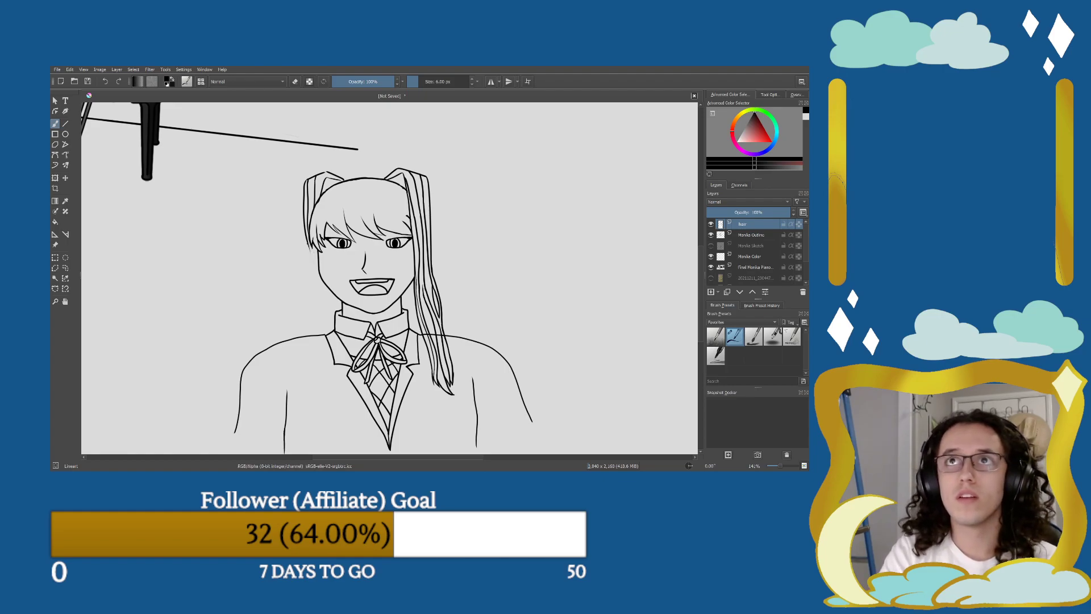
mouse_move(312, 259)
left_mouse_down()
mouse_move(307, 348)
mouse_move(322, 322)
mouse_move(323, 280)
left_mouse_up()
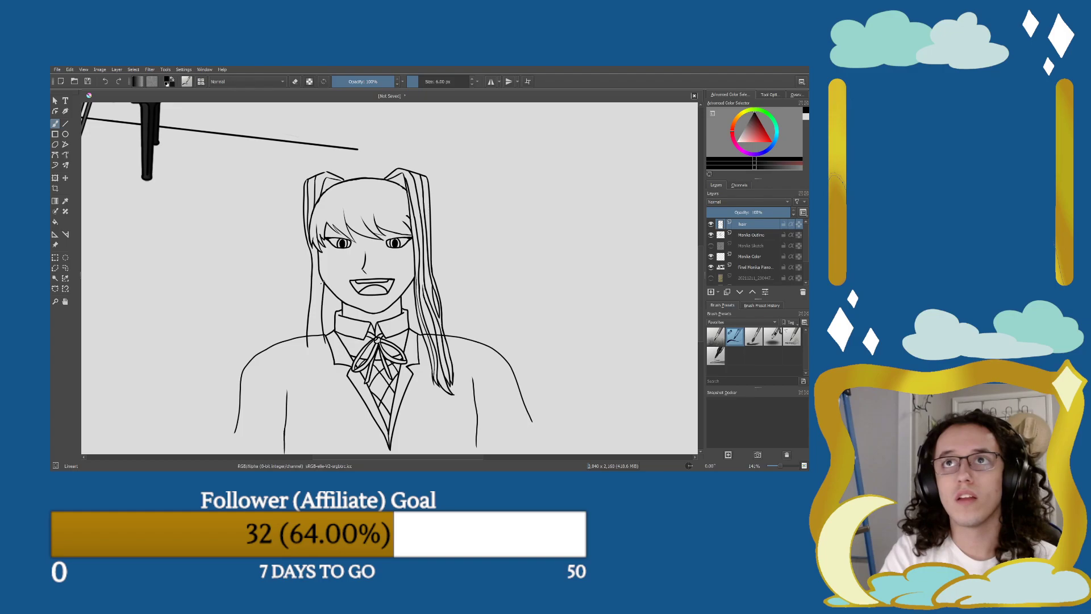
Zoom to the collar and erase the stray line stub near the shoulder.
key("e")
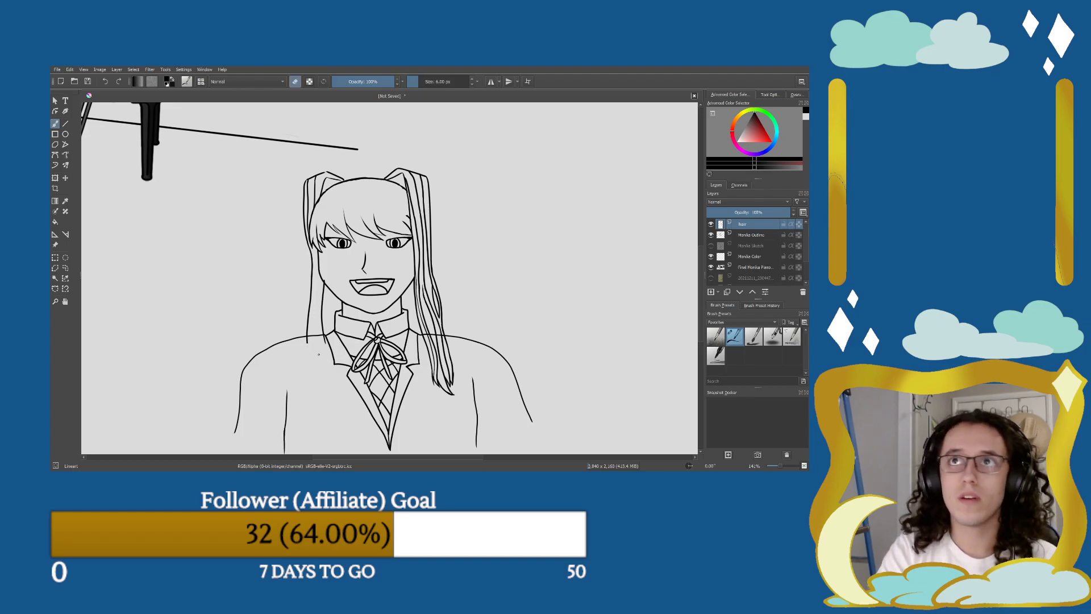
key("ctrl+plus")
key("ctrl+plus")
left_click_drag(268, 400, 324, 333)
key("ctrl+plus")
key("ctrl+plus")
mouse_move(164, 404)
left_mouse_down()
mouse_move(221, 349)
mouse_move(217, 337)
left_mouse_up()
left_click_drag(294, 357, 290, 322)
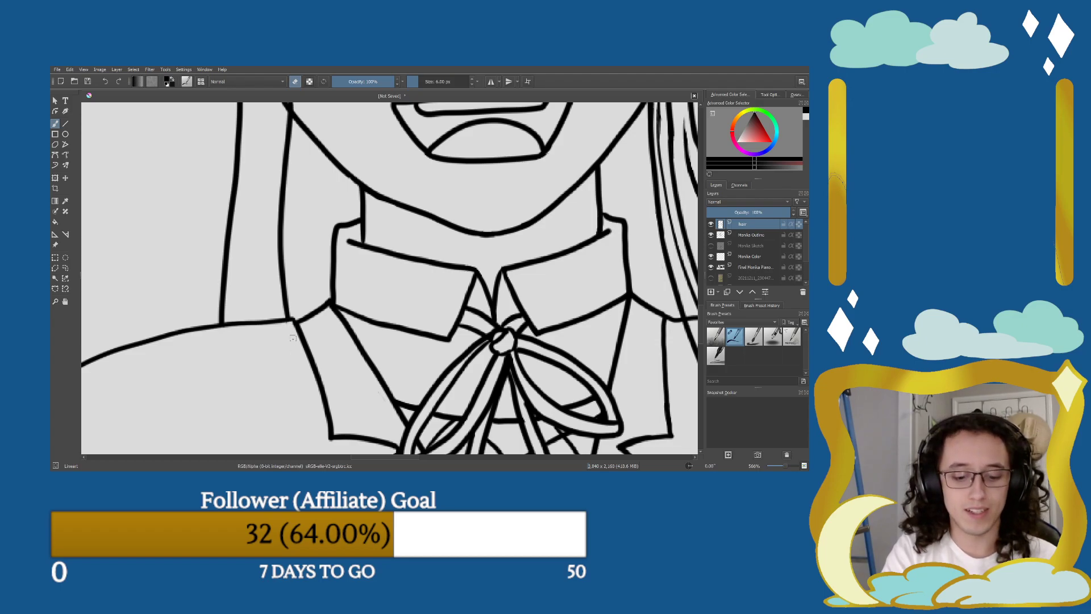
scroll(291, 337, "down", 3)
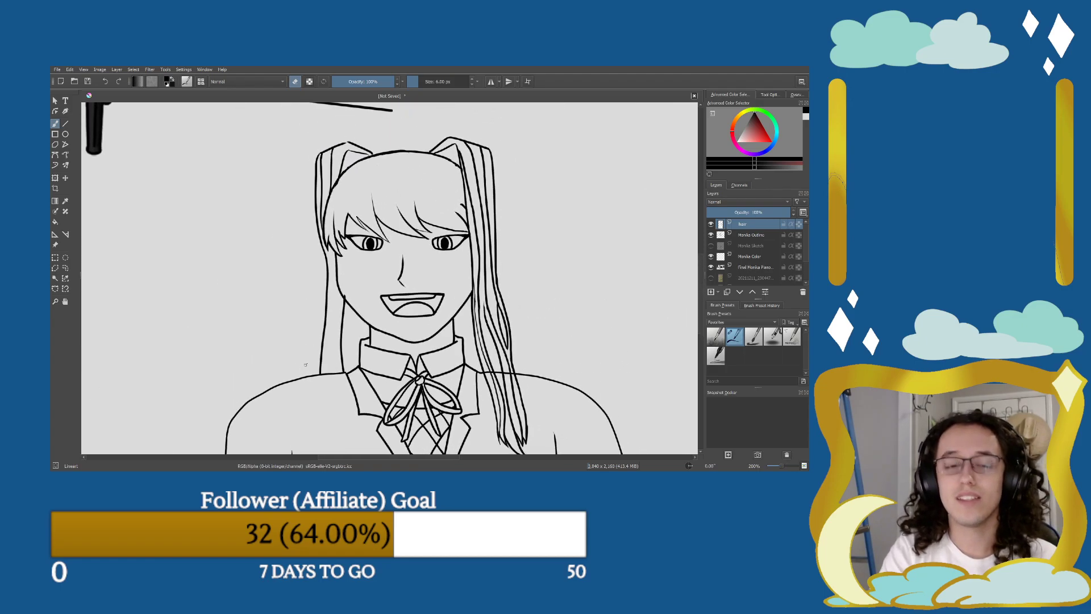
Draw two hair strands left of the neck and erase a stray stroke by the cheek.
key("e")
left_click_drag(337, 375, 343, 277)
left_click_drag(326, 374, 336, 261)
key("e")
left_click_drag(346, 292, 350, 276)
Draw a long strand on the hair's left side, undoing several failed shorter strands.
key("e")
left_click_drag(319, 371, 333, 252)
left_click_drag(321, 336, 326, 285)
key("ctrl+z")
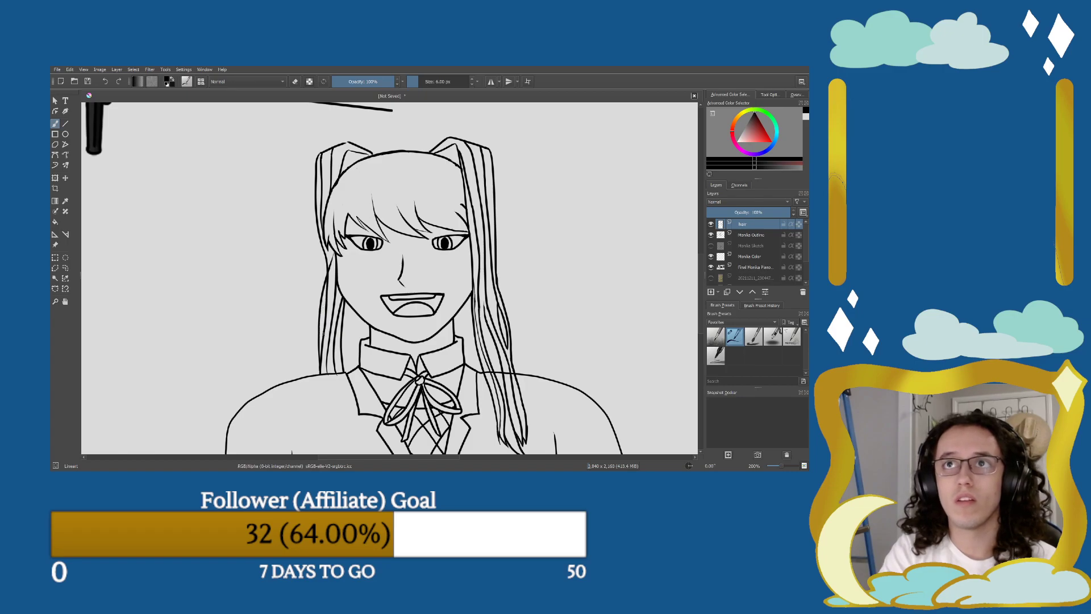
left_click_drag(320, 324, 327, 291)
key("ctrl+z")
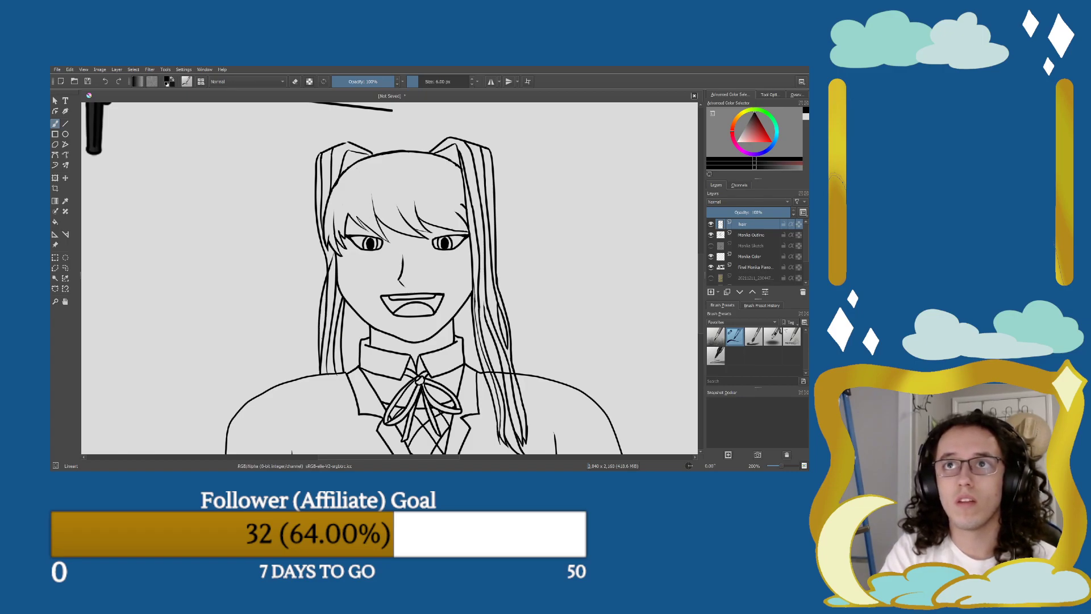
left_click_drag(322, 336, 328, 283)
key("ctrl+z")
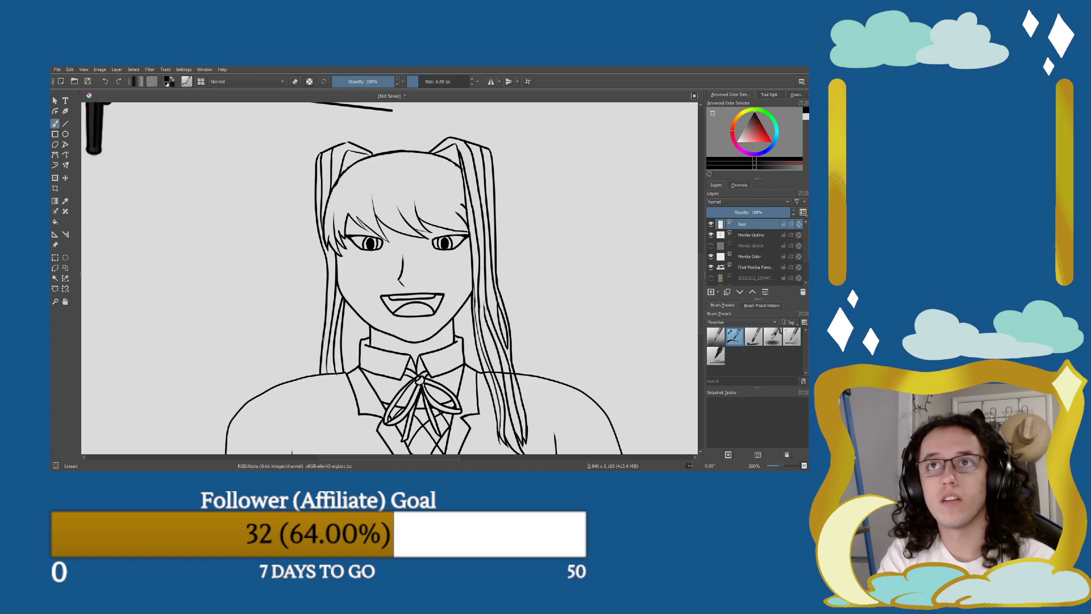
Draw a thin new strand in the left hair, discarding its extension and an erase.
left_click_drag(320, 370, 333, 255)
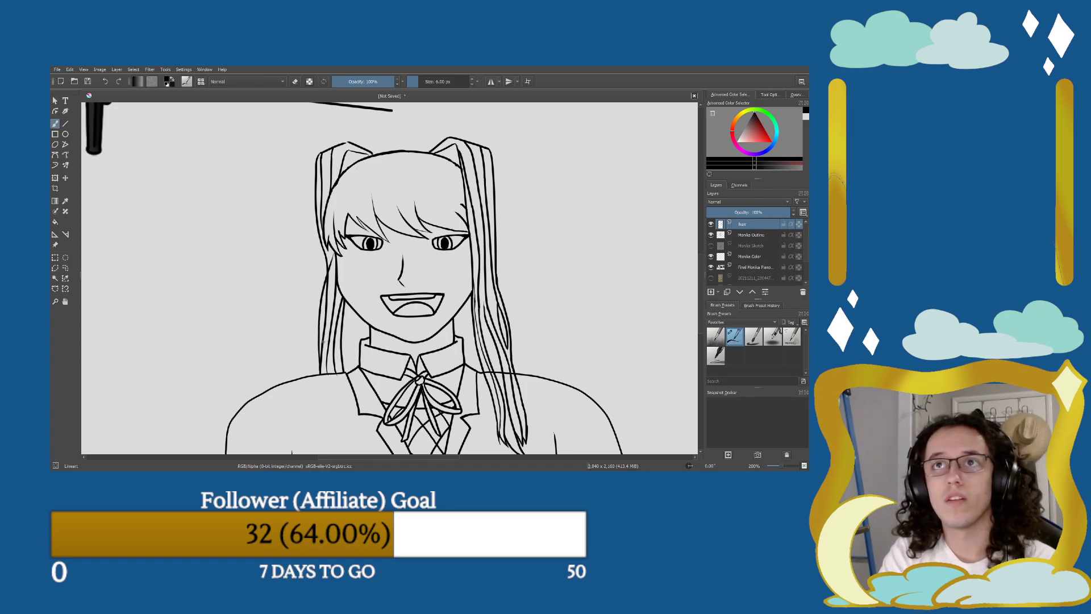
left_click_drag(322, 326, 326, 295)
key("ctrl+z")
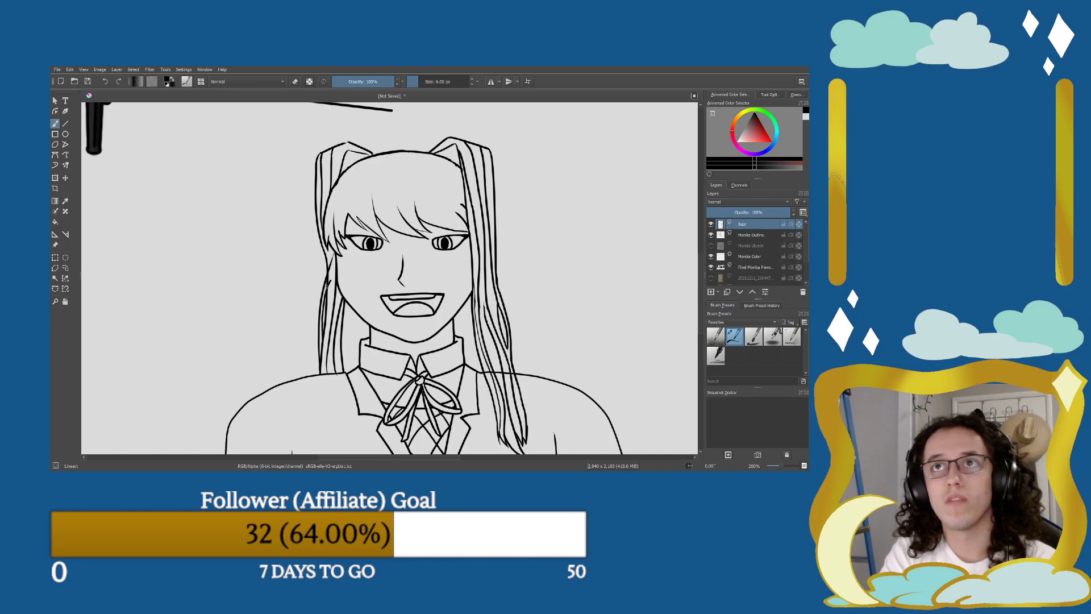
key("e")
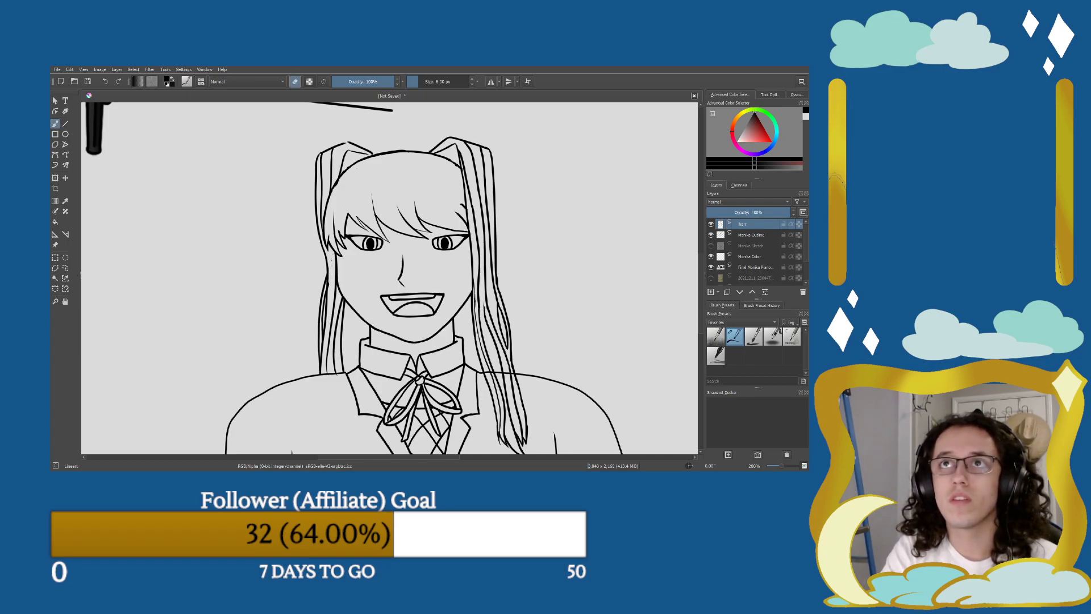
key("ctrl+z")
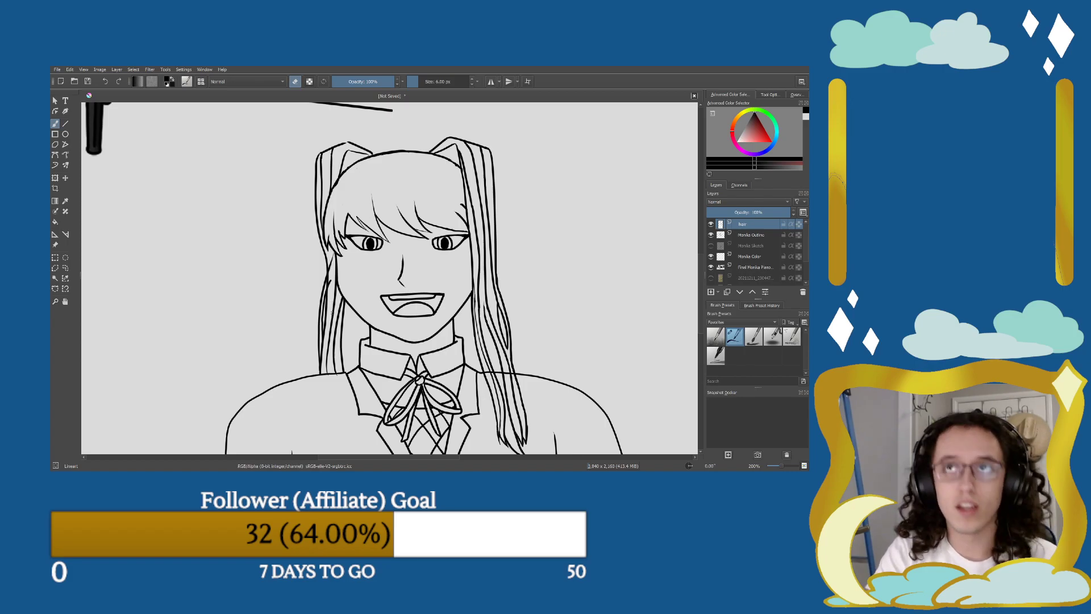
scroll(331, 293, "up", 2)
key("e")
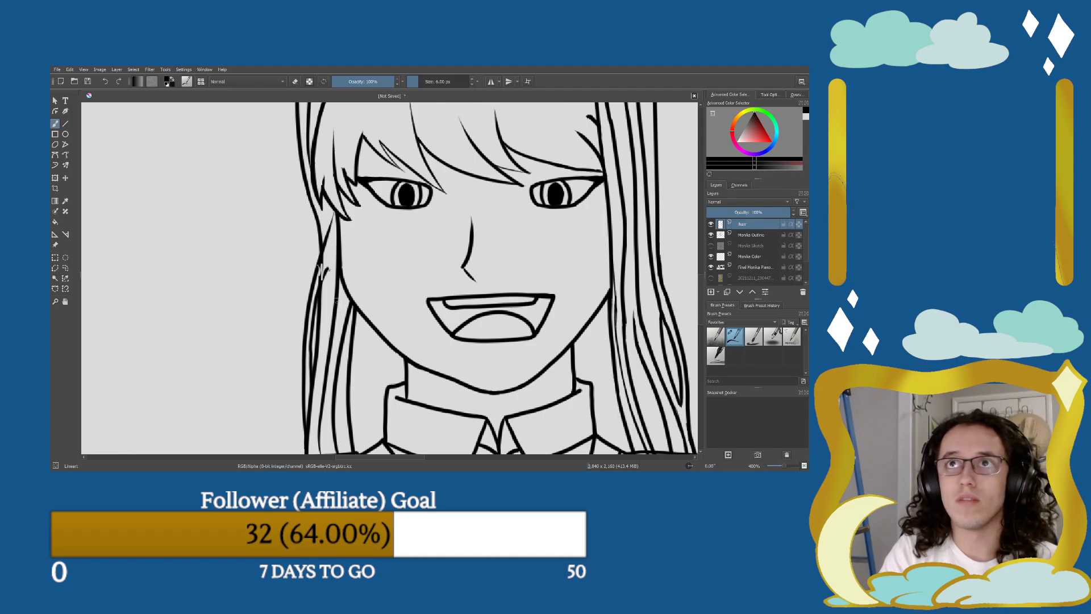
Erase the dark fringe and faint leftover marks beside the left hair strand.
key("ctrl+z")
left_click_drag(327, 277, 326, 268)
key("ctrl+z")
key("e")
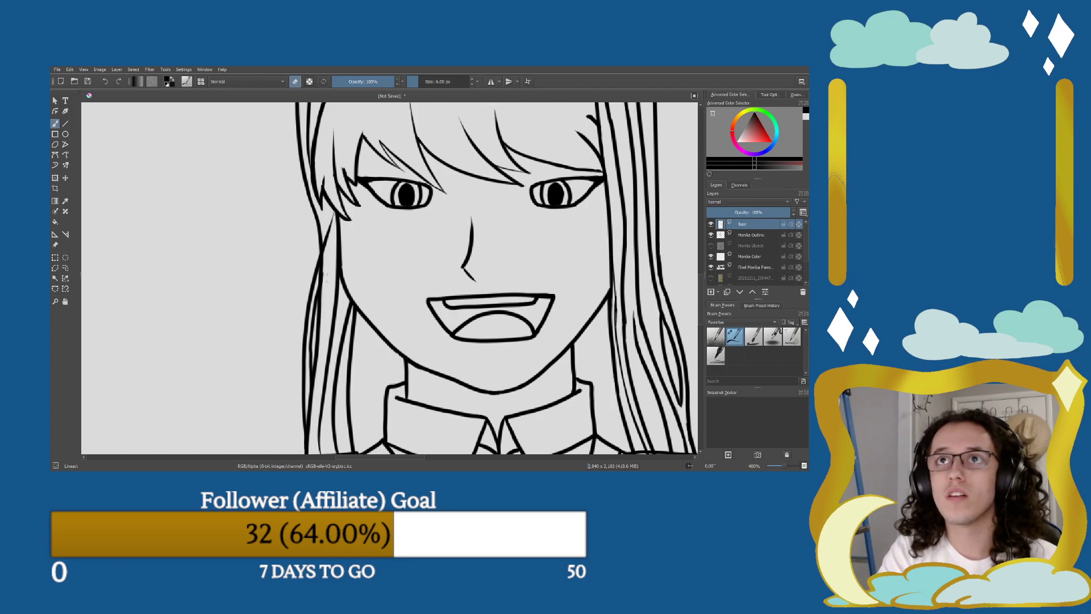
left_click_drag(326, 315, 334, 284)
mouse_move(326, 323)
left_mouse_down()
mouse_move(322, 346)
mouse_move(323, 335)
left_mouse_up()
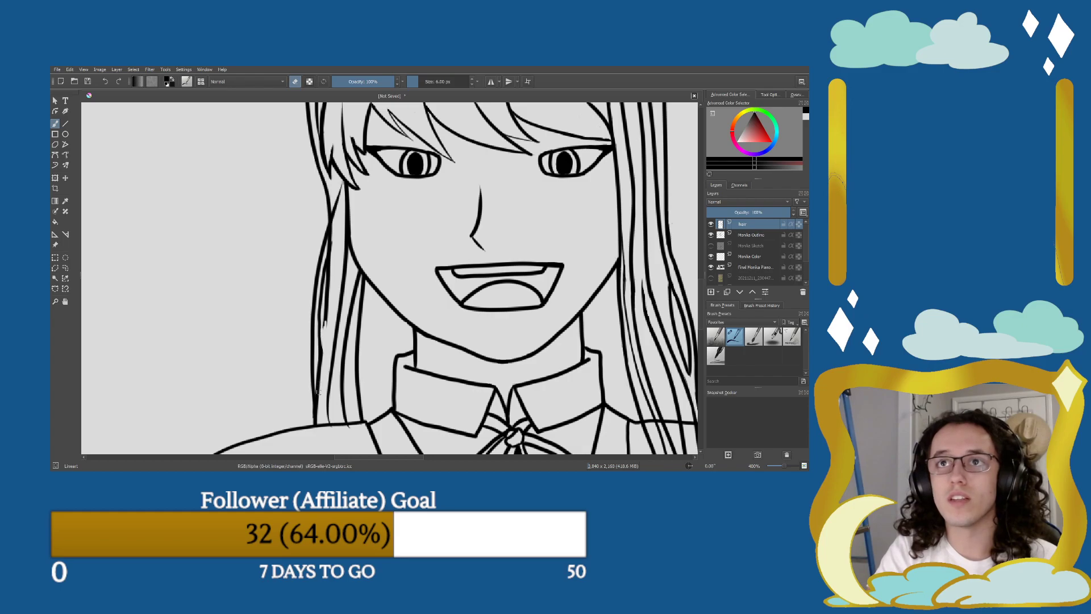
mouse_move(316, 401)
left_mouse_down()
mouse_move(319, 358)
mouse_move(319, 387)
left_mouse_up()
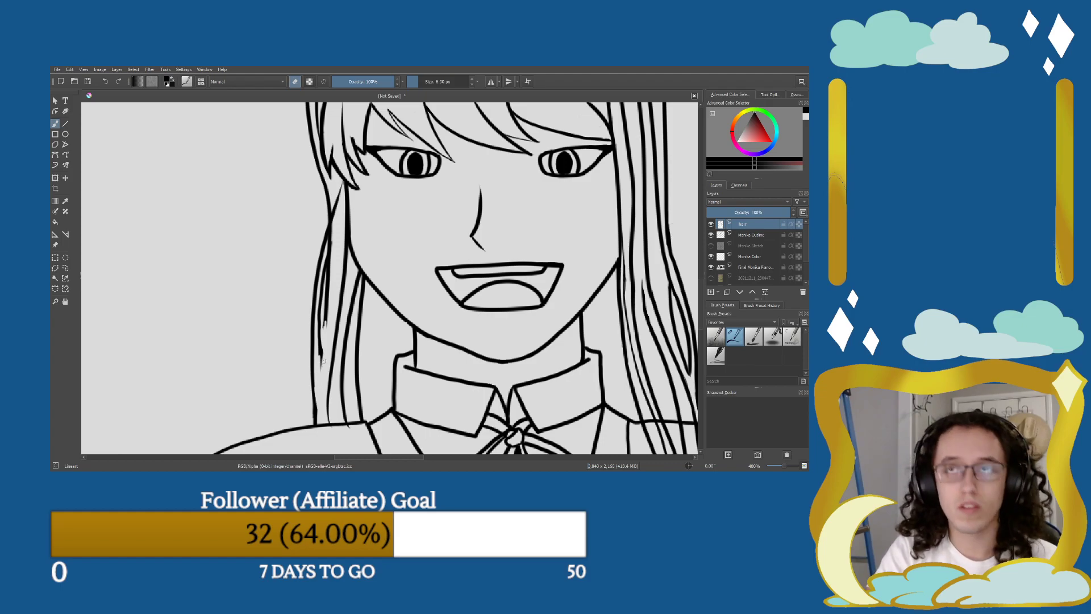
Erase stray marks along the left strand and redraw it as one clean line.
key("e")
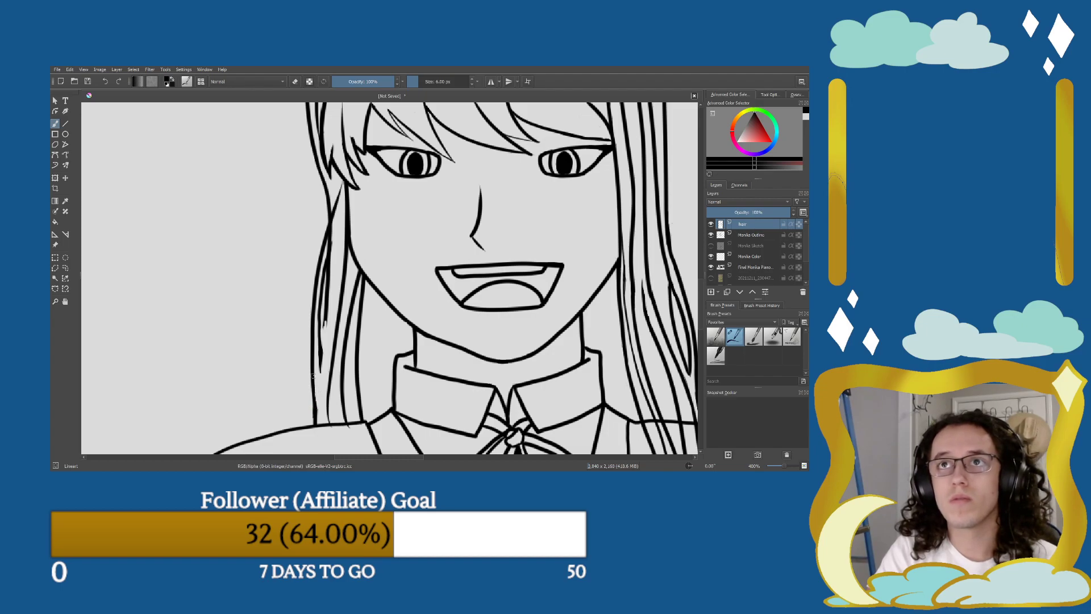
scroll(313, 379, "up", 2)
key("e")
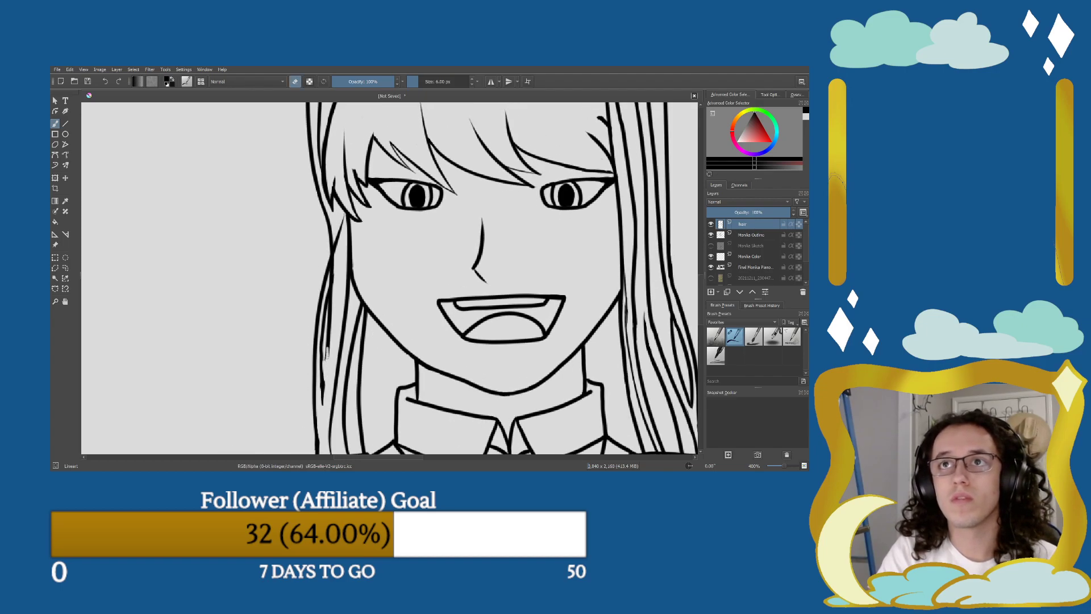
left_click_drag(327, 350, 331, 264)
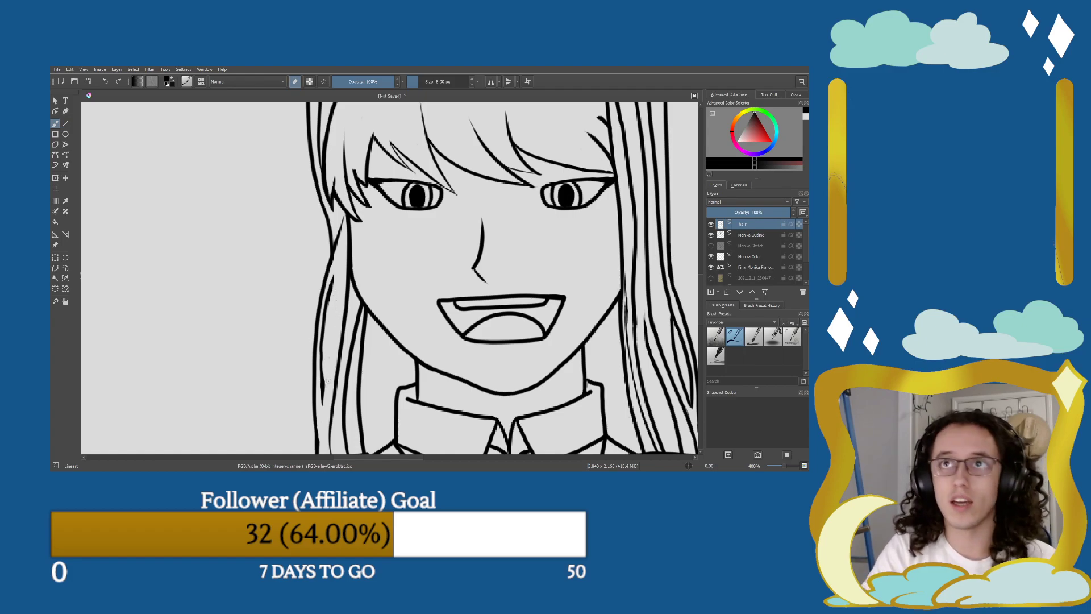
key("e")
left_click_drag(322, 402, 333, 272)
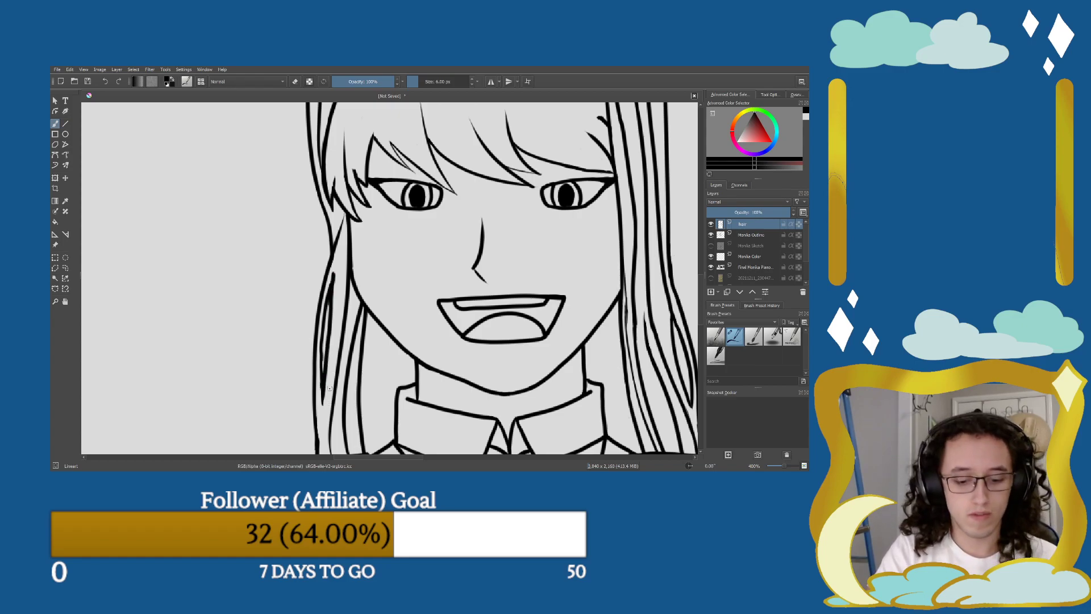
scroll(329, 402, "down", 3)
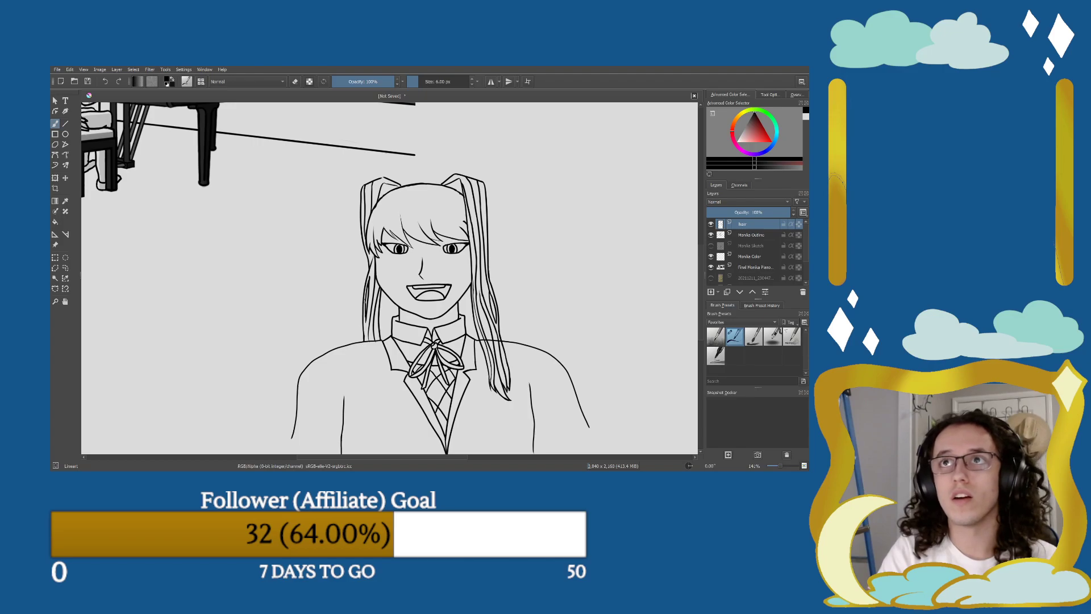
Thin the left edge of the thick hair outline beside the chin.
scroll(383, 294, "up", 5)
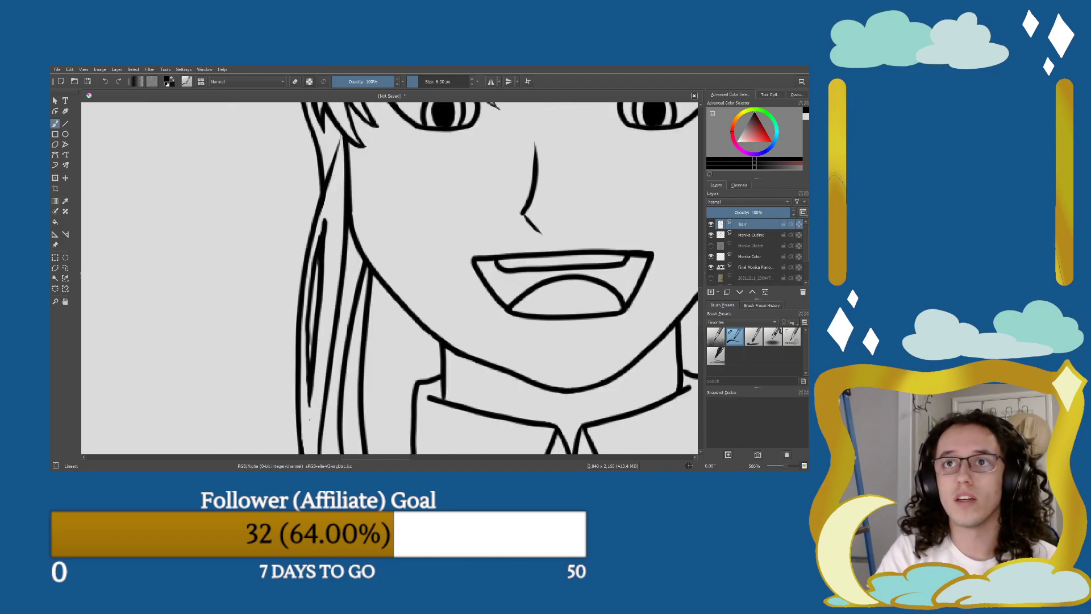
scroll(305, 408, "up", 1)
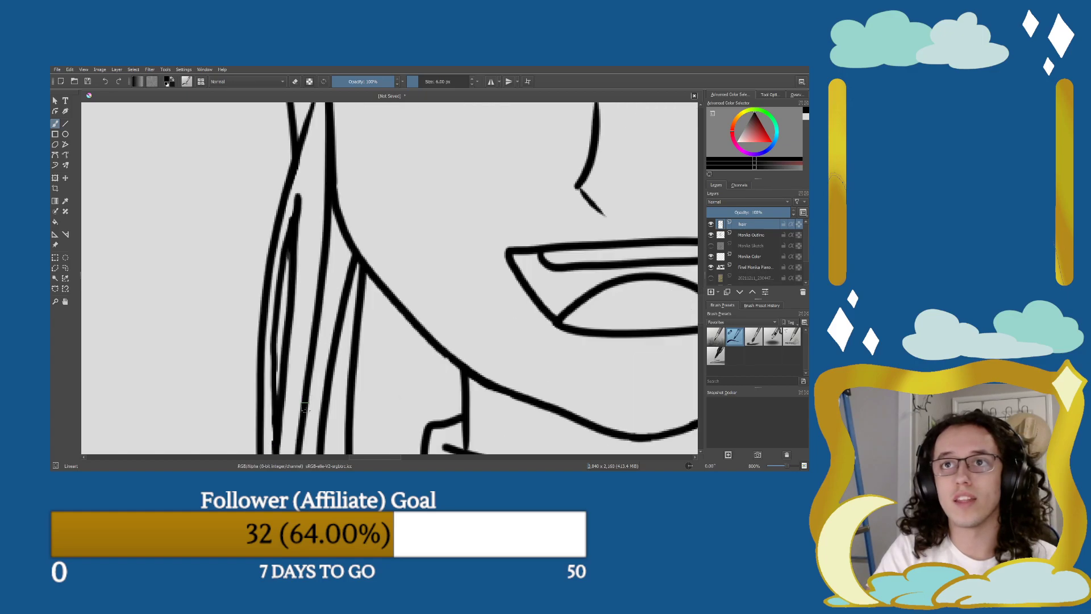
left_click_drag(295, 404, 326, 315)
key("e")
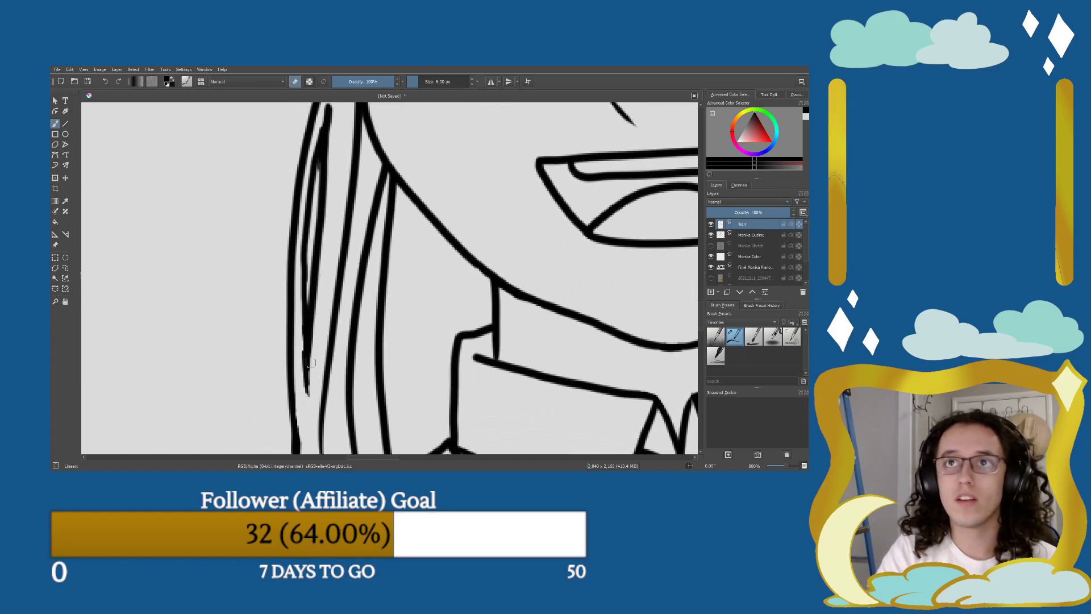
mouse_move(299, 350)
left_mouse_down()
mouse_move(300, 372)
mouse_move(300, 346)
left_mouse_up()
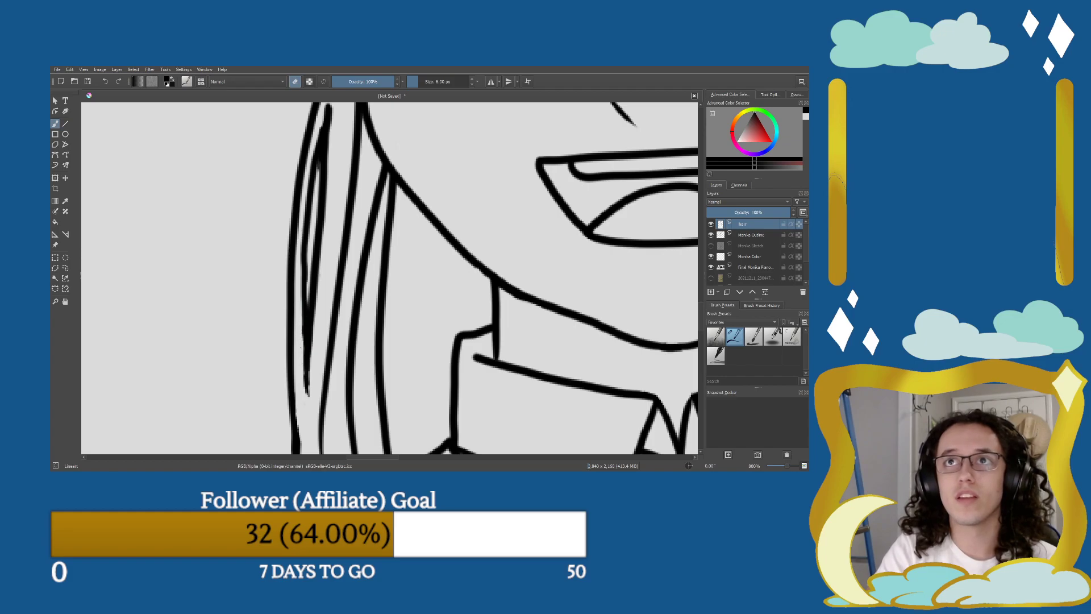
left_click_drag(298, 364, 298, 230)
key("ctrl+z")
Erase the faint stray lines left of and between the left hair strands.
left_click_drag(305, 287, 287, 353)
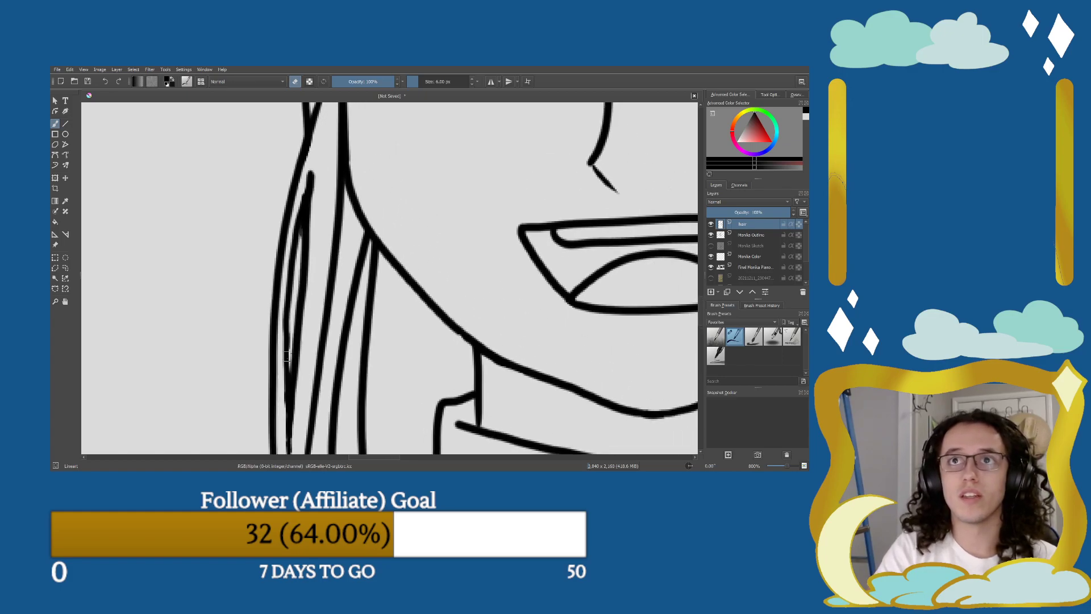
mouse_move(280, 400)
left_mouse_down()
mouse_move(280, 263)
mouse_move(307, 173)
left_mouse_up()
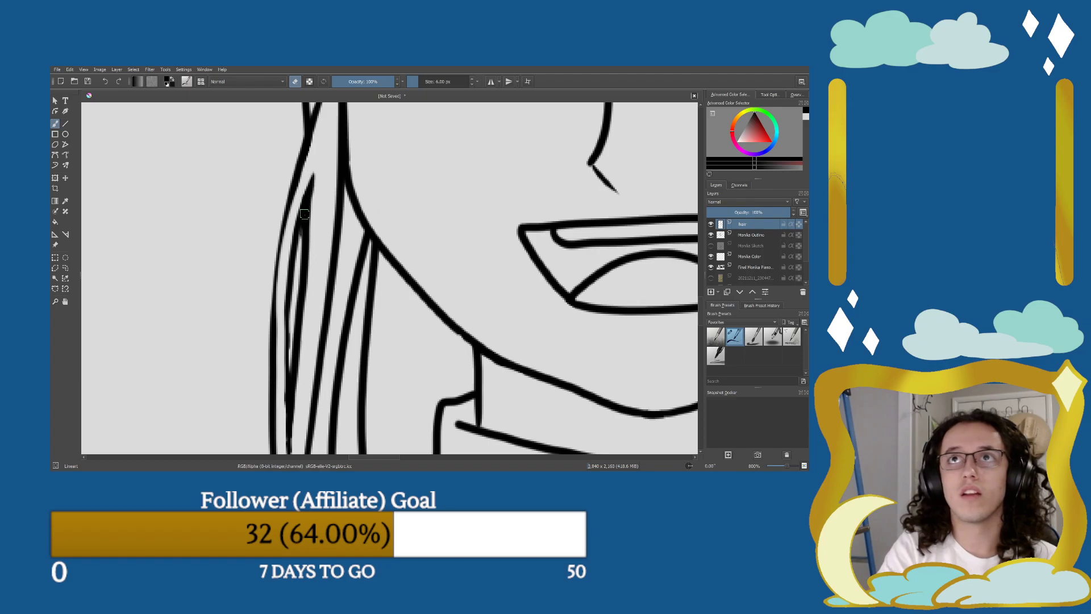
mouse_move(300, 424)
left_mouse_down()
mouse_move(316, 171)
mouse_move(316, 224)
mouse_move(319, 194)
left_mouse_up()
scroll(318, 193, "down", 3)
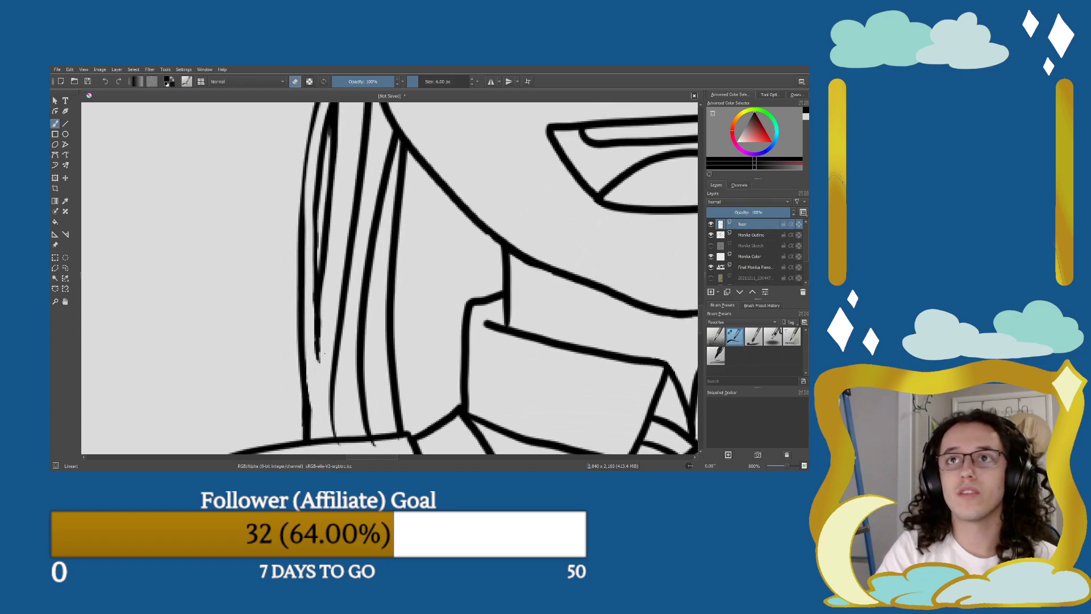
left_click_drag(322, 368, 325, 309)
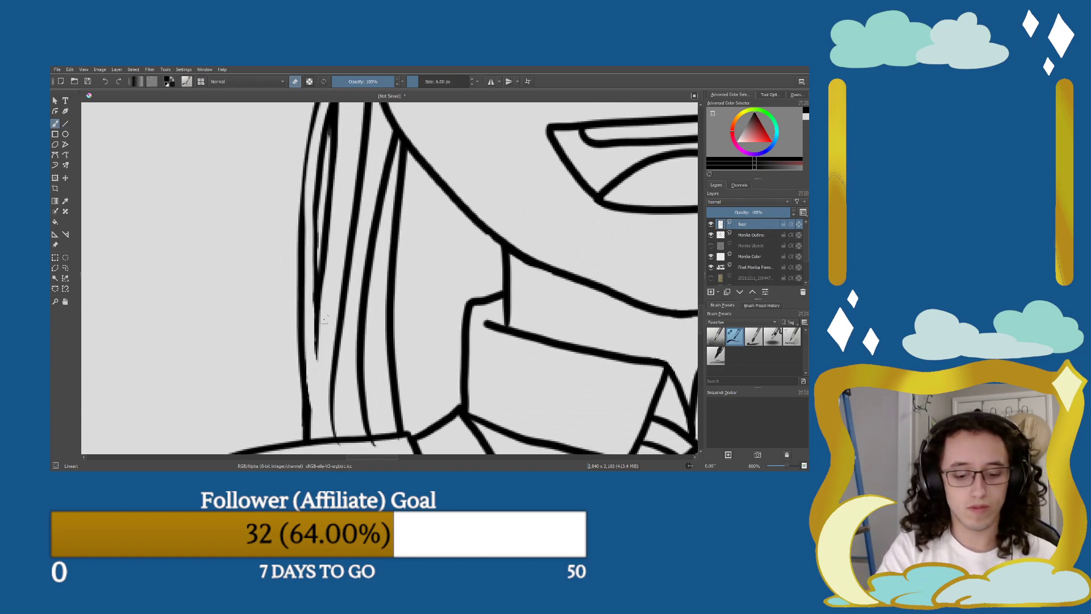
scroll(325, 318, "down", 3)
scroll(348, 299, "down", 1)
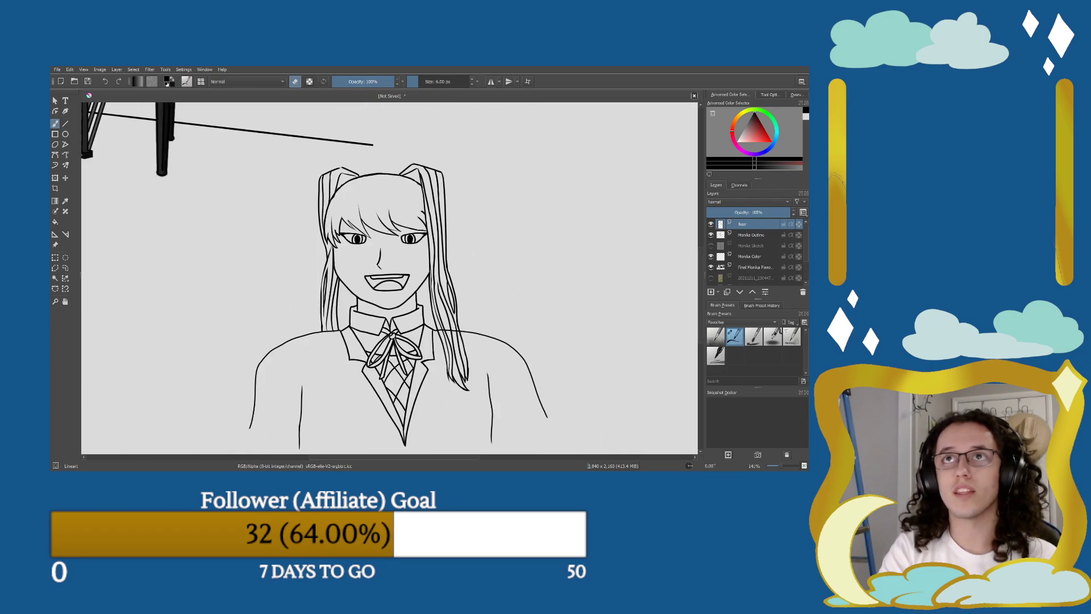
Redraw the short strand beside the left cheek and thicken its thin line.
scroll(361, 240, "up", 4)
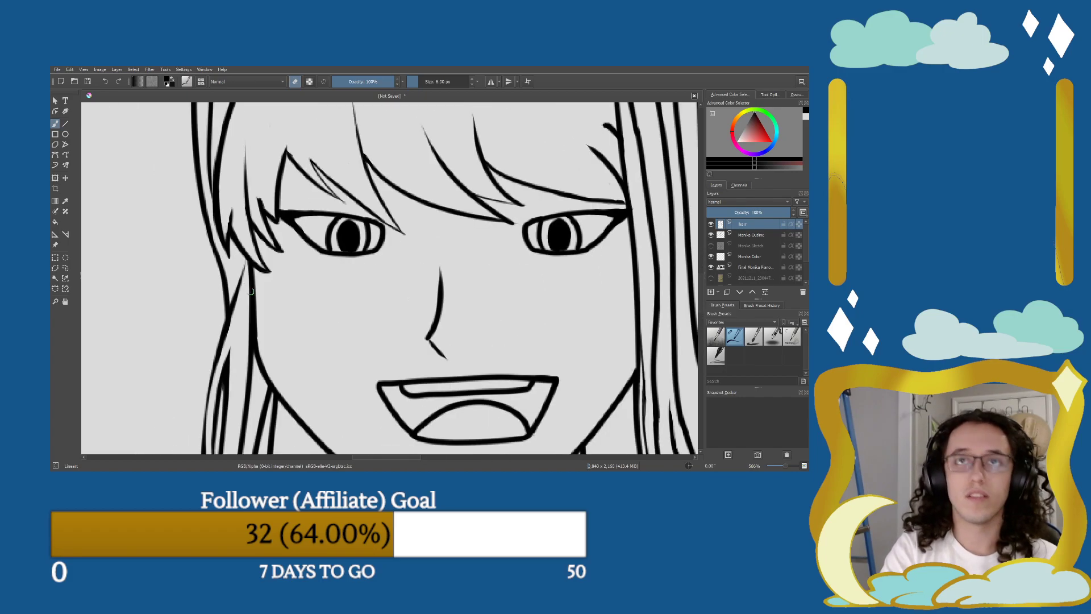
key("e")
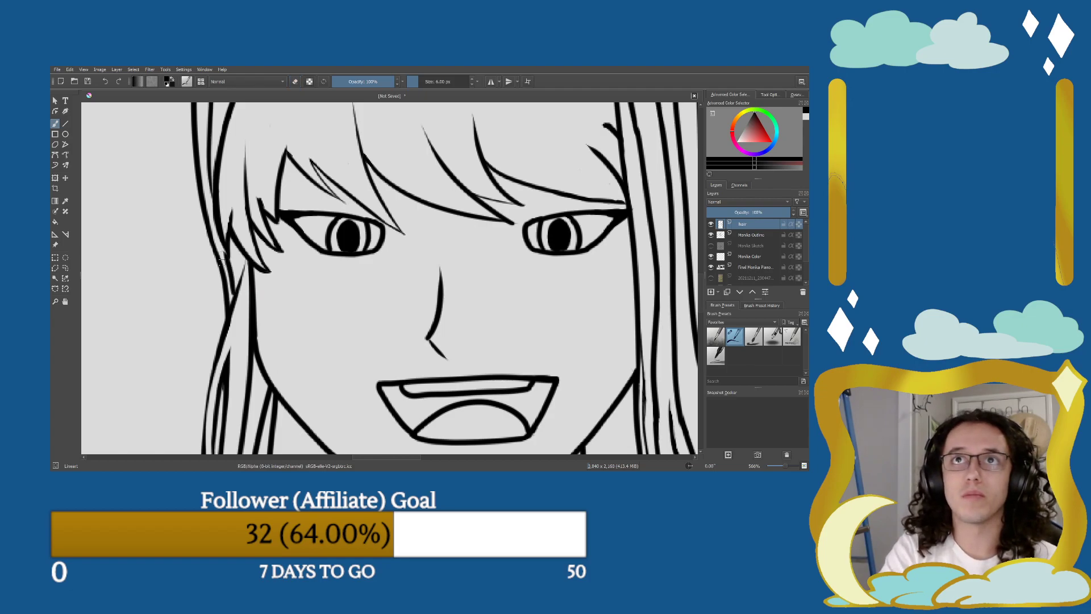
key("ctrl+z")
left_click_drag(239, 286, 232, 239)
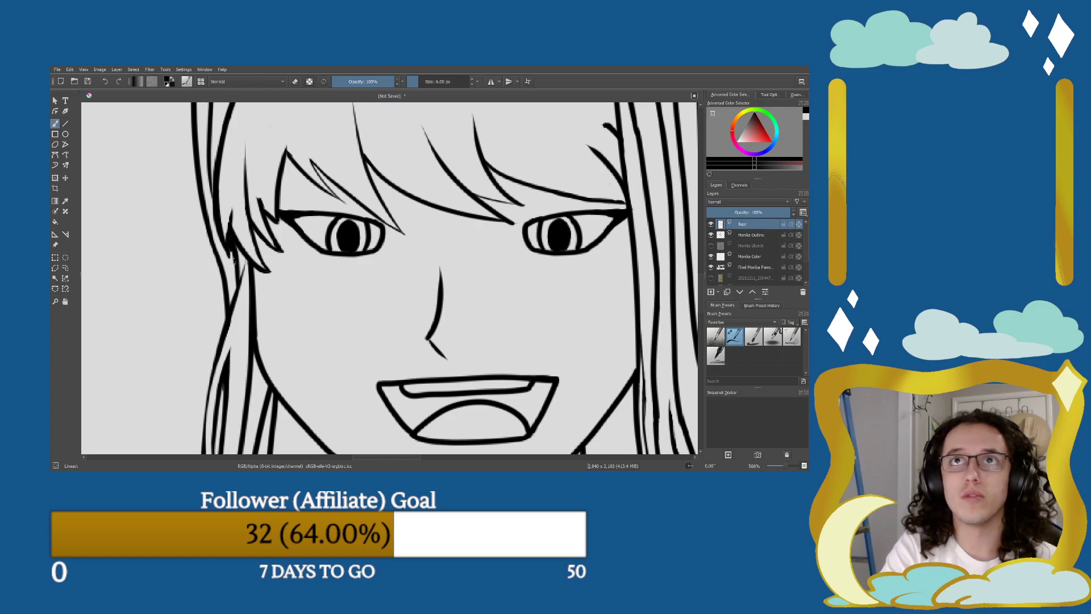
mouse_move(240, 286)
left_mouse_down()
mouse_move(248, 261)
mouse_move(235, 296)
left_mouse_up()
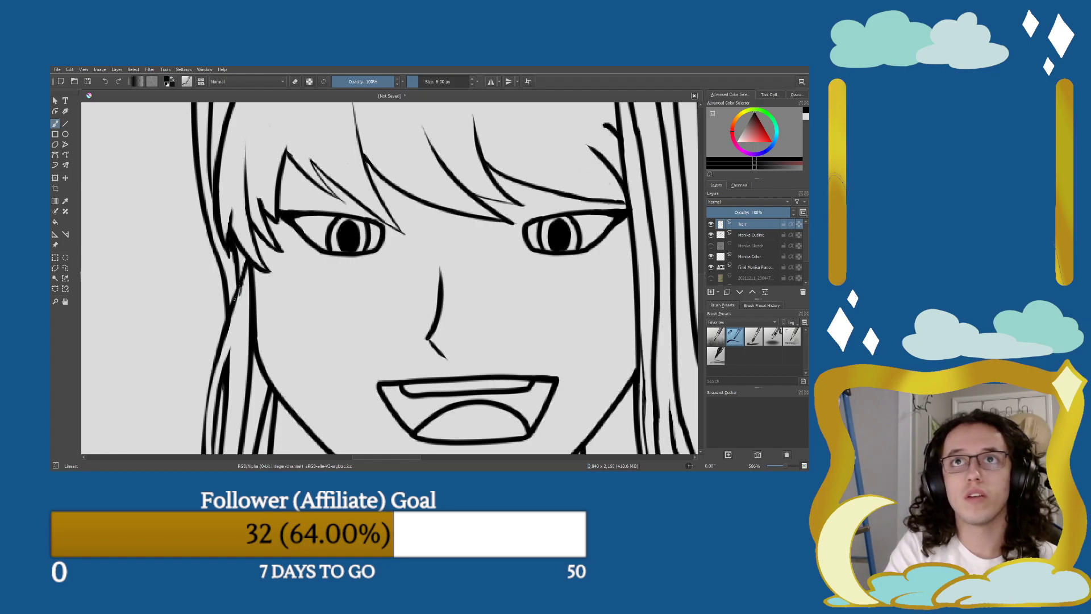
key("e")
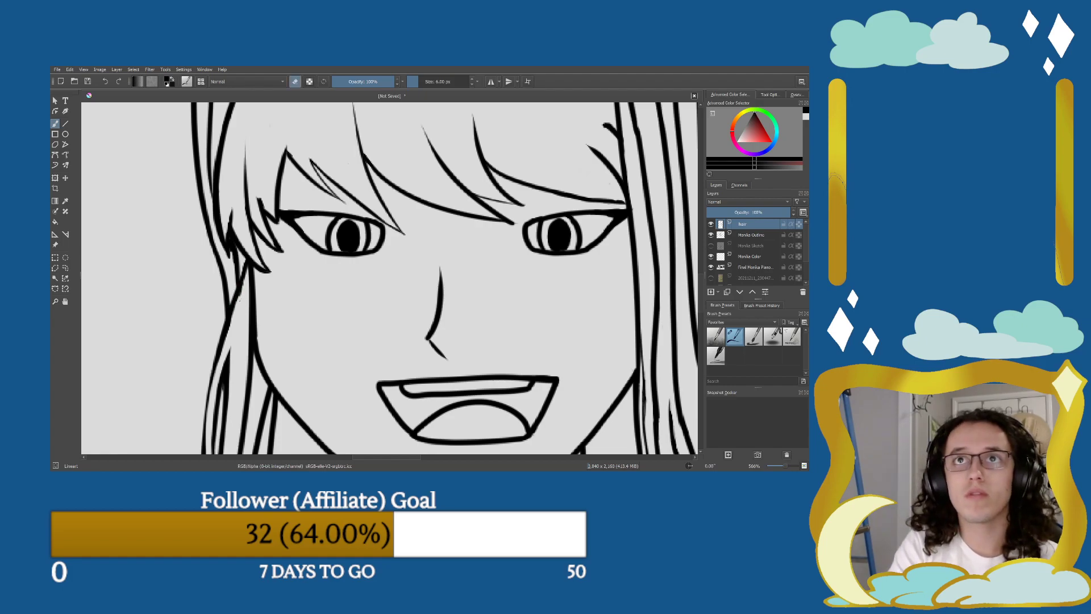
key("minus")
key("minus")
key("minus")
key("minus")
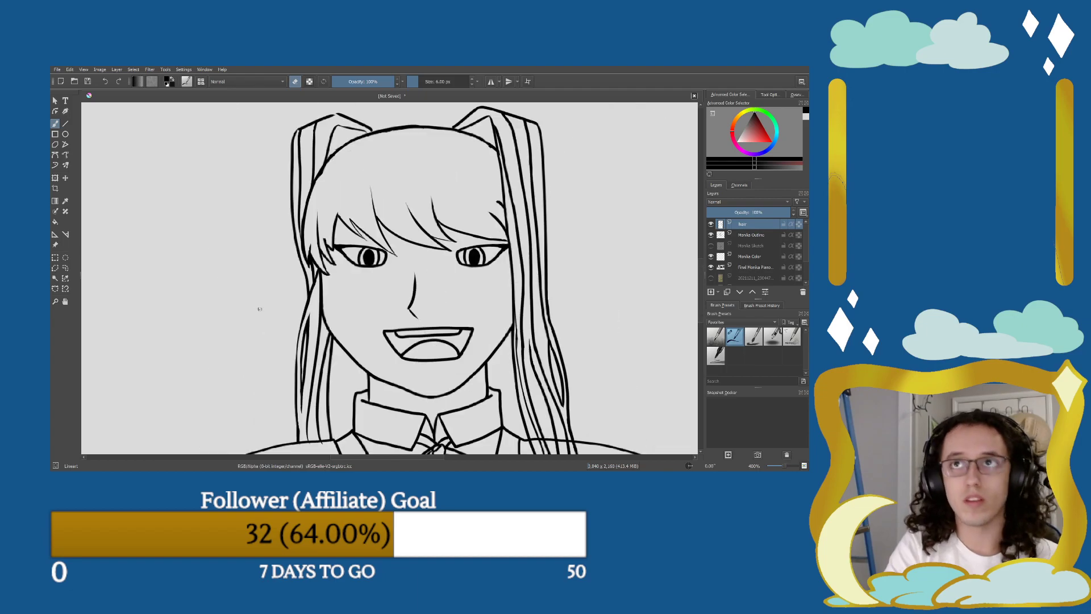
left_click_drag(364, 306, 293, 300)
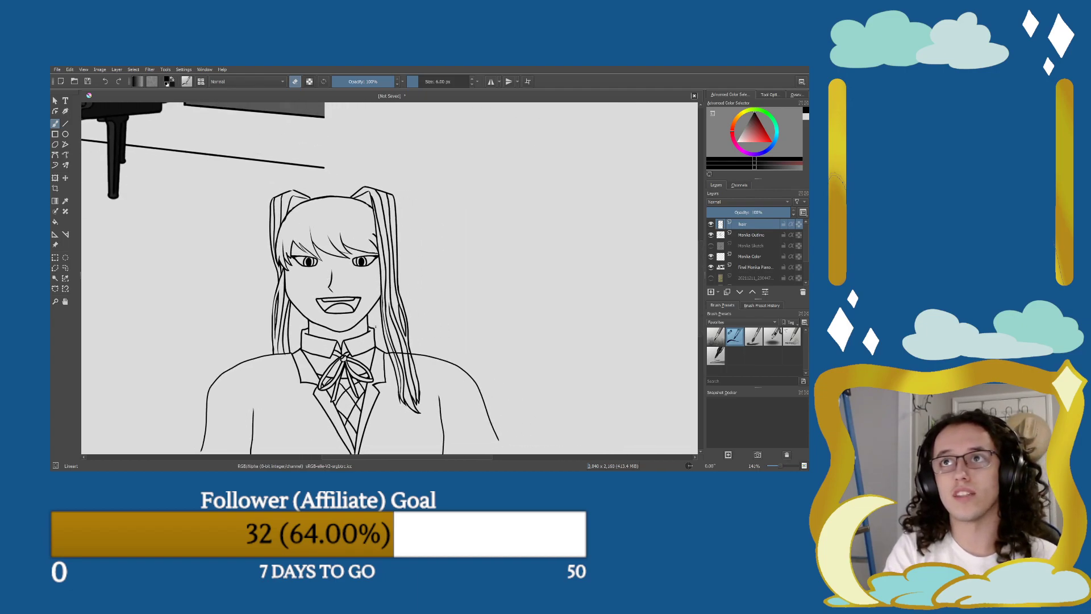
Thicken the hair strand's outline, discarding a stroke extending its tip.
left_click_drag(380, 324, 339, 279)
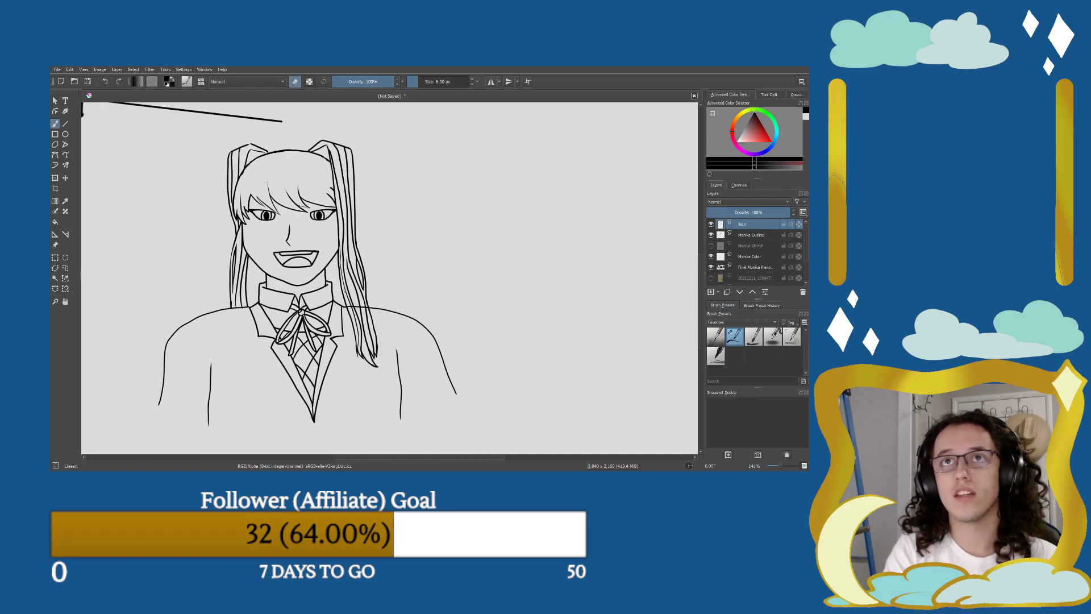
key("plus")
key("plus")
key("plus")
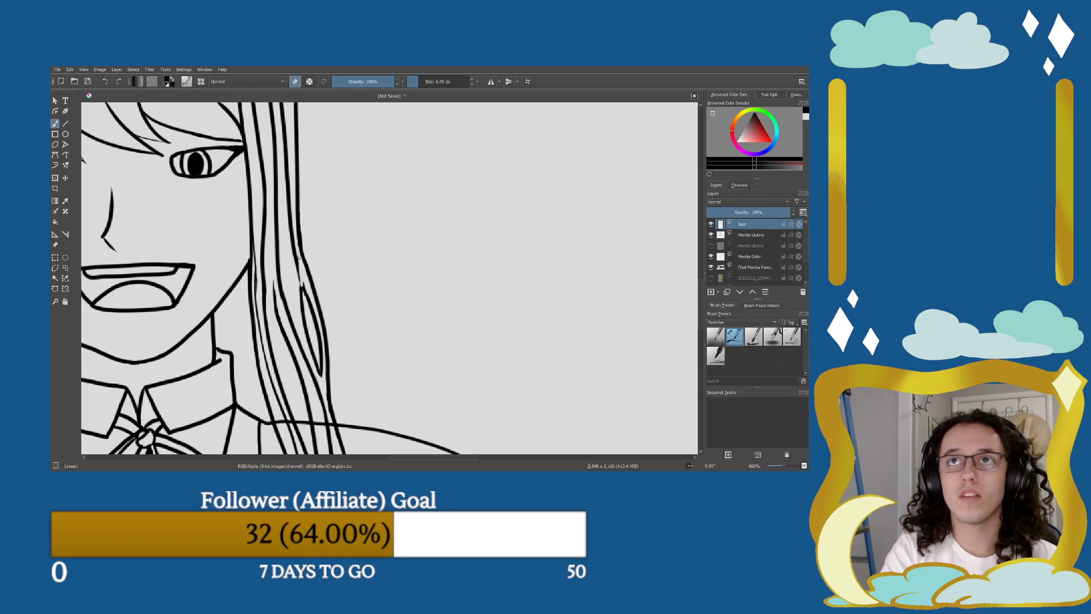
key("e")
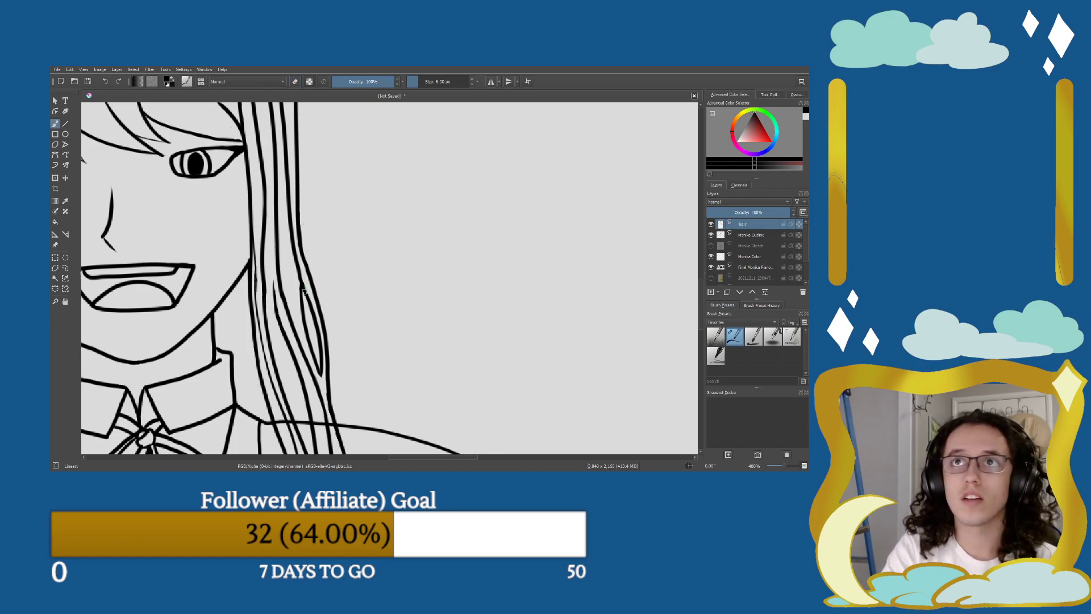
left_click_drag(302, 280, 295, 238)
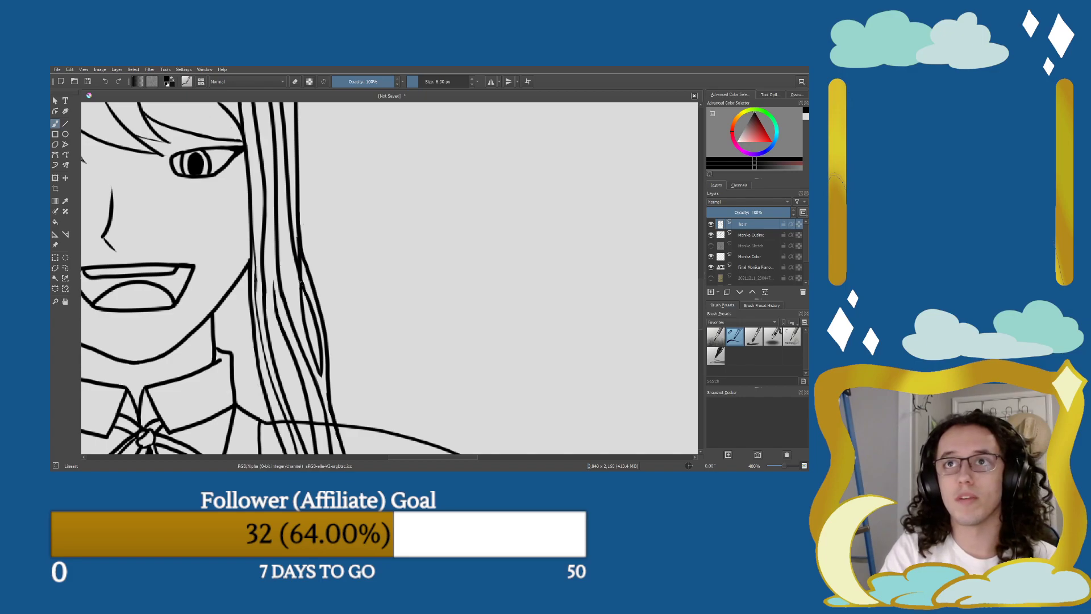
mouse_move(321, 374)
left_mouse_down()
mouse_move(326, 398)
mouse_move(311, 365)
left_mouse_up()
key("ctrl+z")
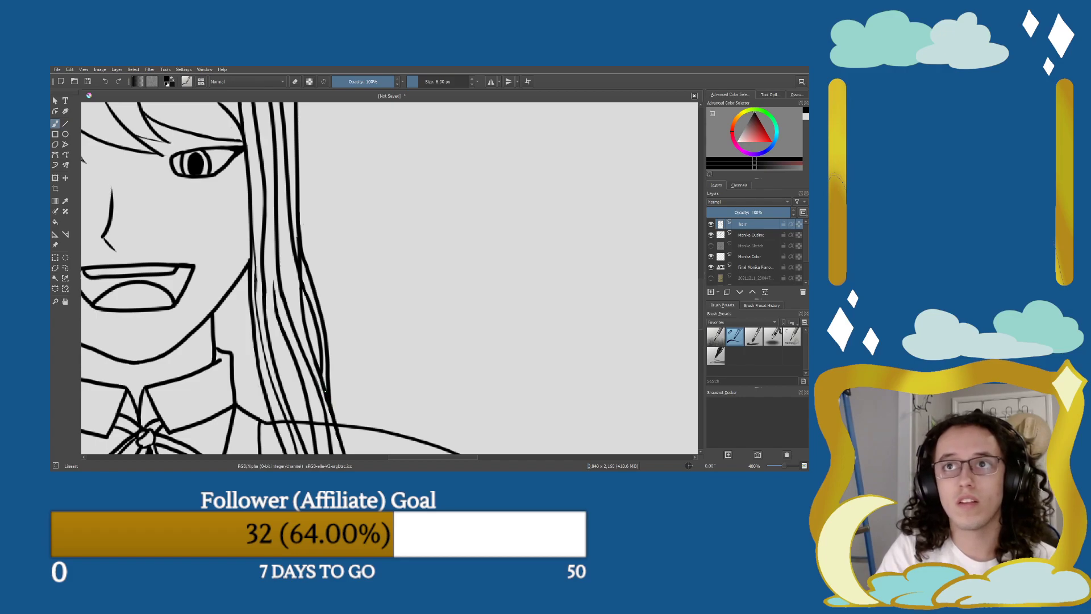
Check the whole figure, then zoom close on the hair strand for erasing.
key("ctrl+minus")
key("ctrl+minus")
key("ctrl+minus")
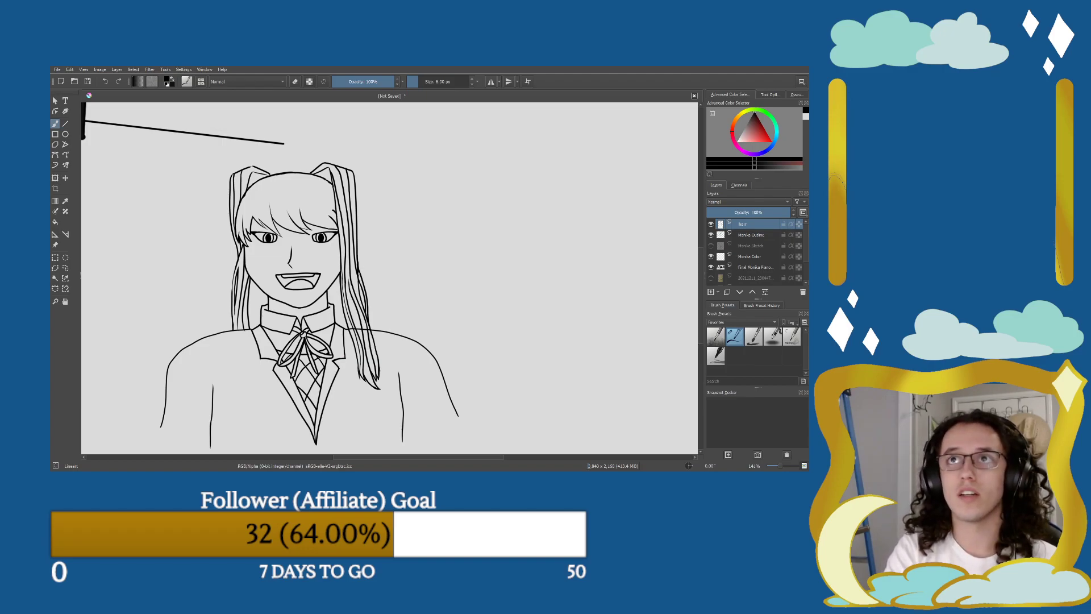
key("ctrl+plus")
key("ctrl+plus")
left_click_drag(321, 262, 331, 286)
key("ctrl+plus")
key("ctrl+plus")
mouse_move(296, 327)
left_mouse_down()
mouse_move(344, 300)
mouse_move(323, 273)
mouse_move(318, 228)
mouse_move(337, 371)
mouse_move(323, 308)
left_mouse_up()
key("e")
key("e")
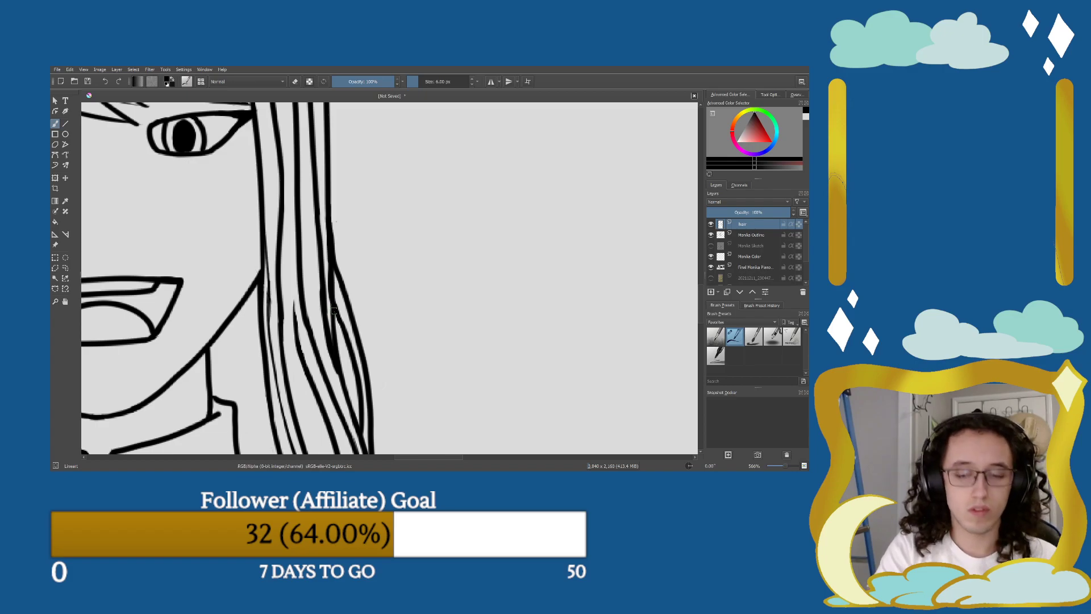
scroll(334, 311, "down", 8)
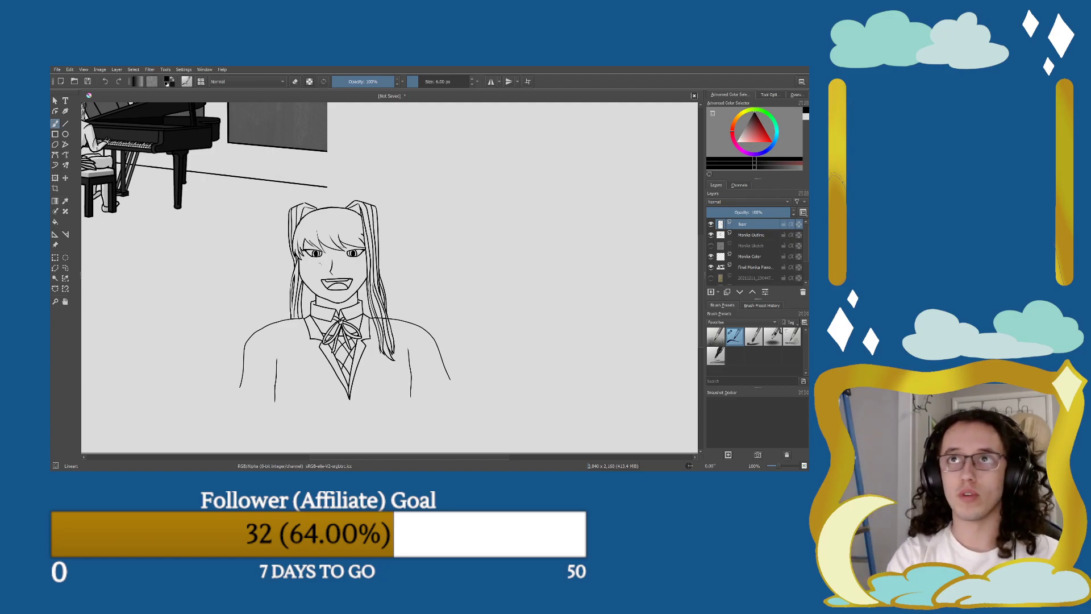
Zoom in on the head and try a long strand on the right hair, then undo it.
key("ctrl+plus")
key("ctrl+plus")
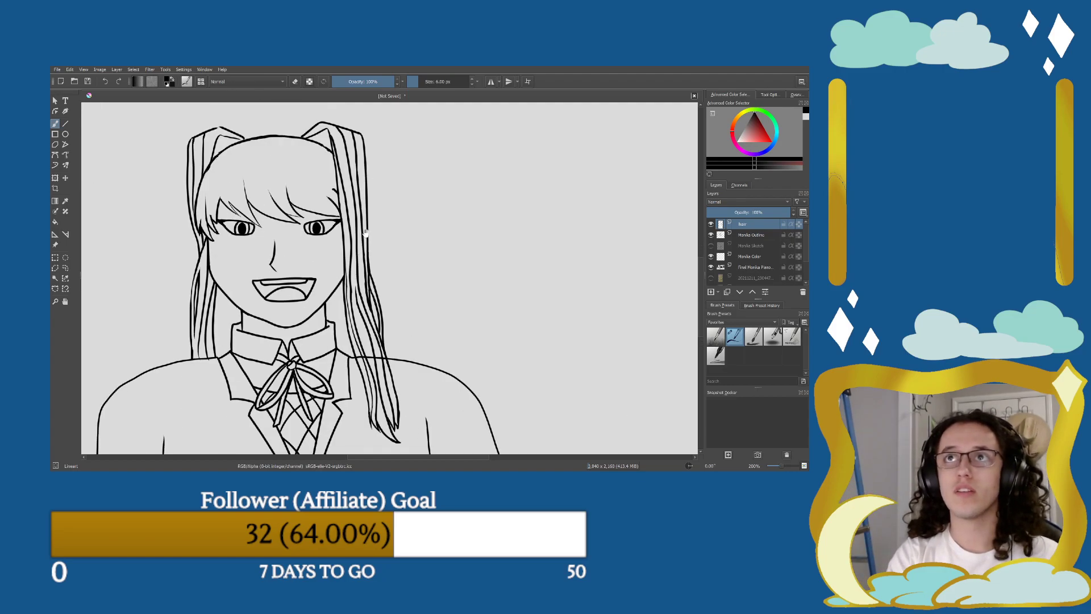
left_click_drag(367, 233, 364, 325)
key("ctrl+plus")
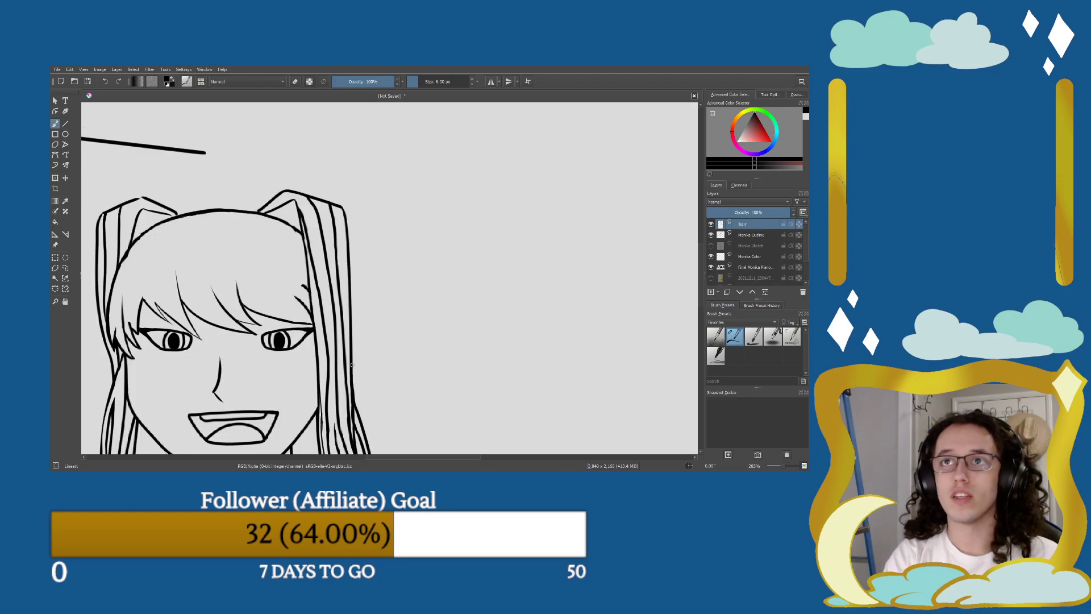
left_click_drag(352, 364, 334, 204)
key("ctrl+plus")
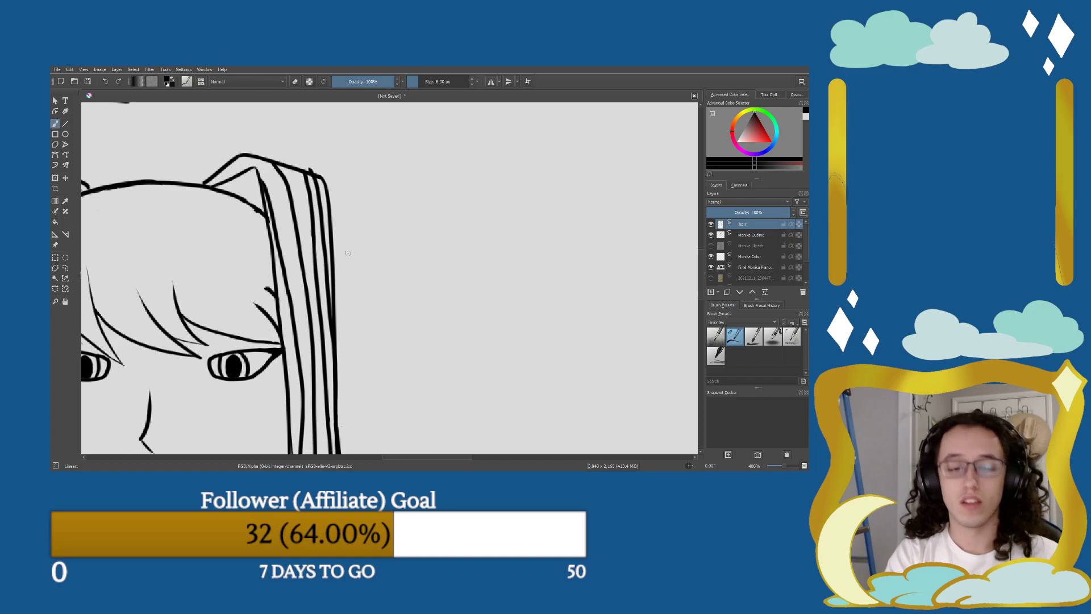
key("ctrl+minus")
key("e")
key("ctrl+z")
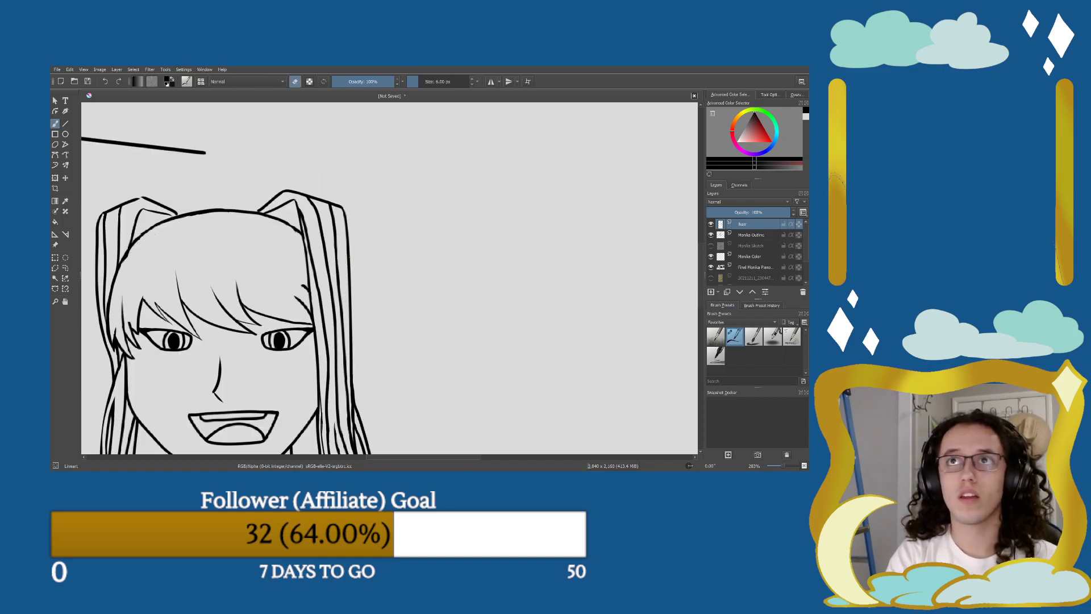
Erase the top of the right ponytail's outer line and lighten its lower edge.
mouse_move(348, 218)
left_mouse_down()
mouse_move(349, 301)
mouse_move(347, 291)
left_mouse_up()
mouse_move(356, 349)
left_mouse_down()
mouse_move(350, 323)
mouse_move(352, 358)
mouse_move(348, 347)
left_mouse_up()
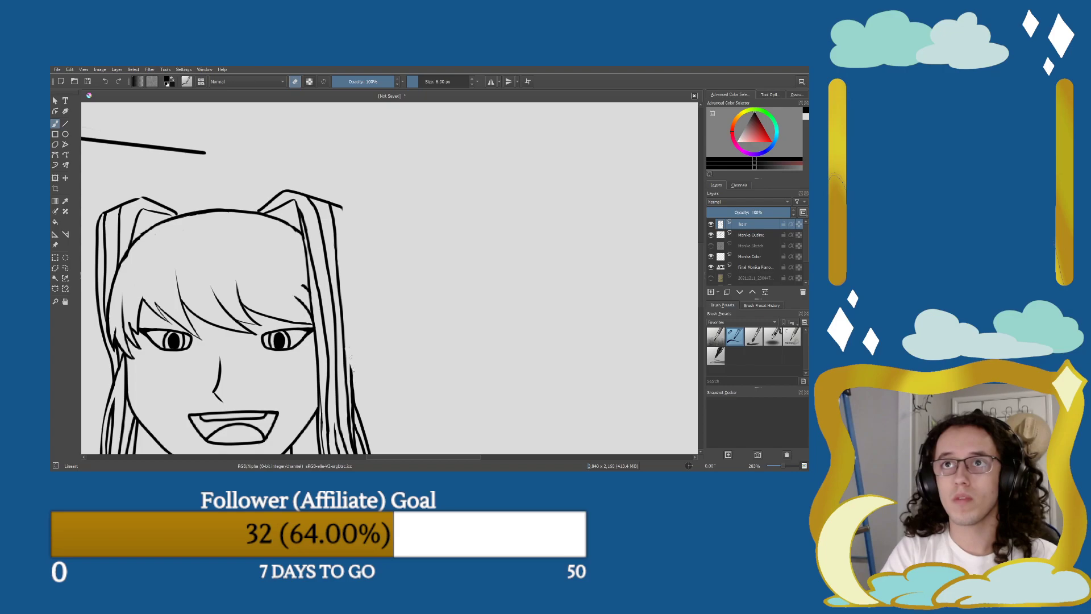
key("e")
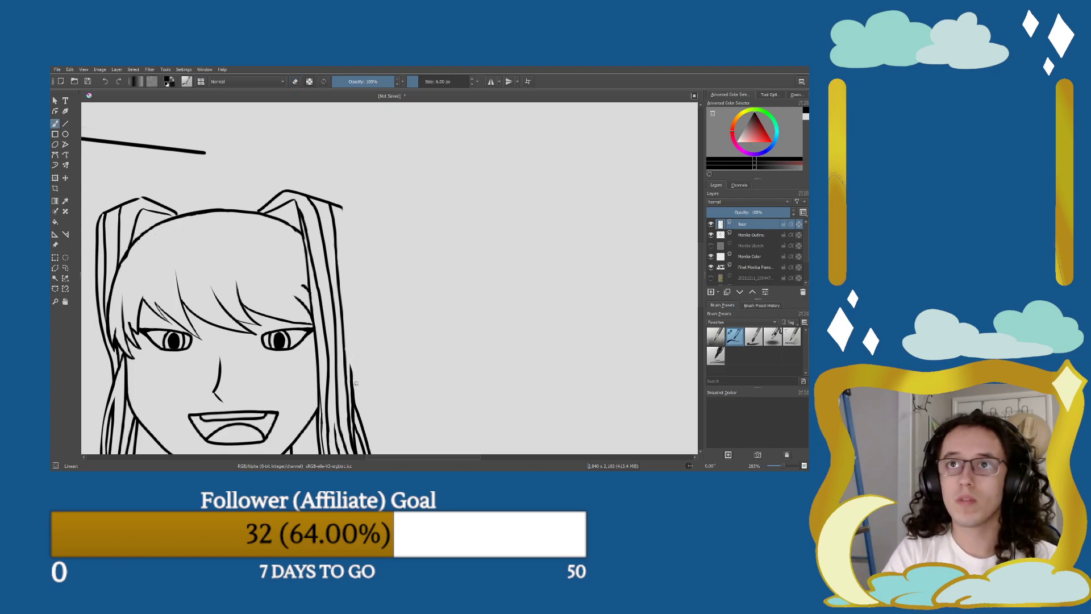
mouse_move(352, 400)
left_mouse_down()
mouse_move(356, 263)
mouse_move(327, 203)
mouse_move(343, 208)
left_mouse_up()
key("e")
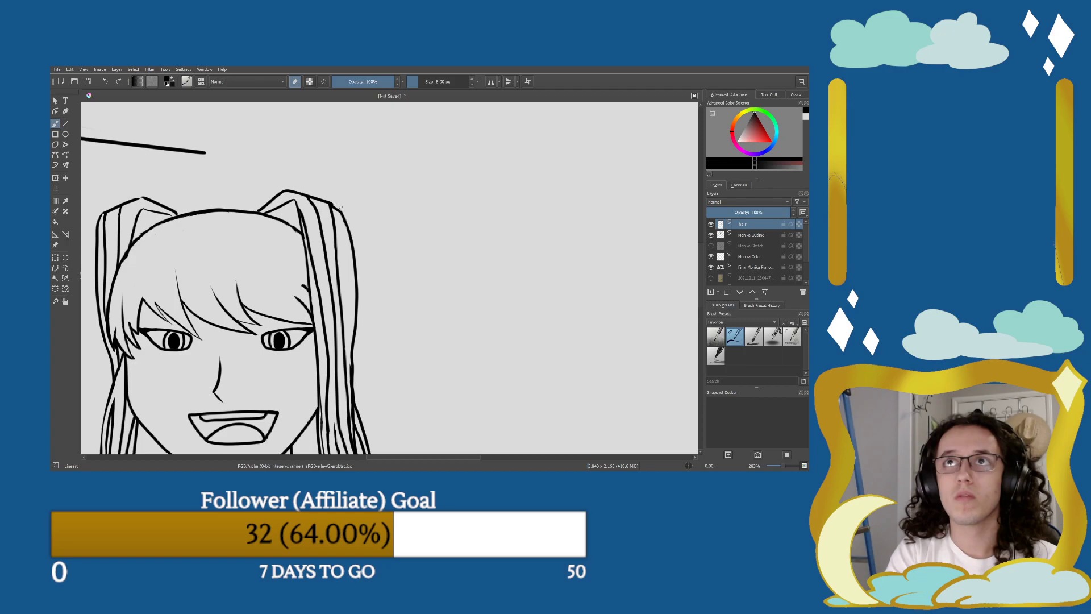
key("e")
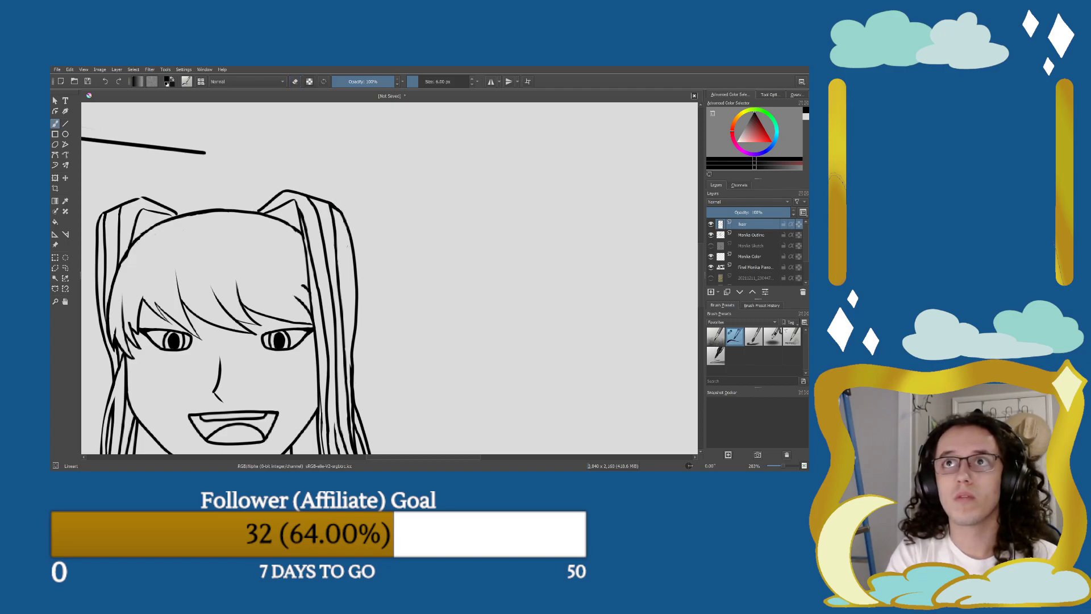
key("ctrl+z")
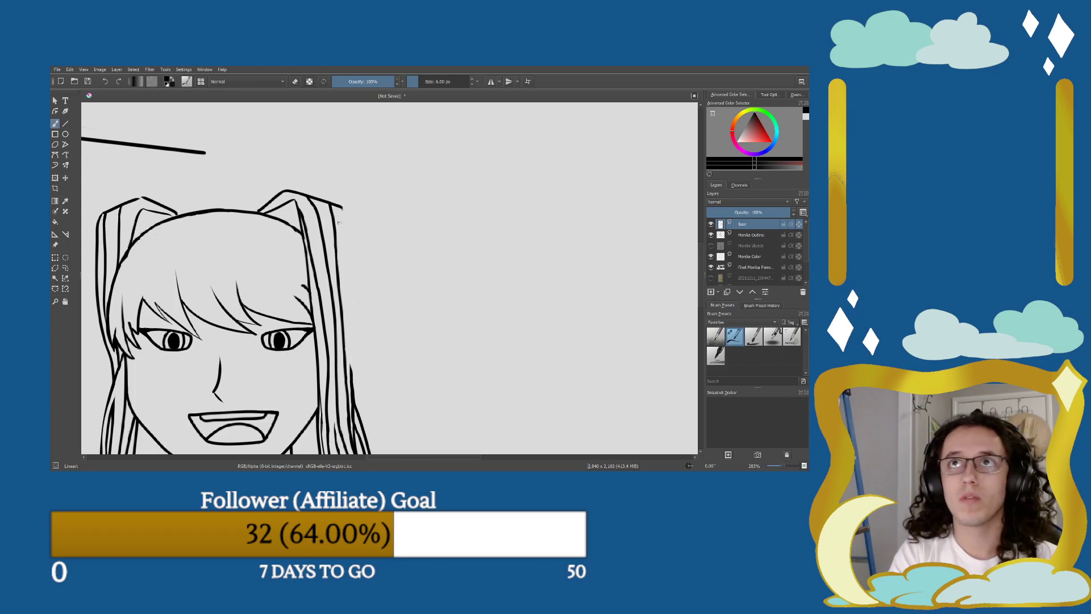
Draw a new strand down the right side of the head and trim its lower end.
key("e")
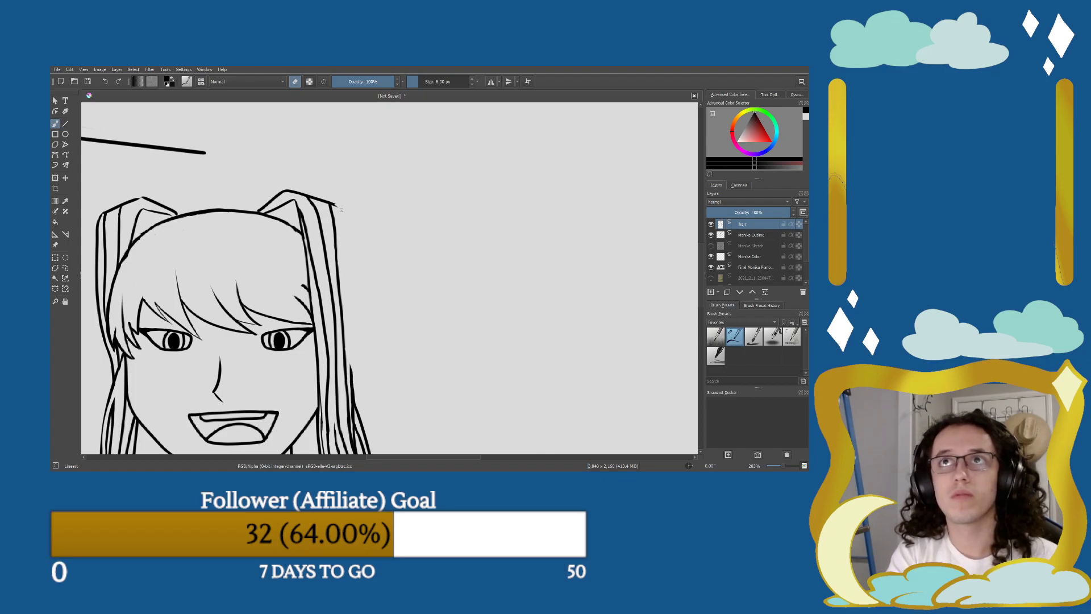
key("e")
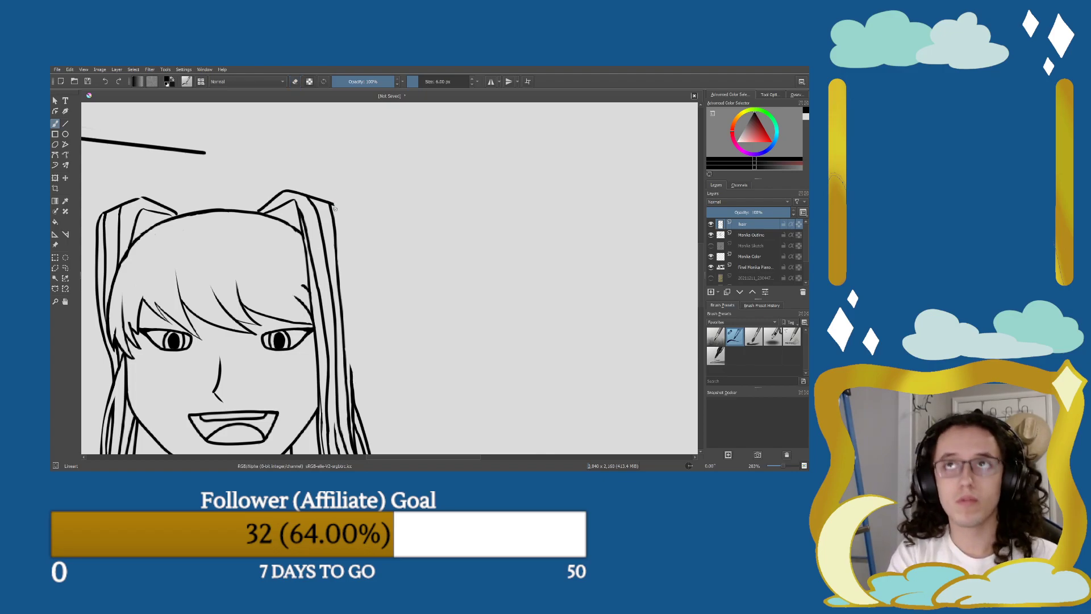
left_click_drag(334, 206, 352, 387)
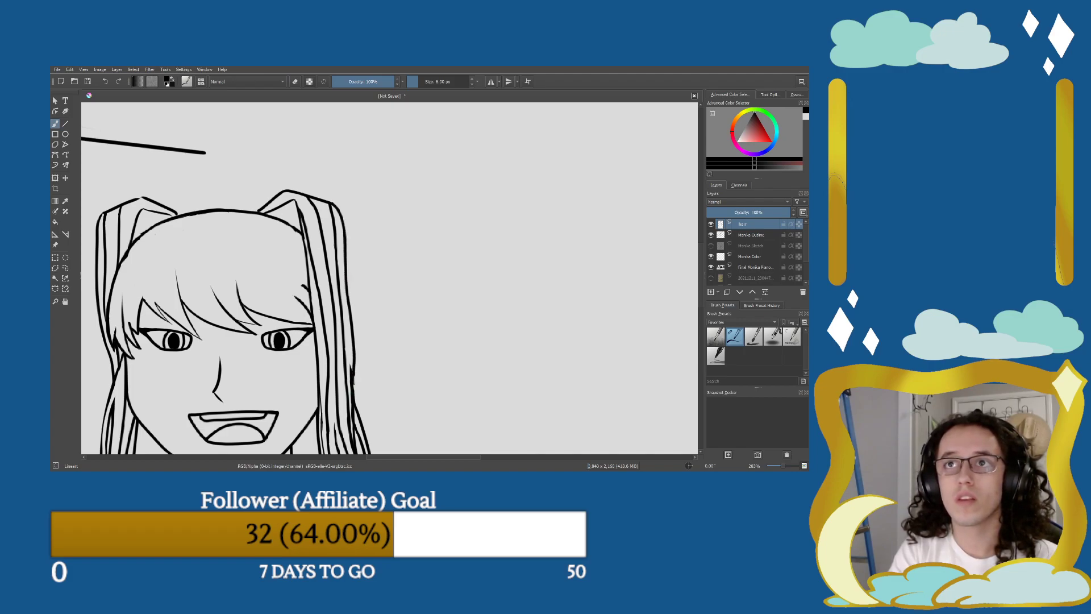
key("e")
left_click_drag(352, 379, 351, 368)
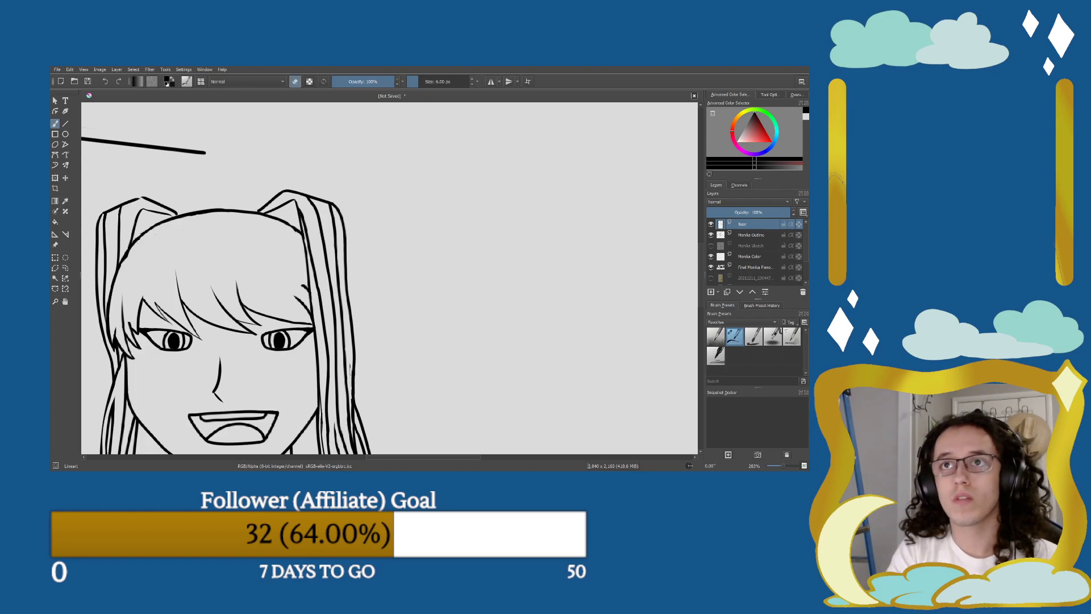
key("e")
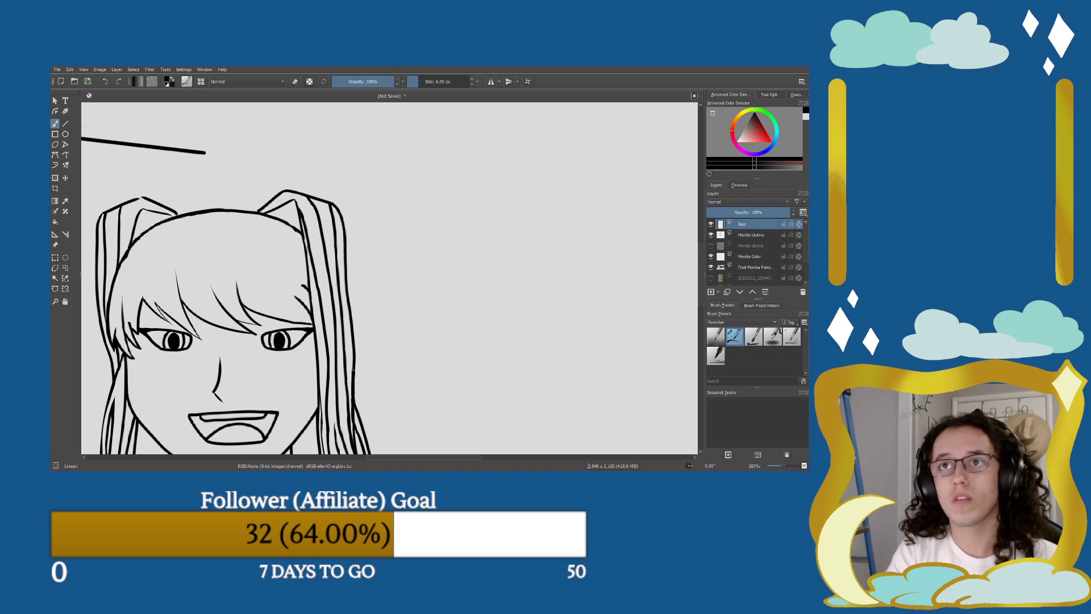
Zoom in on the girl's head and erase the stray lines left of the hair.
key("1")
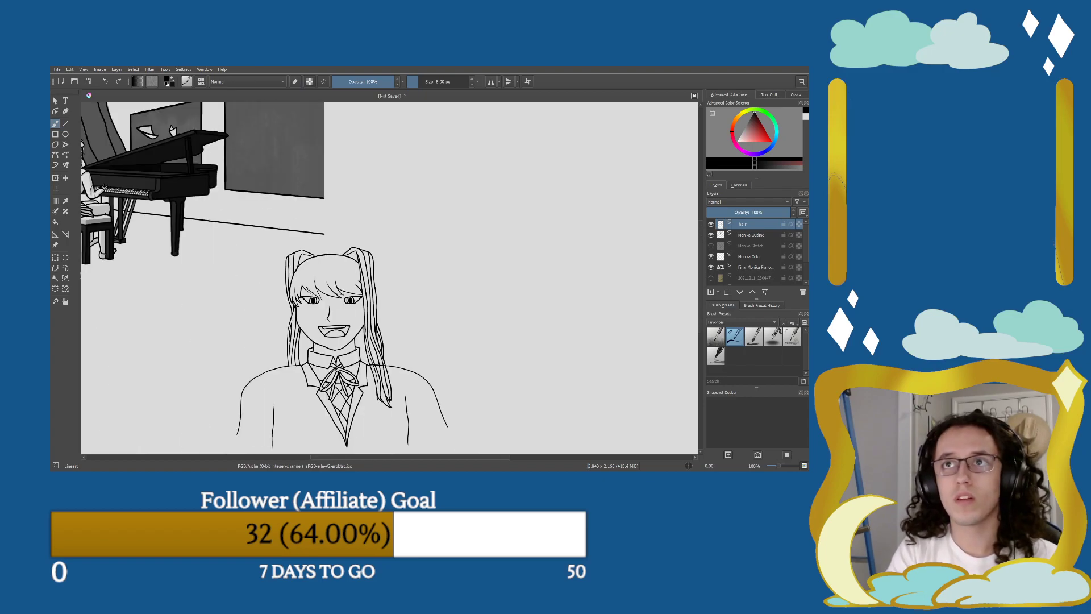
key("plus")
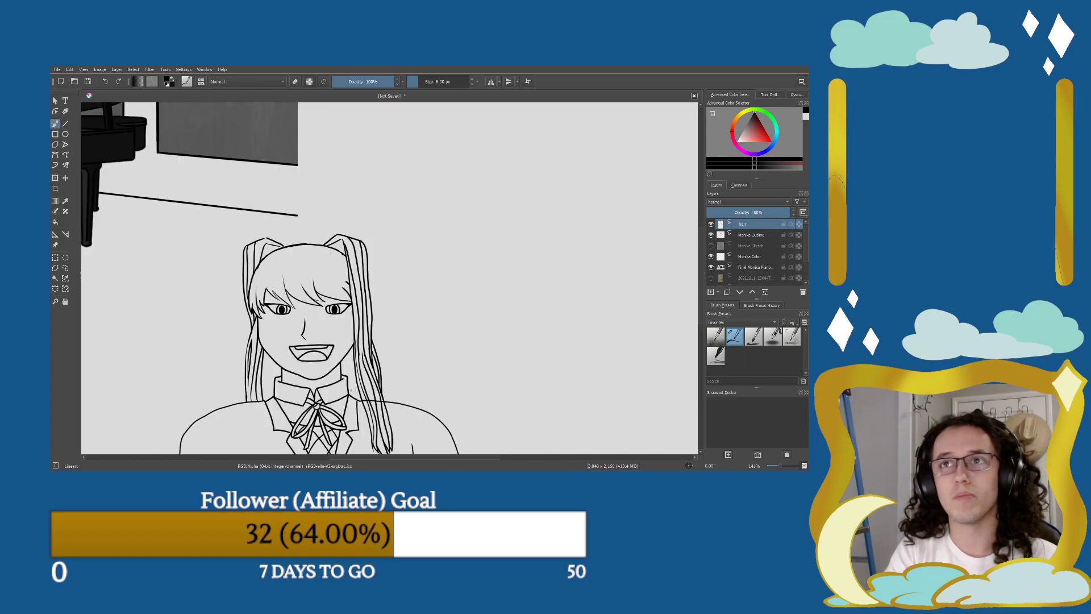
left_click_drag(265, 317, 345, 340)
key("plus")
key("plus")
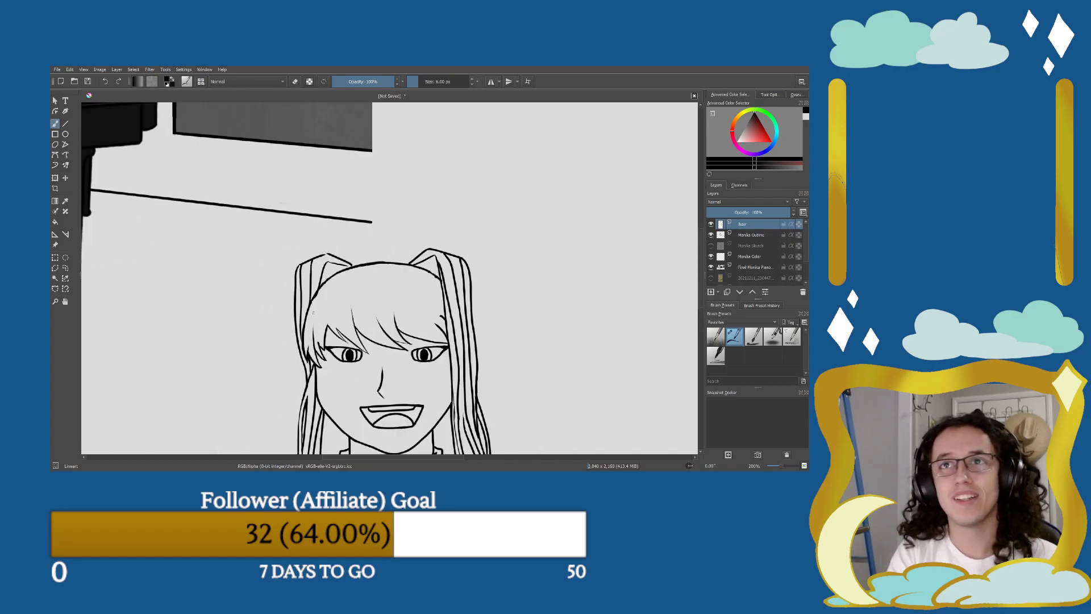
key("e")
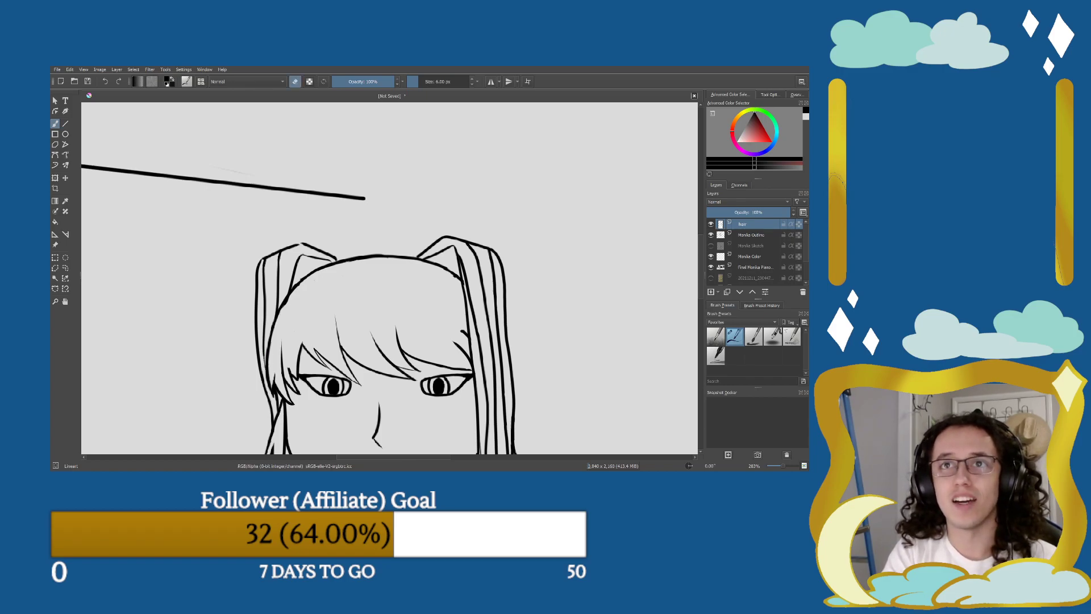
left_click_drag(264, 367, 265, 329)
key("e")
key("e")
mouse_move(266, 334)
left_mouse_down()
mouse_move(265, 259)
mouse_move(257, 358)
mouse_move(257, 348)
left_mouse_up()
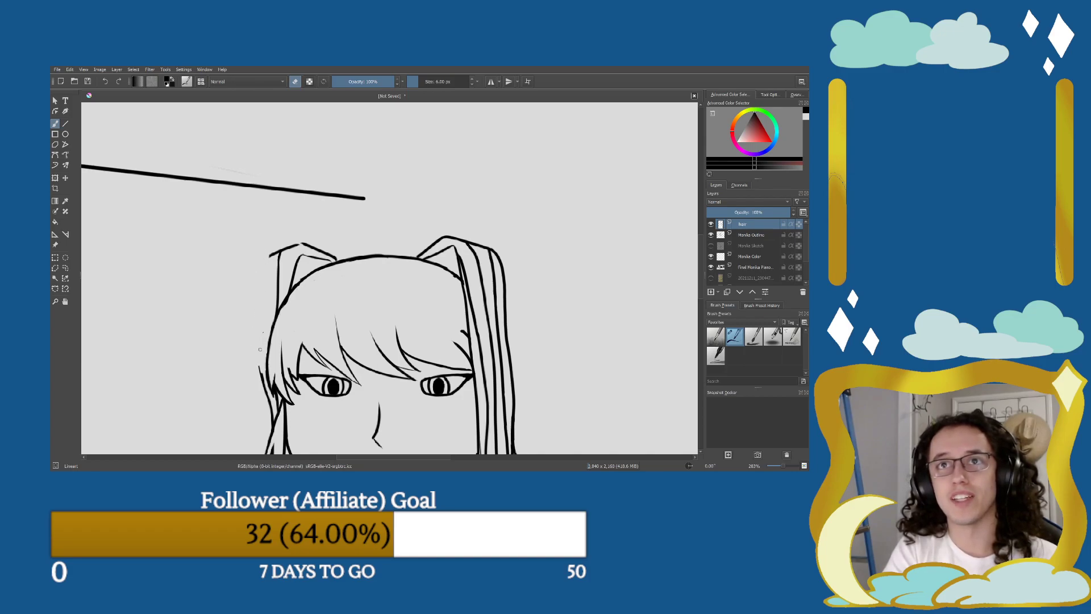
Redraw the hair's left edge and erase its overshooting end and upper-corner tip.
key("e")
mouse_move(262, 379)
left_mouse_down()
mouse_move(260, 284)
mouse_move(274, 251)
left_mouse_up()
key("e")
left_click_drag(260, 364, 258, 378)
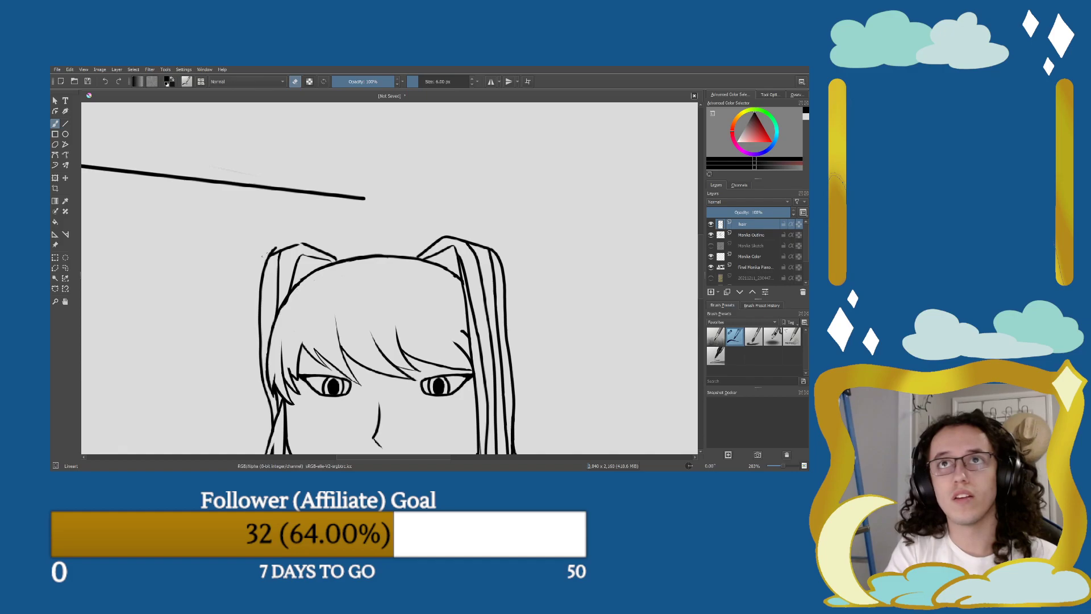
left_click_drag(276, 247, 269, 252)
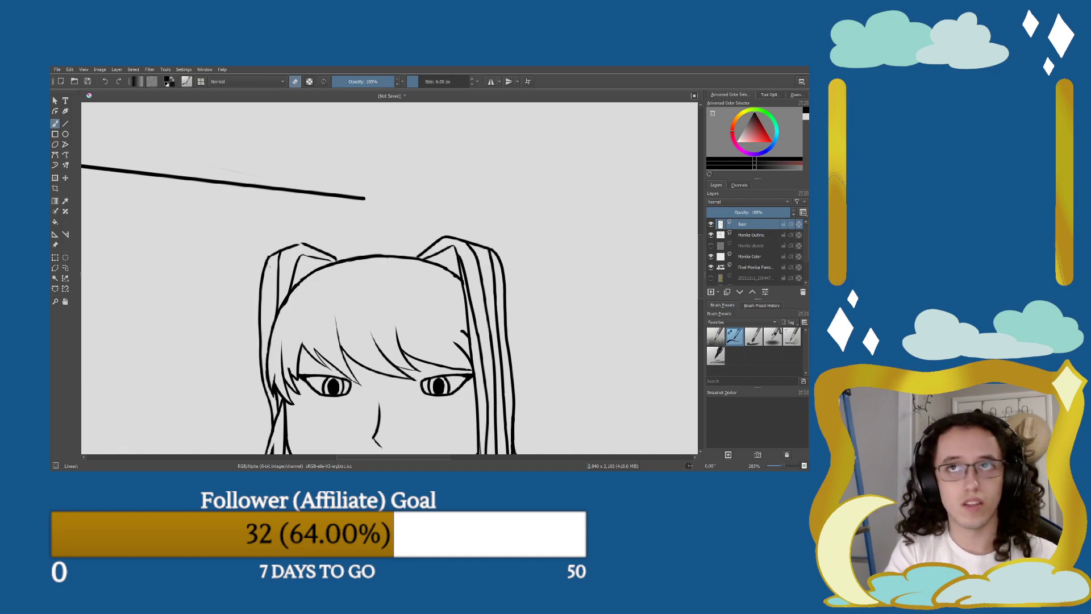
At high zoom, draw a stroke closing the hair's upper-left corner and erase the excess.
key("ctrl+plus")
key("ctrl+plus")
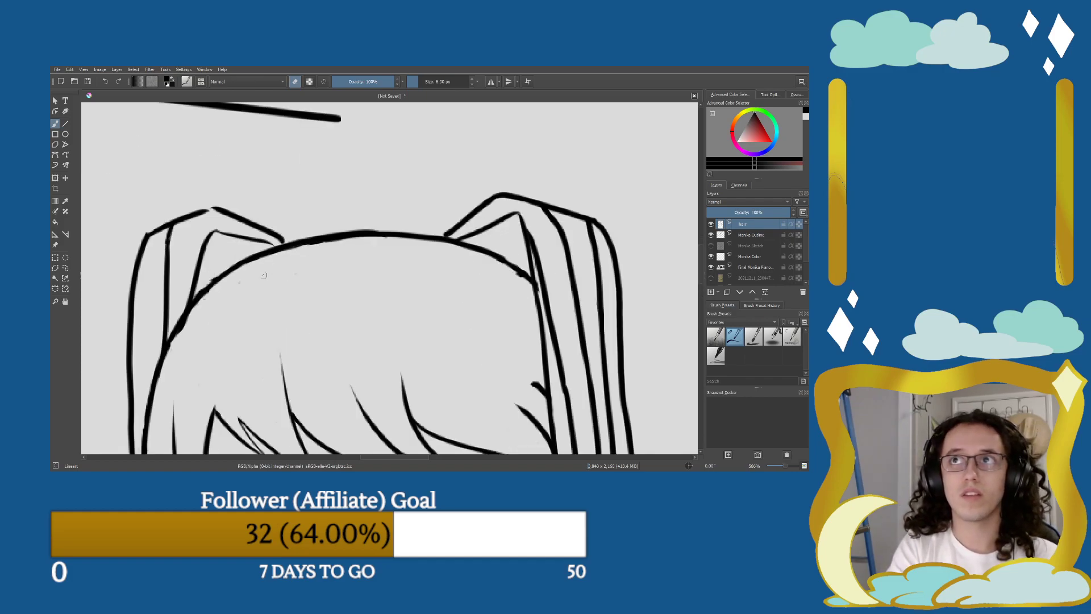
left_click_drag(224, 262, 446, 302)
key("ctrl+plus")
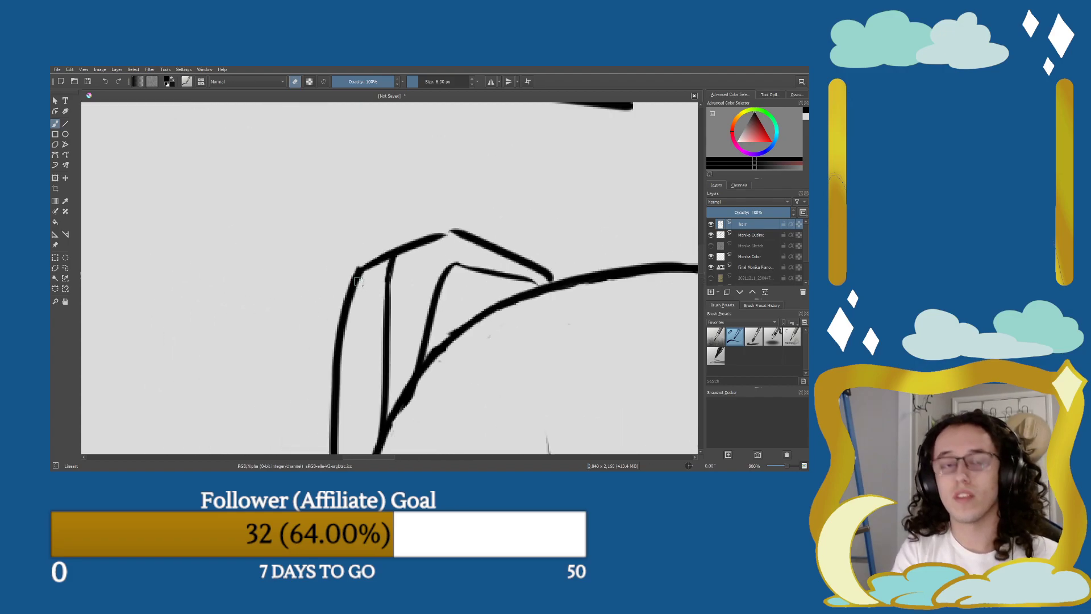
key("e")
mouse_move(363, 264)
left_mouse_down()
mouse_move(401, 257)
mouse_move(457, 230)
left_mouse_up()
key("e")
key("e")
mouse_move(353, 287)
left_mouse_down()
mouse_move(467, 227)
mouse_move(466, 237)
mouse_move(436, 227)
mouse_move(470, 226)
mouse_move(484, 241)
mouse_move(458, 220)
mouse_move(460, 237)
mouse_move(439, 240)
mouse_move(476, 239)
left_mouse_up()
key("e")
key("e")
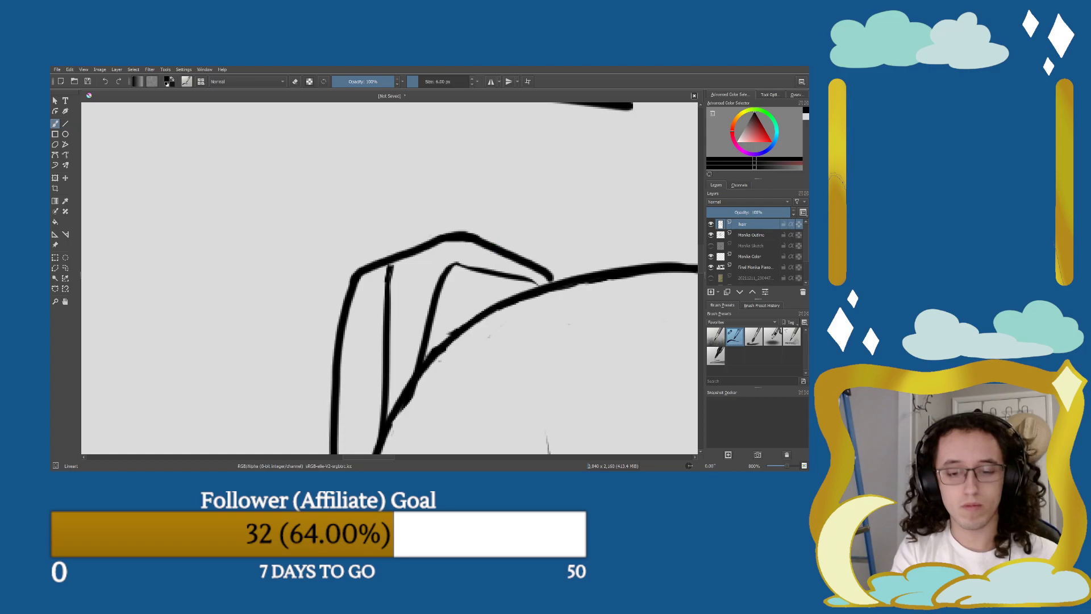
Zoom out to check the head, revisit the left hair corner, then view the face and eyes.
key("ctrl+minus")
key("ctrl+minus")
key("ctrl+minus")
scroll(416, 288, "up", 2)
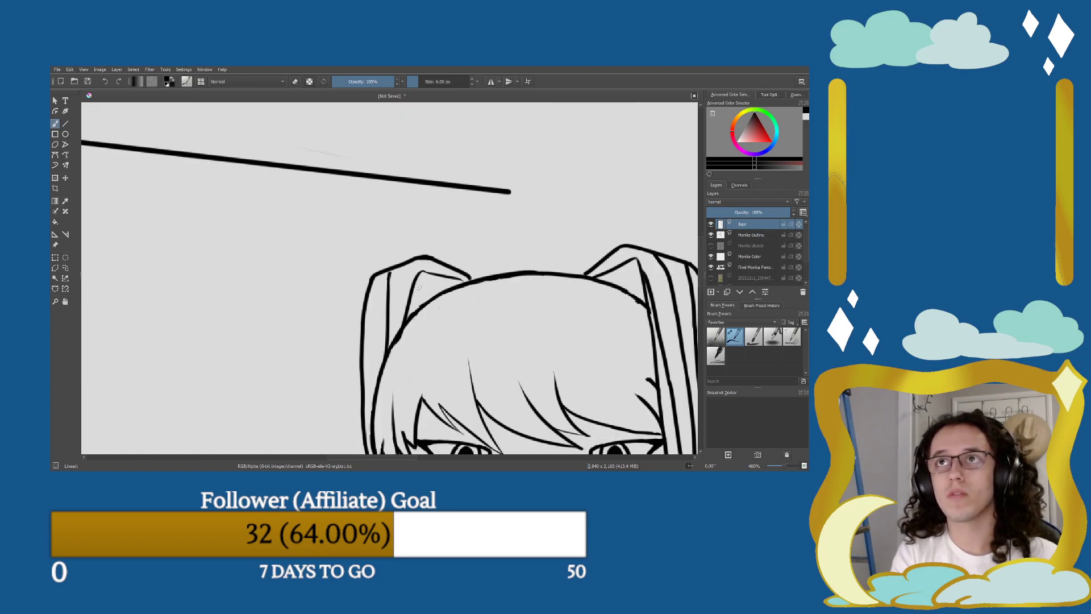
key("ctrl+minus")
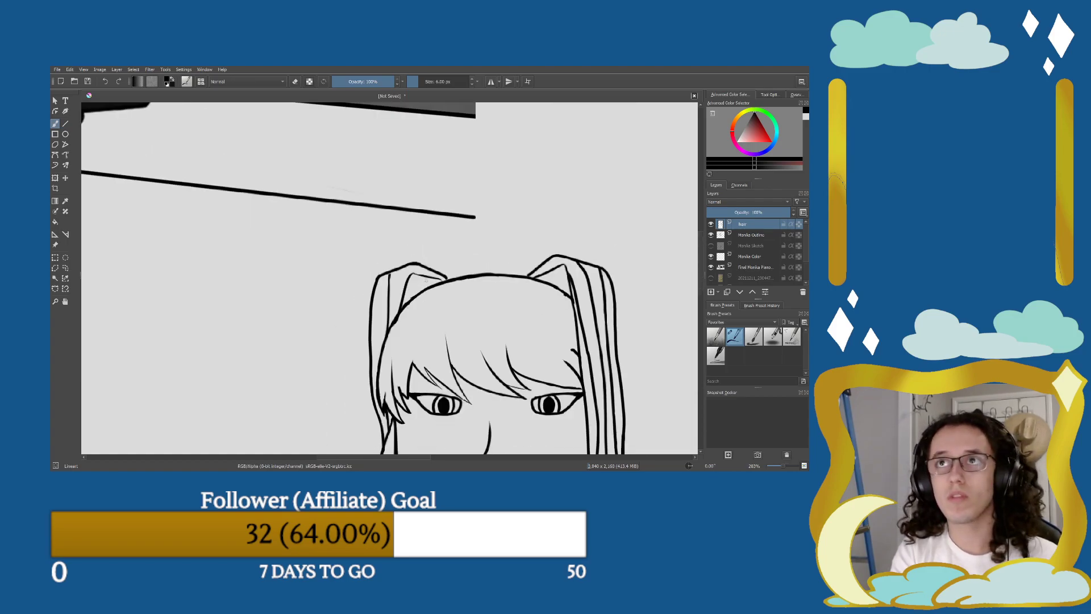
key("ctrl+plus")
key("ctrl+plus")
mouse_move(442, 274)
left_mouse_down()
mouse_move(316, 269)
mouse_move(312, 285)
mouse_move(331, 264)
mouse_move(407, 279)
left_mouse_up()
key("e")
key("e")
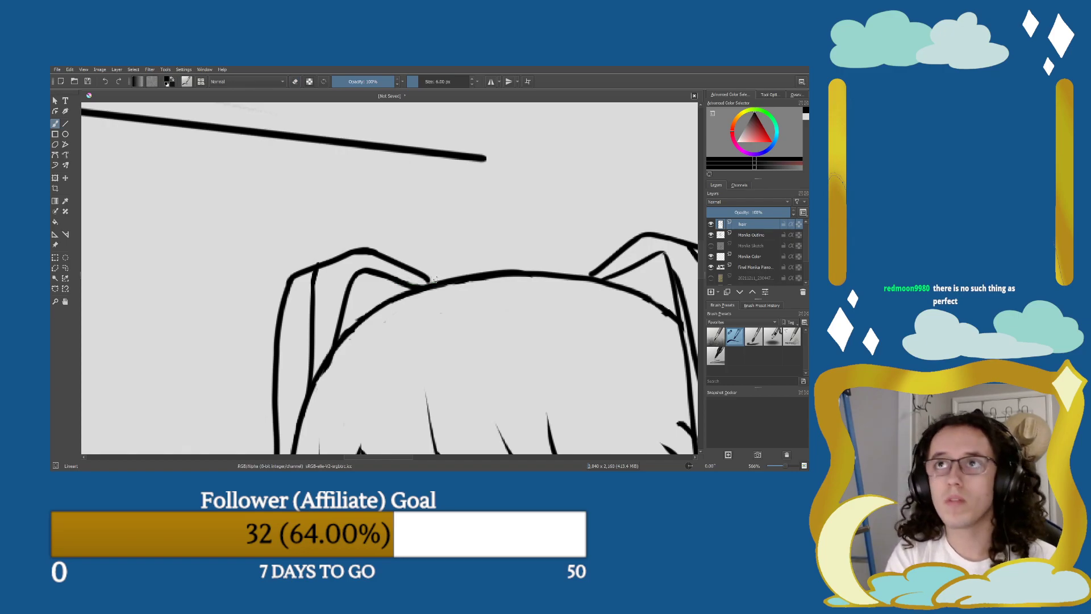
key("e")
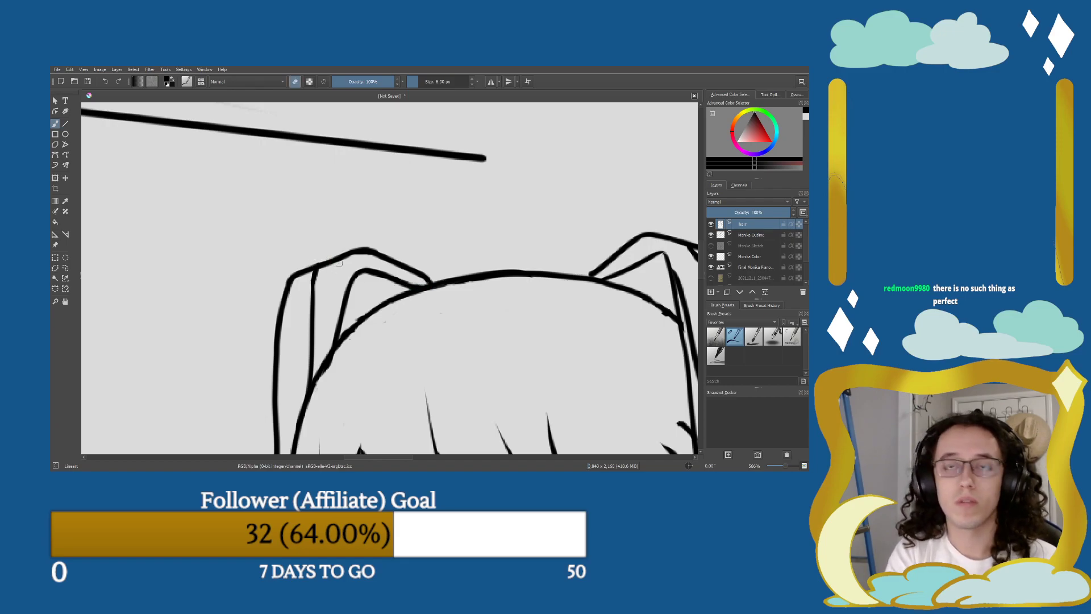
key("minus")
key("minus")
key("minus")
key("minus")
key("minus")
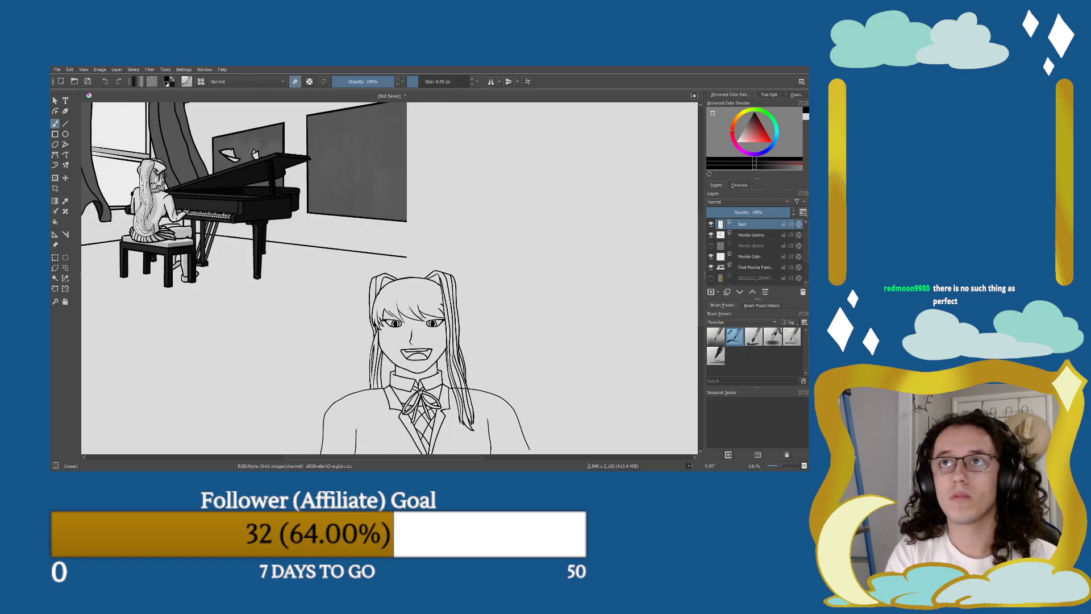
left_click_drag(414, 328, 386, 297)
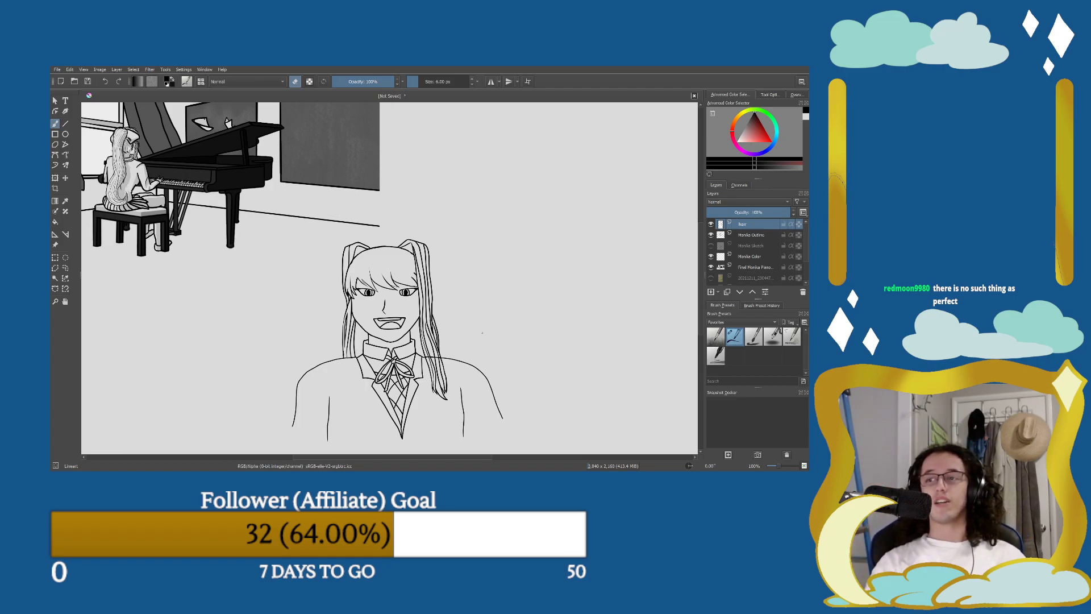
scroll(482, 332, "down", 1)
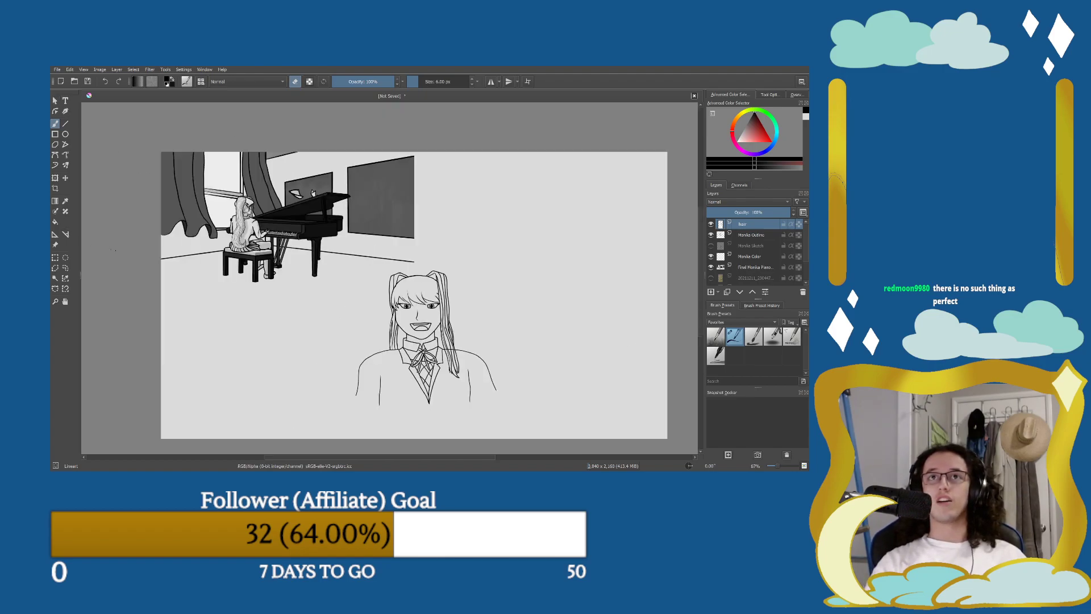
scroll(160, 240, "up", 1)
scroll(257, 221, "down", 2)
scroll(193, 141, "up", 2)
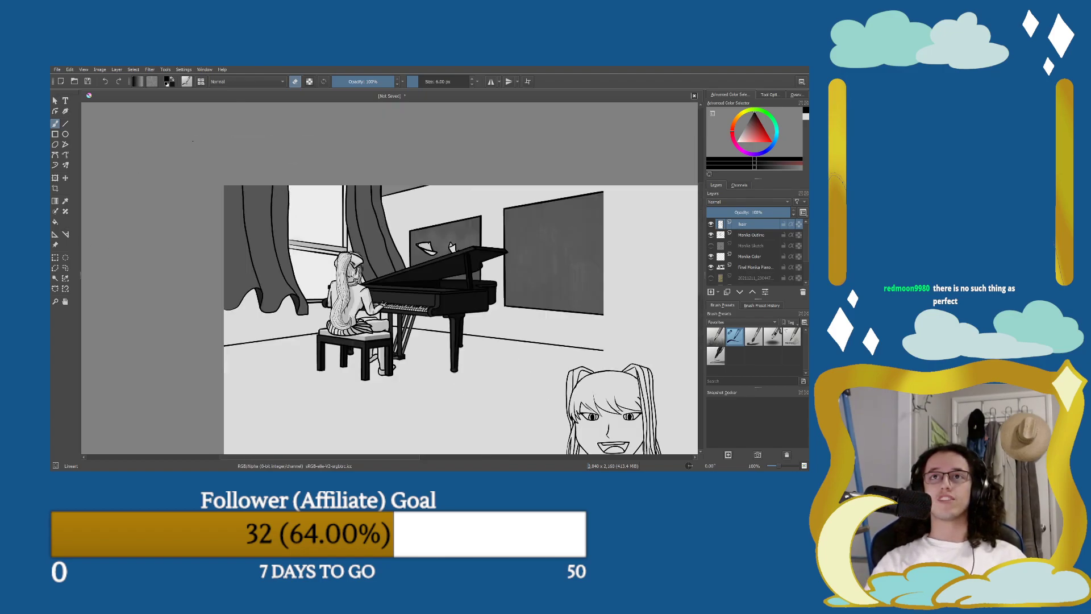
scroll(283, 186, "up", 1)
scroll(340, 276, "down", 1)
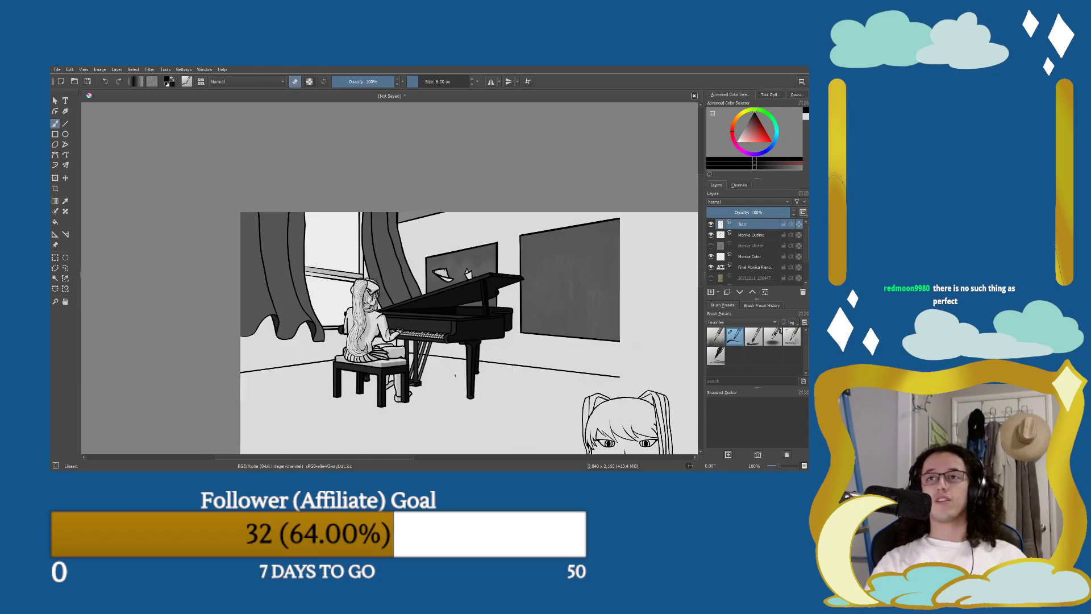
scroll(446, 362, "up", 1)
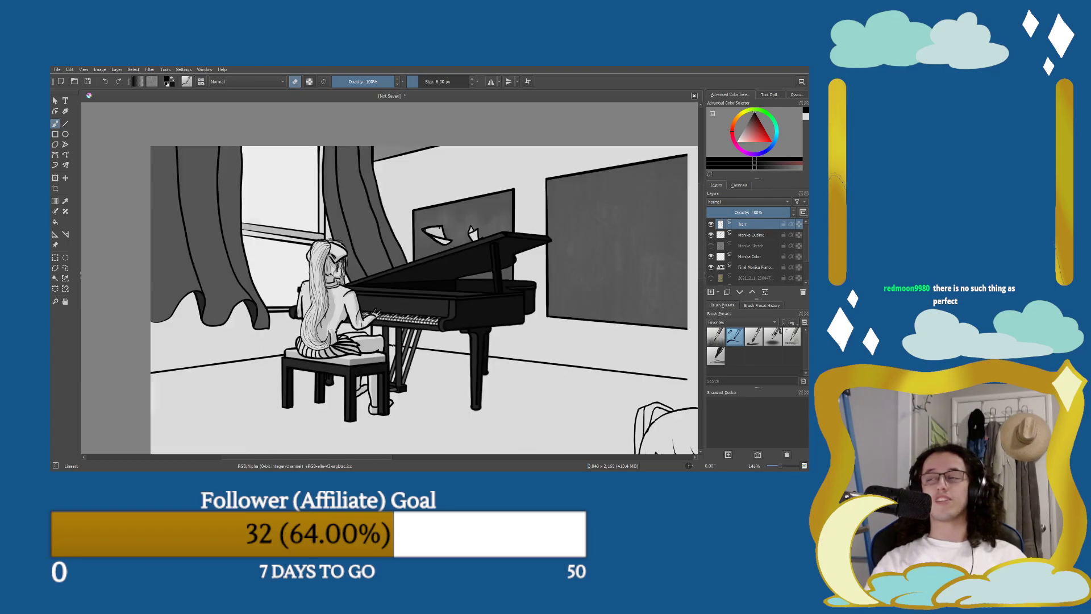
scroll(385, 341, "down", 3)
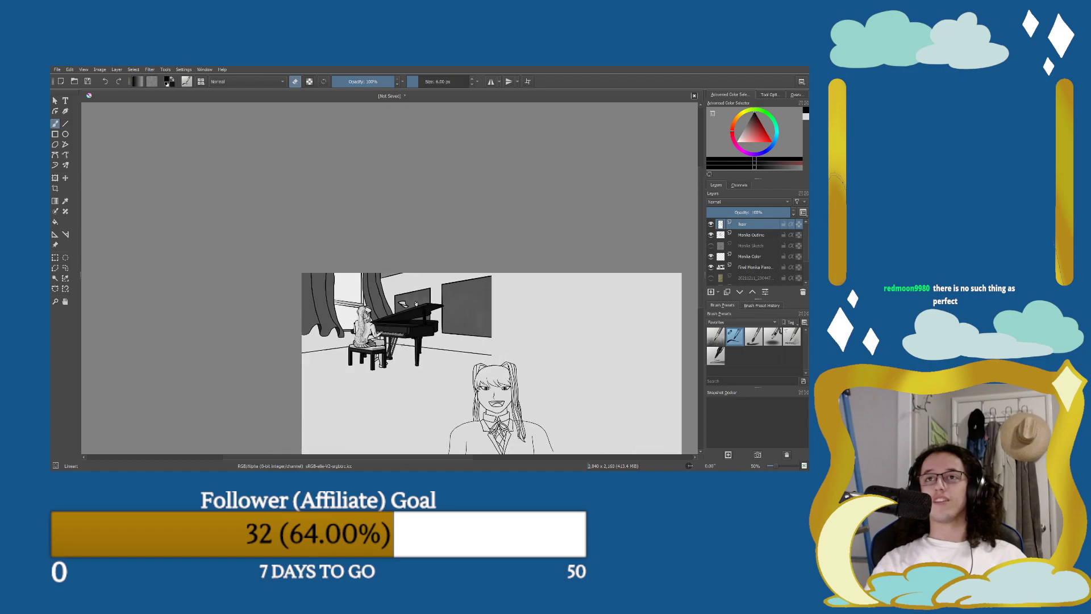
scroll(545, 281, "down", 1)
scroll(503, 392, "up", 3)
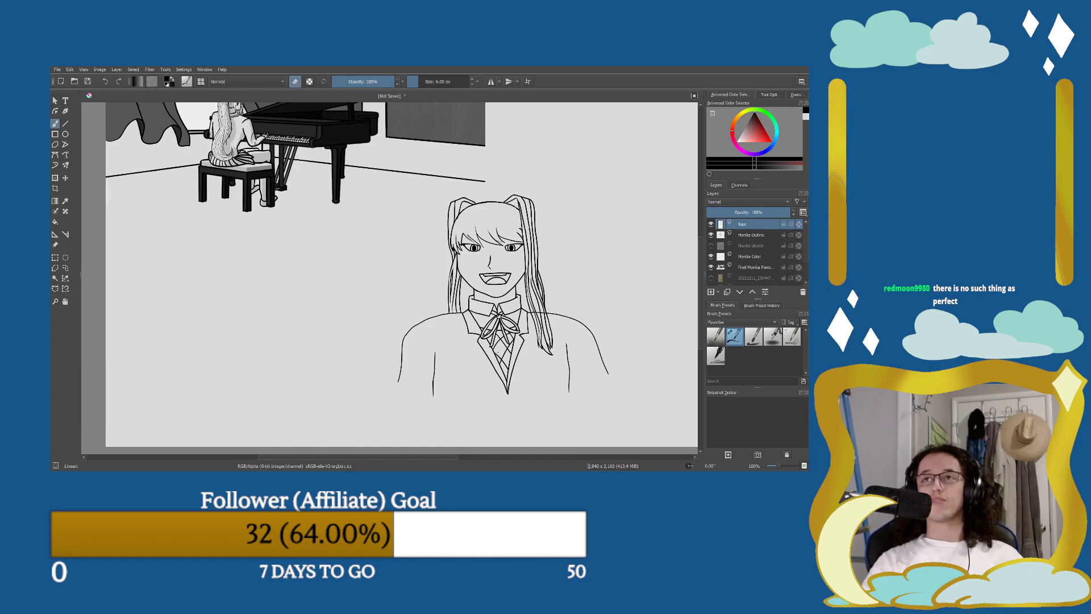
scroll(405, 362, "down", 1)
scroll(572, 297, "up", 1)
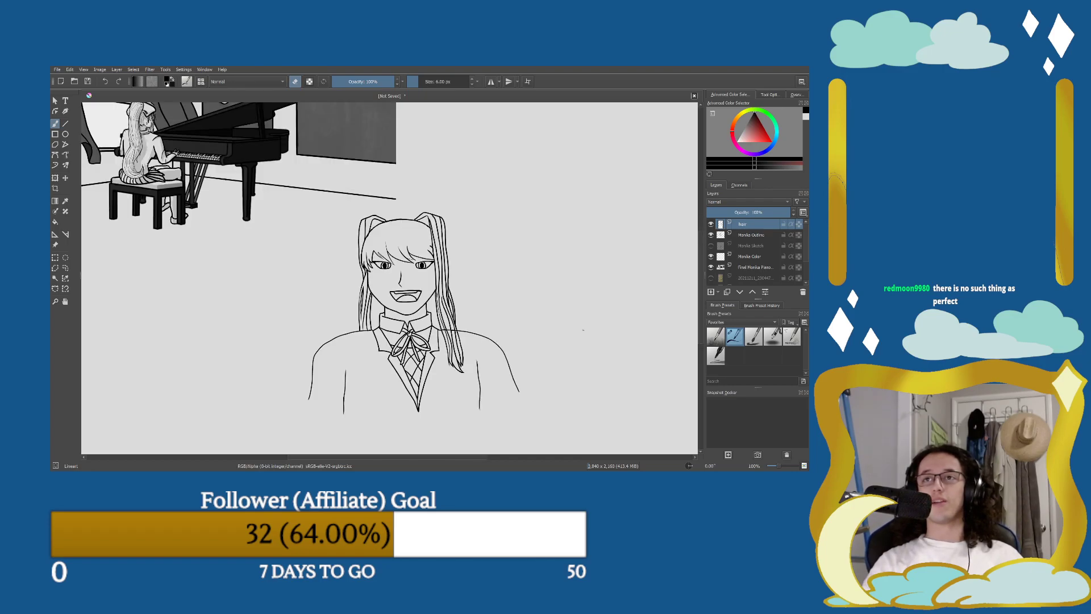